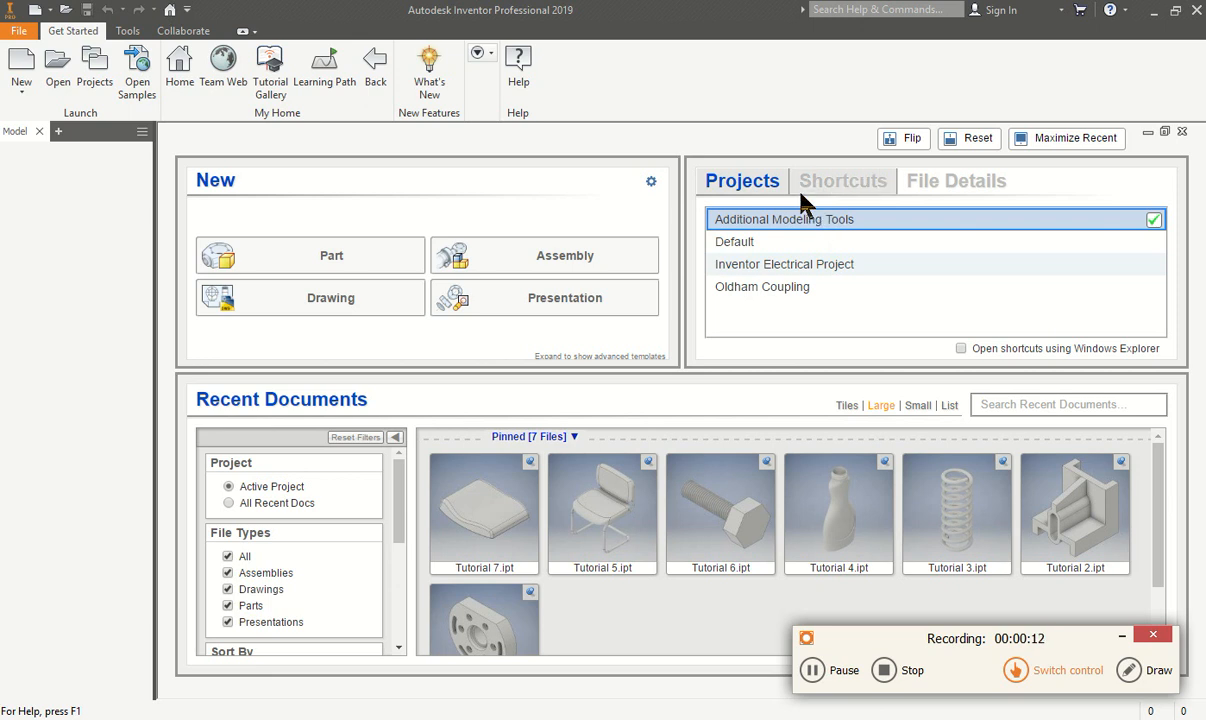
Create a new single-user project named Sheet Metal Modeling, including its missing workspace folder, and make it the active project
{"action": "left_click", "coordinate": [96, 70]}
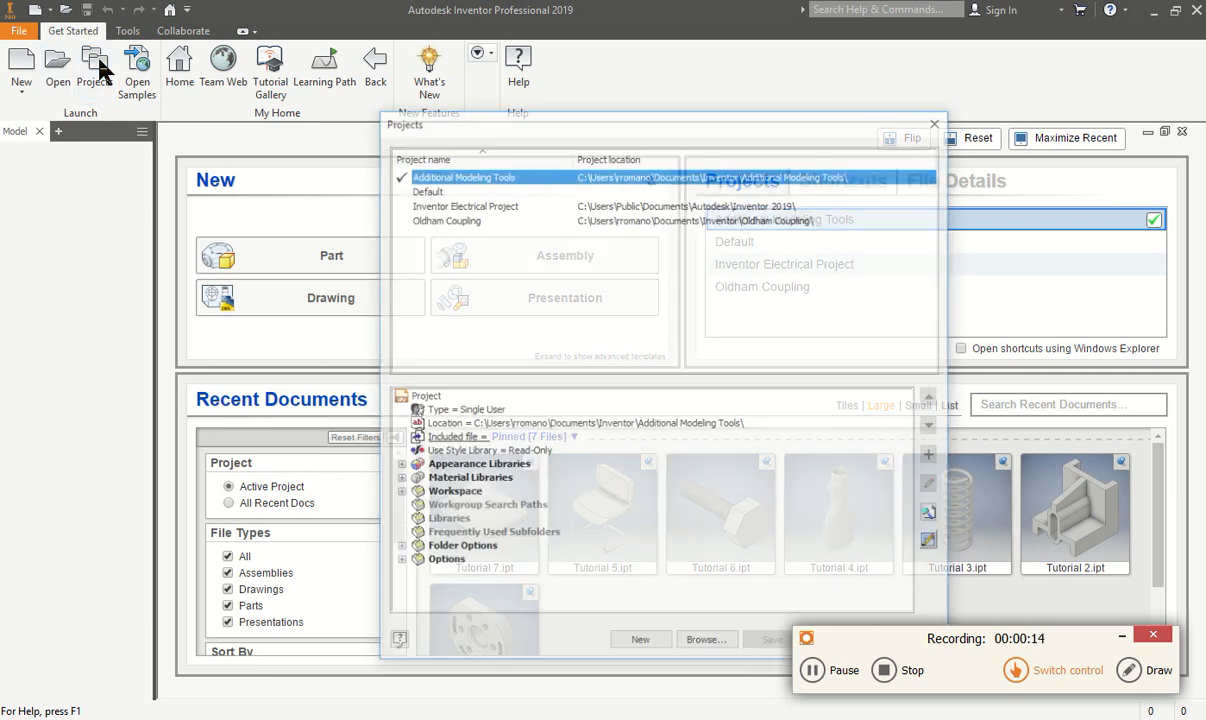
{"action": "left_click", "coordinate": [640, 643]}
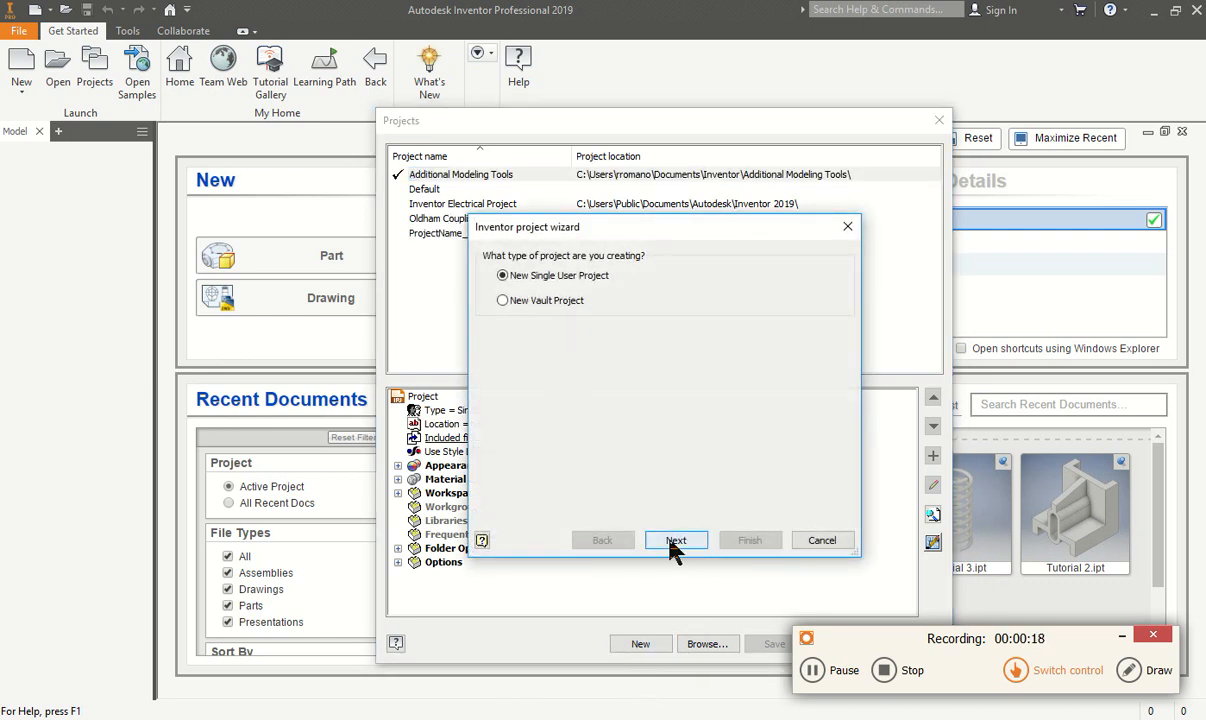
{"action": "left_click", "coordinate": [674, 540]}
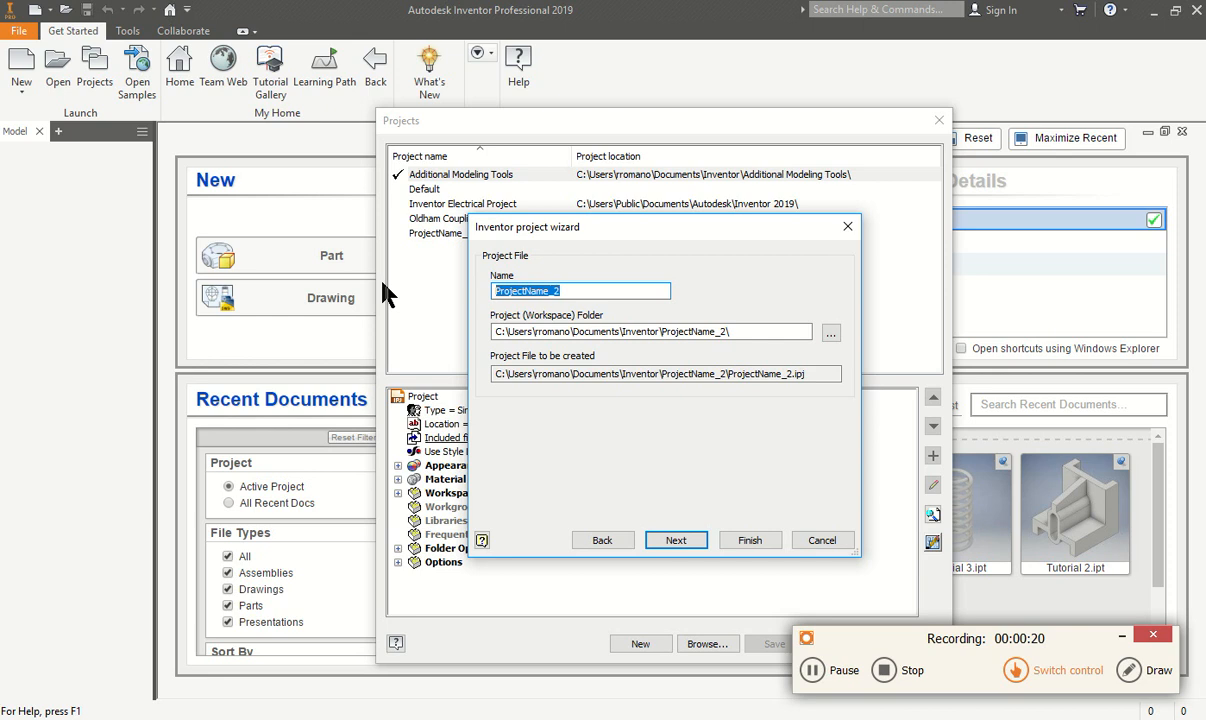
{"action": "type", "text": "Sheet Me"}
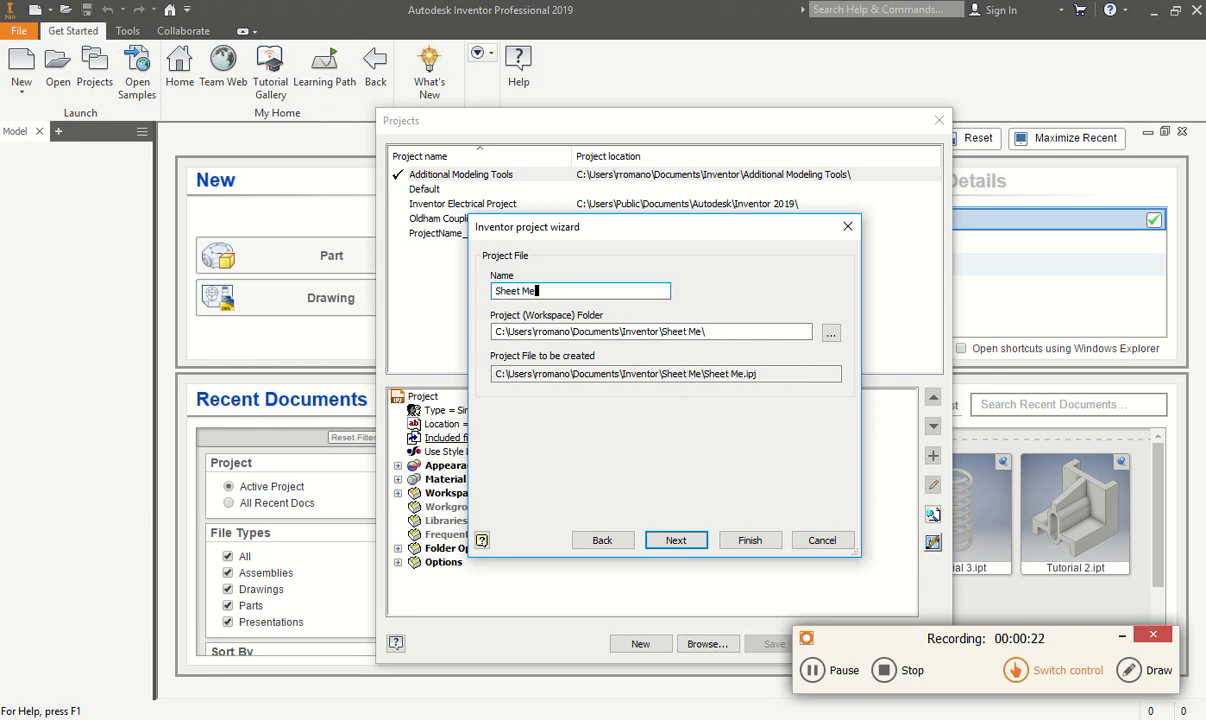
{"action": "type", "text": "tal Modeling"}
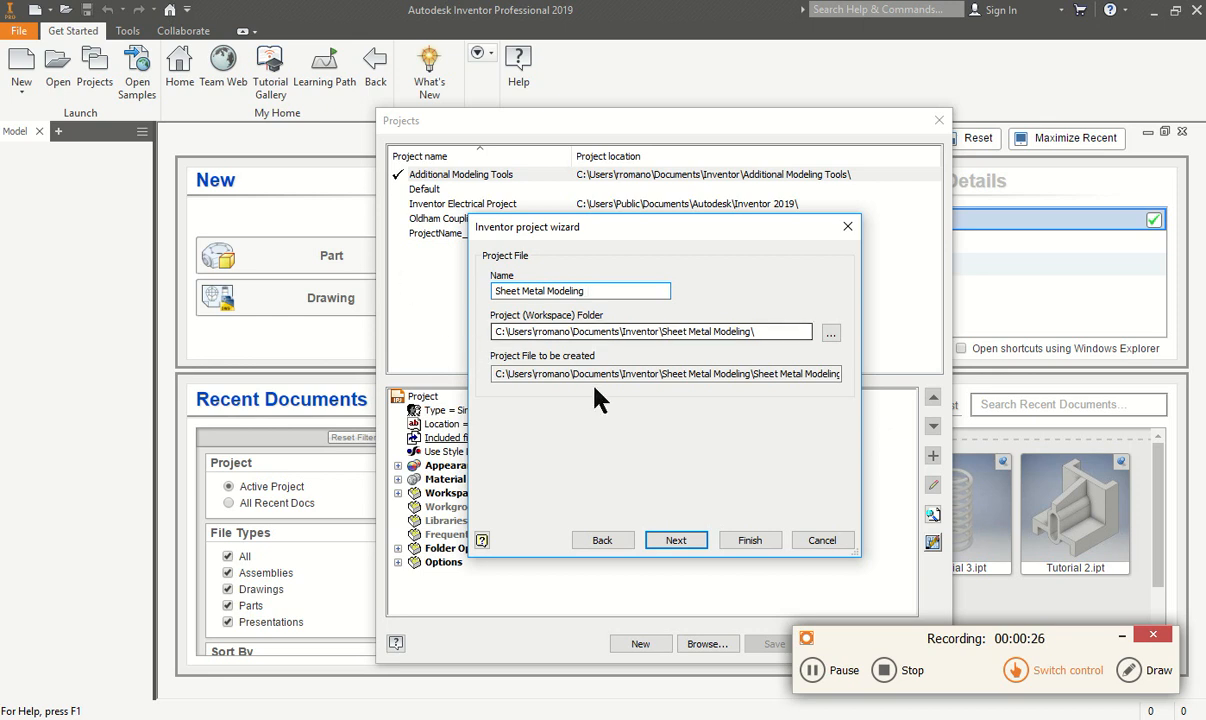
{"action": "left_click", "coordinate": [749, 540]}
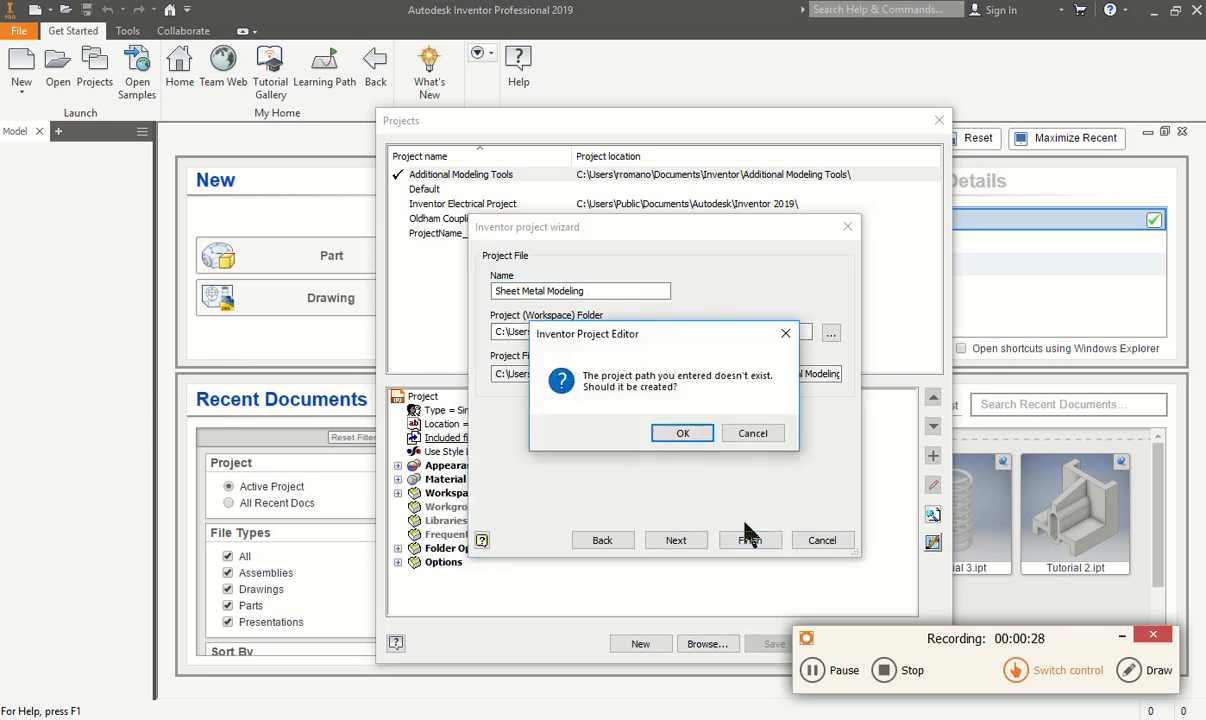
{"action": "left_click", "coordinate": [668, 436]}
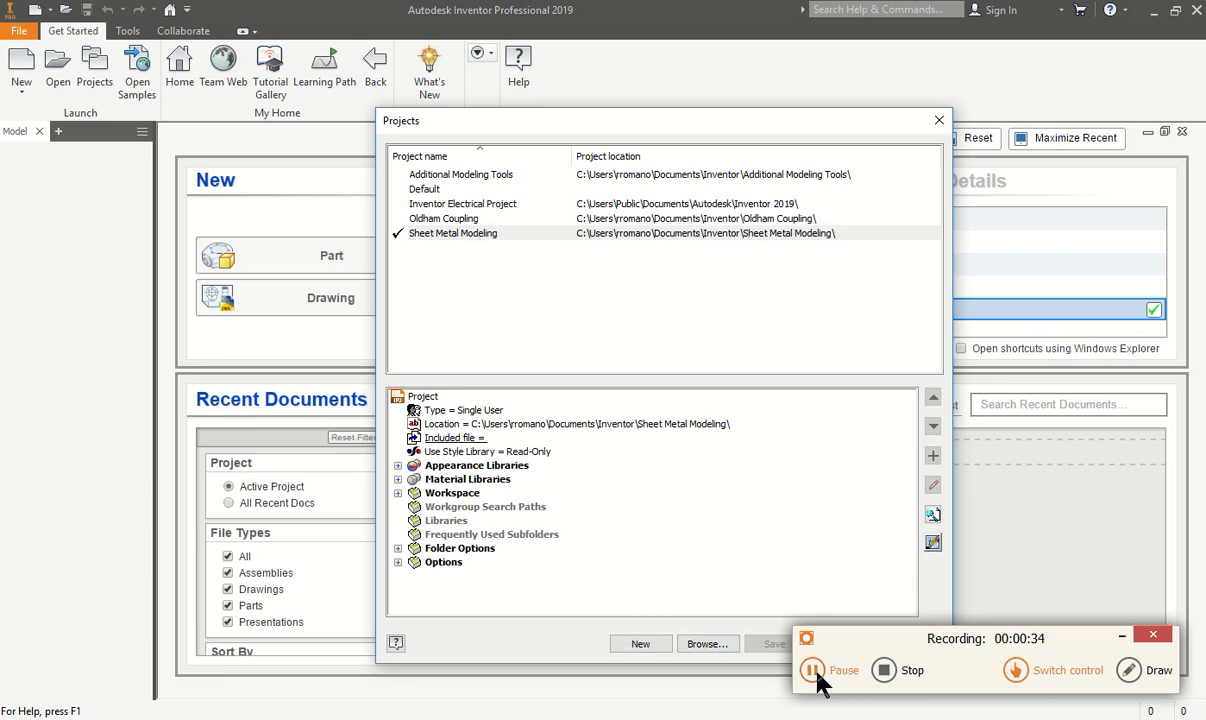
{"action": "left_click", "coordinate": [814, 670]}
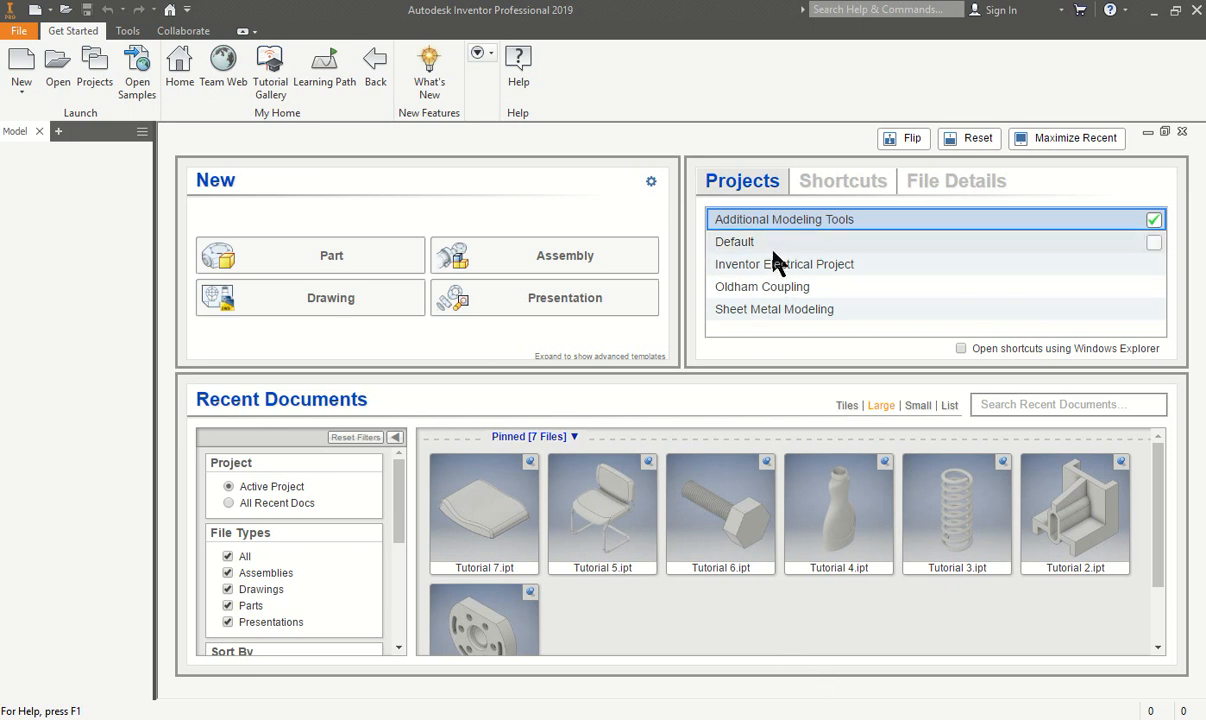
{"action": "double_click", "coordinate": [766, 310]}
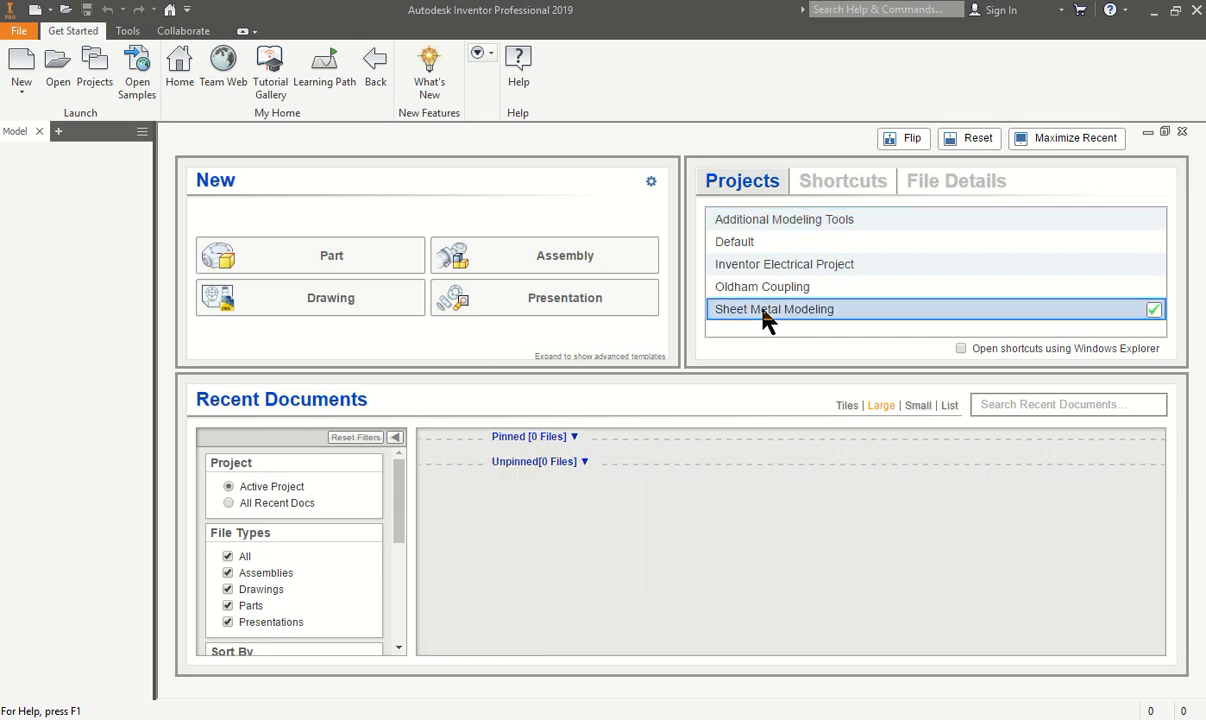
{"action": "left_click", "coordinate": [358, 262]}
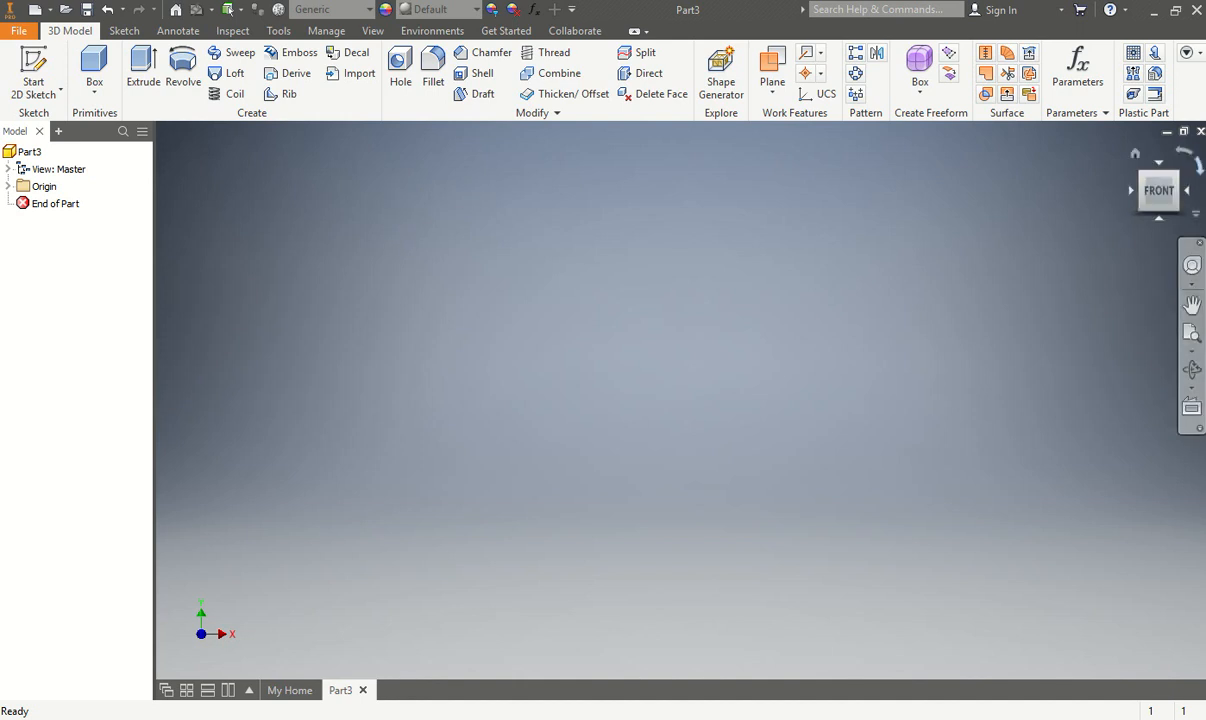
{"action": "left_click", "coordinate": [1200, 132]}
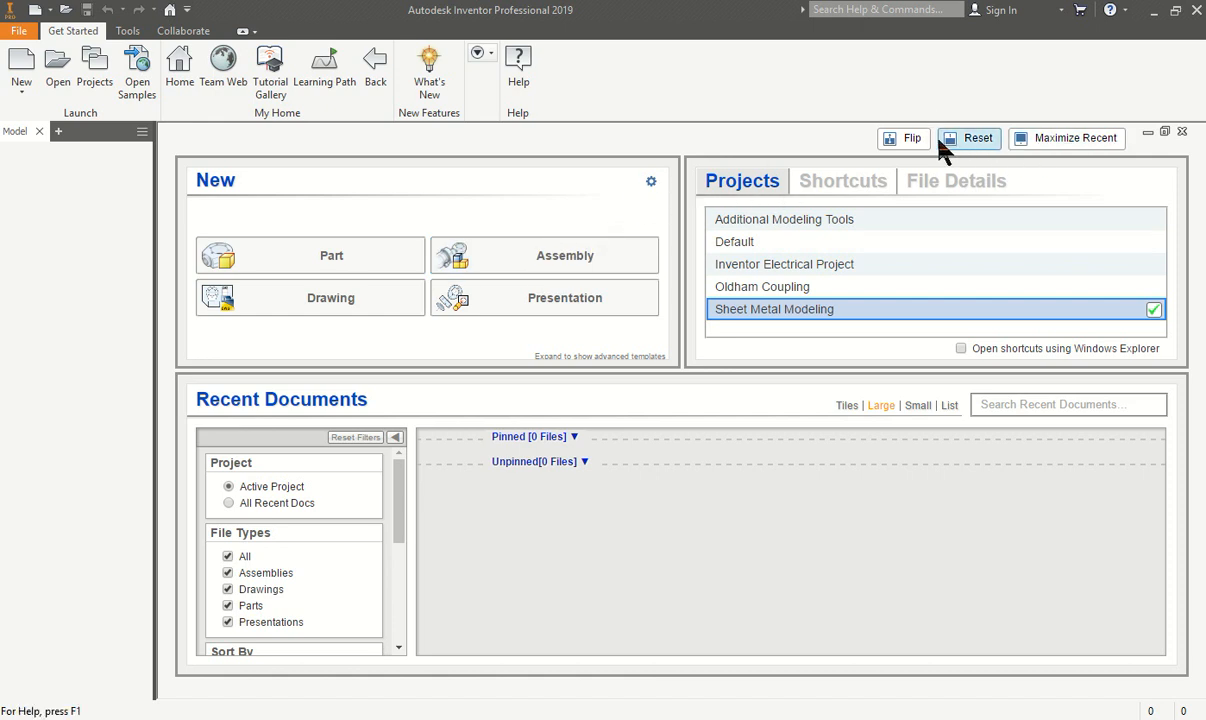
{"action": "left_click", "coordinate": [1026, 148]}
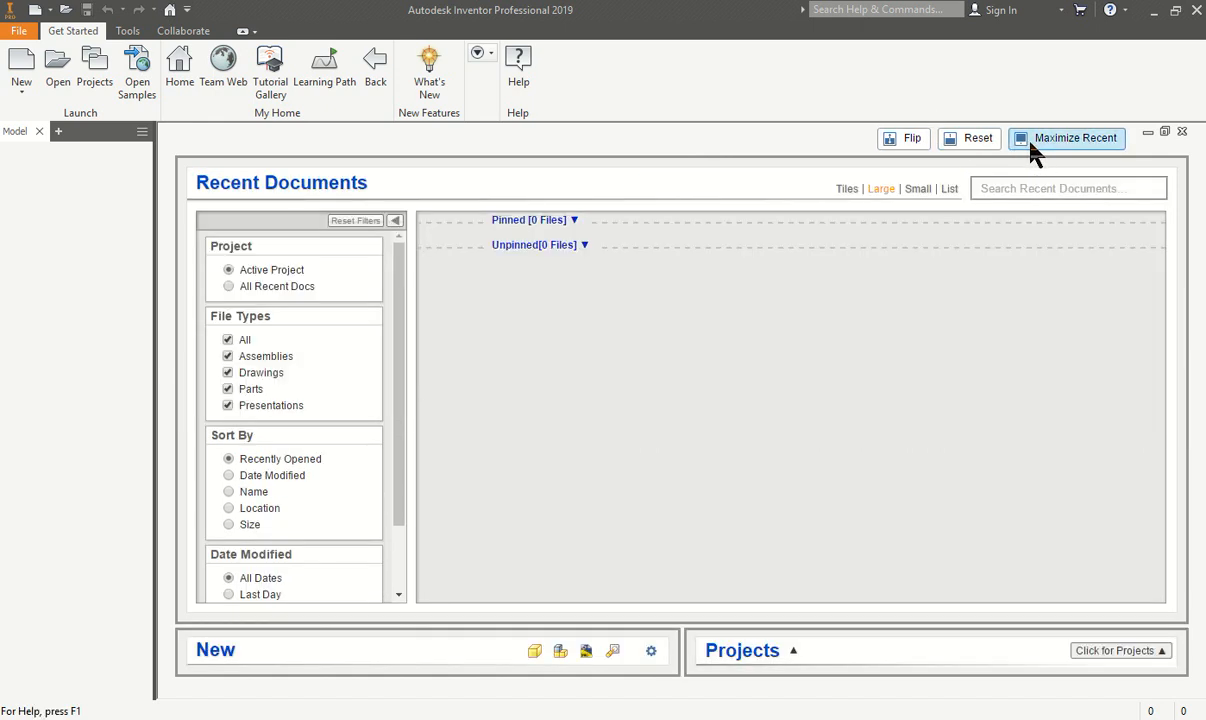
{"action": "left_click", "coordinate": [912, 142]}
{"action": "left_click", "coordinate": [970, 140]}
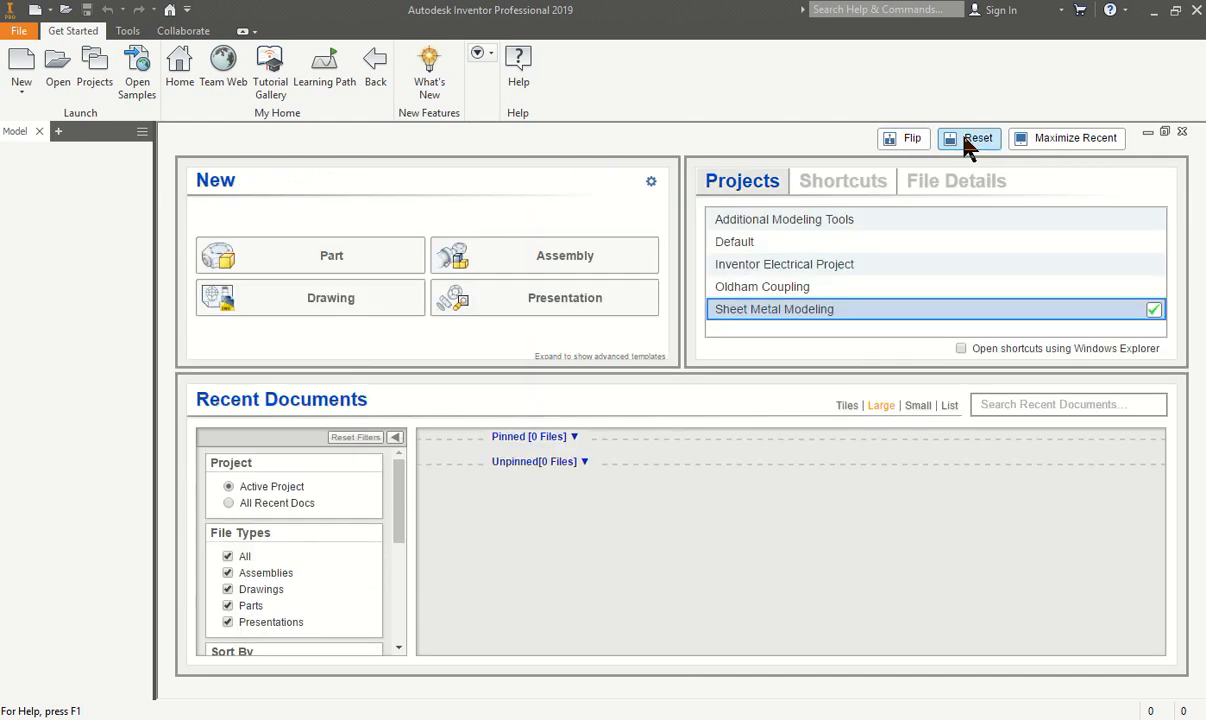
{"action": "left_click", "coordinate": [648, 184]}
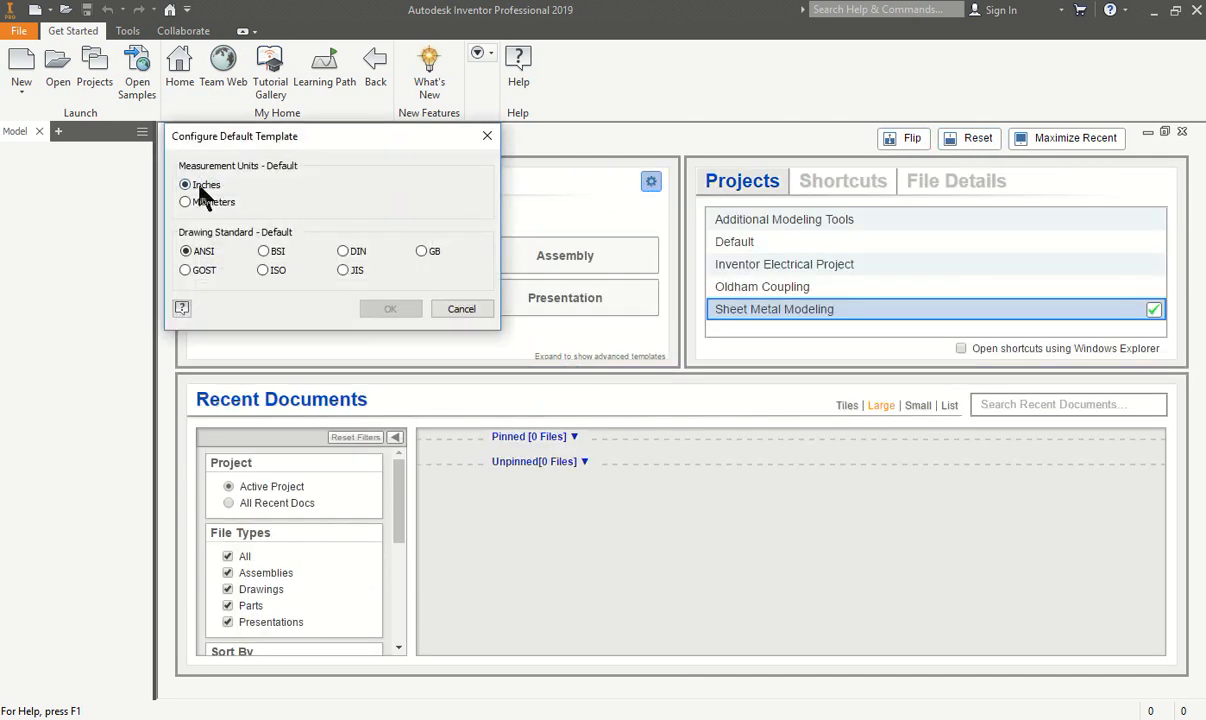
{"action": "left_click", "coordinate": [461, 309]}
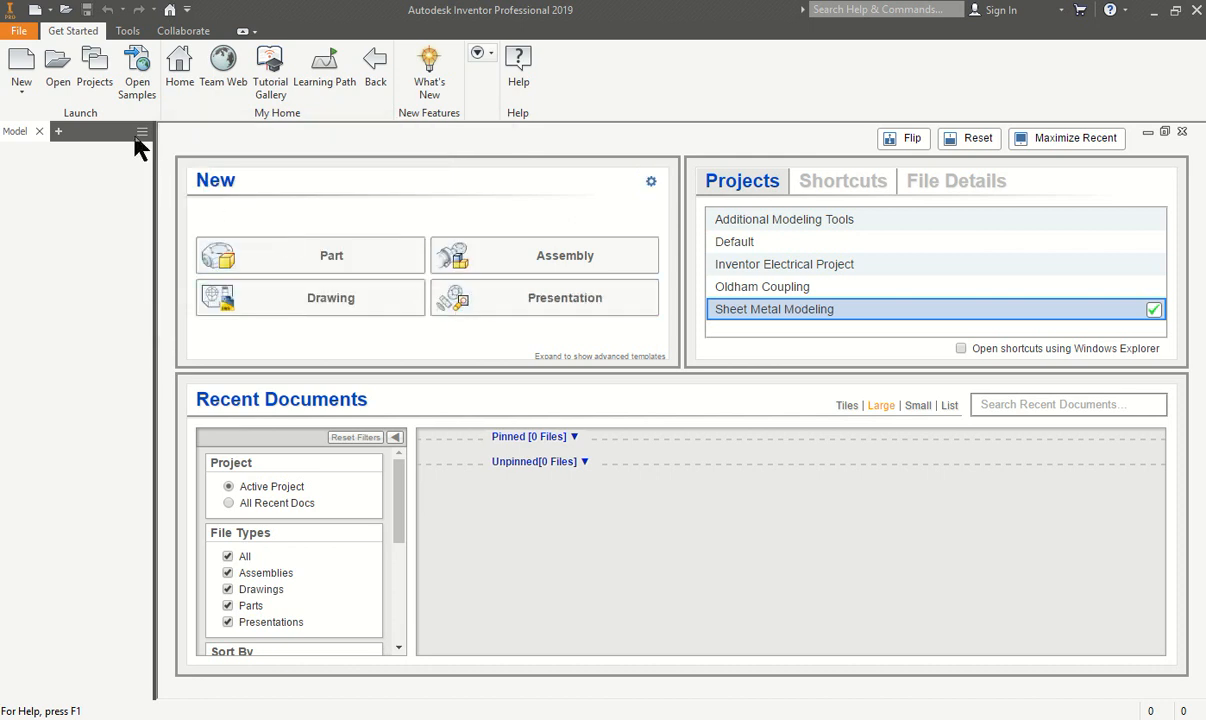
Create a new part file from the Sheet Metal.ipt template in the Sheet Metal Modeling project
{"action": "left_click", "coordinate": [21, 91]}
{"action": "left_click", "coordinate": [38, 122]}
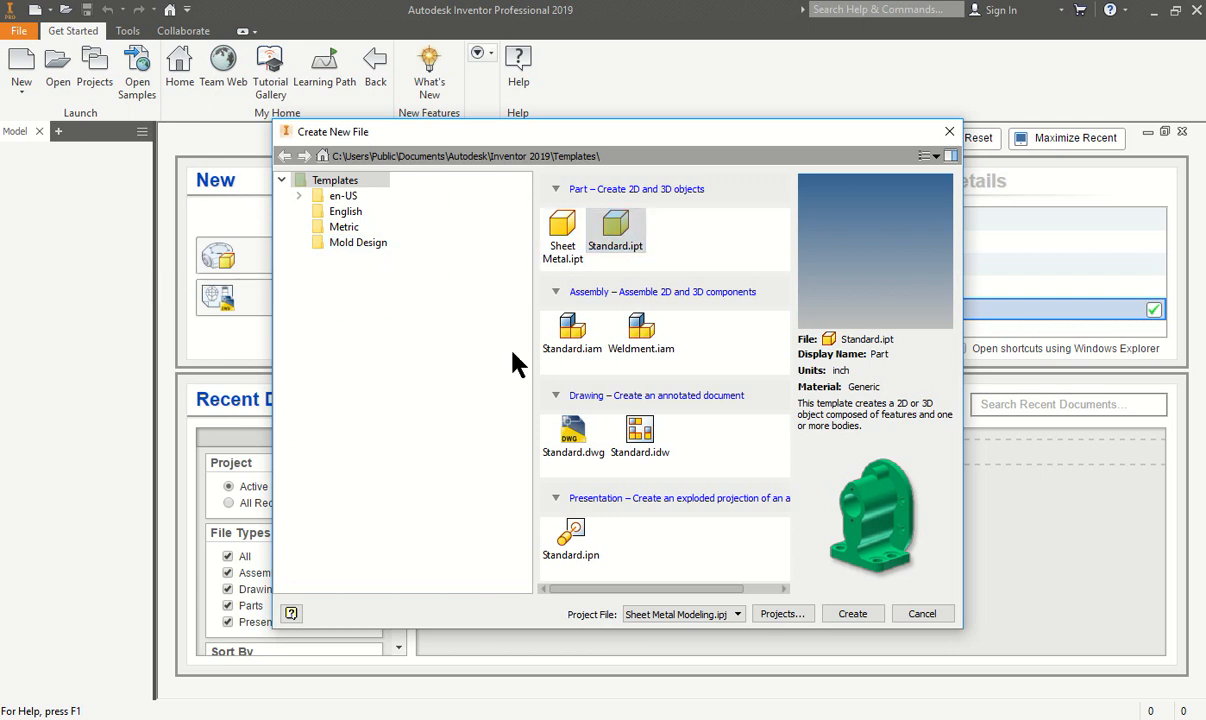
{"action": "left_click", "coordinate": [568, 242]}
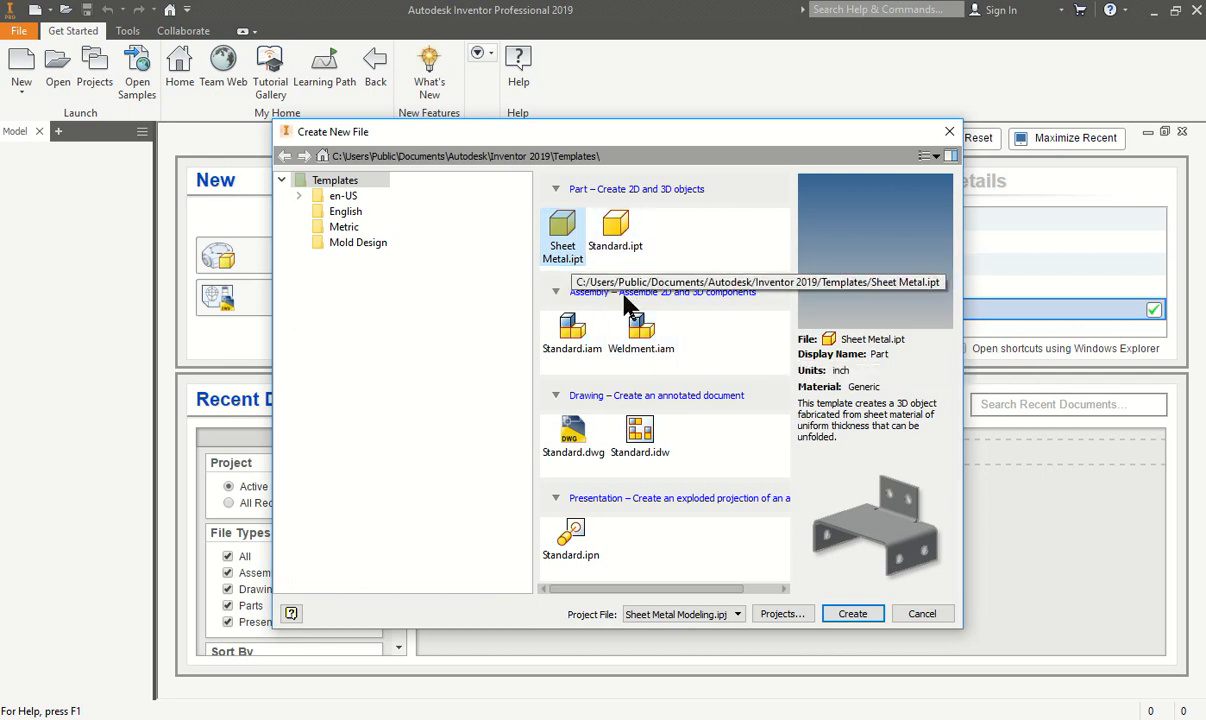
{"action": "left_click", "coordinate": [852, 614]}
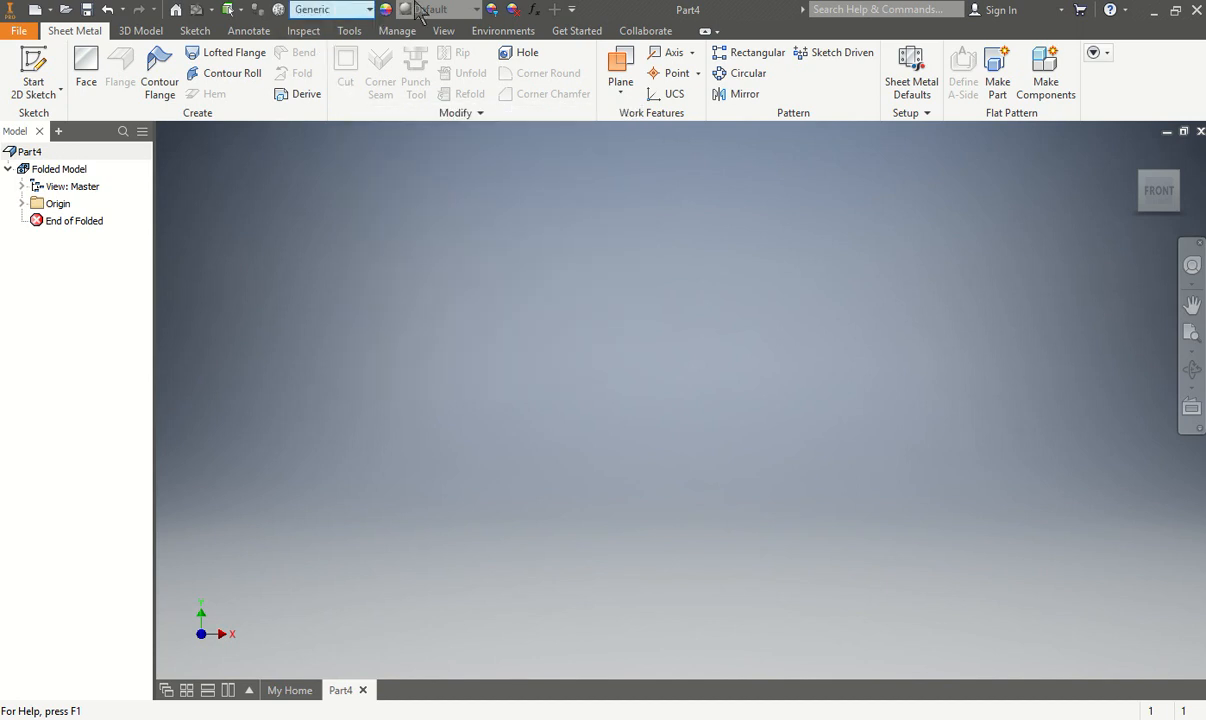
{"action": "left_click", "coordinate": [407, 33]}
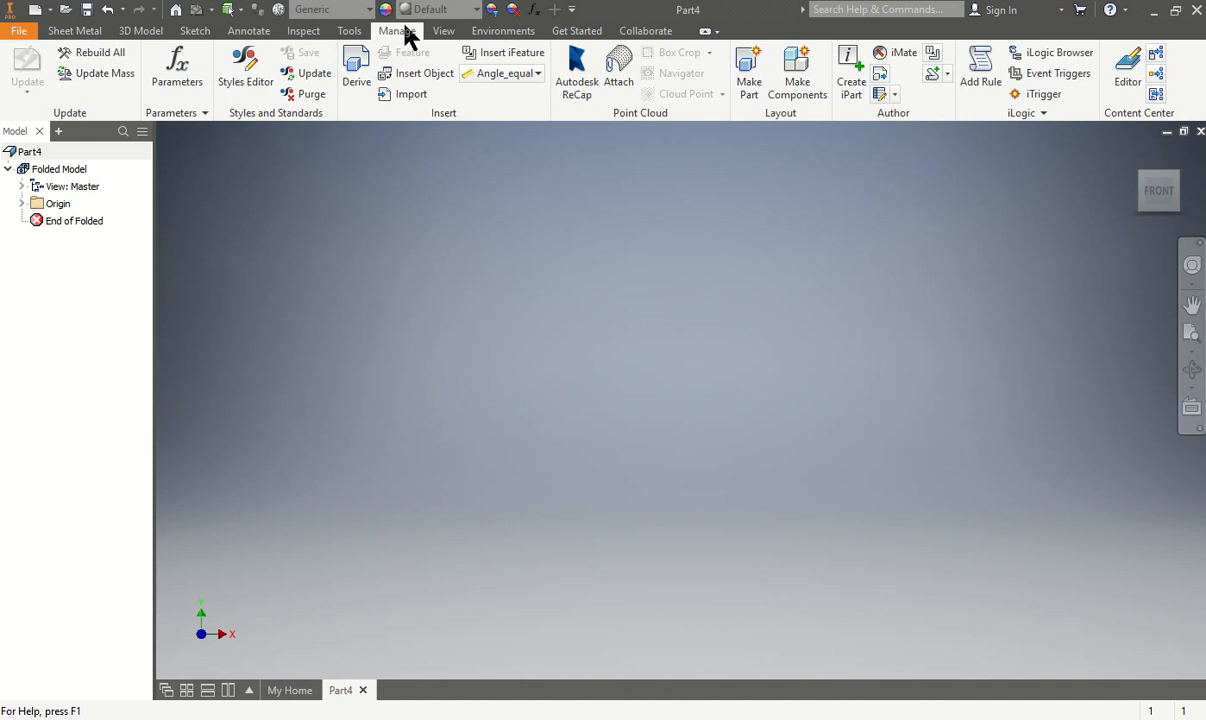
{"action": "left_click", "coordinate": [78, 31]}
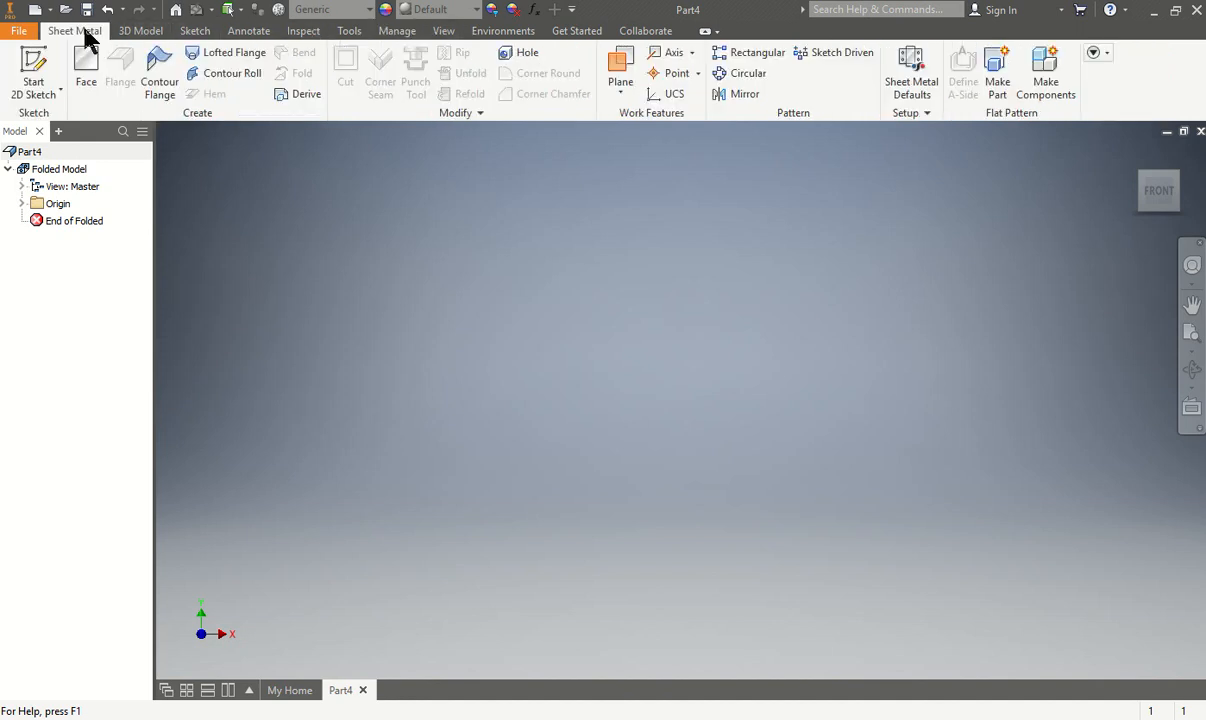
In the sheet metal defaults, choose the Default_mm rule with the thickness taken from the rule
{"action": "left_click", "coordinate": [910, 83]}
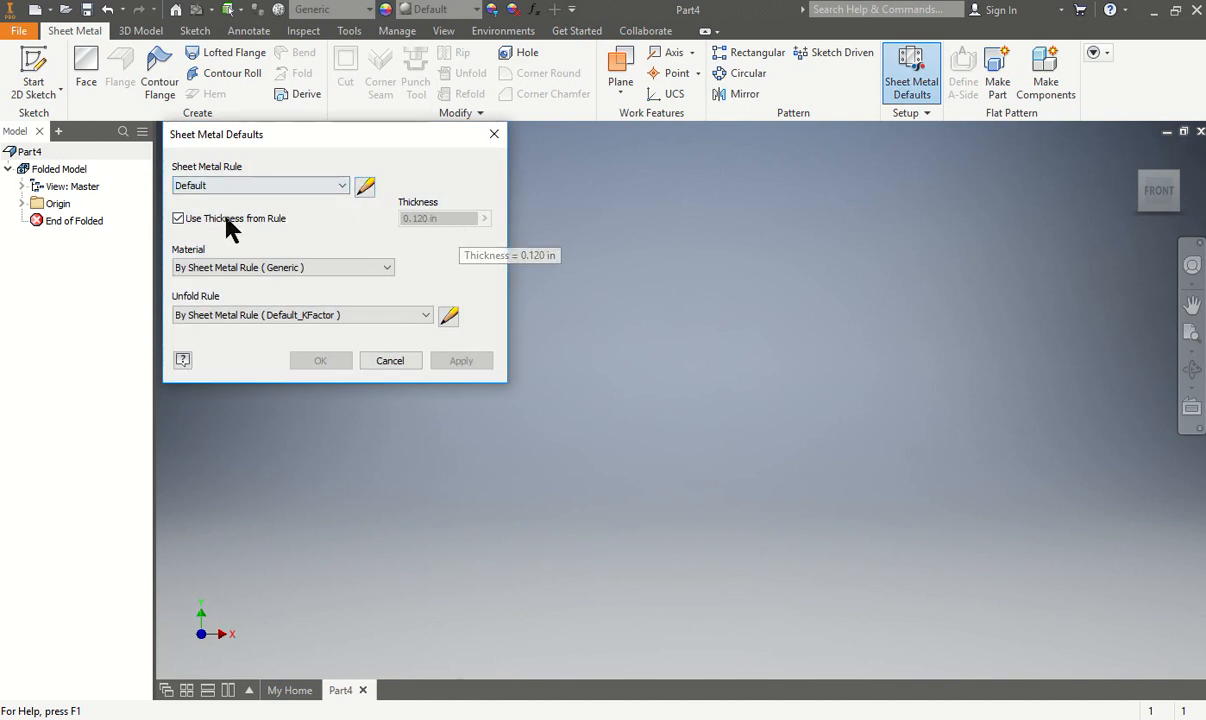
{"action": "left_click", "coordinate": [180, 218]}
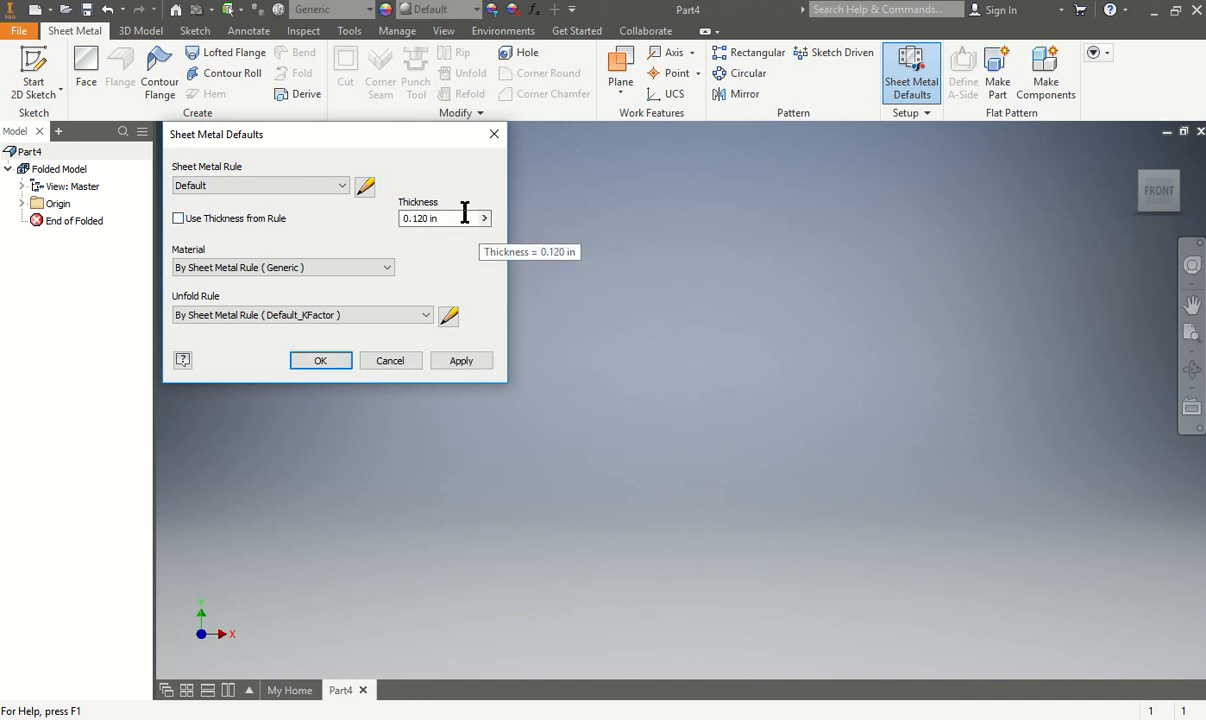
{"action": "left_click", "coordinate": [224, 218]}
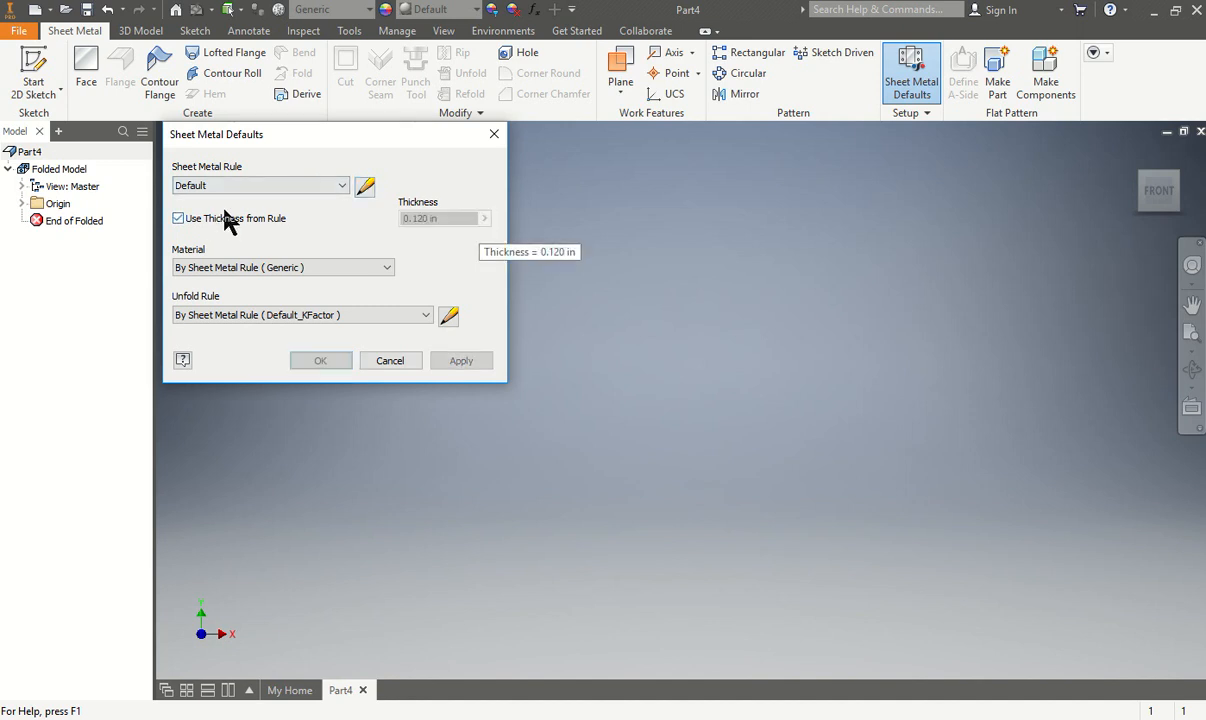
{"action": "left_click", "coordinate": [340, 187]}
{"action": "left_click", "coordinate": [325, 213]}
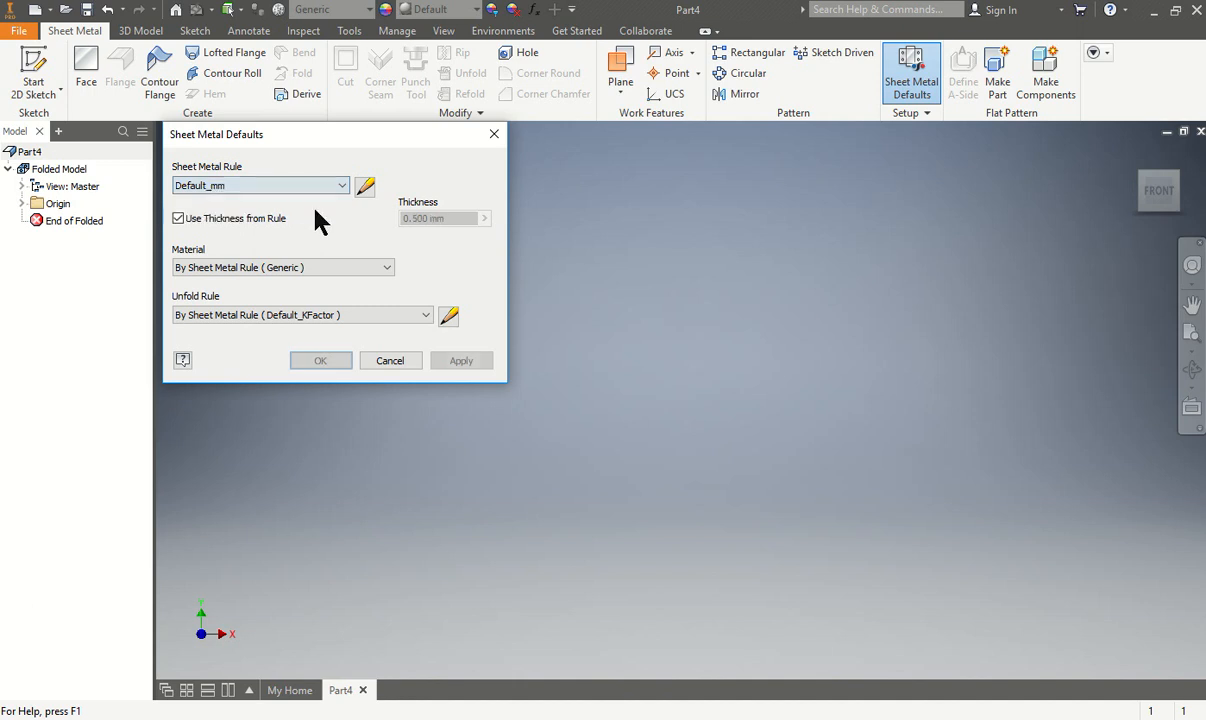
Open the Default_mm sheet metal rule for editing and set its sheet thickness to .12 in
{"action": "left_click", "coordinate": [363, 187]}
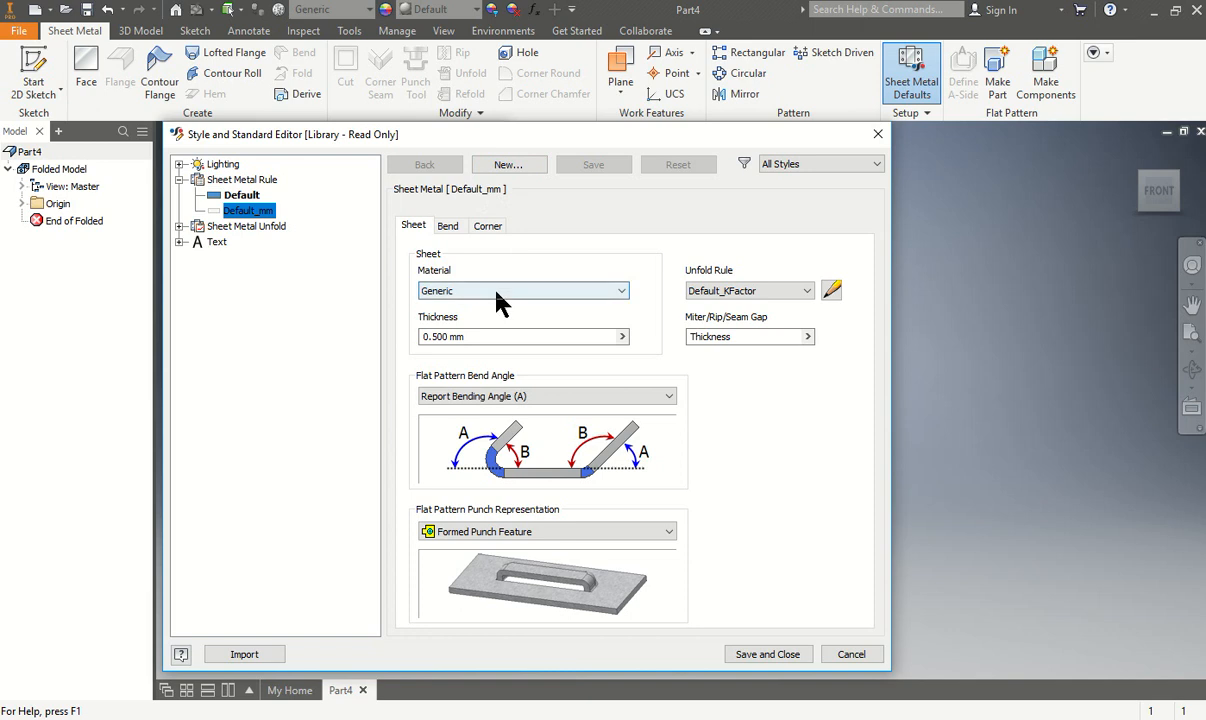
{"action": "left_click", "coordinate": [430, 337]}
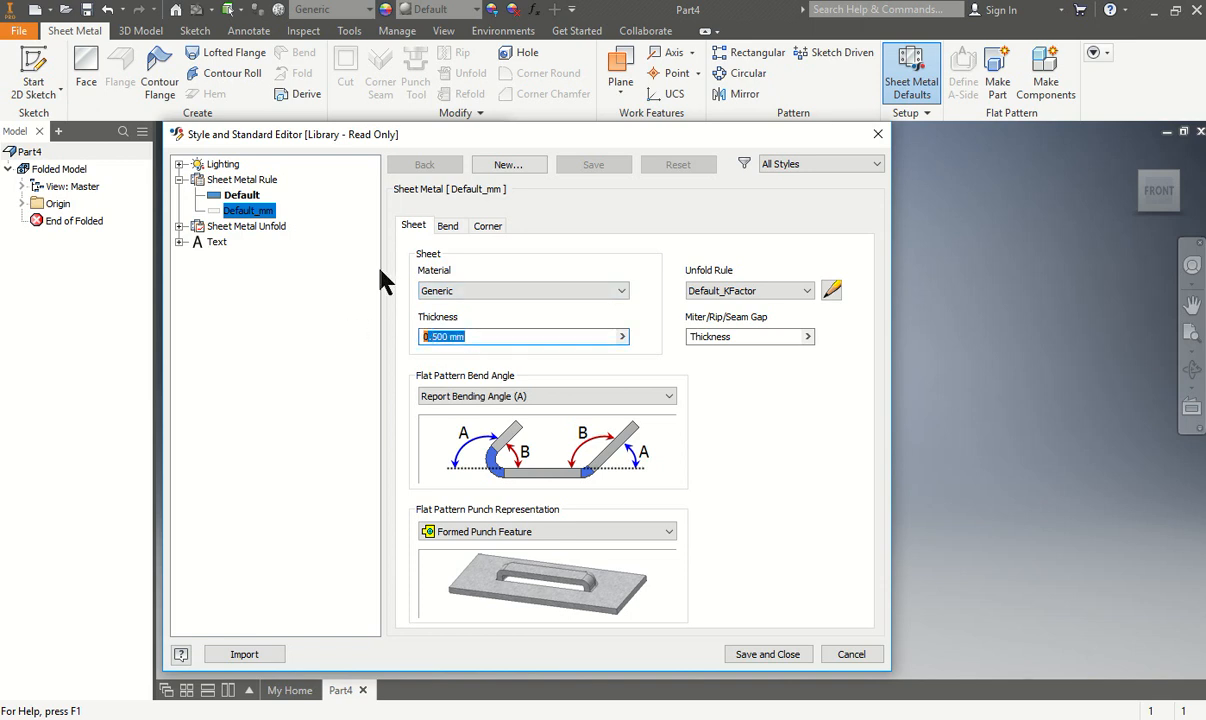
{"action": "type", "text": ".12"}
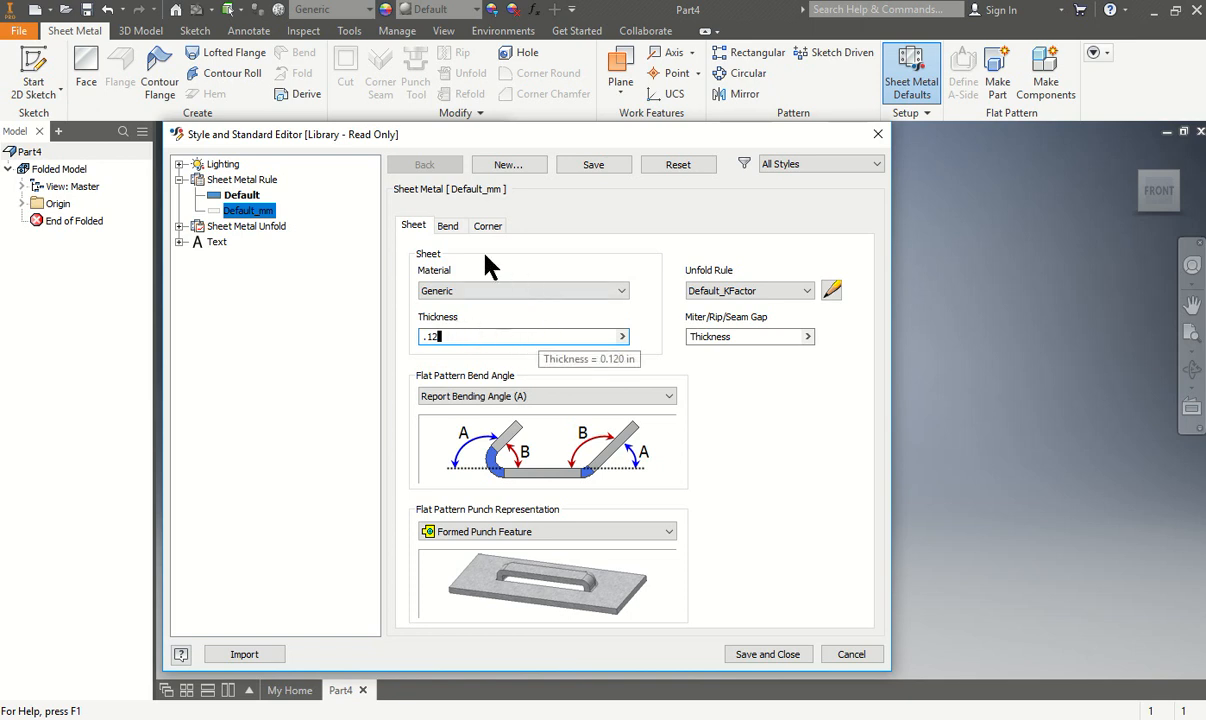
Set the rule's bend relief shape to Round with the bend transition as None
{"action": "left_click", "coordinate": [449, 229]}
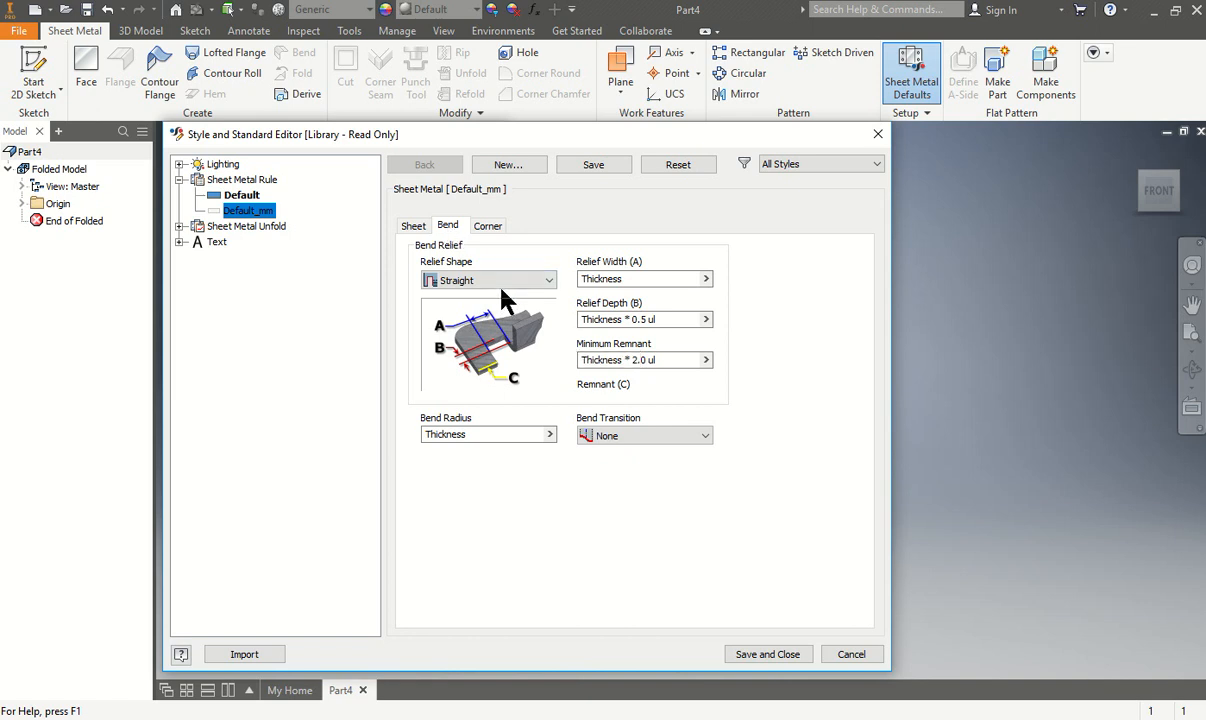
{"action": "left_click", "coordinate": [627, 439]}
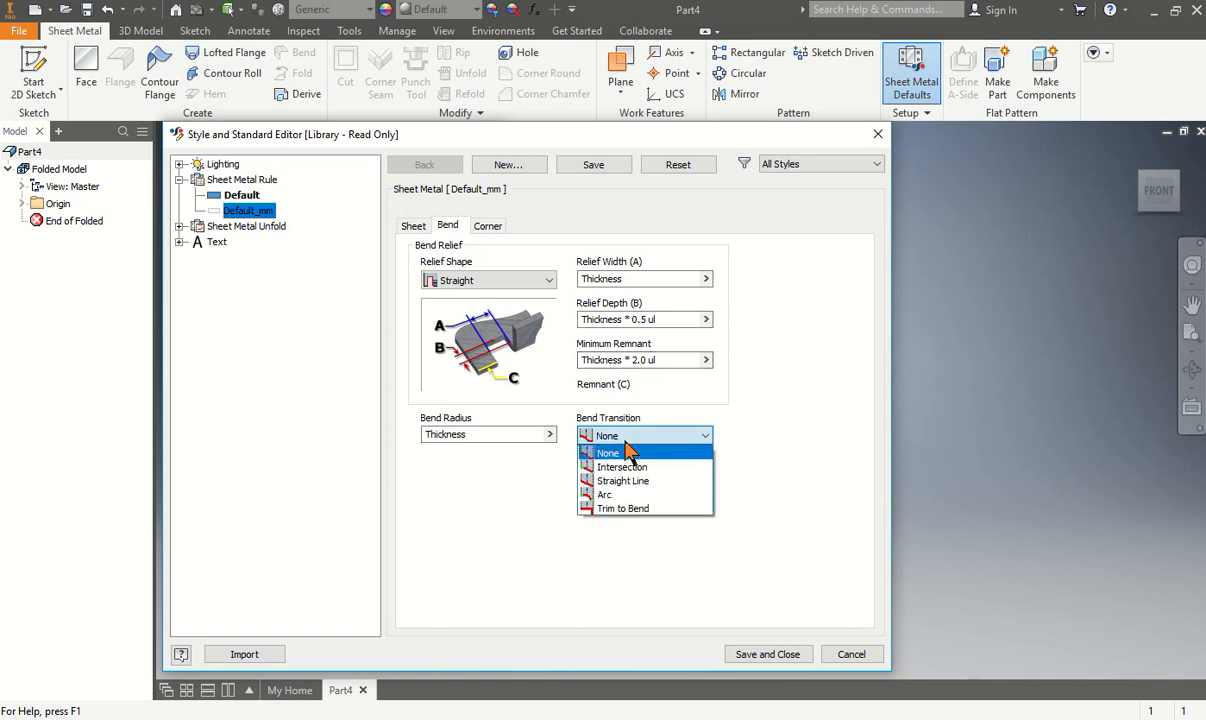
{"action": "left_click", "coordinate": [627, 453]}
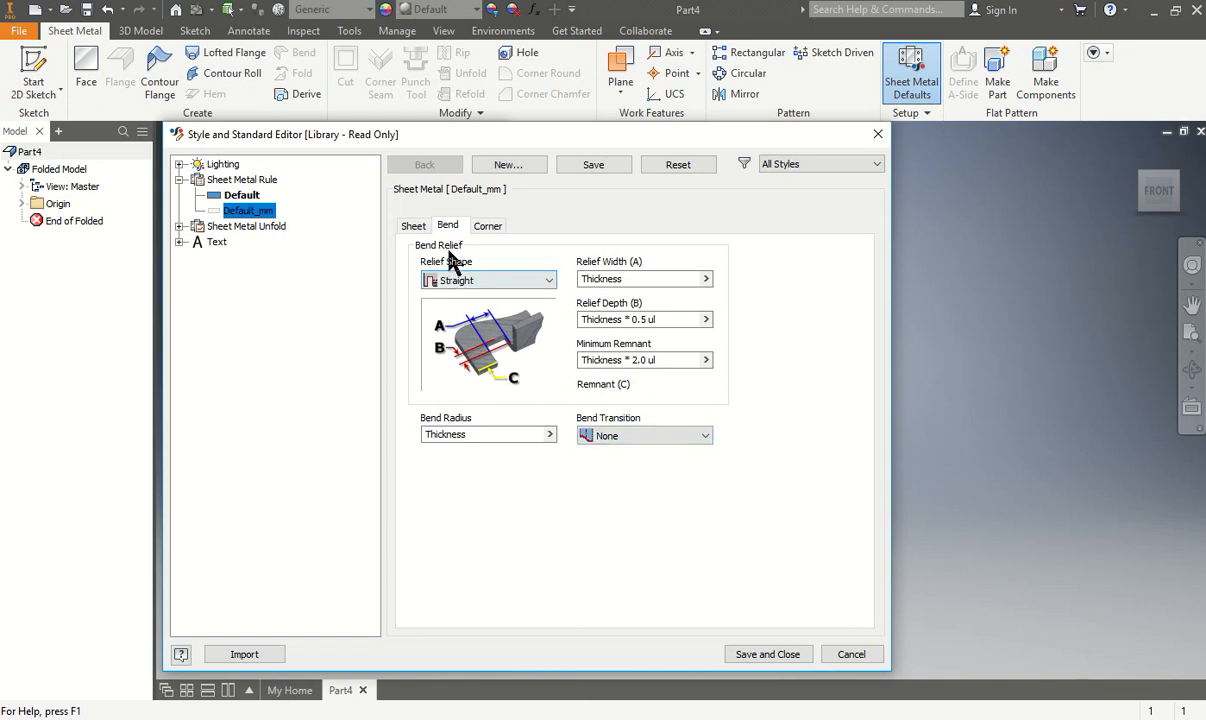
{"action": "left_click", "coordinate": [466, 286]}
{"action": "left_click", "coordinate": [468, 316]}
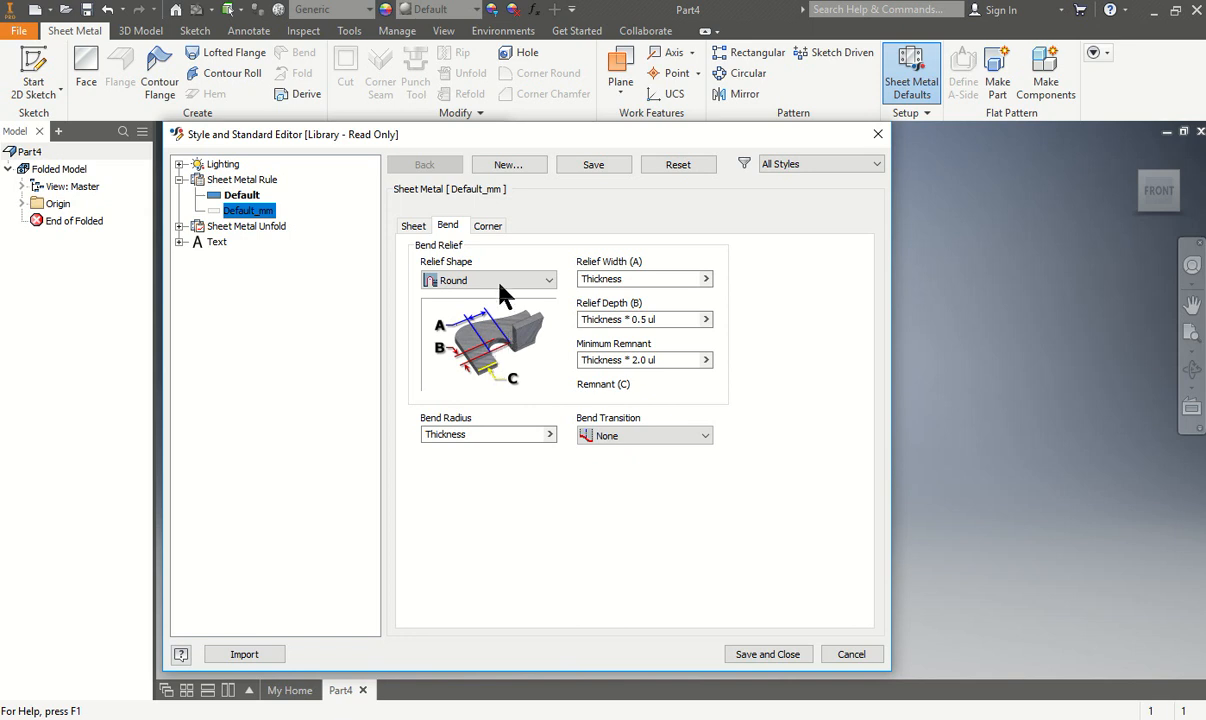
Review the rule's corner relief options for two-bend and three-bend intersections, and save the edited Default_mm rule
{"action": "left_click", "coordinate": [488, 226]}
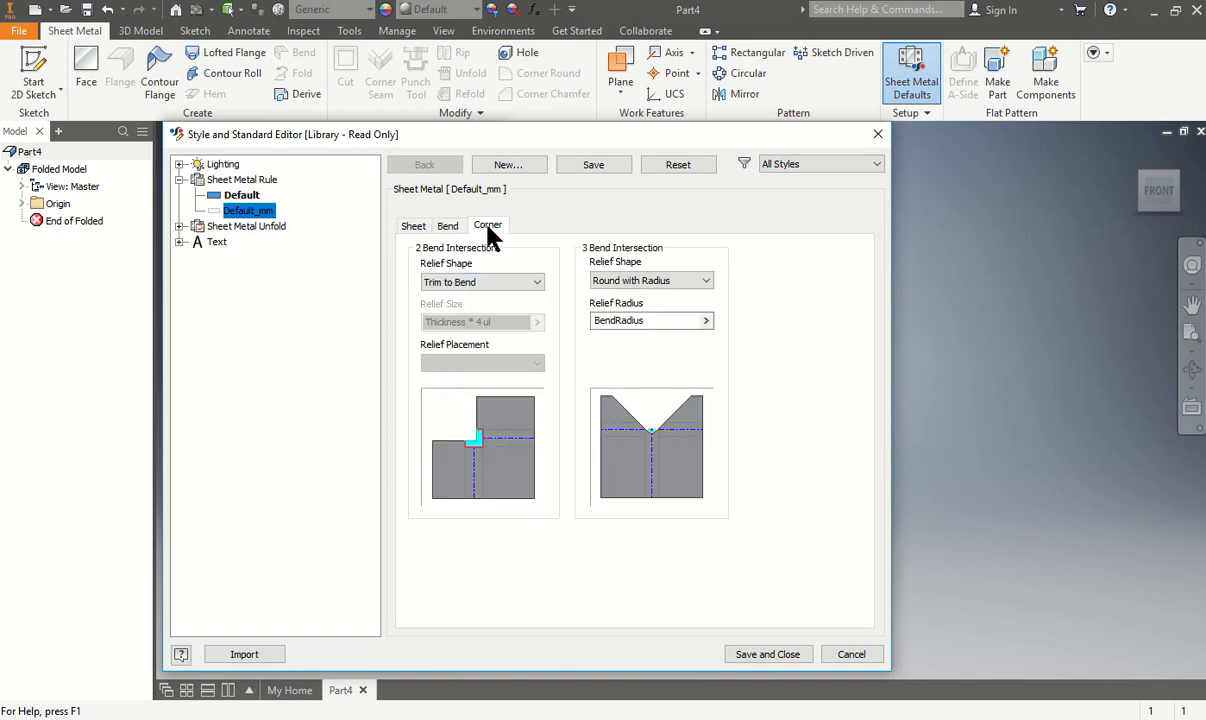
{"action": "left_click", "coordinate": [536, 284]}
{"action": "left_click", "coordinate": [535, 286]}
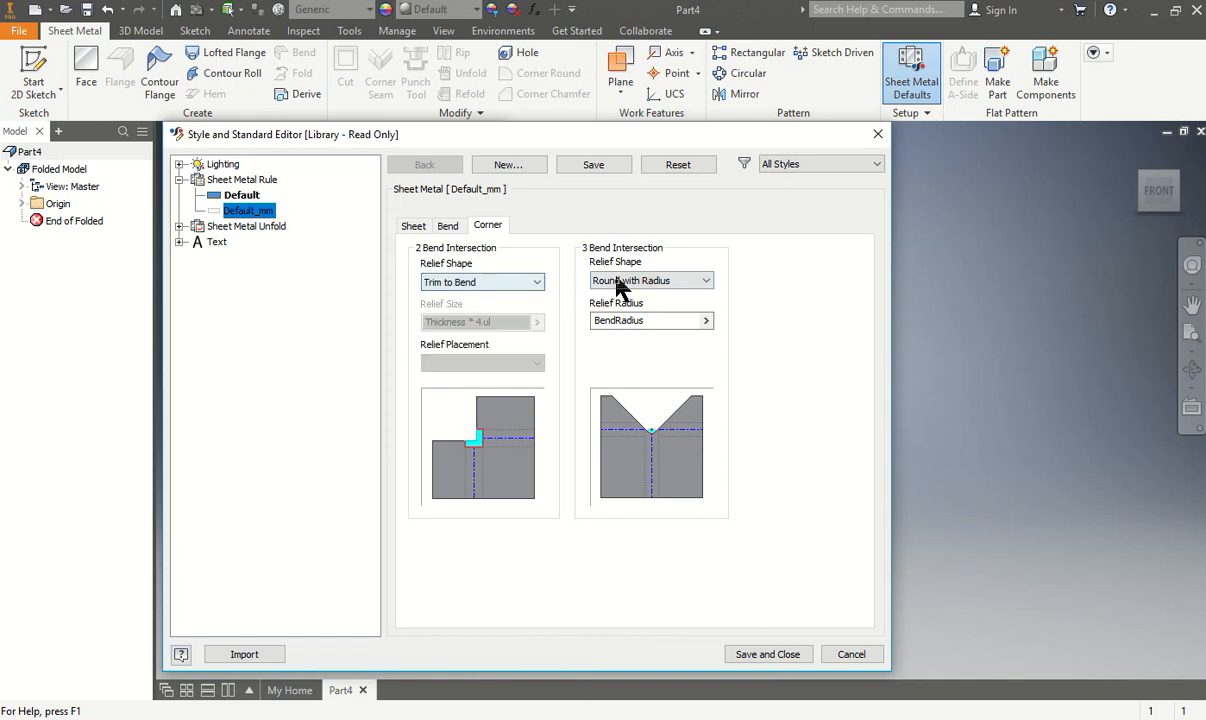
{"action": "left_click", "coordinate": [668, 320]}
{"action": "left_click", "coordinate": [706, 320]}
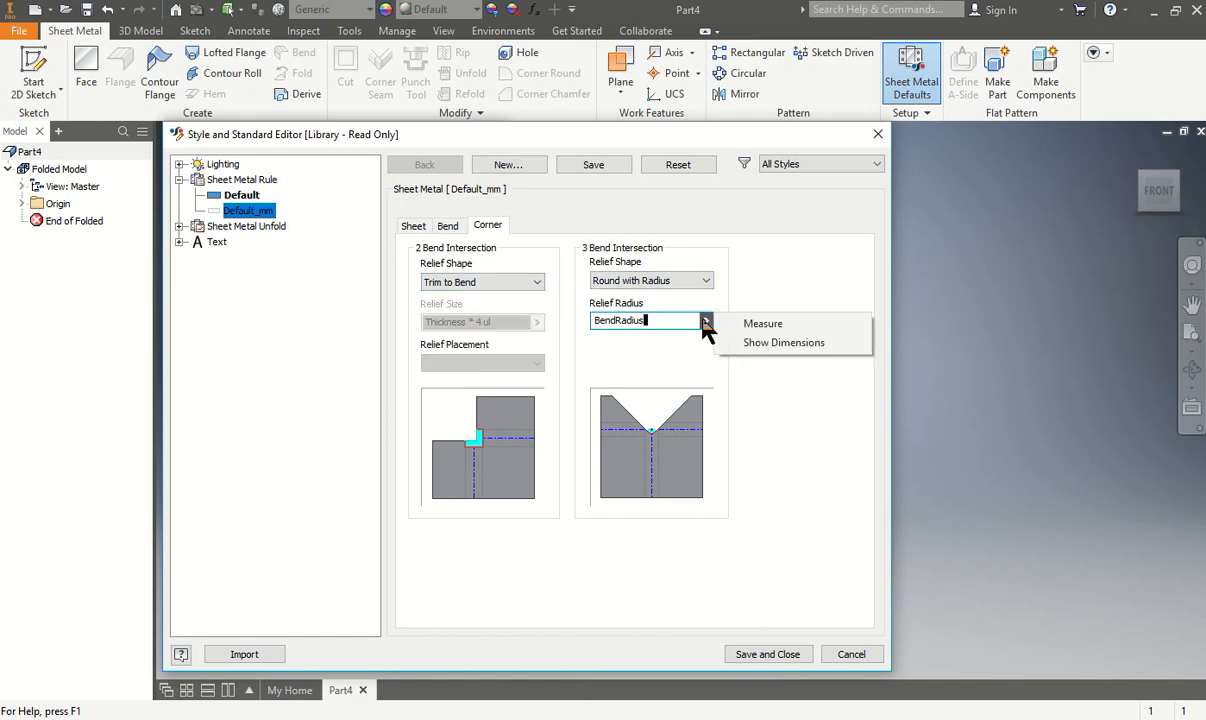
{"action": "left_click", "coordinate": [767, 654]}
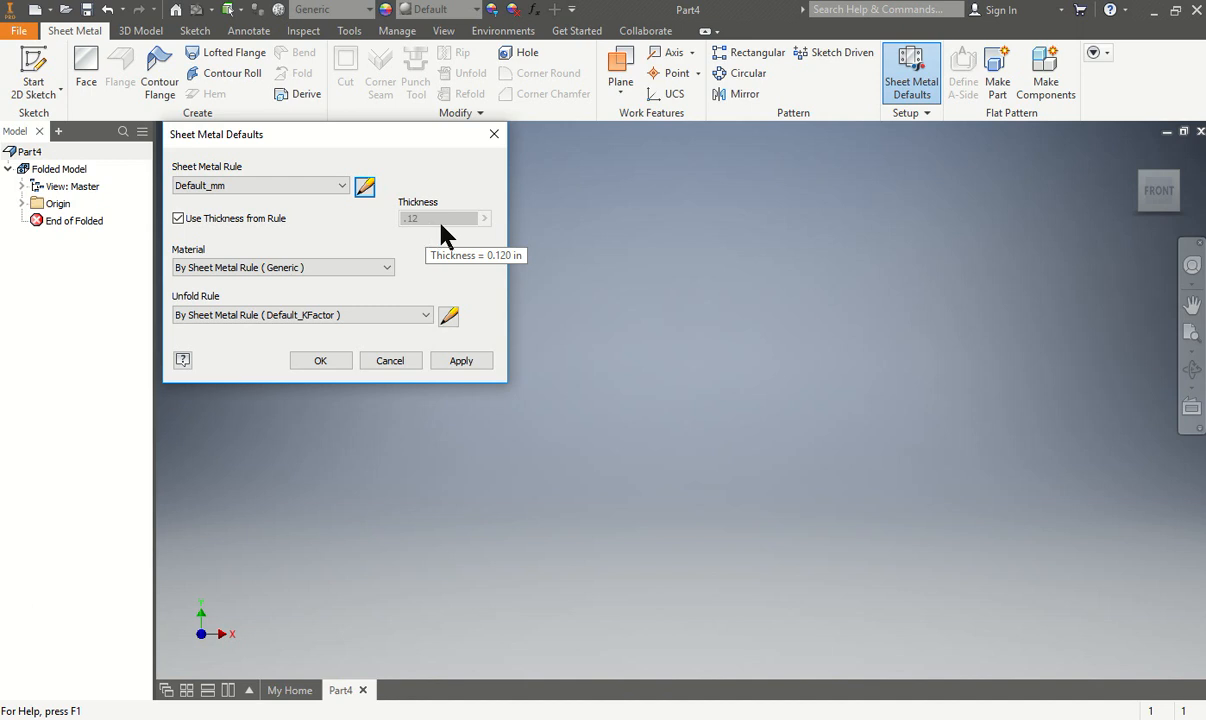
Review the sheet, bend and corner settings of the Default_mm sheet metal rule
{"action": "left_click", "coordinate": [366, 187]}
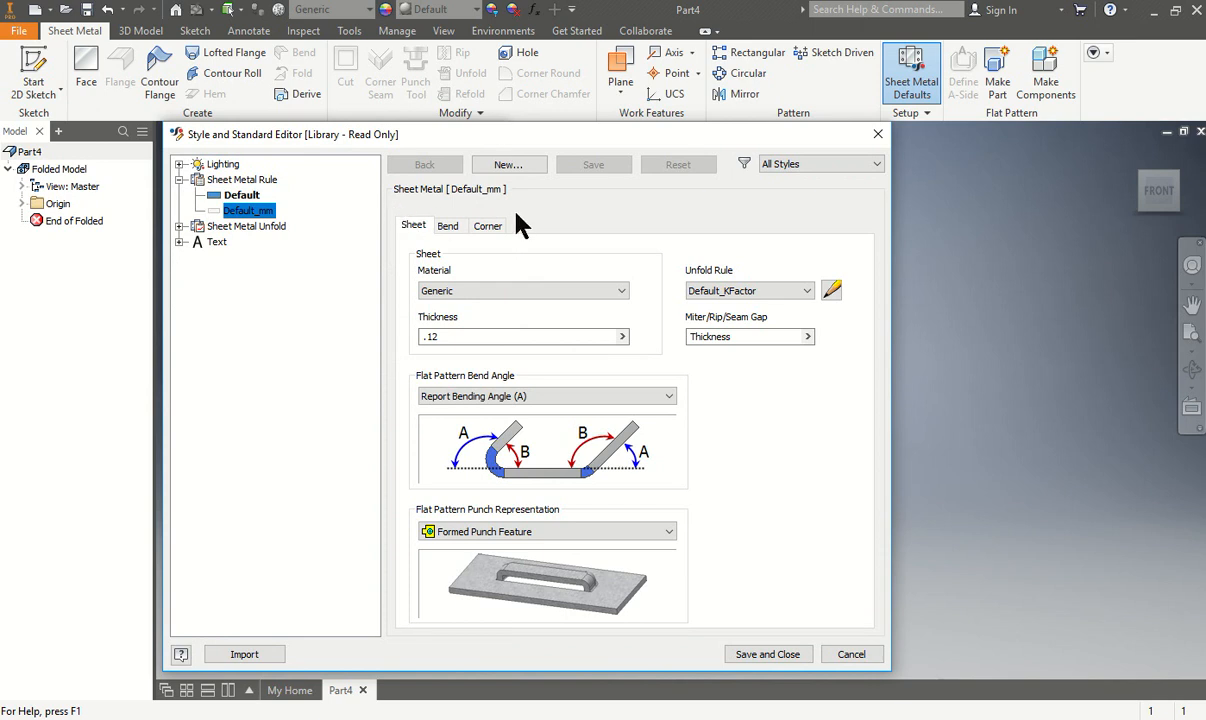
{"action": "left_click", "coordinate": [449, 228]}
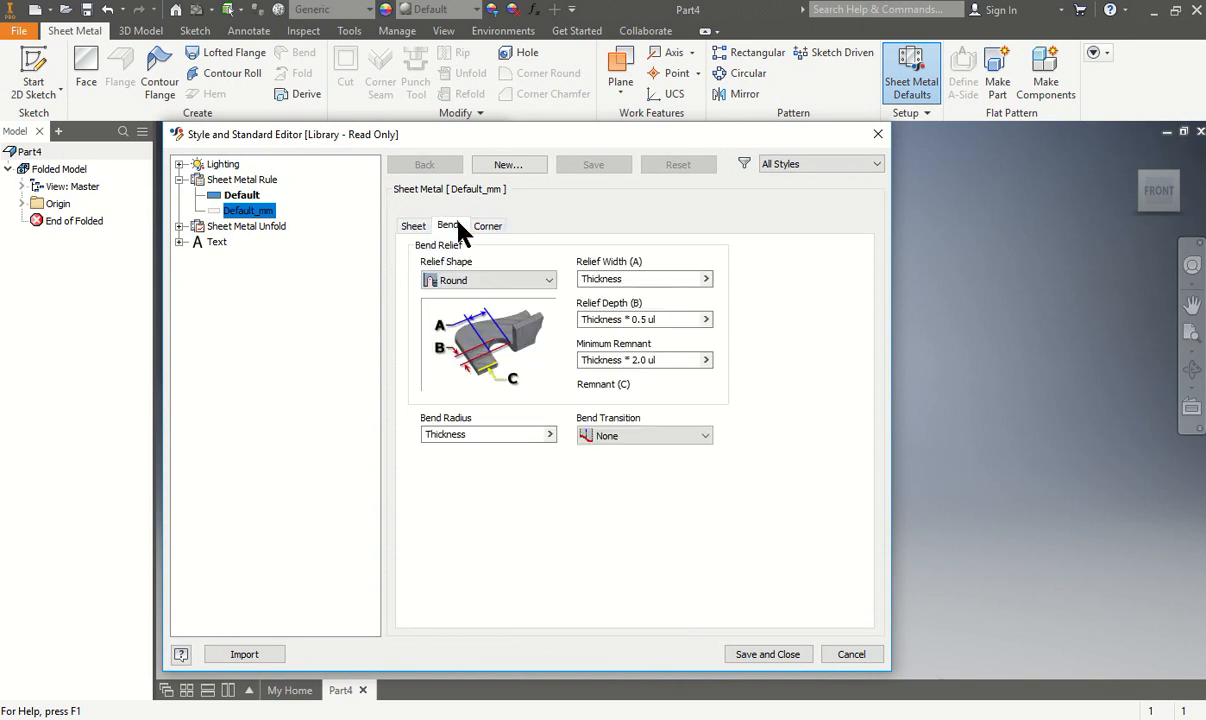
{"action": "left_click", "coordinate": [484, 226]}
{"action": "left_click", "coordinate": [450, 226]}
{"action": "left_click", "coordinate": [413, 228]}
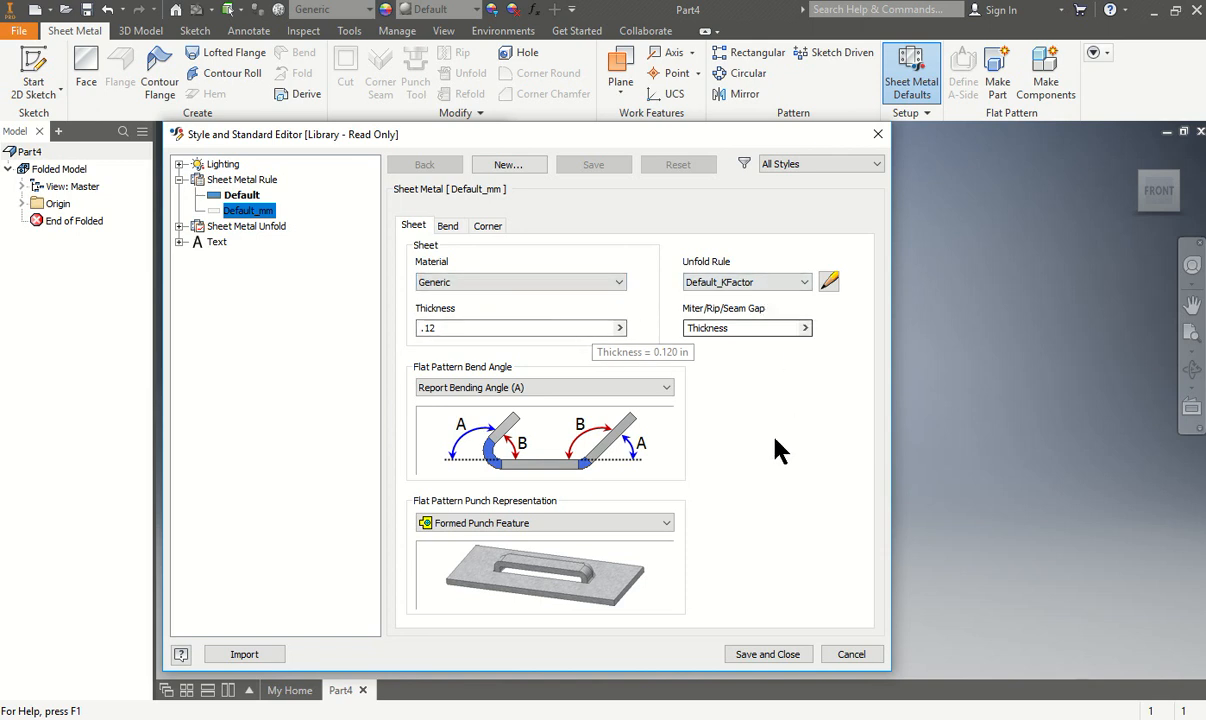
Check the Default_KFactor unfold rule, save the style settings and accept the sheet metal defaults
{"action": "left_click", "coordinate": [830, 283]}
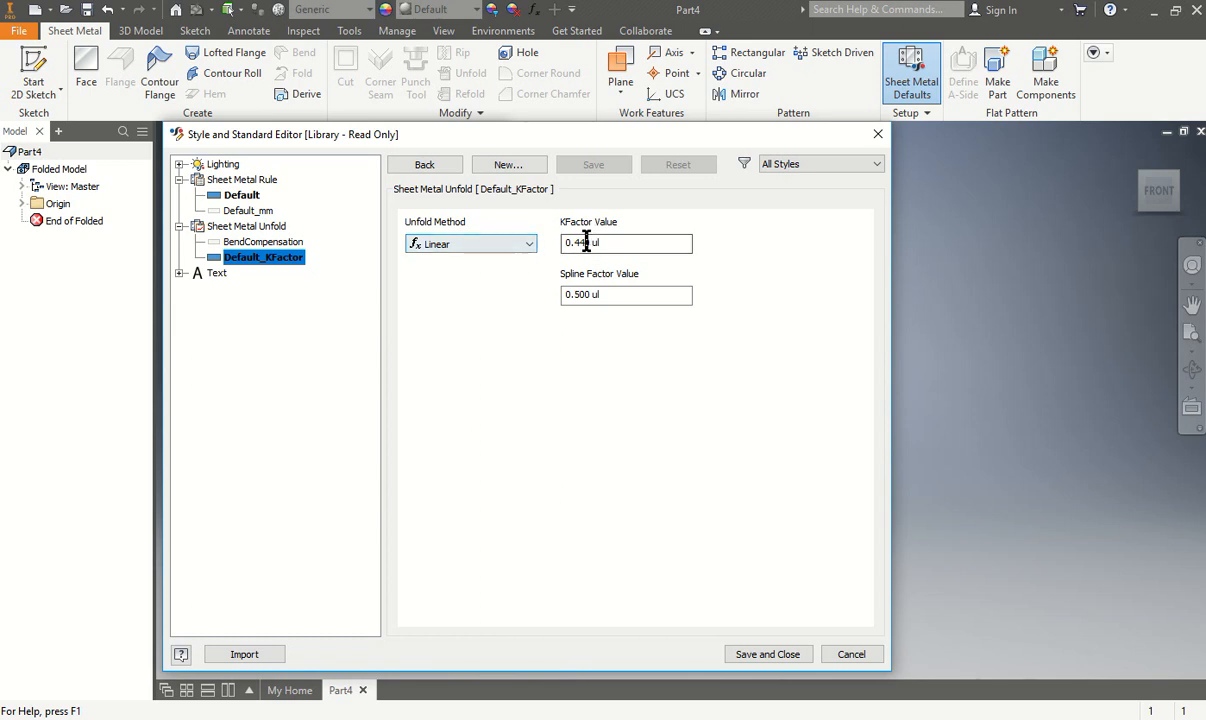
{"action": "left_click", "coordinate": [790, 655]}
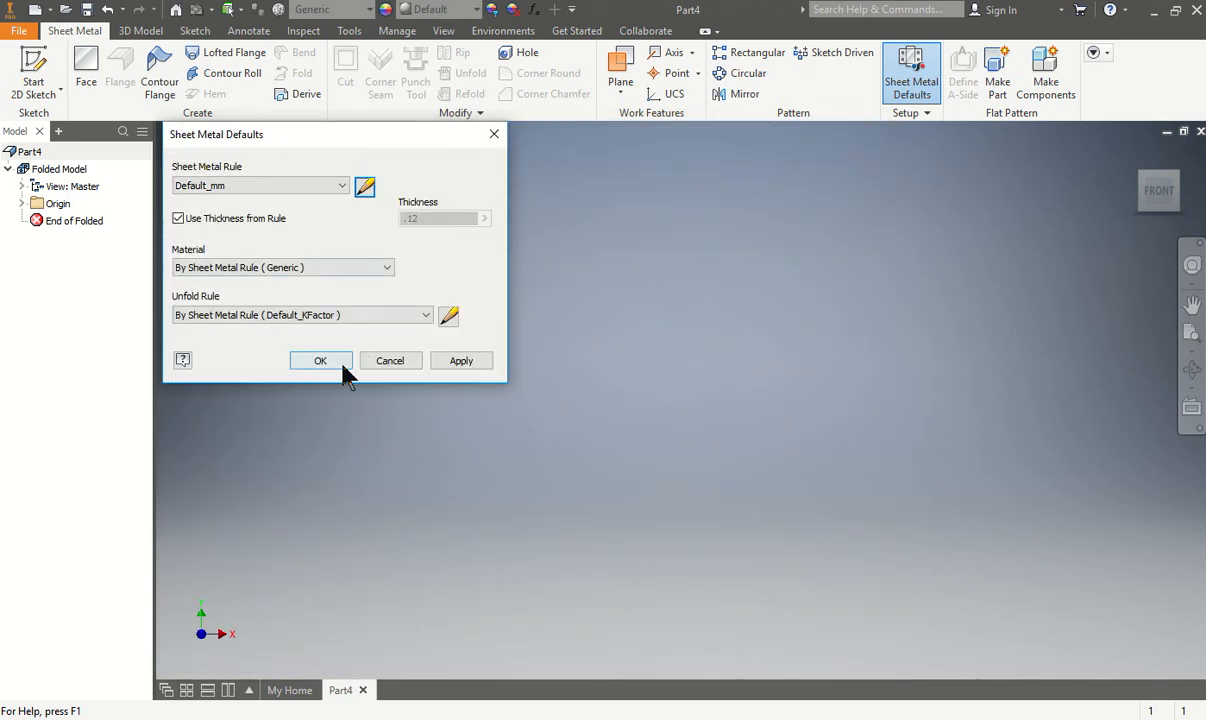
{"action": "left_click", "coordinate": [322, 361]}
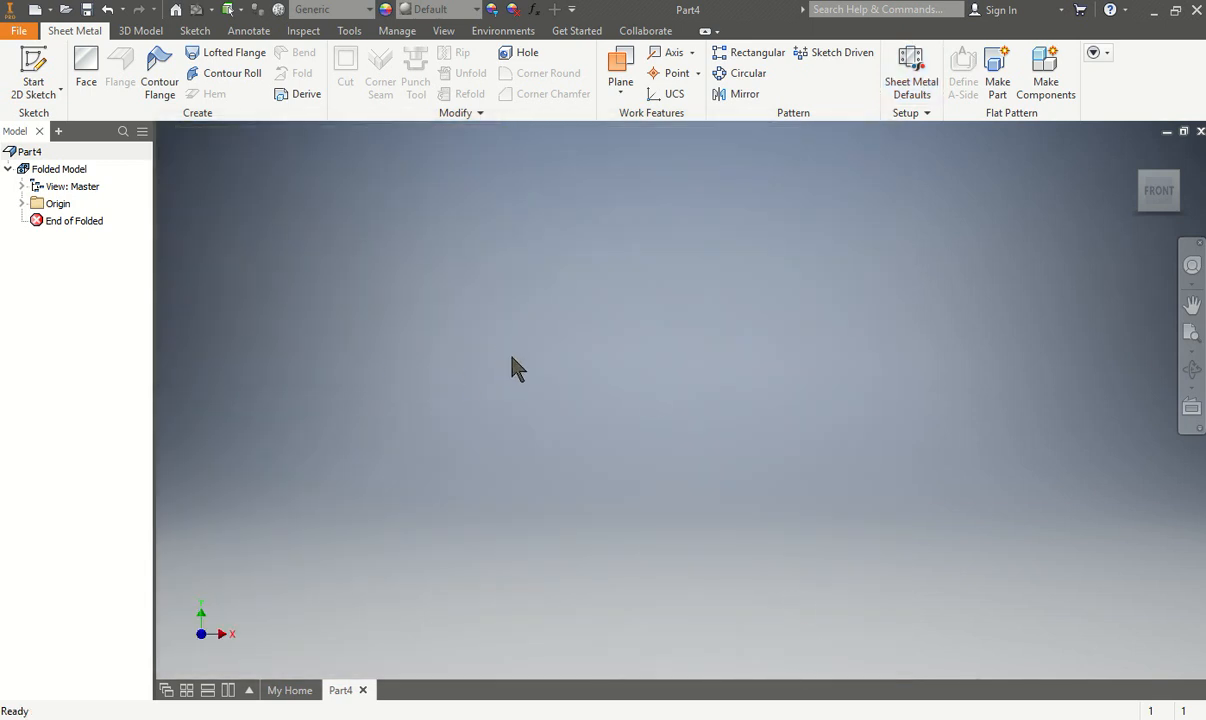
Start a new 2D sketch on the XZ origin plane
{"action": "left_click", "coordinate": [45, 68]}
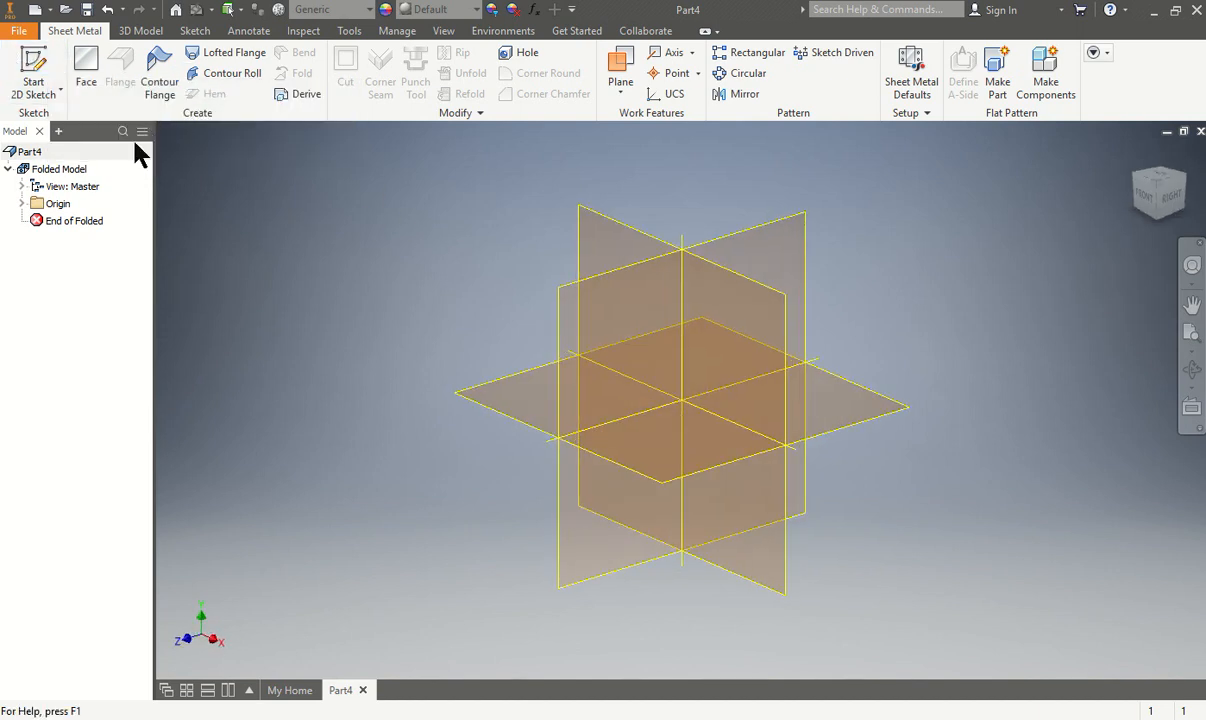
{"action": "left_click", "coordinate": [22, 203]}
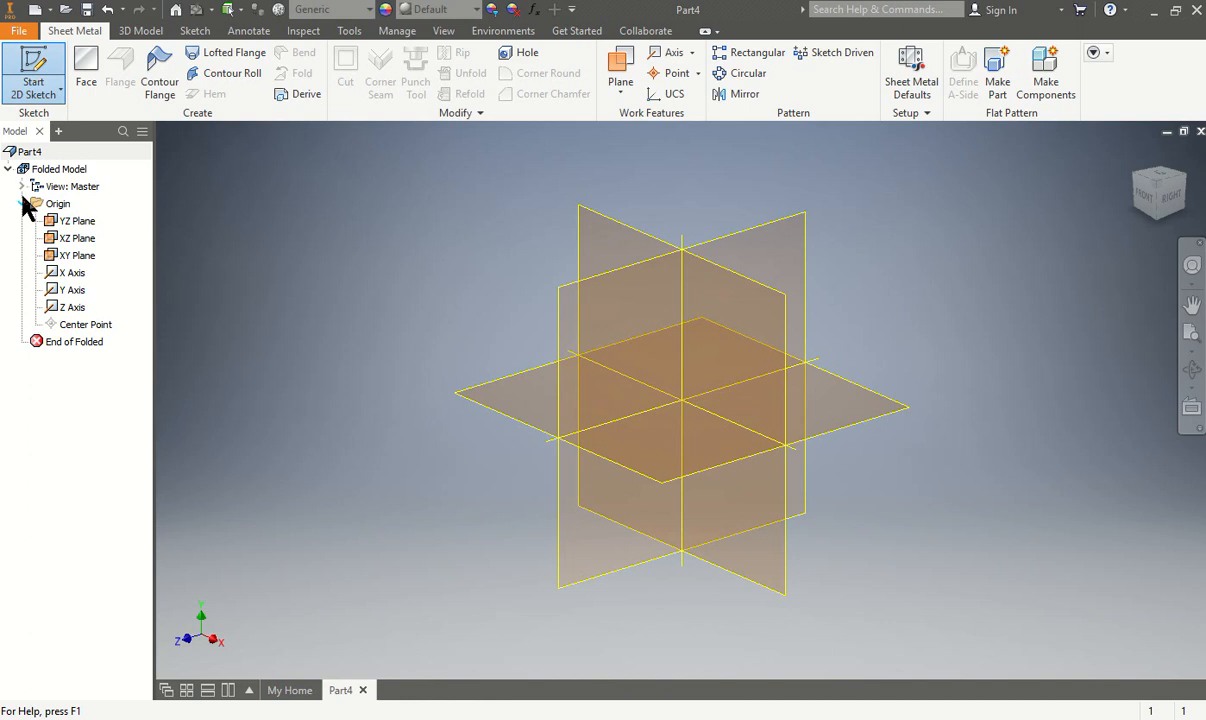
{"action": "left_click", "coordinate": [79, 239]}
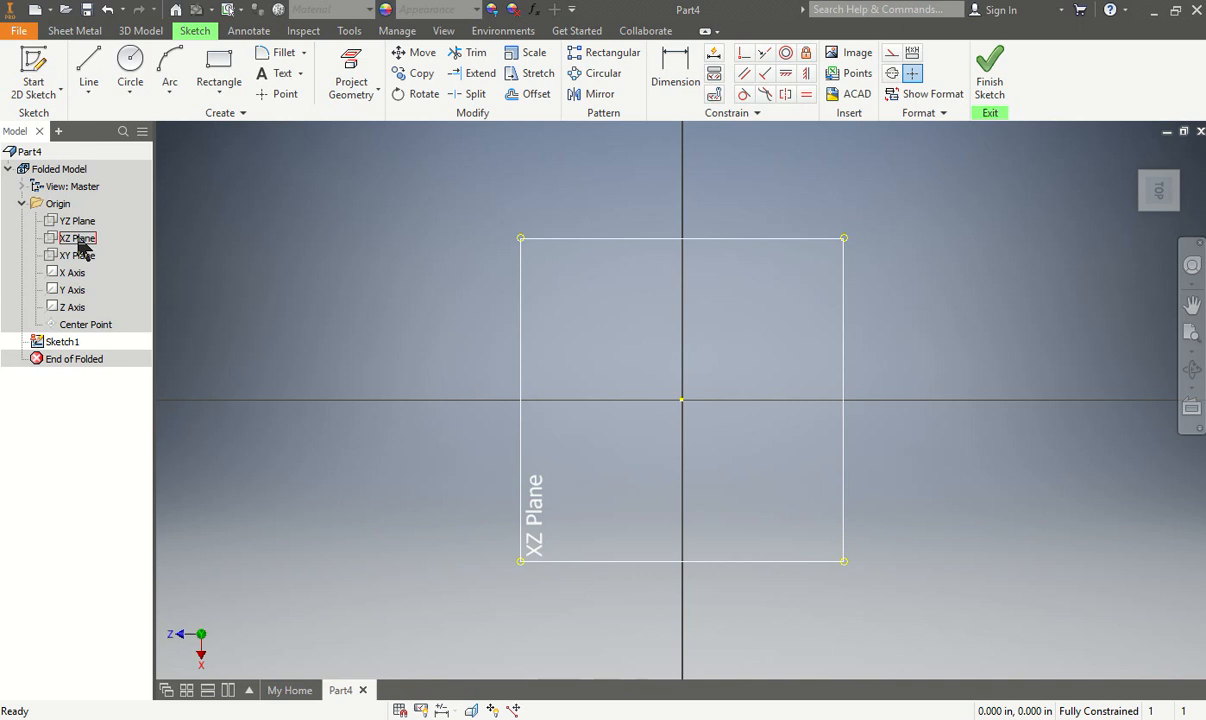
Try to sketch a 6 in by 6 in center-point rectangle at the origin and finish the sketch
{"action": "left_click", "coordinate": [219, 93]}
{"action": "left_click", "coordinate": [262, 198]}
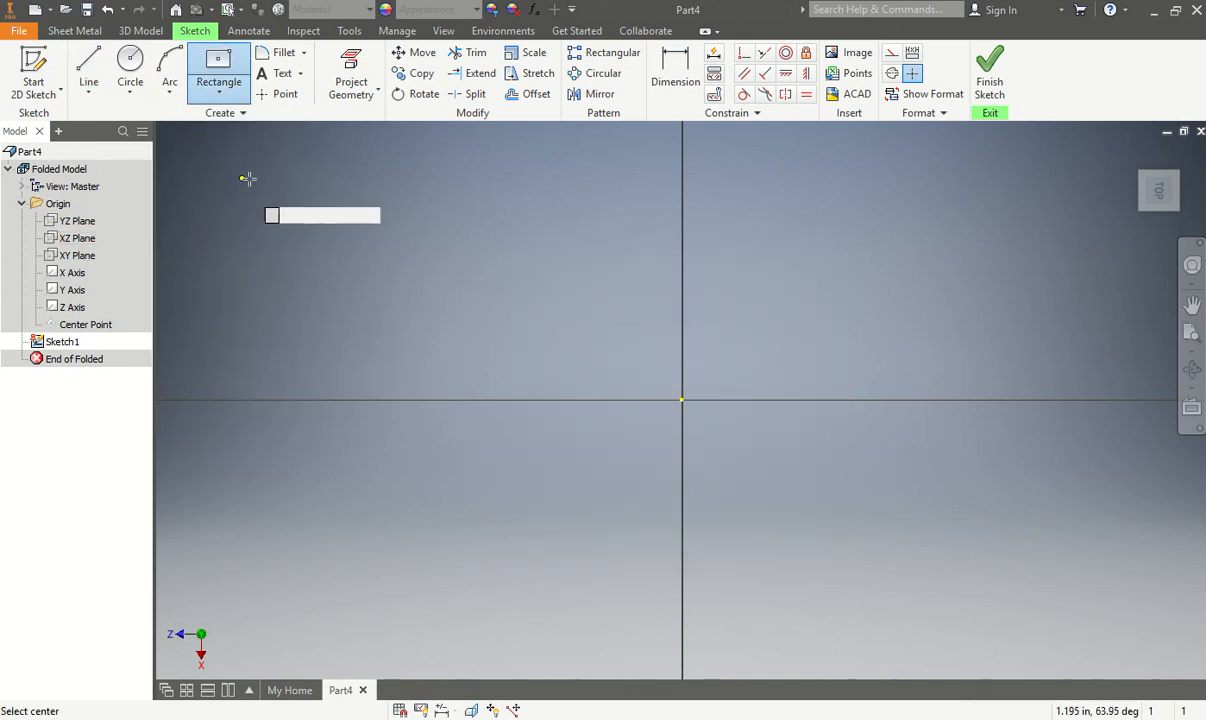
{"action": "left_click", "coordinate": [681, 400]}
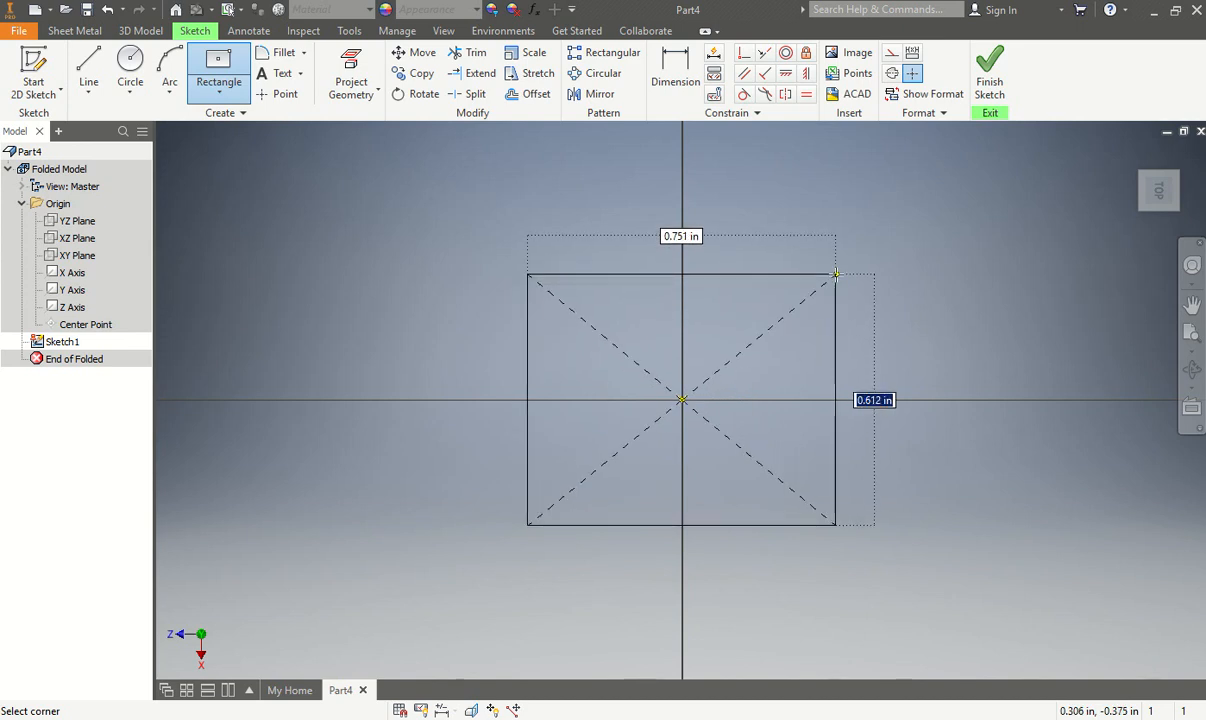
{"action": "type", "text": "6"}
{"action": "key", "text": "Tab"}
{"action": "type", "text": "6"}
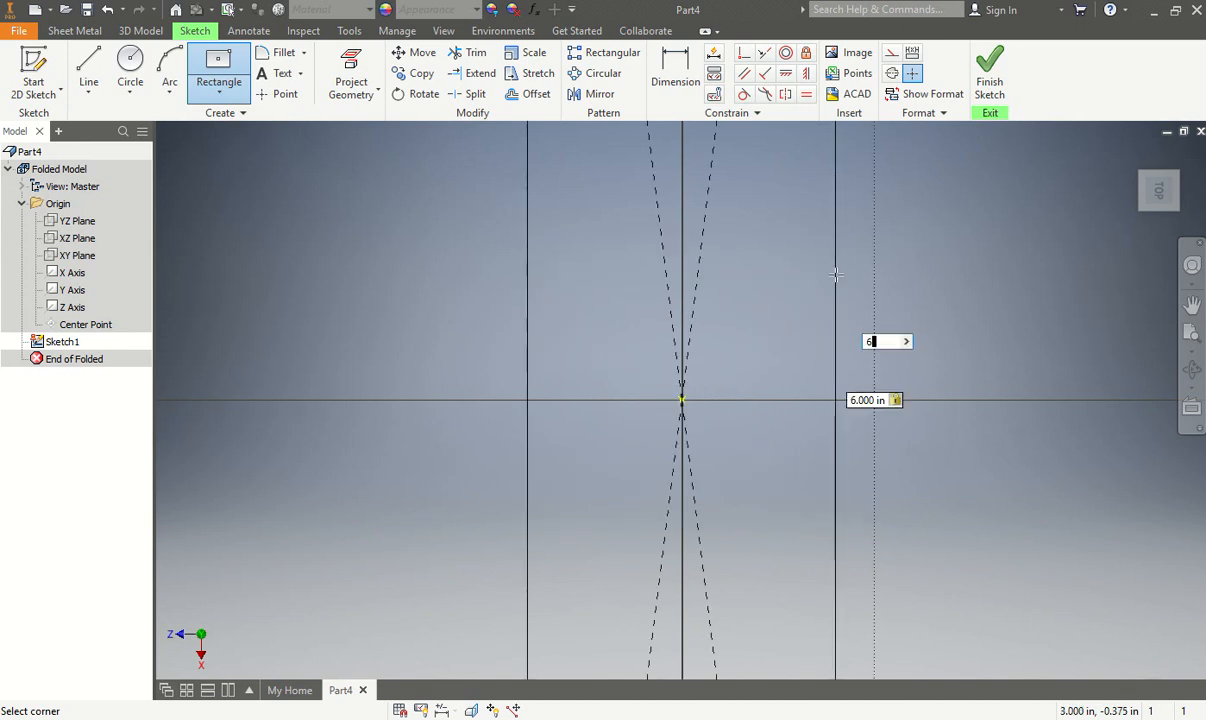
{"action": "key", "text": "Tab"}
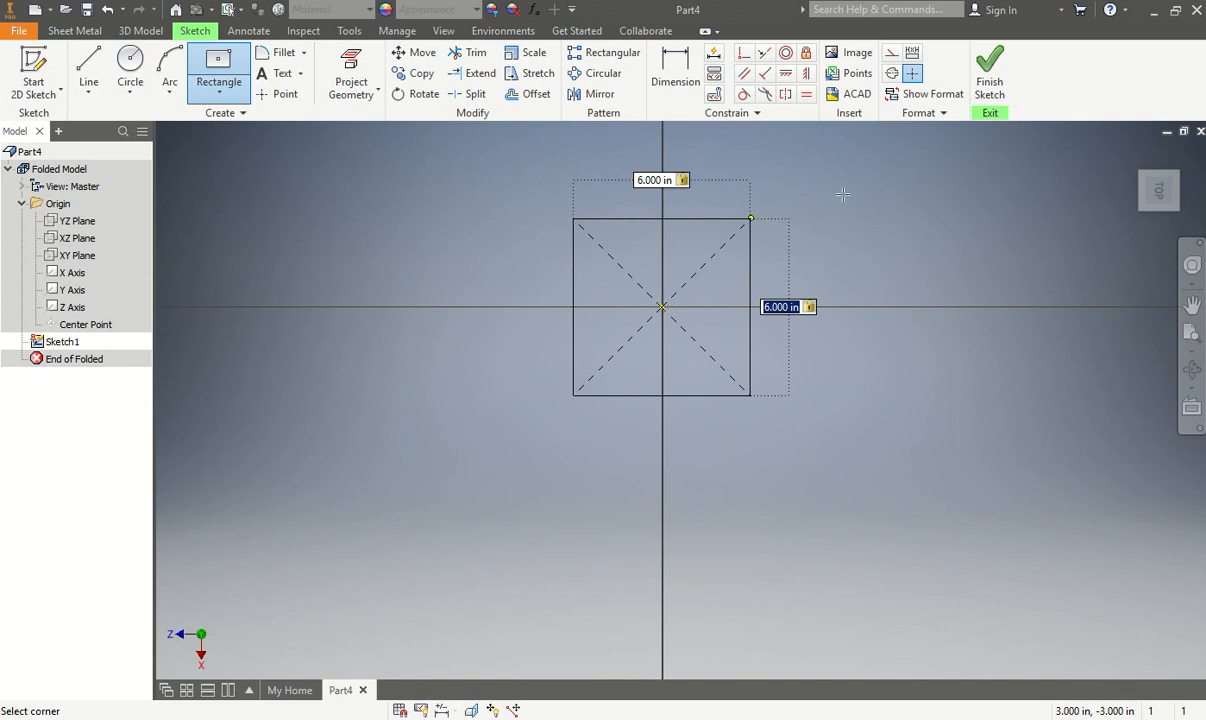
{"action": "left_click", "coordinate": [990, 72]}
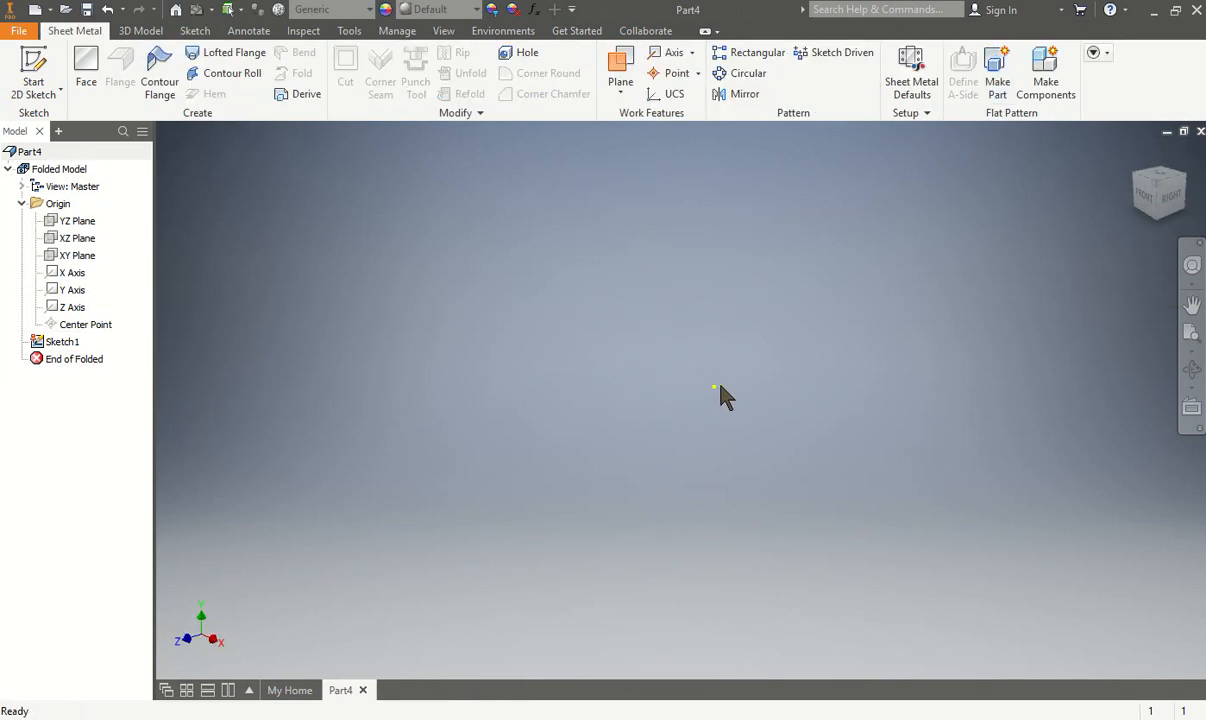
Reopen the sketch, draw a 6 in by 6 in rectangle centered on the origin and finish the sketch
{"action": "right_click", "coordinate": [52, 342]}
{"action": "left_click", "coordinate": [115, 411]}
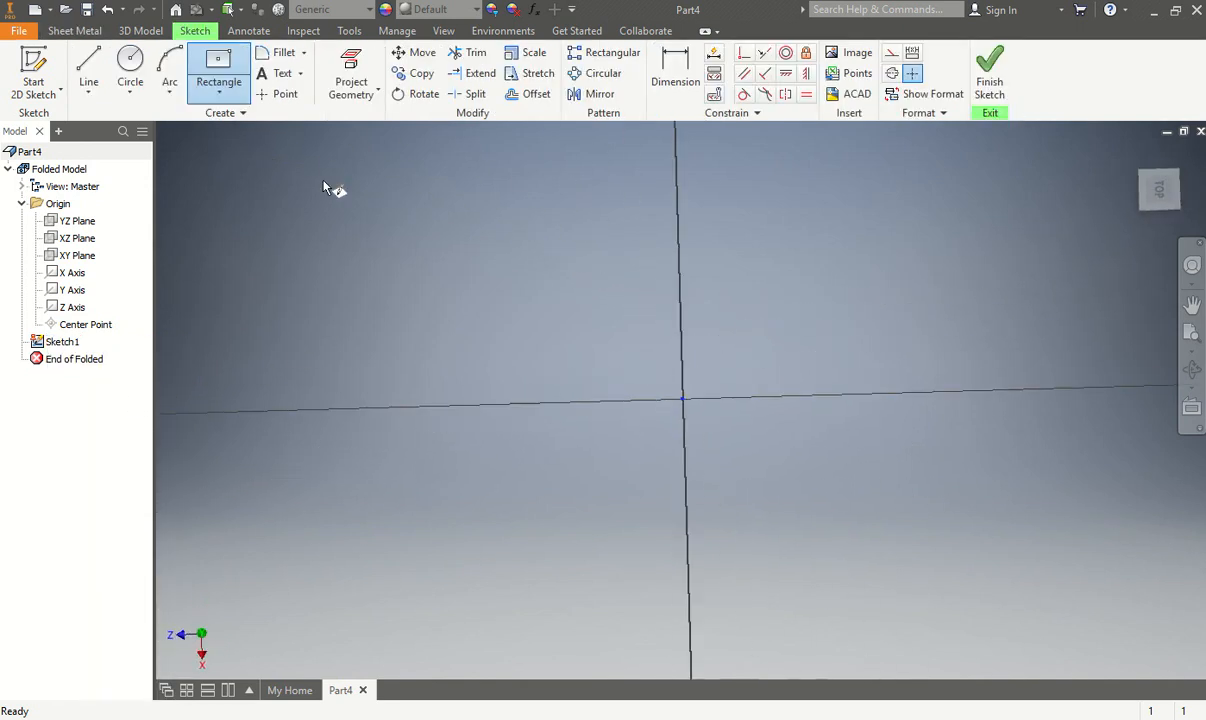
{"action": "left_click", "coordinate": [216, 66]}
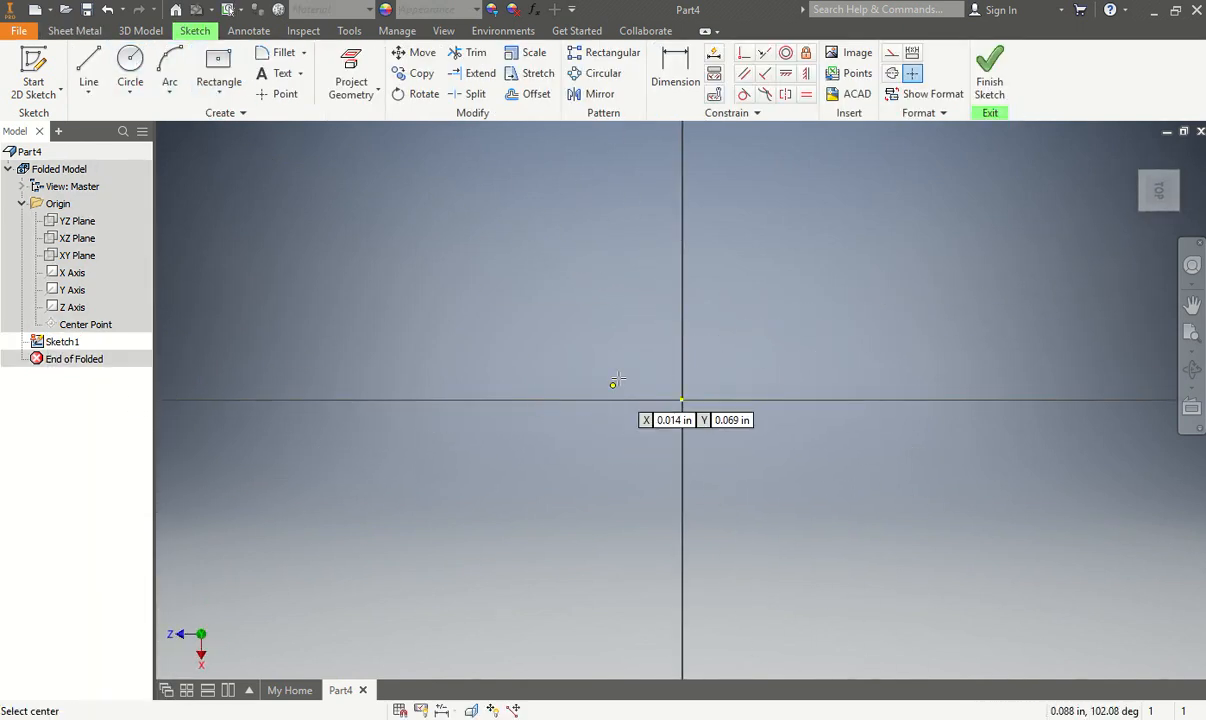
{"action": "left_click", "coordinate": [682, 400]}
{"action": "type", "text": "6"}
{"action": "key", "text": "Tab"}
{"action": "type", "text": "6"}
{"action": "key", "text": "Return"}
{"action": "scroll", "coordinate": [900, 285], "scroll_direction": "up", "scroll_amount": 6}
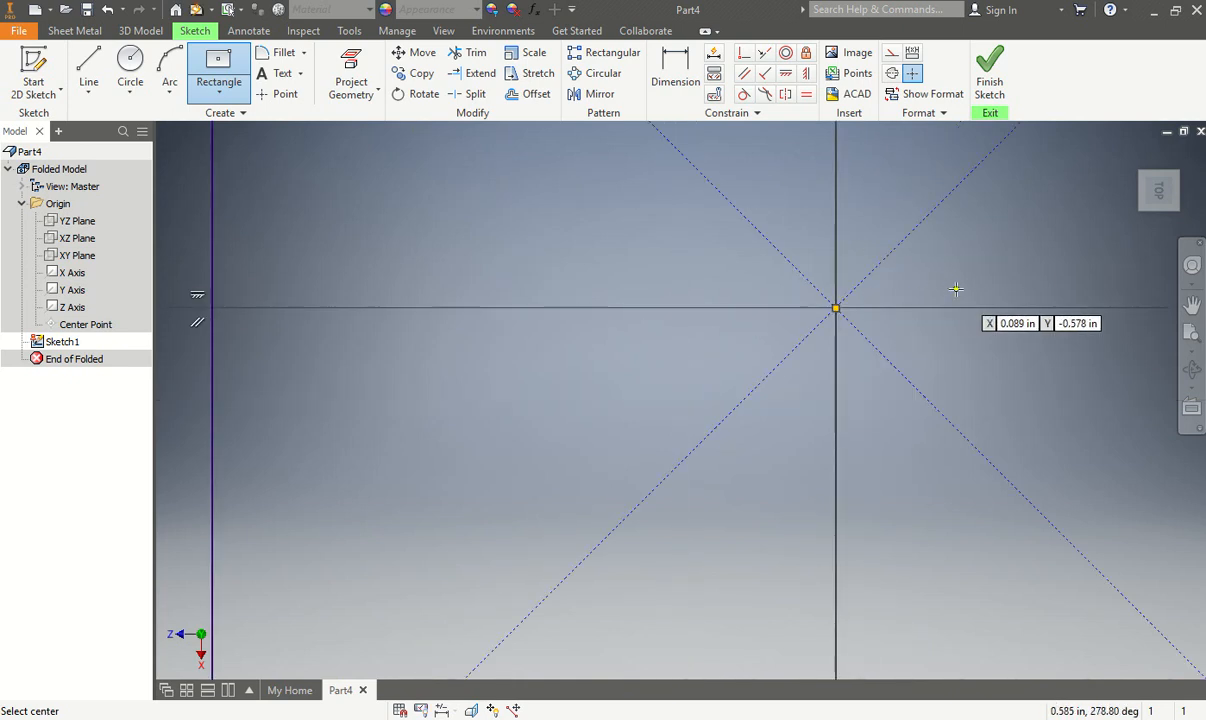
{"action": "left_click", "coordinate": [990, 72]}
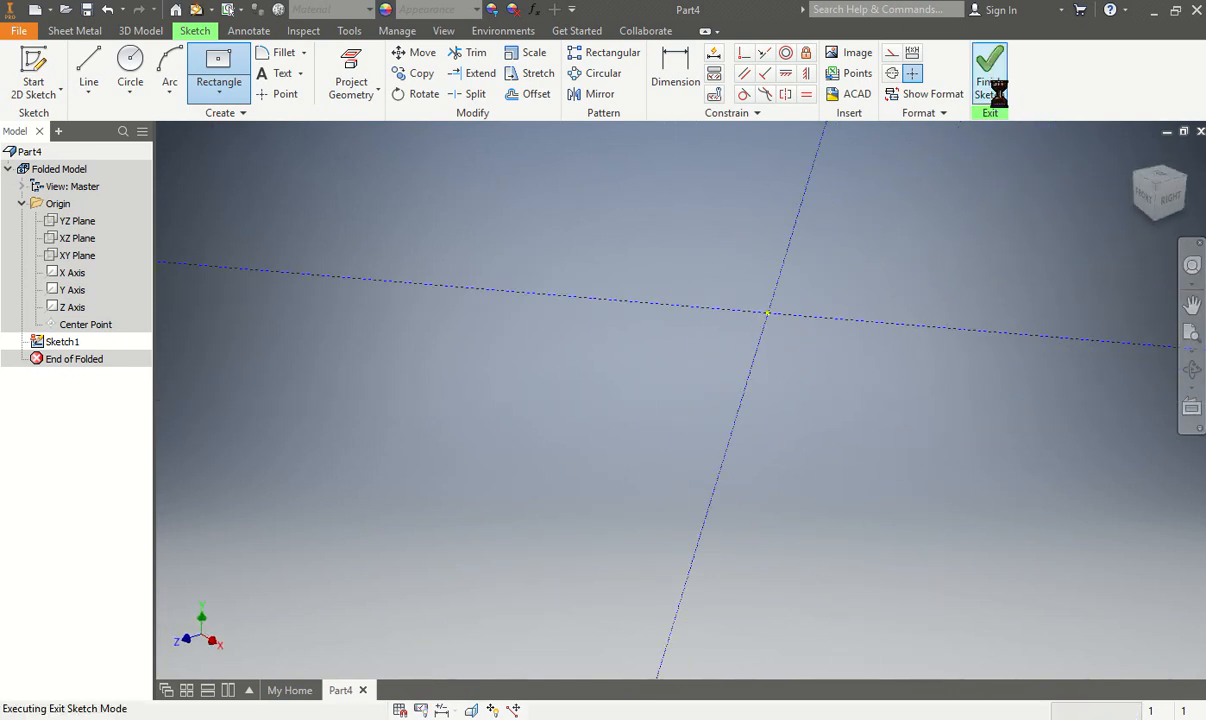
Create a sheet metal face from the square profile, following the default Default_mm rule
{"action": "scroll", "coordinate": [725, 368], "scroll_direction": "up", "scroll_amount": 3}
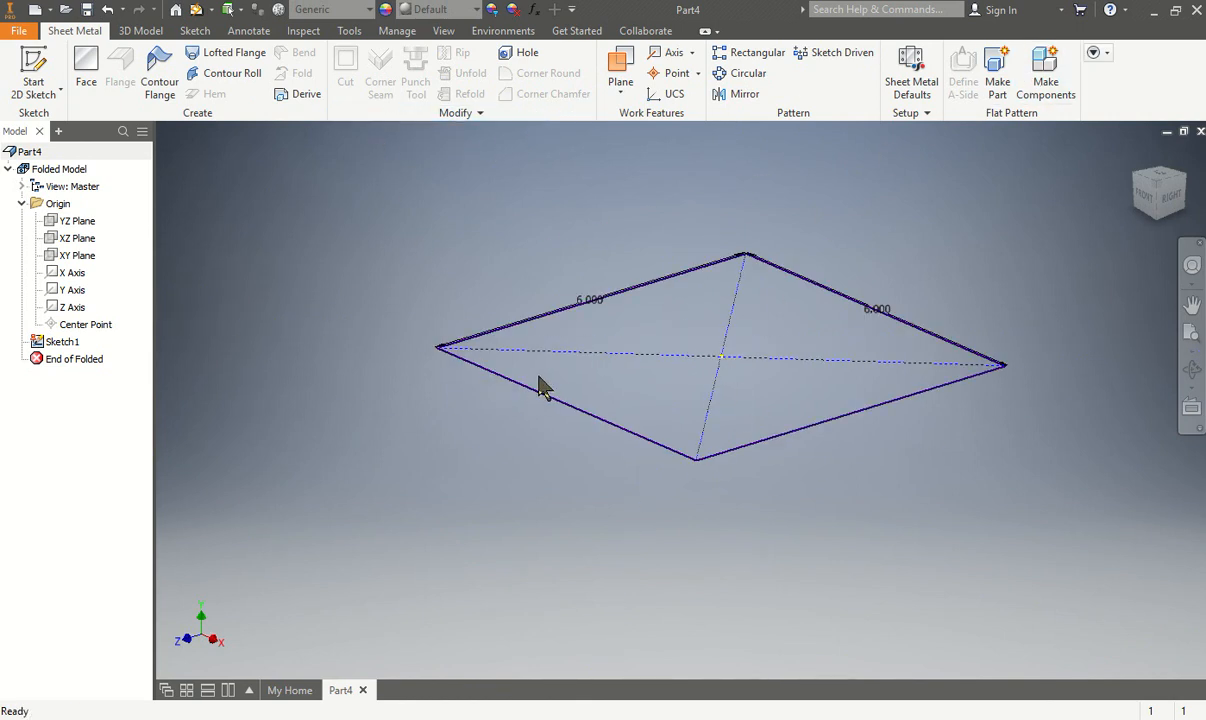
{"action": "scroll", "coordinate": [450, 345], "scroll_direction": "down", "scroll_amount": 5}
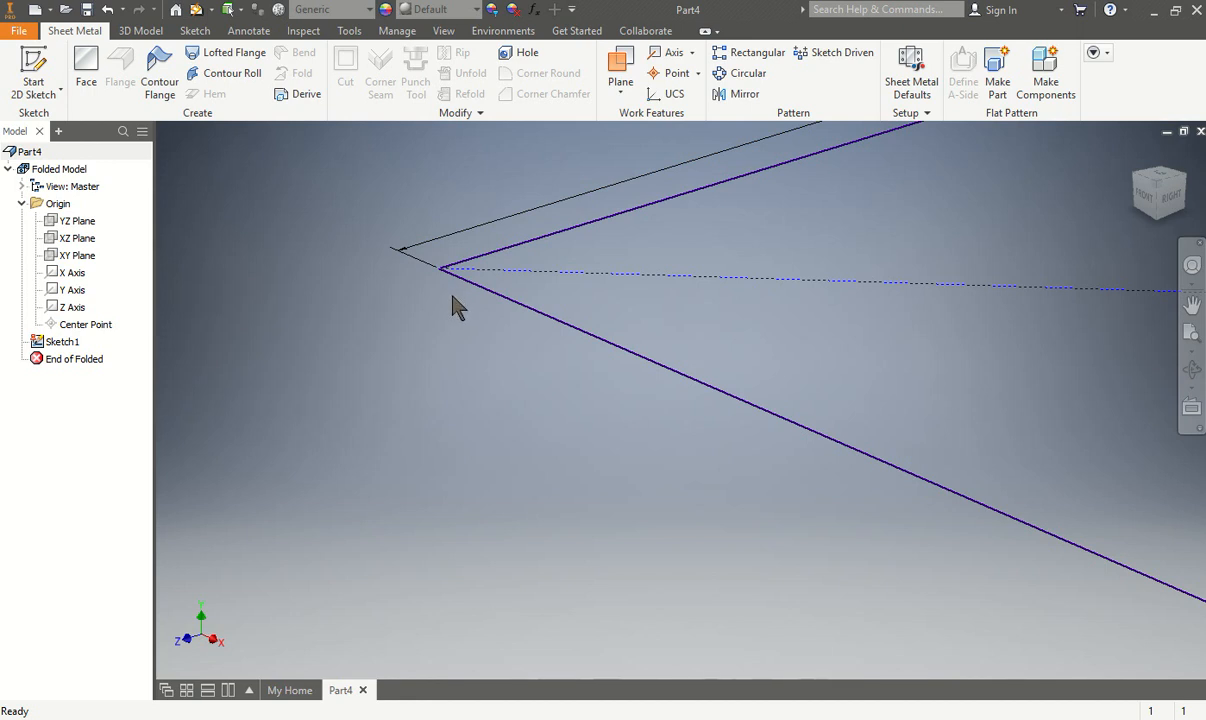
{"action": "scroll", "coordinate": [304, 329], "scroll_direction": "up", "scroll_amount": 2}
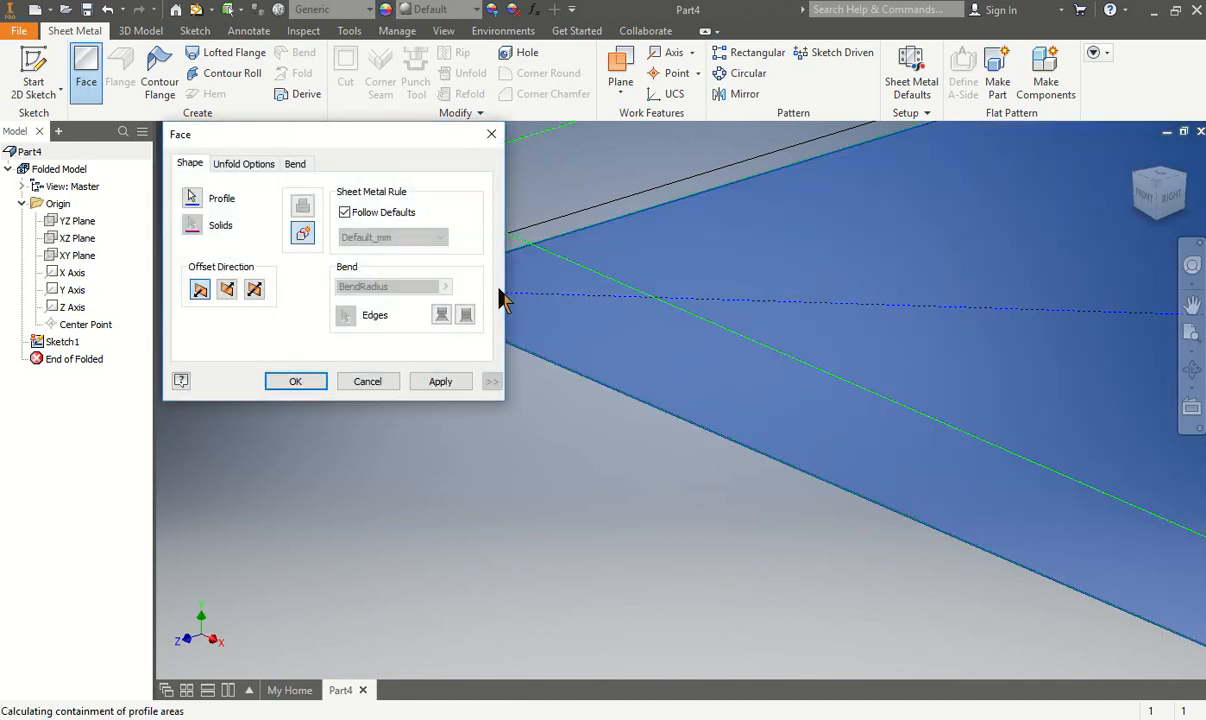
{"action": "left_click", "coordinate": [686, 260]}
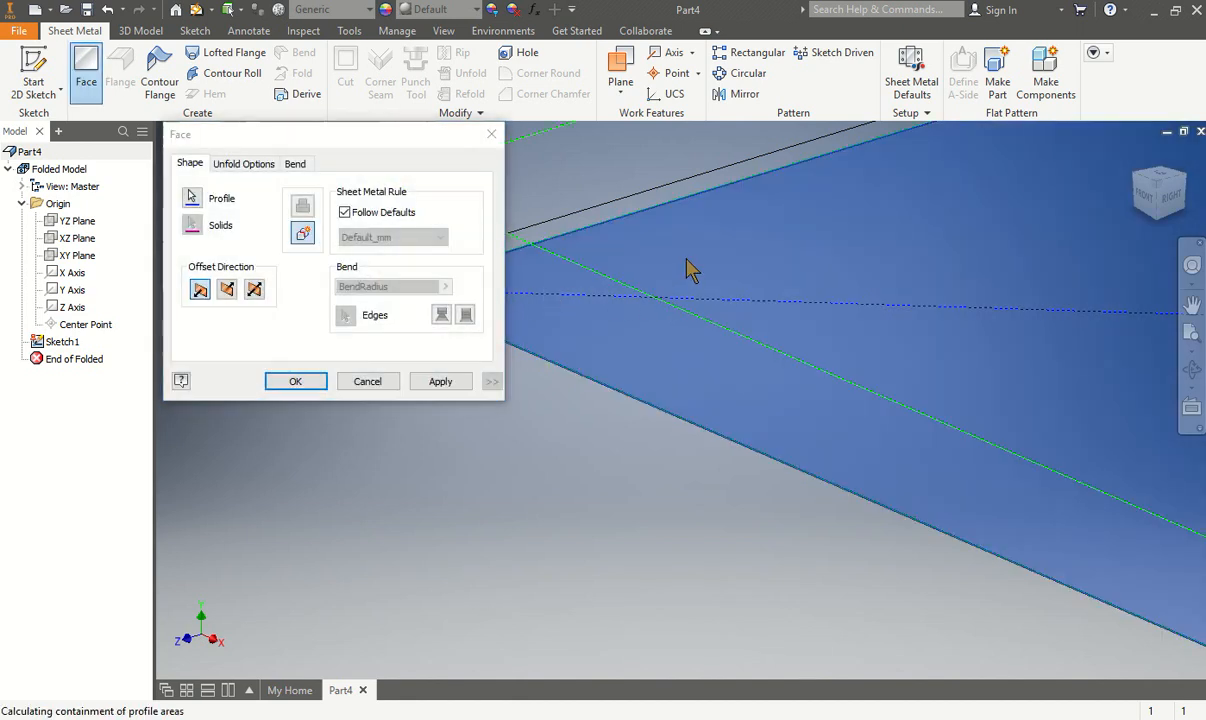
{"action": "left_click", "coordinate": [309, 233]}
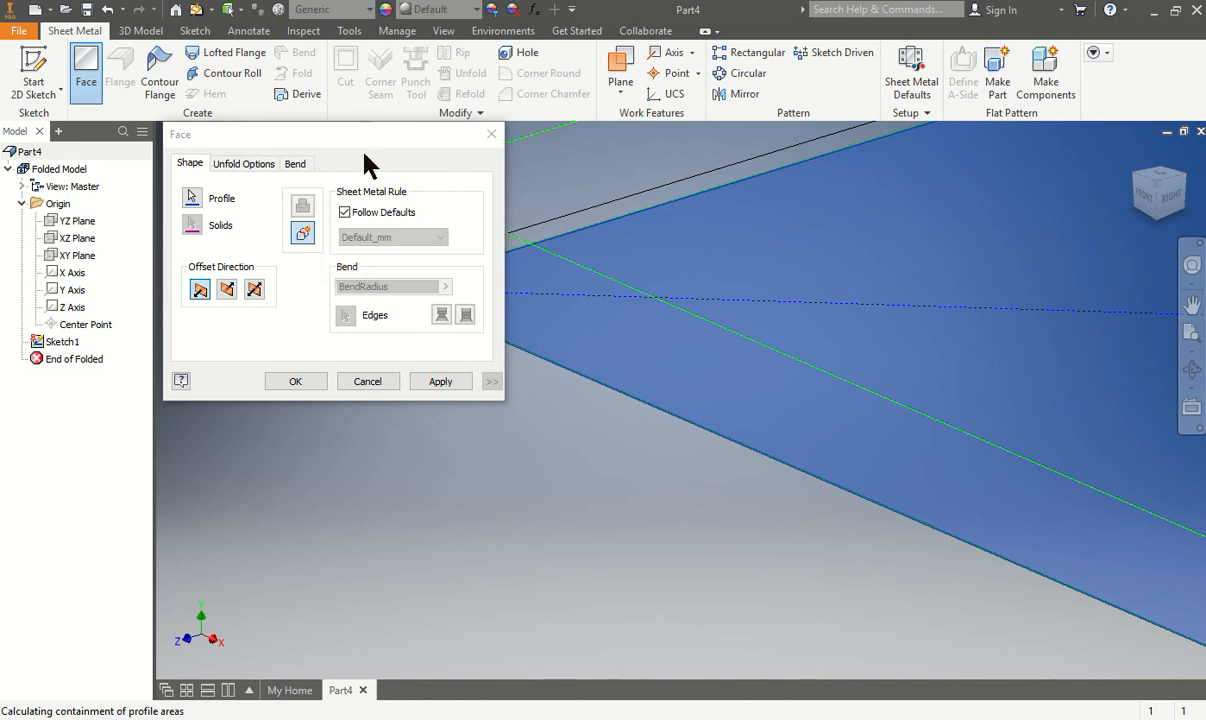
{"action": "left_click", "coordinate": [295, 381]}
{"action": "scroll", "coordinate": [370, 430], "scroll_direction": "down", "scroll_amount": 5}
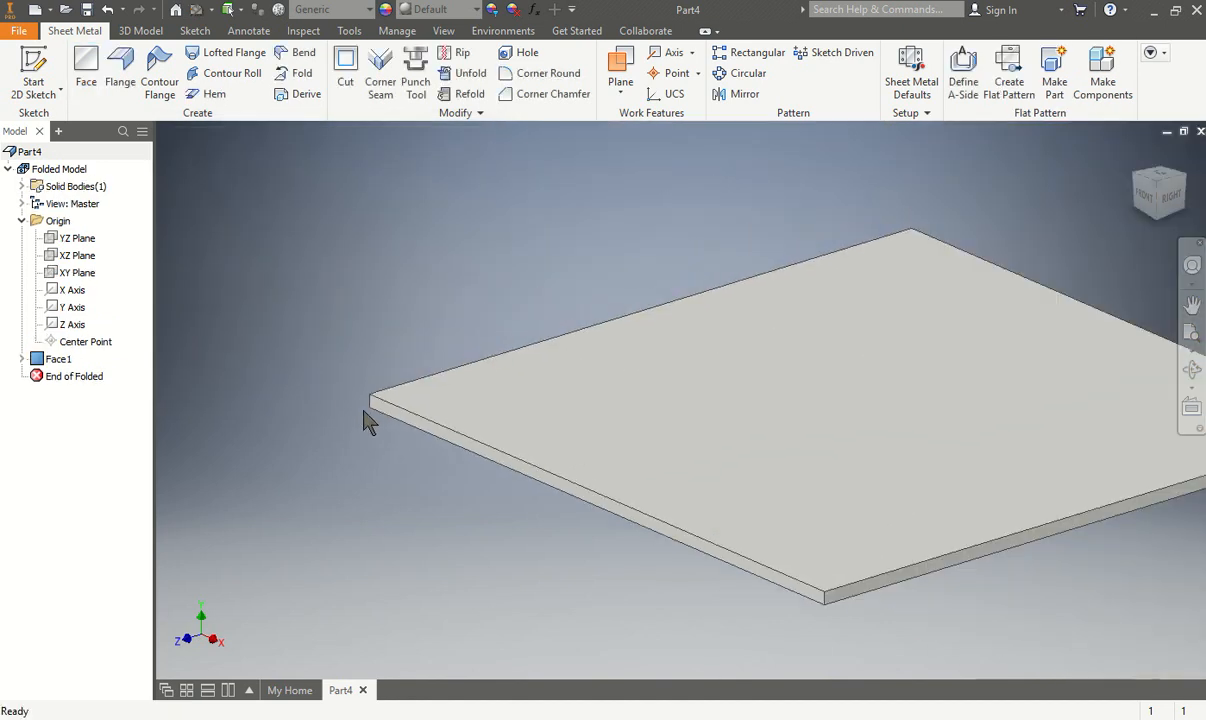
Inspect the plate's thickness and check it against the sheet metal defaults
{"action": "scroll", "coordinate": [467, 443], "scroll_direction": "up", "scroll_amount": 5}
{"action": "middle_click_drag", "start_coordinate": [436, 468], "coordinate": [692, 506]}
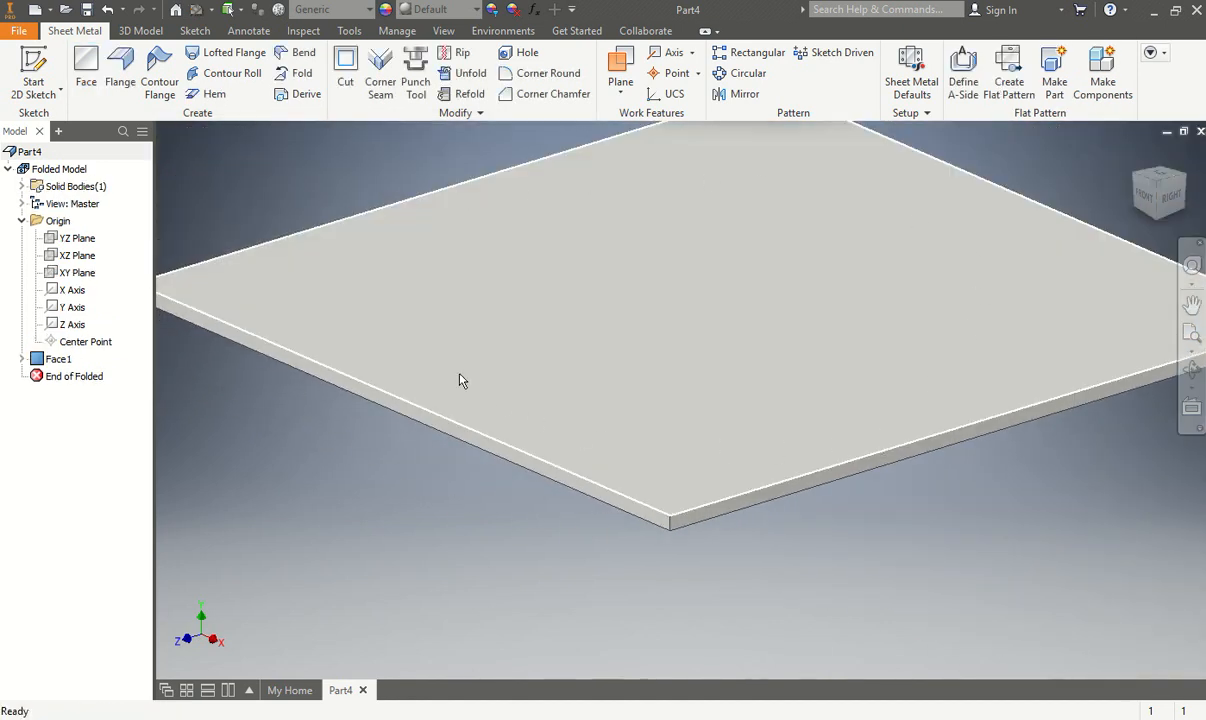
{"action": "left_click", "coordinate": [898, 80]}
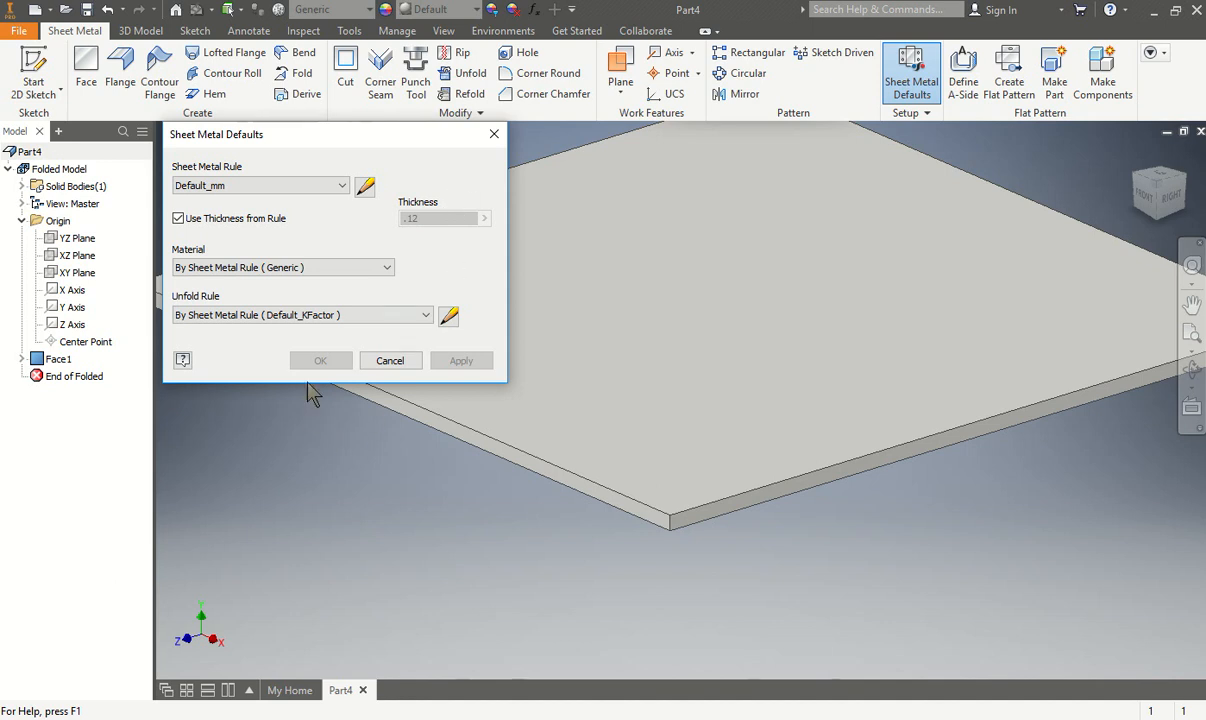
{"action": "left_click", "coordinate": [493, 135]}
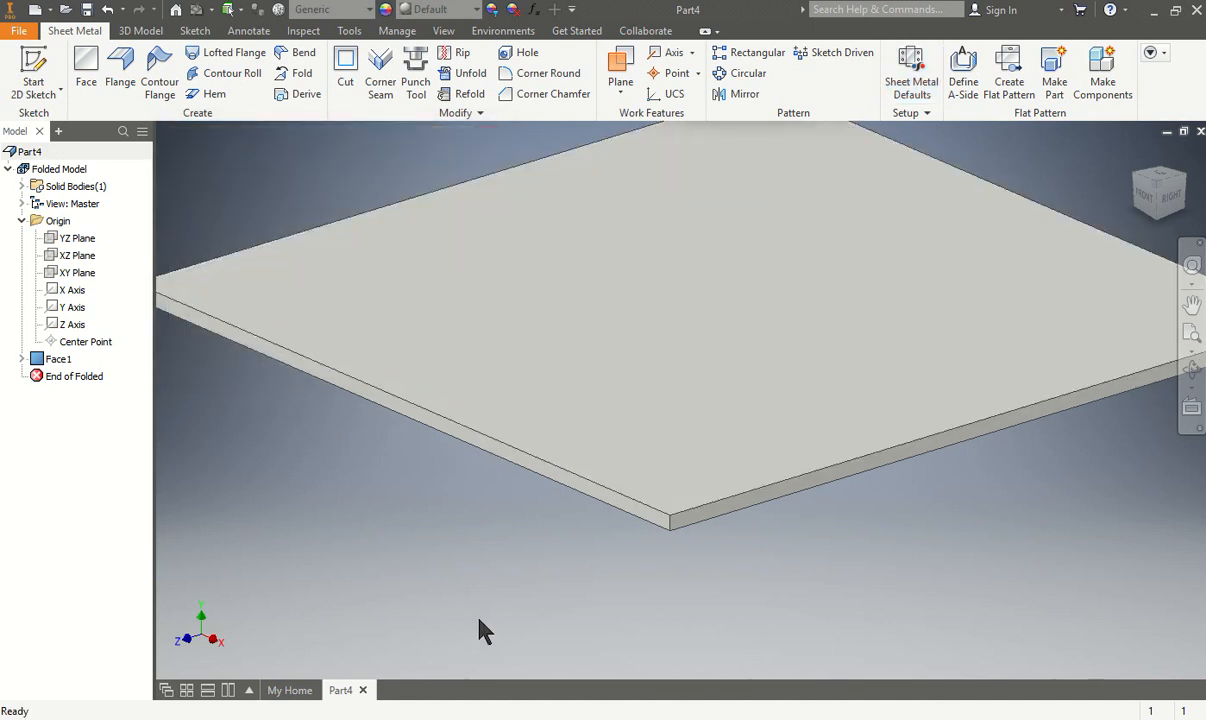
Add a 4 in high, 90-degree flange along the plate's rear edge, using the default bend radius
{"action": "scroll", "coordinate": [500, 590], "scroll_direction": "down", "scroll_amount": 5}
{"action": "scroll", "coordinate": [600, 510], "scroll_direction": "up", "scroll_amount": 6}
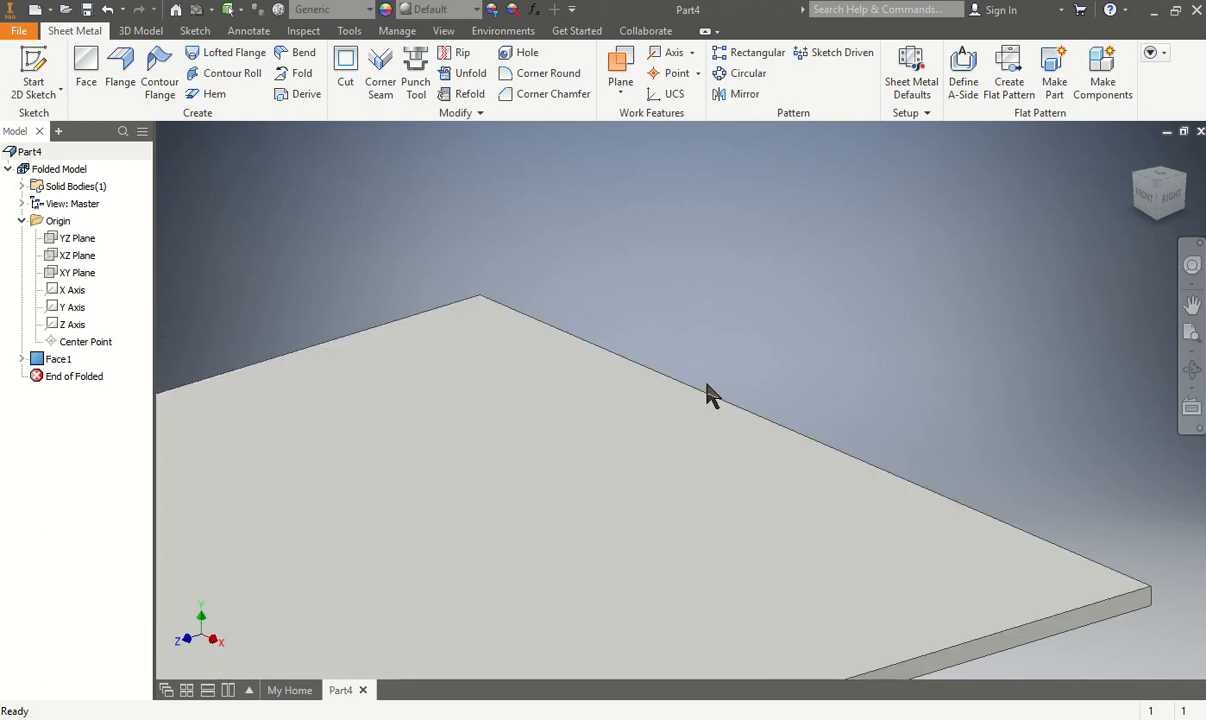
{"action": "left_click", "coordinate": [124, 80]}
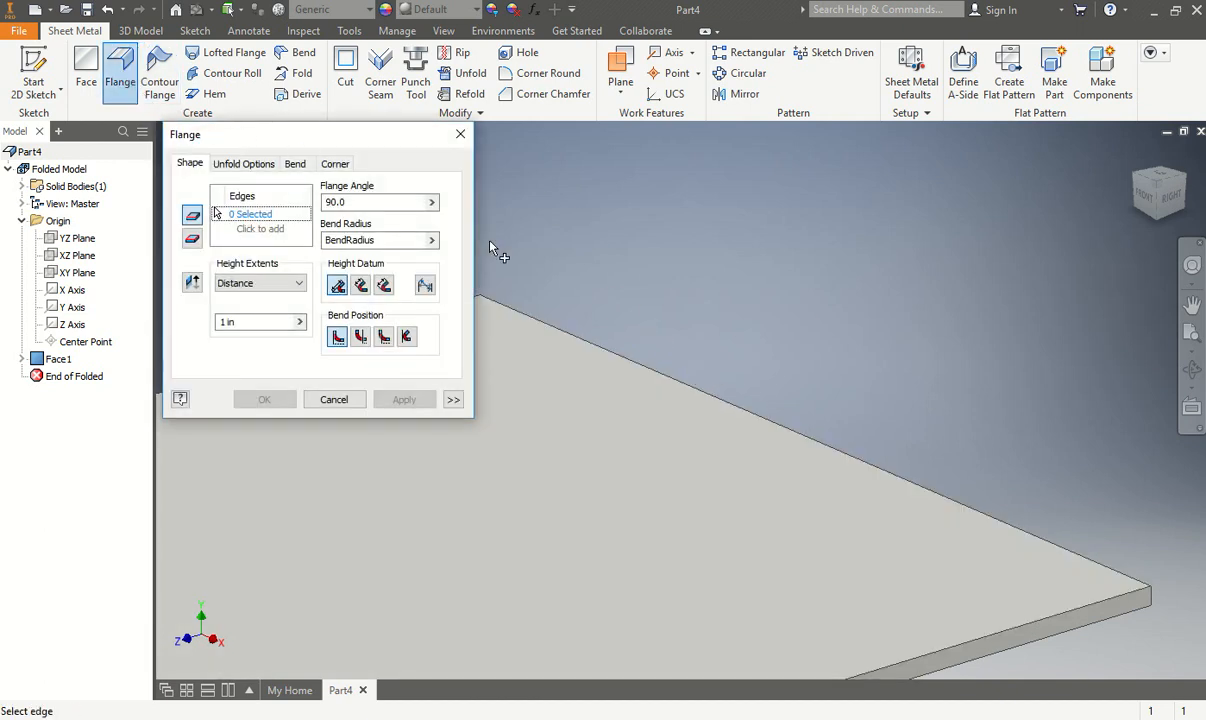
{"action": "left_click", "coordinate": [719, 399]}
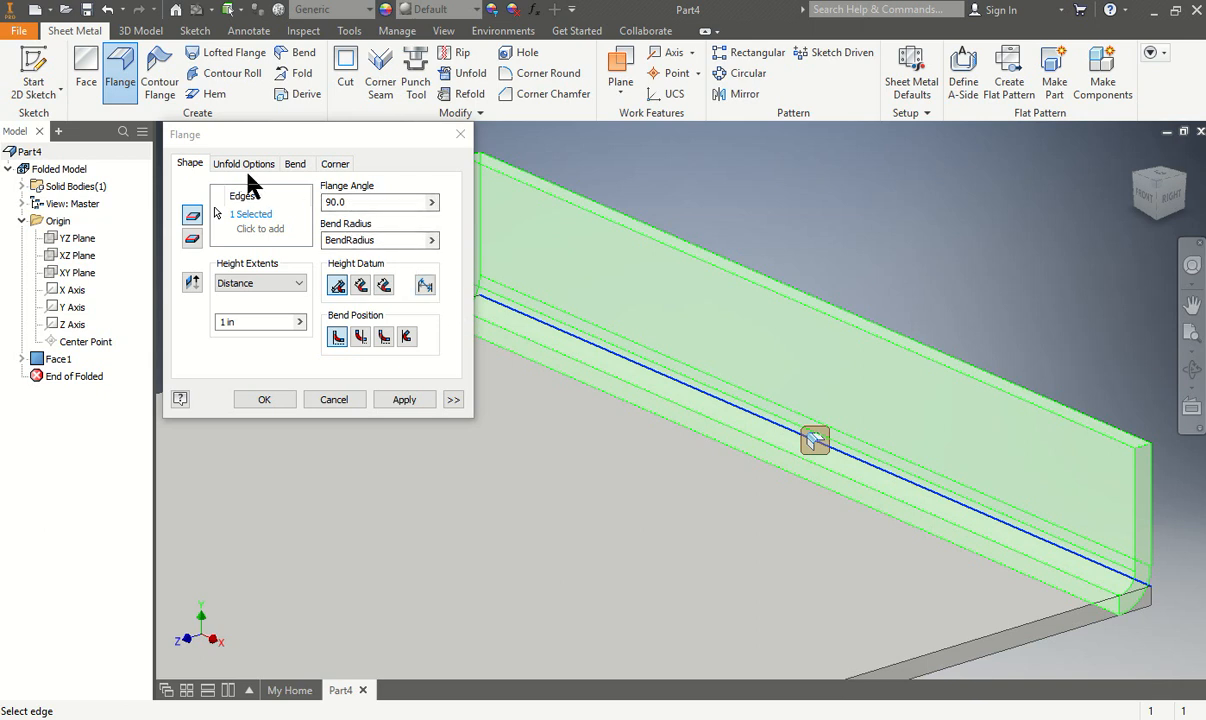
{"action": "left_click", "coordinate": [258, 321]}
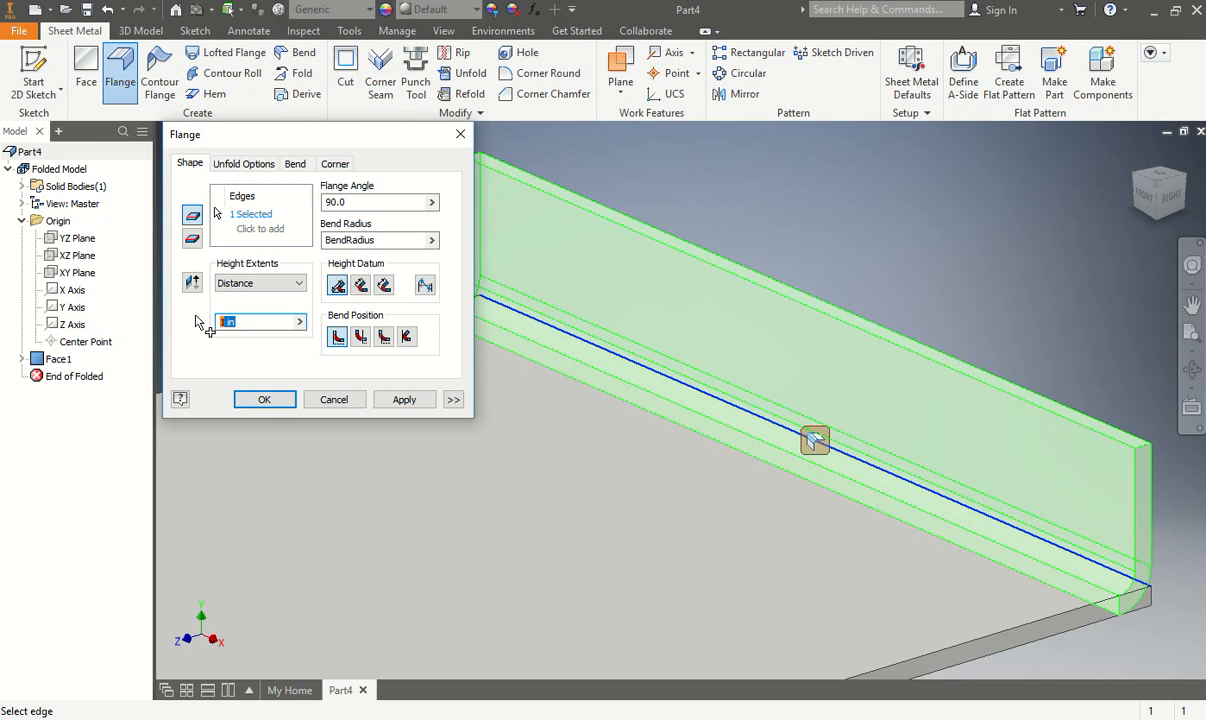
{"action": "type", "text": "4"}
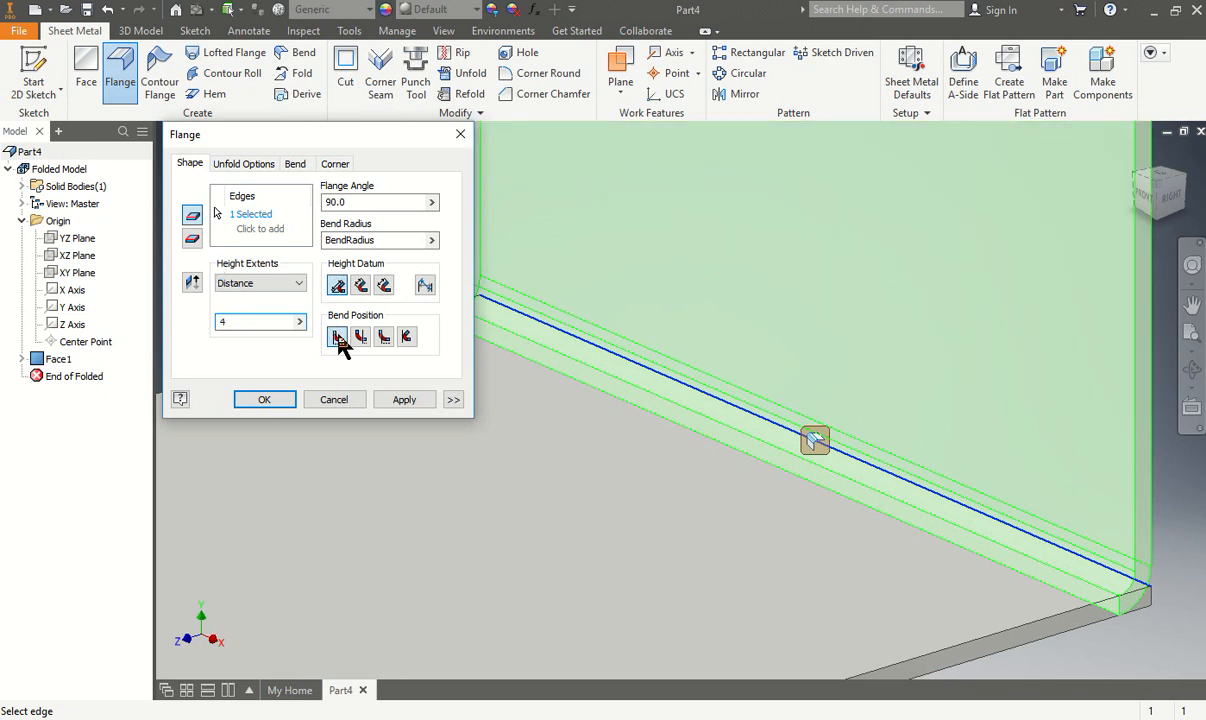
{"action": "scroll", "coordinate": [727, 437], "scroll_direction": "down", "scroll_amount": 5}
{"action": "scroll", "coordinate": [727, 425], "scroll_direction": "up", "scroll_amount": 2}
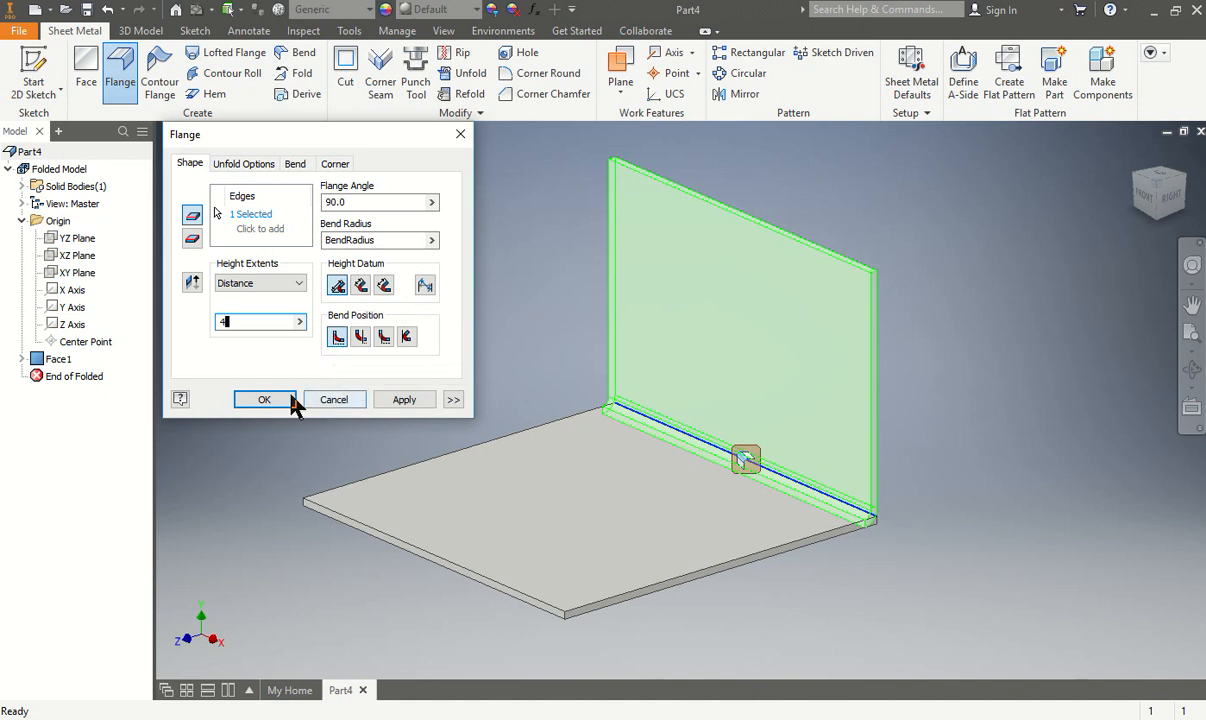
{"action": "left_click", "coordinate": [401, 400]}
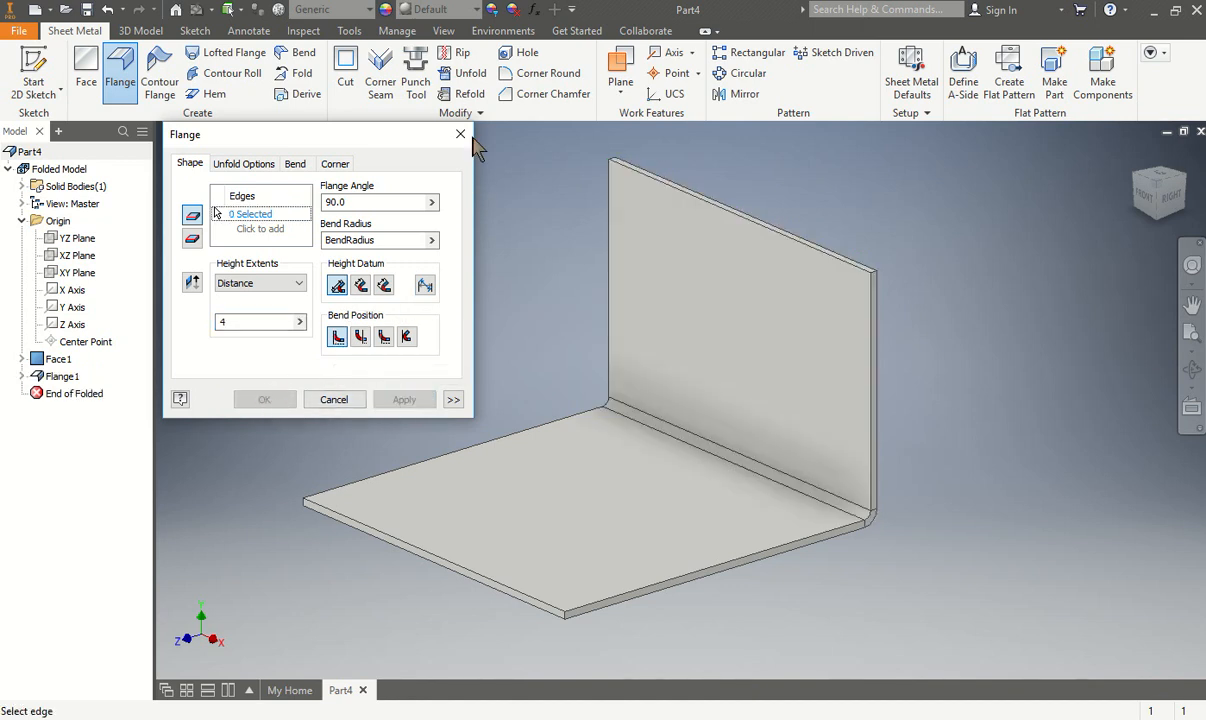
{"action": "left_click", "coordinate": [460, 133]}
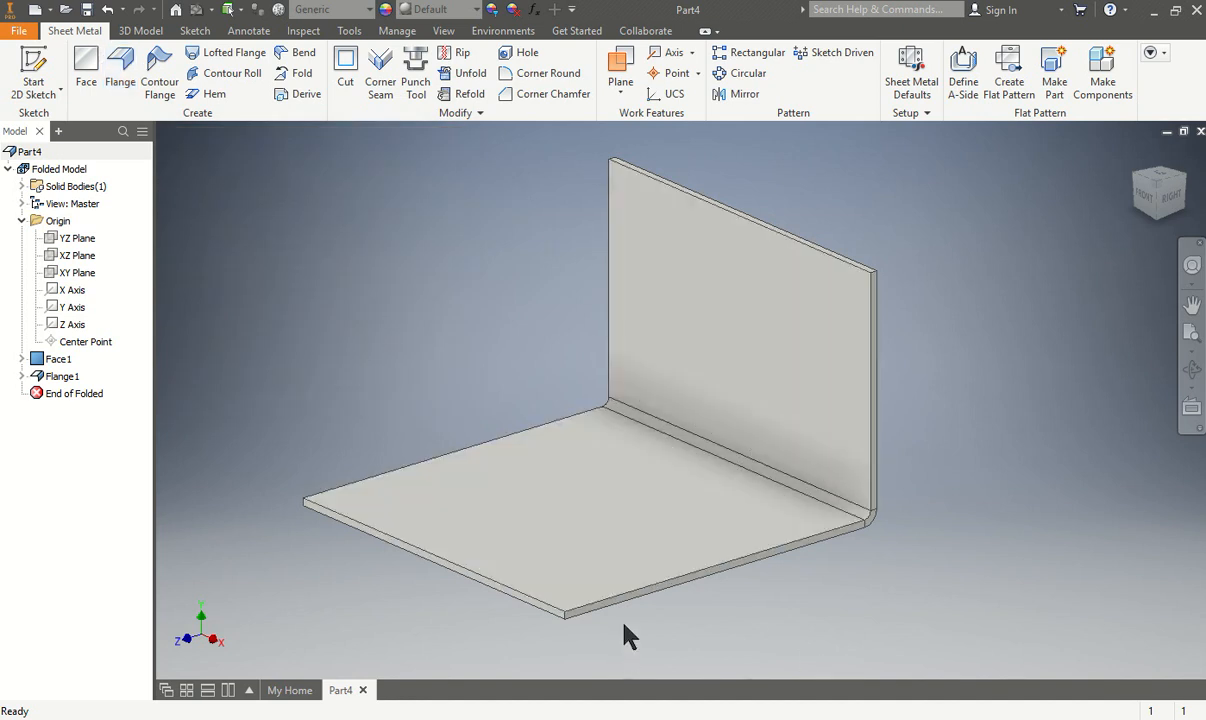
Start a sketch on the flange's inner face and draw a horizontal line about 1.4 in long outward from its upper-left corner
{"action": "scroll", "coordinate": [643, 494], "scroll_direction": "up", "scroll_amount": 5}
{"action": "scroll", "coordinate": [643, 494], "scroll_direction": "down", "scroll_amount": 5}
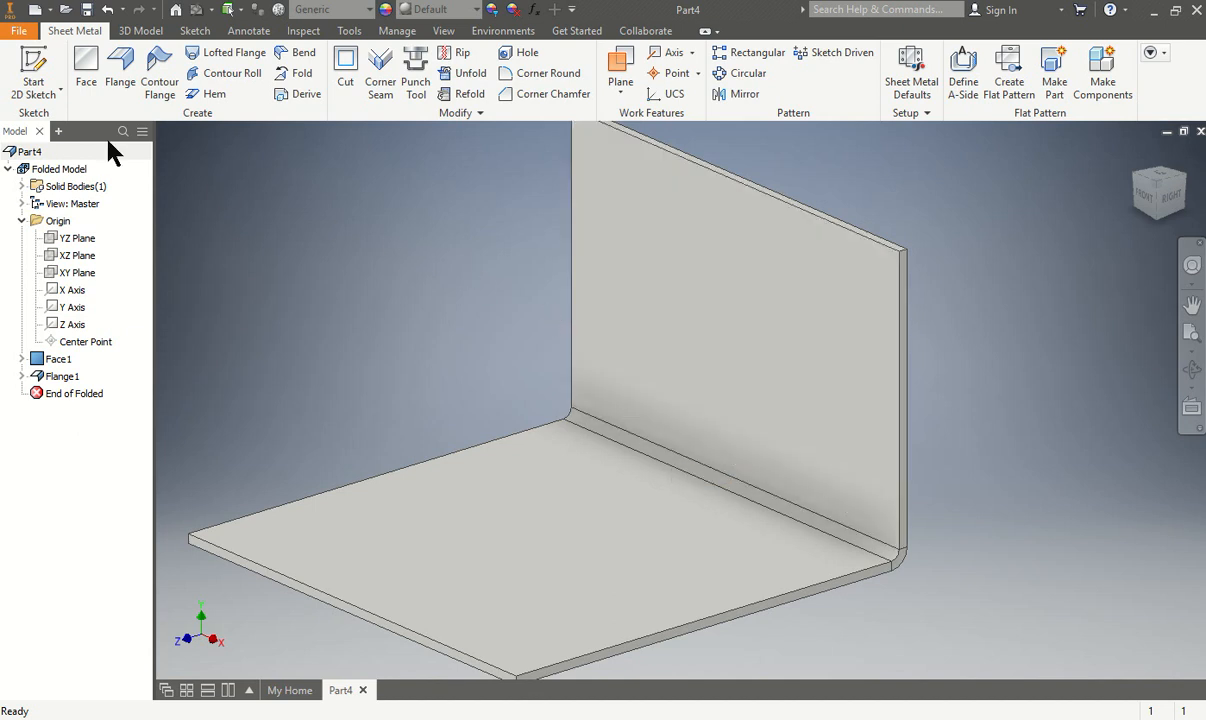
{"action": "left_click", "coordinate": [45, 66]}
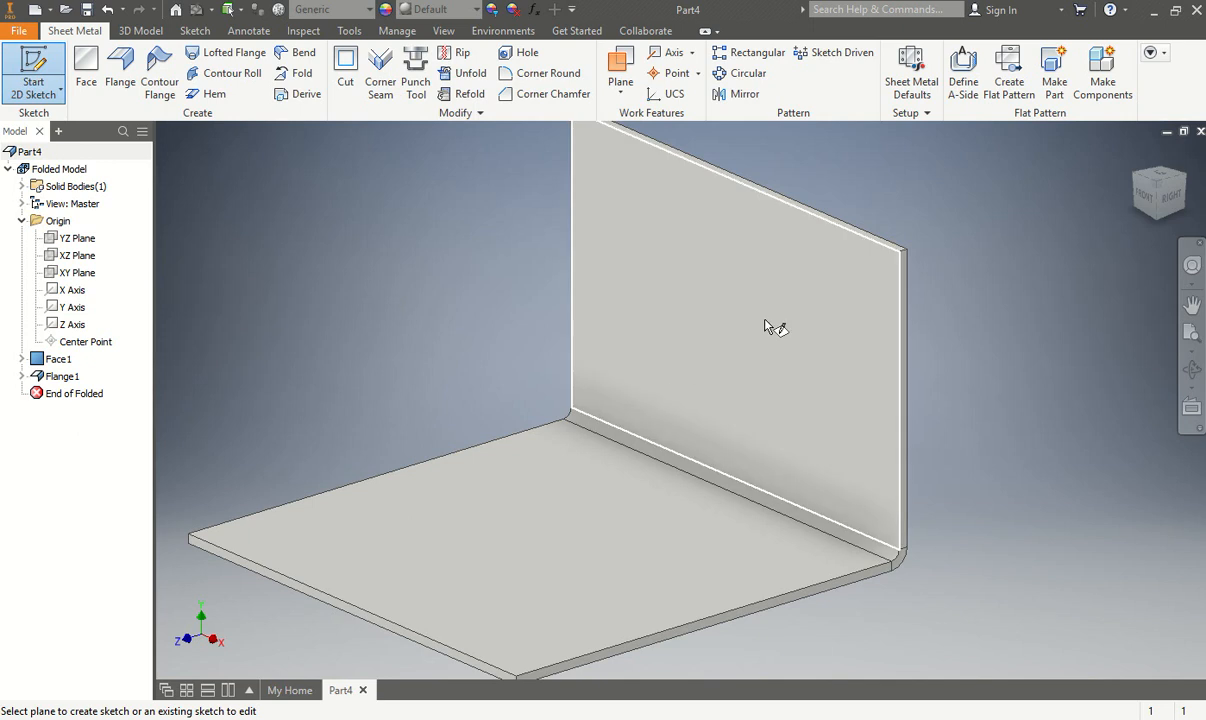
{"action": "left_click", "coordinate": [756, 325]}
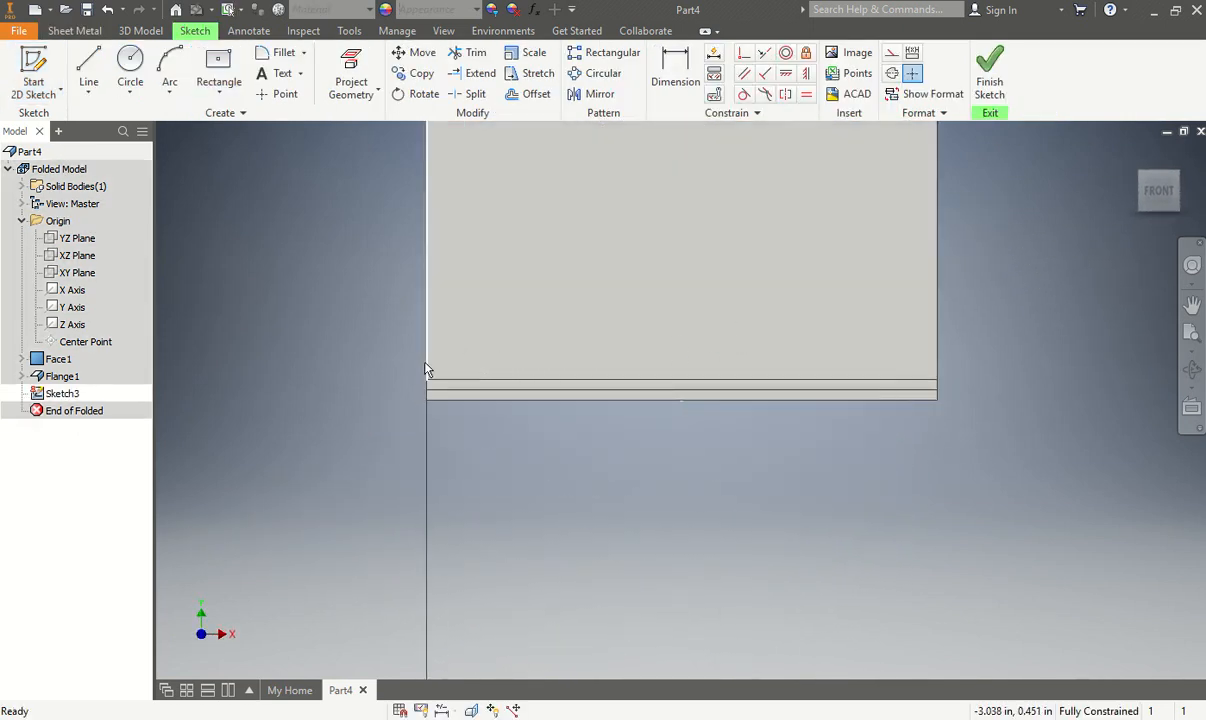
{"action": "left_click", "coordinate": [88, 62]}
{"action": "middle_click_drag", "start_coordinate": [299, 269], "coordinate": [338, 387]}
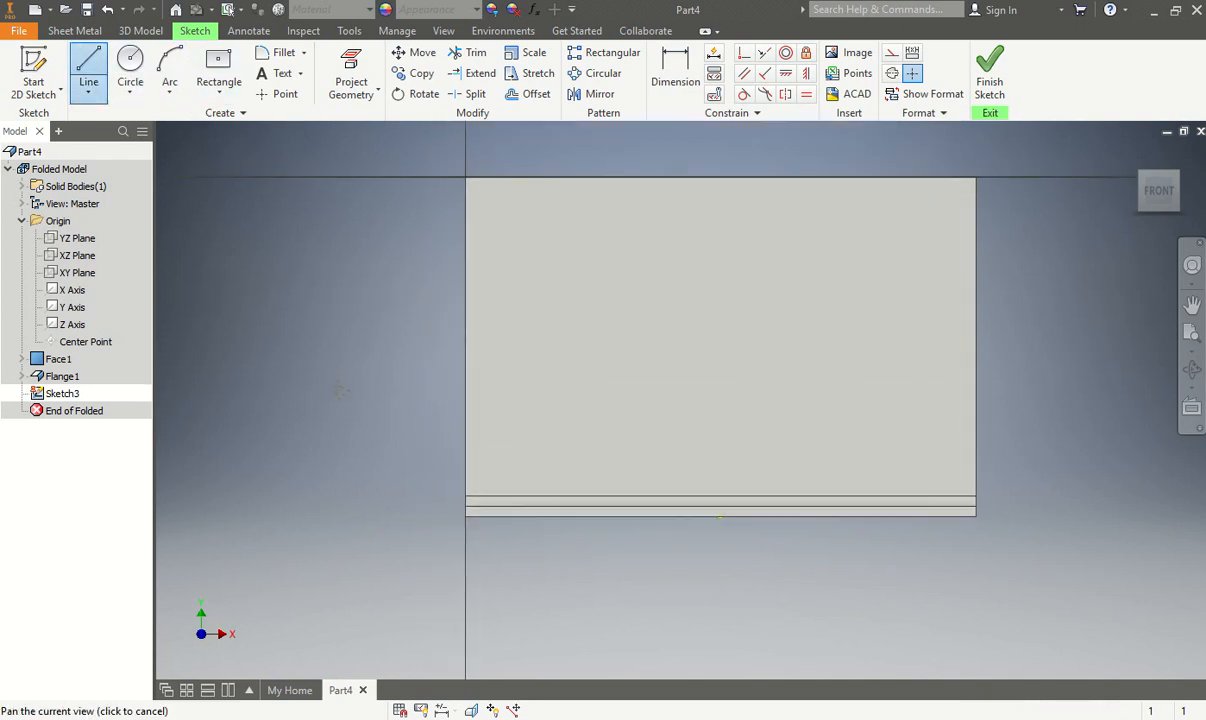
{"action": "left_click", "coordinate": [466, 178]}
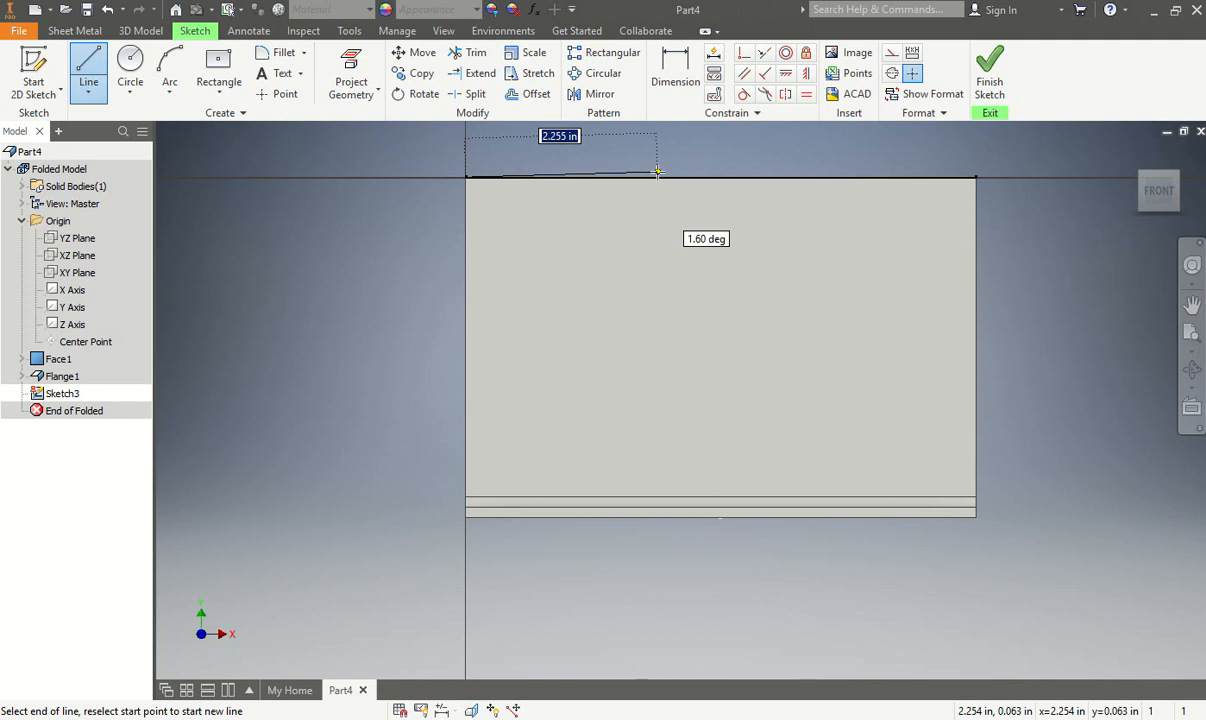
{"action": "left_click", "coordinate": [348, 178]}
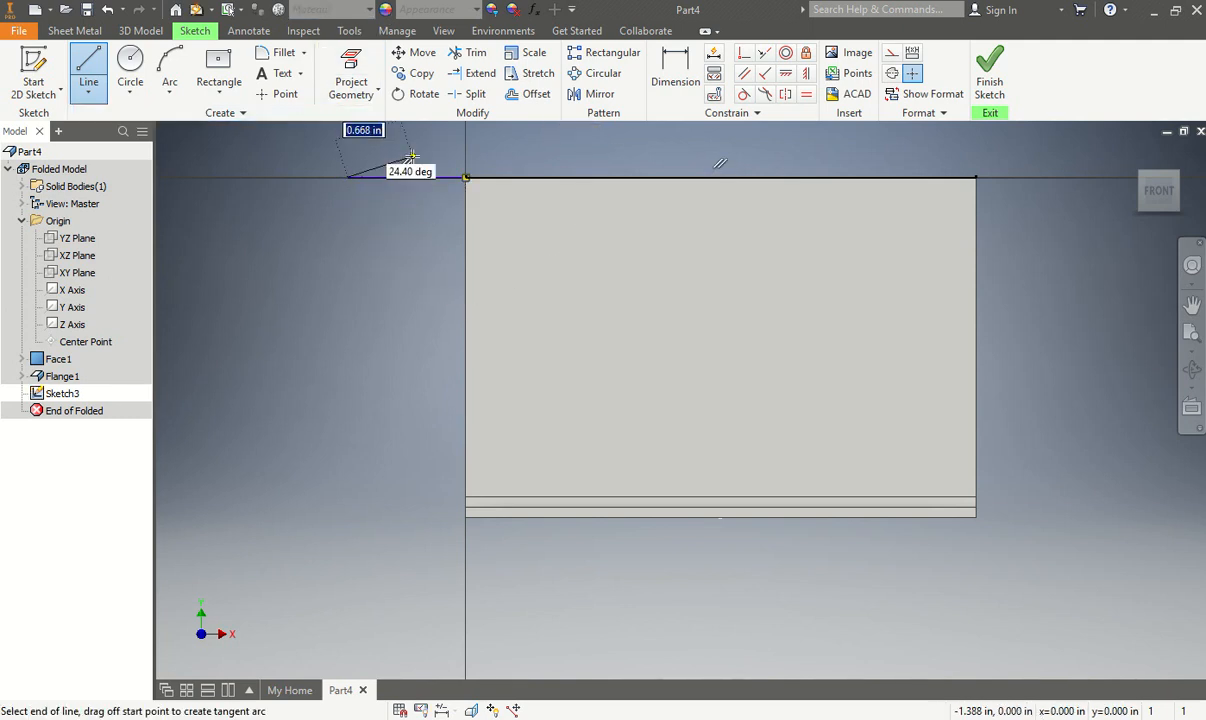
Dimension the horizontal line's length to 0.8 in
{"action": "key", "text": "Escape"}
{"action": "left_click", "coordinate": [668, 75]}
{"action": "left_click", "coordinate": [416, 177]}
{"action": "left_click", "coordinate": [414, 152]}
{"action": "type", "text": ".8"}
{"action": "key", "text": "Return"}
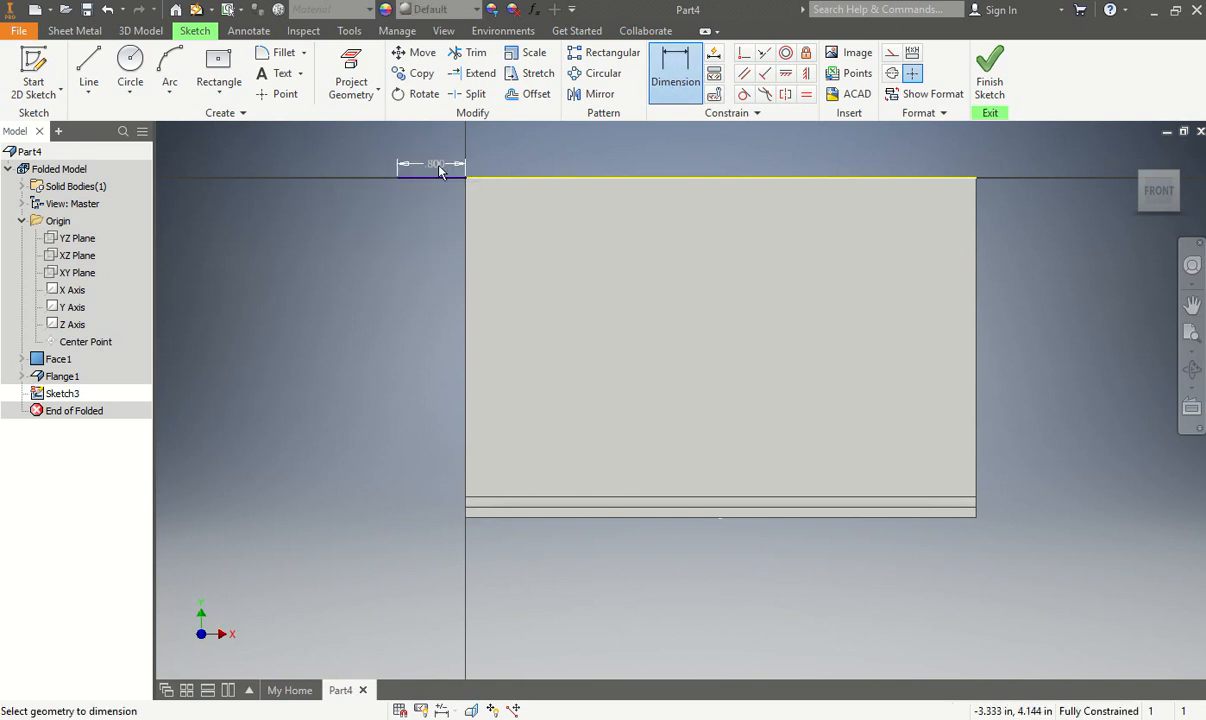
Draw a vertical line along the flange's left edge down to the bend line and add a driven length dimension
{"action": "left_click", "coordinate": [89, 68]}
{"action": "left_click", "coordinate": [466, 176]}
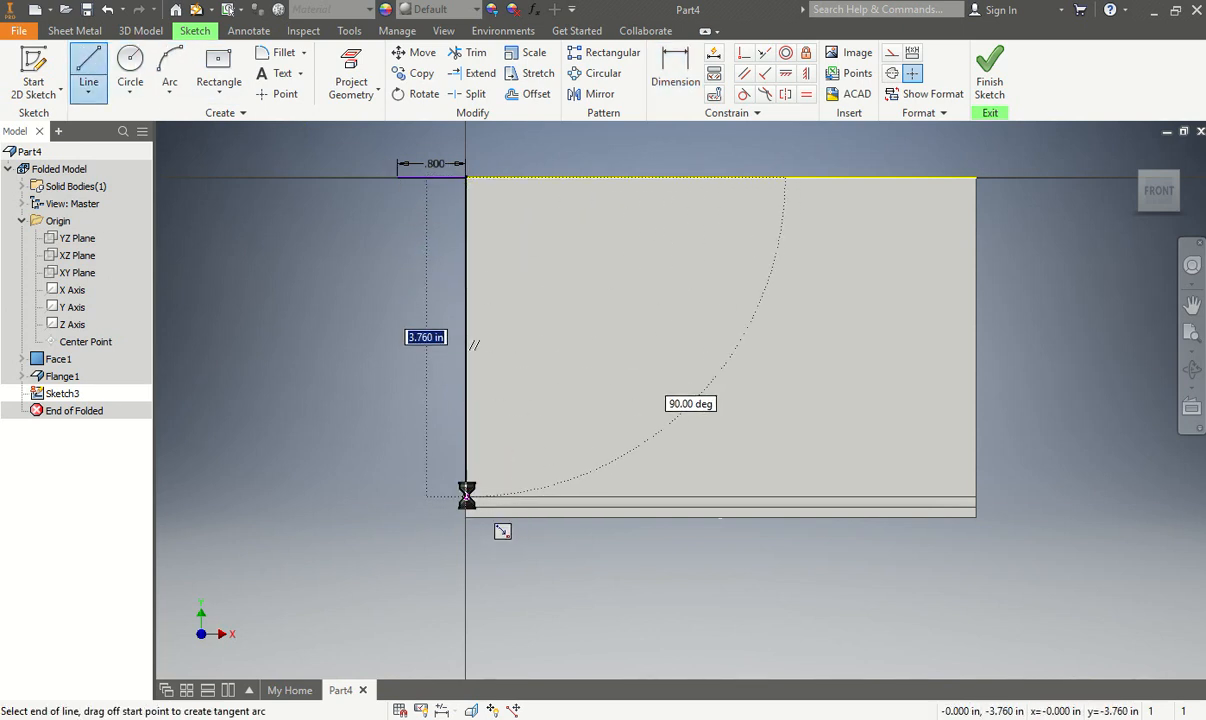
{"action": "key", "text": "Escape"}
{"action": "left_click", "coordinate": [675, 75]}
{"action": "left_click", "coordinate": [466, 265]}
{"action": "left_click", "coordinate": [382, 231]}
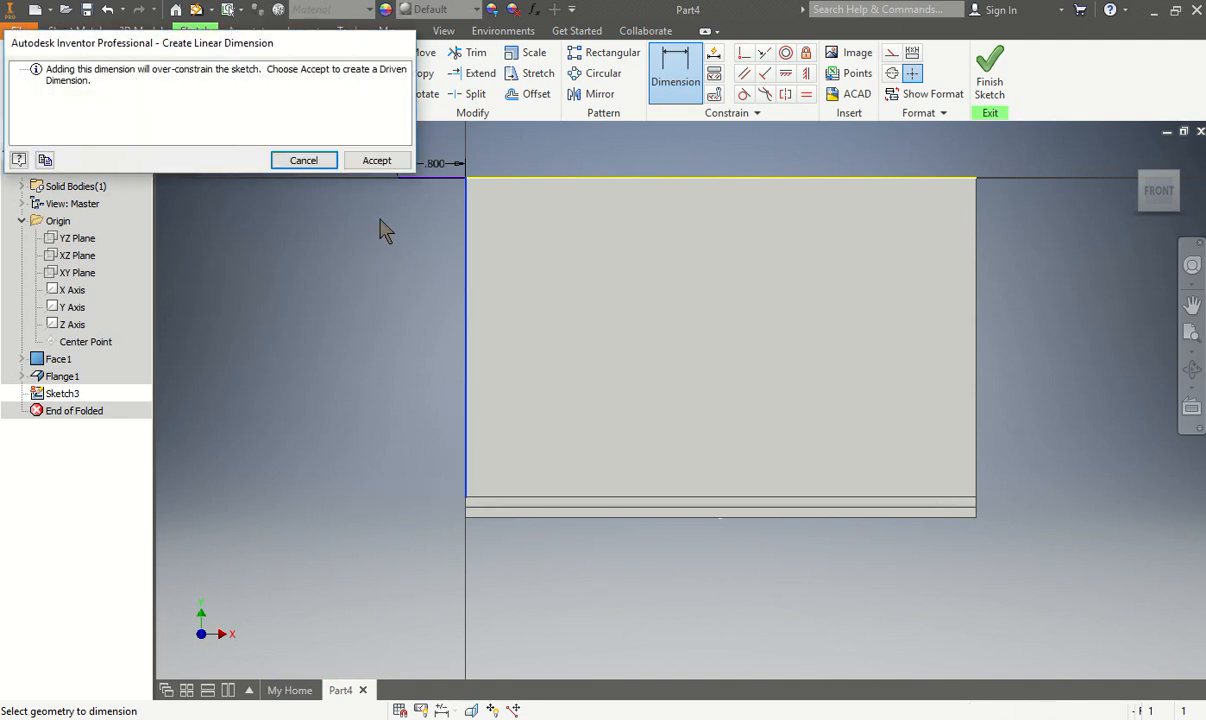
{"action": "left_click", "coordinate": [377, 160]}
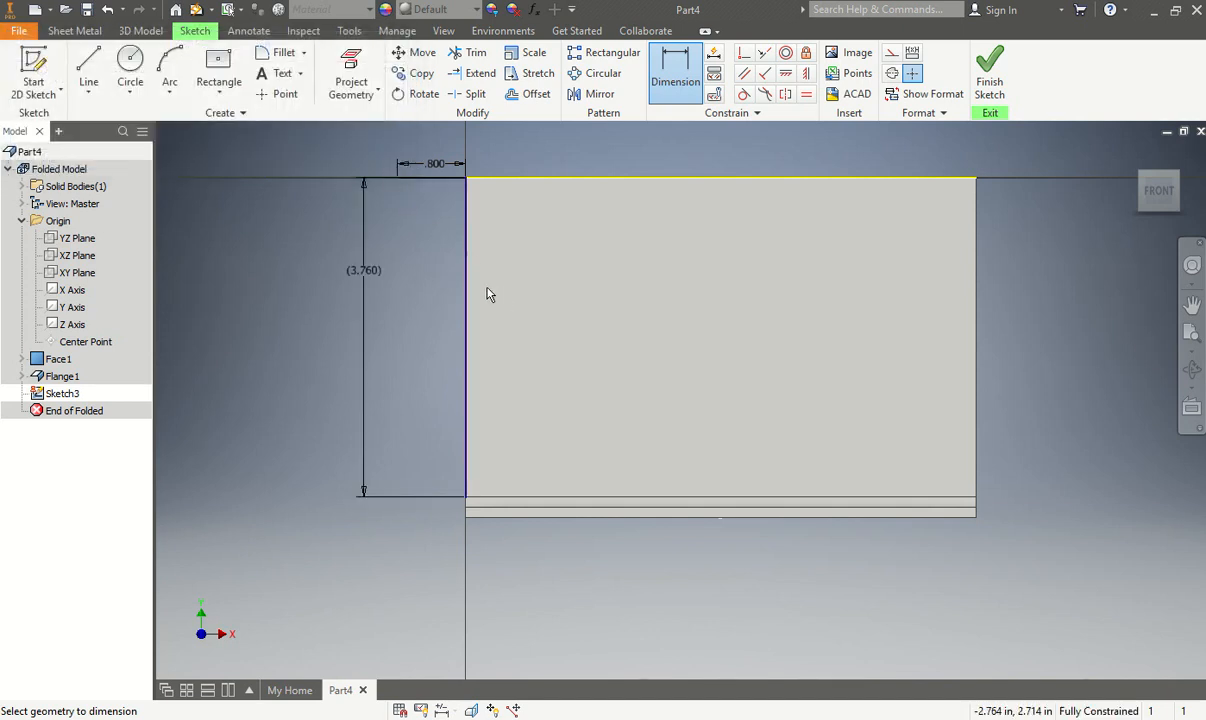
{"action": "key", "text": "Escape"}
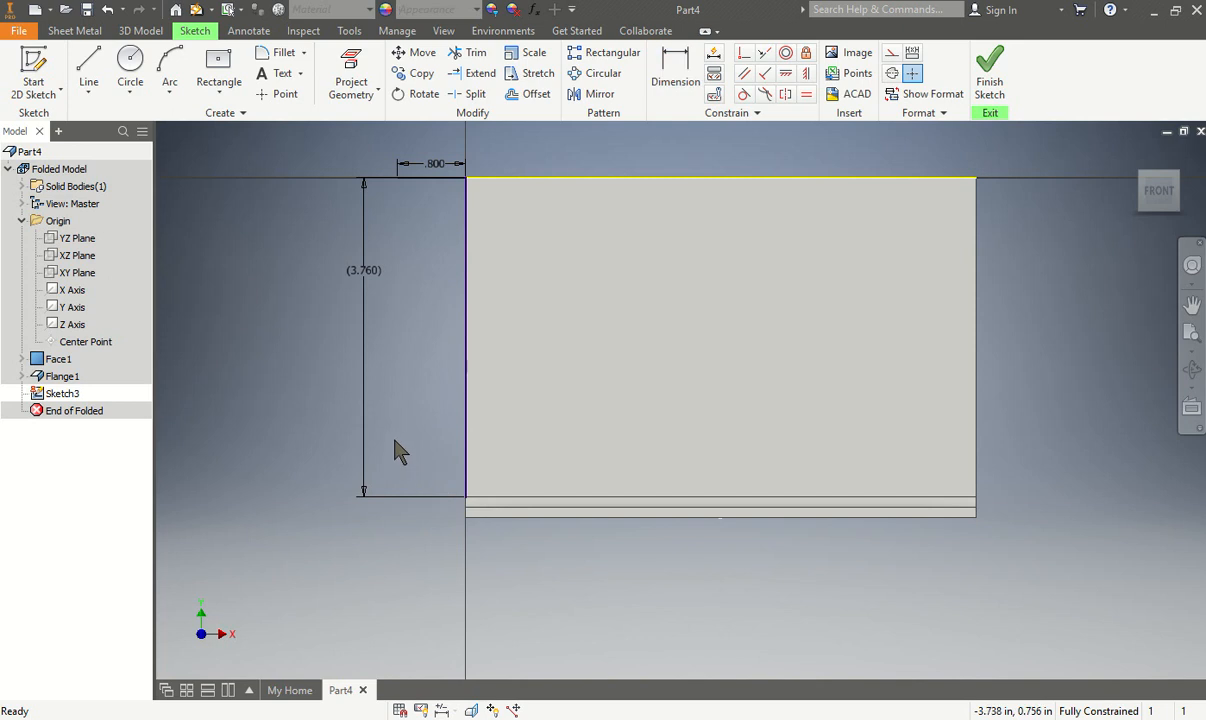
Delete the driven dimension and the vertical line on the flange's left edge
{"action": "left_click", "coordinate": [363, 292]}
{"action": "key", "text": "Delete"}
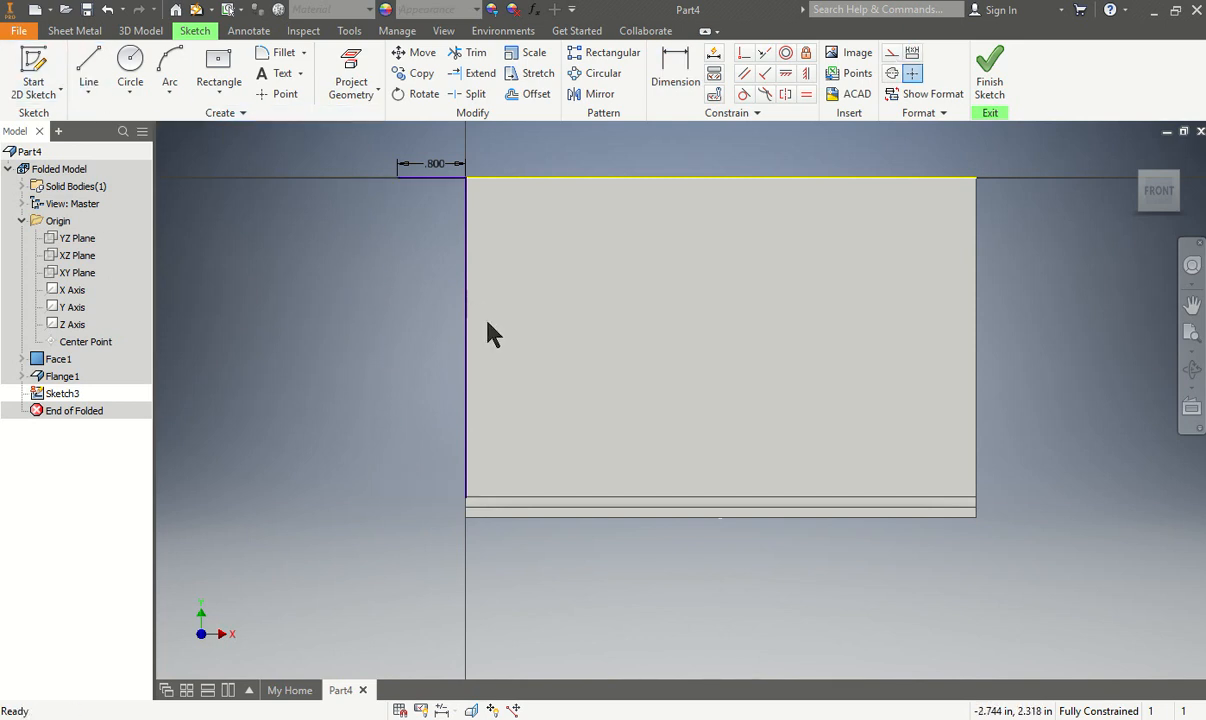
{"action": "left_click", "coordinate": [467, 312]}
{"action": "key", "text": "Delete"}
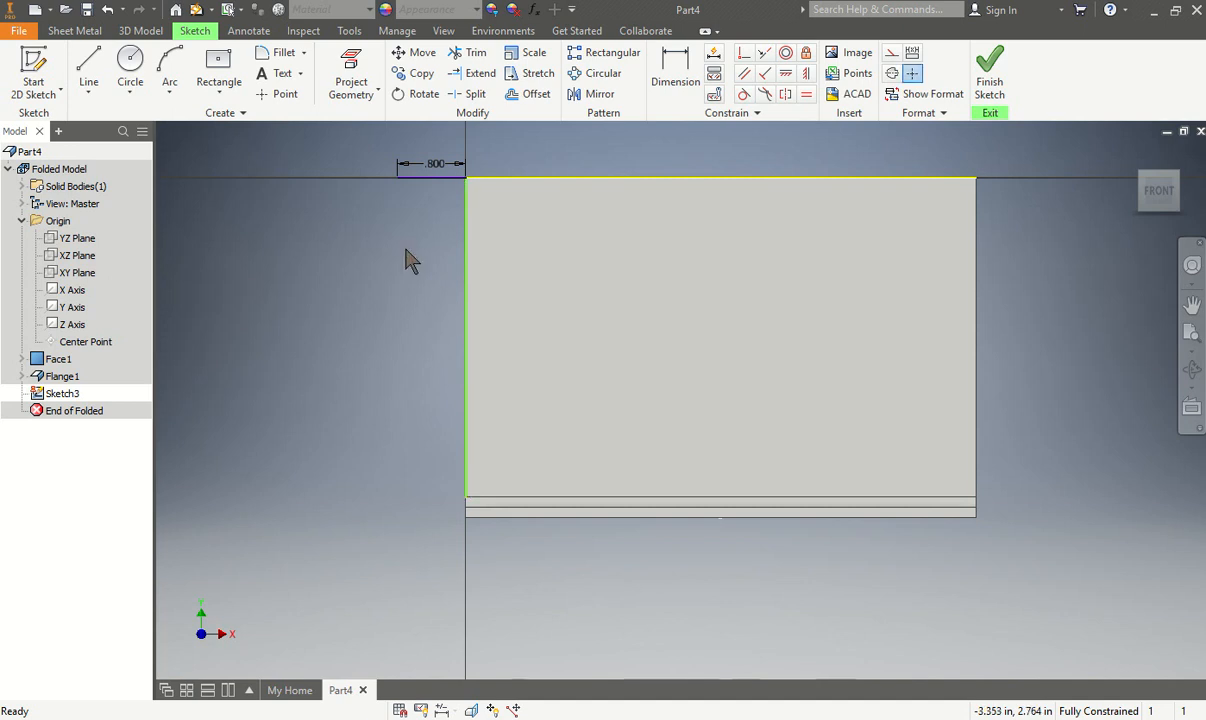
Draw a 3.88 in vertical line down from the flange's upper-left corner and finish the sketch
{"action": "left_click", "coordinate": [90, 75]}
{"action": "left_click", "coordinate": [466, 177]}
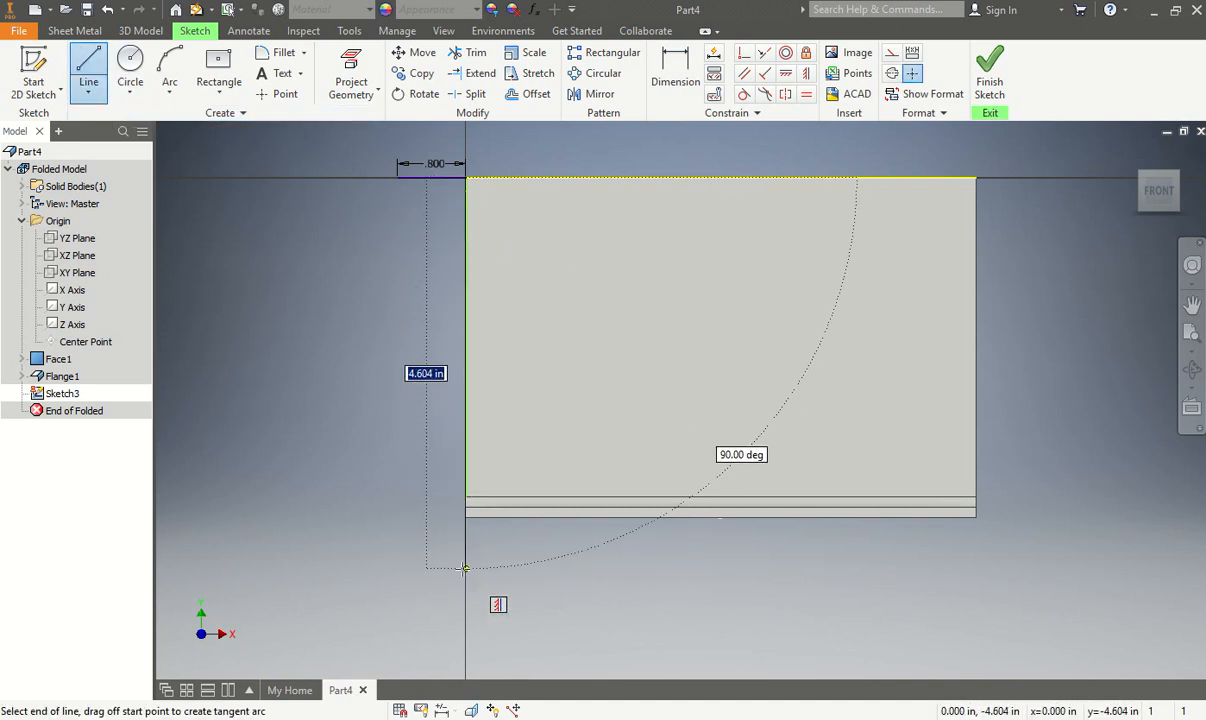
{"action": "type", "text": "3.88"}
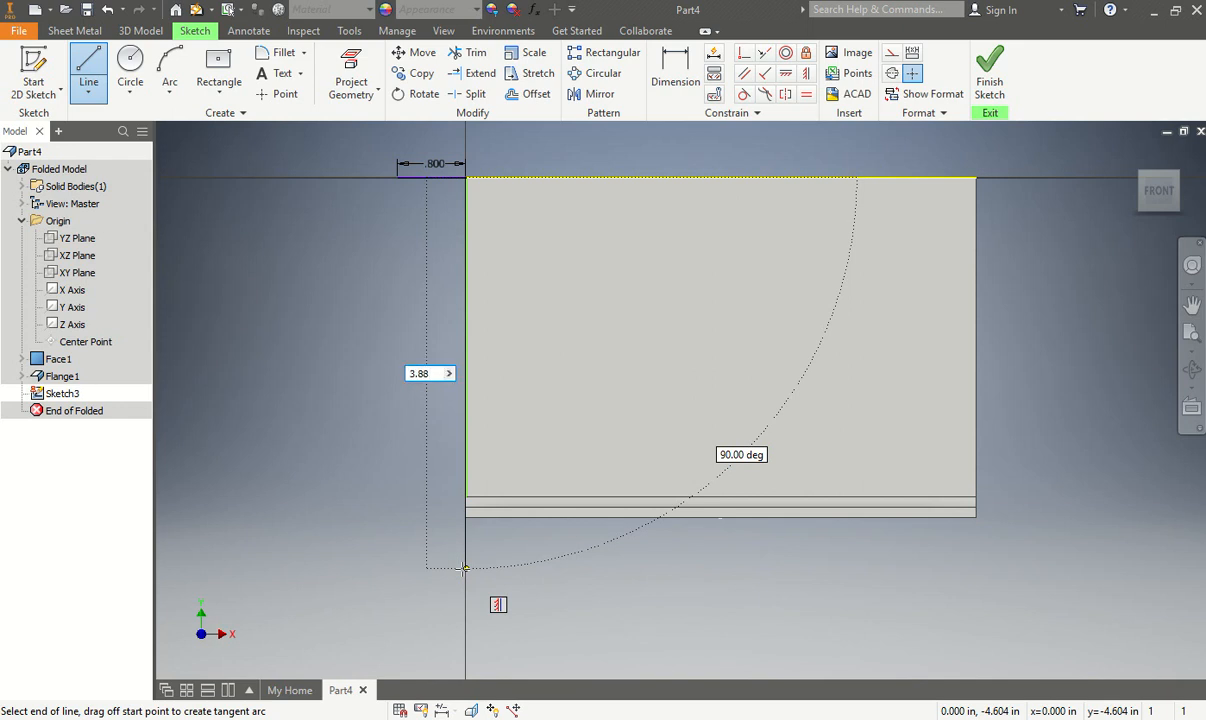
{"action": "key", "text": "Return"}
{"action": "key", "text": "Escape"}
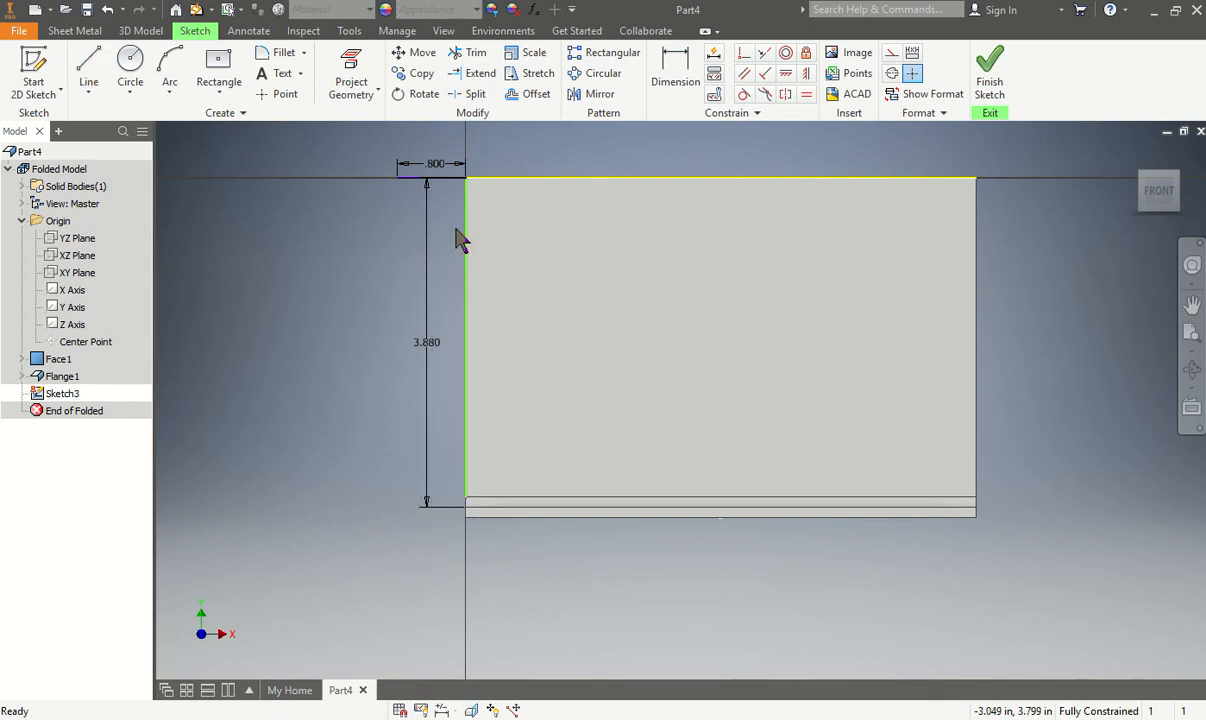
{"action": "scroll", "coordinate": [468, 495], "scroll_direction": "down", "scroll_amount": 5}
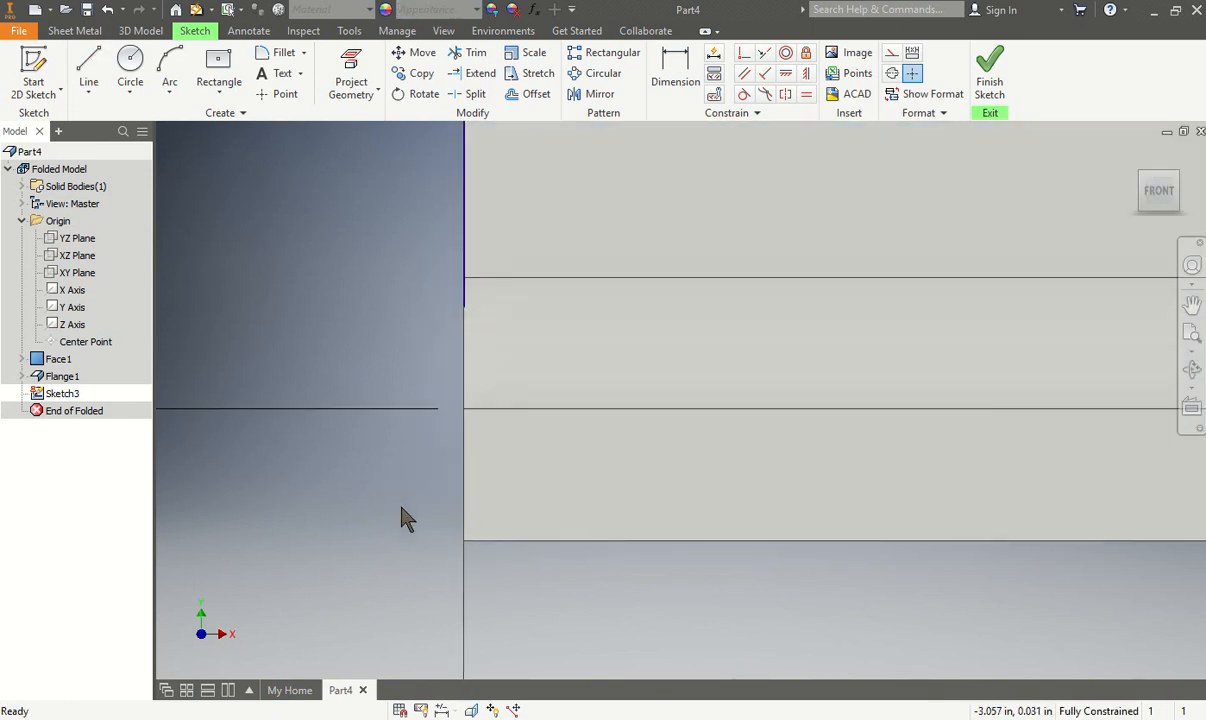
{"action": "scroll", "coordinate": [430, 490], "scroll_direction": "up", "scroll_amount": 4}
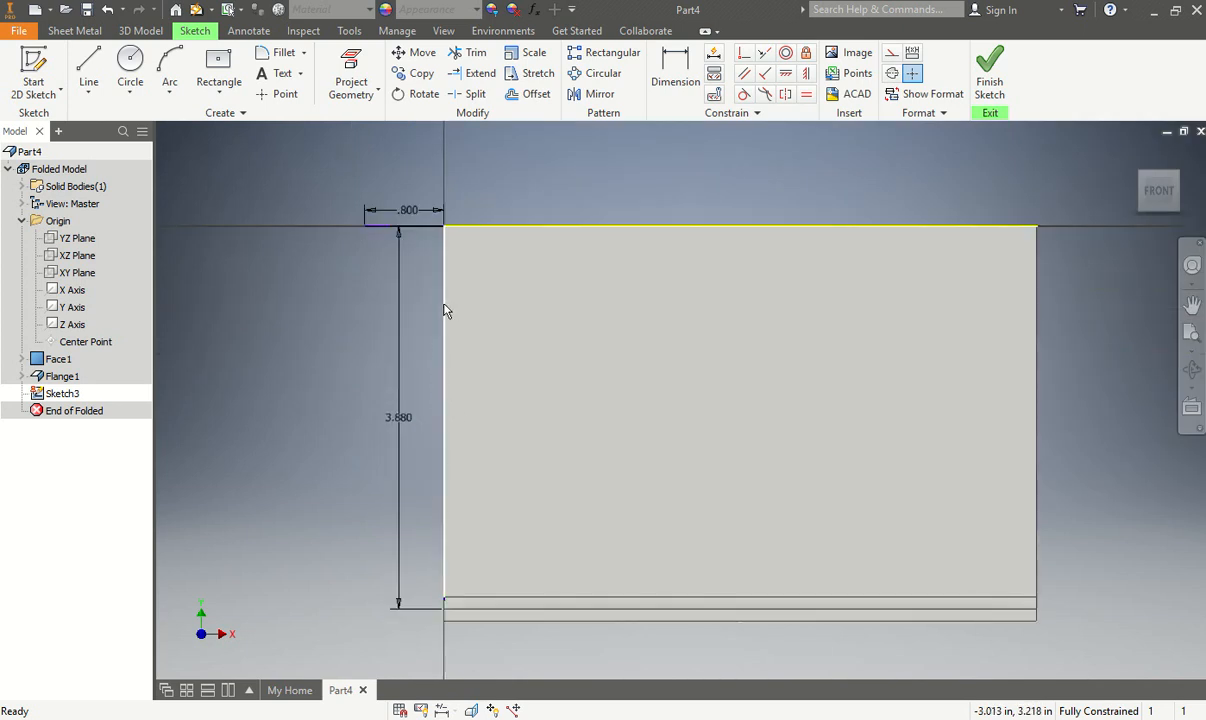
{"action": "left_click", "coordinate": [445, 311]}
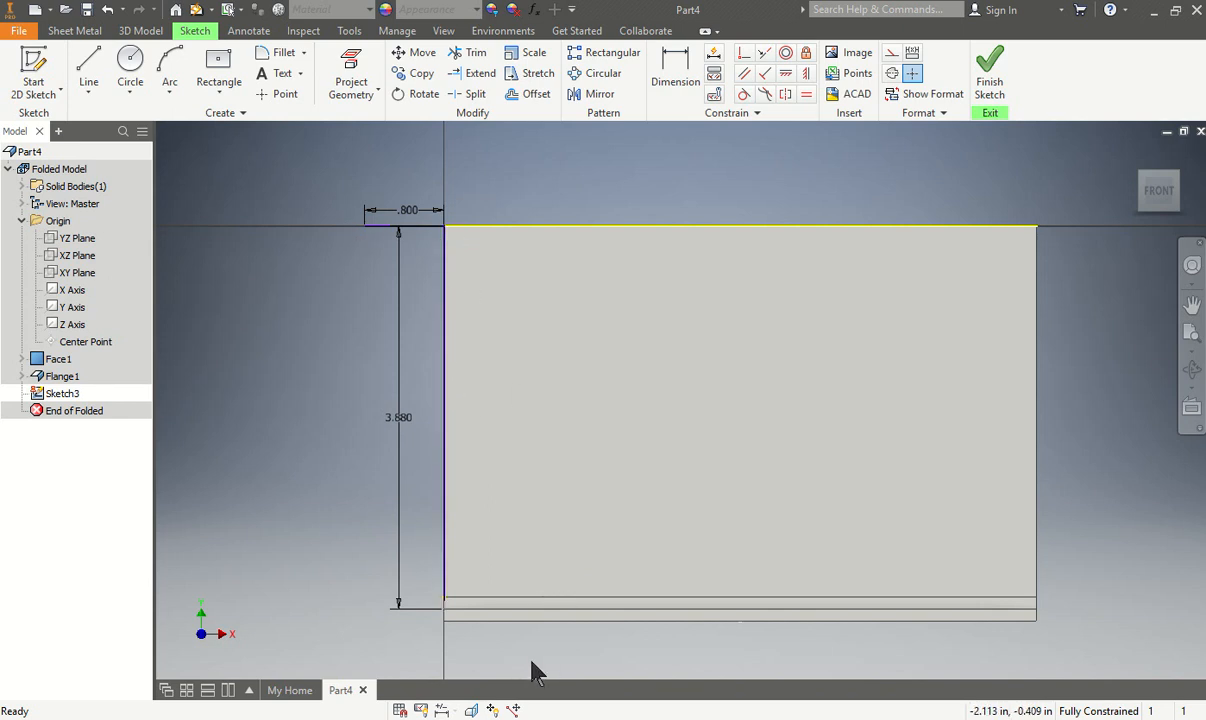
{"action": "left_click", "coordinate": [989, 70]}
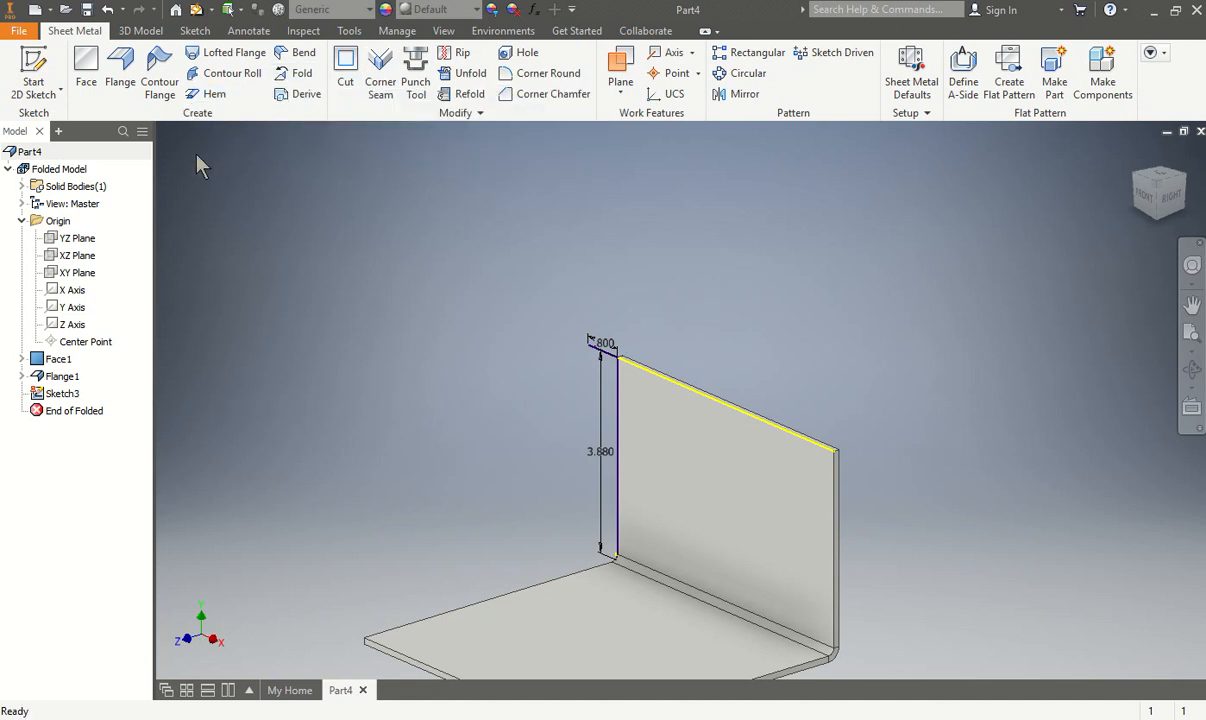
Set up a contour flange using the L-shaped open profile along the plate's left edge
{"action": "left_click", "coordinate": [157, 75]}
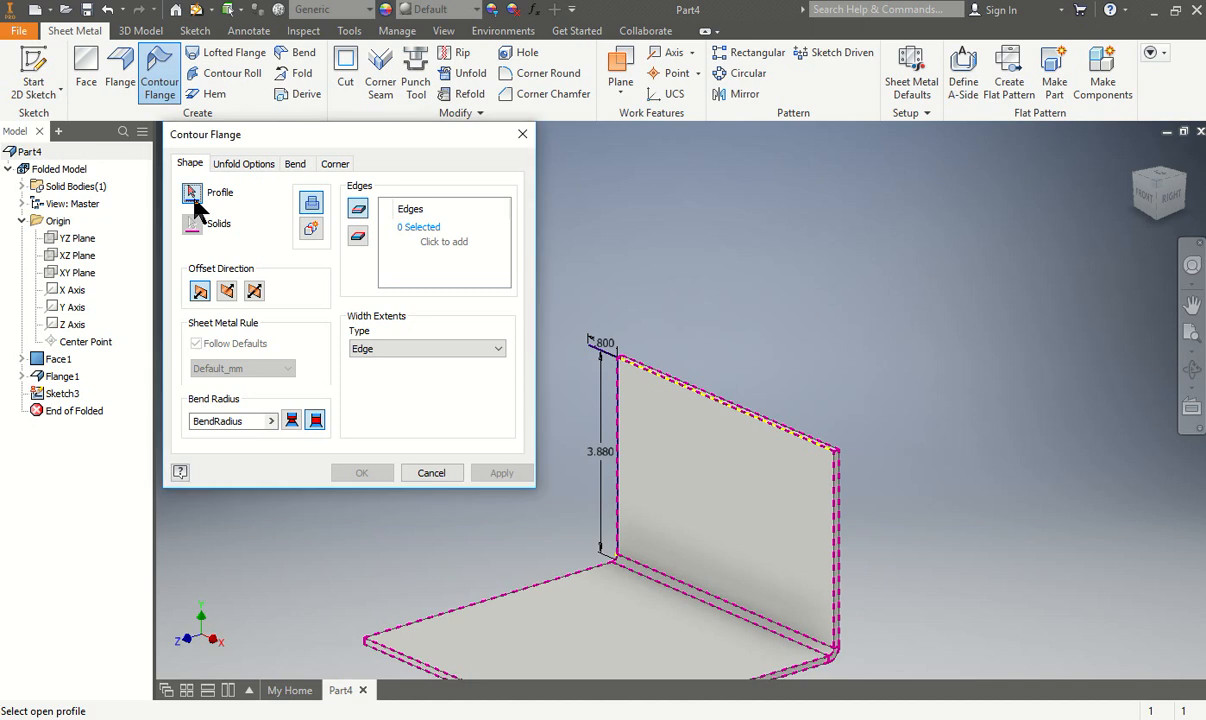
{"action": "left_click", "coordinate": [588, 340]}
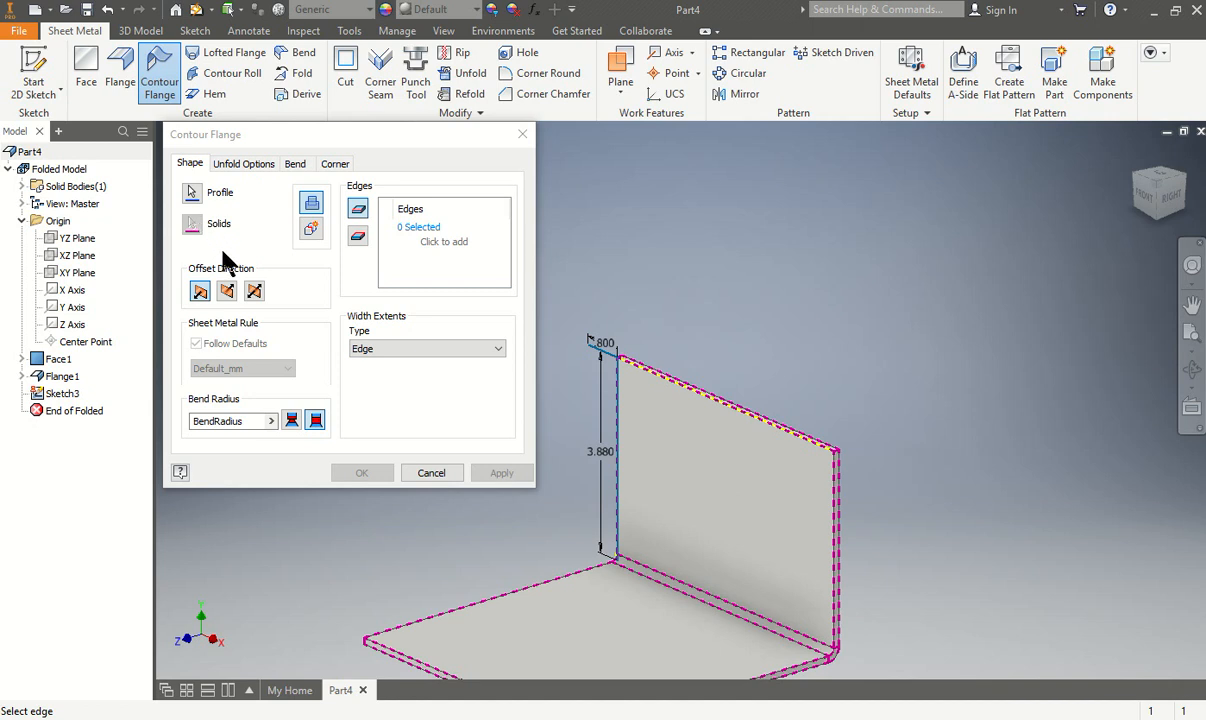
{"action": "left_click", "coordinate": [540, 593]}
{"action": "scroll", "coordinate": [903, 248], "scroll_direction": "down", "scroll_amount": 3}
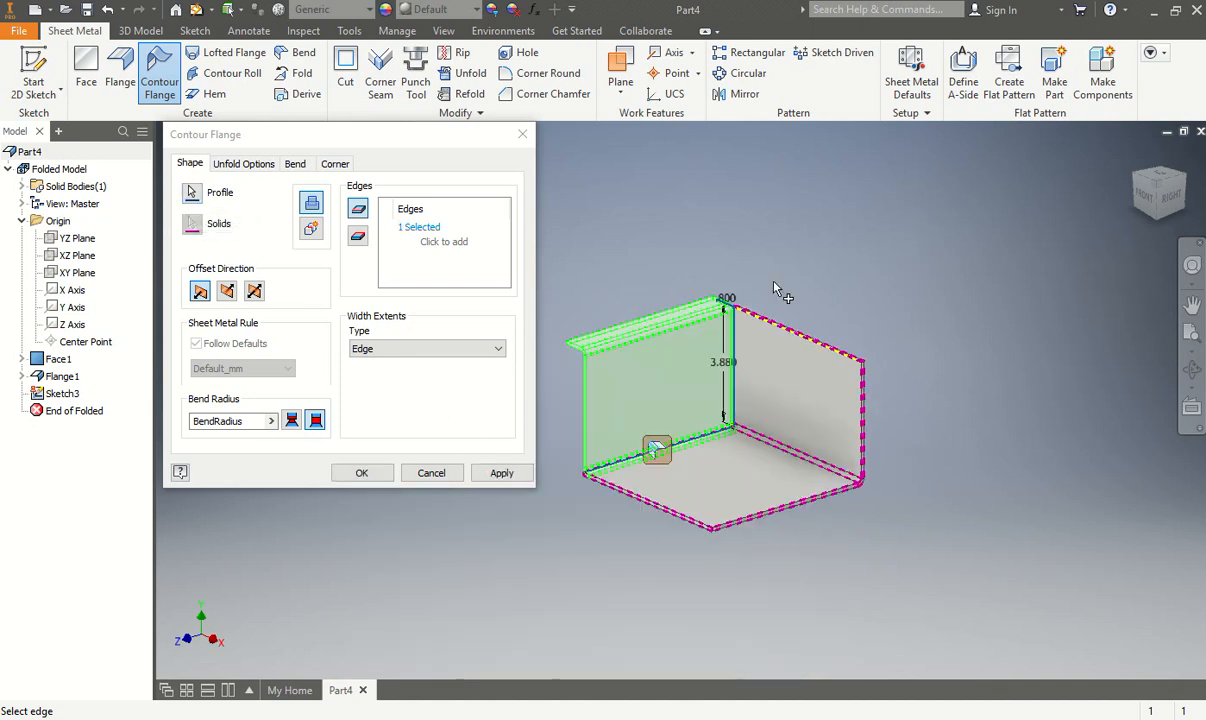
{"action": "scroll", "coordinate": [608, 470], "scroll_direction": "up", "scroll_amount": 3}
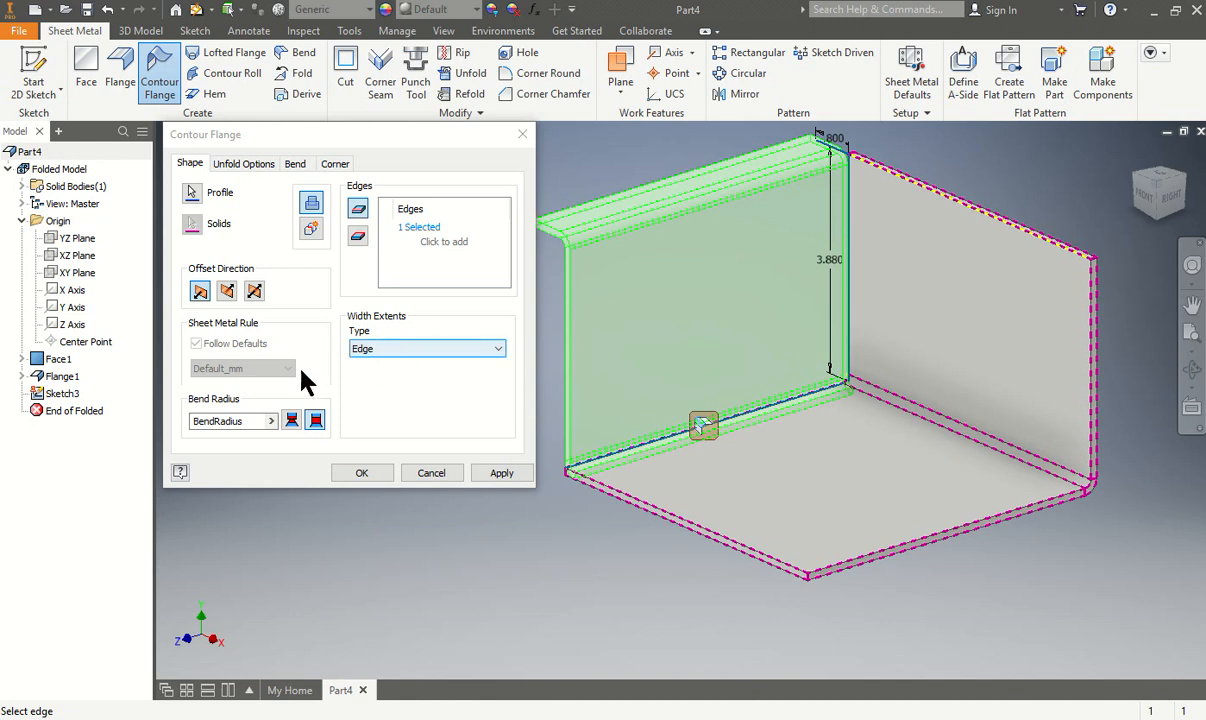
Compare the contour flange's offset directions and flip the thickness to the other side of the profile
{"action": "left_click", "coordinate": [228, 291]}
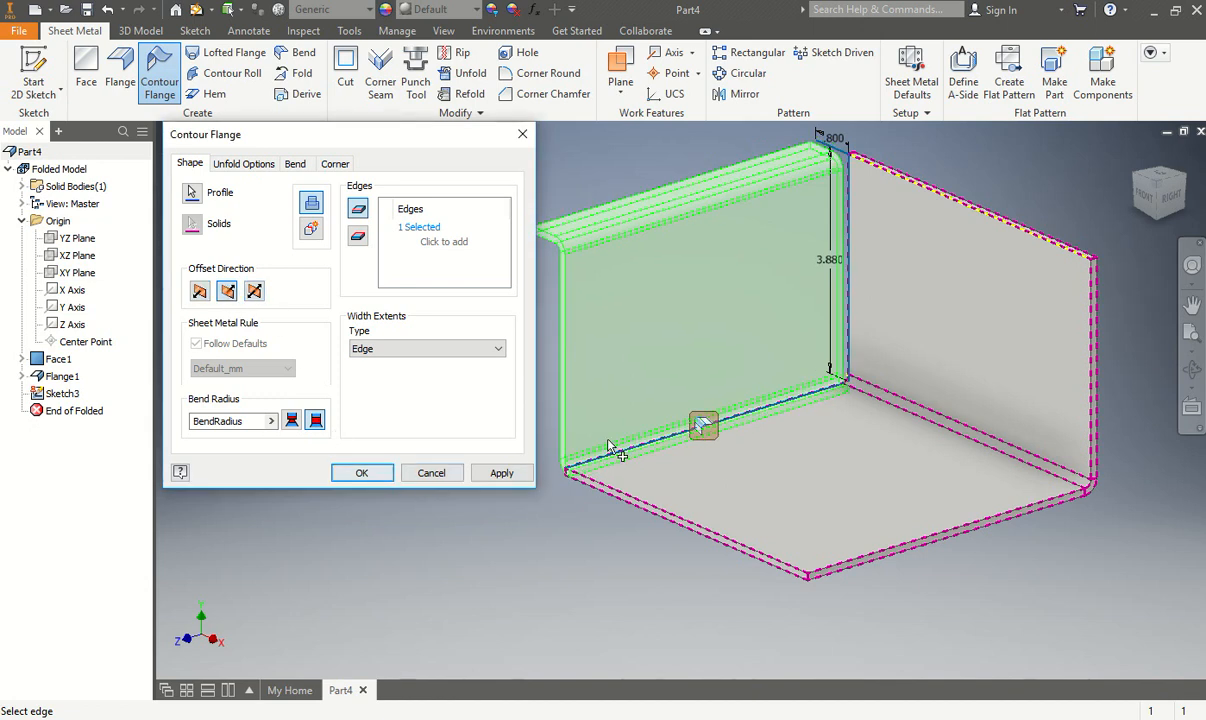
{"action": "scroll", "coordinate": [590, 465], "scroll_direction": "down", "scroll_amount": 3}
{"action": "middle_click_drag", "start_coordinate": [576, 487], "coordinate": [614, 448], "text": "shift"}
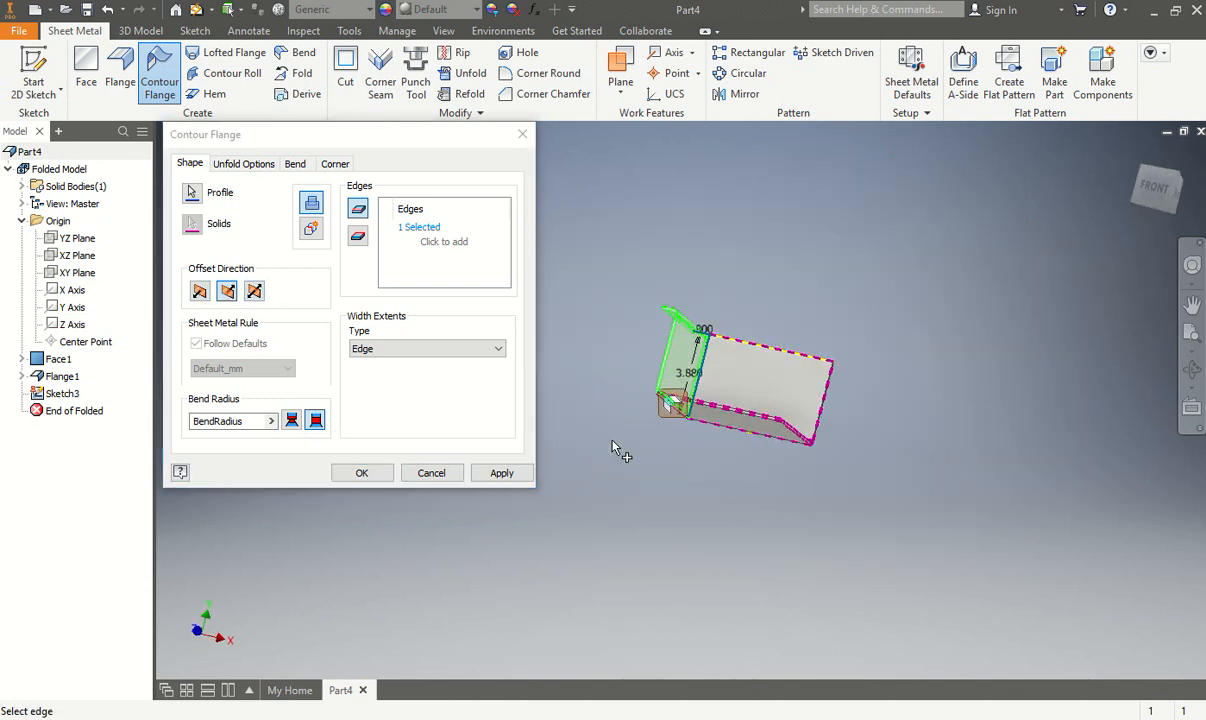
{"action": "left_click", "coordinate": [206, 292]}
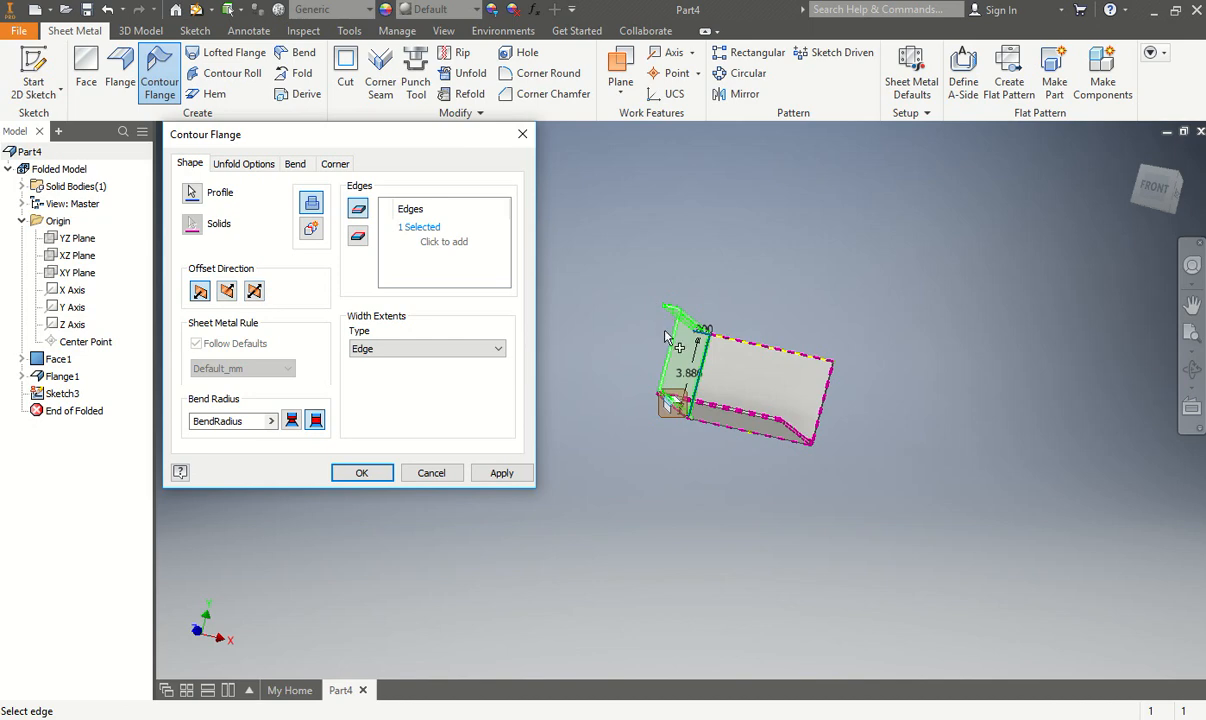
{"action": "scroll", "coordinate": [668, 333], "scroll_direction": "up", "scroll_amount": 5}
{"action": "left_click", "coordinate": [226, 290]}
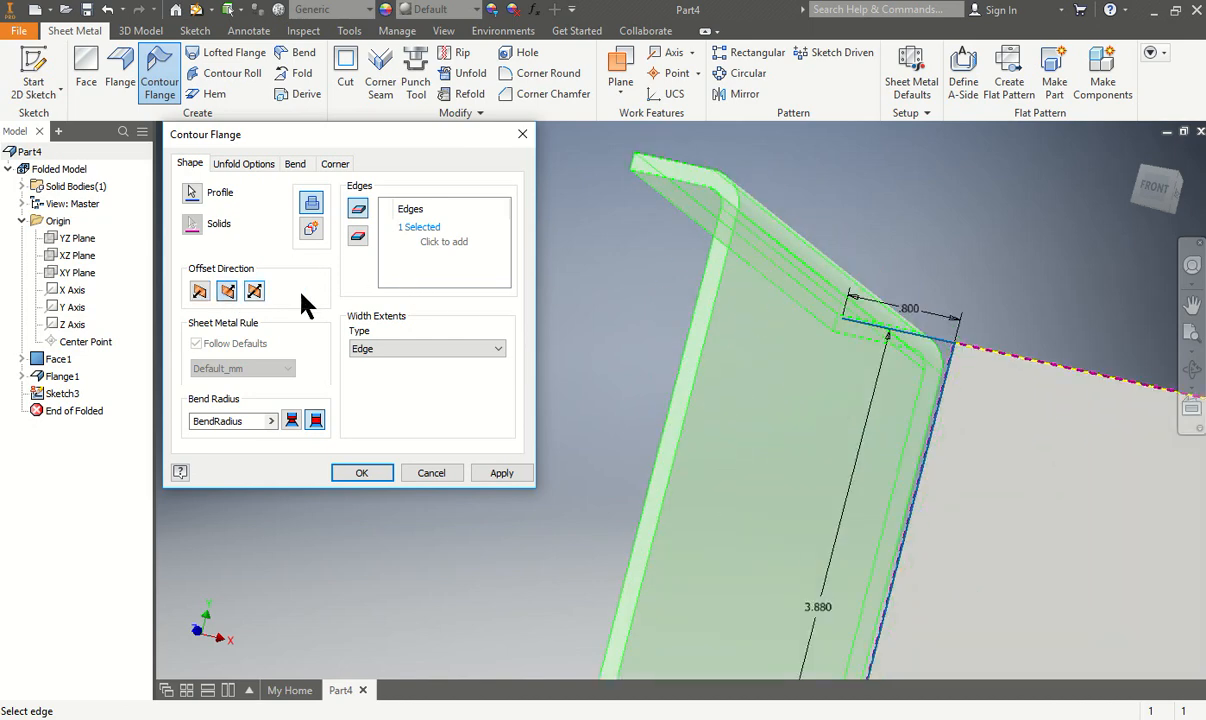
{"action": "key", "text": "F6"}
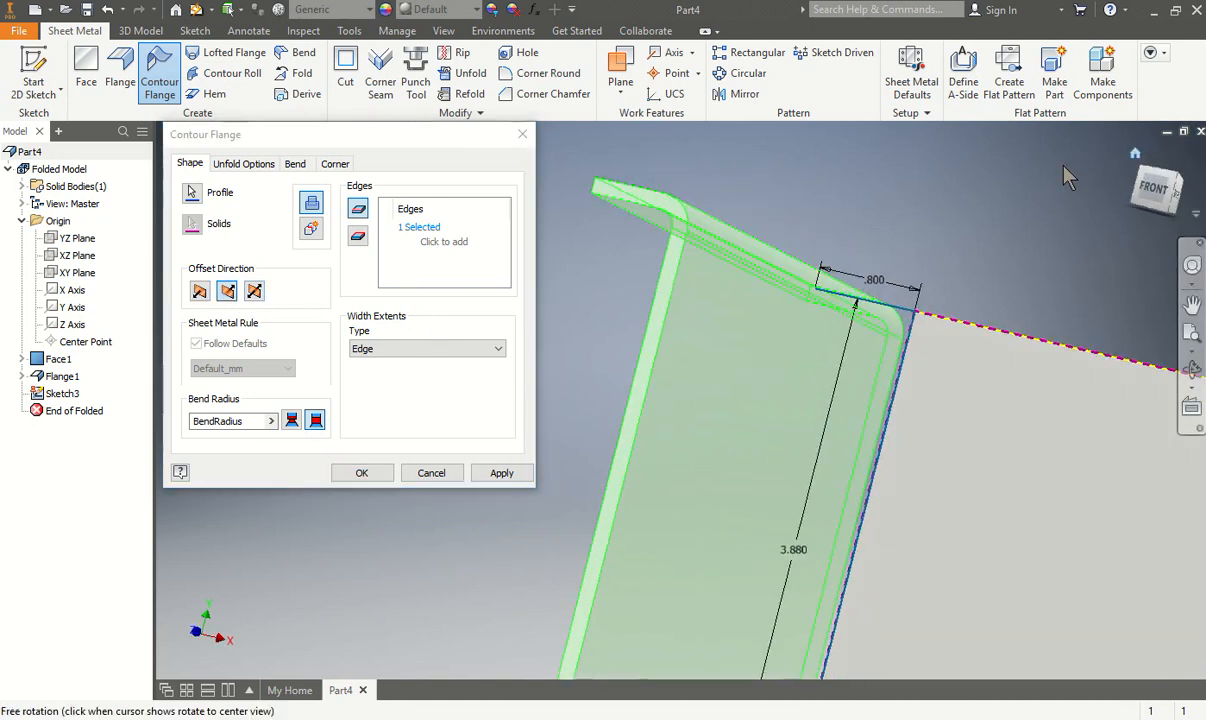
{"action": "middle_click_drag", "start_coordinate": [808, 285], "coordinate": [750, 210]}
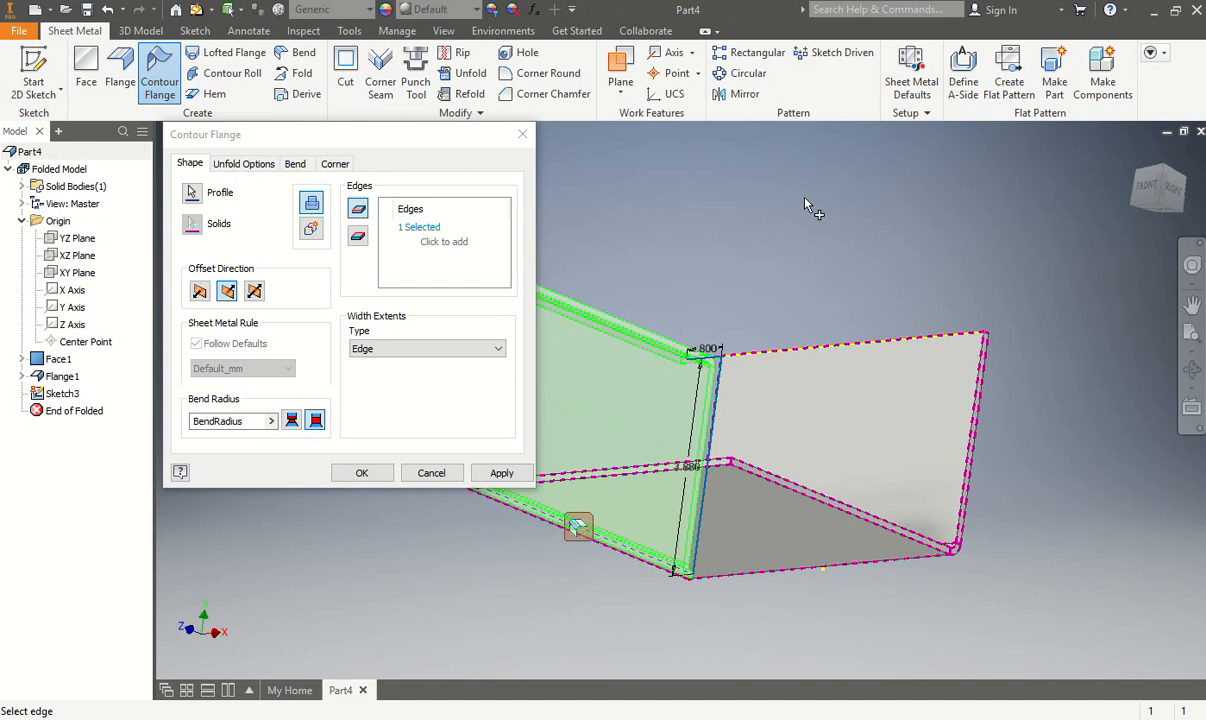
Preview the Width and Offset extents, then create the contour flange with the Edge extent
{"action": "left_click", "coordinate": [432, 350]}
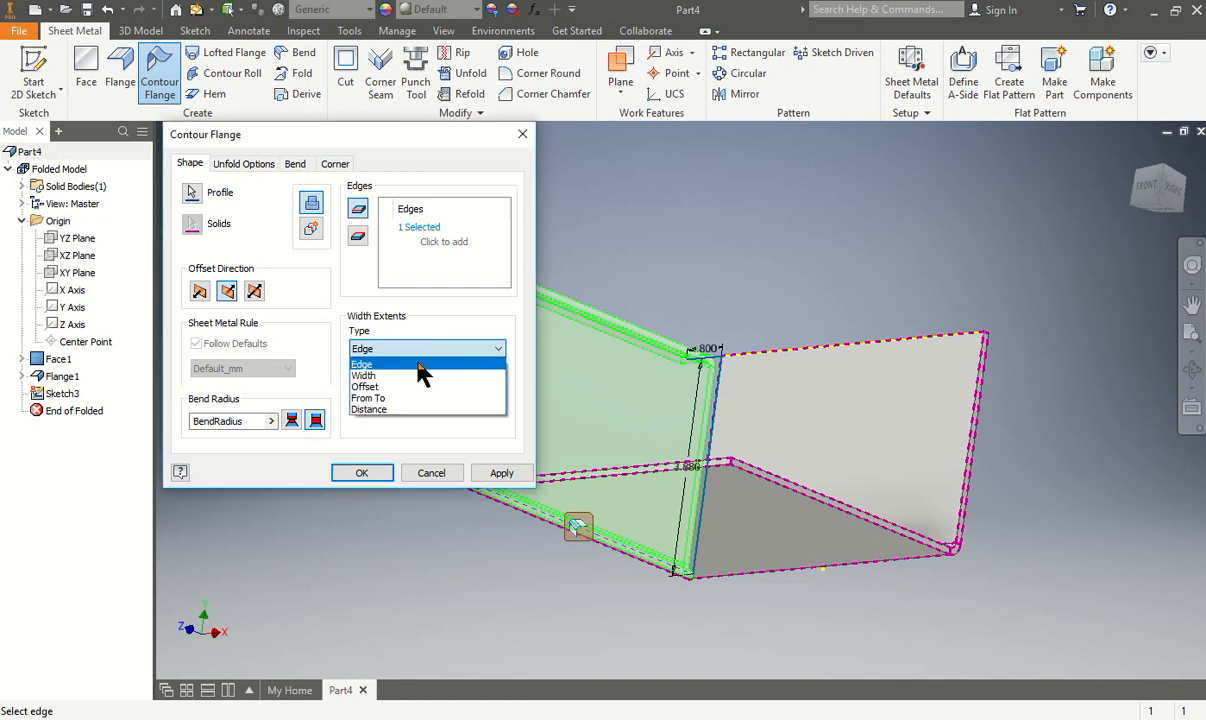
{"action": "left_click", "coordinate": [412, 372]}
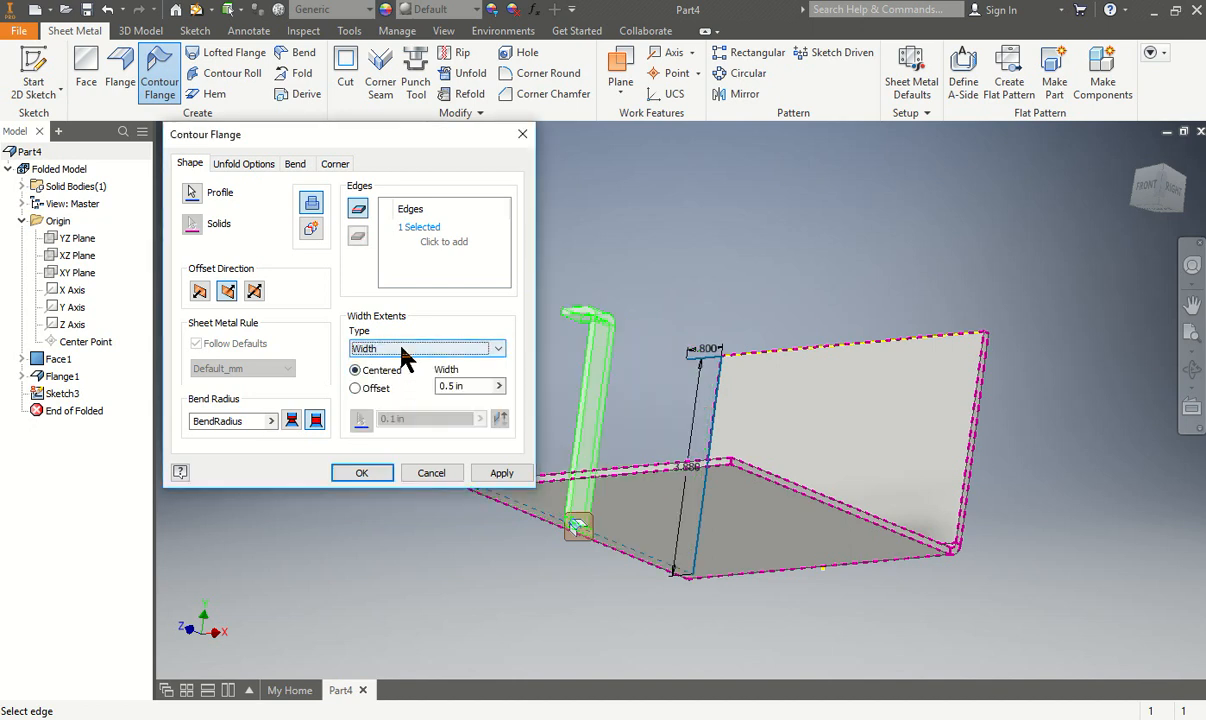
{"action": "left_click", "coordinate": [405, 352]}
{"action": "left_click", "coordinate": [396, 386]}
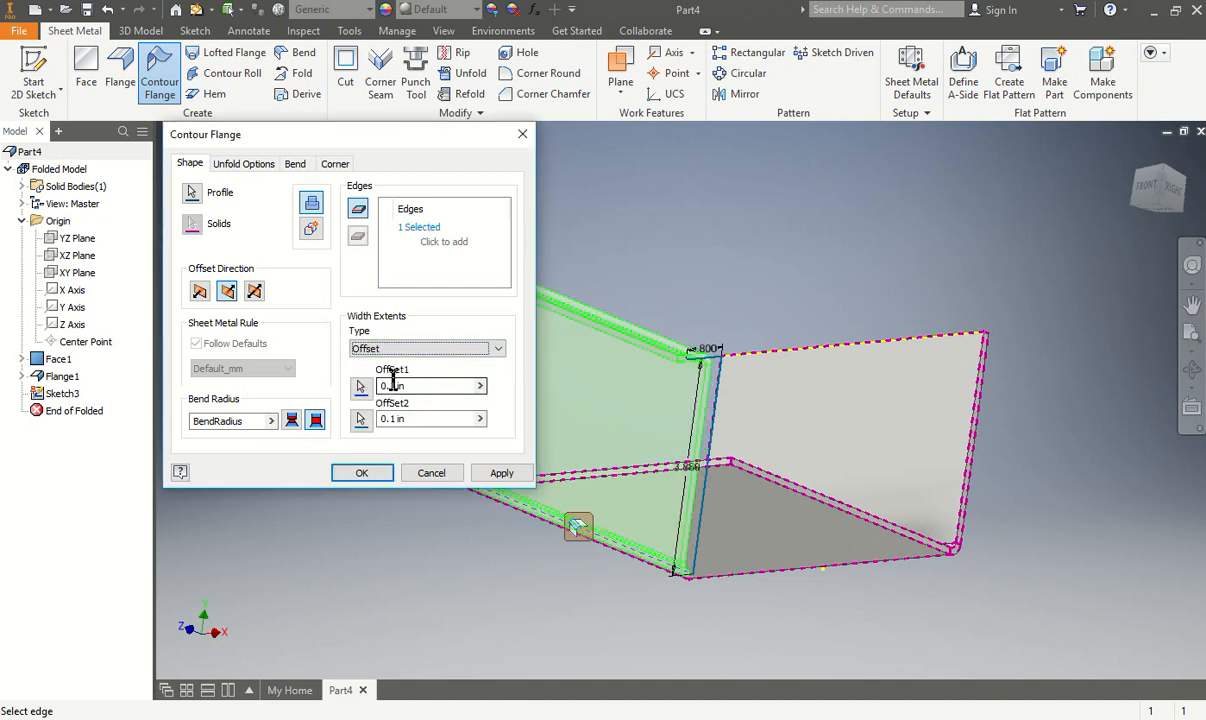
{"action": "left_click", "coordinate": [400, 350]}
{"action": "left_click", "coordinate": [400, 362]}
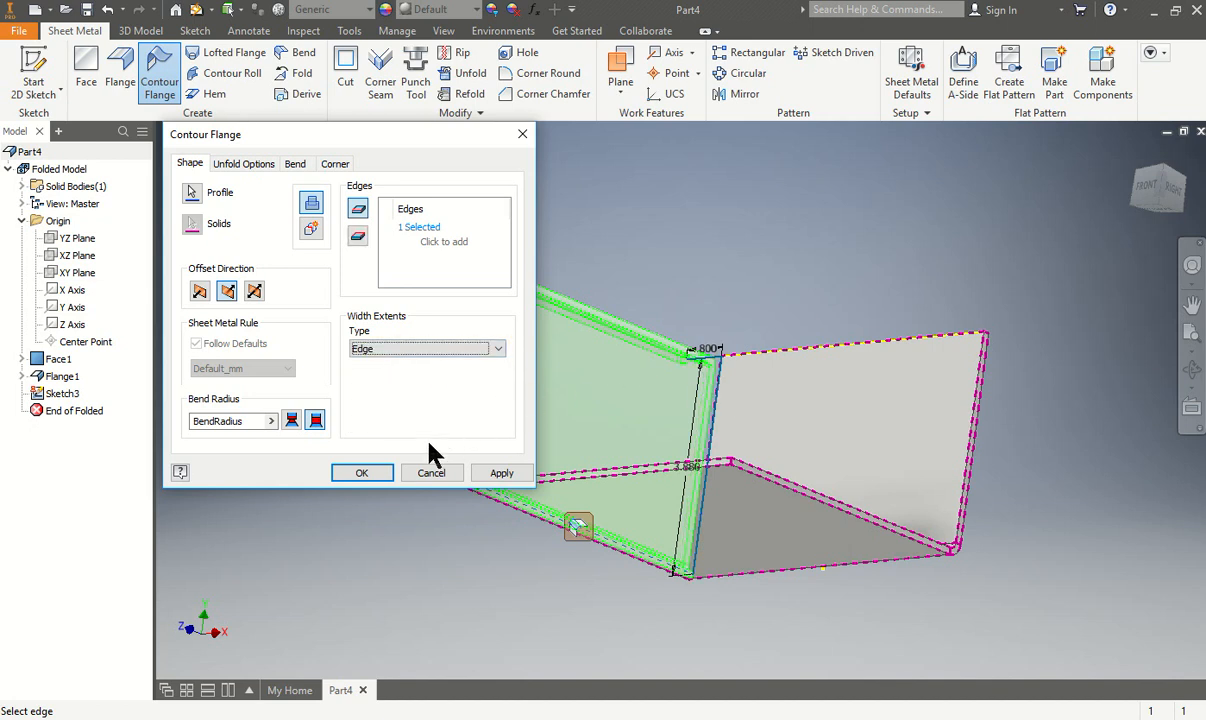
{"action": "left_click", "coordinate": [362, 474]}
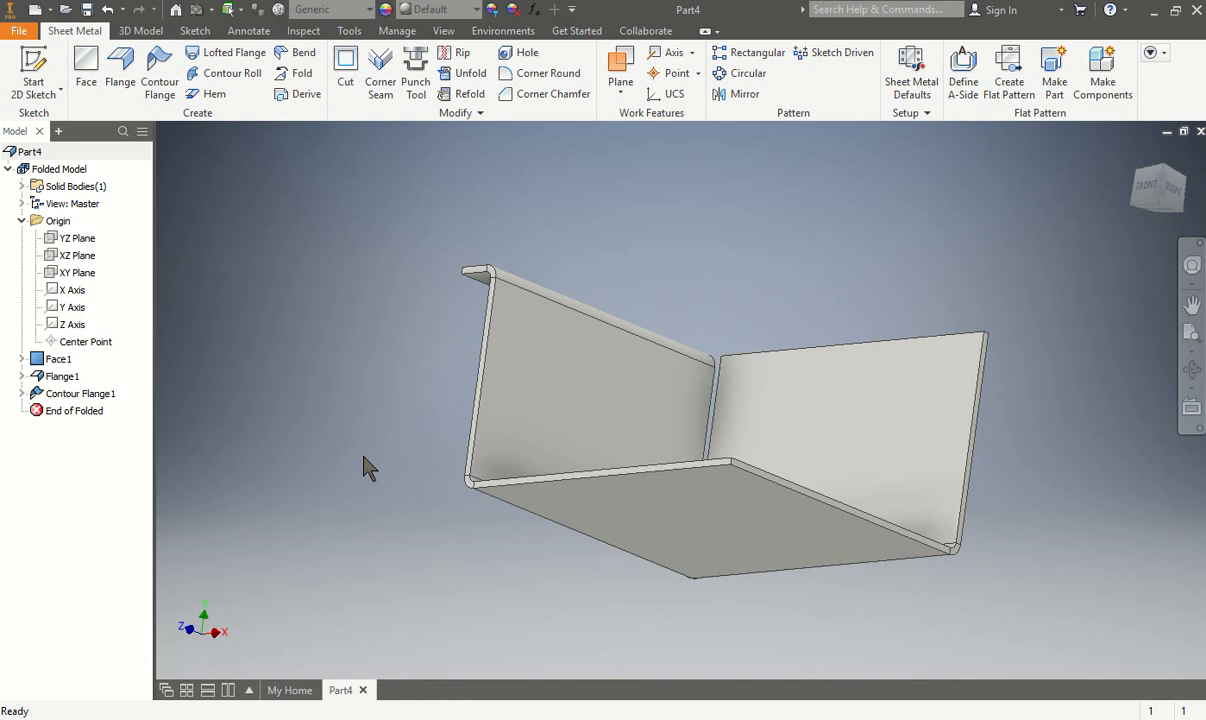
{"action": "middle_click_drag", "start_coordinate": [474, 452], "coordinate": [447, 468], "text": "shift"}
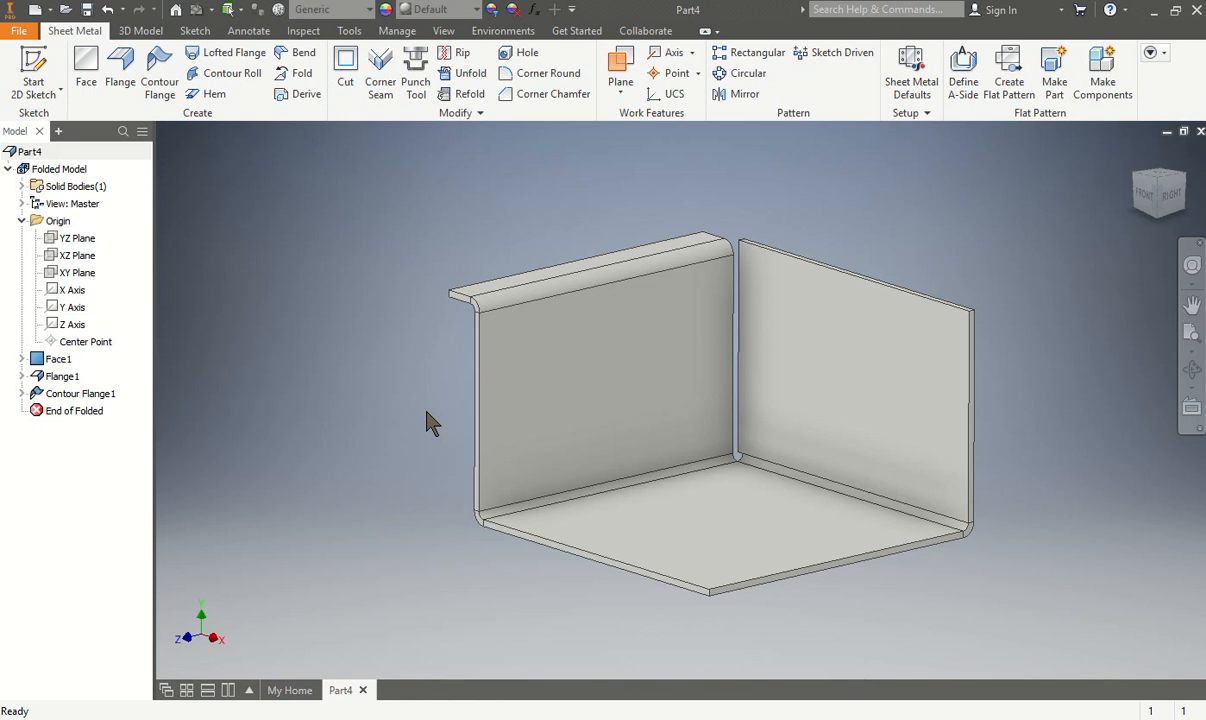
{"action": "key", "text": "e"}
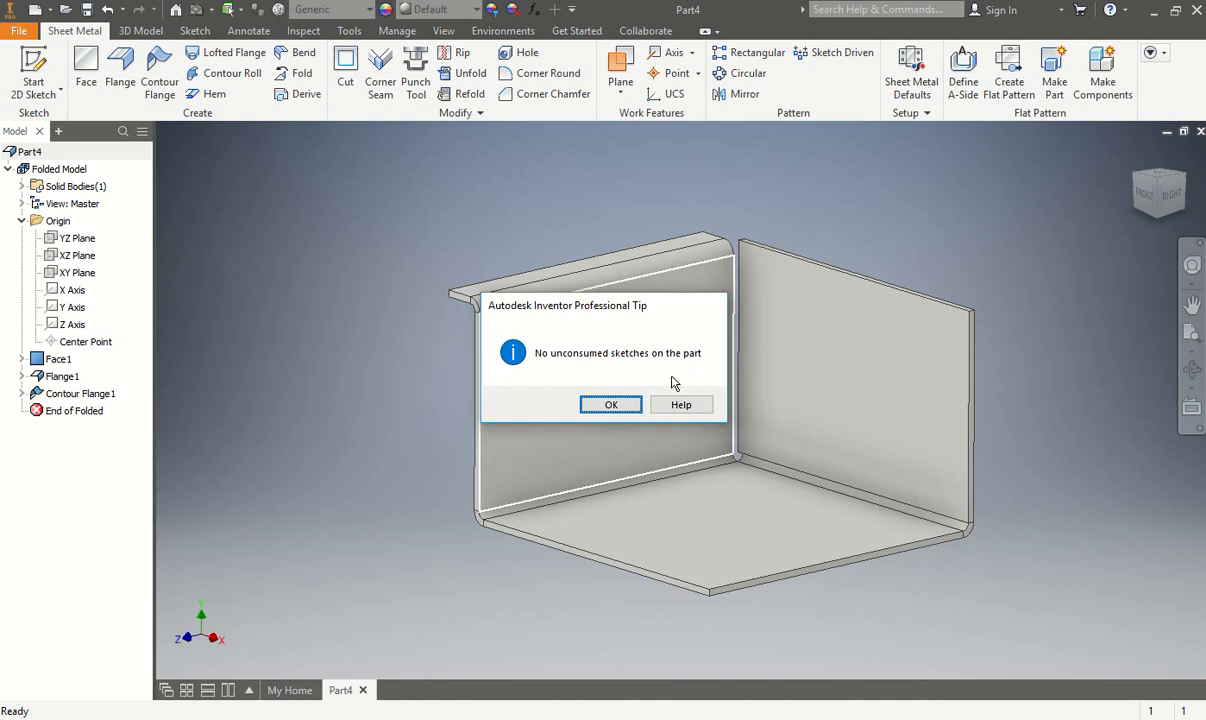
{"action": "key", "text": "Return"}
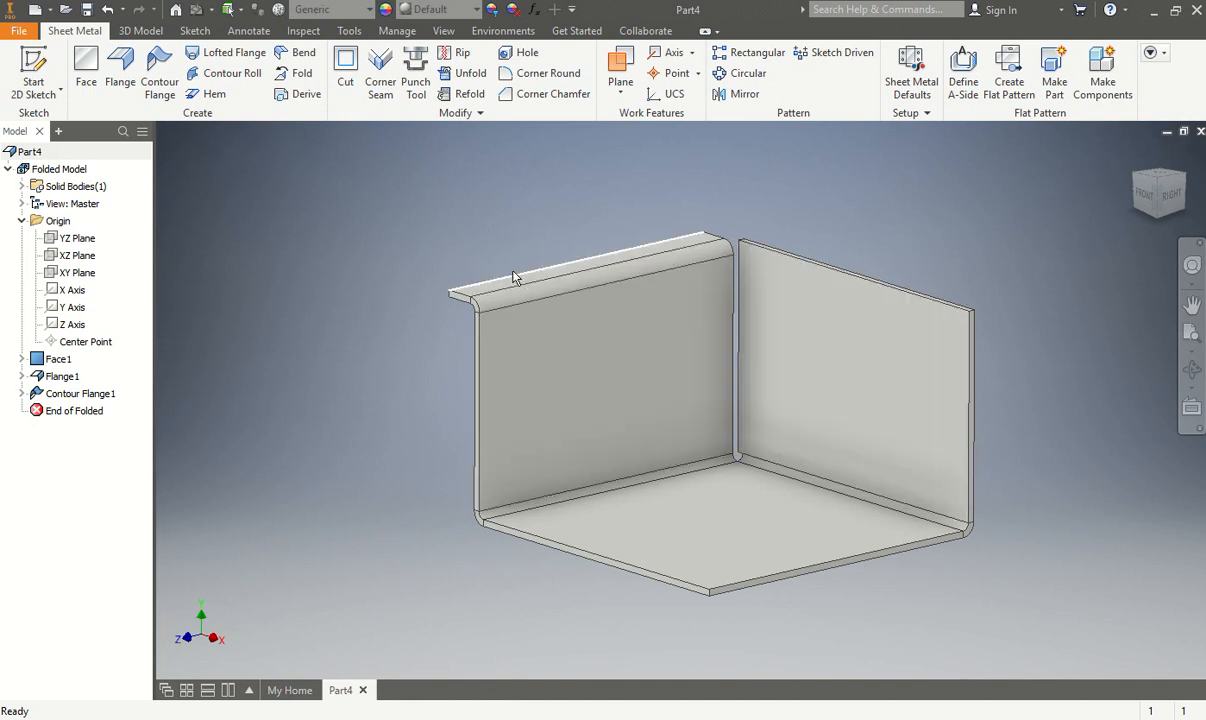
Set up a corner seam between the adjacent vertical edges of the flange and the contour flange
{"action": "left_click", "coordinate": [380, 88]}
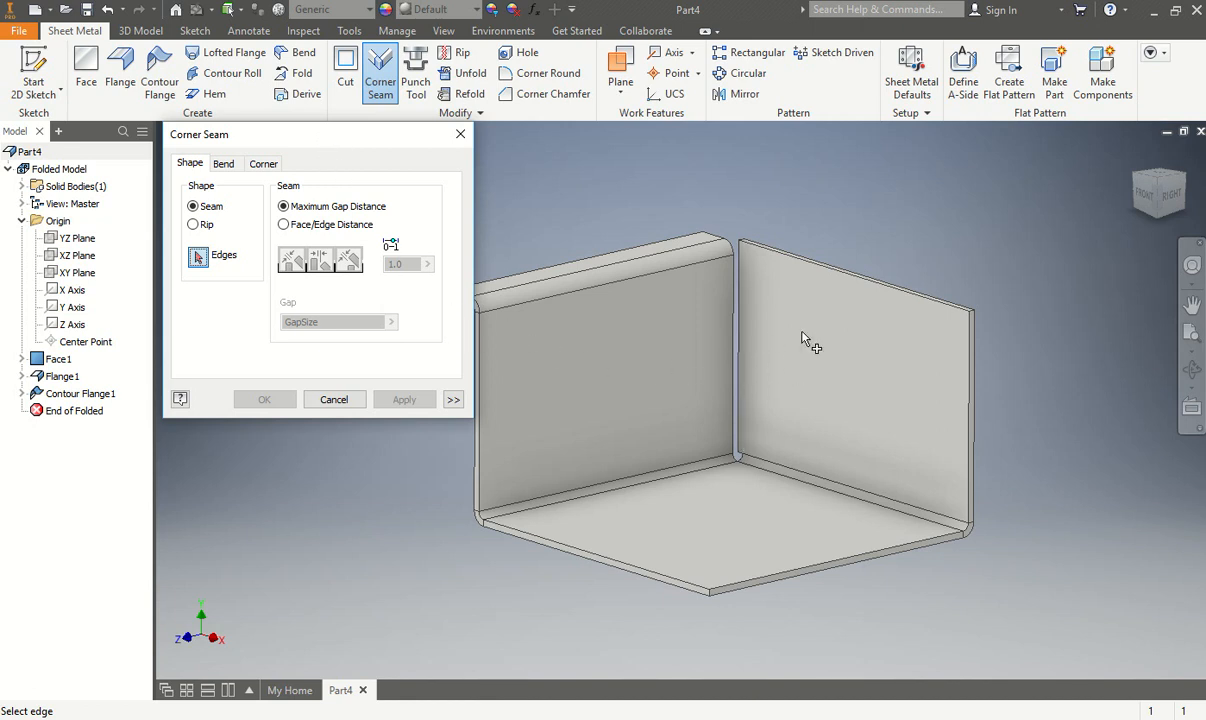
{"action": "middle_click_drag", "start_coordinate": [966, 444], "coordinate": [829, 415], "text": "shift"}
{"action": "scroll", "coordinate": [829, 415], "scroll_direction": "down", "scroll_amount": 5}
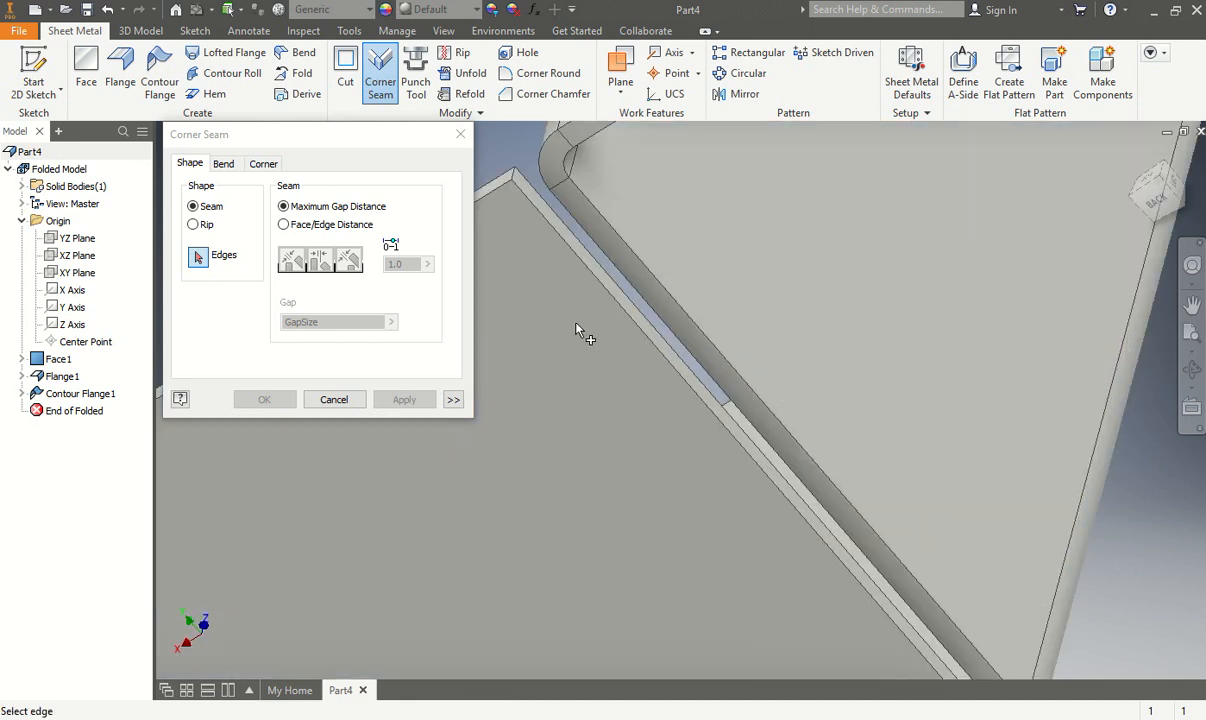
{"action": "scroll", "coordinate": [610, 460], "scroll_direction": "up", "scroll_amount": 6}
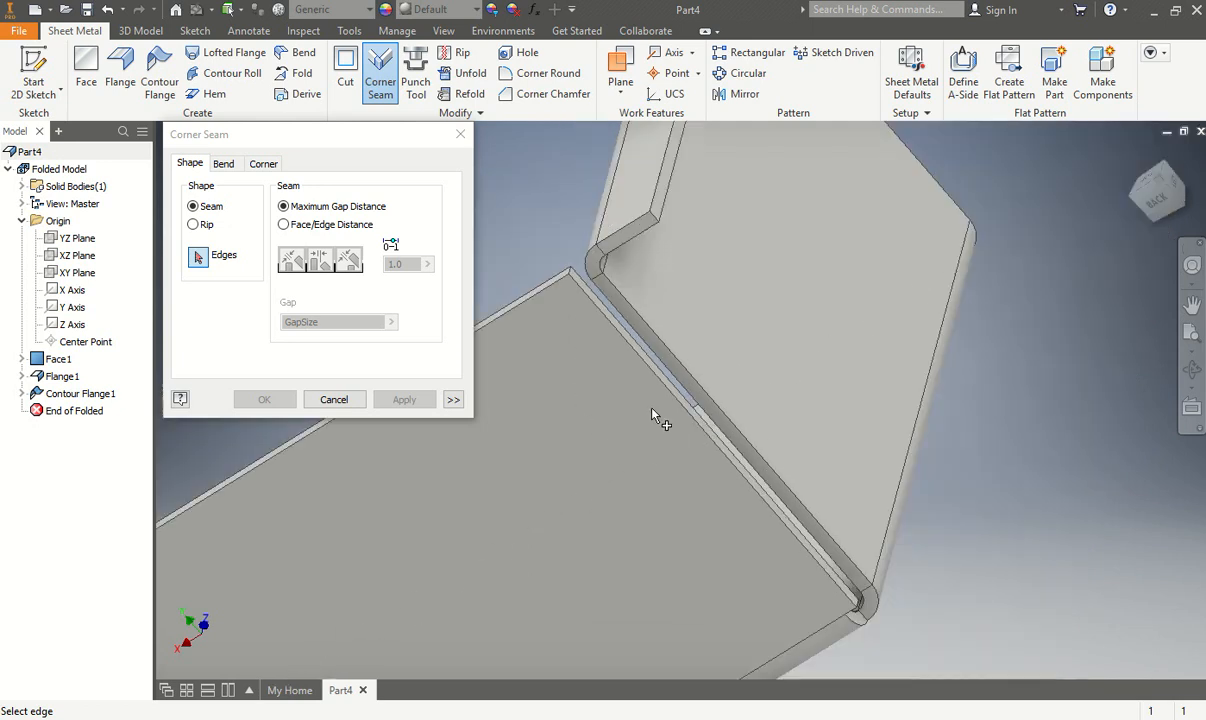
{"action": "scroll", "coordinate": [790, 535], "scroll_direction": "down", "scroll_amount": 5}
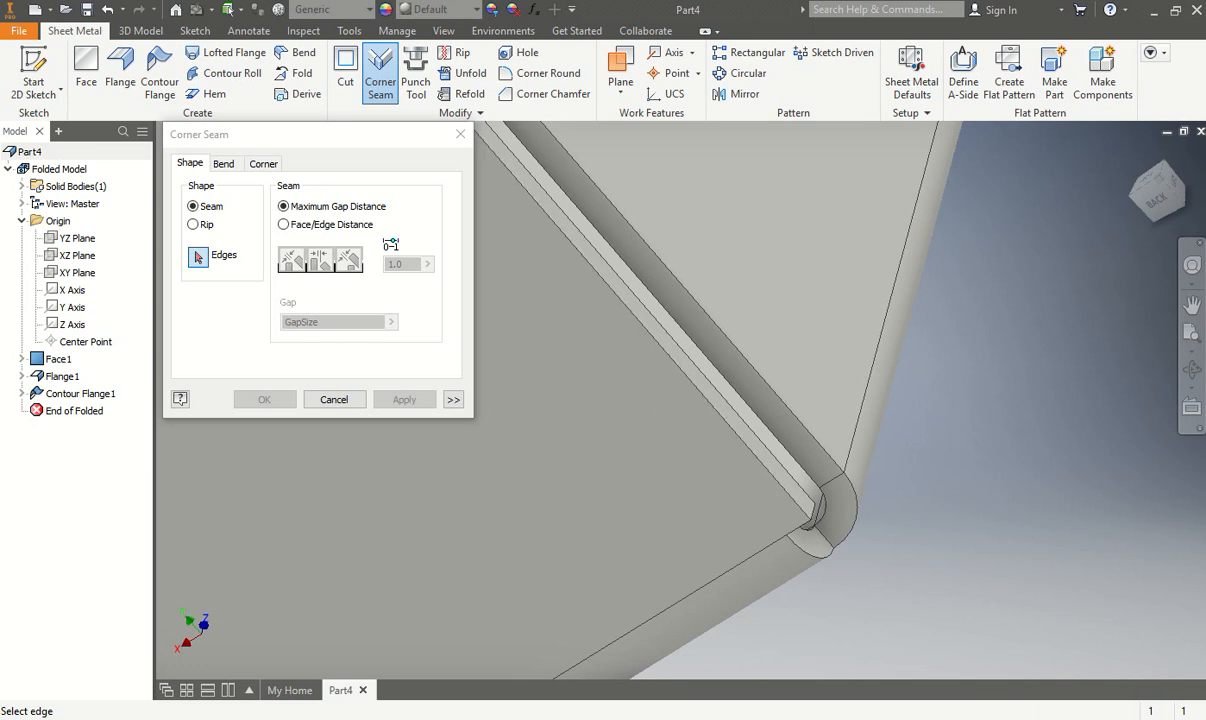
{"action": "left_click", "coordinate": [788, 500]}
{"action": "left_click", "coordinate": [821, 448]}
{"action": "scroll", "coordinate": [1013, 503], "scroll_direction": "up", "scroll_amount": 3}
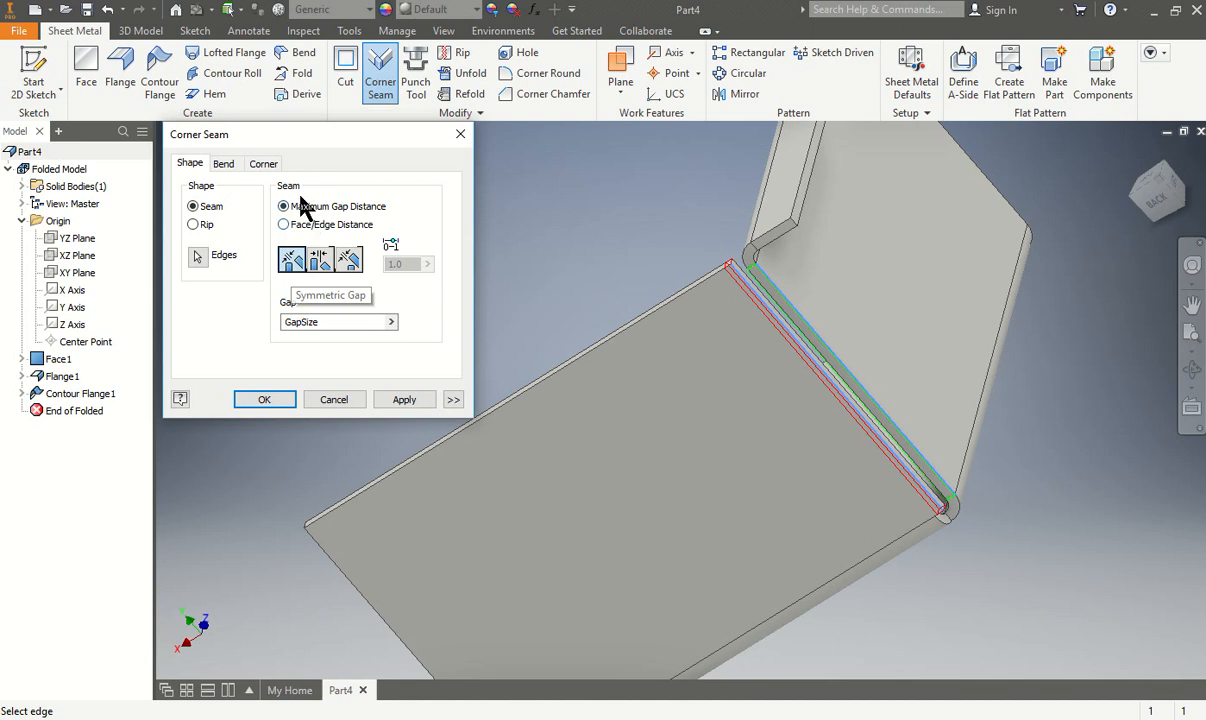
Keep the default bend transition, set the corner relief shape to Round, and create the corner seam
{"action": "left_click", "coordinate": [223, 164]}
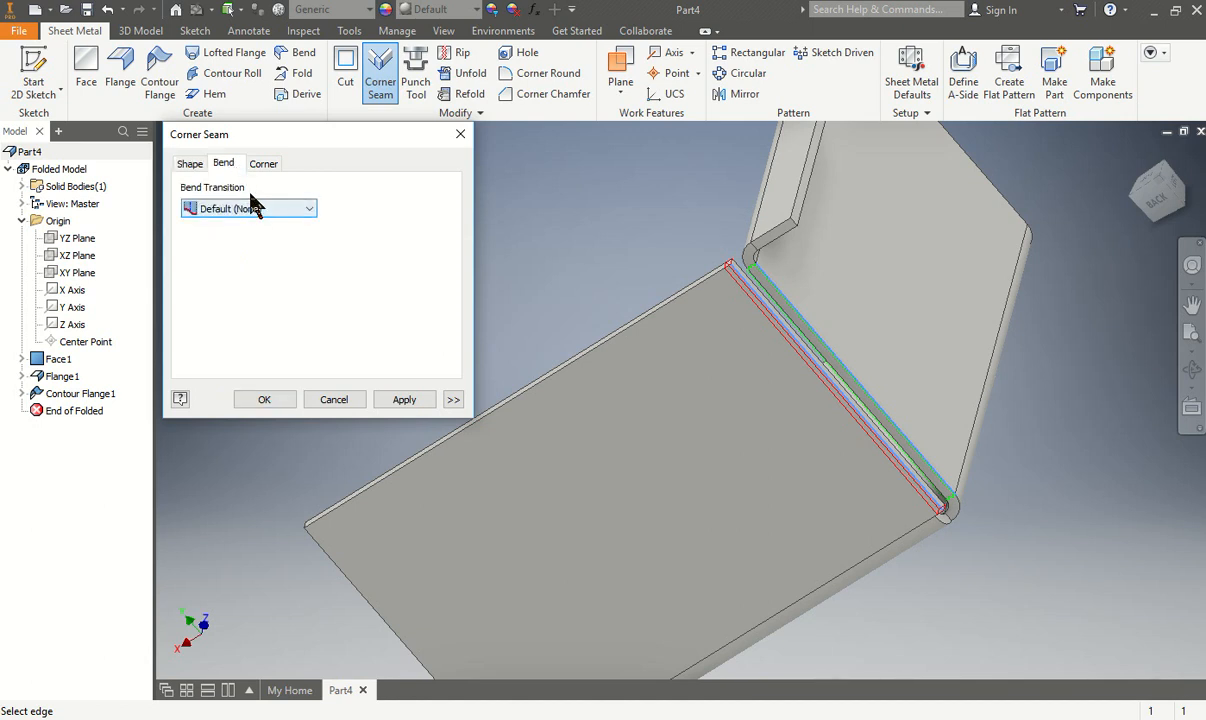
{"action": "left_click", "coordinate": [259, 208]}
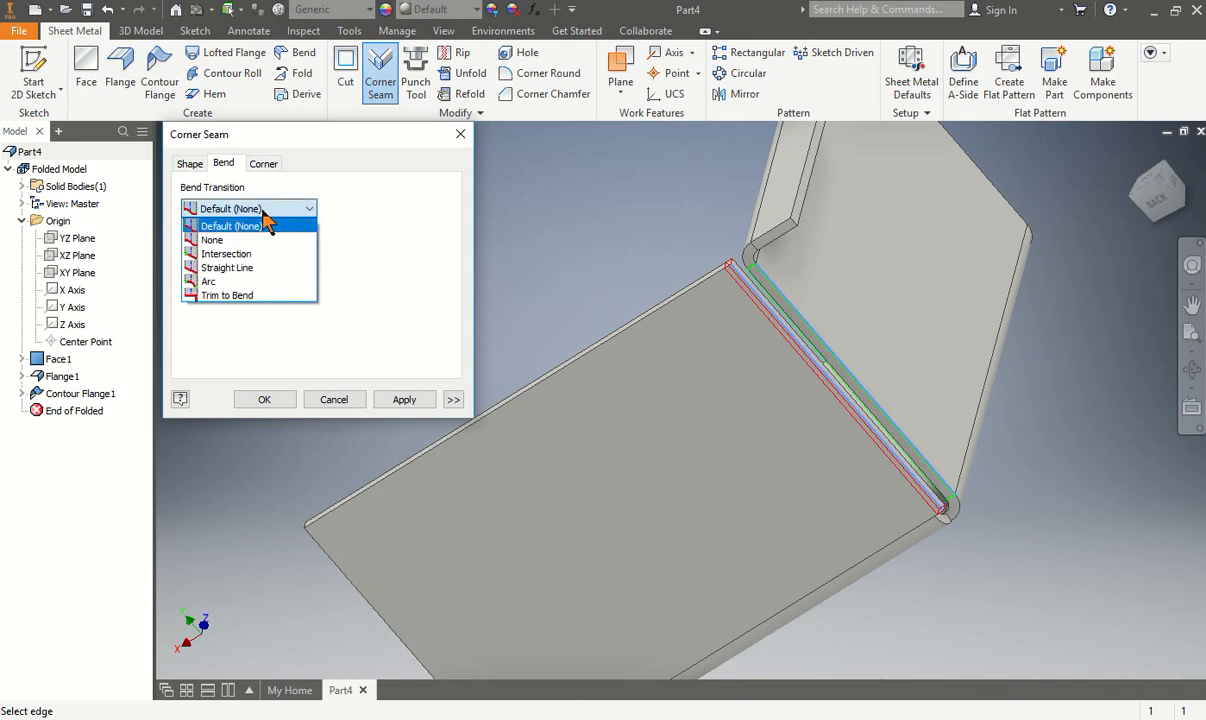
{"action": "left_click", "coordinate": [266, 225]}
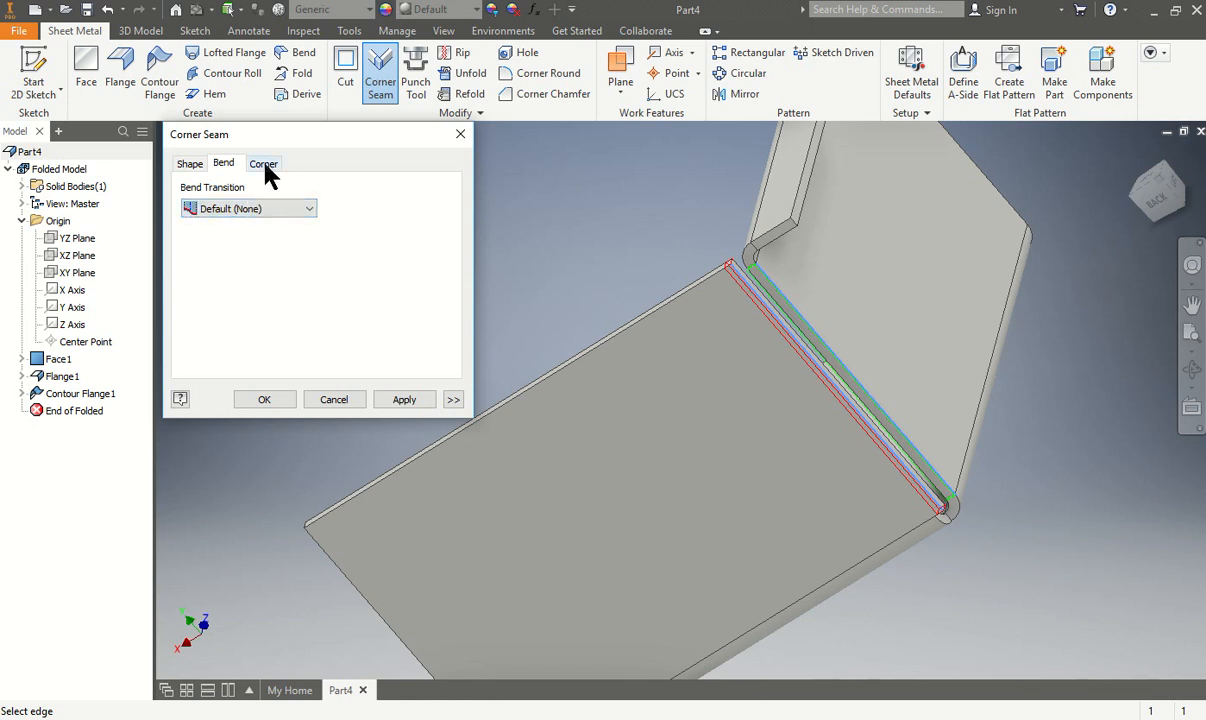
{"action": "left_click", "coordinate": [265, 167]}
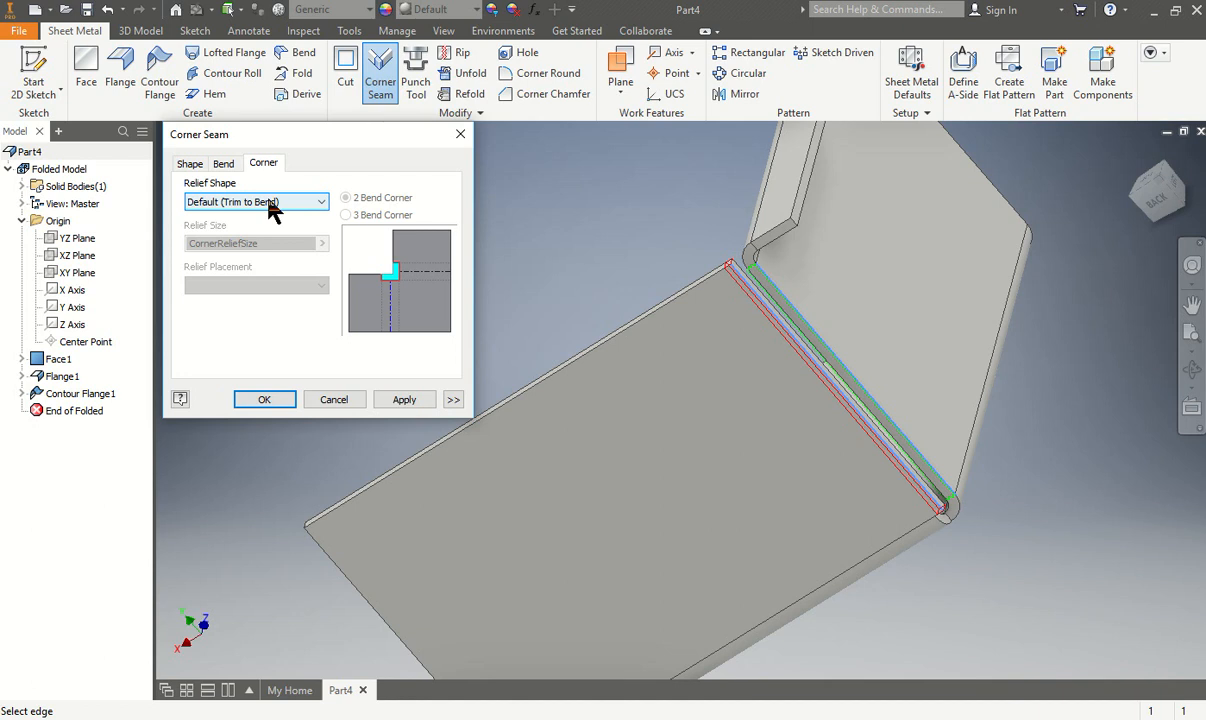
{"action": "left_click", "coordinate": [273, 208]}
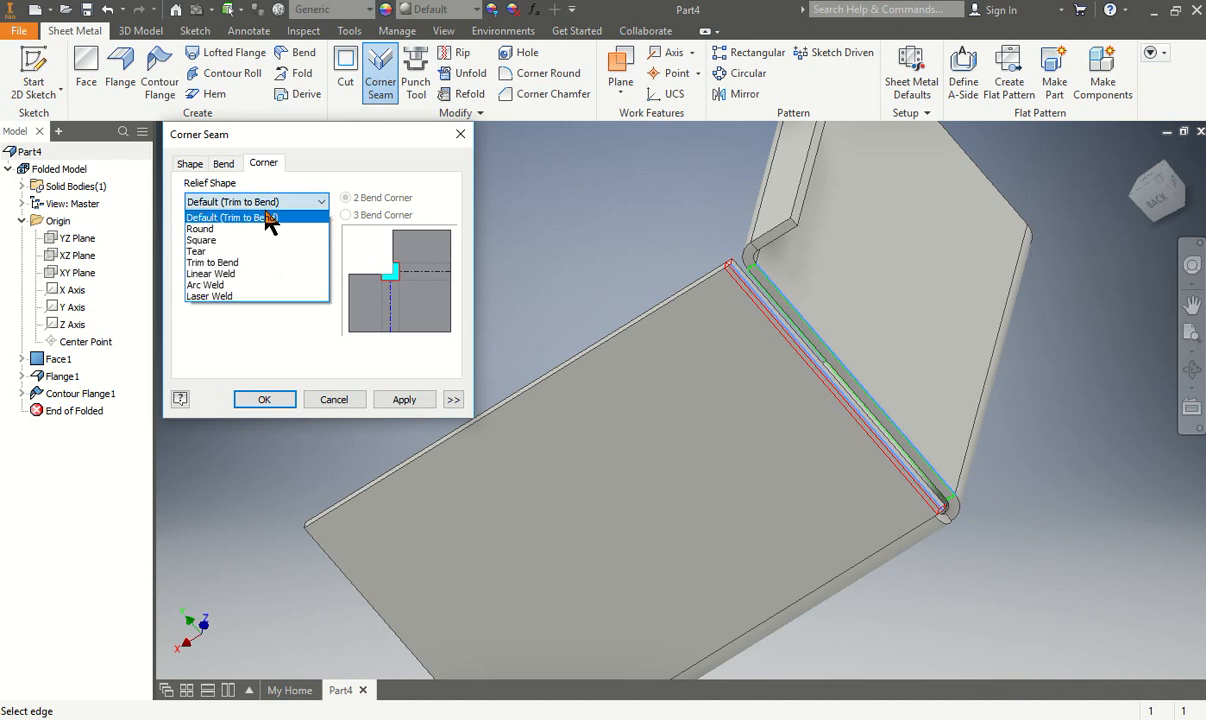
{"action": "left_click", "coordinate": [265, 229]}
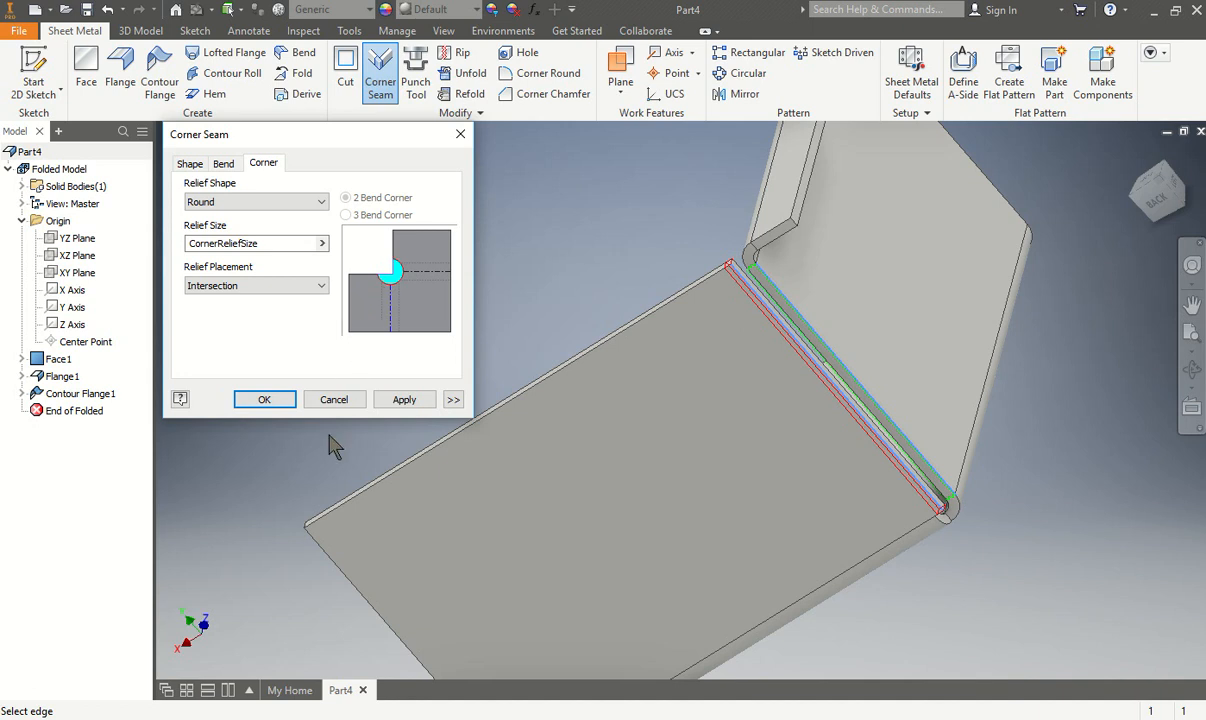
{"action": "left_click", "coordinate": [264, 402]}
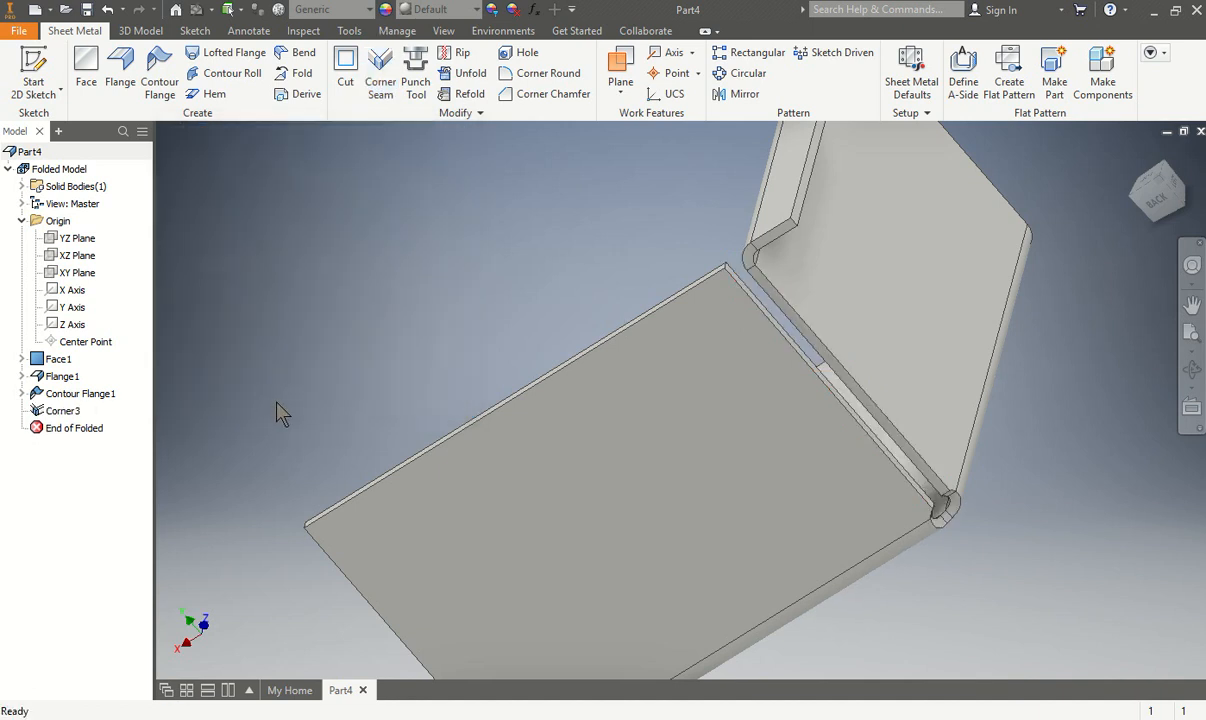
Save the part as Tutorial 1 in the Sheet Metal Modeling folder
{"action": "scroll", "coordinate": [722, 236], "scroll_direction": "up", "scroll_amount": 3}
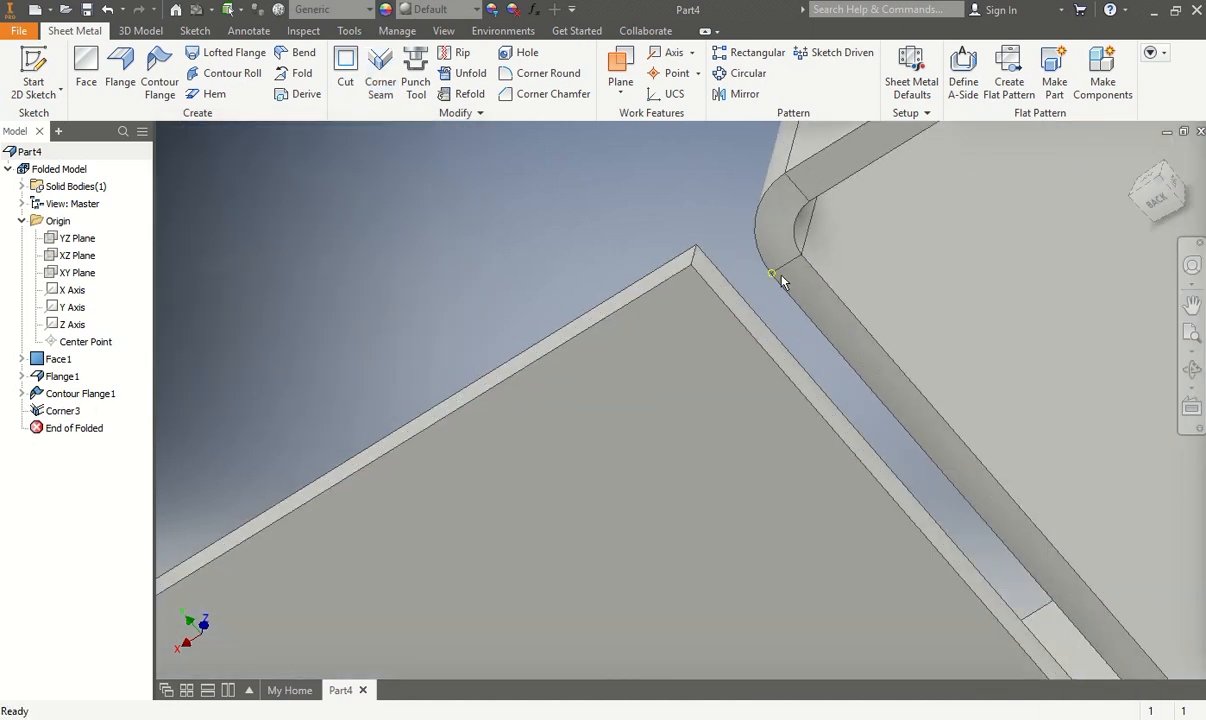
{"action": "scroll", "coordinate": [471, 355], "scroll_direction": "down", "scroll_amount": 1}
{"action": "scroll", "coordinate": [695, 345], "scroll_direction": "down", "scroll_amount": 3}
{"action": "scroll", "coordinate": [810, 440], "scroll_direction": "up", "scroll_amount": 5}
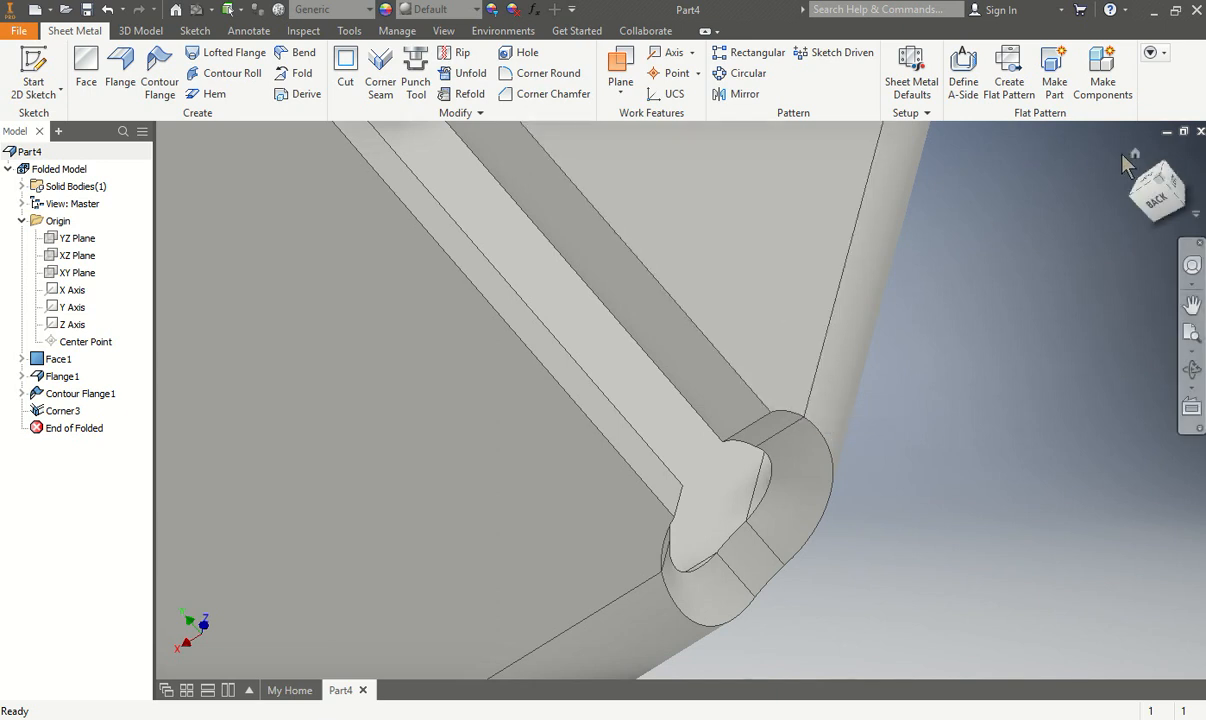
{"action": "left_click", "coordinate": [1134, 155]}
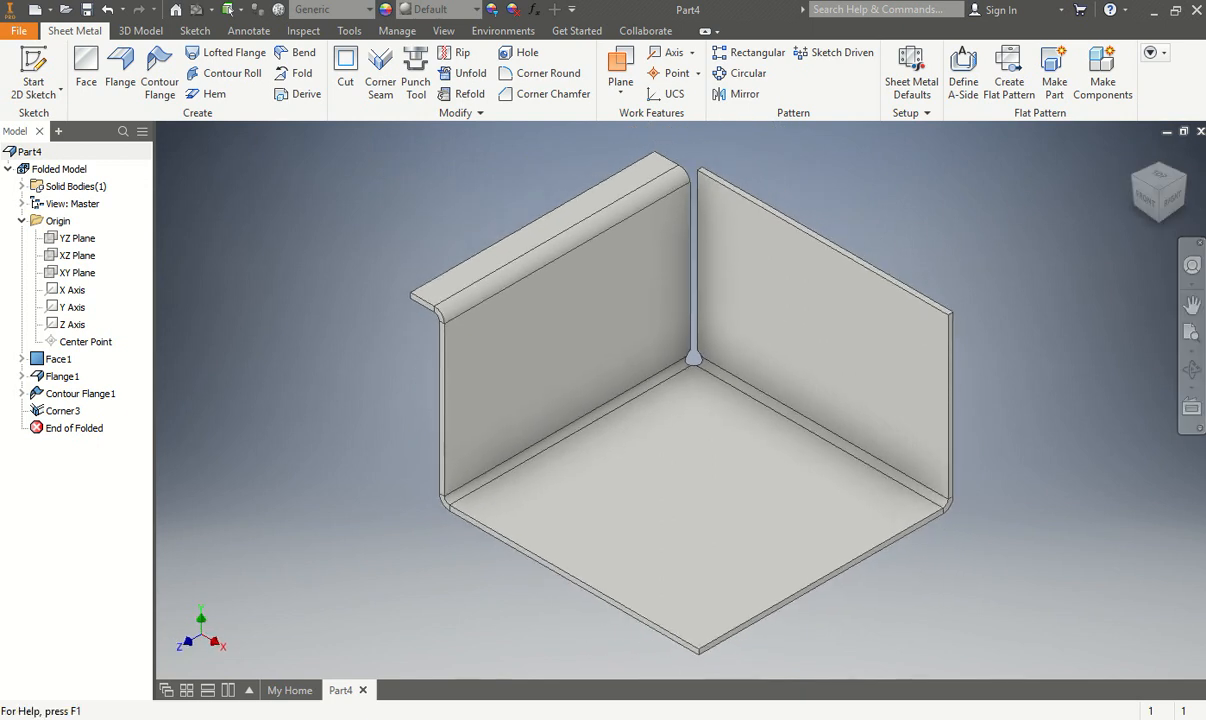
{"action": "left_click", "coordinate": [24, 32]}
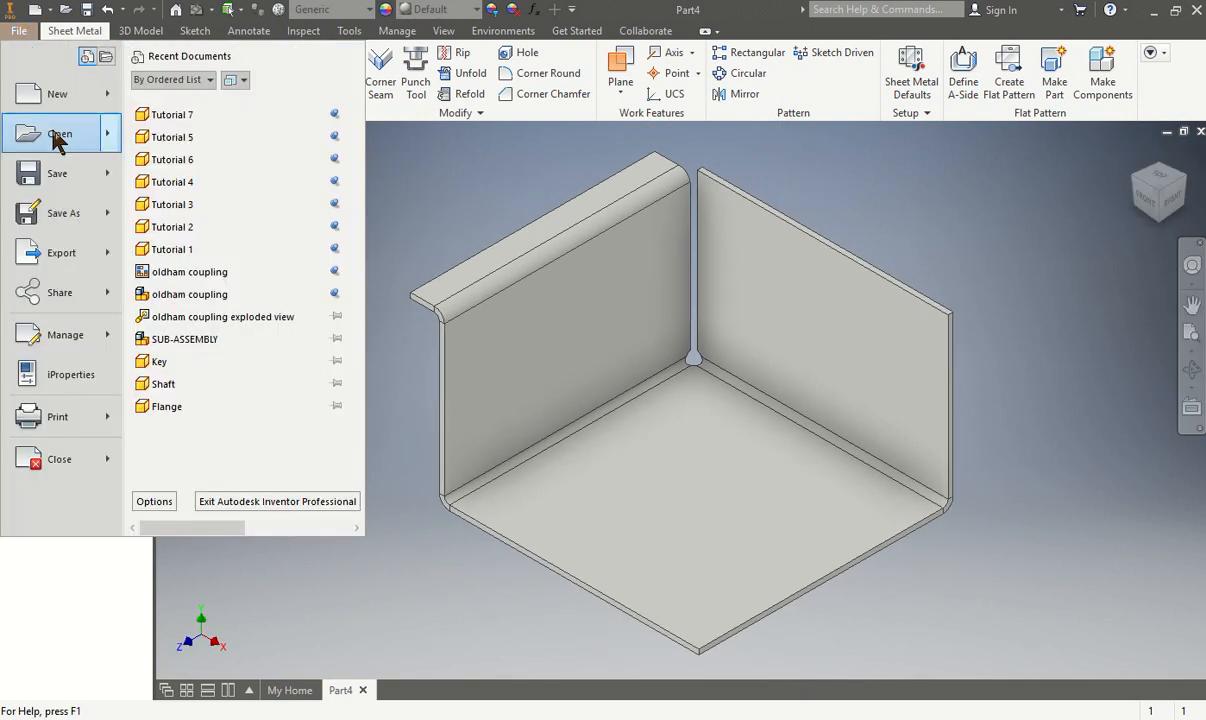
{"action": "left_click", "coordinate": [62, 214]}
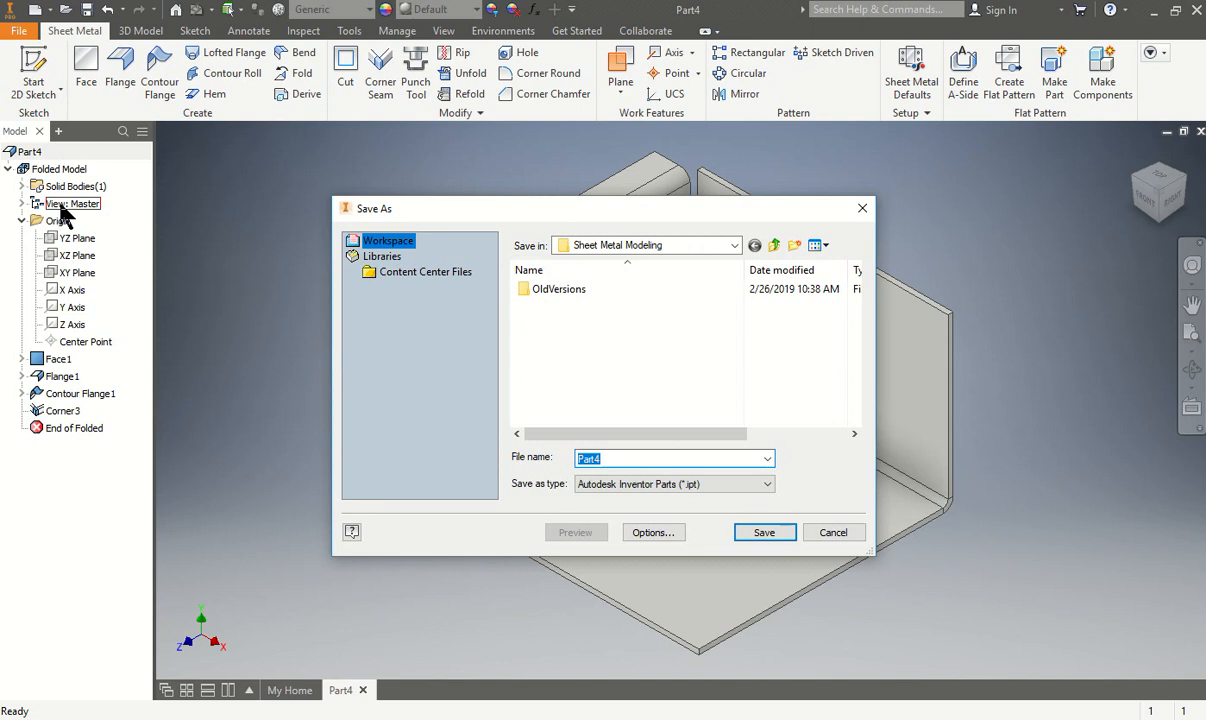
{"action": "type", "text": "Tutorial "}
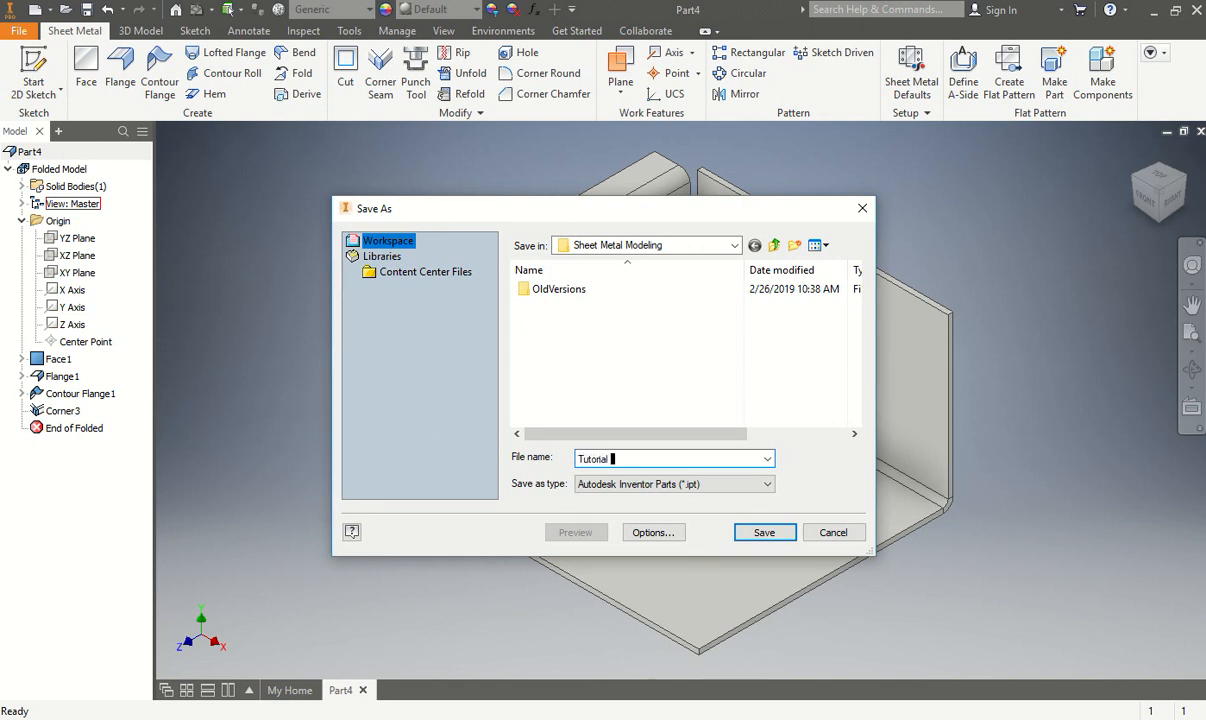
{"action": "type", "text": "1"}
{"action": "left_click", "coordinate": [762, 532]}
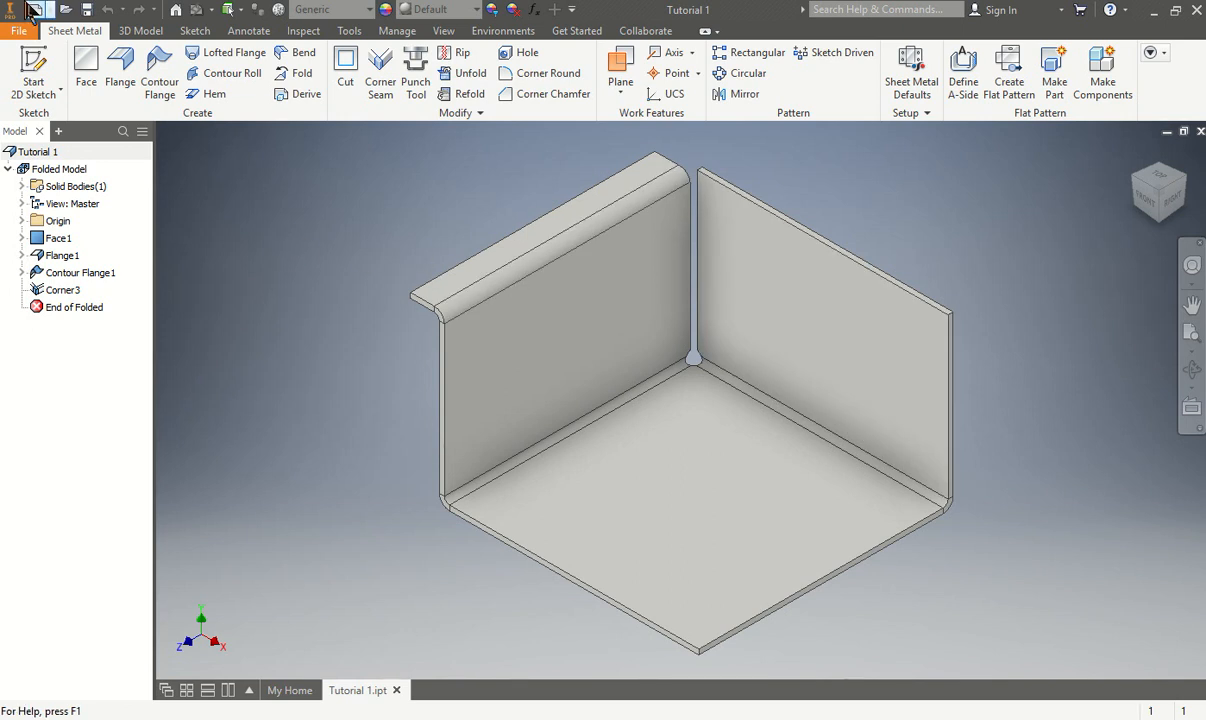
Create a new part from the Sheet Metal.ipt template
{"action": "left_click", "coordinate": [46, 12]}
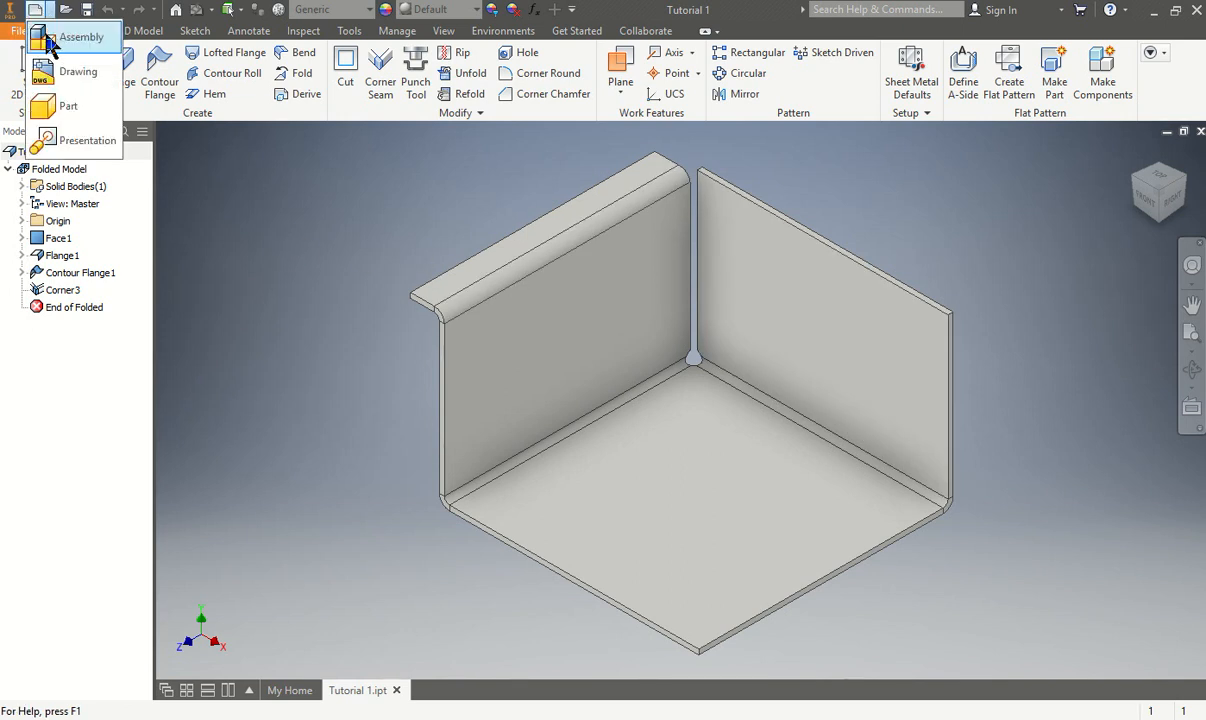
{"action": "left_click", "coordinate": [73, 97]}
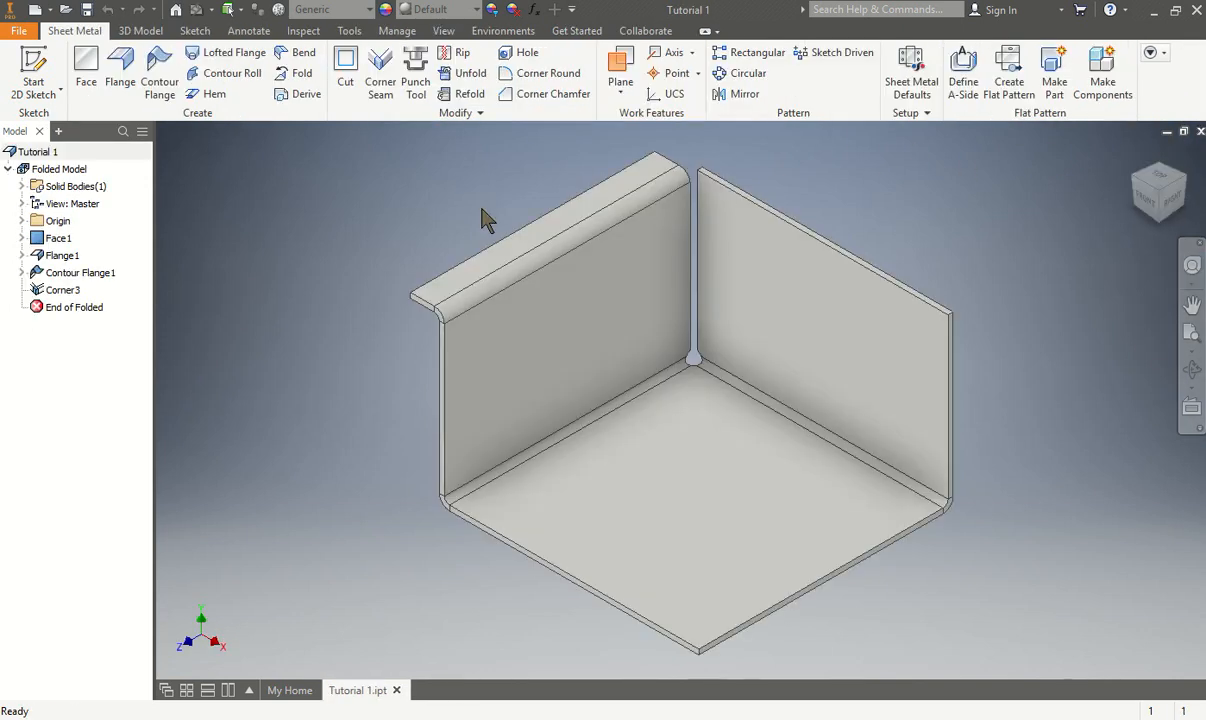
{"action": "left_click", "coordinate": [18, 27]}
{"action": "left_click", "coordinate": [30, 91]}
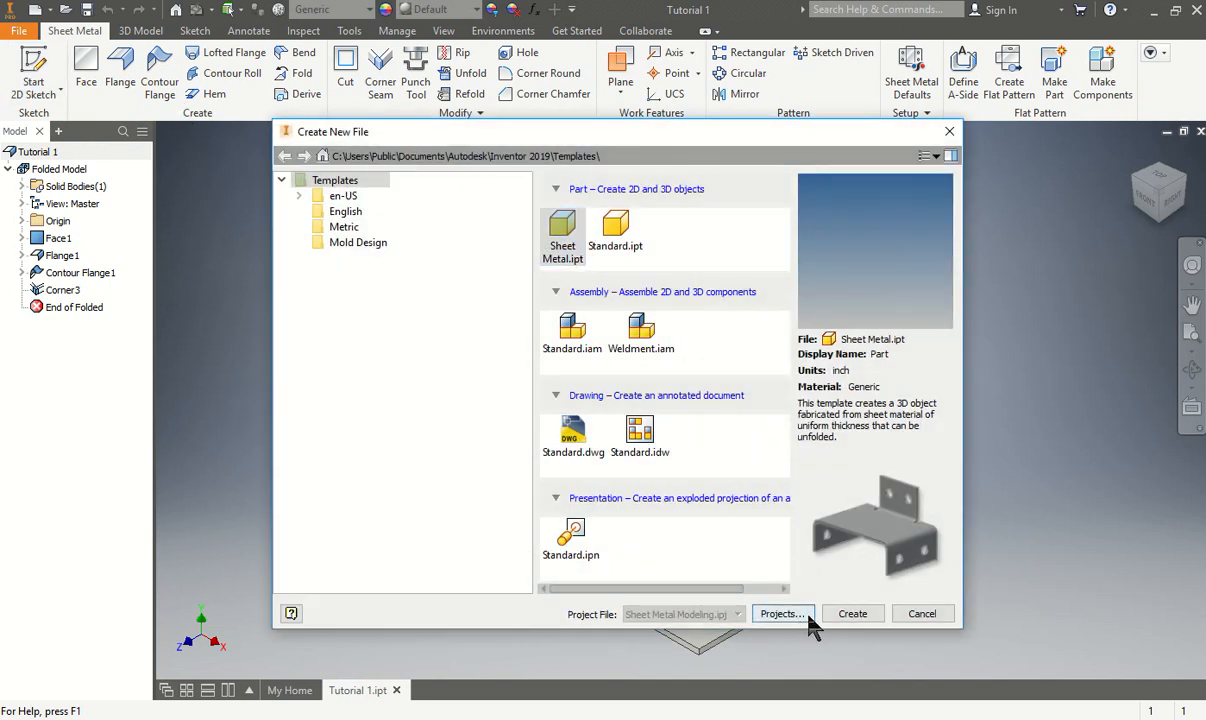
{"action": "left_click", "coordinate": [853, 614]}
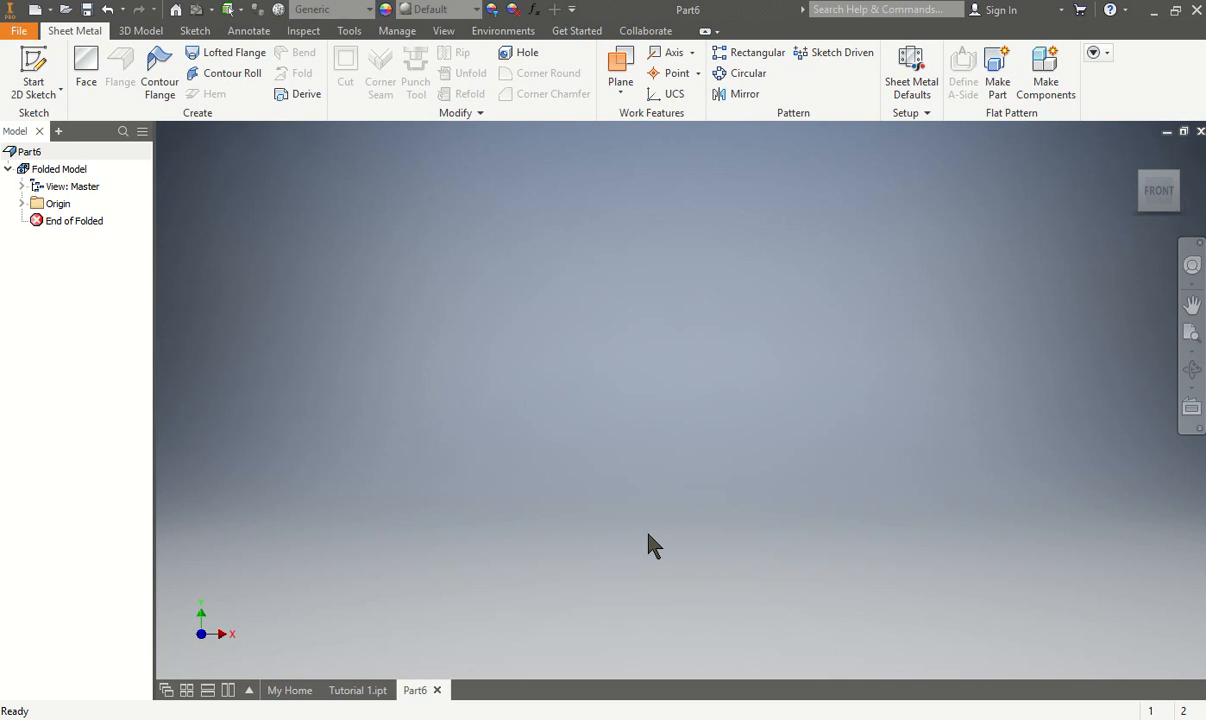
Sketch a 4 in by 4 in rectangle centred on the origin on the XZ plane and finish the sketch
{"action": "left_click", "coordinate": [33, 62]}
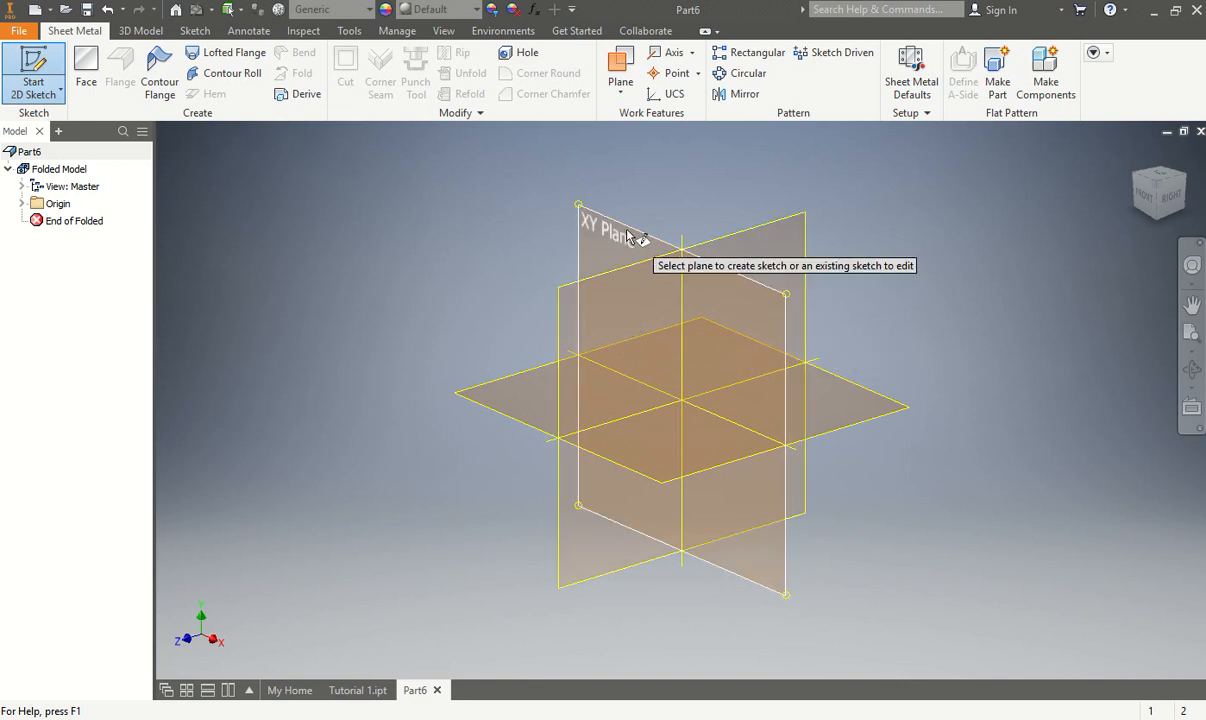
{"action": "left_click", "coordinate": [502, 408]}
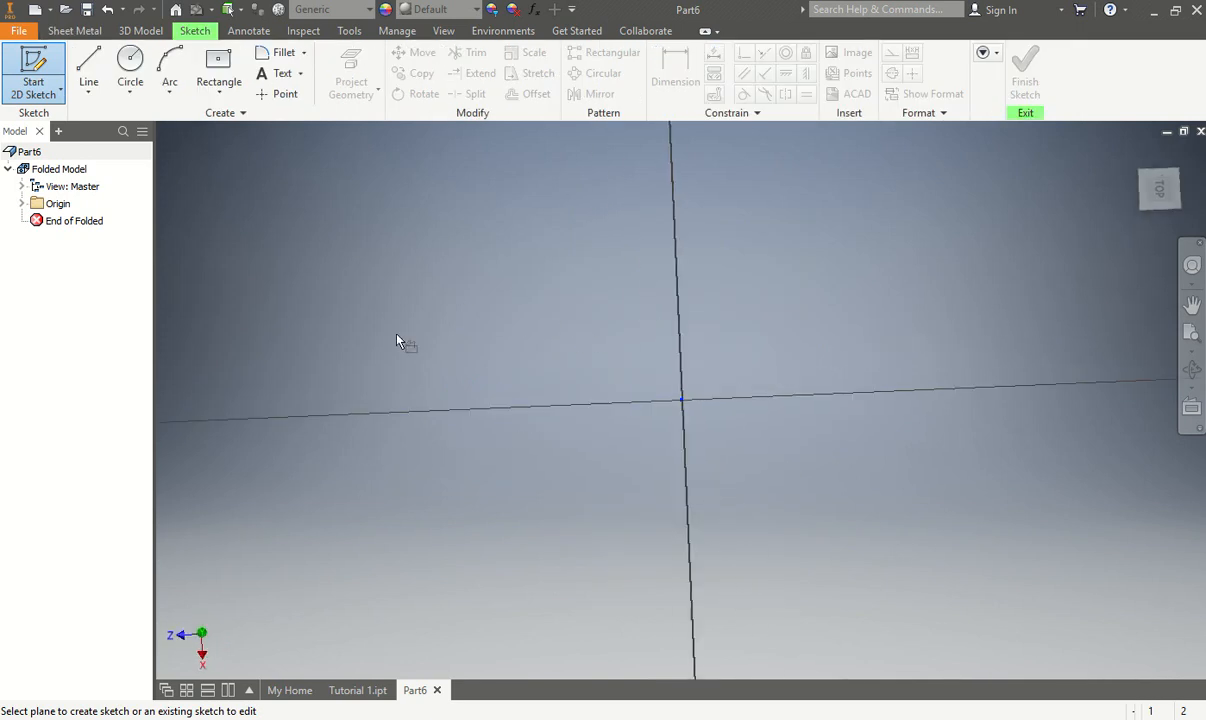
{"action": "left_click", "coordinate": [219, 65]}
{"action": "left_click", "coordinate": [681, 400]}
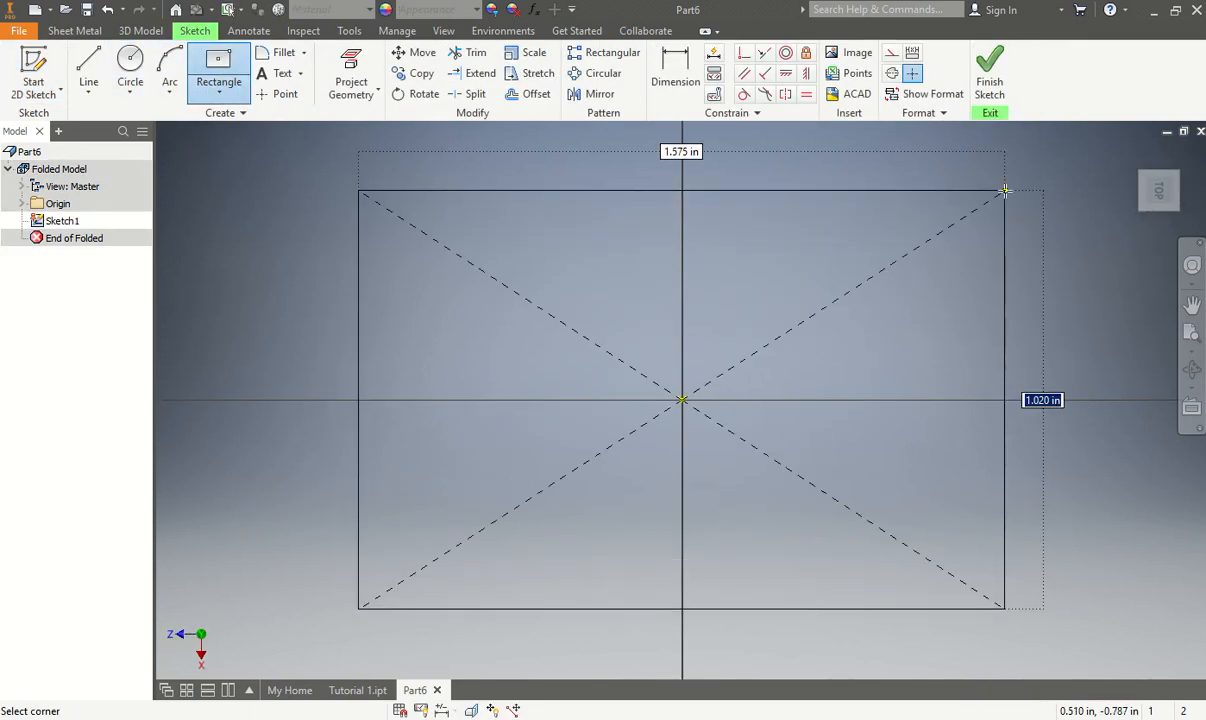
{"action": "type", "text": "4"}
{"action": "key", "text": "Tab"}
{"action": "type", "text": "4"}
{"action": "key", "text": "Tab"}
{"action": "left_click", "coordinate": [993, 304]}
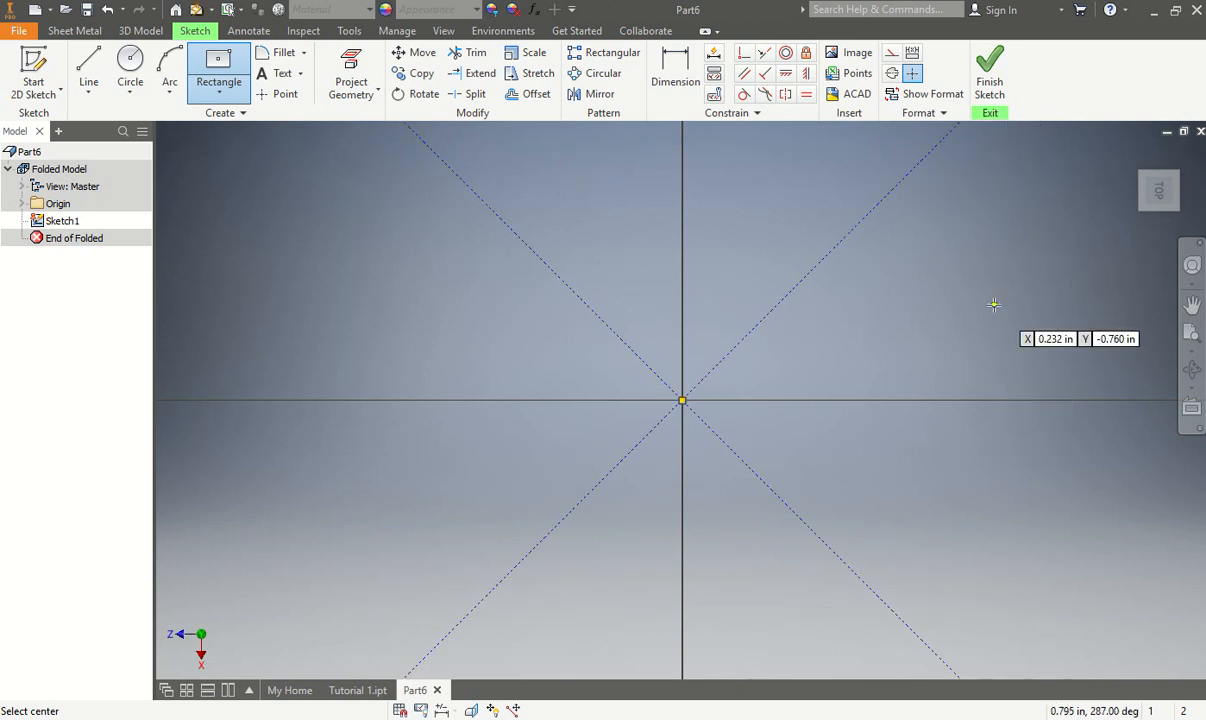
{"action": "scroll", "coordinate": [993, 304], "scroll_direction": "up", "scroll_amount": 5}
{"action": "left_click", "coordinate": [998, 78]}
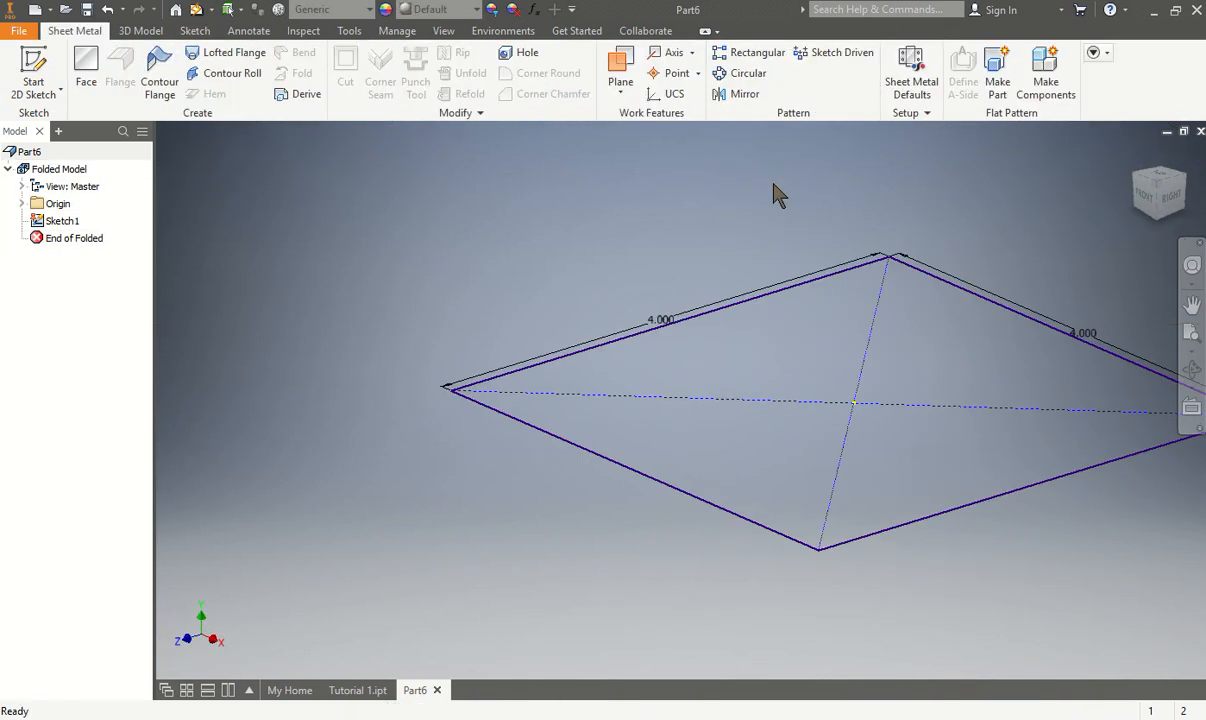
Create a sheet metal face from the 4 in square profile using the default sheet metal rule
{"action": "left_click", "coordinate": [87, 66]}
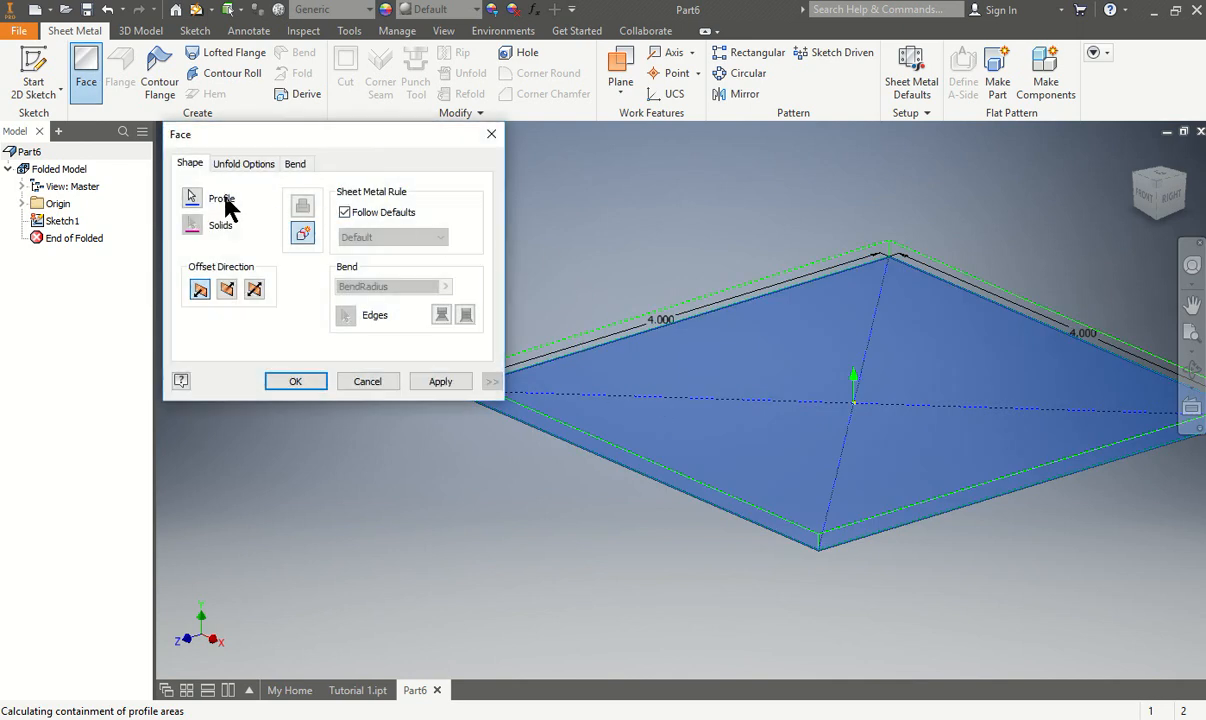
{"action": "left_click", "coordinate": [300, 381]}
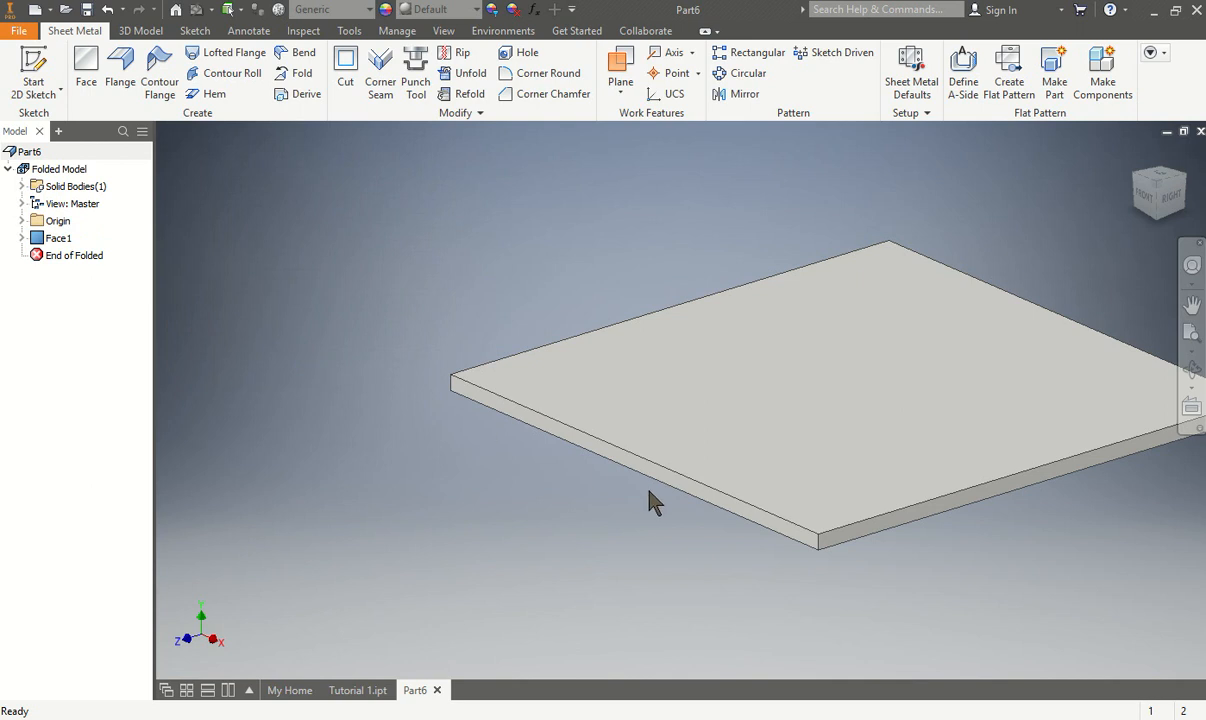
{"action": "middle_click_drag", "start_coordinate": [398, 358], "coordinate": [287, 333]}
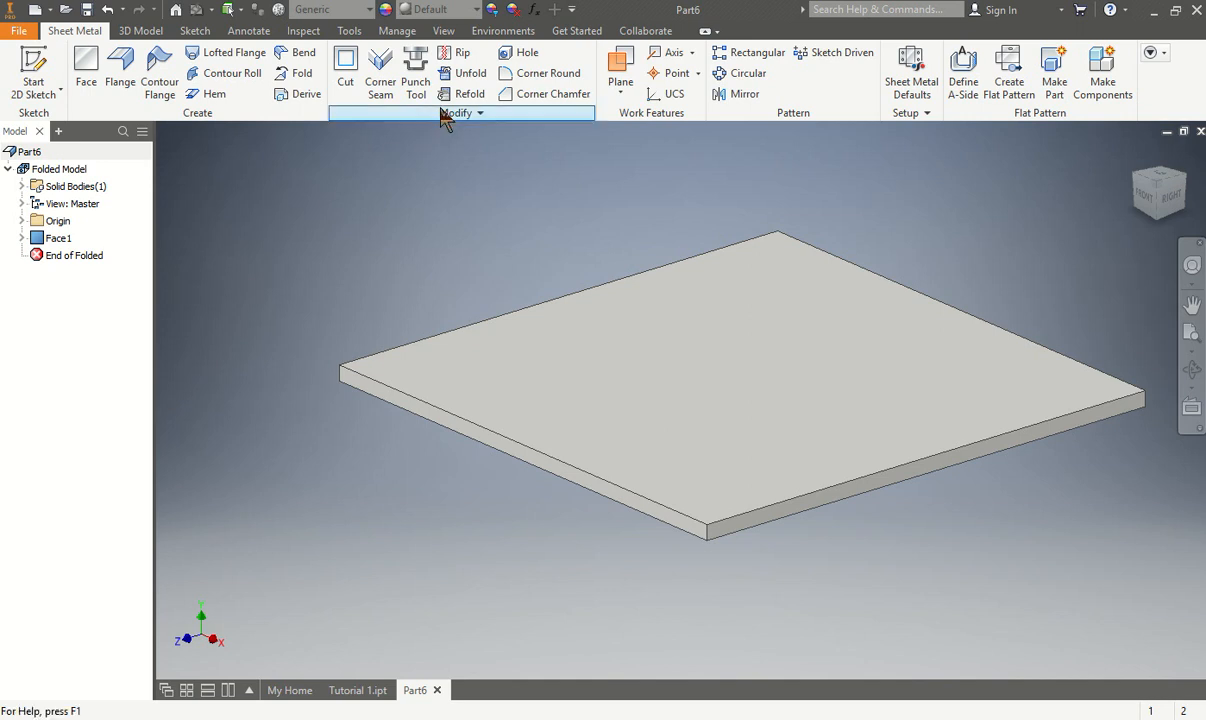
Add a numeric user parameter named Diameter with a value of 0.04 in
{"action": "left_click", "coordinate": [404, 31]}
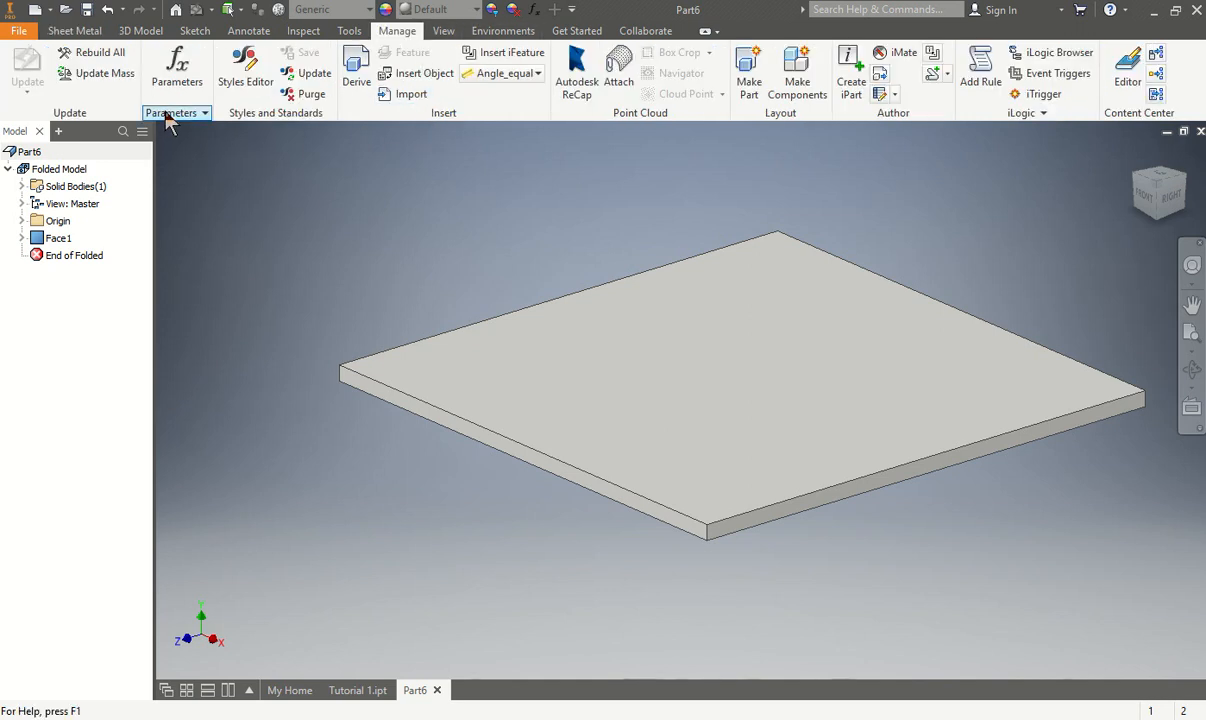
{"action": "left_click", "coordinate": [175, 78]}
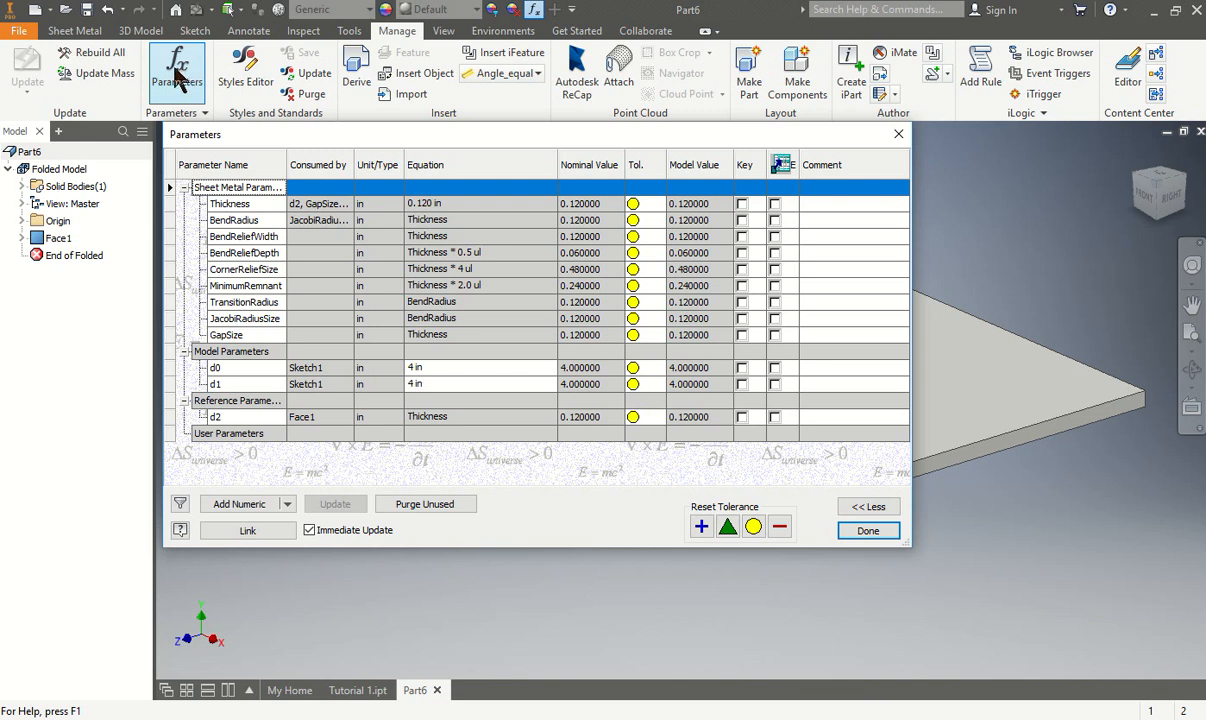
{"action": "left_click", "coordinate": [226, 417]}
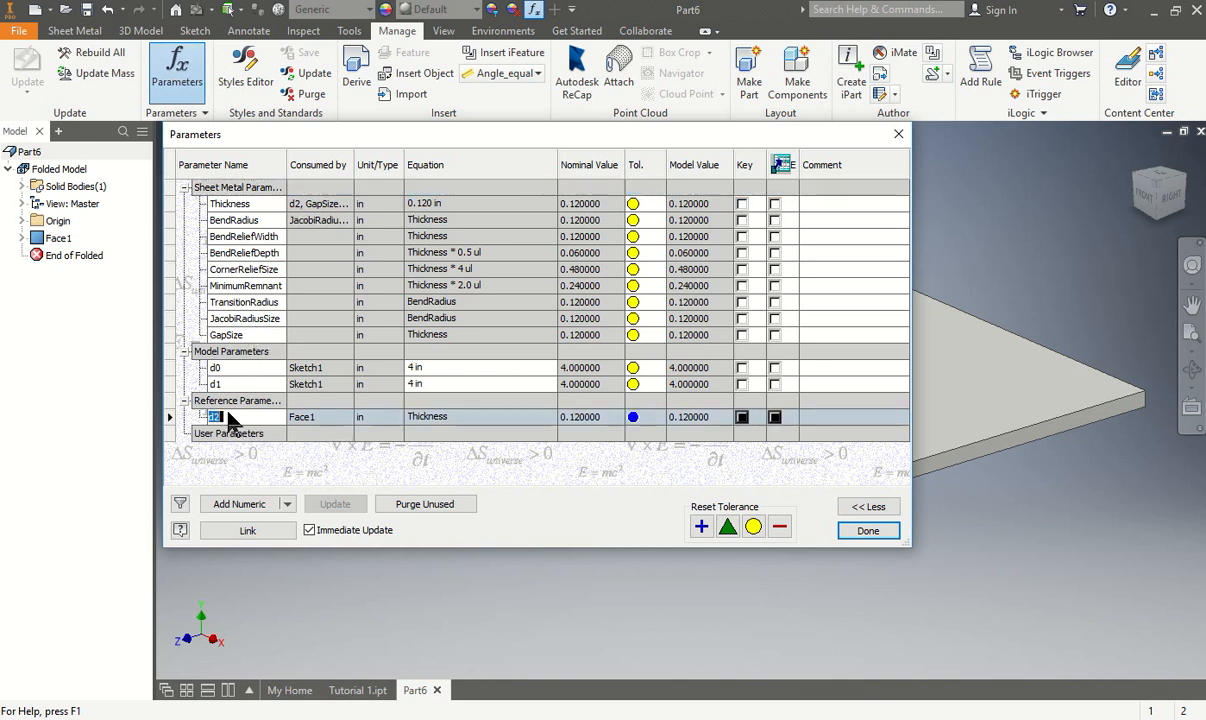
{"action": "left_click", "coordinate": [240, 436]}
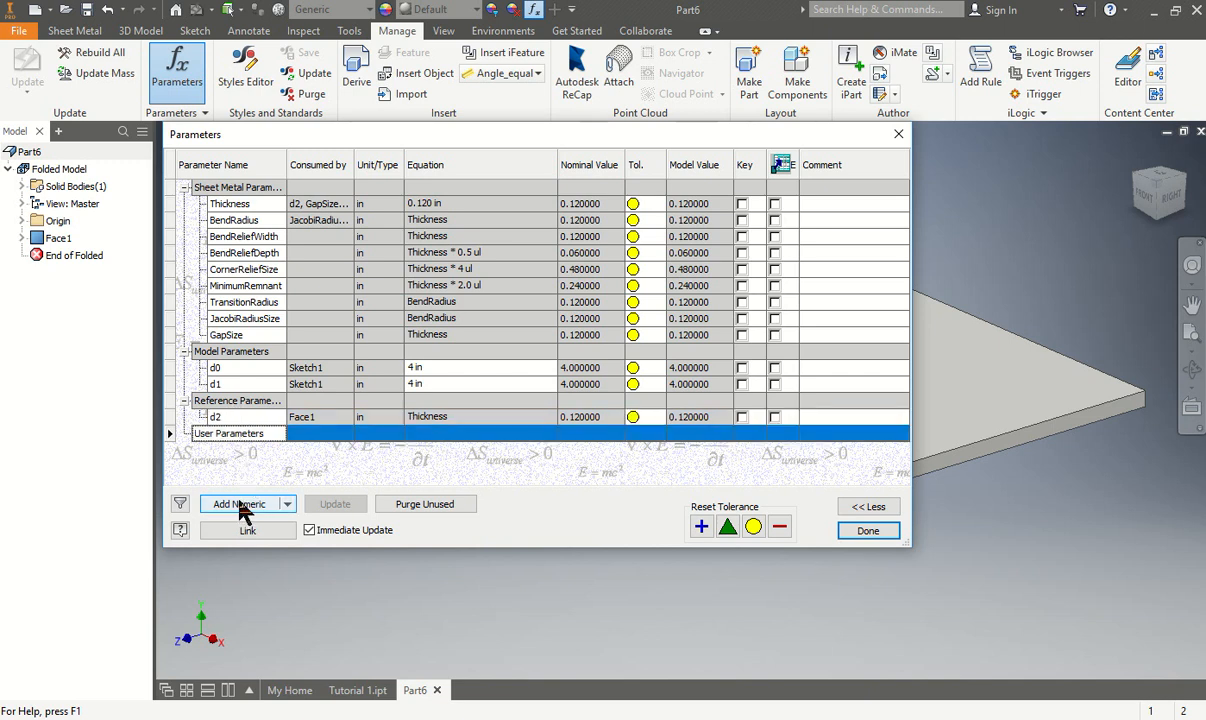
{"action": "left_click", "coordinate": [285, 504]}
{"action": "left_click", "coordinate": [252, 506]}
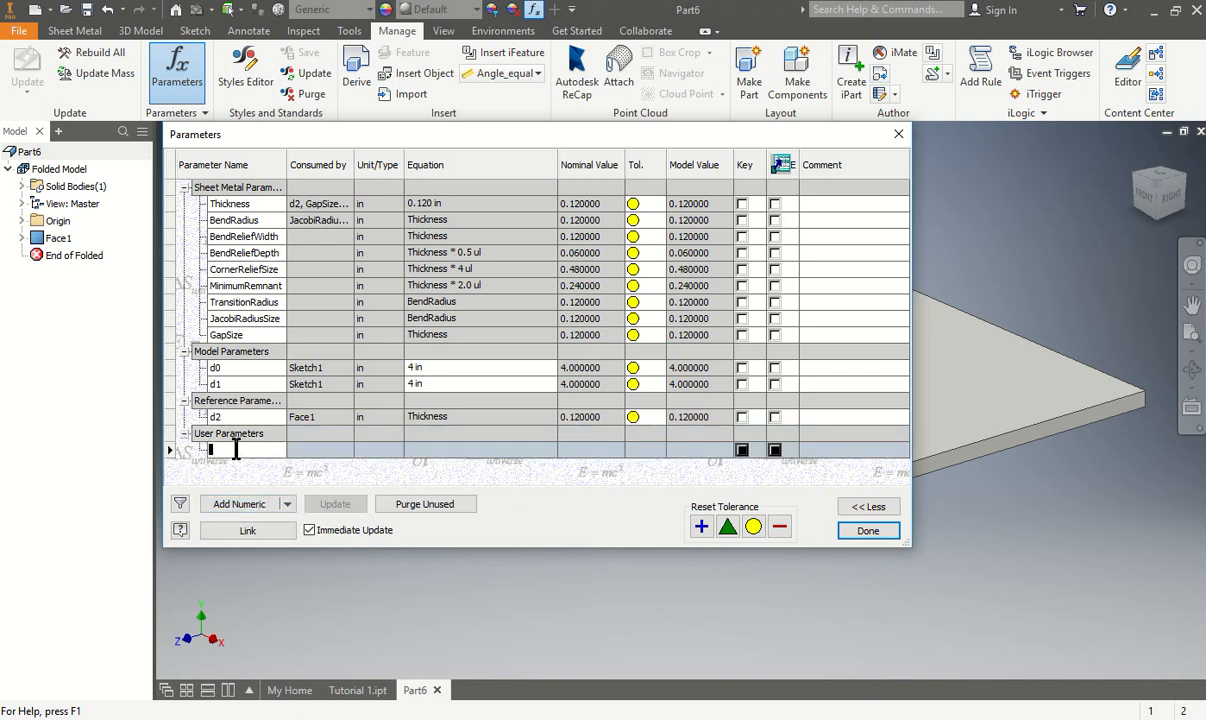
{"action": "type", "text": "Diameter"}
{"action": "left_click", "coordinate": [331, 449]}
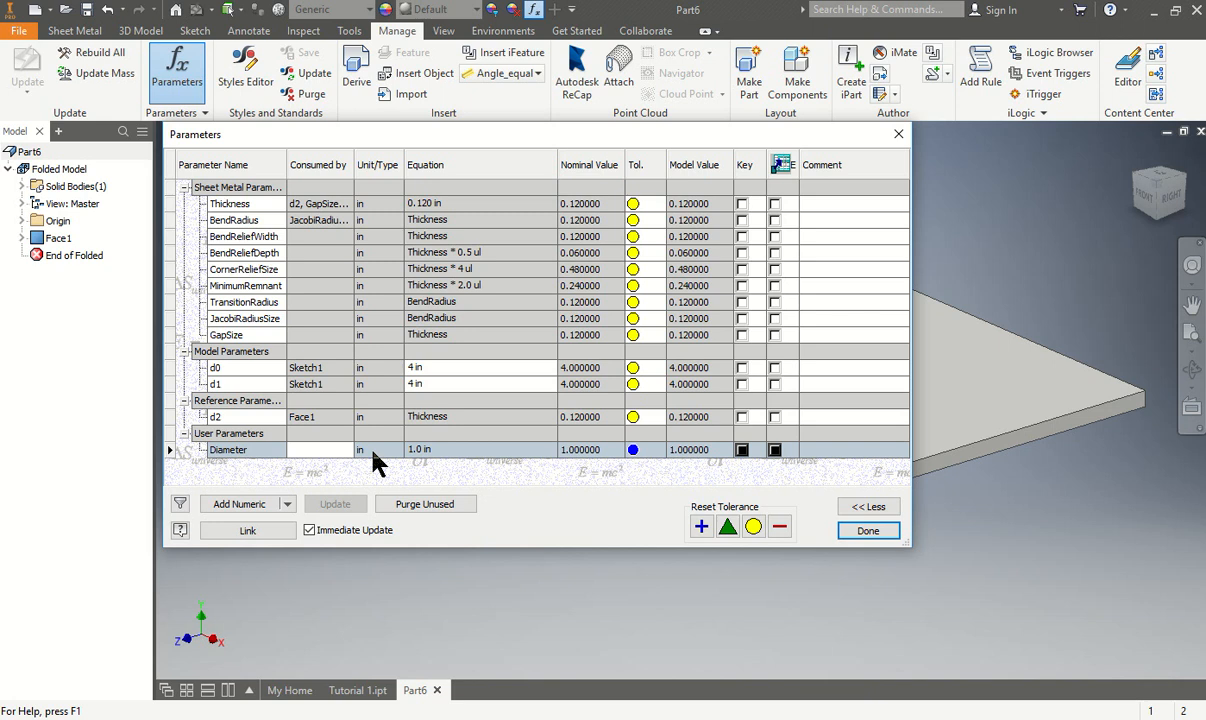
{"action": "left_click", "coordinate": [420, 449]}
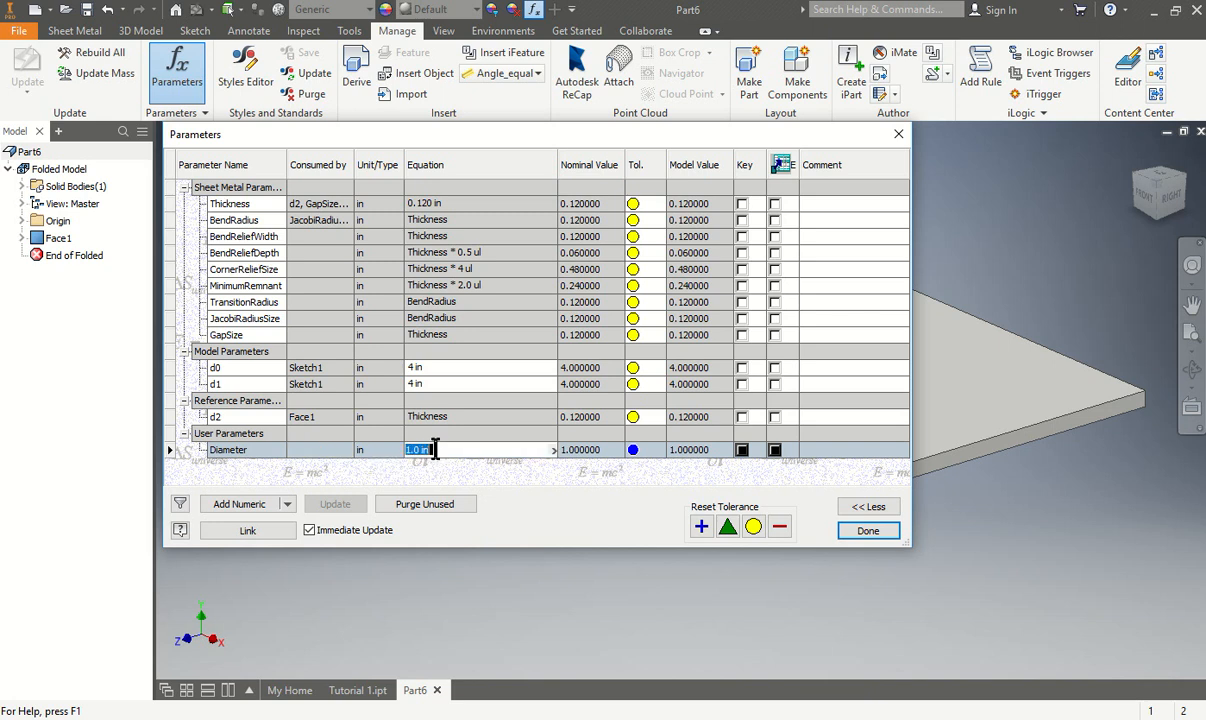
{"action": "type", "text": "0.04"}
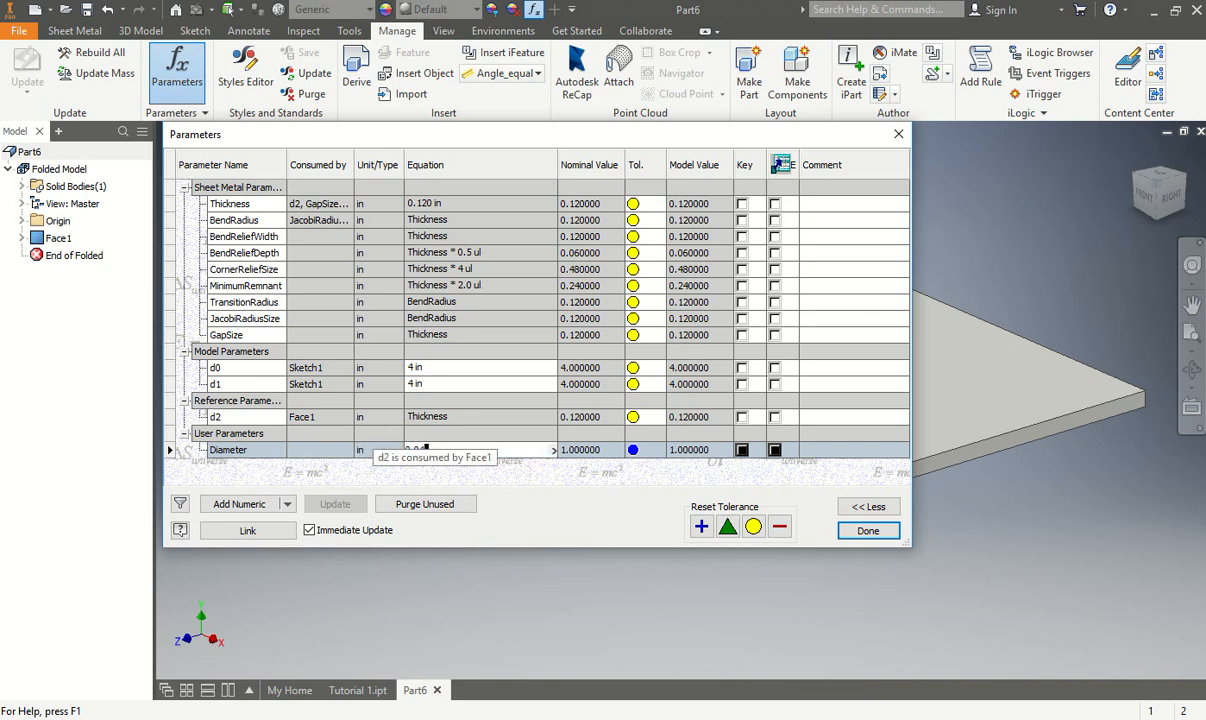
Add a second numeric user parameter named Lenght with a value of .12 in and finish editing the parameters
{"action": "left_click", "coordinate": [240, 503]}
{"action": "type", "text": "Lenght"}
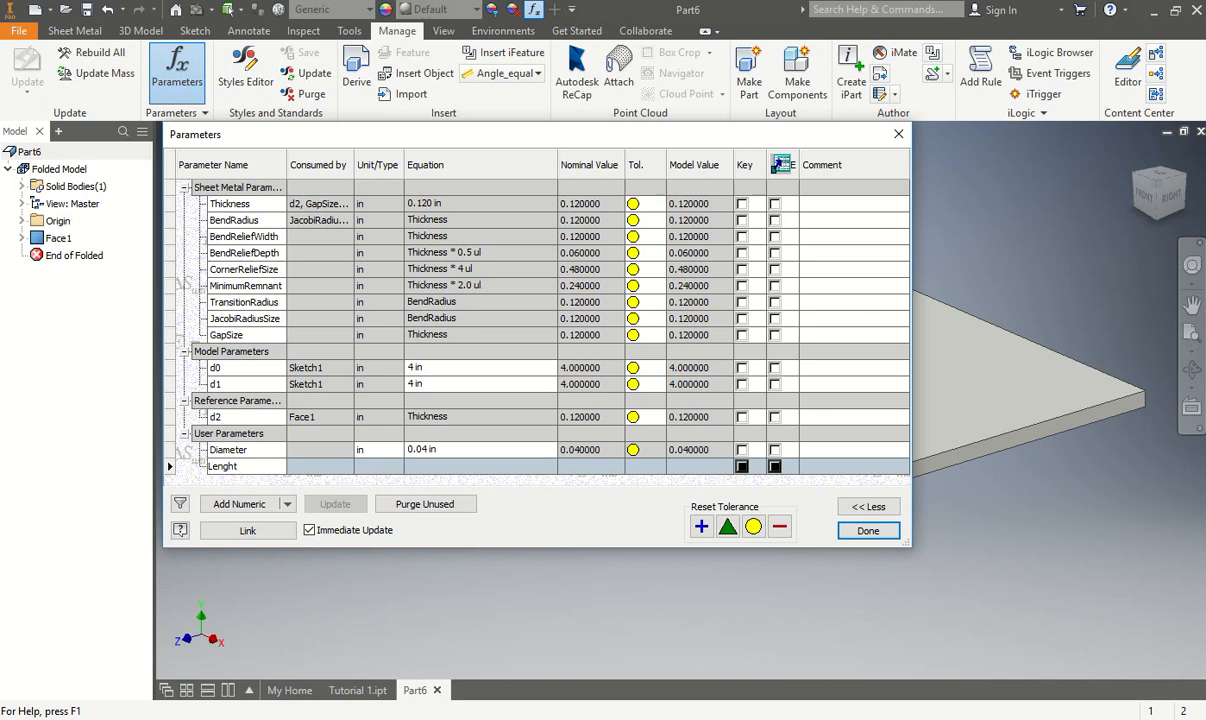
{"action": "left_click", "coordinate": [385, 466]}
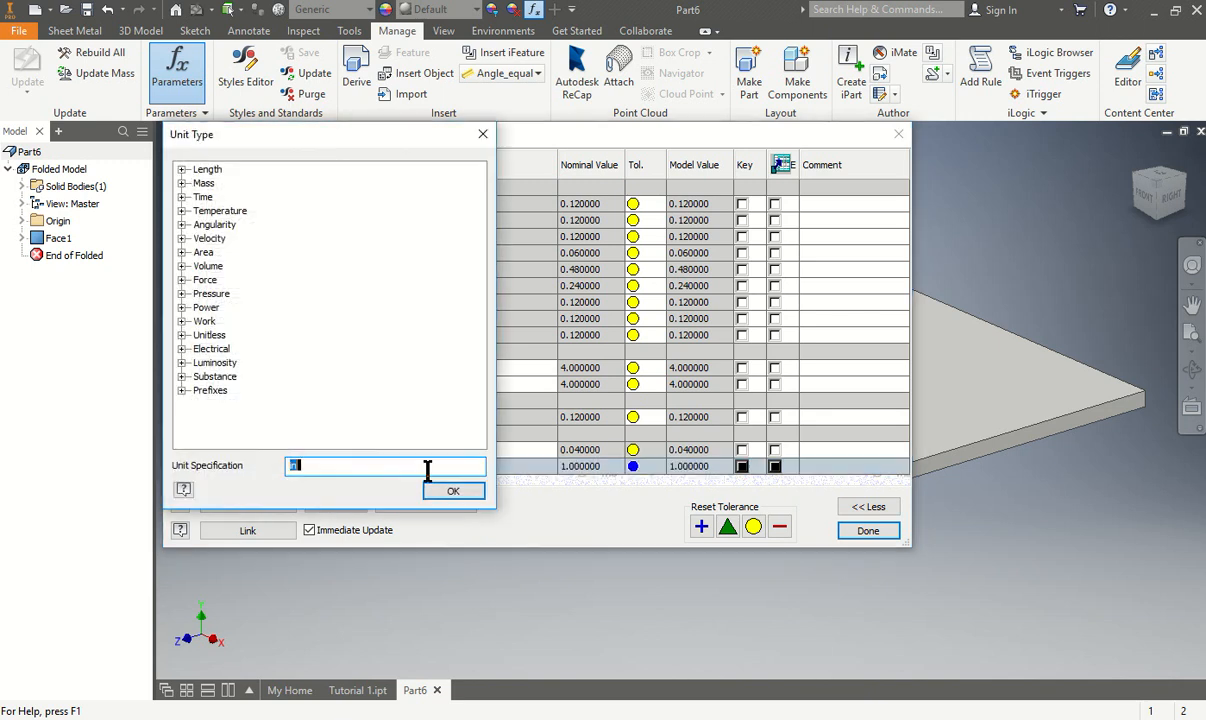
{"action": "left_click", "coordinate": [483, 134]}
{"action": "left_click", "coordinate": [462, 467]}
{"action": "type", "text": ".12"}
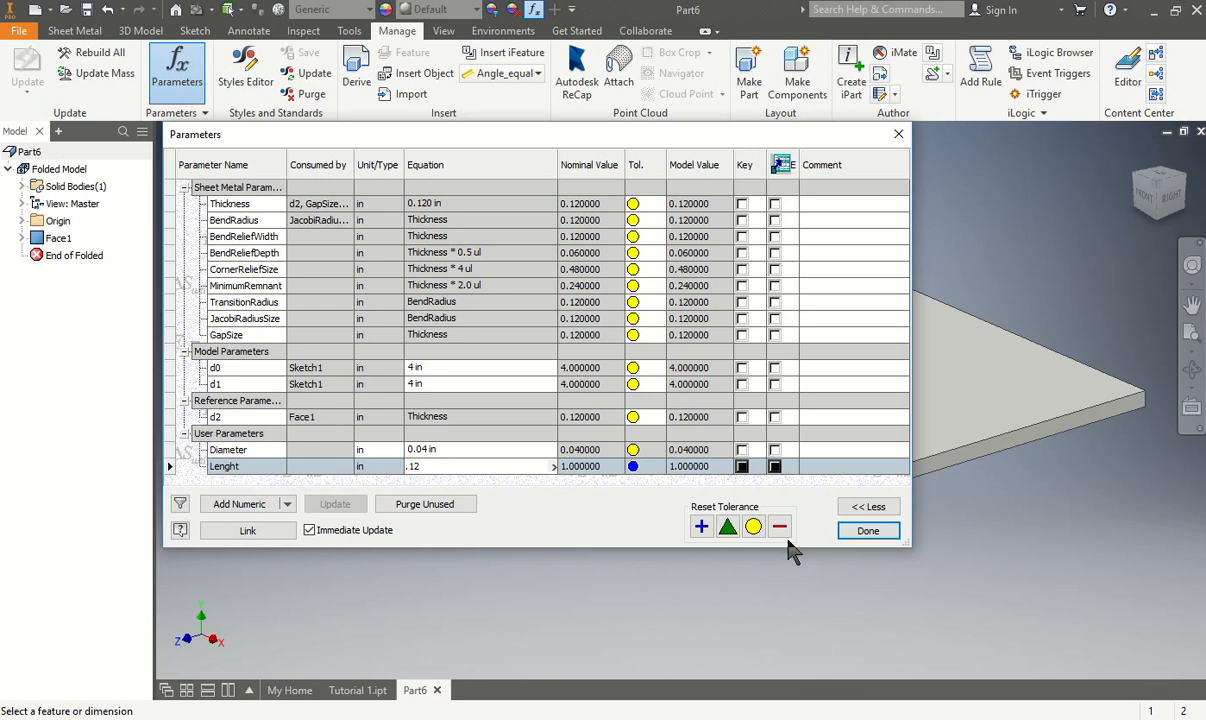
{"action": "left_click", "coordinate": [856, 533]}
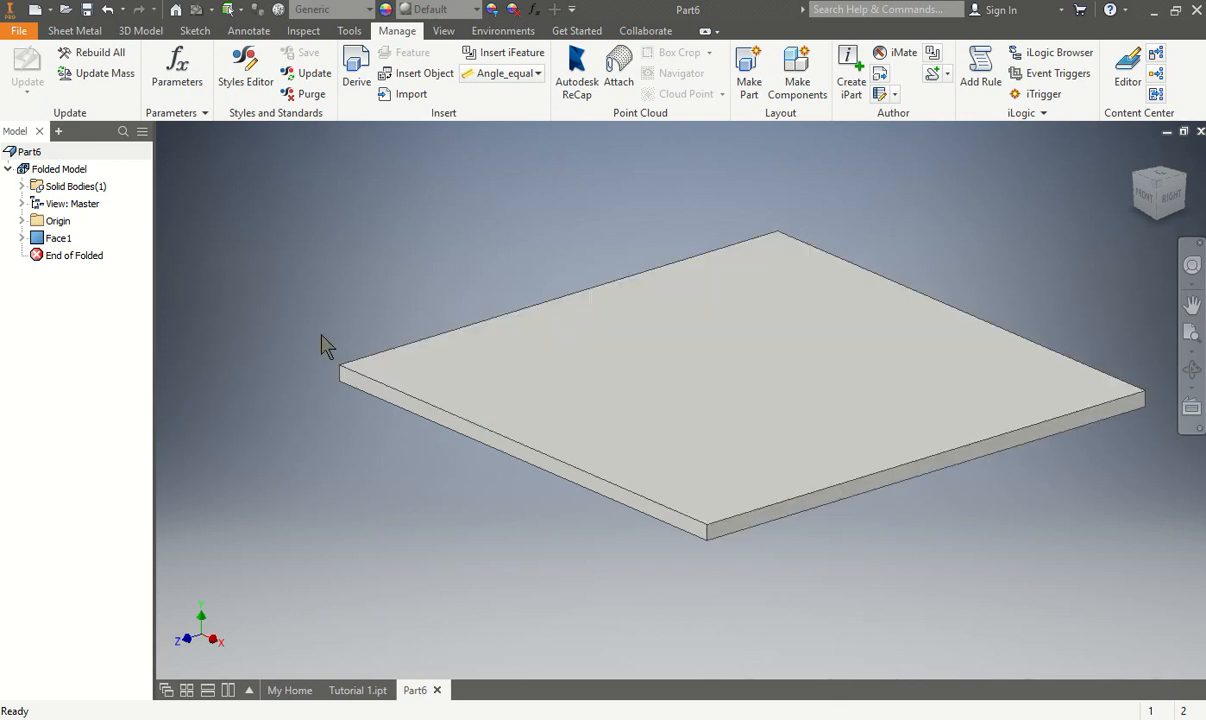
On the plate's upper face, sketch a horizontal center point slot at the origin, about 1.74 in between arc centres and 0.44 in wide
{"action": "left_click", "coordinate": [642, 369]}
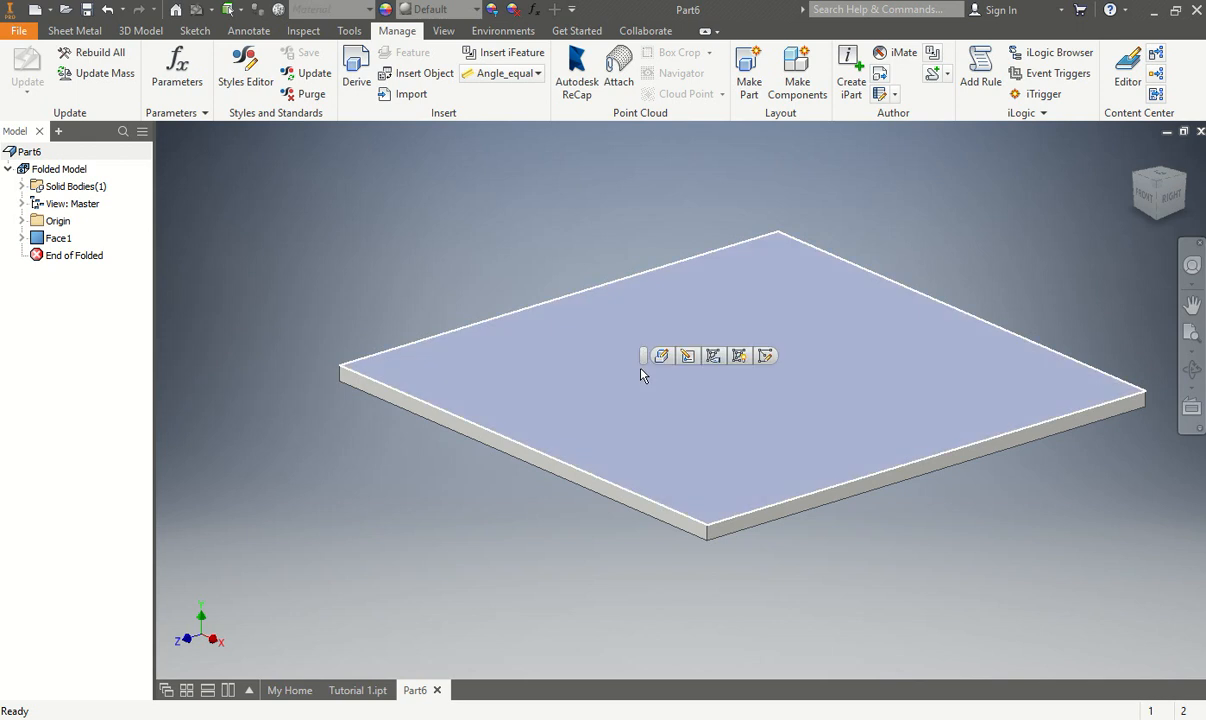
{"action": "left_click", "coordinate": [74, 30]}
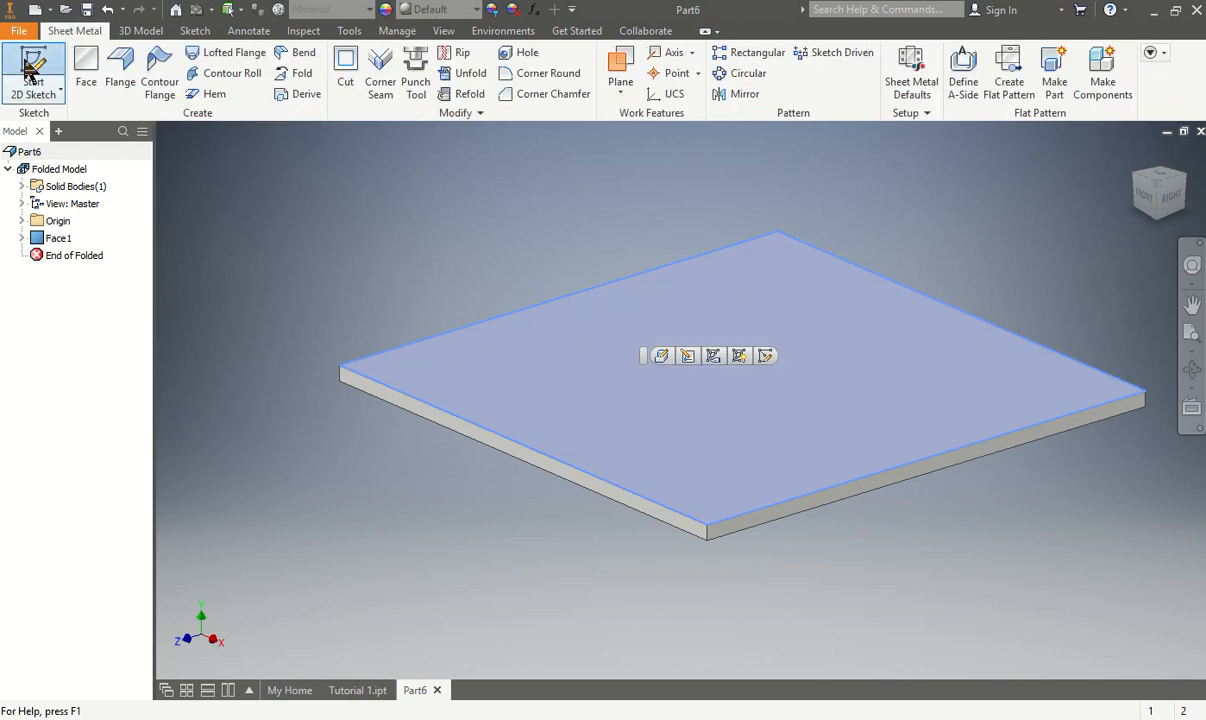
{"action": "left_click", "coordinate": [33, 72]}
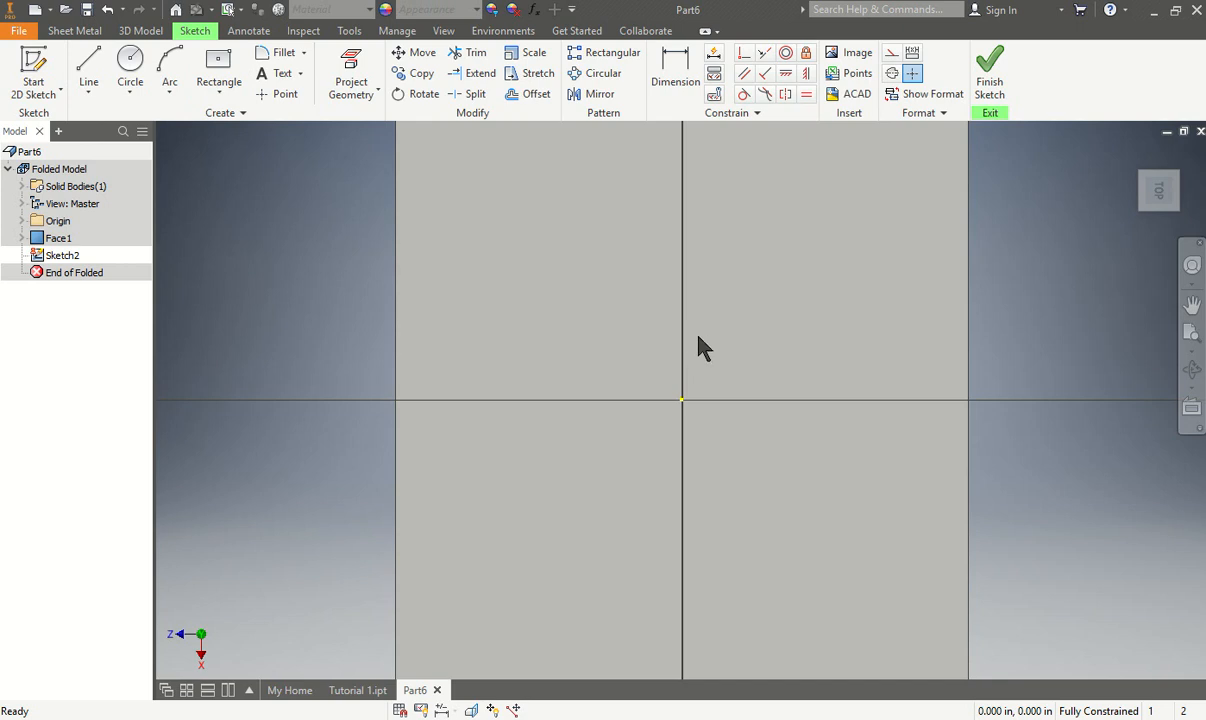
{"action": "left_click", "coordinate": [218, 93]}
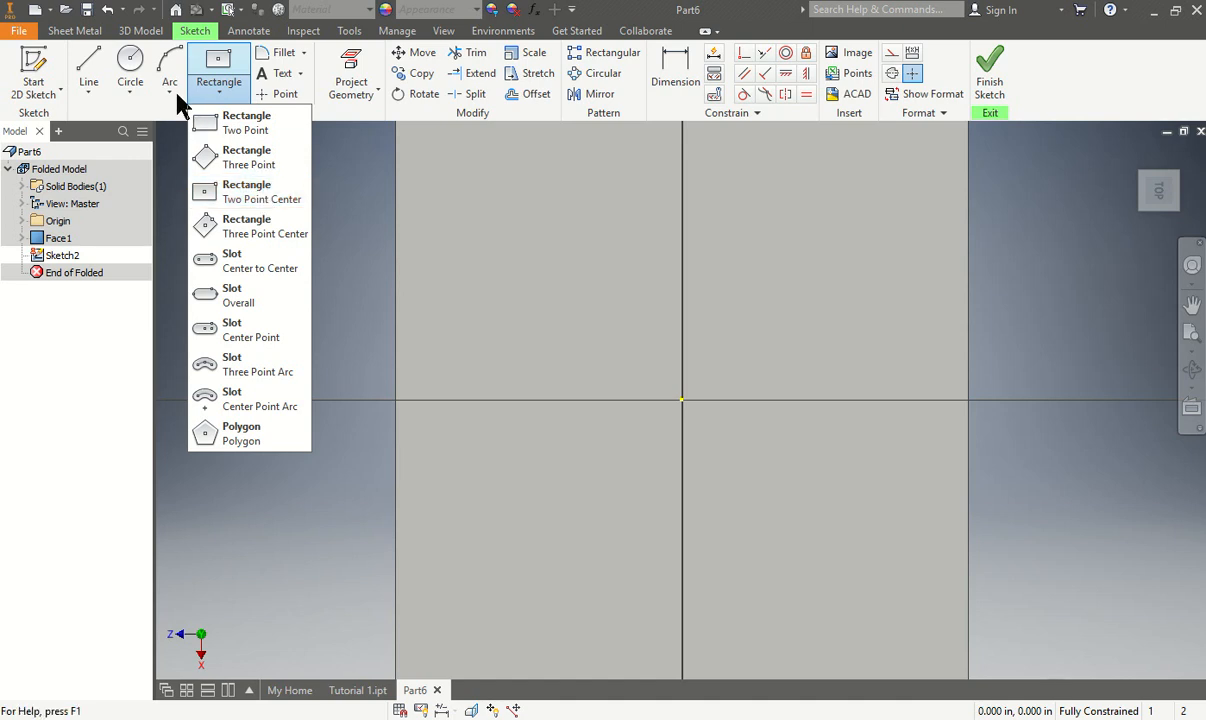
{"action": "left_click", "coordinate": [256, 336]}
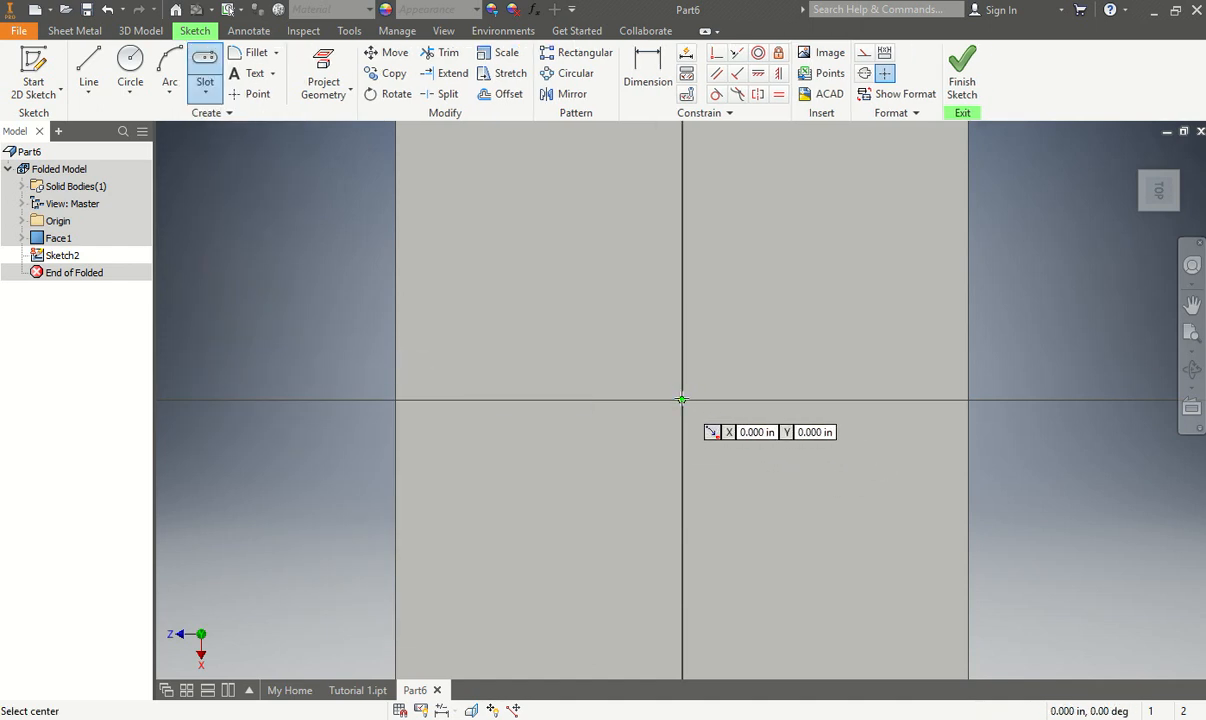
{"action": "left_click", "coordinate": [681, 399]}
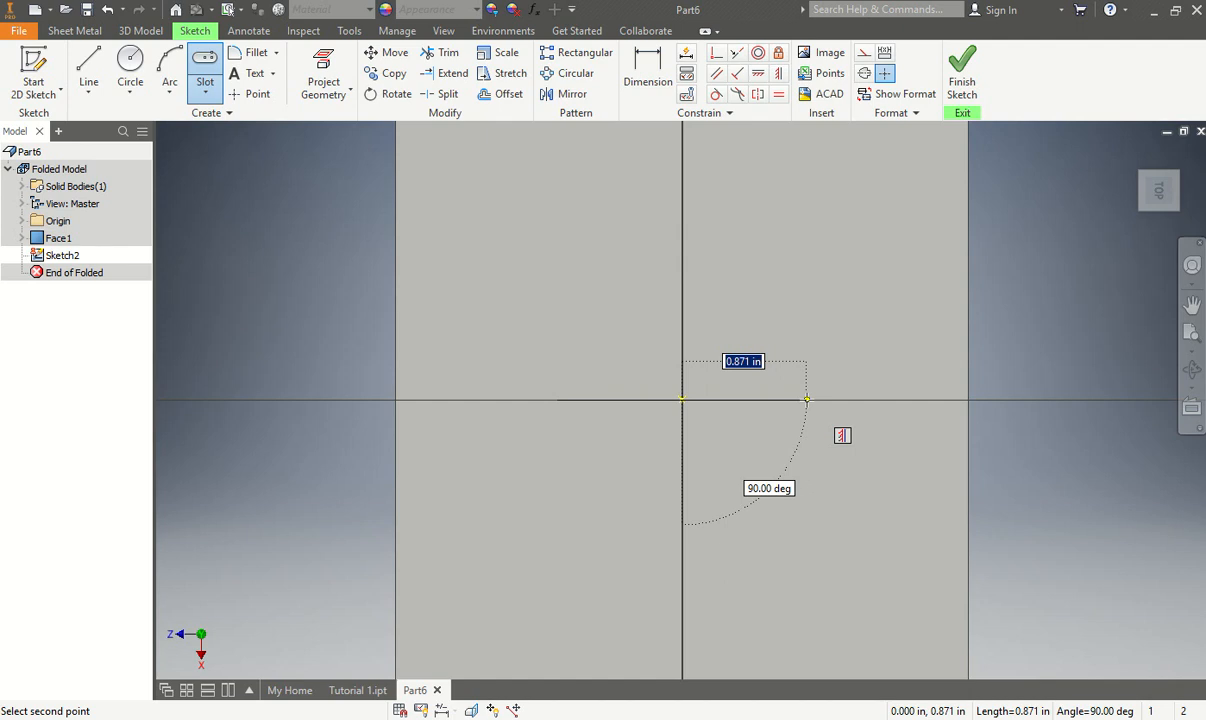
{"action": "left_click", "coordinate": [807, 399]}
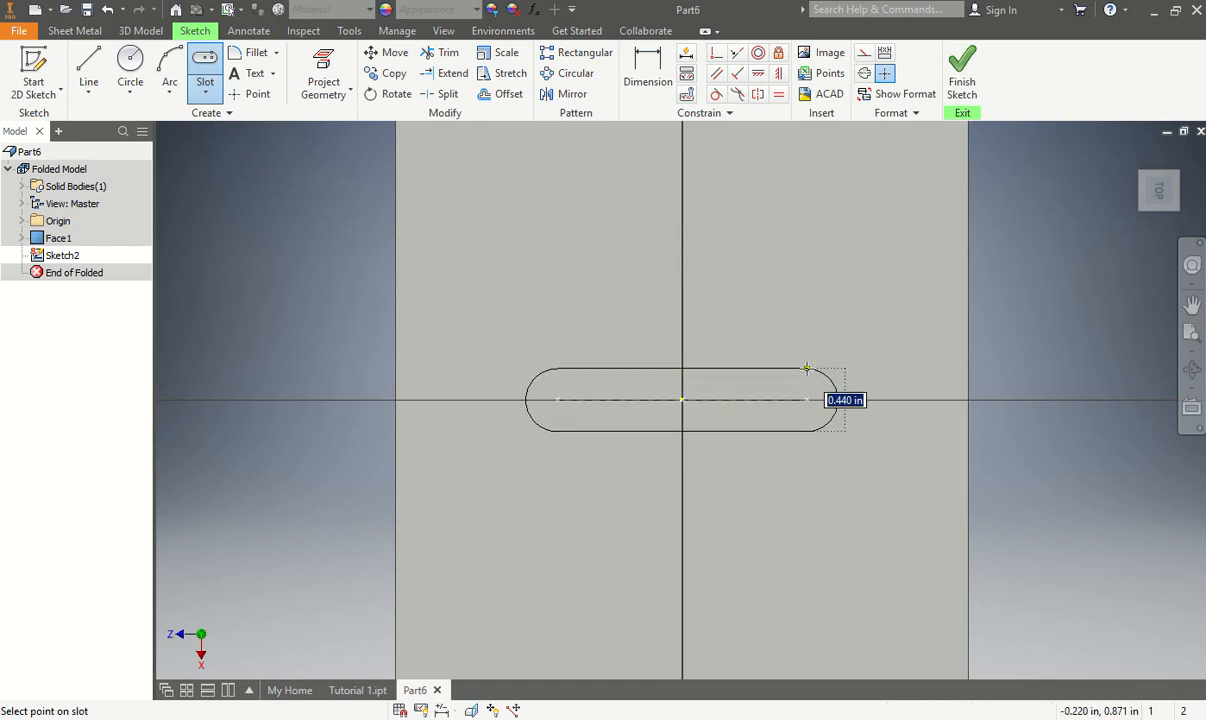
{"action": "left_click", "coordinate": [807, 368]}
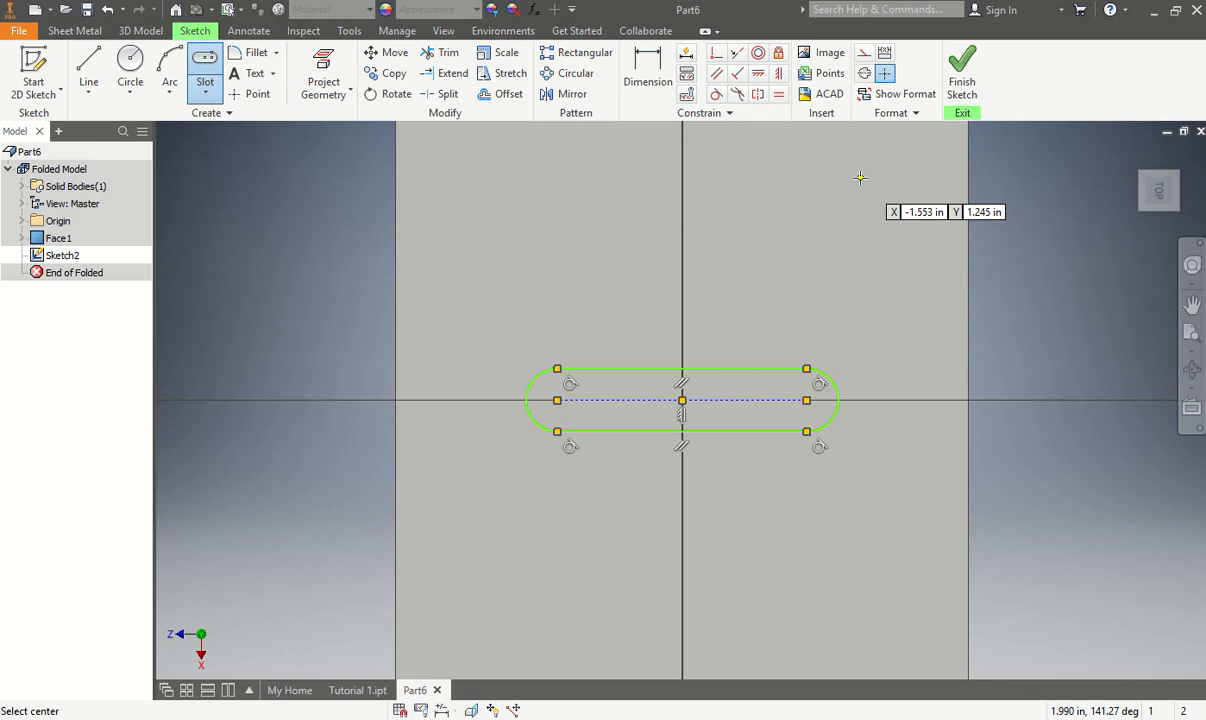
Dimension the distance between the slot's arc centres and link it to the Lenght parameter
{"action": "left_click", "coordinate": [652, 62]}
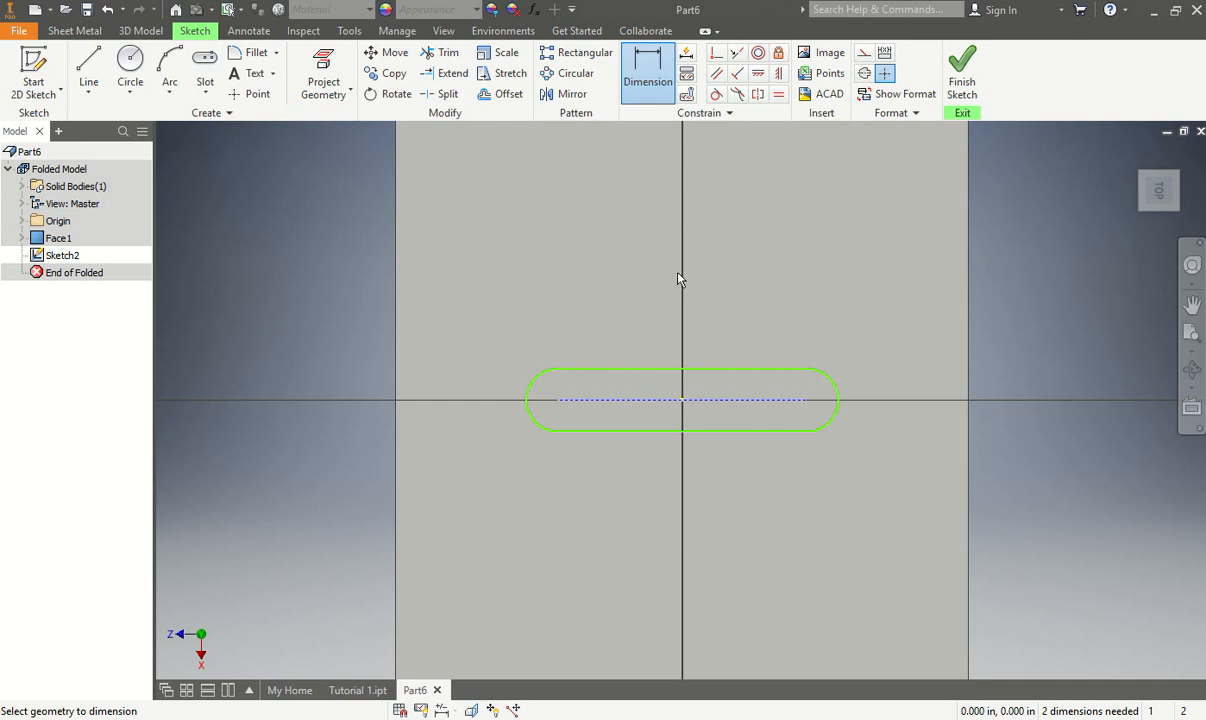
{"action": "left_click", "coordinate": [722, 113]}
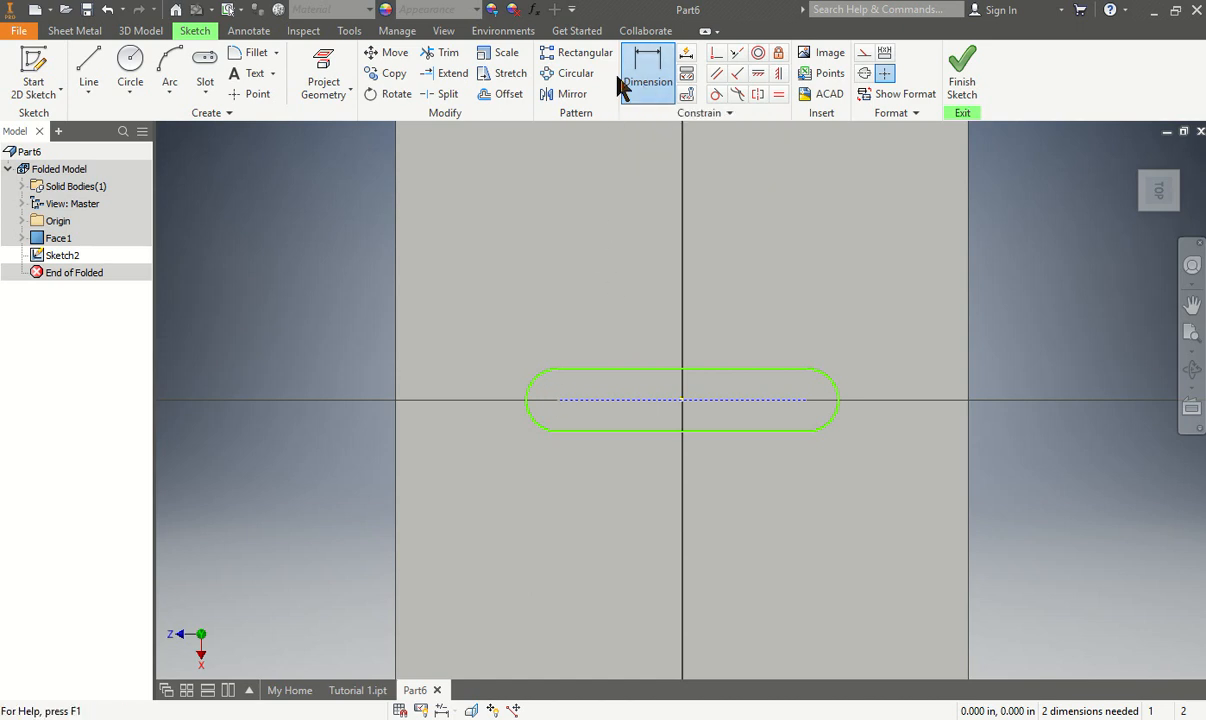
{"action": "left_click", "coordinate": [558, 400]}
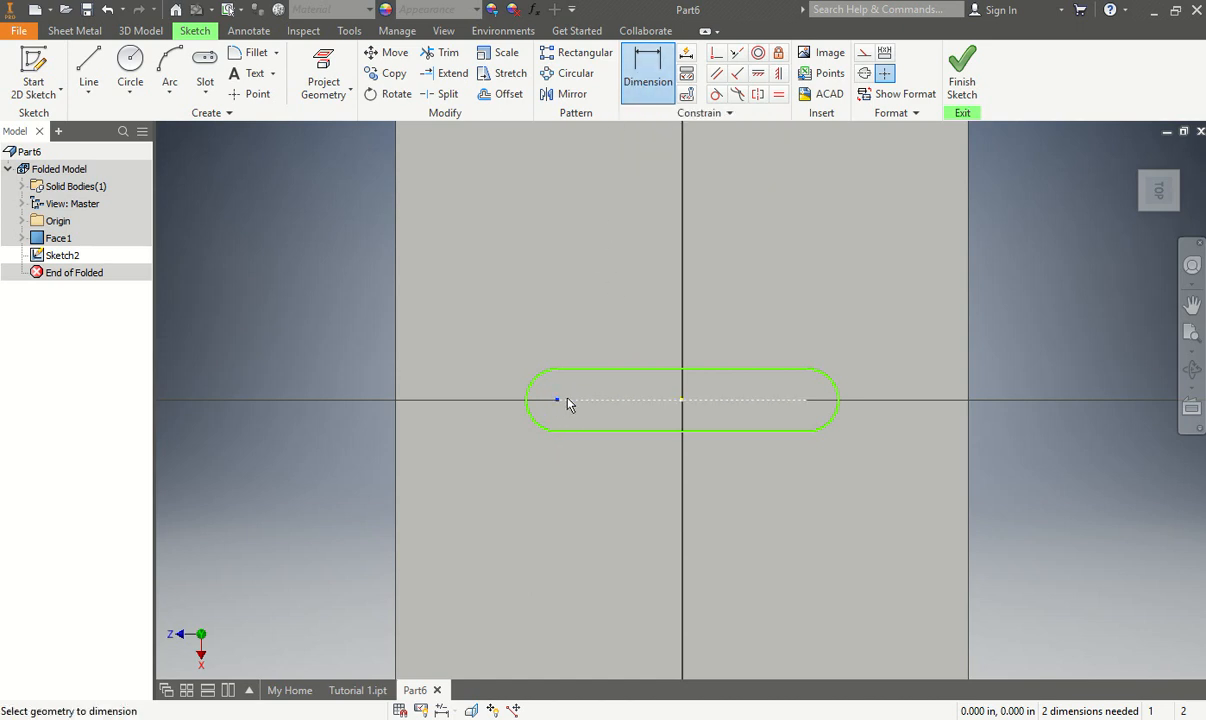
{"action": "left_click", "coordinate": [806, 401]}
{"action": "left_click", "coordinate": [714, 276]}
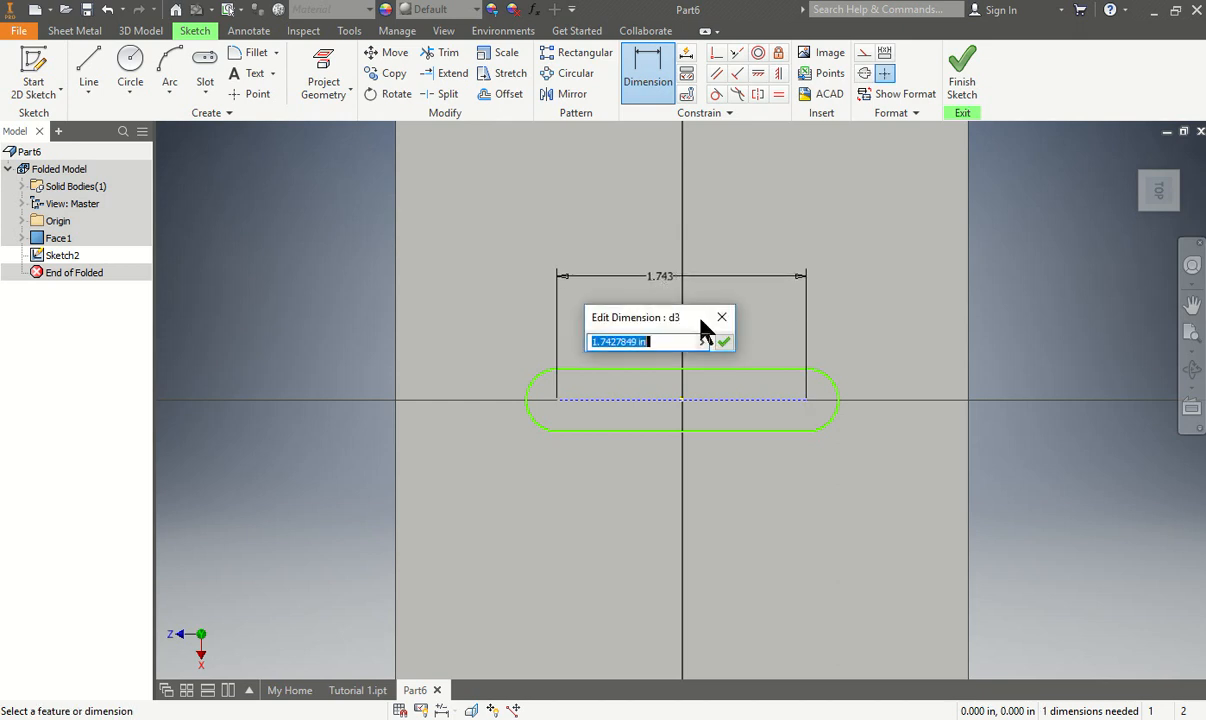
{"action": "left_click", "coordinate": [702, 343]}
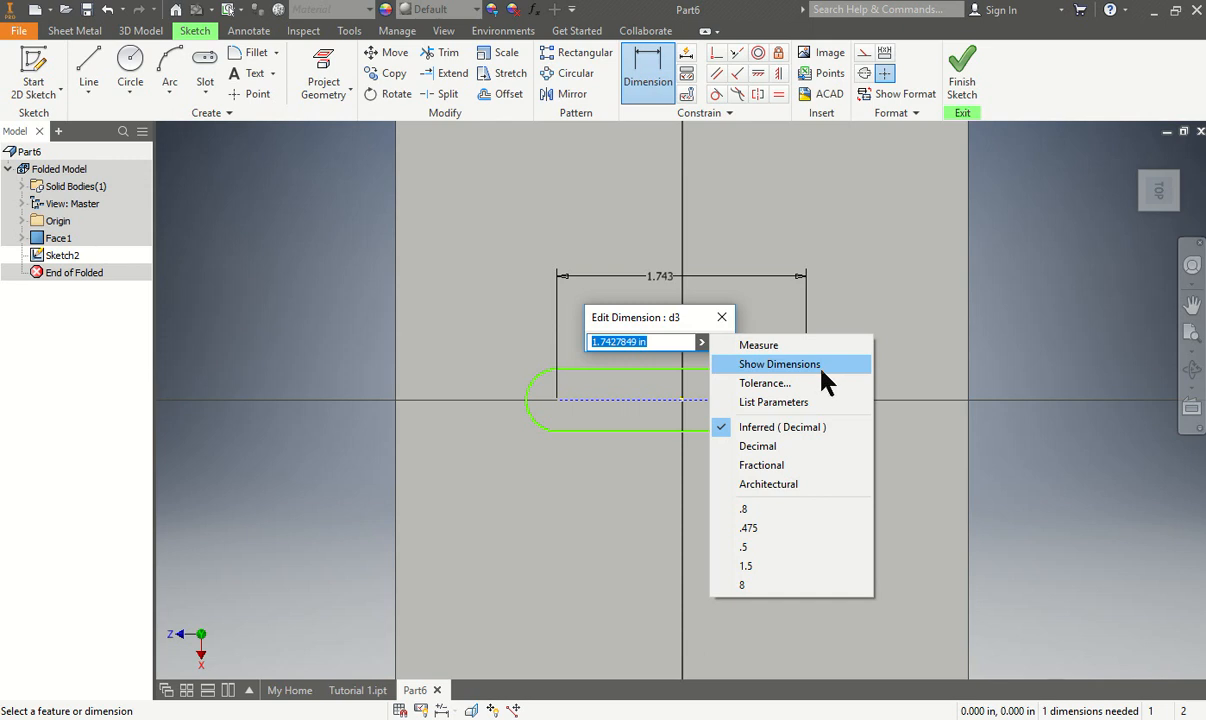
{"action": "left_click", "coordinate": [785, 402]}
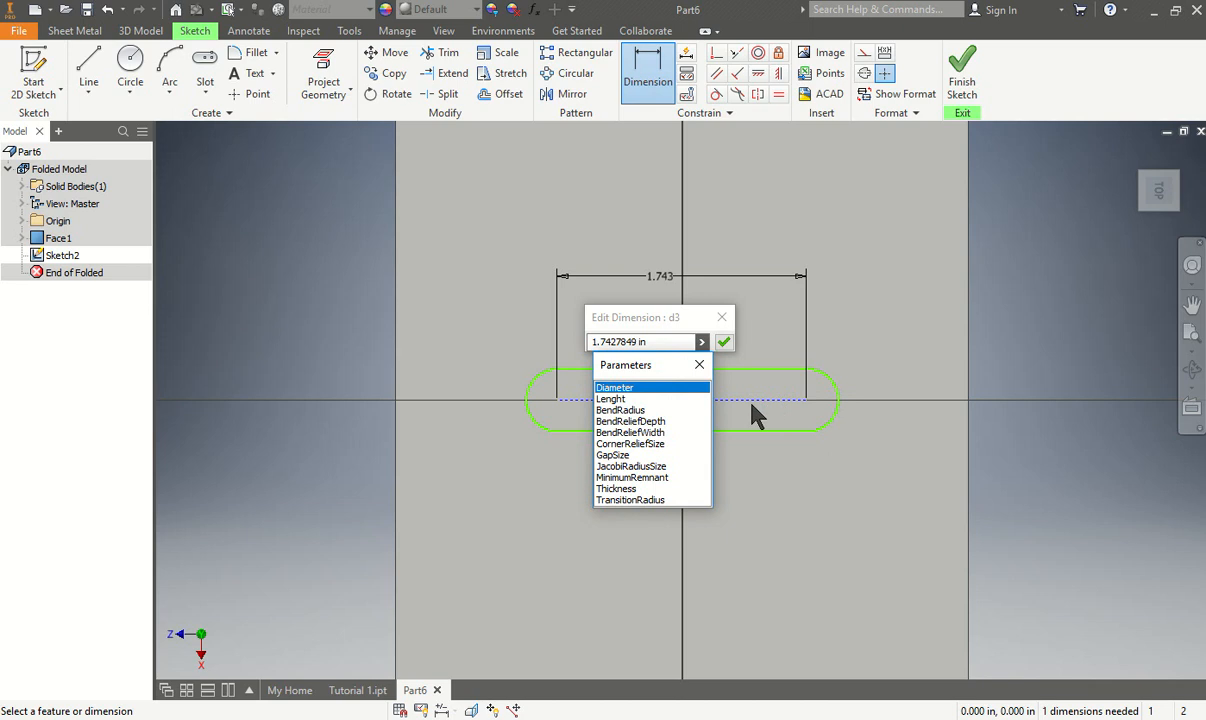
{"action": "left_click", "coordinate": [620, 399]}
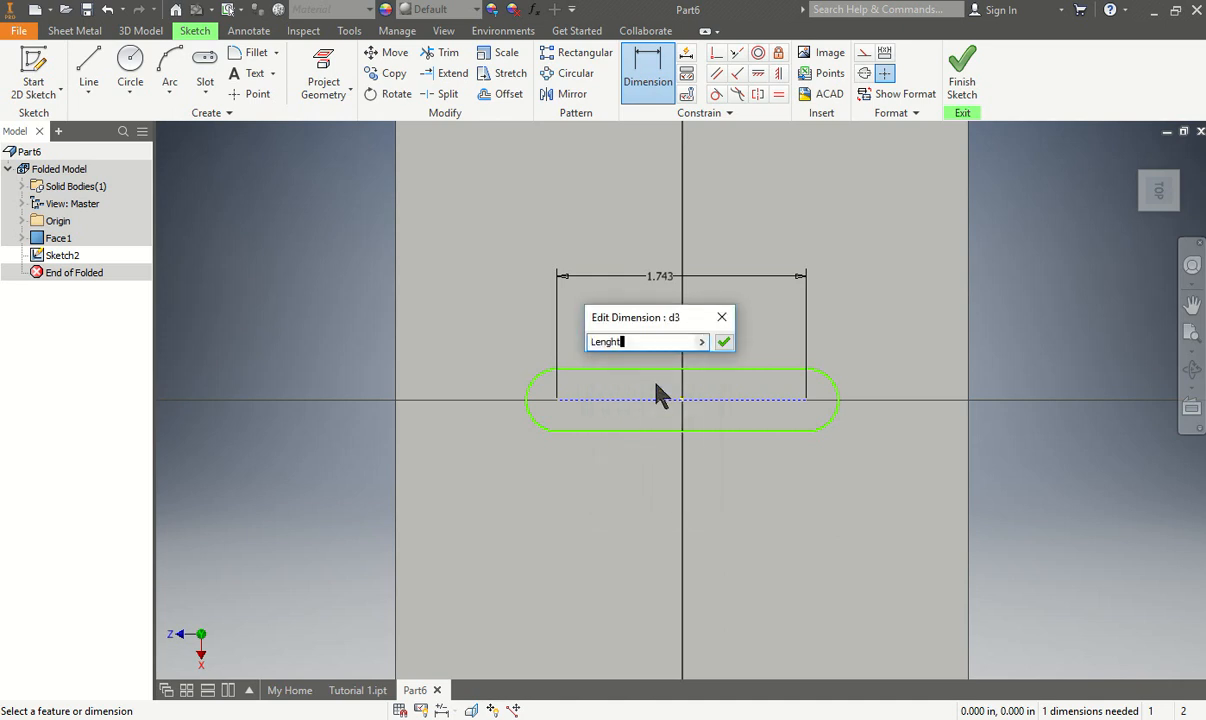
{"action": "left_click", "coordinate": [723, 342]}
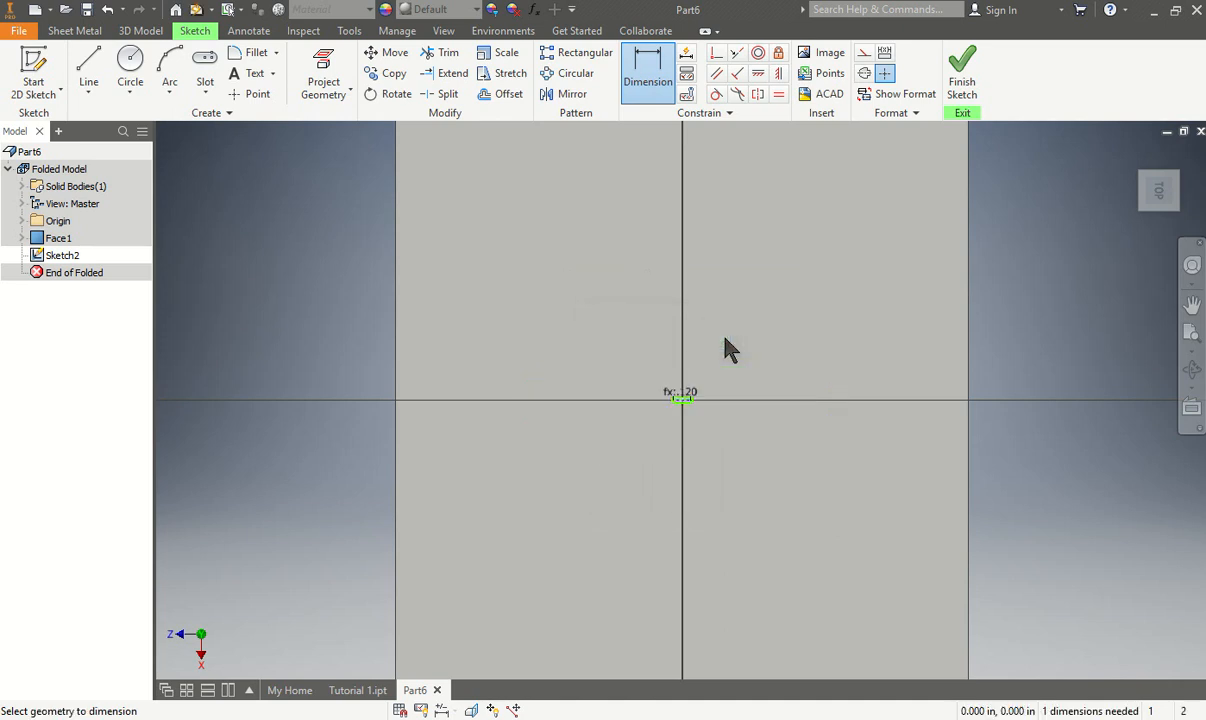
Dimension the radius of the slot's end arc and link it to the Diameter parameter
{"action": "scroll", "coordinate": [740, 350], "scroll_direction": "up", "scroll_amount": 10}
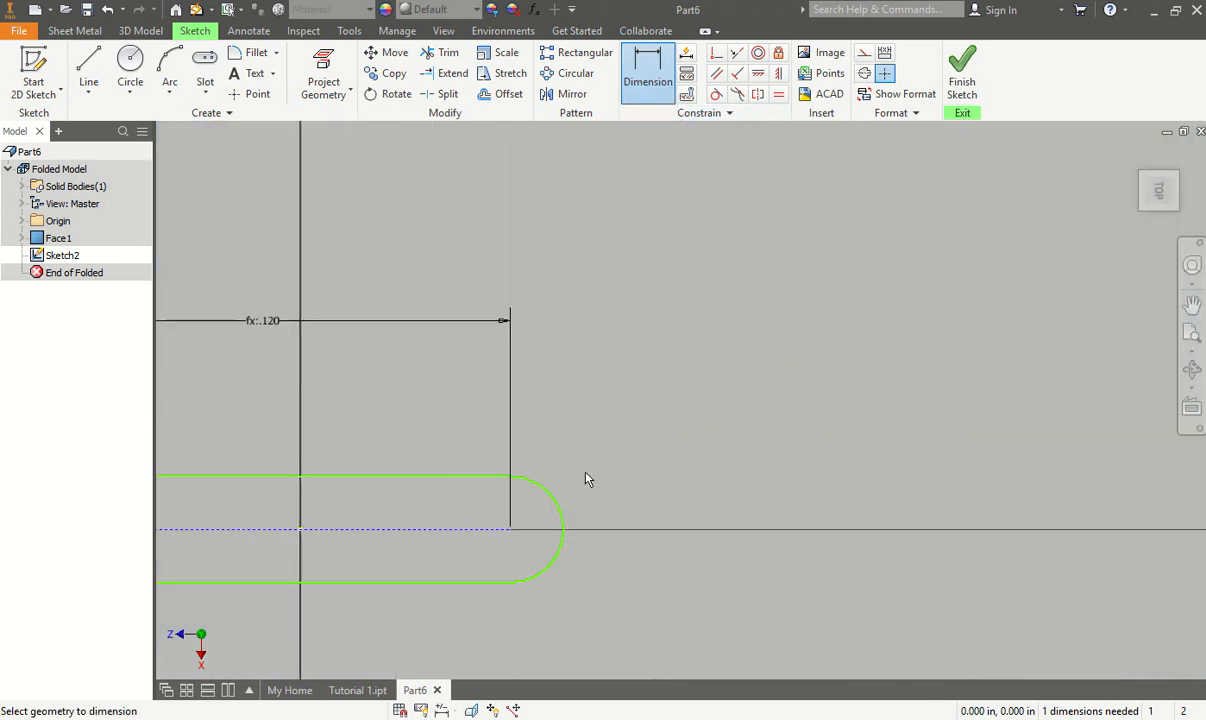
{"action": "left_click", "coordinate": [555, 508]}
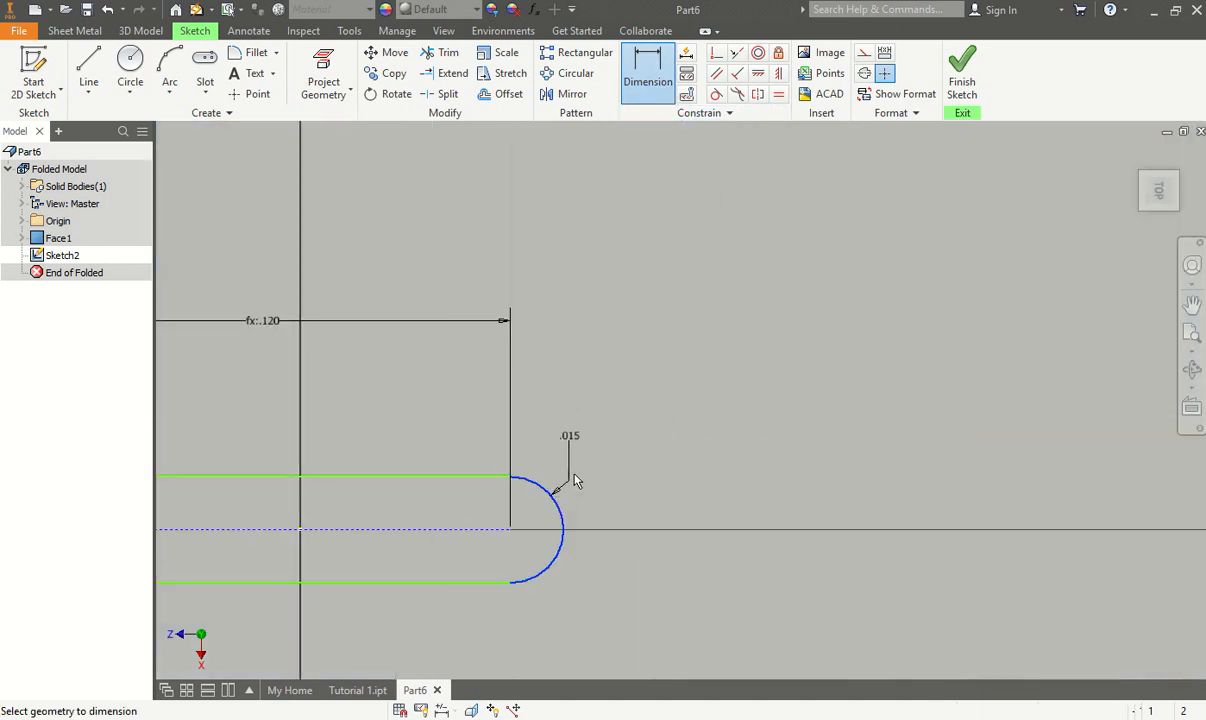
{"action": "left_click", "coordinate": [651, 419]}
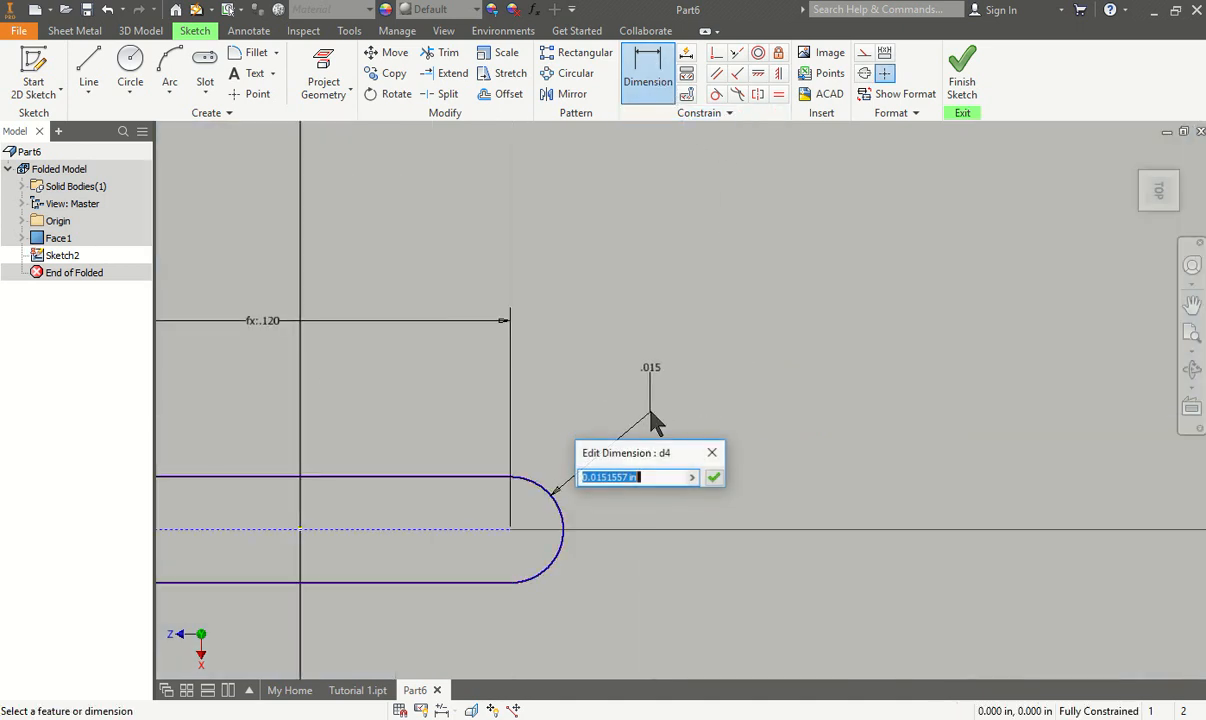
{"action": "left_click", "coordinate": [693, 479]}
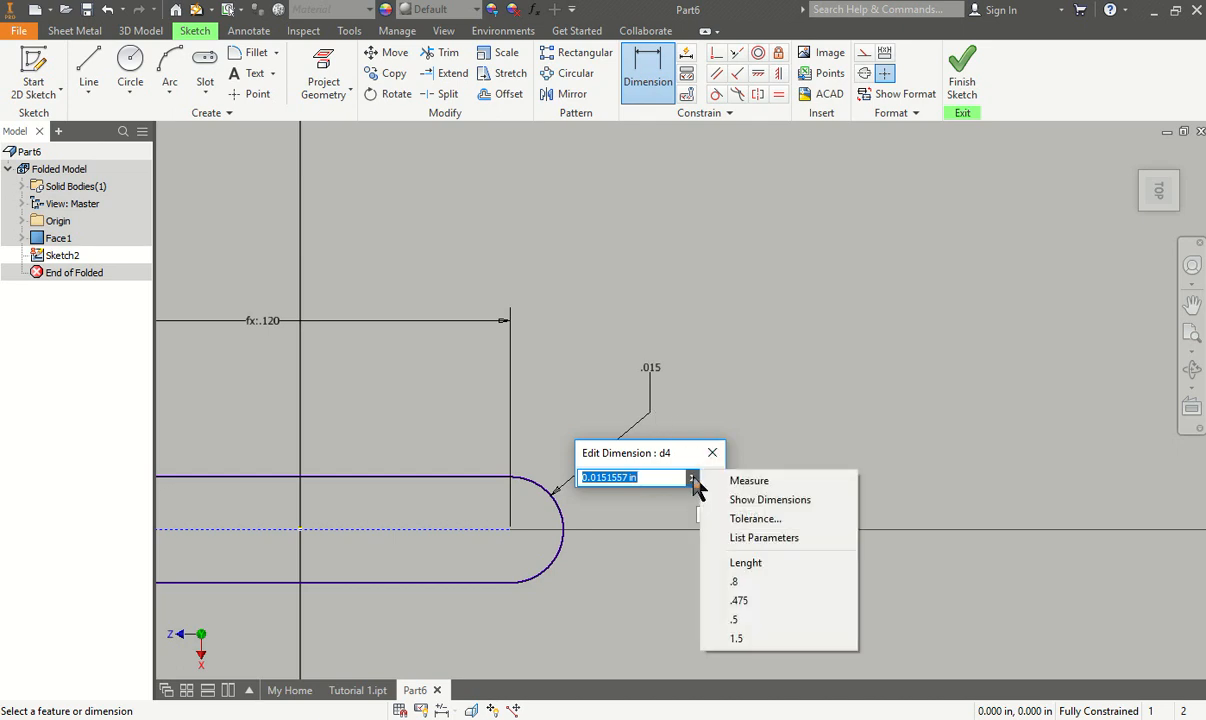
{"action": "left_click", "coordinate": [768, 541]}
{"action": "left_click", "coordinate": [602, 524]}
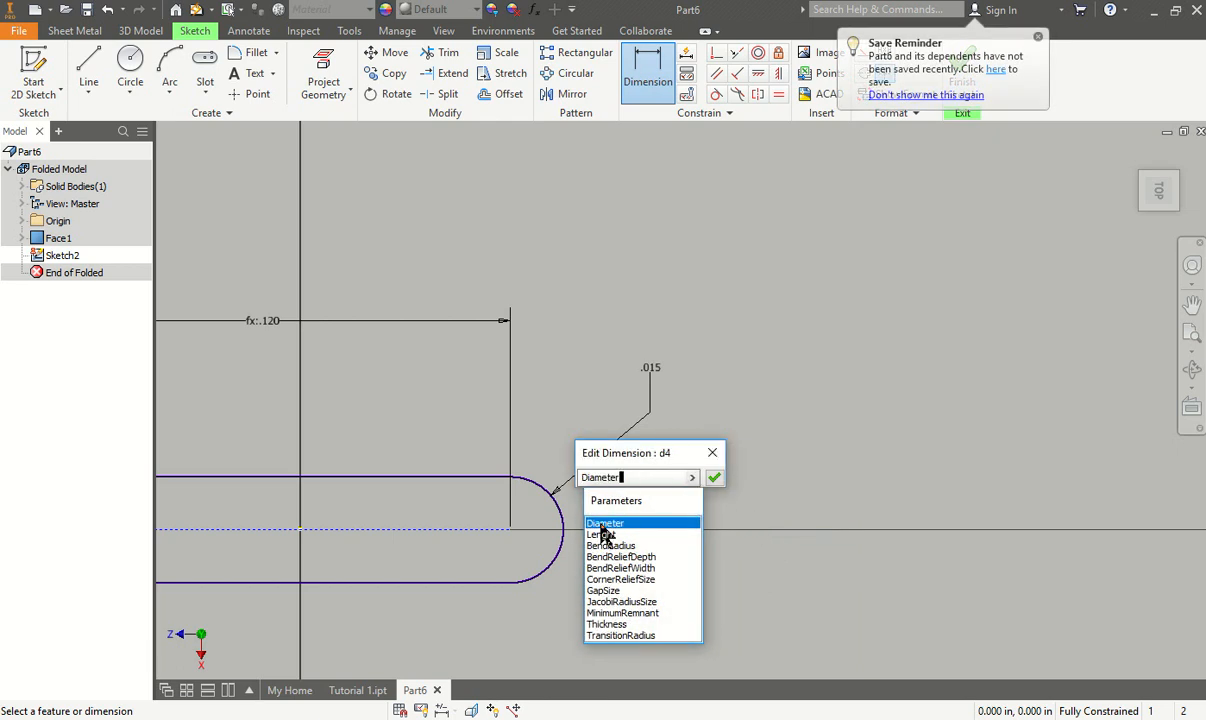
{"action": "left_click", "coordinate": [714, 478]}
{"action": "scroll", "coordinate": [740, 430], "scroll_direction": "up", "scroll_amount": 3}
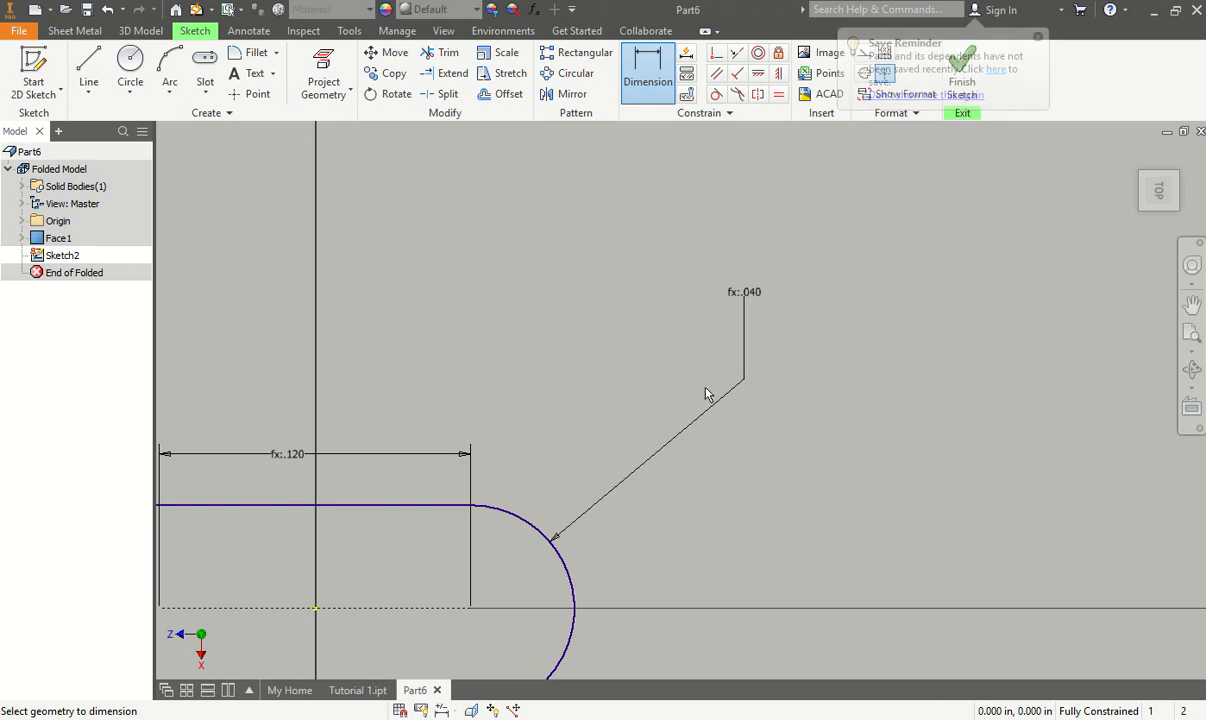
{"action": "scroll", "coordinate": [712, 402], "scroll_direction": "down", "scroll_amount": 2}
{"action": "scroll", "coordinate": [430, 446], "scroll_direction": "up", "scroll_amount": 3}
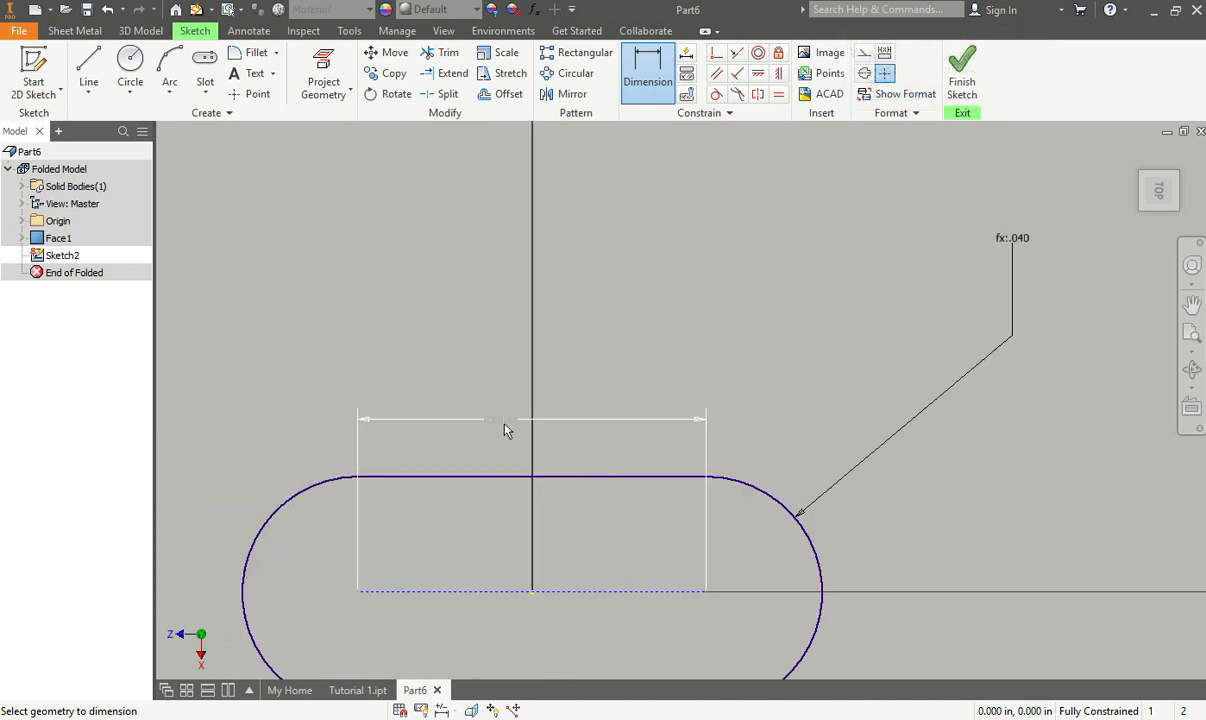
Finish the slot sketch and close the part without saving its changes
{"action": "scroll", "coordinate": [506, 425], "scroll_direction": "down", "scroll_amount": 2}
{"action": "left_click", "coordinate": [810, 338]}
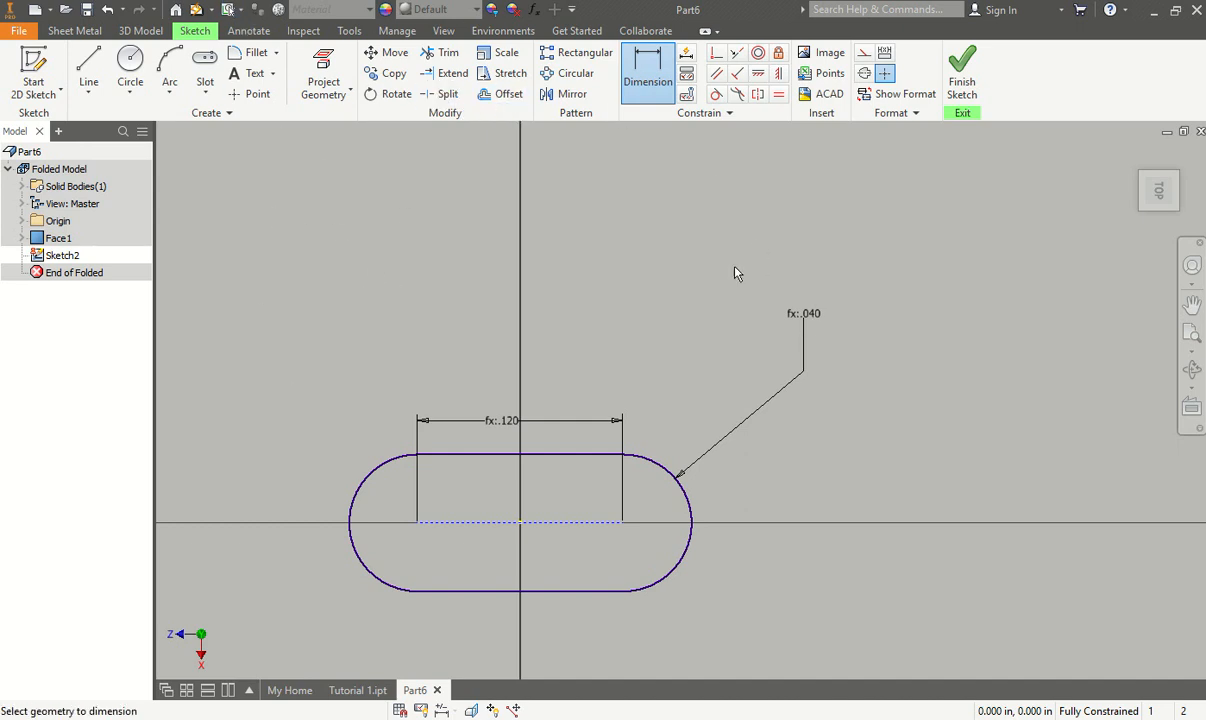
{"action": "scroll", "coordinate": [735, 273], "scroll_direction": "down", "scroll_amount": 4}
{"action": "key", "text": "Escape"}
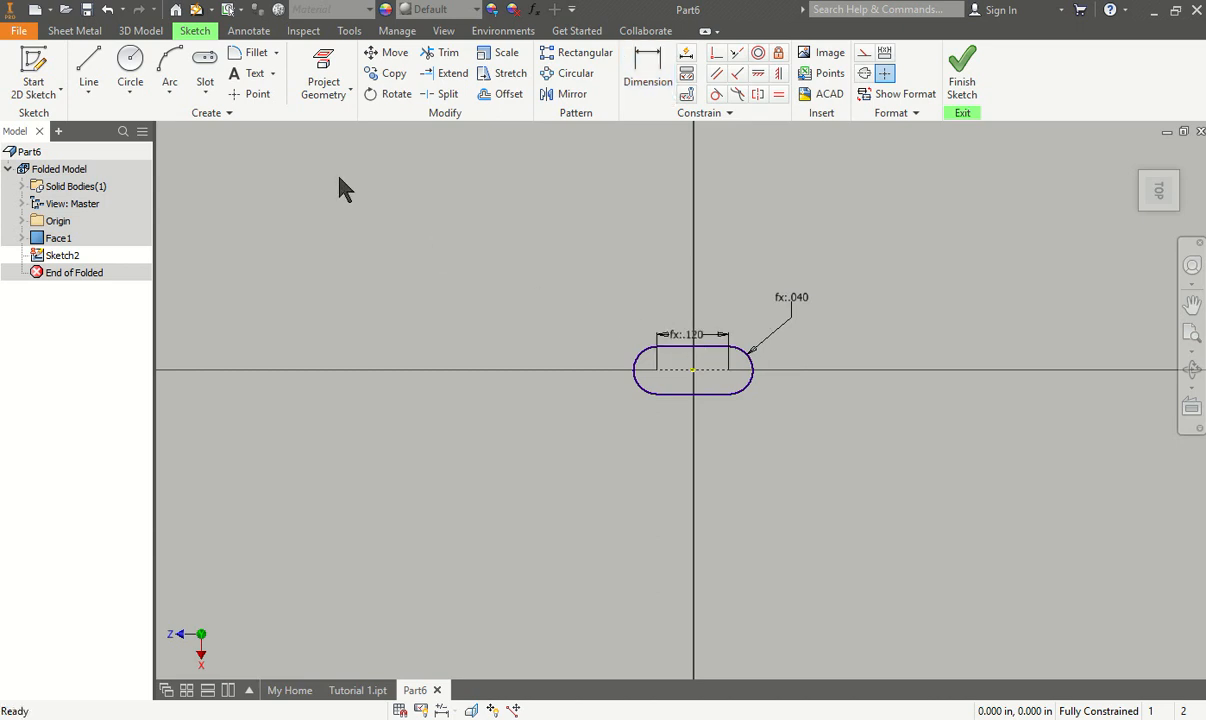
{"action": "left_click", "coordinate": [1200, 131]}
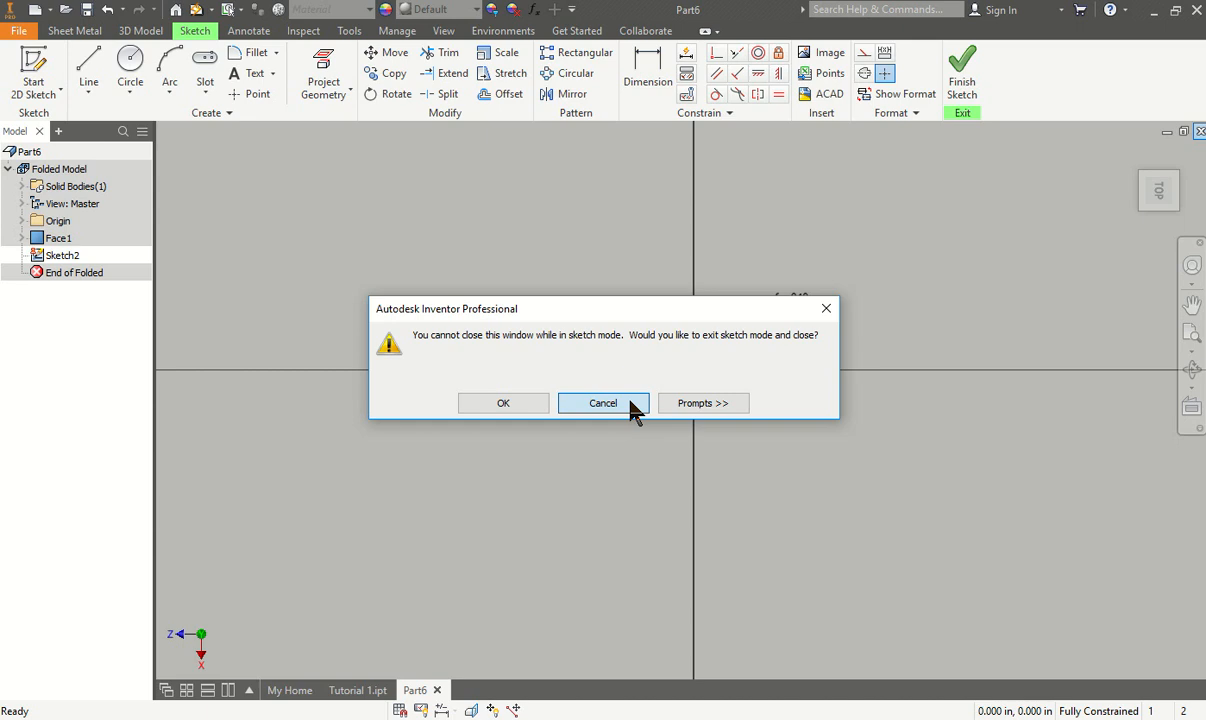
{"action": "left_click", "coordinate": [632, 404]}
{"action": "left_click", "coordinate": [962, 78]}
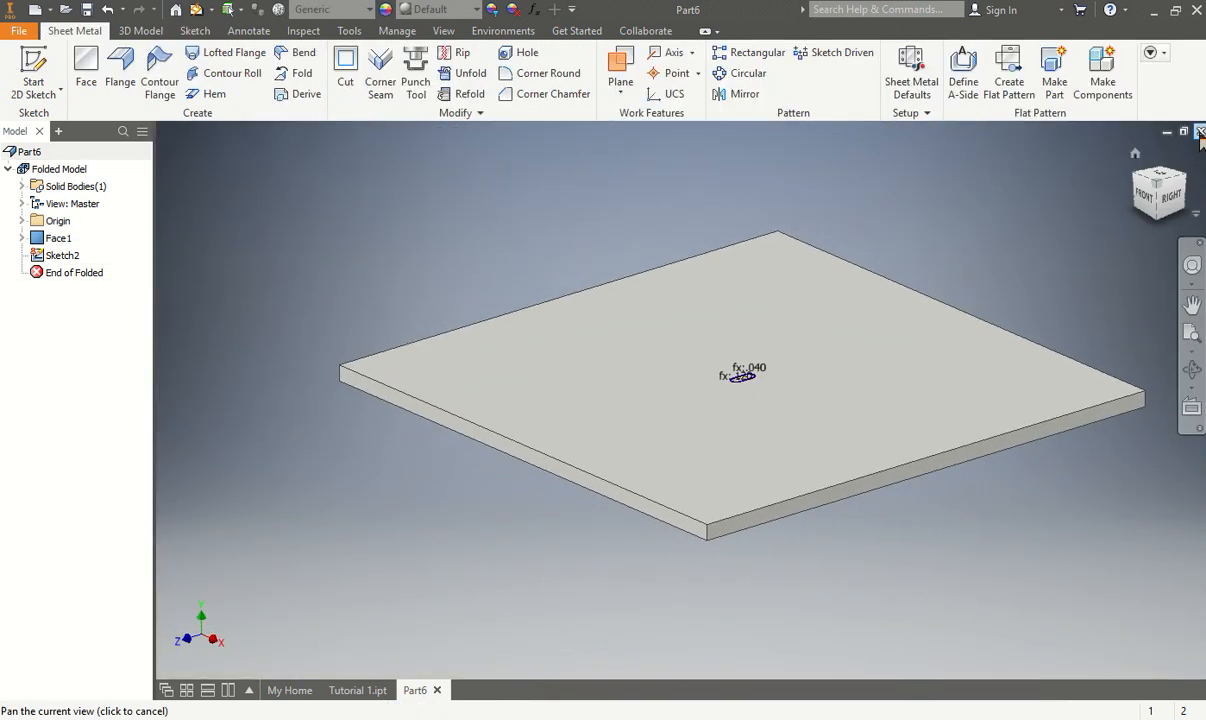
{"action": "right_click", "coordinate": [55, 240]}
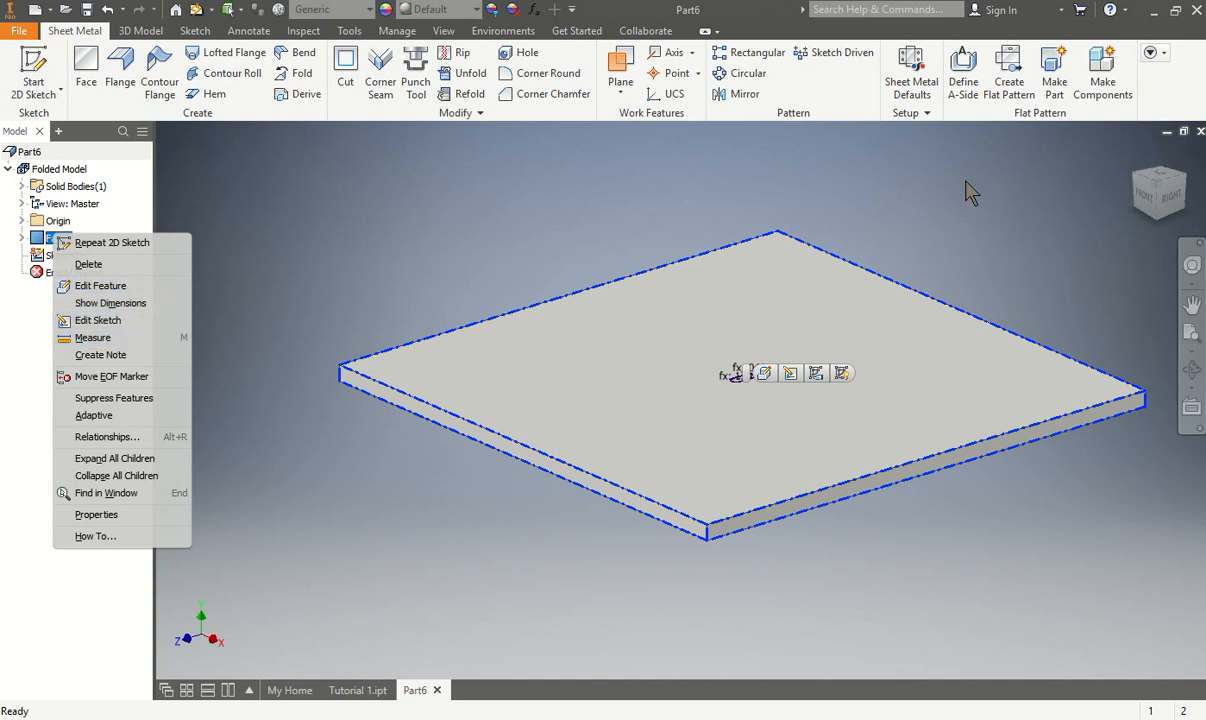
{"action": "left_click", "coordinate": [1200, 131]}
{"action": "left_click", "coordinate": [1200, 131]}
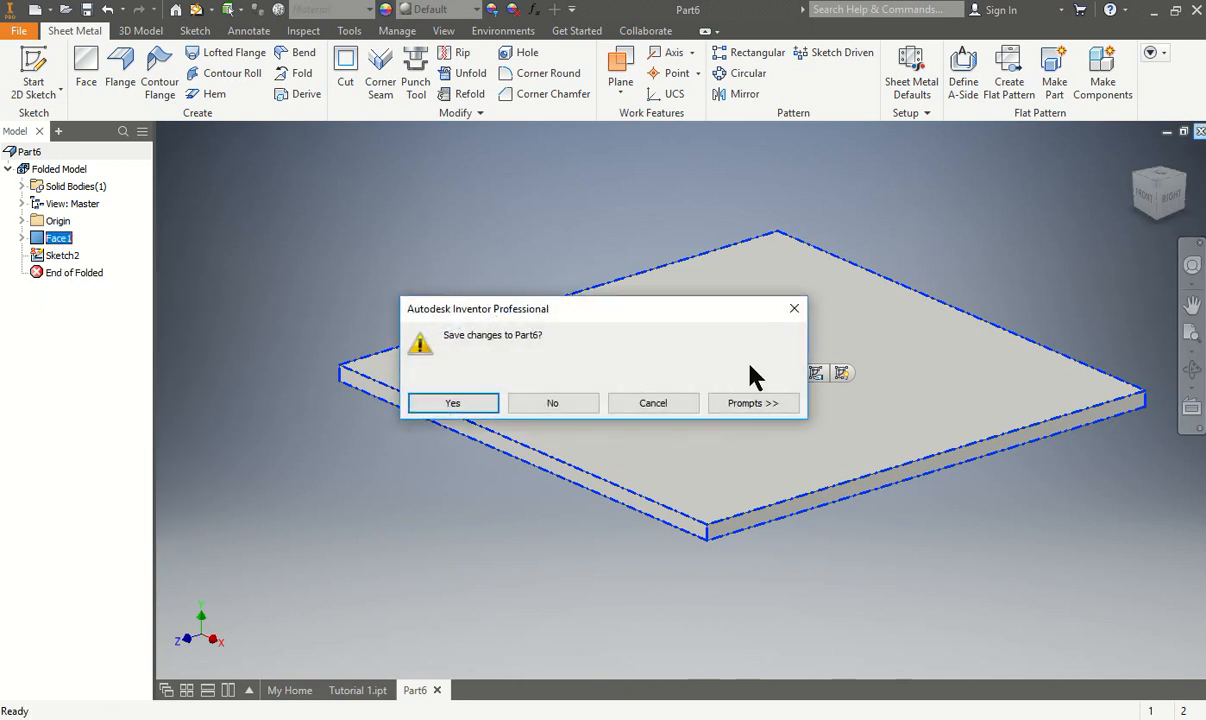
{"action": "left_click", "coordinate": [558, 405]}
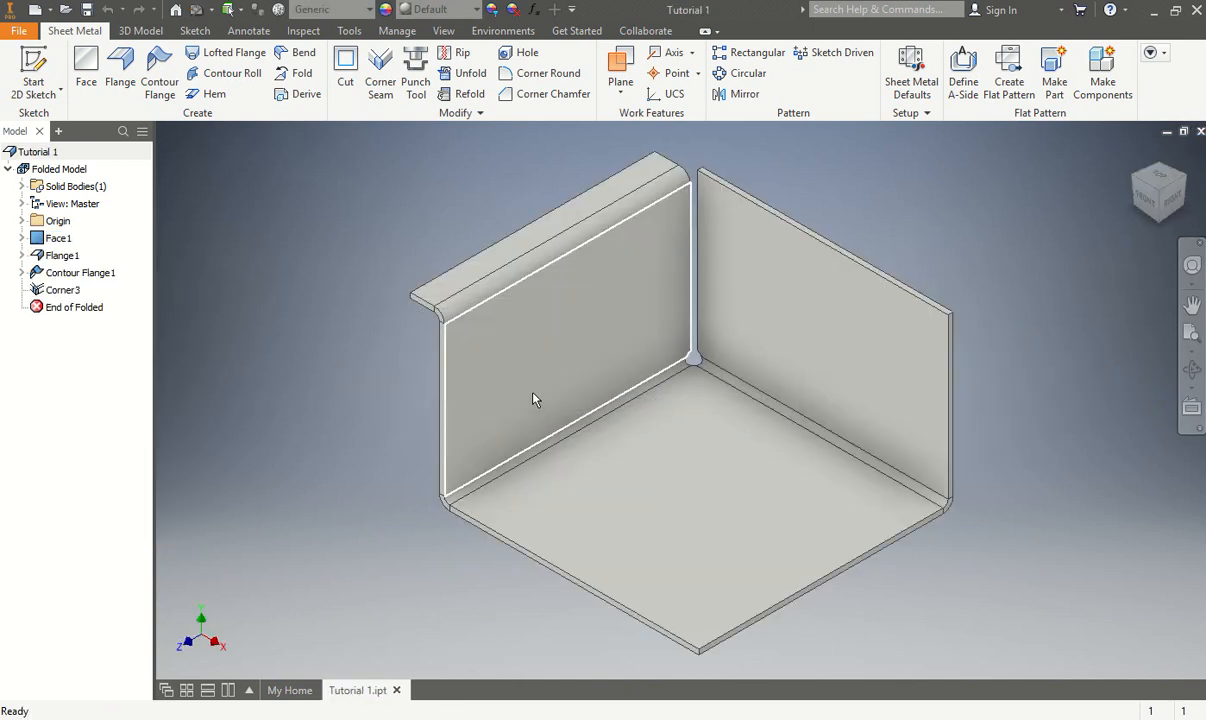
Create a new part from the Sheet Metal.ipt template and start a sketch on the XZ plane
{"action": "left_click", "coordinate": [22, 32]}
{"action": "left_click", "coordinate": [40, 92]}
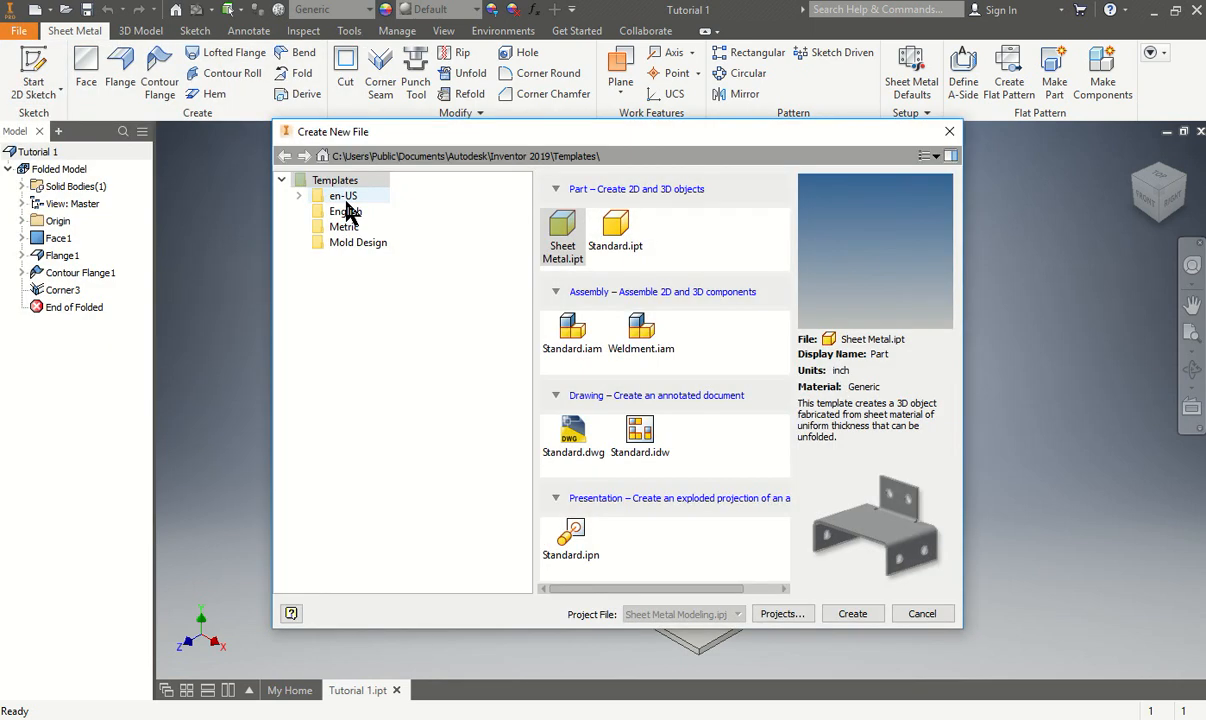
{"action": "double_click", "coordinate": [563, 230]}
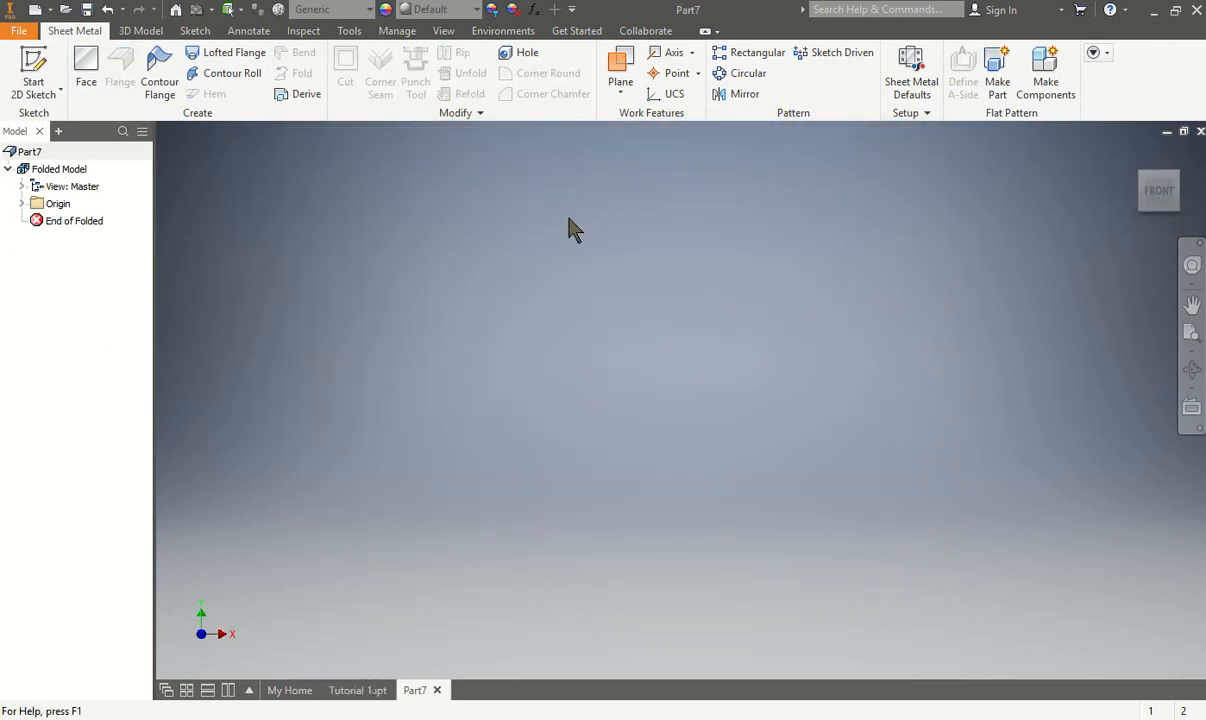
{"action": "left_click", "coordinate": [33, 68]}
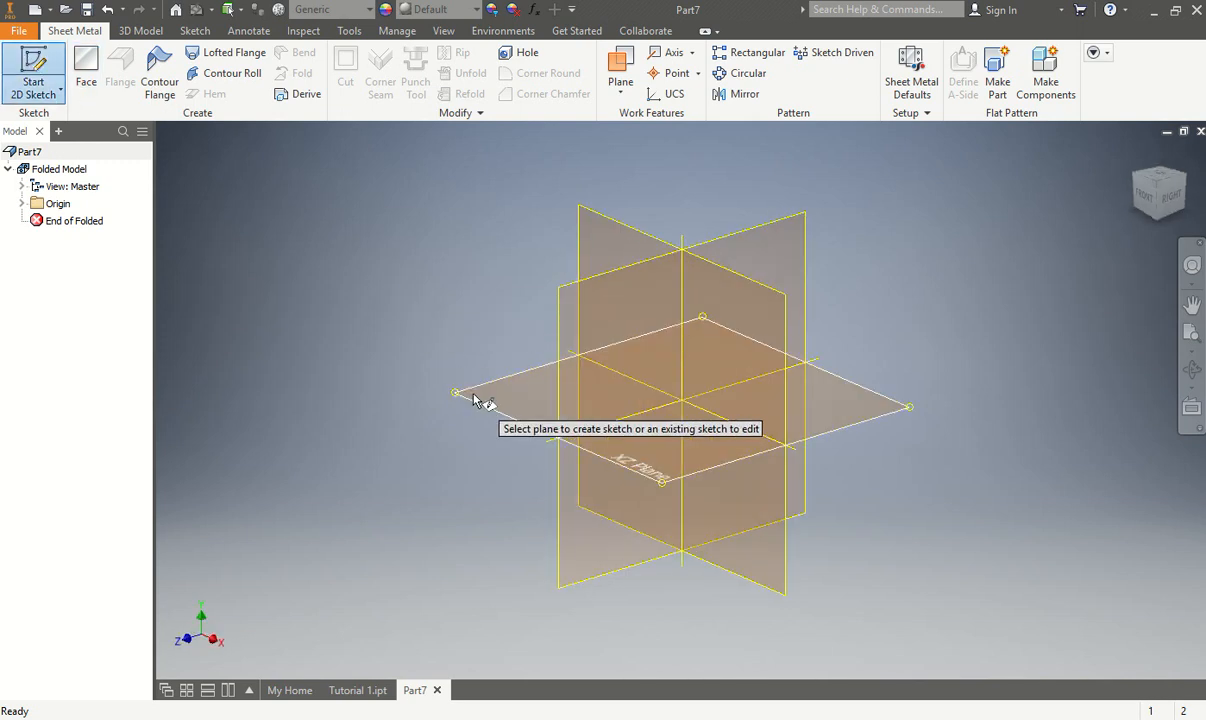
{"action": "left_click", "coordinate": [476, 398]}
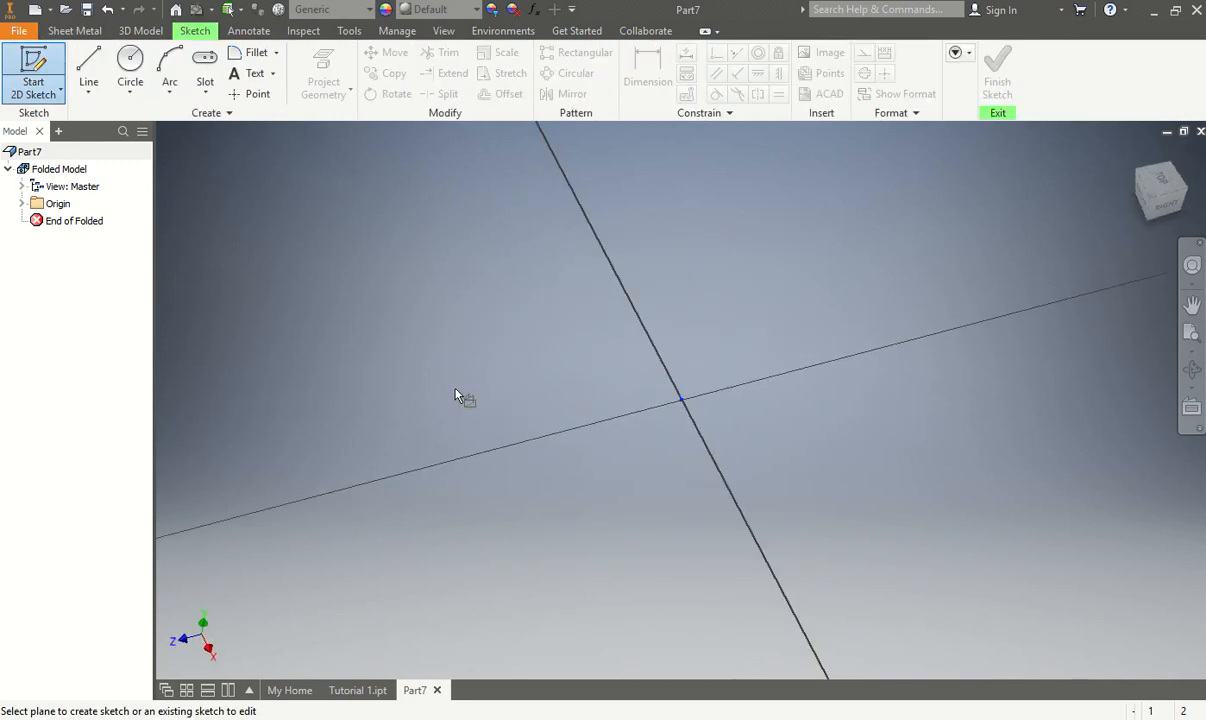
Sketch a two point center rectangle of 4 in by 4 in centred on the origin and finish the sketch
{"action": "left_click", "coordinate": [132, 93]}
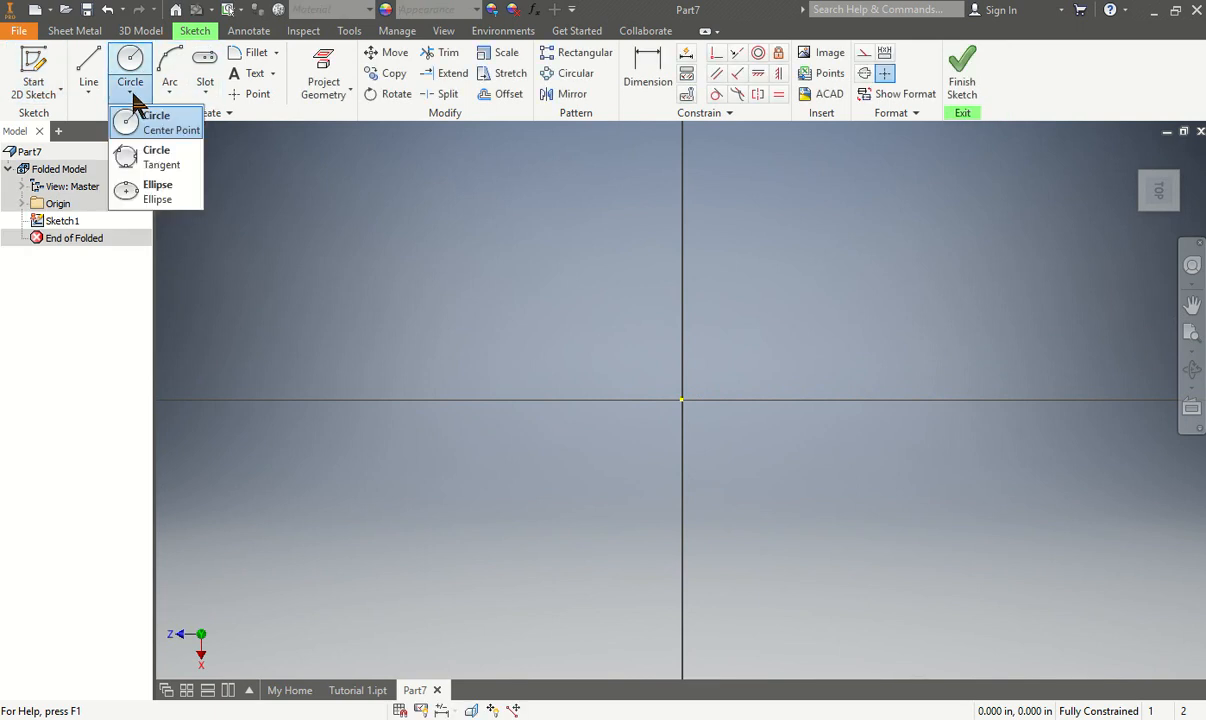
{"action": "left_click", "coordinate": [172, 94]}
{"action": "left_click", "coordinate": [207, 90]}
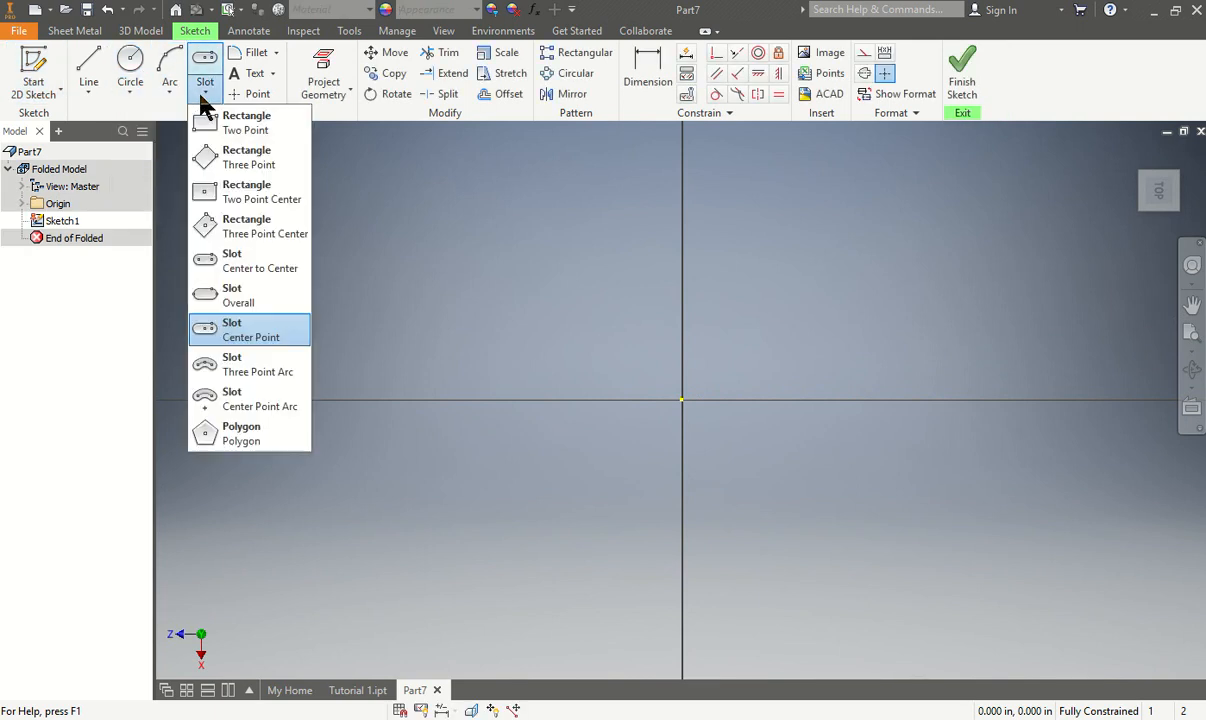
{"action": "left_click", "coordinate": [215, 118]}
{"action": "left_click", "coordinate": [219, 94]}
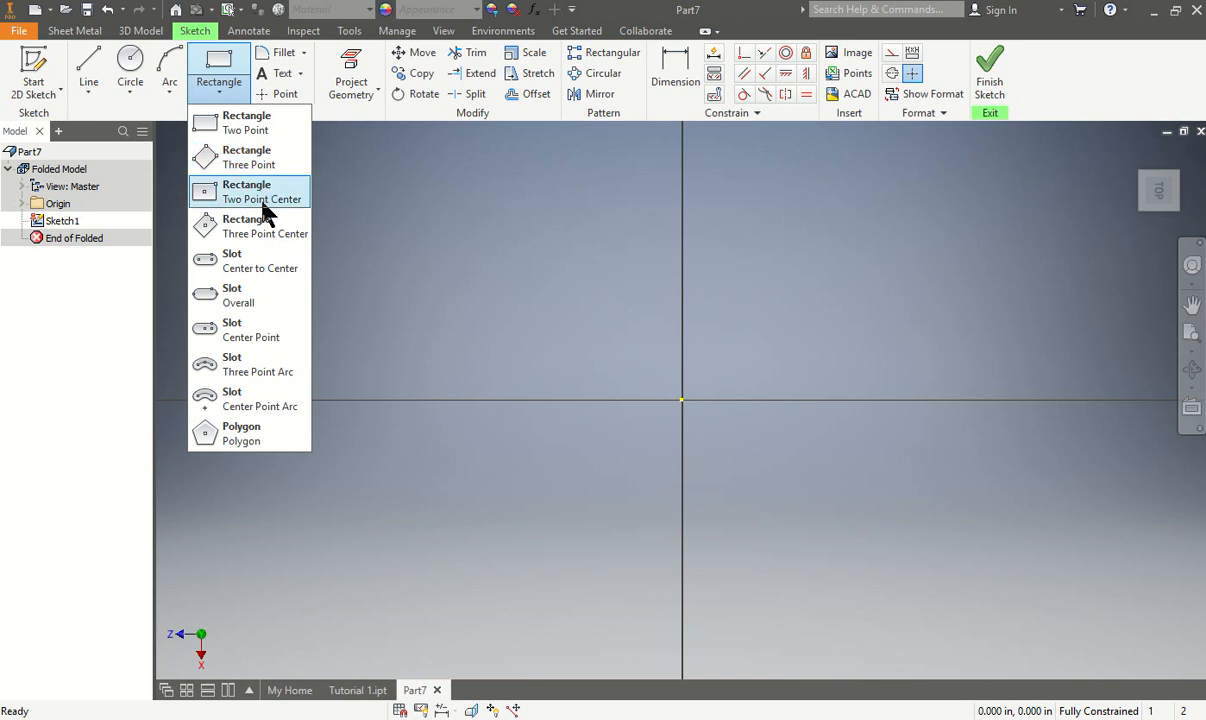
{"action": "left_click", "coordinate": [238, 192]}
{"action": "left_click", "coordinate": [681, 400]}
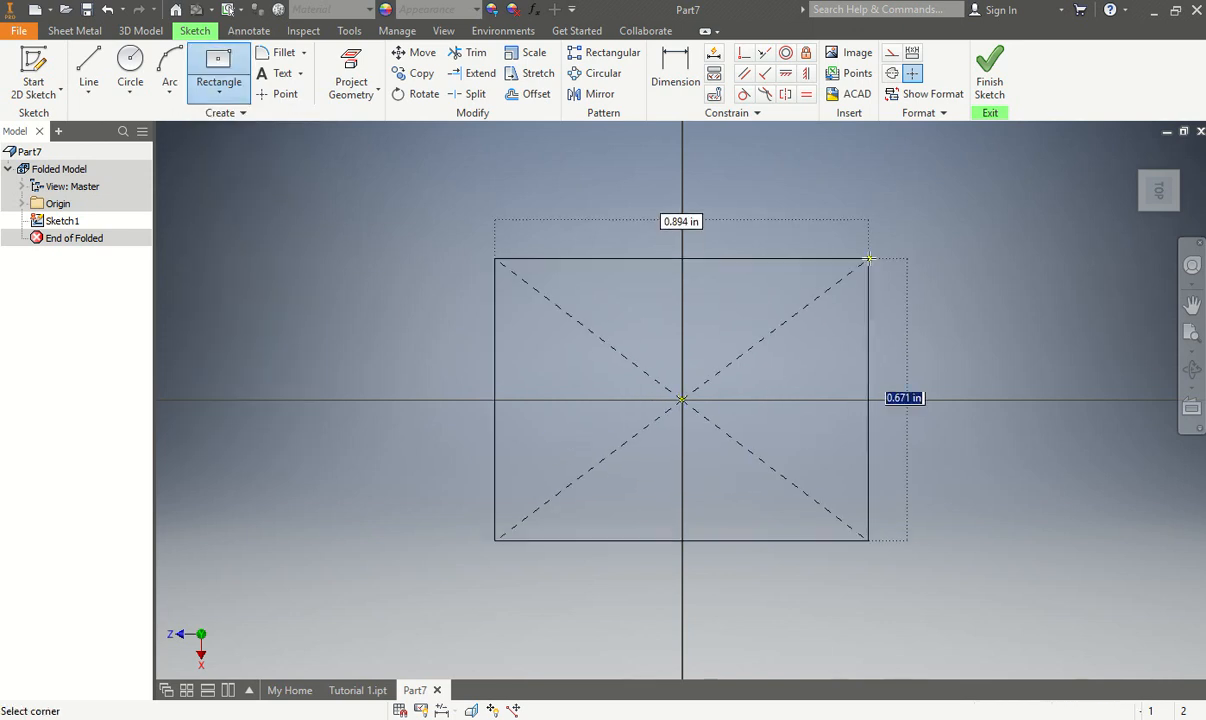
{"action": "type", "text": "4"}
{"action": "key", "text": "Tab"}
{"action": "type", "text": "4"}
{"action": "key", "text": "Return"}
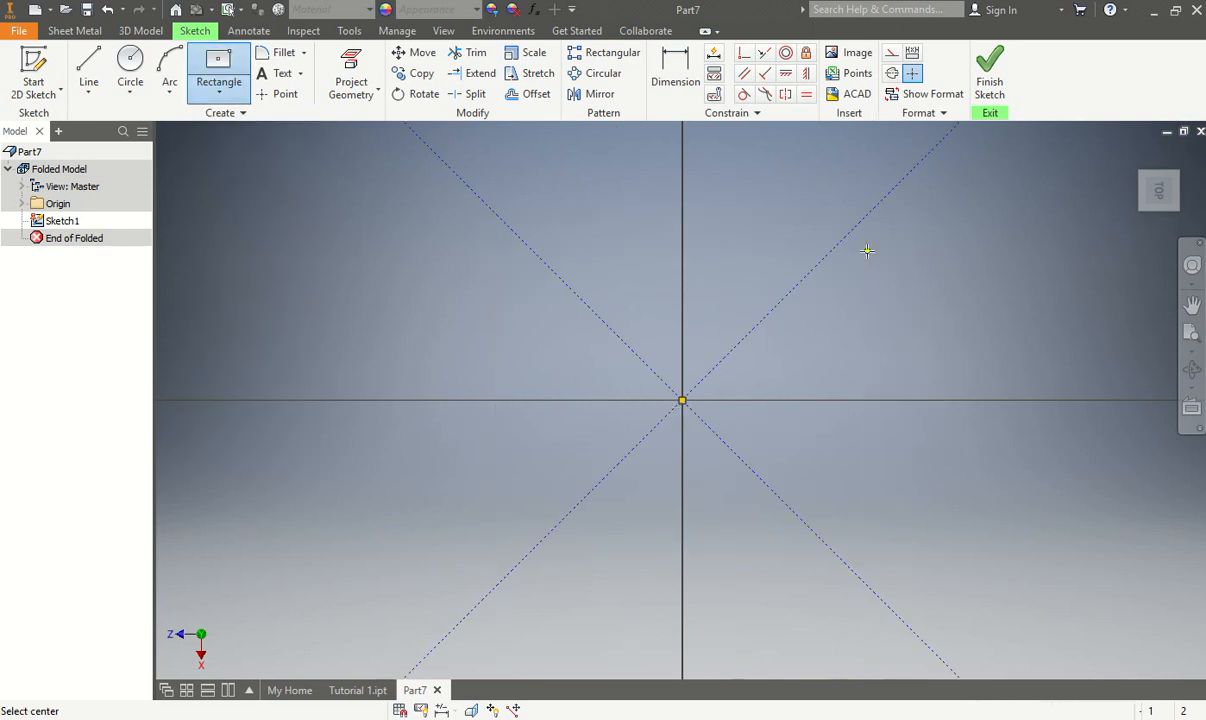
{"action": "left_click", "coordinate": [869, 264]}
{"action": "key", "text": "Escape"}
{"action": "scroll", "coordinate": [830, 278], "scroll_direction": "down", "scroll_amount": 5}
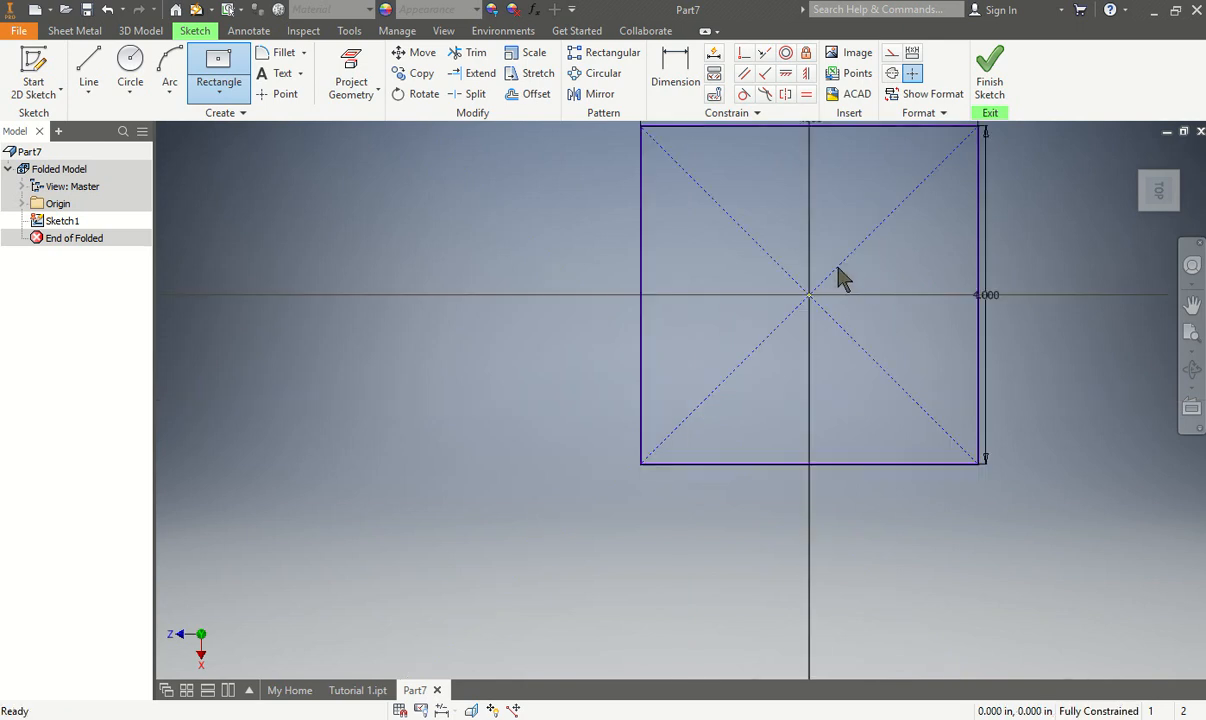
{"action": "left_click", "coordinate": [992, 72]}
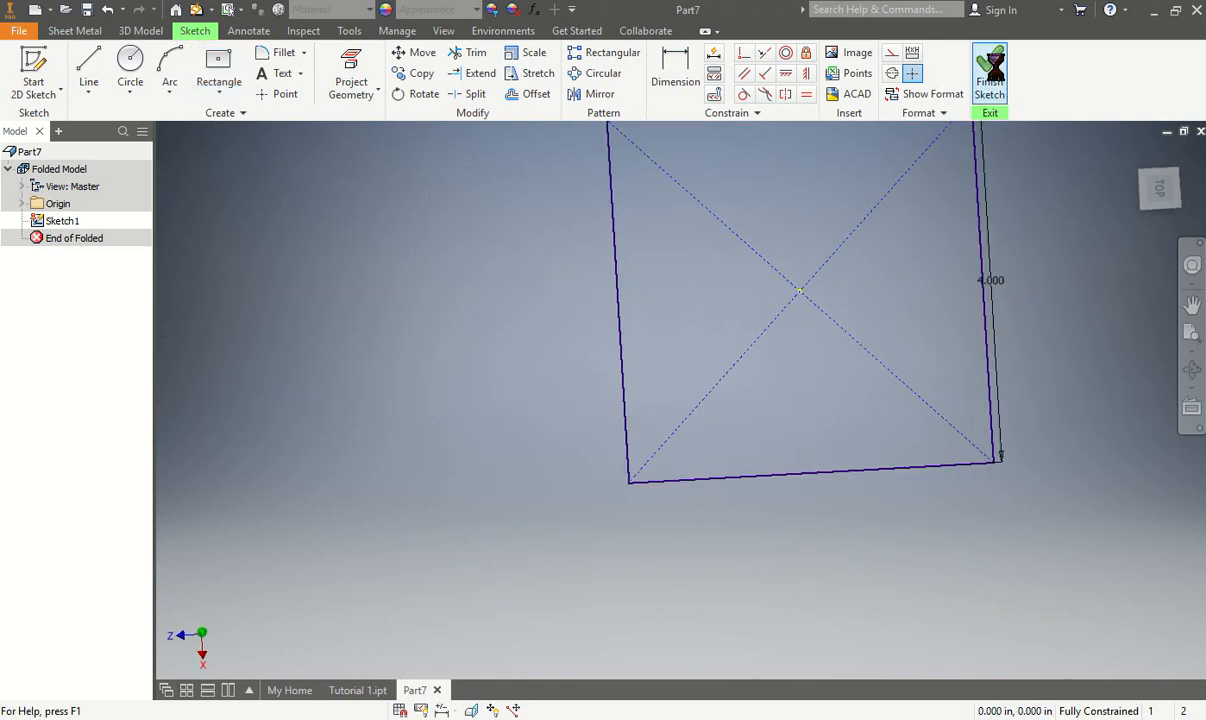
Create a sheet metal face from the square profile with the default sheet metal rule
{"action": "left_click", "coordinate": [90, 68]}
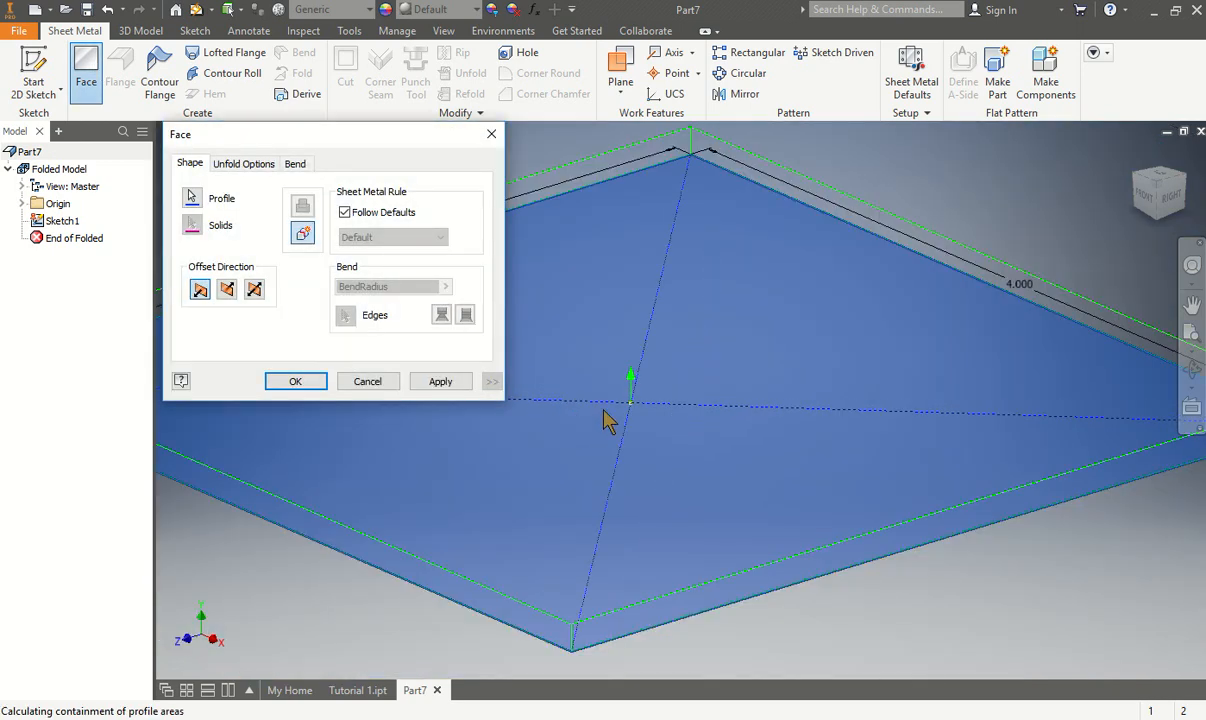
{"action": "left_click", "coordinate": [297, 383]}
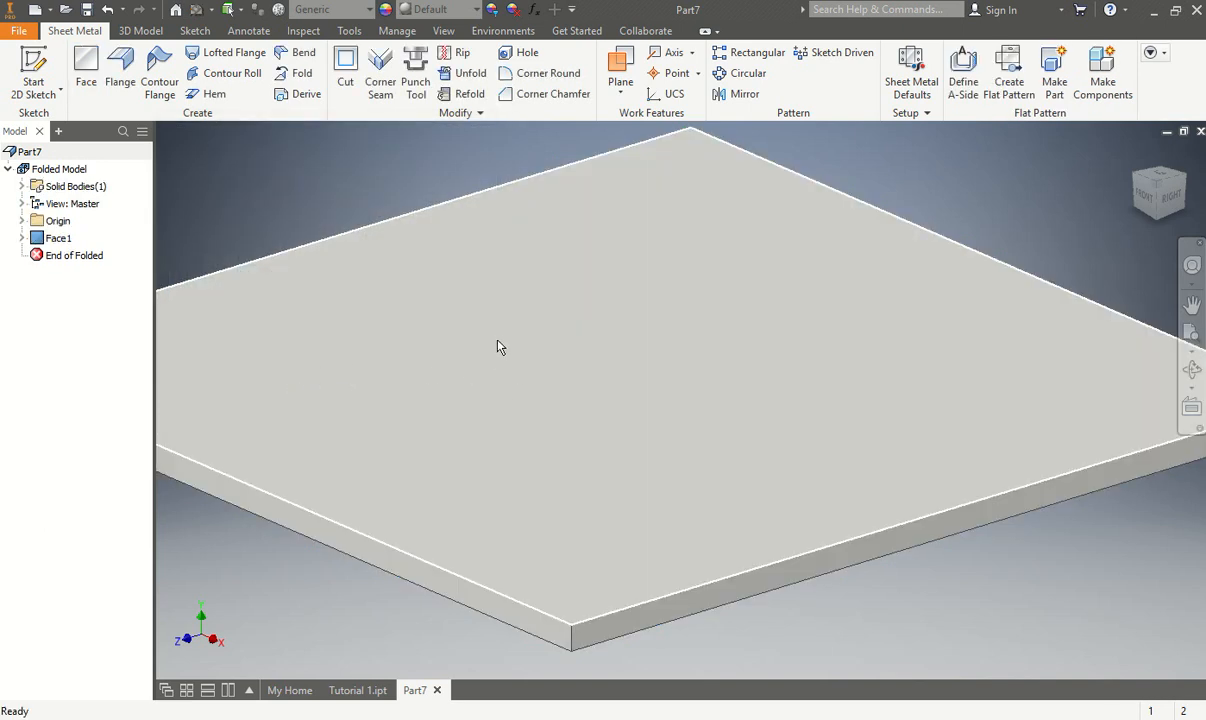
{"action": "scroll", "coordinate": [500, 345], "scroll_direction": "down", "scroll_amount": 3}
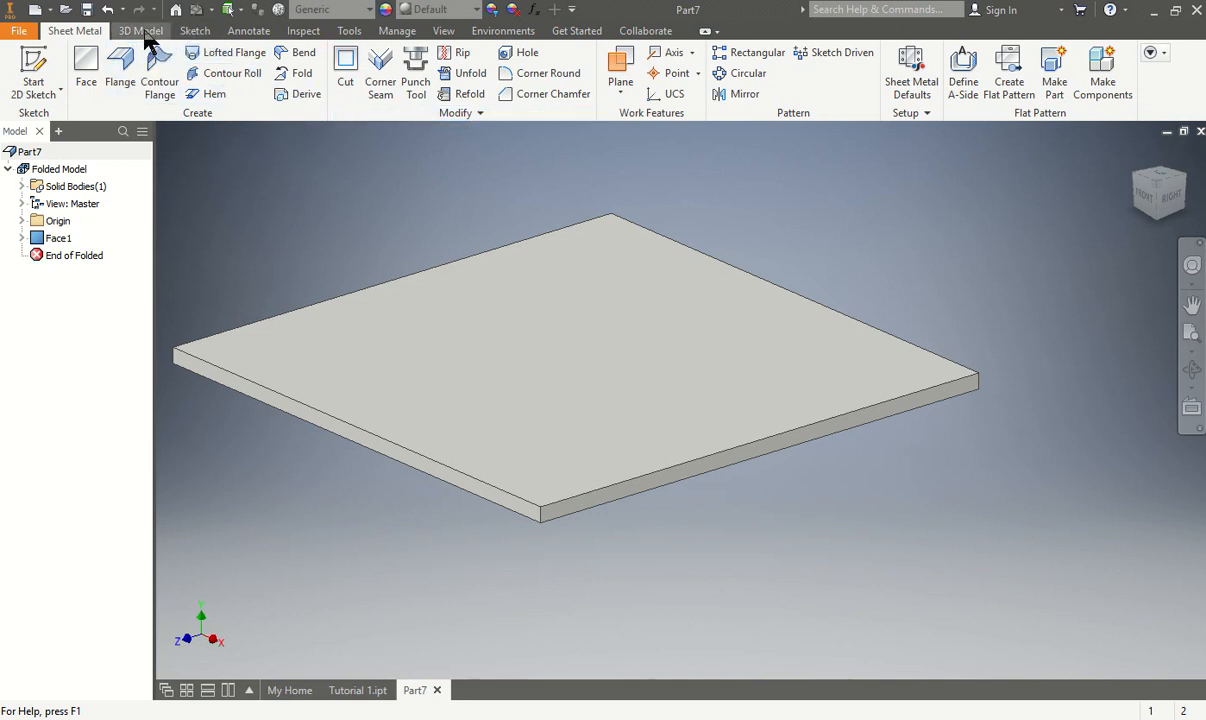
Add a numeric user parameter named Dia with a value of 0.04 in
{"action": "left_click", "coordinate": [397, 31]}
{"action": "left_click", "coordinate": [194, 78]}
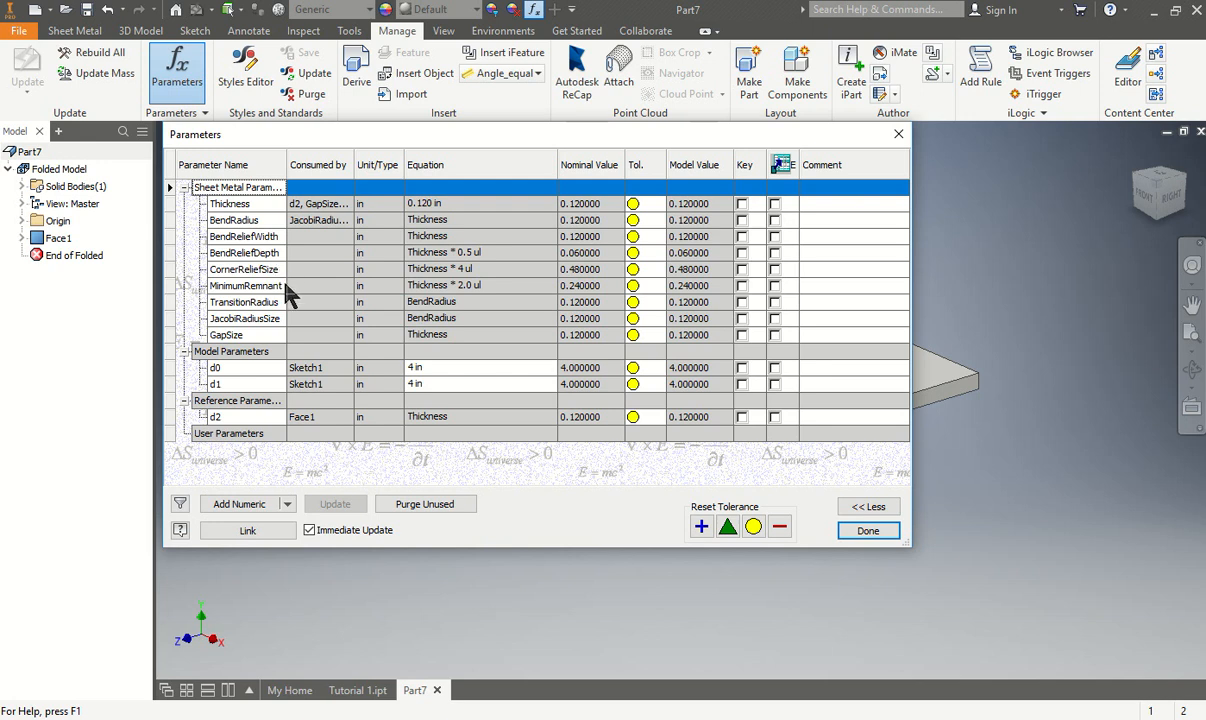
{"action": "left_click", "coordinate": [230, 433]}
{"action": "left_click", "coordinate": [237, 504]}
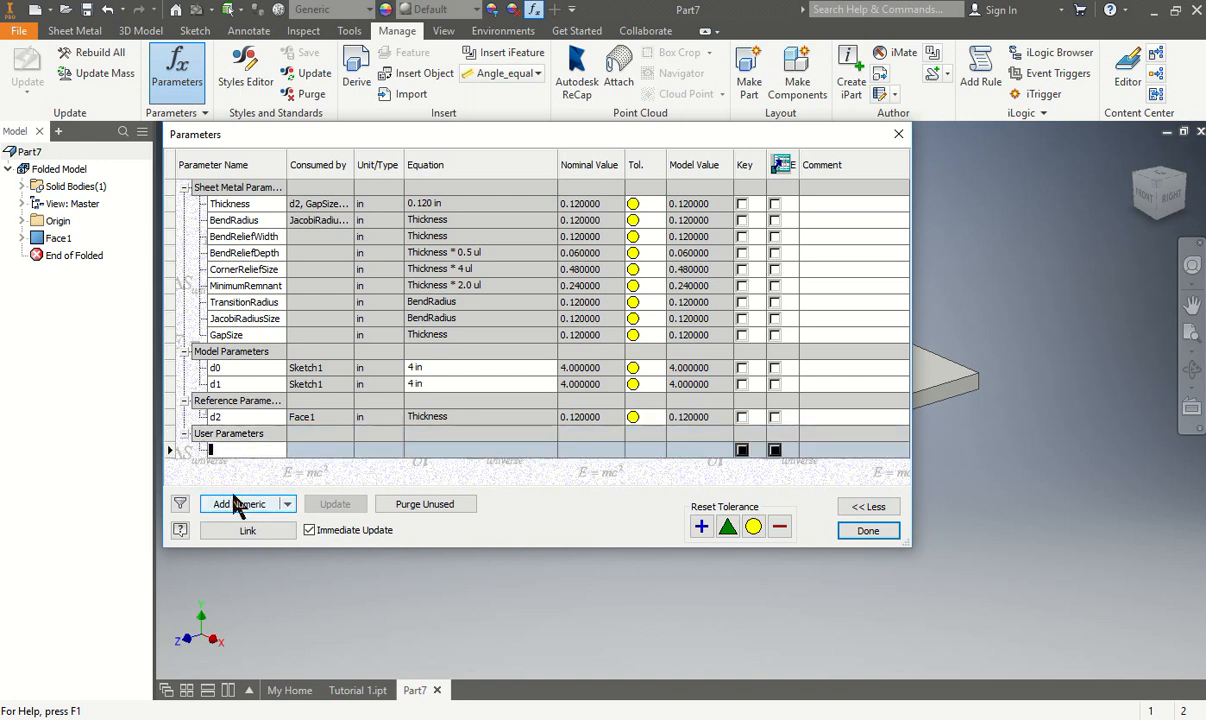
{"action": "type", "text": "Dia"}
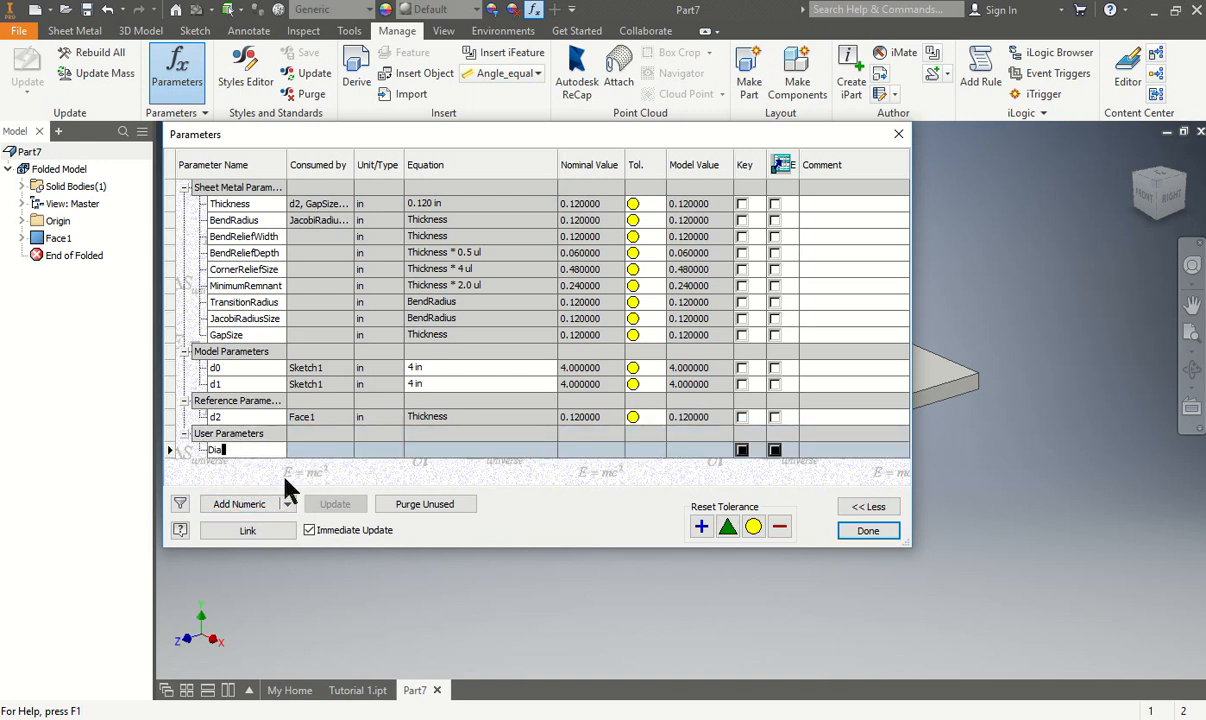
{"action": "key", "text": "Tab"}
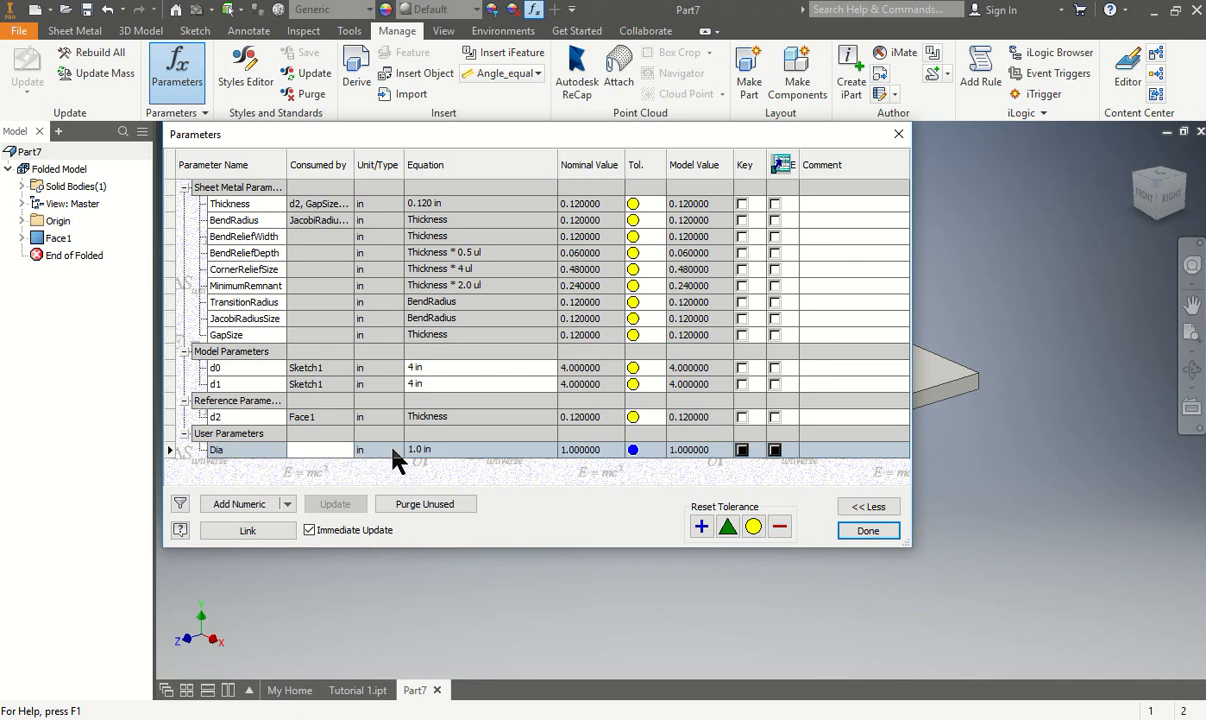
{"action": "key", "text": "Tab"}
{"action": "type", "text": "0.04"}
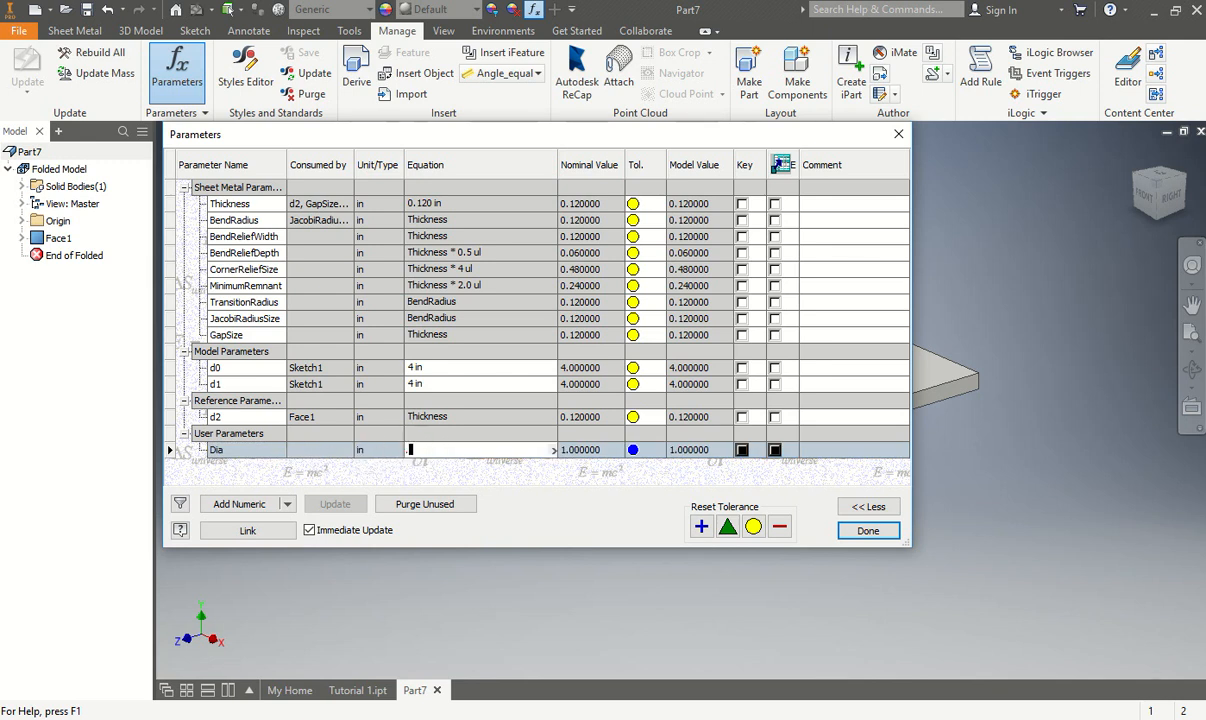
{"action": "key", "text": "Return"}
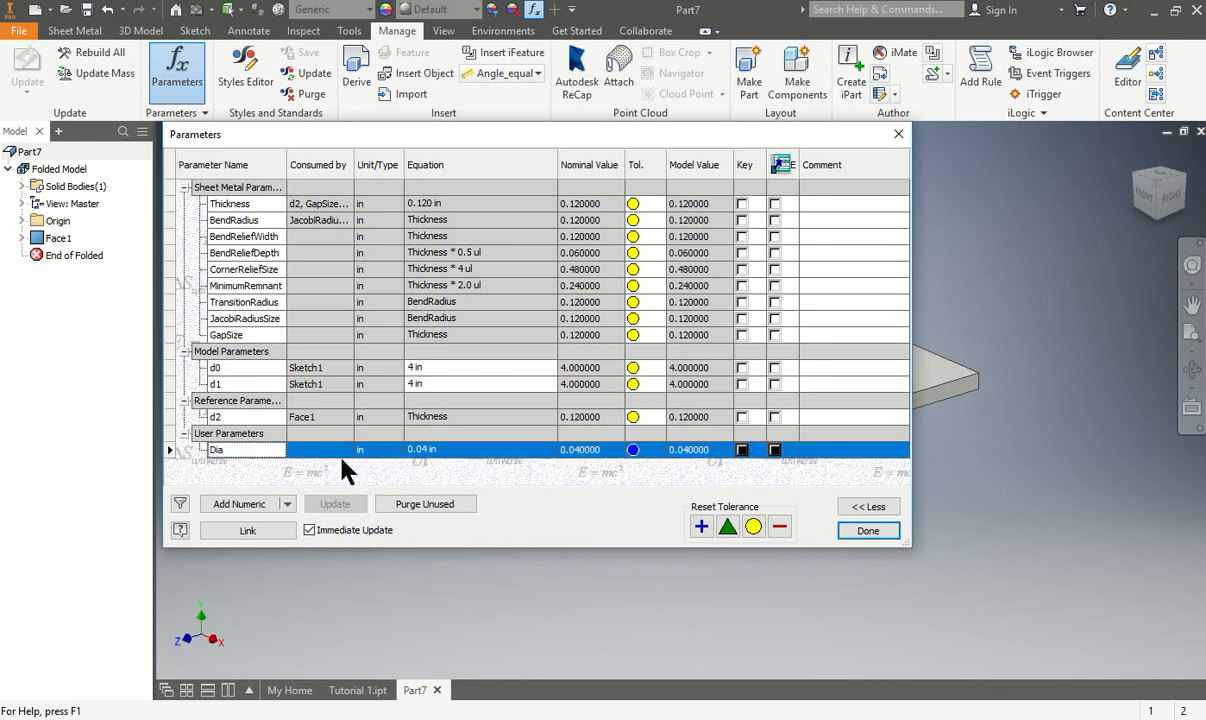
Add a second numeric user parameter named Len with a value of .12 in and finish editing the parameters
{"action": "left_click", "coordinate": [238, 504]}
{"action": "type", "text": "Leng"}
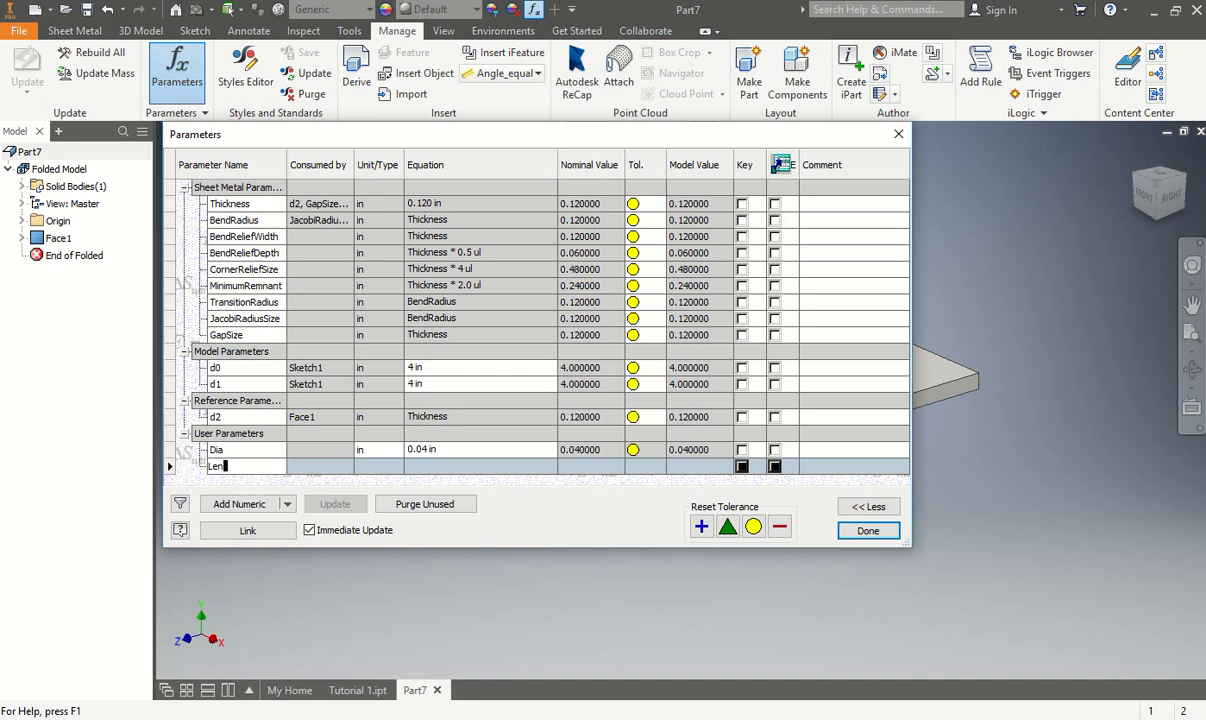
{"action": "key", "text": "Tab"}
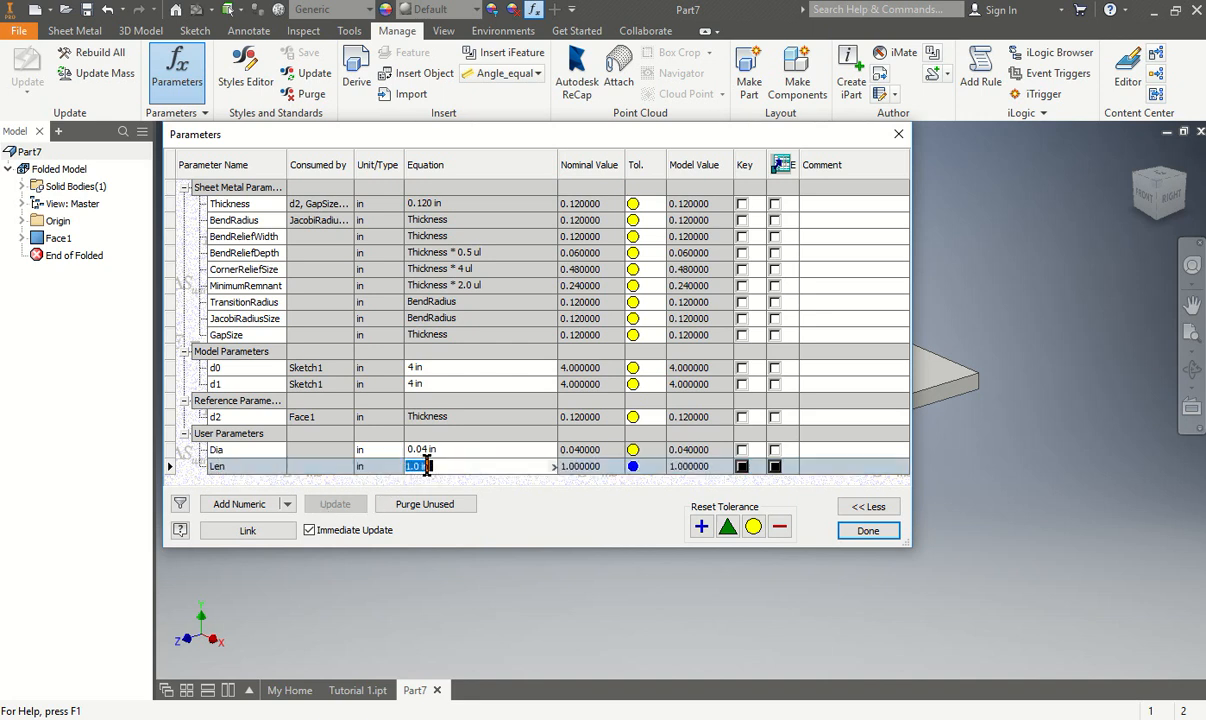
{"action": "type", "text": ".12"}
{"action": "left_click", "coordinate": [868, 531]}
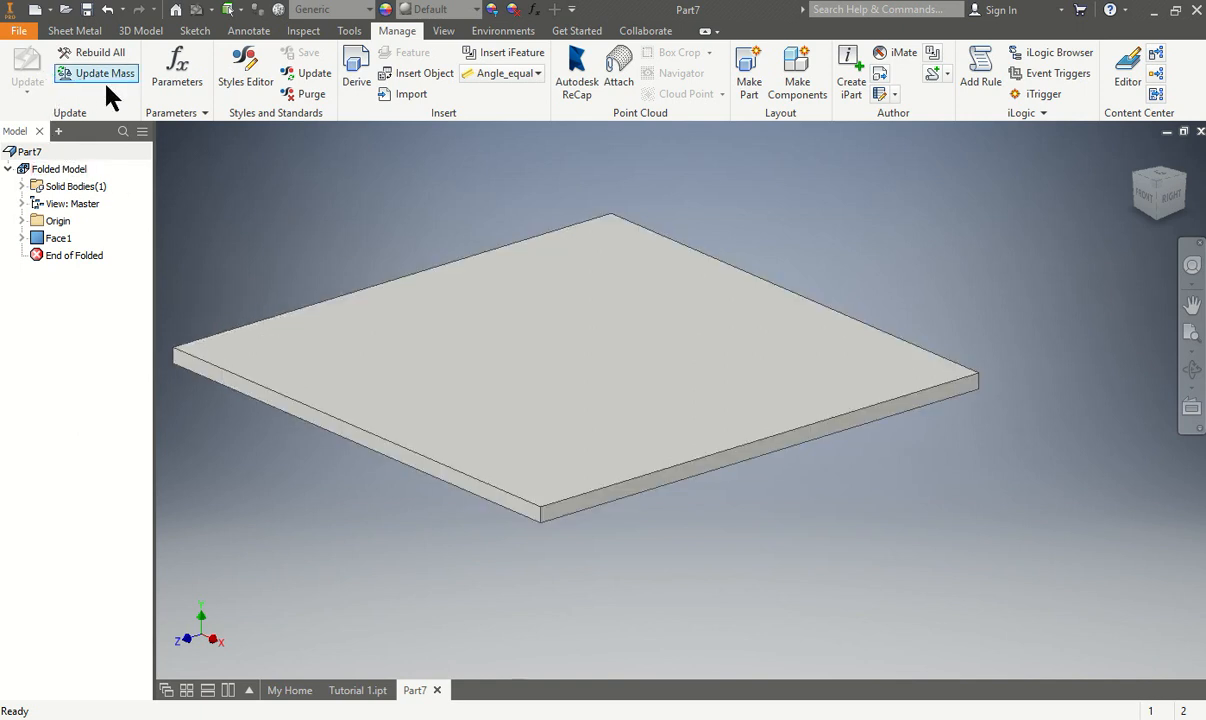
Sketch a centre point slot on the plate's large face, centred on the origin, about 0.99 in from centre to arc centre and 0.53 in wide
{"action": "left_click", "coordinate": [75, 31]}
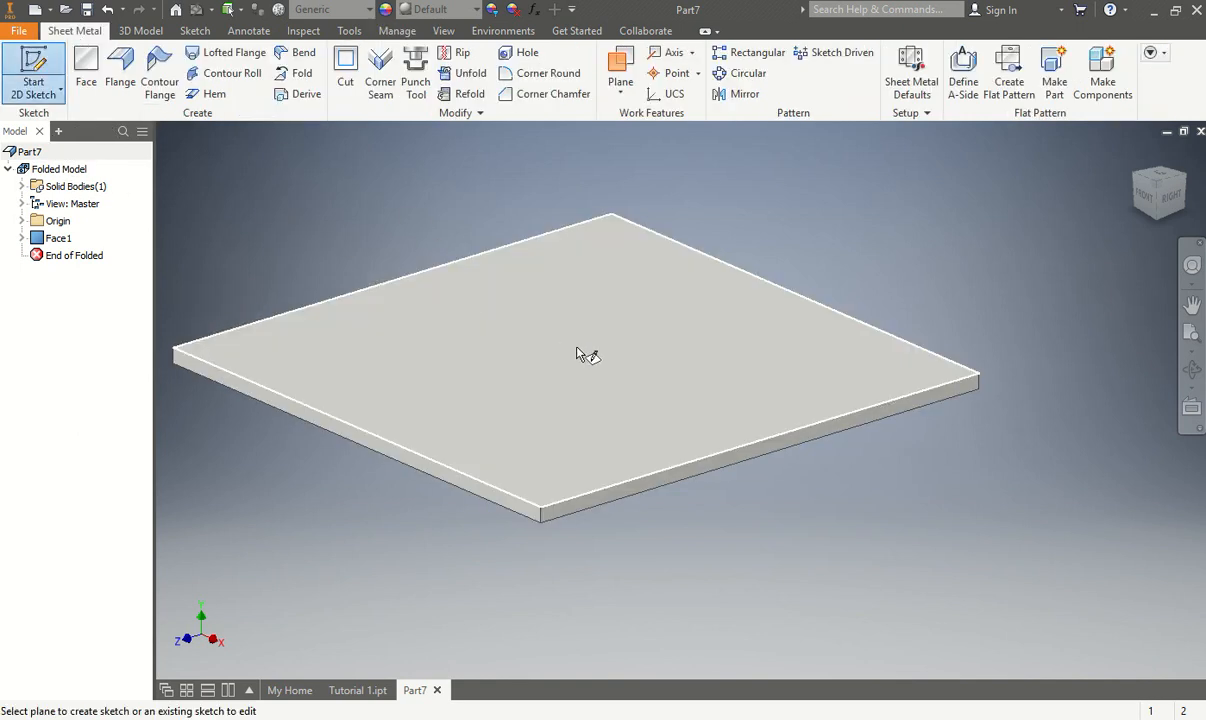
{"action": "left_click", "coordinate": [571, 342]}
{"action": "left_click", "coordinate": [222, 98]}
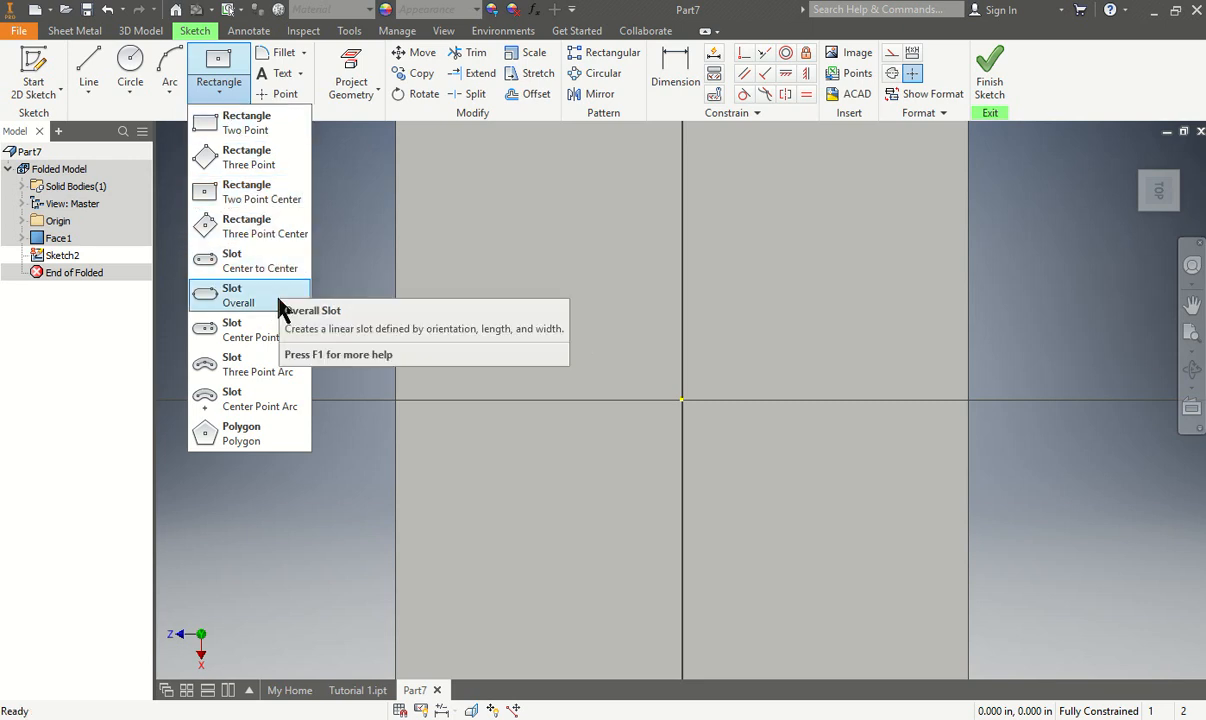
{"action": "left_click", "coordinate": [277, 333]}
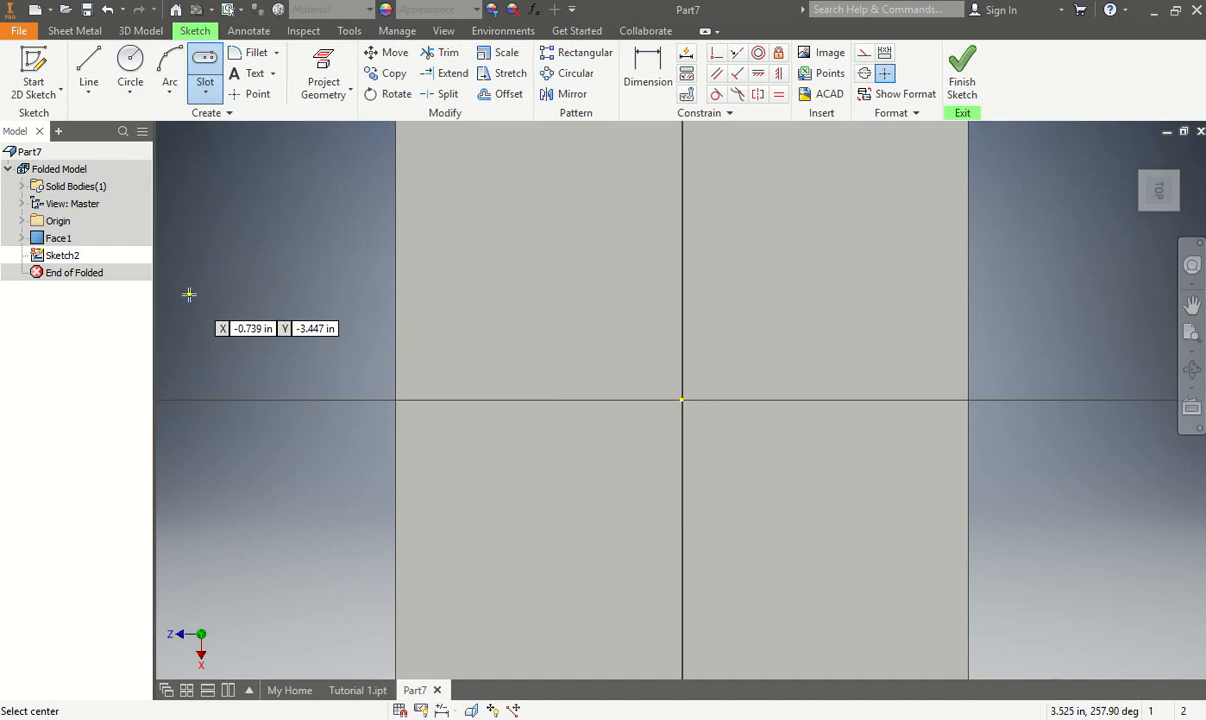
{"action": "left_click", "coordinate": [681, 400]}
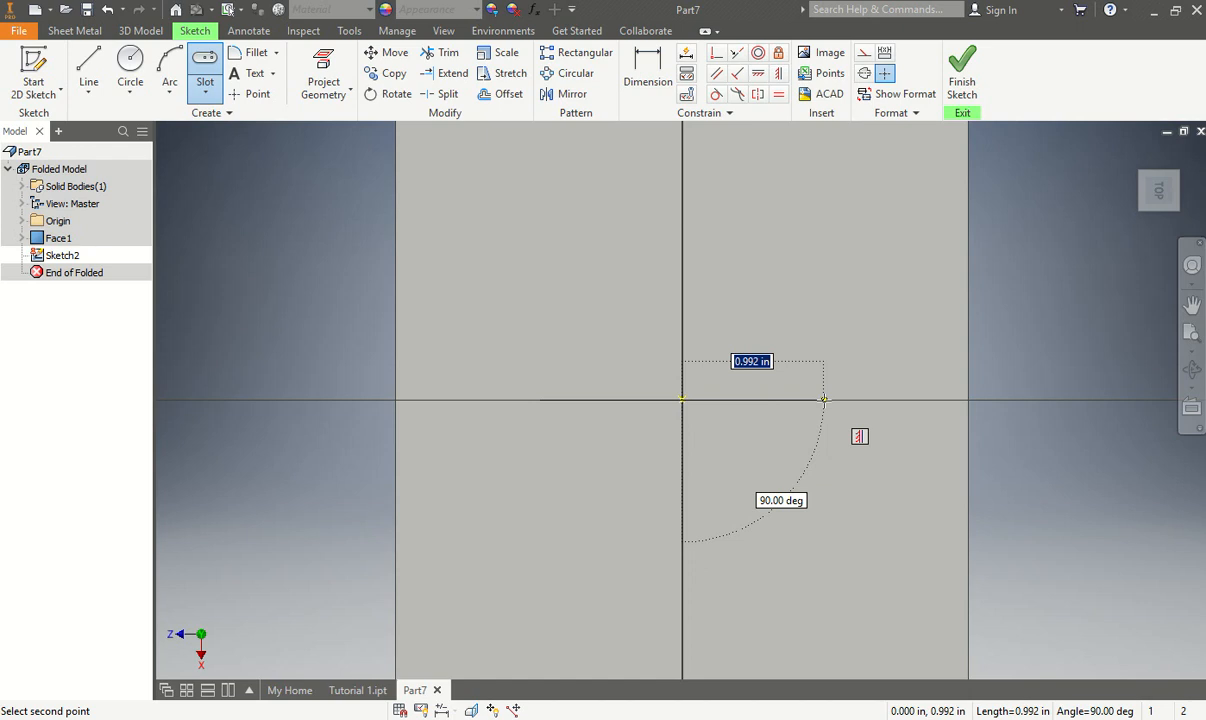
{"action": "left_click", "coordinate": [824, 399]}
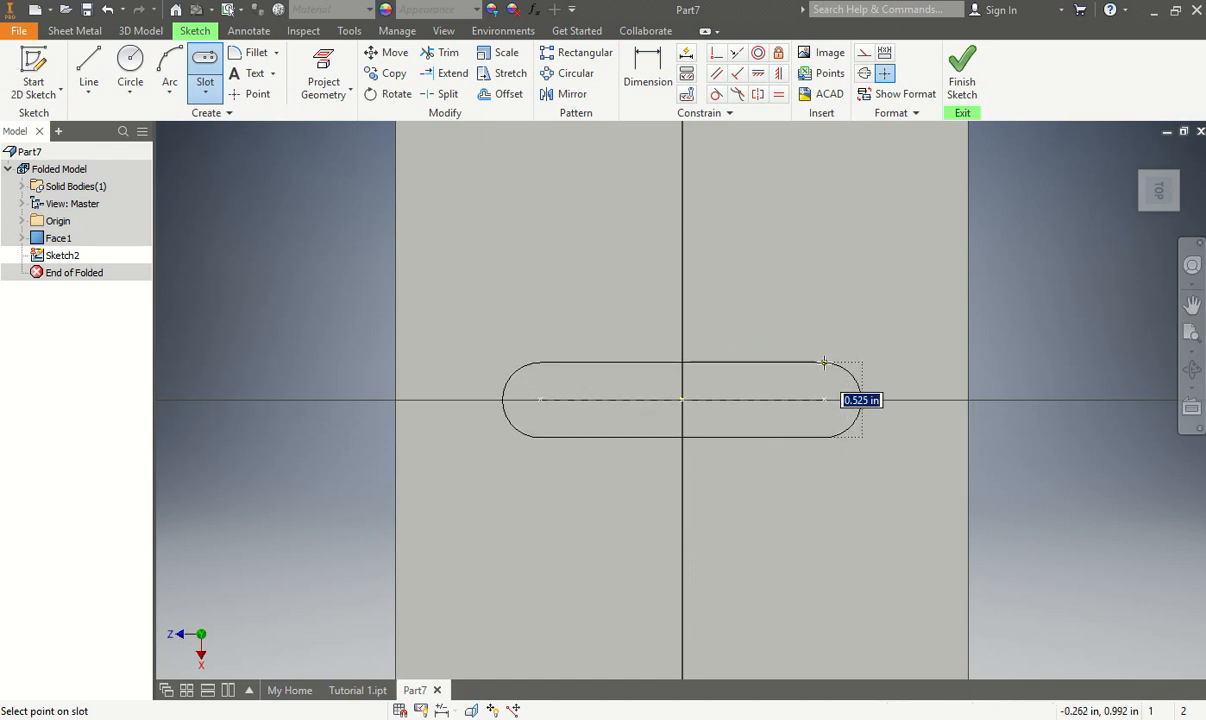
{"action": "left_click", "coordinate": [824, 362]}
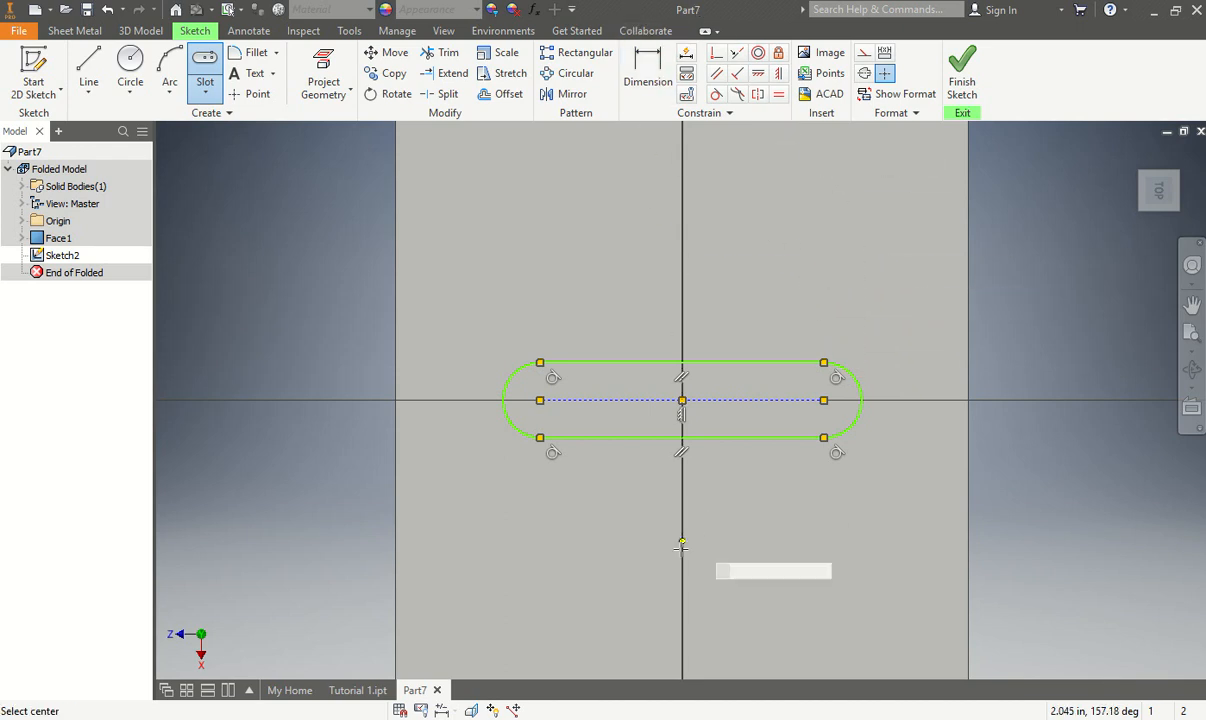
Dimension the distance between the slot's two arc centres and set it to the parameter Len
{"action": "left_click", "coordinate": [655, 71]}
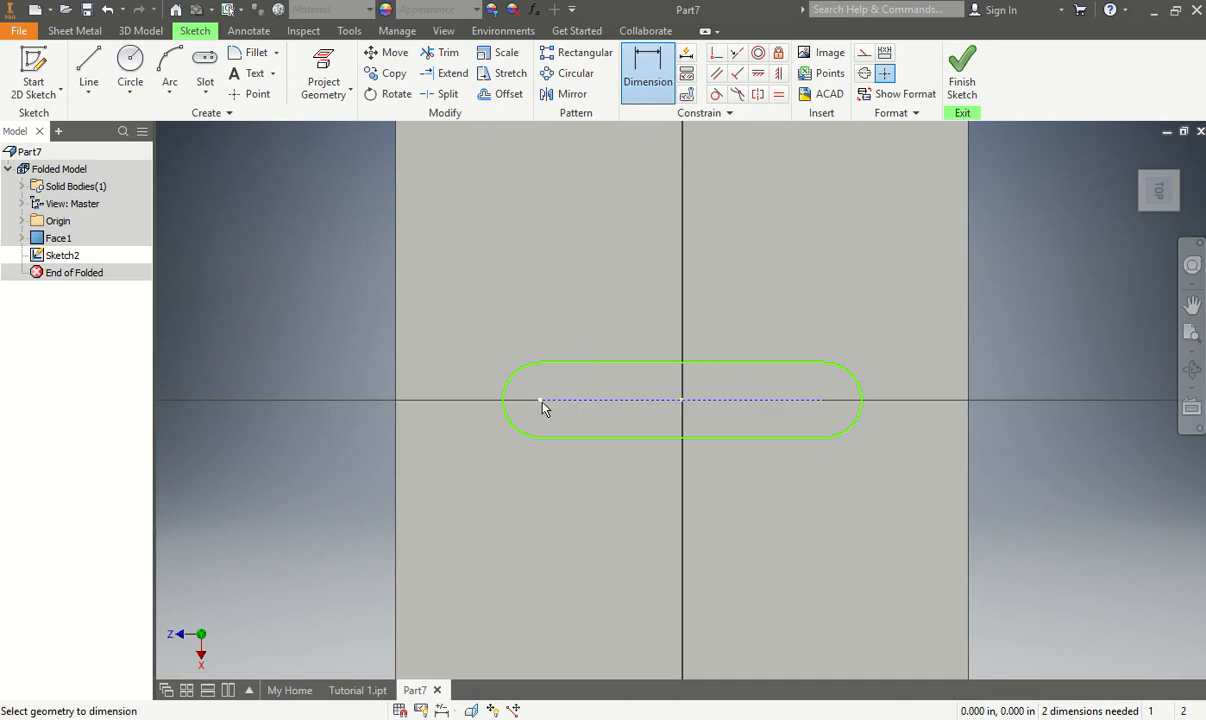
{"action": "left_click", "coordinate": [822, 403]}
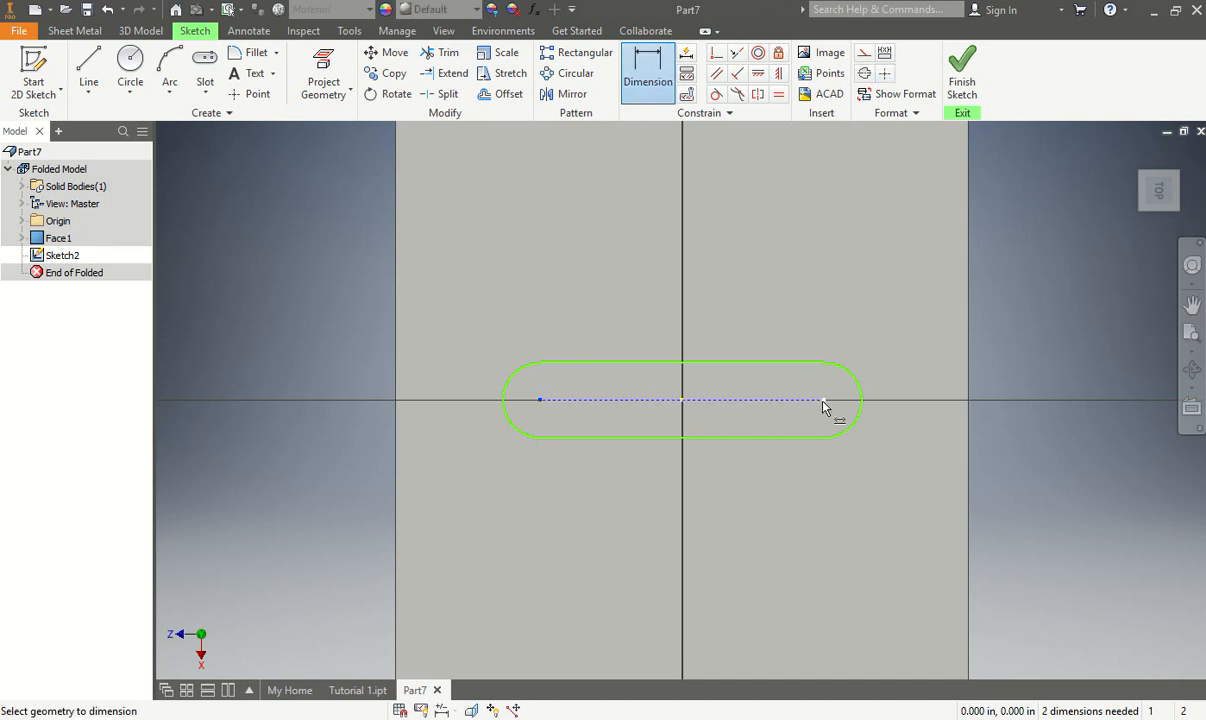
{"action": "left_click", "coordinate": [689, 289]}
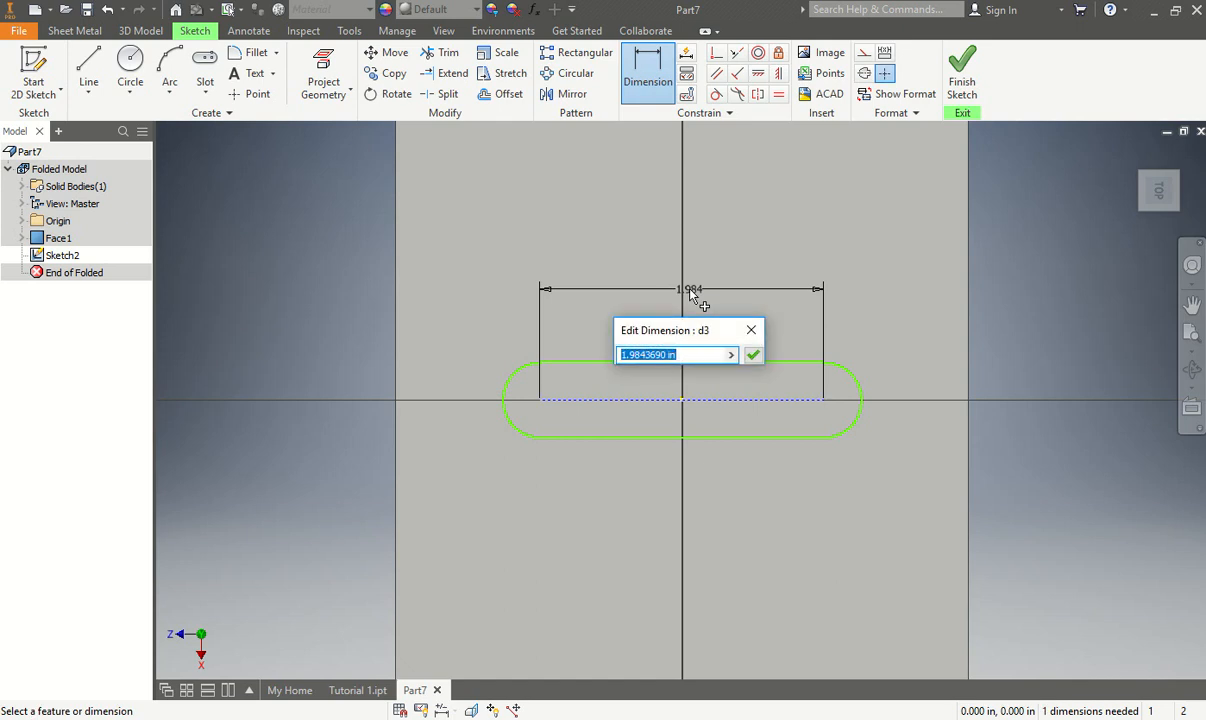
{"action": "left_click", "coordinate": [732, 355]}
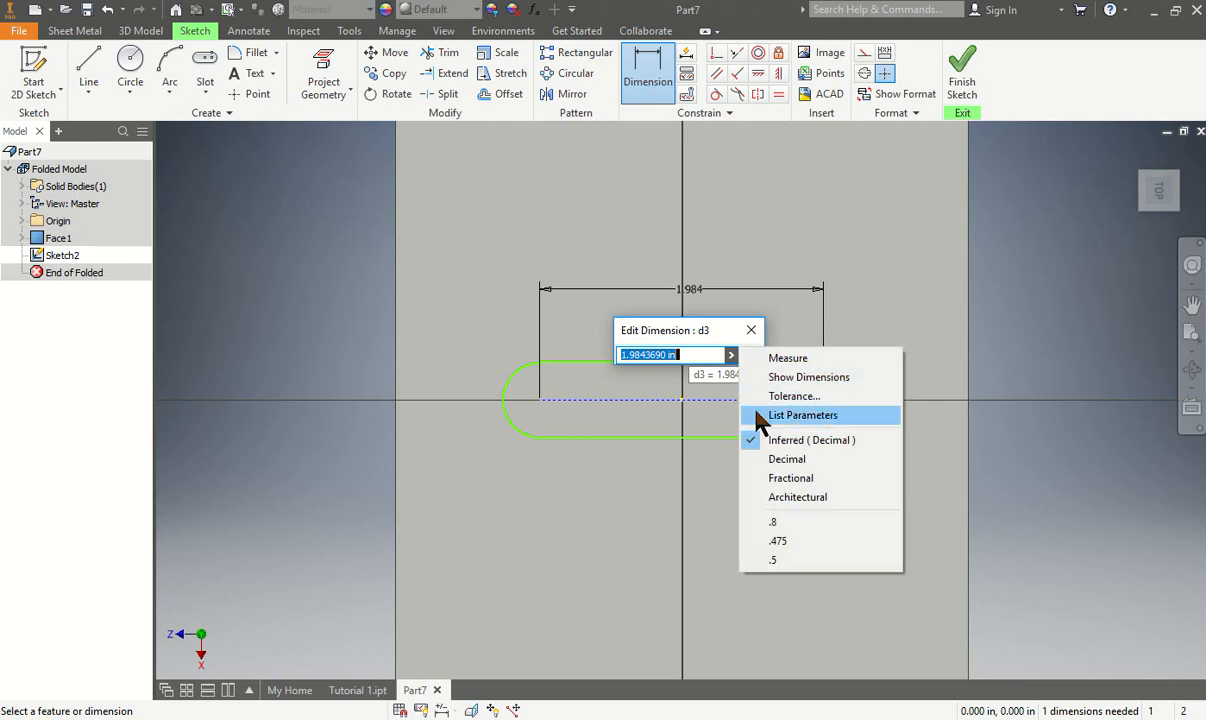
{"action": "left_click", "coordinate": [798, 418]}
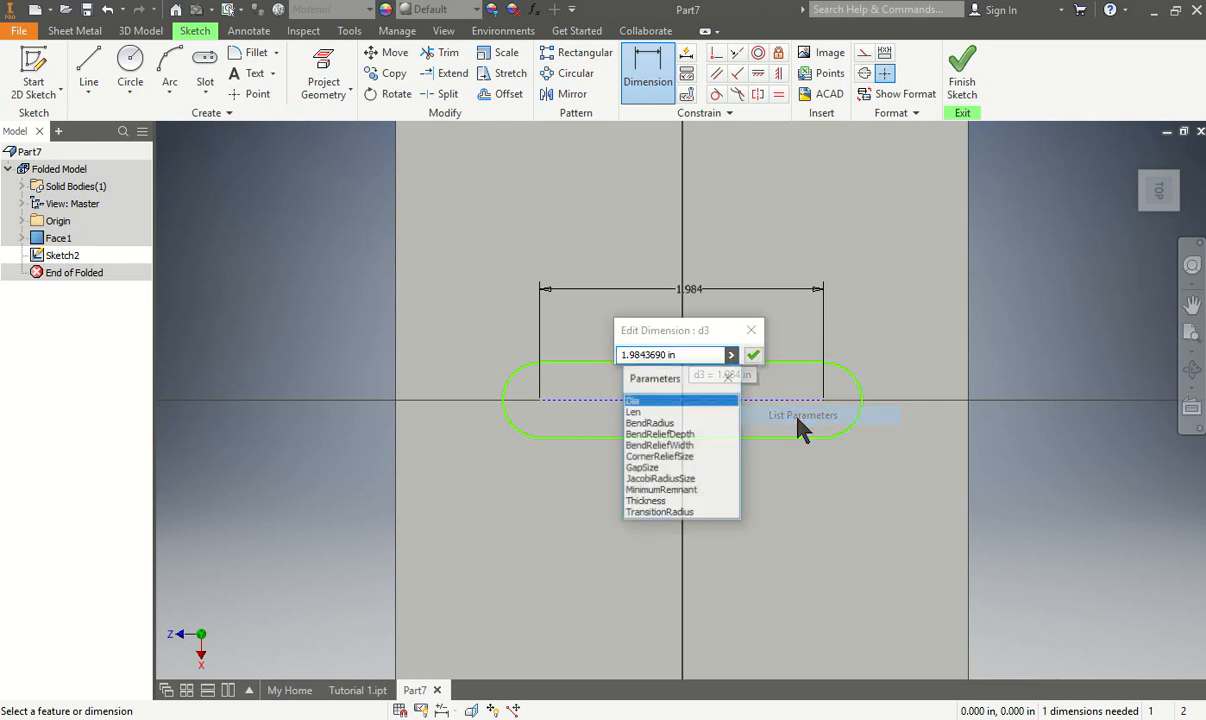
{"action": "left_click", "coordinate": [633, 413]}
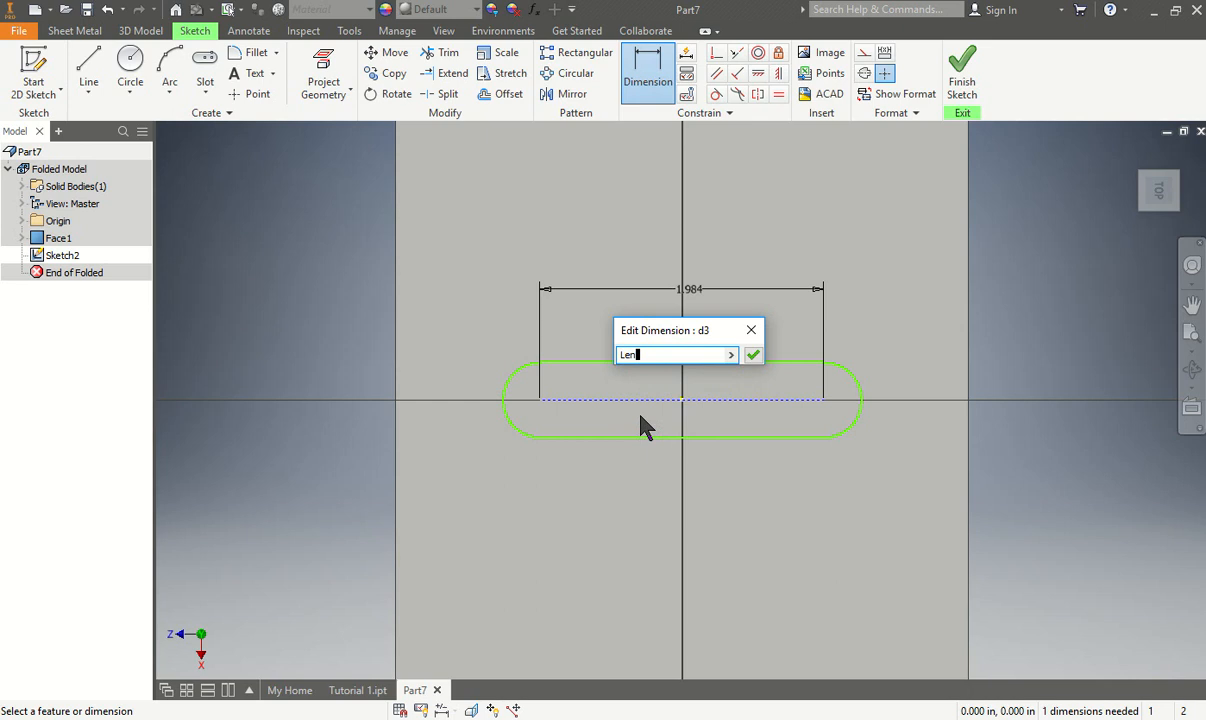
{"action": "left_click", "coordinate": [753, 354]}
Dimension the radius of the slot's end arc, set it to the parameter Dia, and finish the sketch
{"action": "scroll", "coordinate": [690, 440], "scroll_direction": "up", "scroll_amount": 5}
{"action": "scroll", "coordinate": [677, 454], "scroll_direction": "up", "scroll_amount": 5}
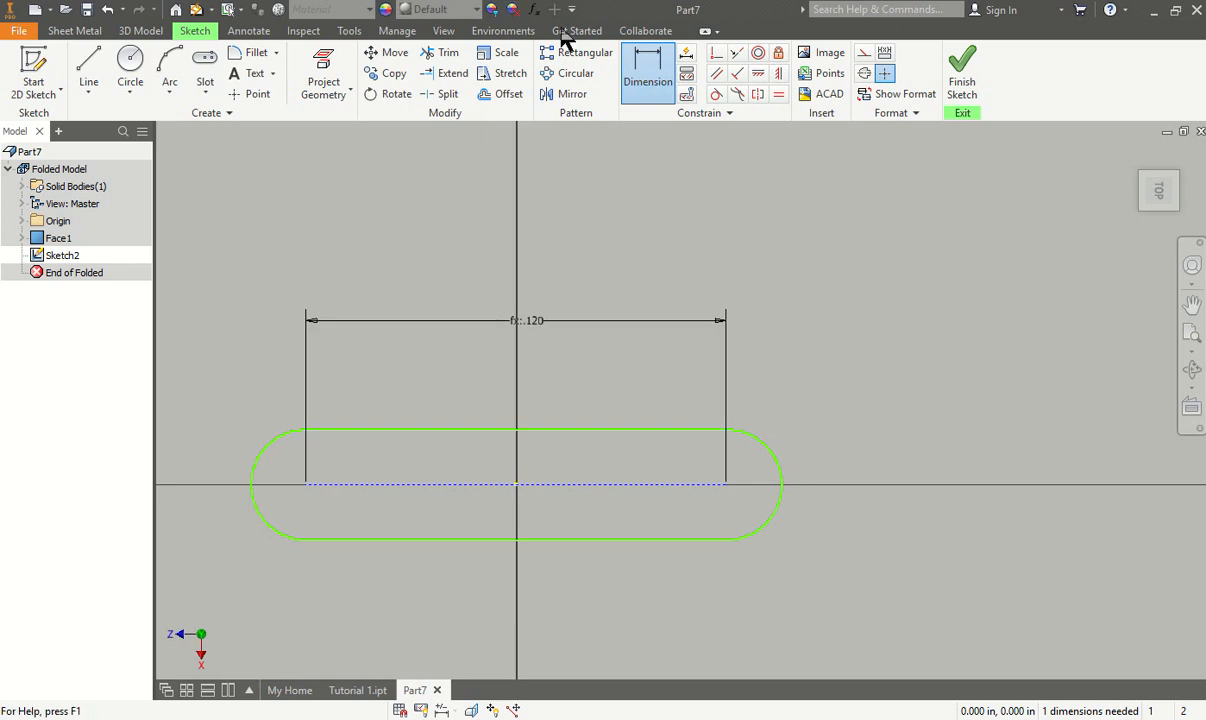
{"action": "left_click", "coordinate": [781, 463]}
{"action": "left_click", "coordinate": [859, 343]}
{"action": "left_click", "coordinate": [900, 404]}
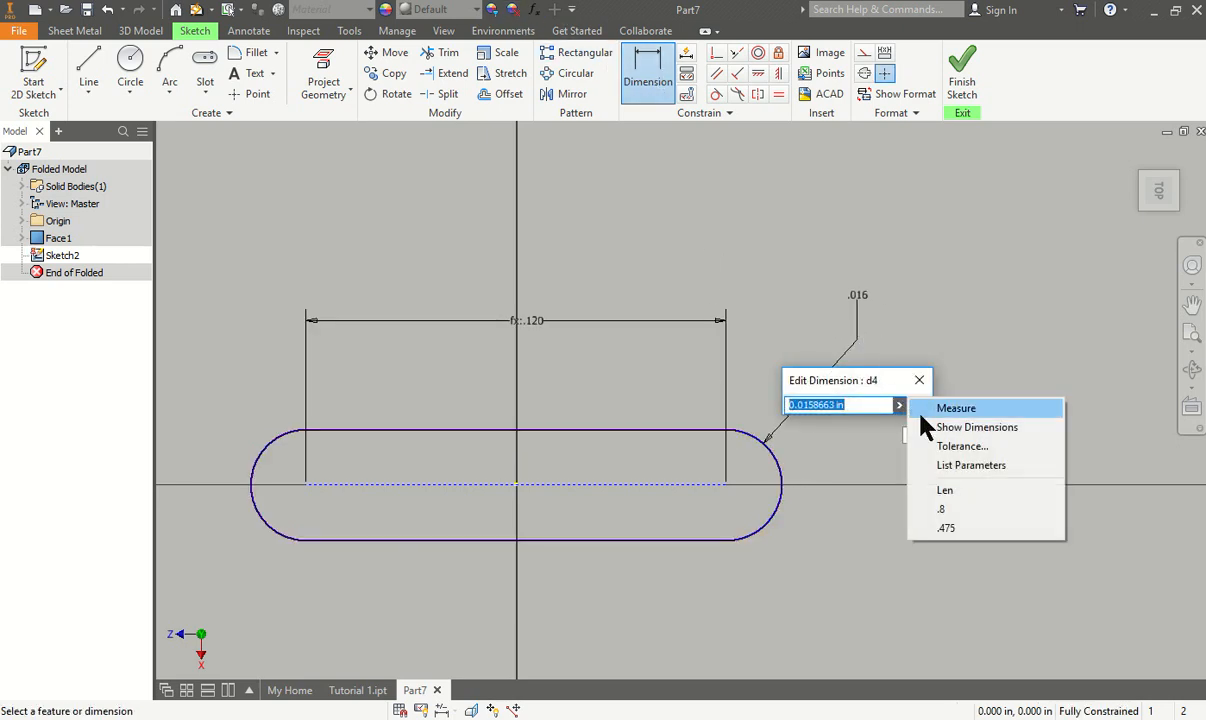
{"action": "left_click", "coordinate": [972, 465]}
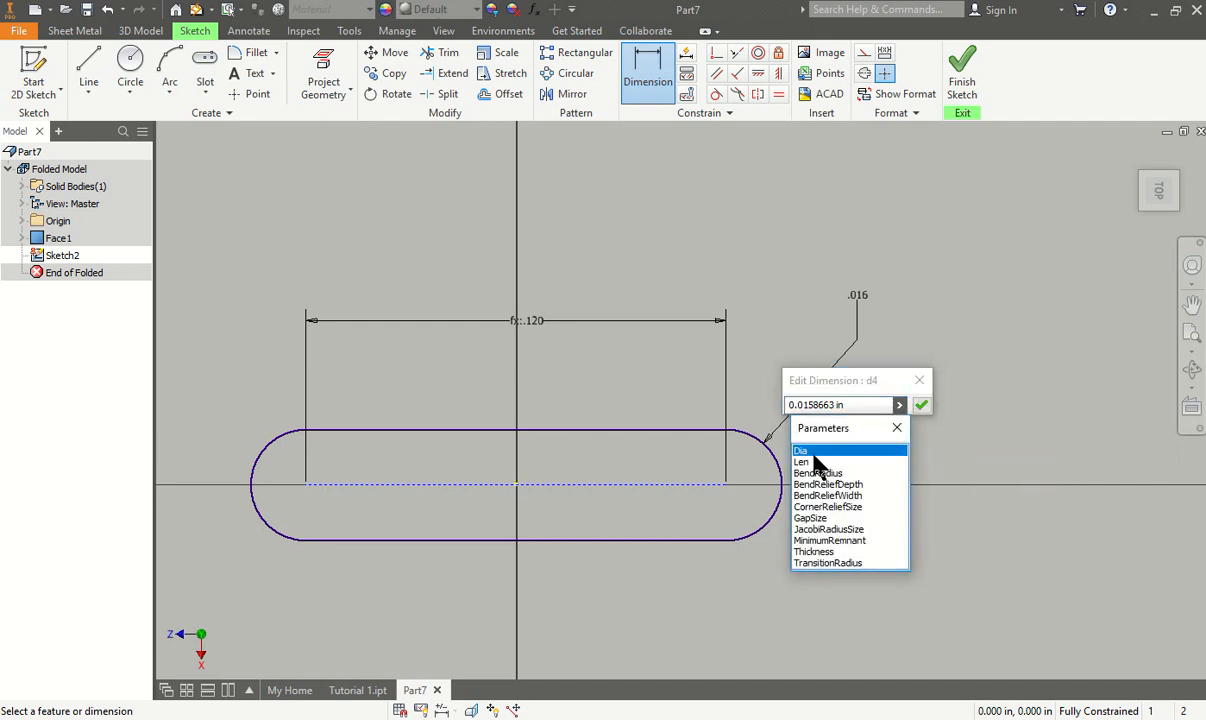
{"action": "left_click", "coordinate": [840, 453]}
{"action": "left_click", "coordinate": [921, 405]}
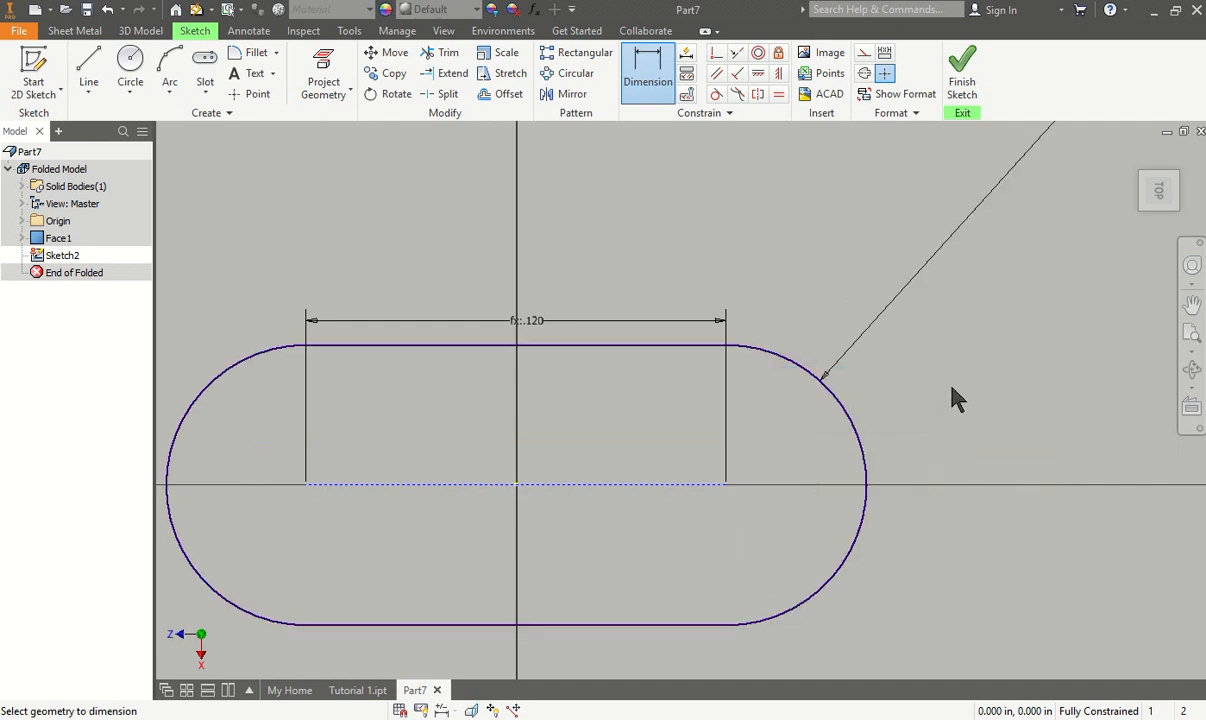
{"action": "scroll", "coordinate": [900, 383], "scroll_direction": "down", "scroll_amount": 5}
{"action": "scroll", "coordinate": [900, 381], "scroll_direction": "down", "scroll_amount": 3}
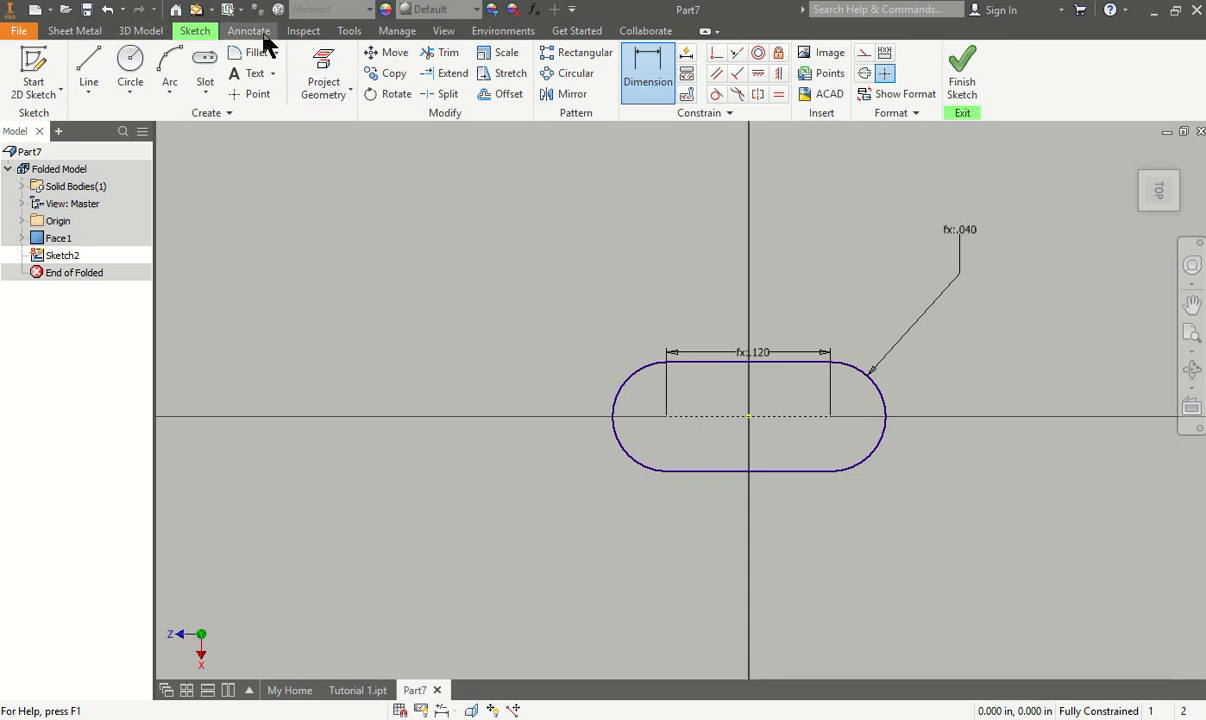
{"action": "left_click", "coordinate": [961, 70]}
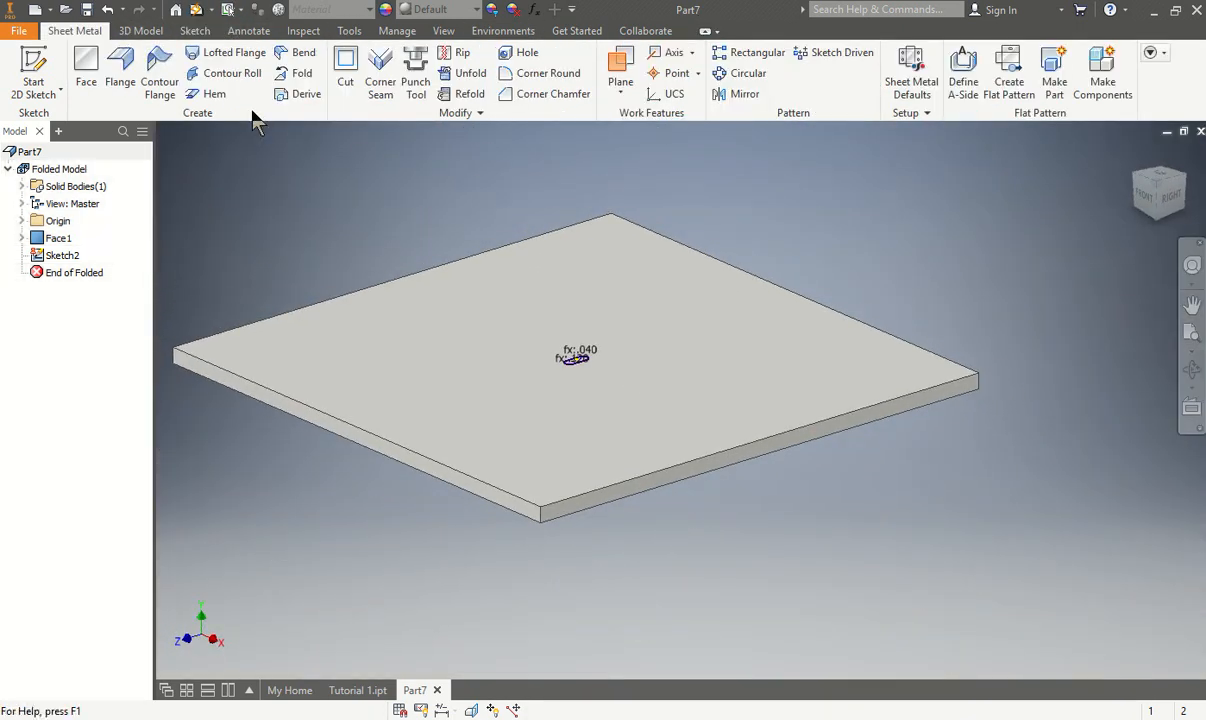
Rename the user parameter Dia as Diameter and the user parameter Len as Lenght
{"action": "left_click", "coordinate": [396, 31]}
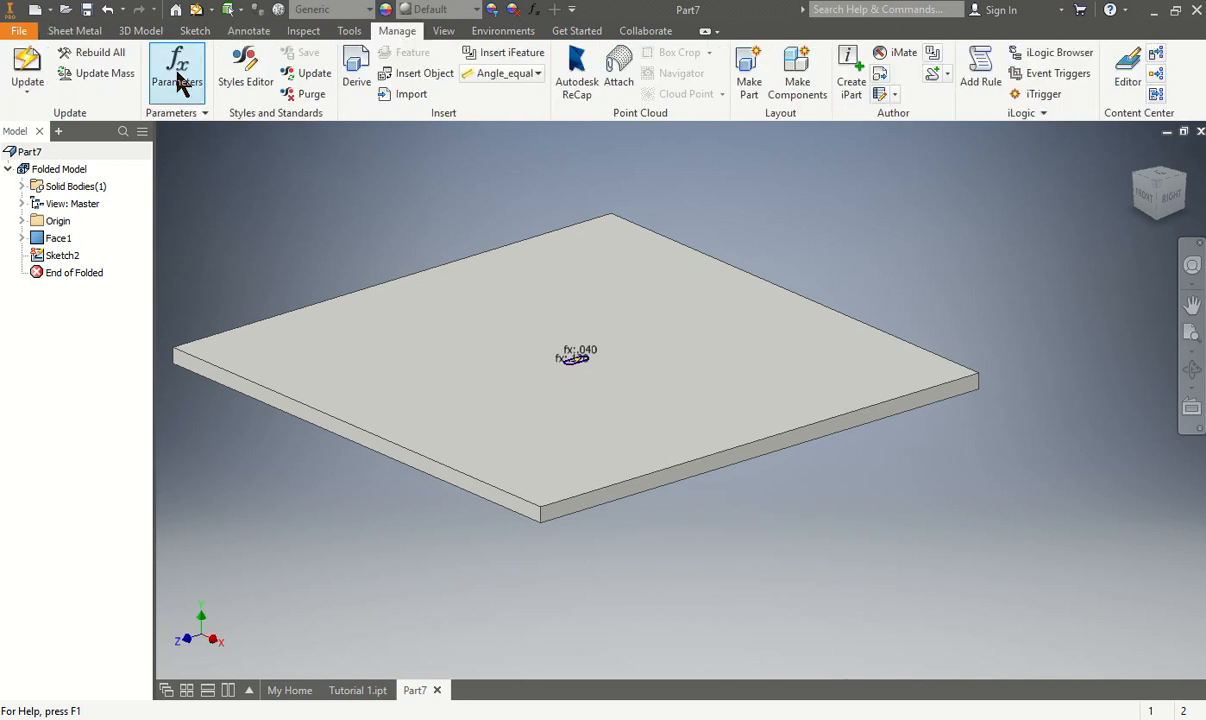
{"action": "left_click", "coordinate": [177, 73]}
{"action": "scroll", "coordinate": [253, 417], "scroll_direction": "down", "scroll_amount": 1}
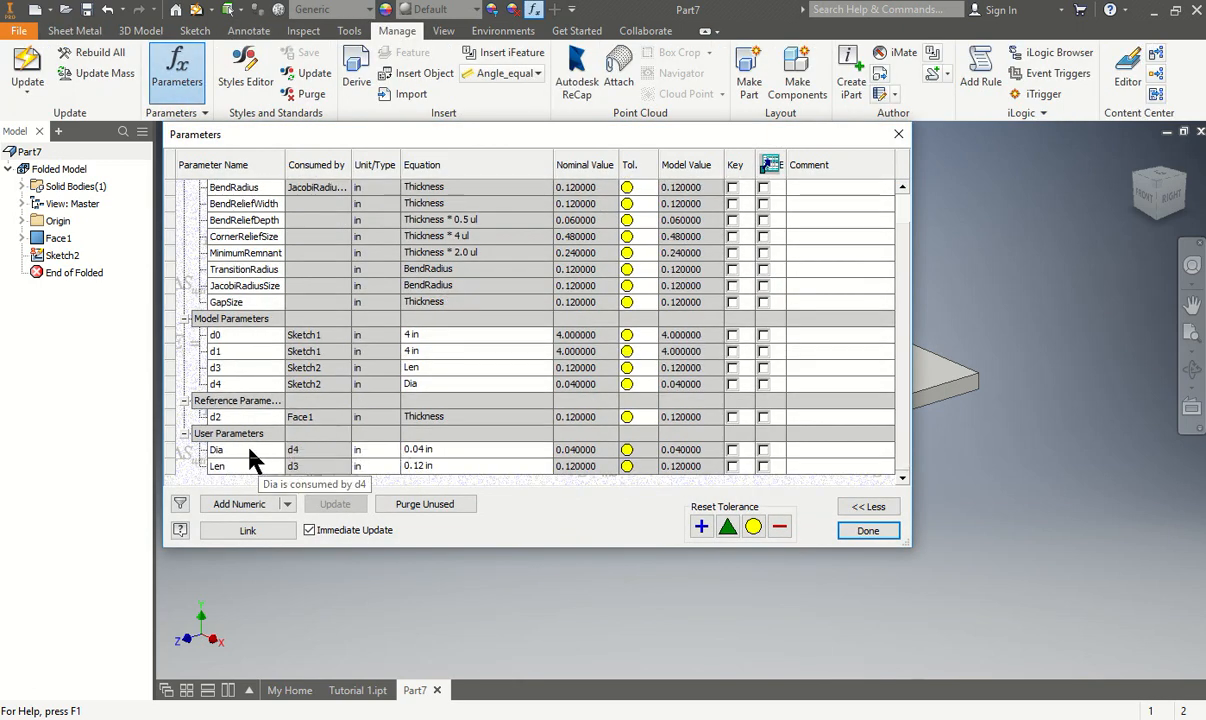
{"action": "left_click", "coordinate": [245, 450]}
{"action": "type", "text": "meter"}
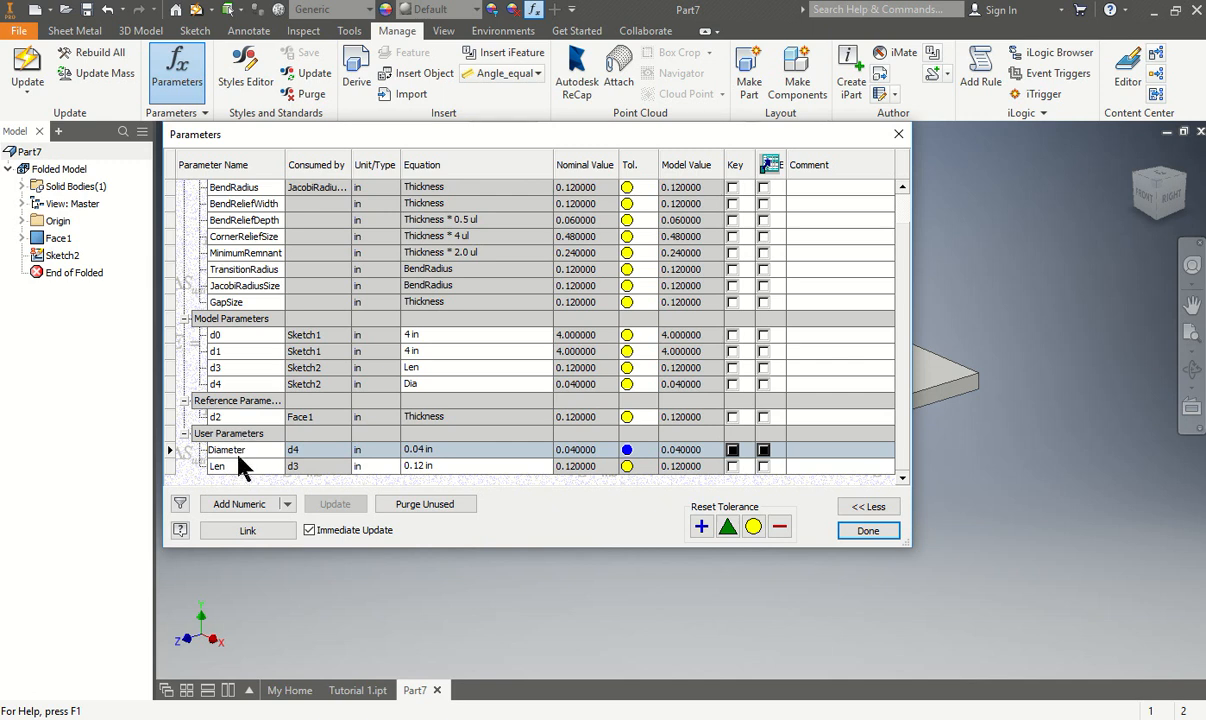
{"action": "left_click", "coordinate": [241, 466]}
{"action": "type", "text": "ght"}
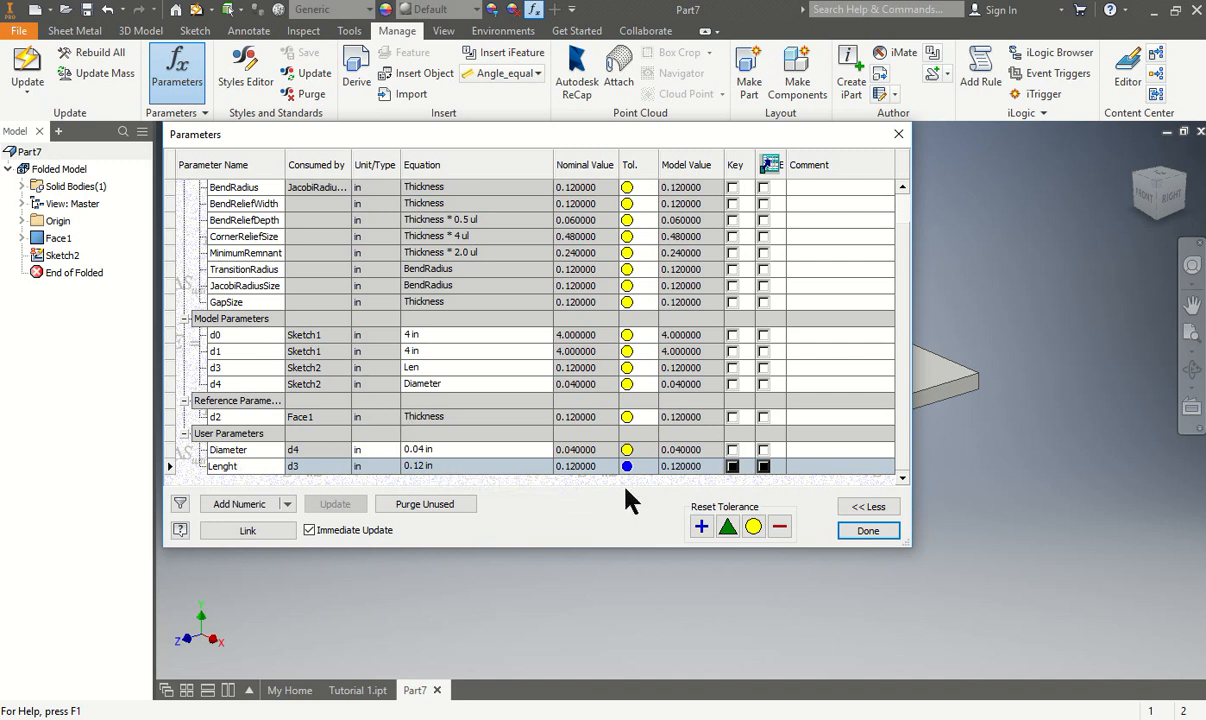
{"action": "left_click", "coordinate": [868, 531]}
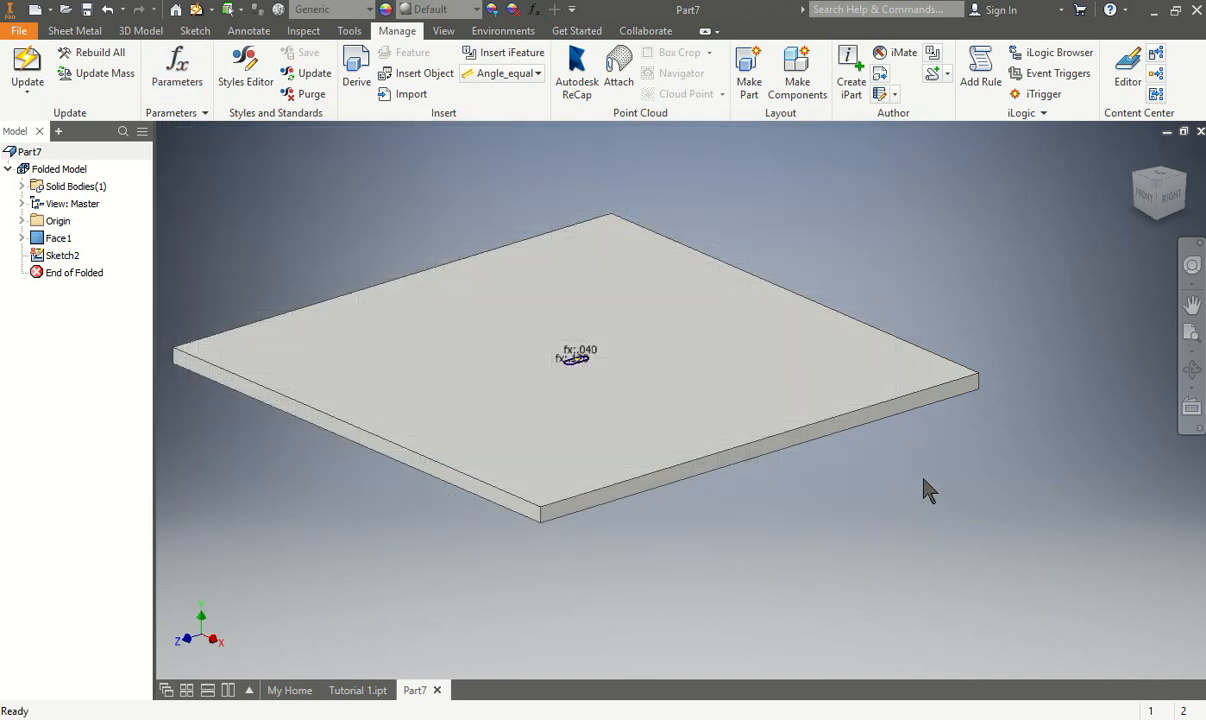
Correct the name of the misspelled user parameter Lenght to Length
{"action": "left_click", "coordinate": [245, 68]}
{"action": "left_click", "coordinate": [178, 72]}
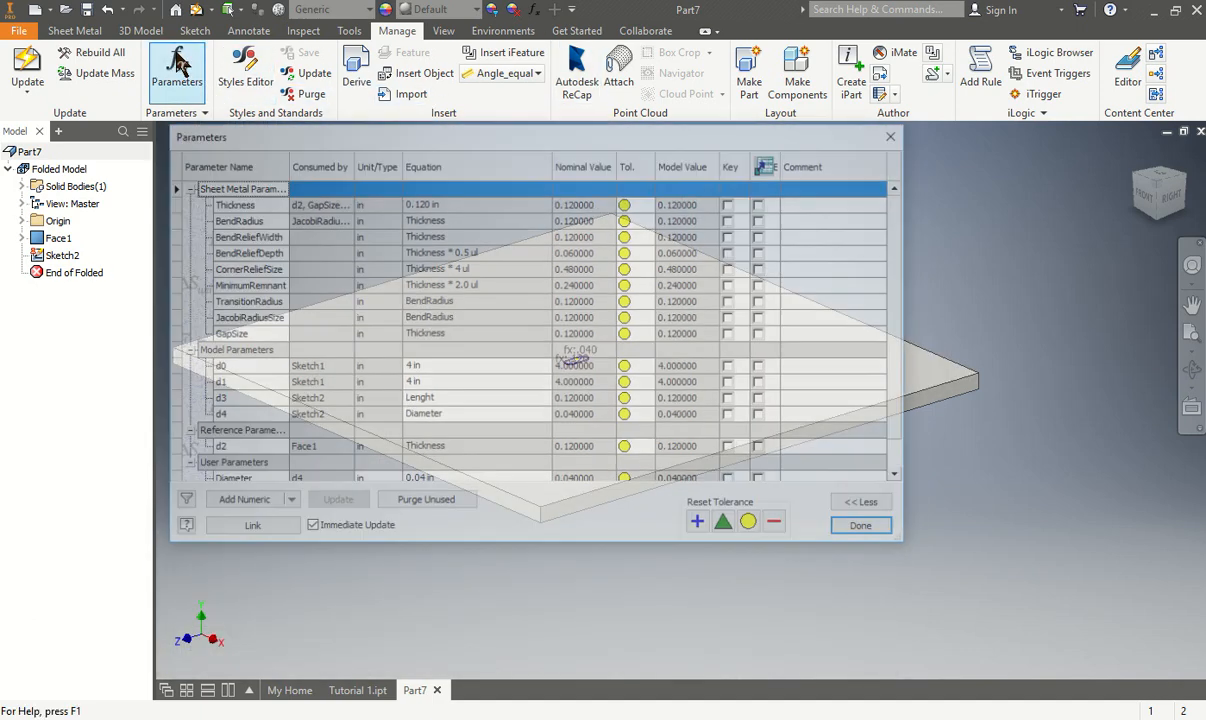
{"action": "scroll", "coordinate": [258, 430], "scroll_direction": "down", "scroll_amount": 1}
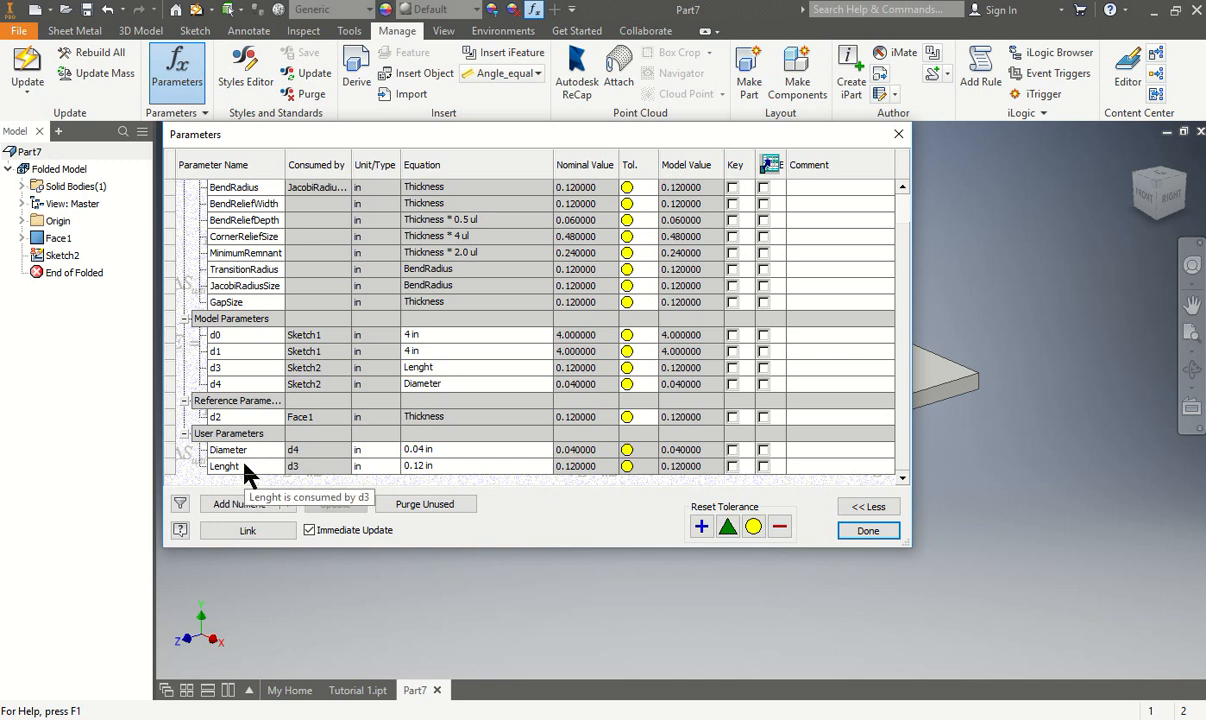
{"action": "left_click", "coordinate": [248, 466]}
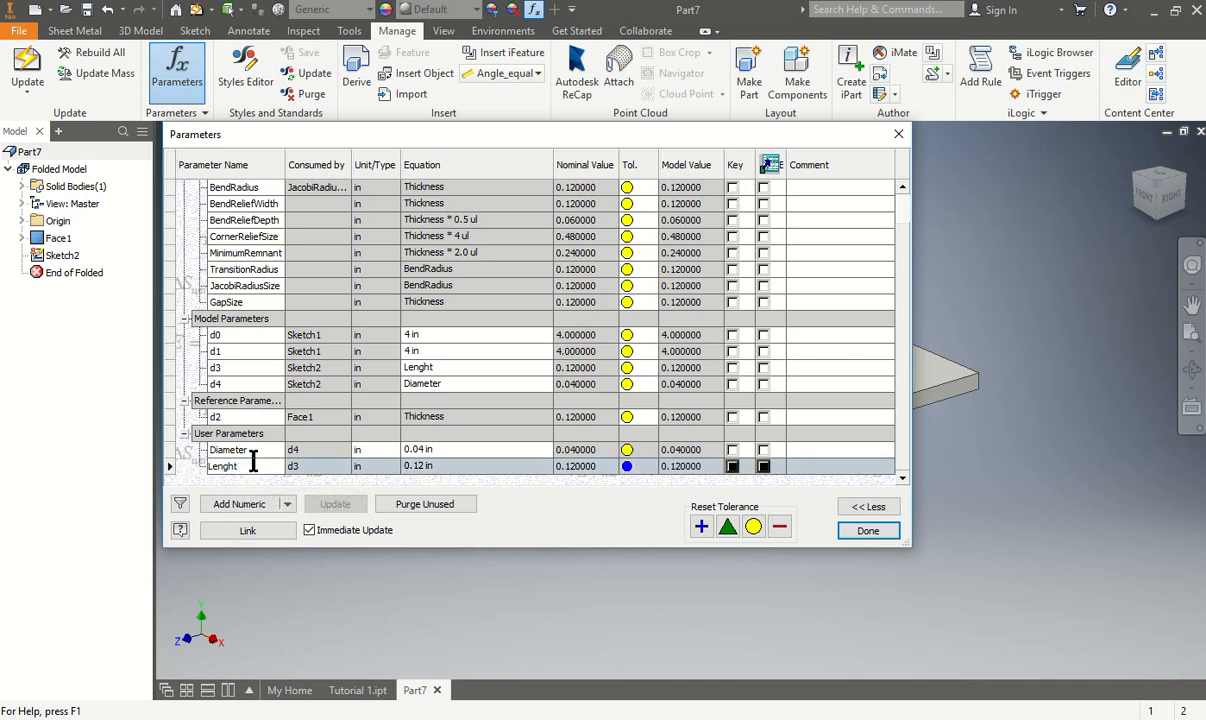
{"action": "type", "text": "th"}
{"action": "left_click", "coordinate": [868, 531]}
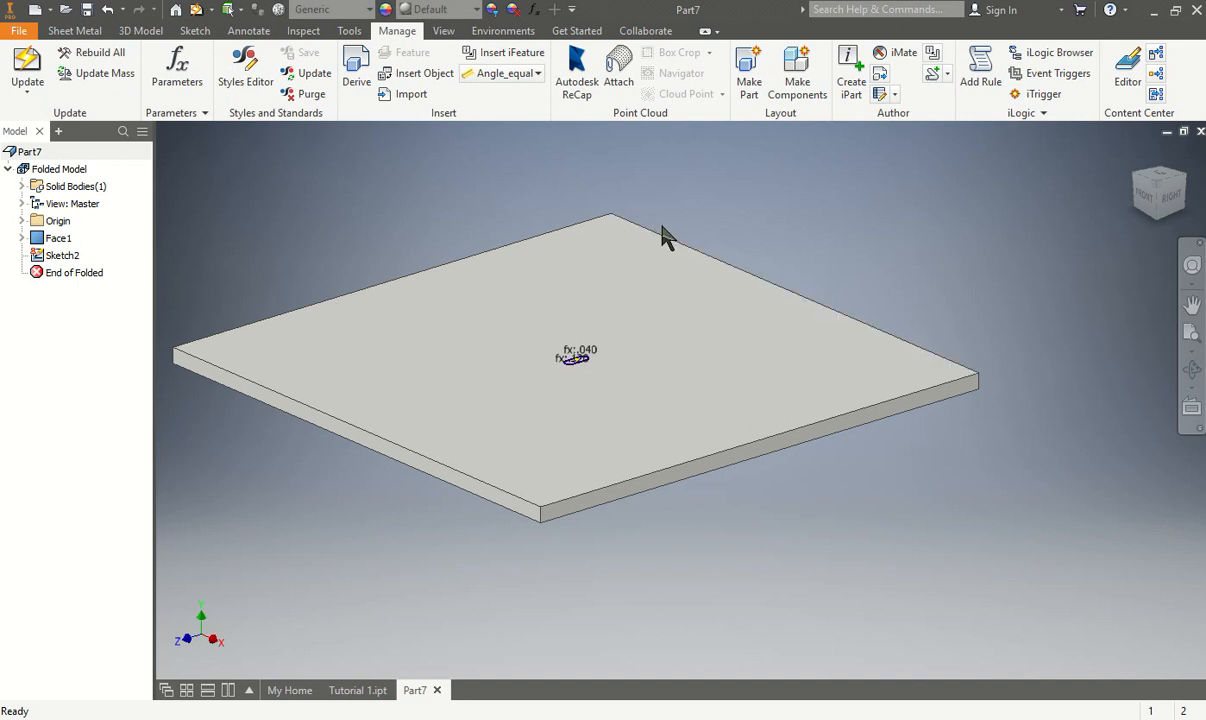
Edit the slot sketch to add a sketch point at the slot's centre and finish the sketch
{"action": "scroll", "coordinate": [589, 378], "scroll_direction": "up", "scroll_amount": 6}
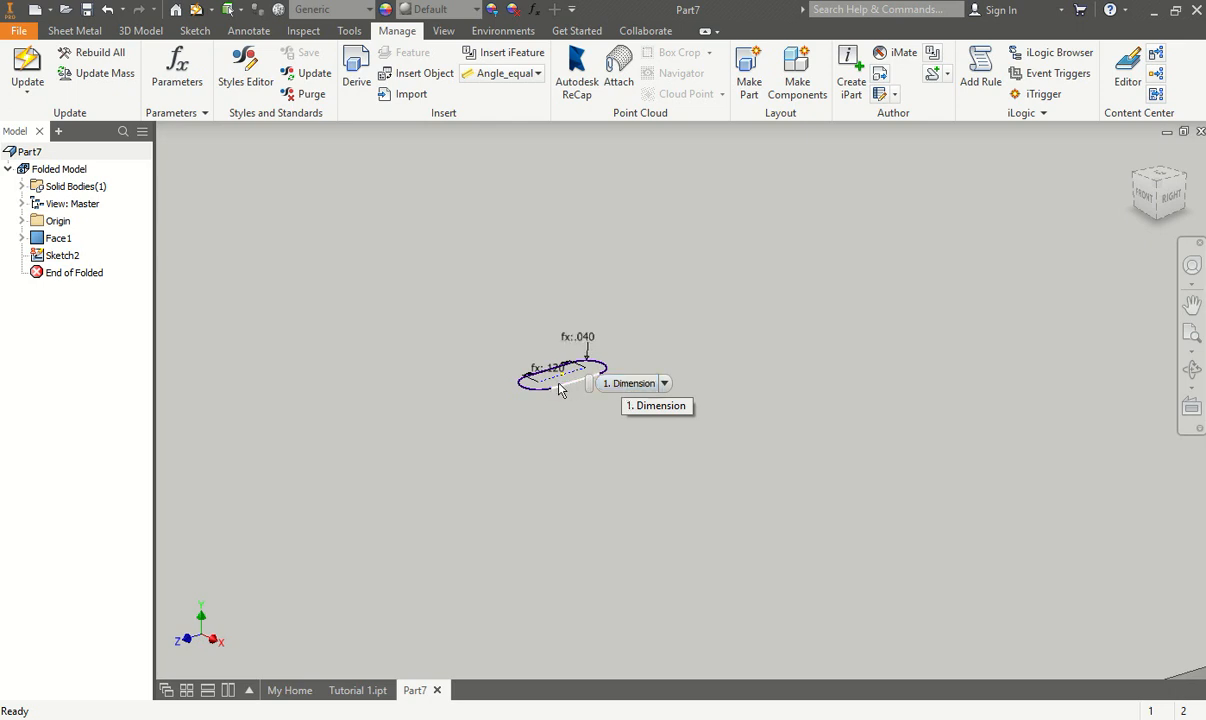
{"action": "scroll", "coordinate": [620, 390], "scroll_direction": "up", "scroll_amount": 5}
{"action": "left_click", "coordinate": [60, 255]}
{"action": "right_click", "coordinate": [60, 255]}
{"action": "left_click", "coordinate": [100, 321]}
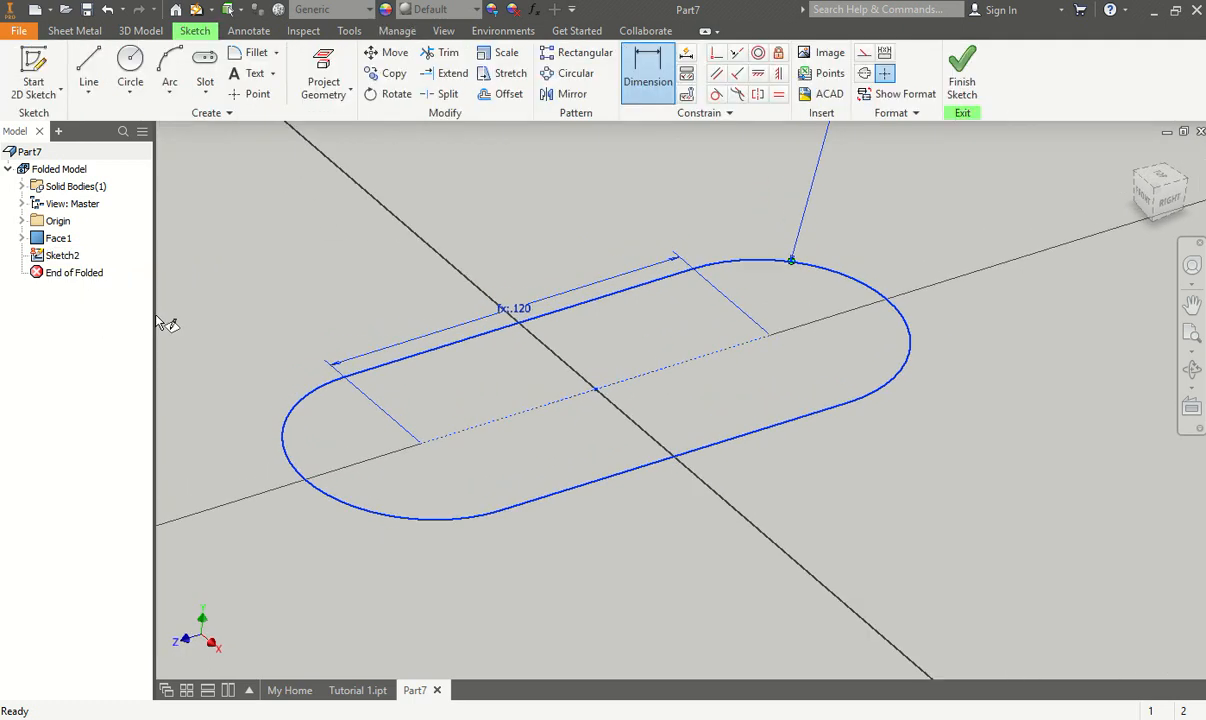
{"action": "left_click", "coordinate": [253, 97]}
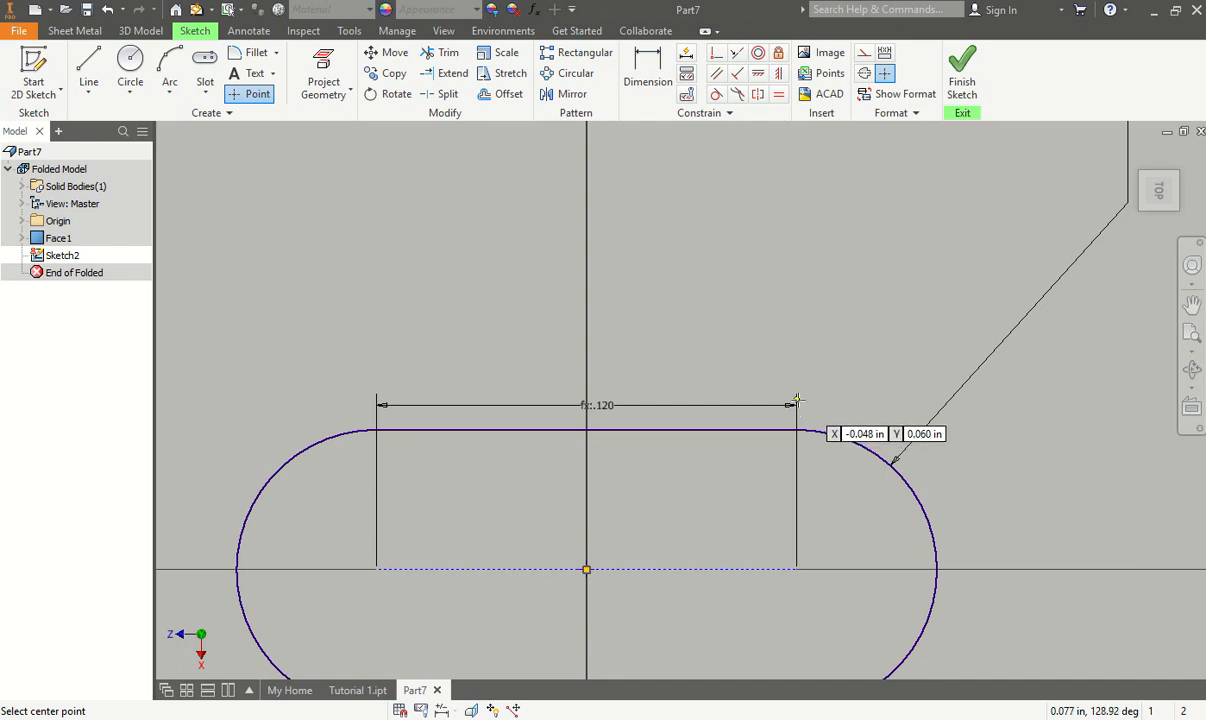
{"action": "scroll", "coordinate": [488, 194], "scroll_direction": "up", "scroll_amount": 7}
{"action": "middle_click_drag", "start_coordinate": [546, 240], "coordinate": [558, 270]}
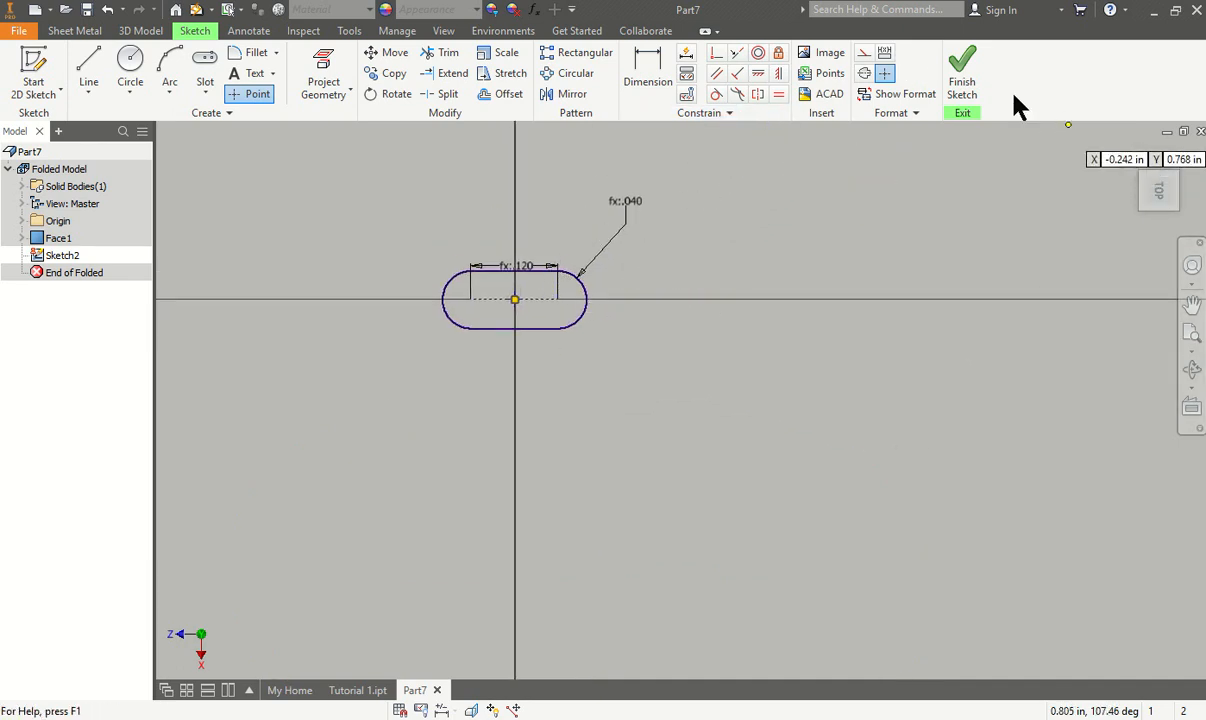
{"action": "left_click", "coordinate": [961, 66]}
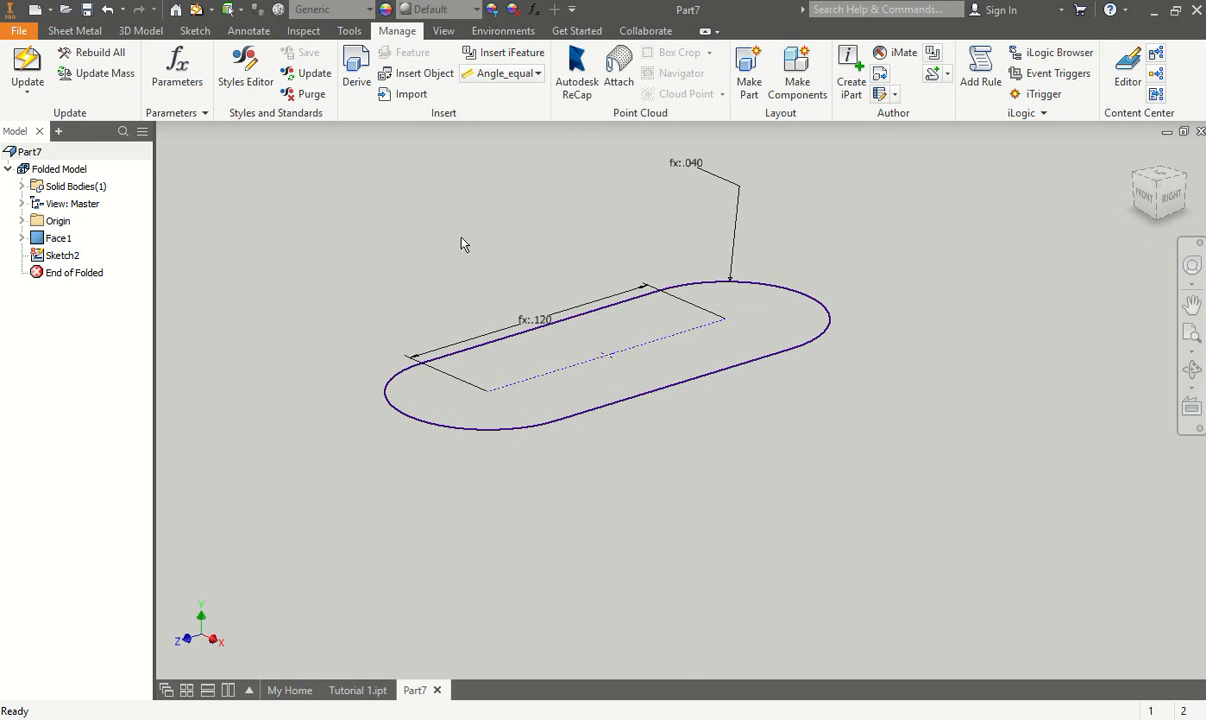
Cut the slot profile into the face to a distance equal to the Thickness parameter
{"action": "left_click", "coordinate": [95, 34]}
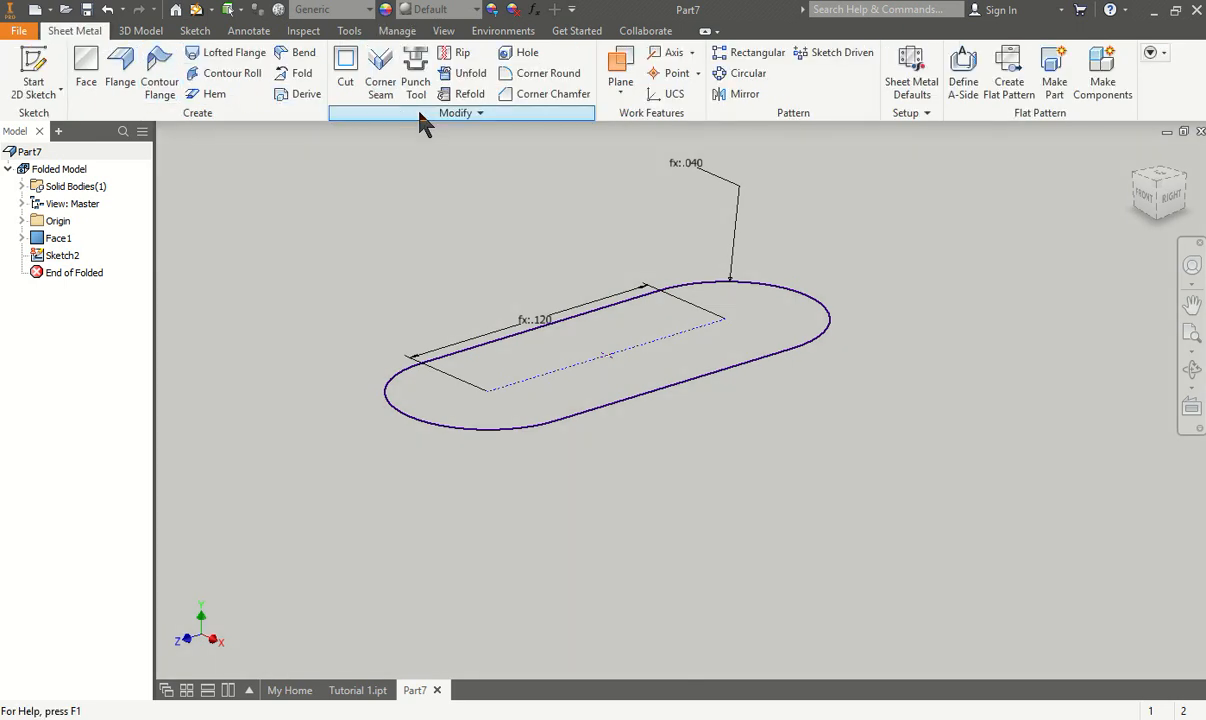
{"action": "left_click", "coordinate": [345, 72]}
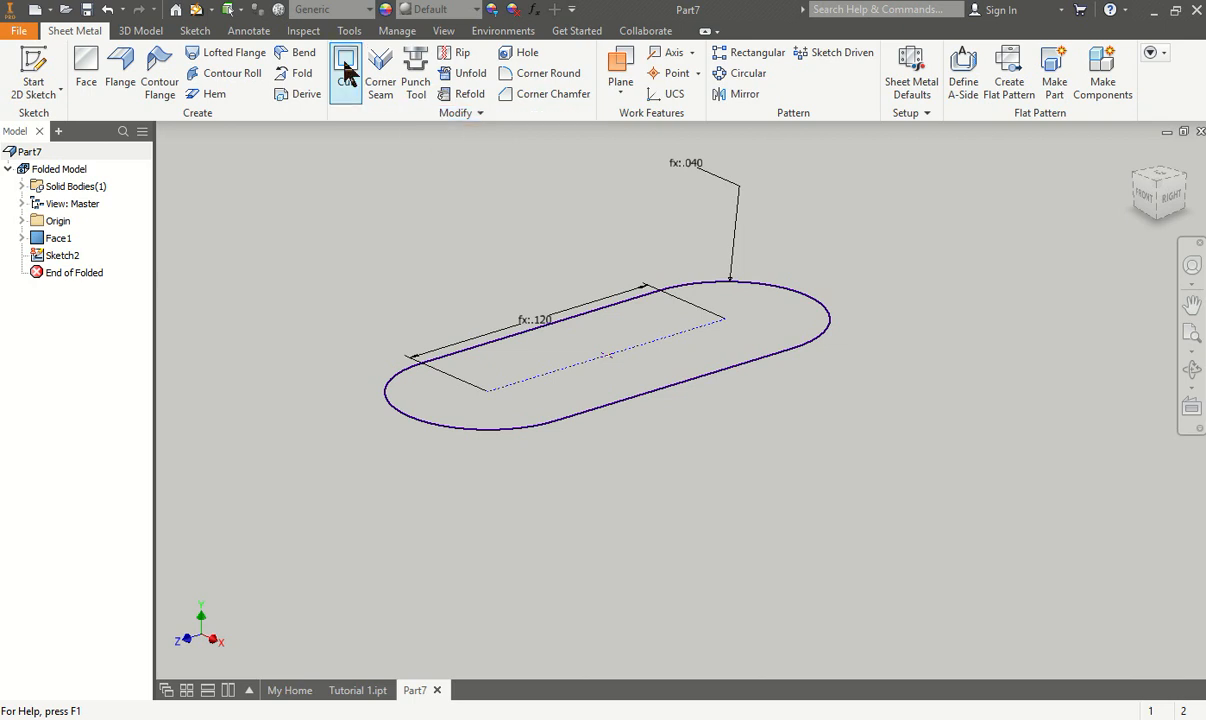
{"action": "scroll", "coordinate": [475, 238], "scroll_direction": "down", "scroll_amount": 5}
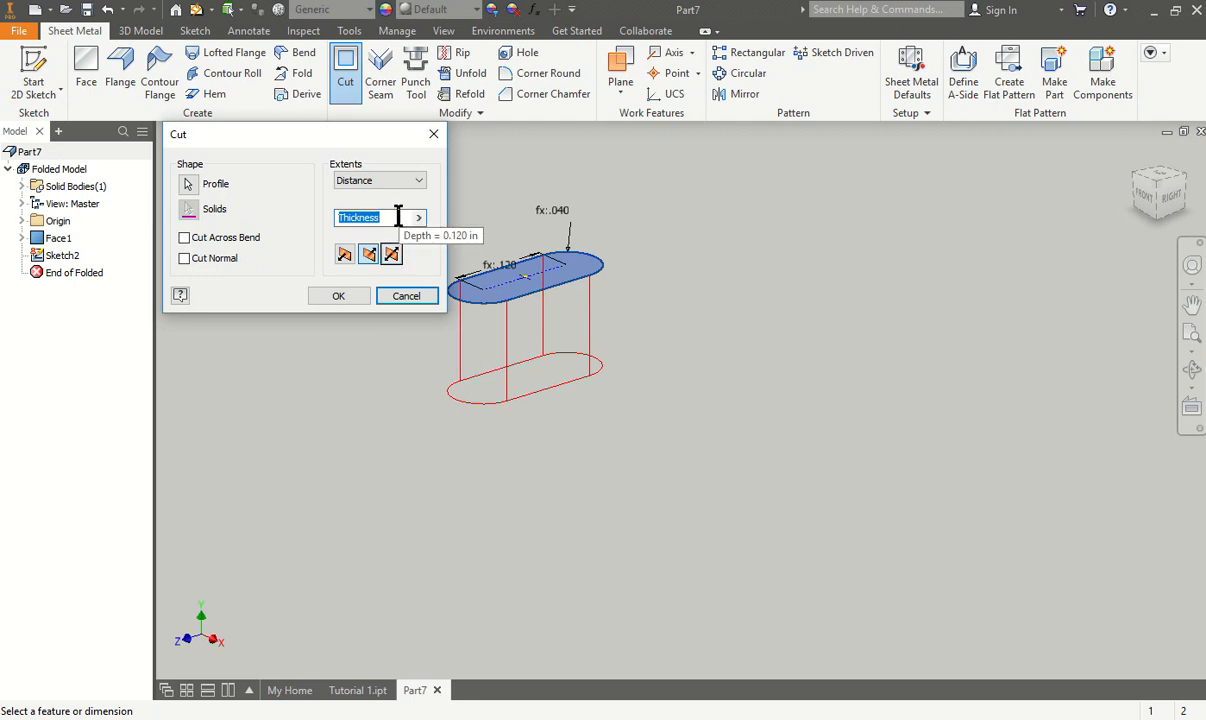
{"action": "left_click", "coordinate": [338, 295]}
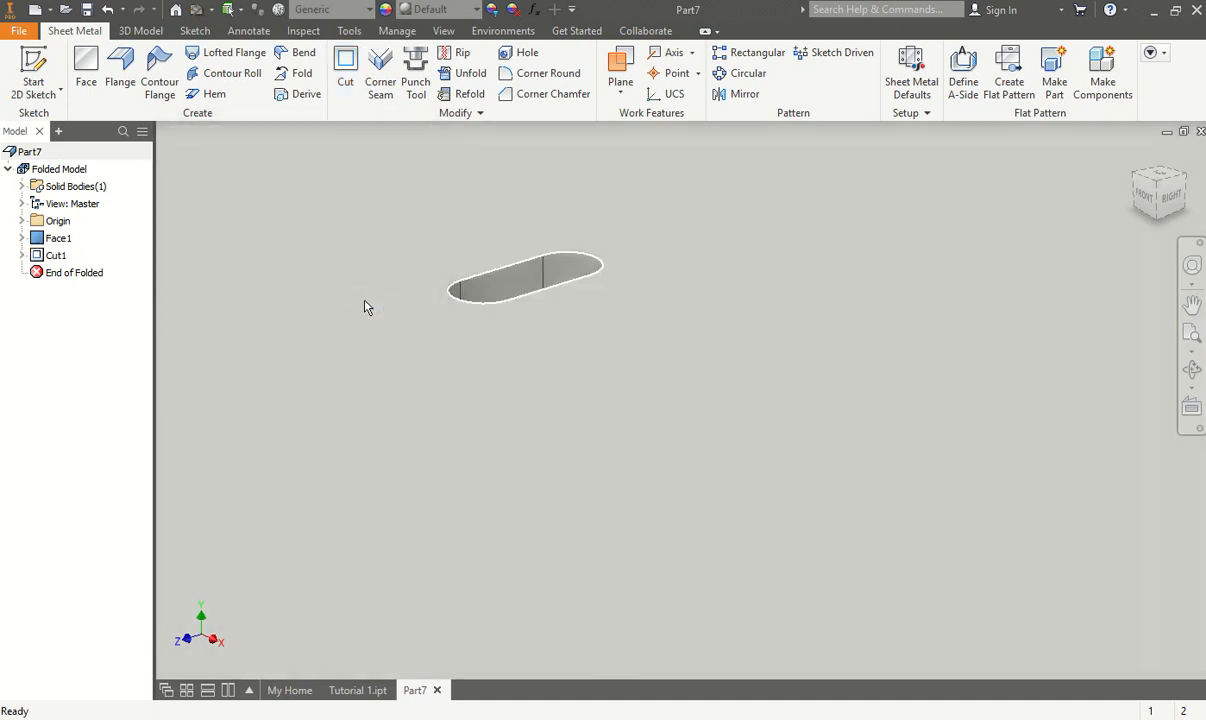
{"action": "scroll", "coordinate": [556, 418], "scroll_direction": "down", "scroll_amount": 5}
{"action": "middle_click_drag", "start_coordinate": [548, 401], "coordinate": [525, 385], "text": "shift"}
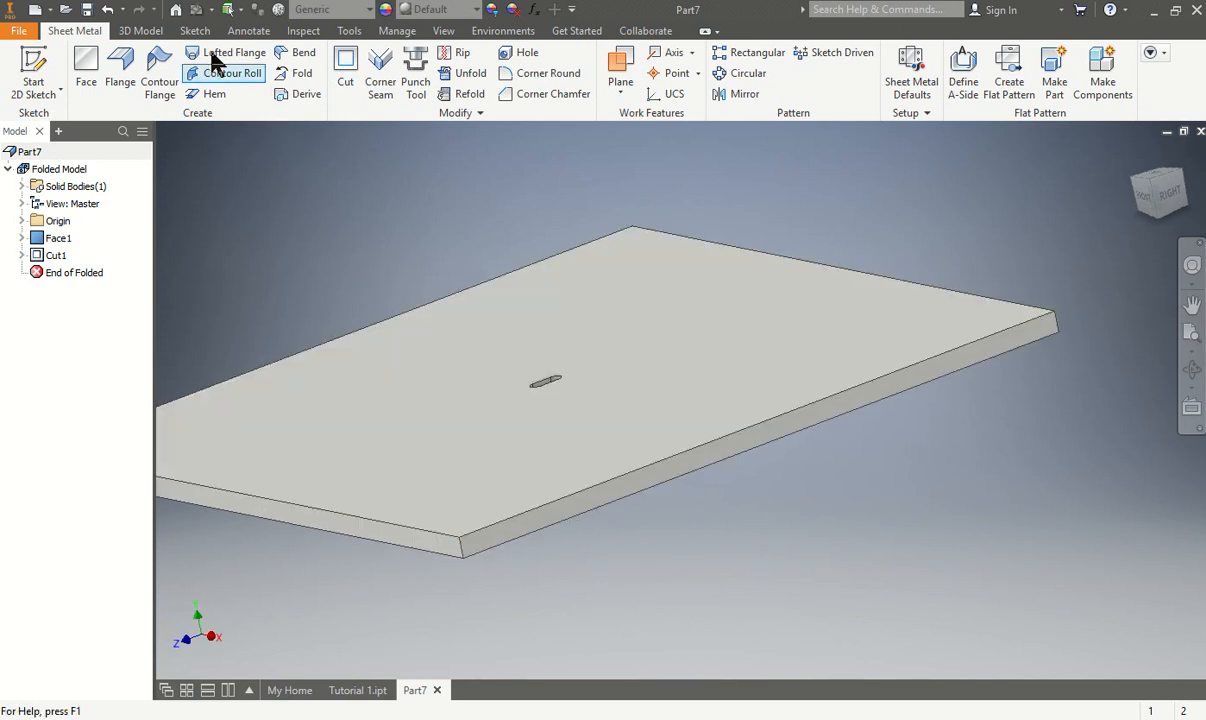
Check the material thickness in the sheet metal defaults without changing them
{"action": "left_click", "coordinate": [397, 31]}
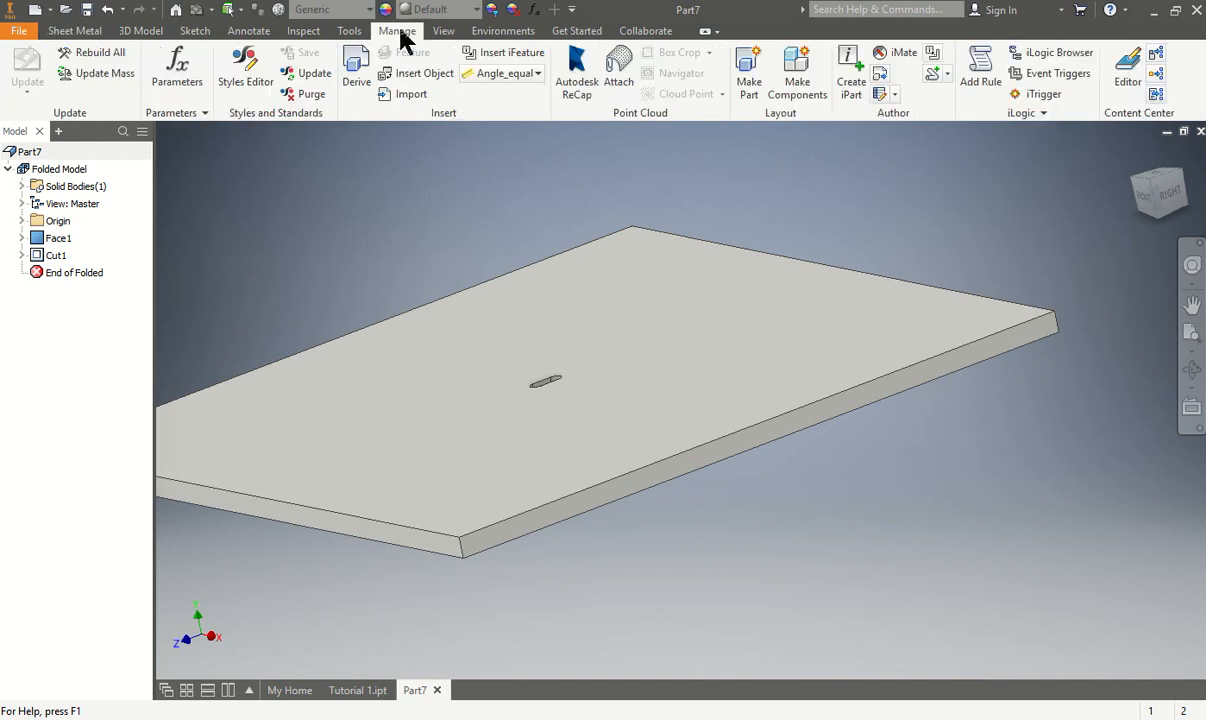
{"action": "left_click", "coordinate": [97, 31]}
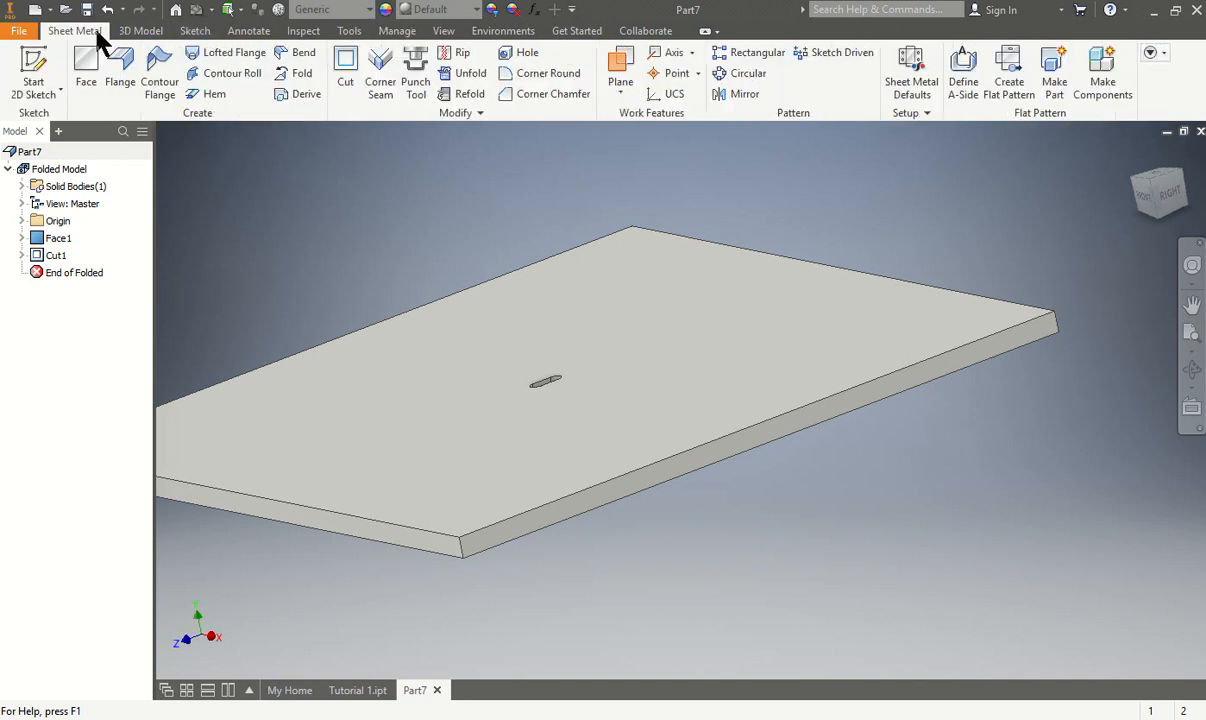
{"action": "left_click", "coordinate": [908, 70]}
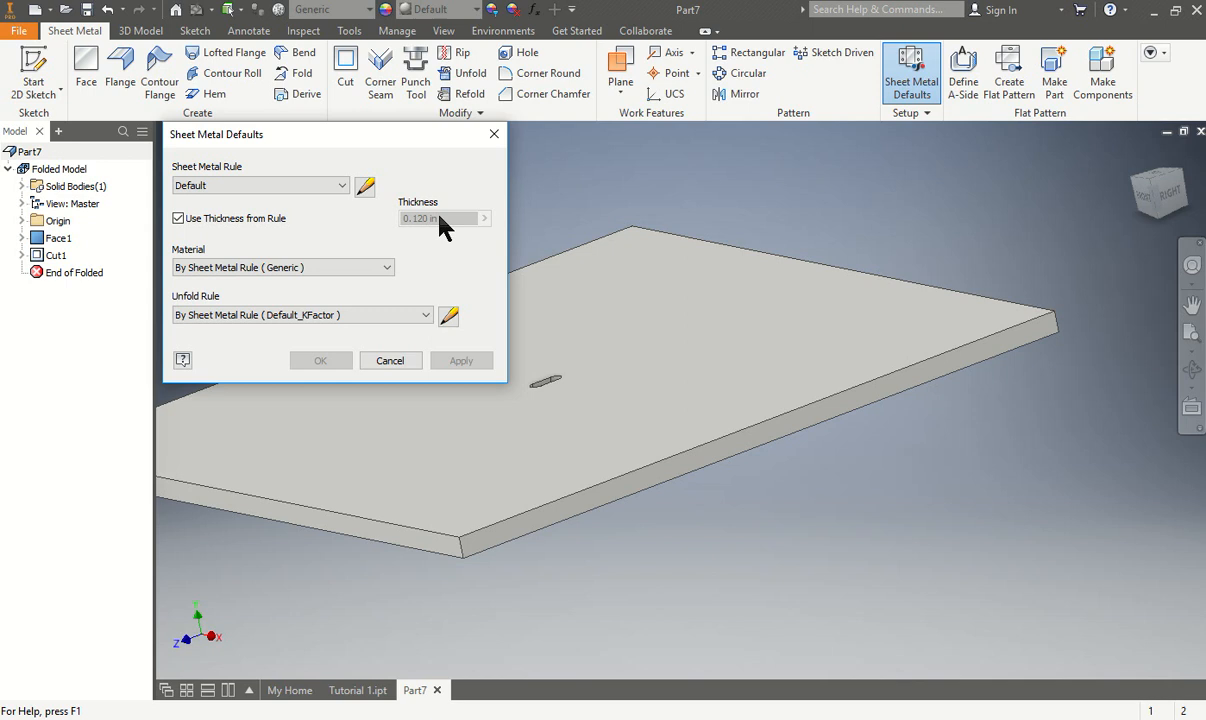
{"action": "left_click", "coordinate": [405, 366]}
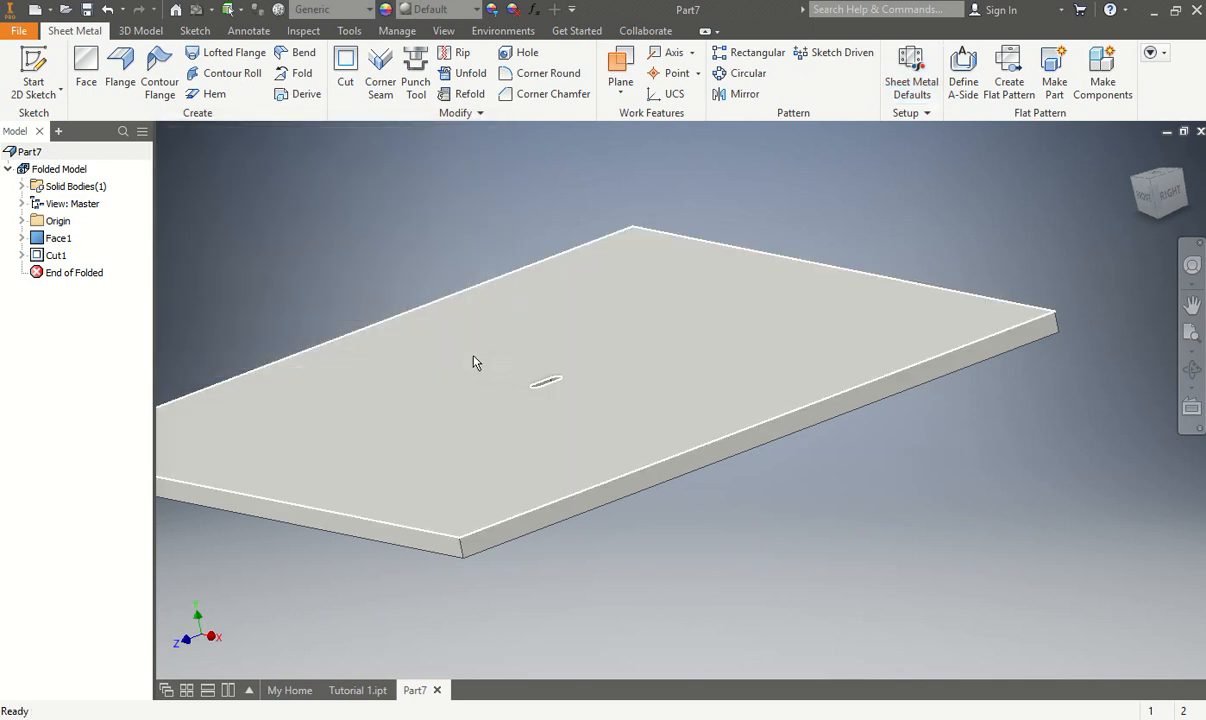
Start extracting an iFeature of type Sheet Metal Punch iFeature from the slot cut
{"action": "left_click", "coordinate": [1135, 155]}
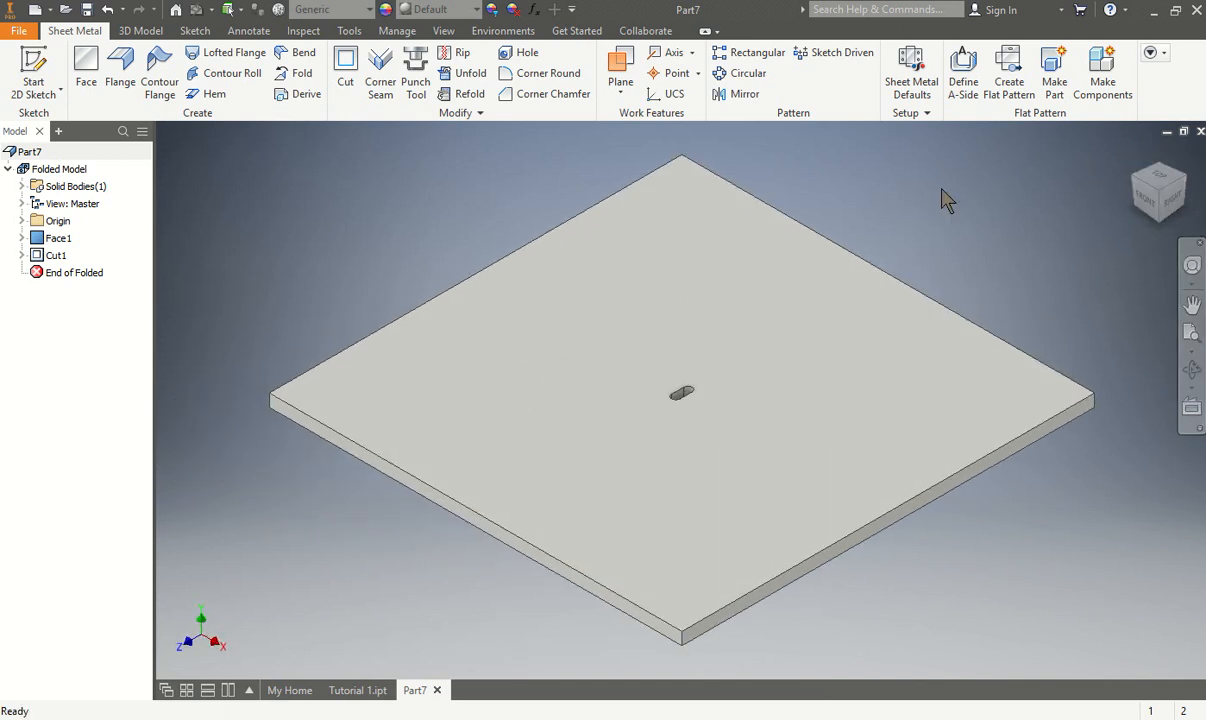
{"action": "scroll", "coordinate": [697, 428], "scroll_direction": "up", "scroll_amount": 5}
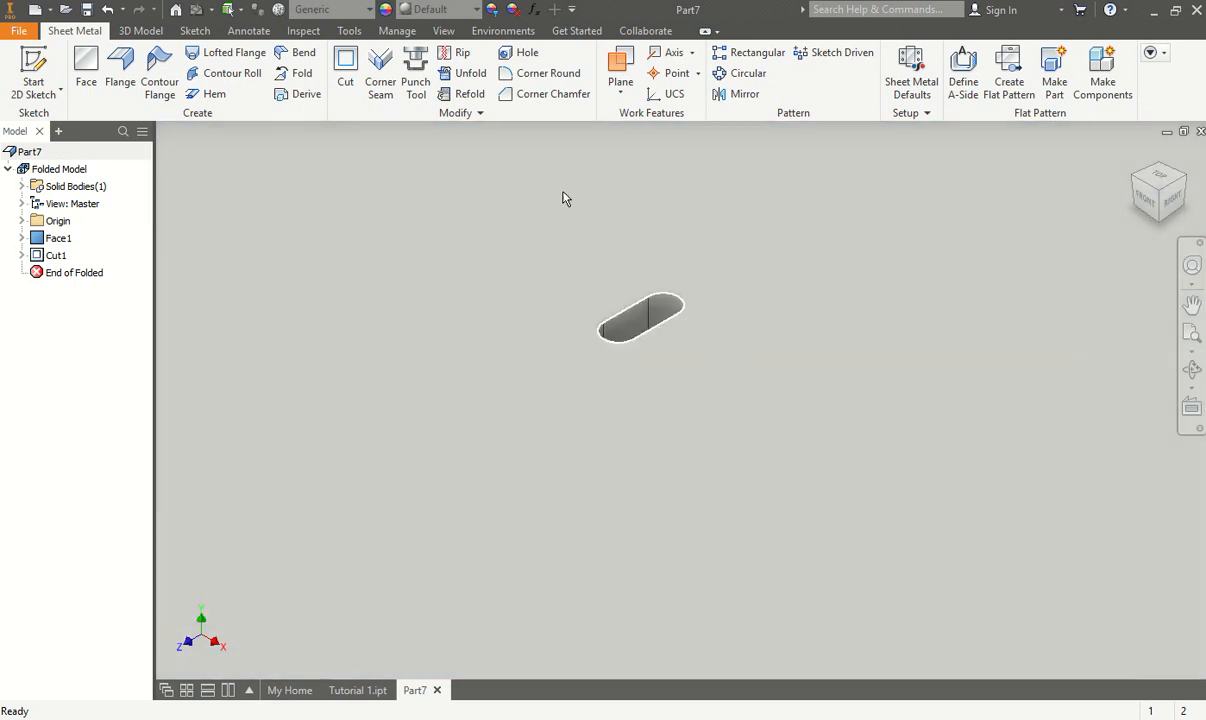
{"action": "left_click", "coordinate": [397, 31]}
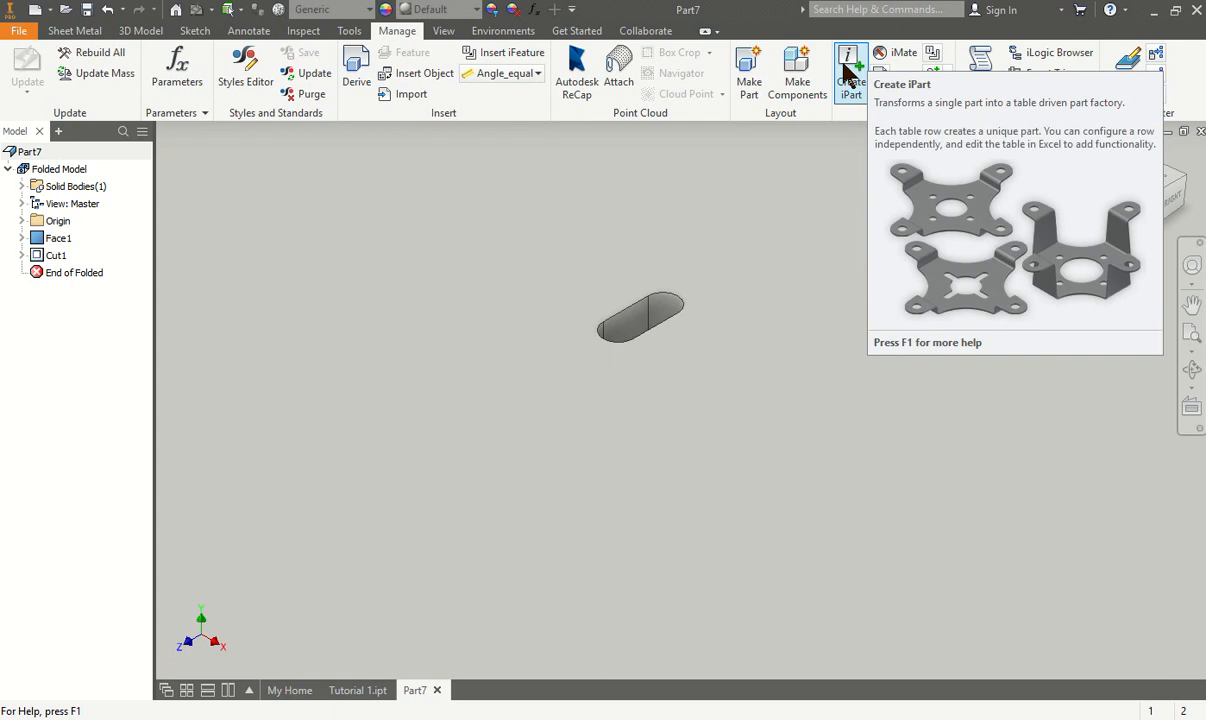
{"action": "left_click", "coordinate": [935, 55]}
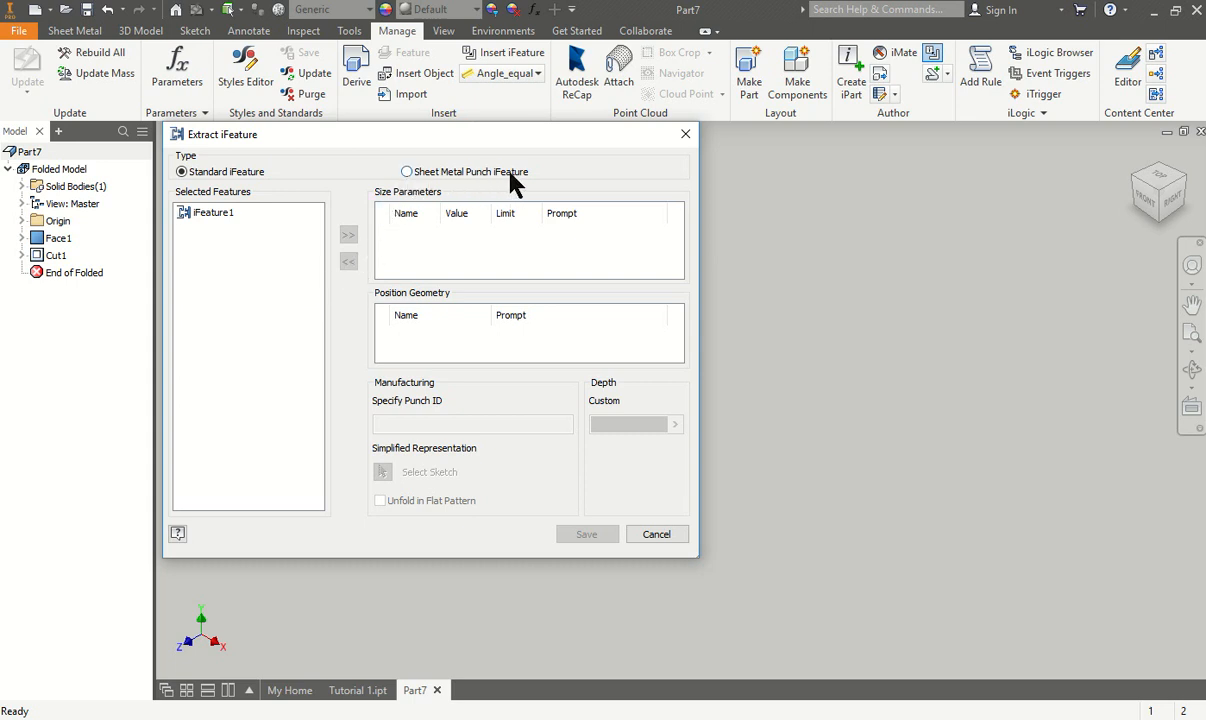
{"action": "left_click", "coordinate": [410, 175]}
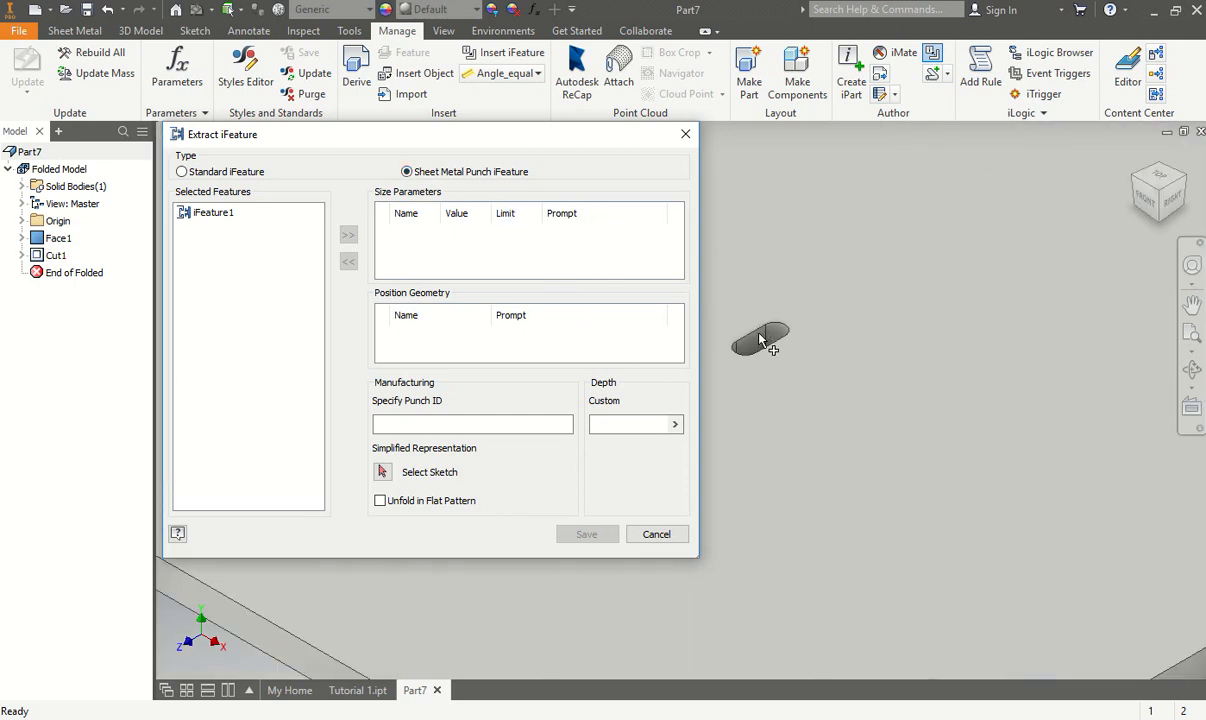
{"action": "left_click", "coordinate": [747, 343]}
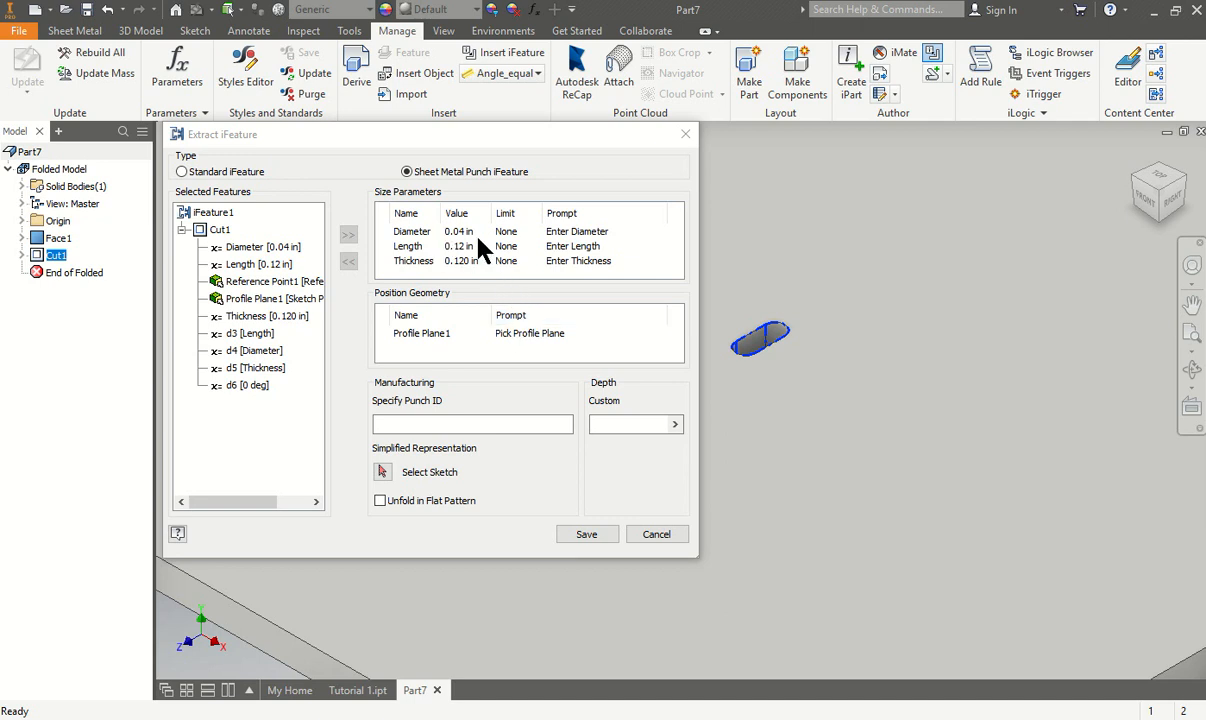
Limit the punch's Diameter size parameter to a Range with the default bounds
{"action": "left_click", "coordinate": [508, 232]}
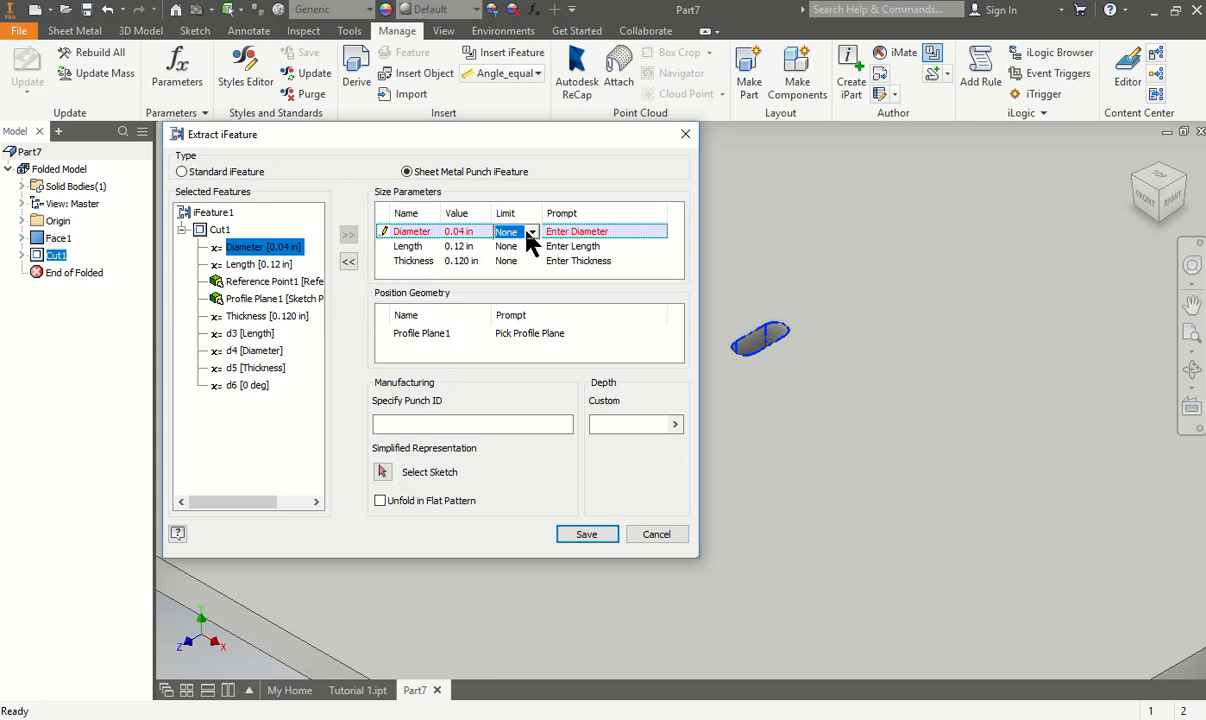
{"action": "left_click", "coordinate": [531, 232]}
{"action": "left_click", "coordinate": [506, 254]}
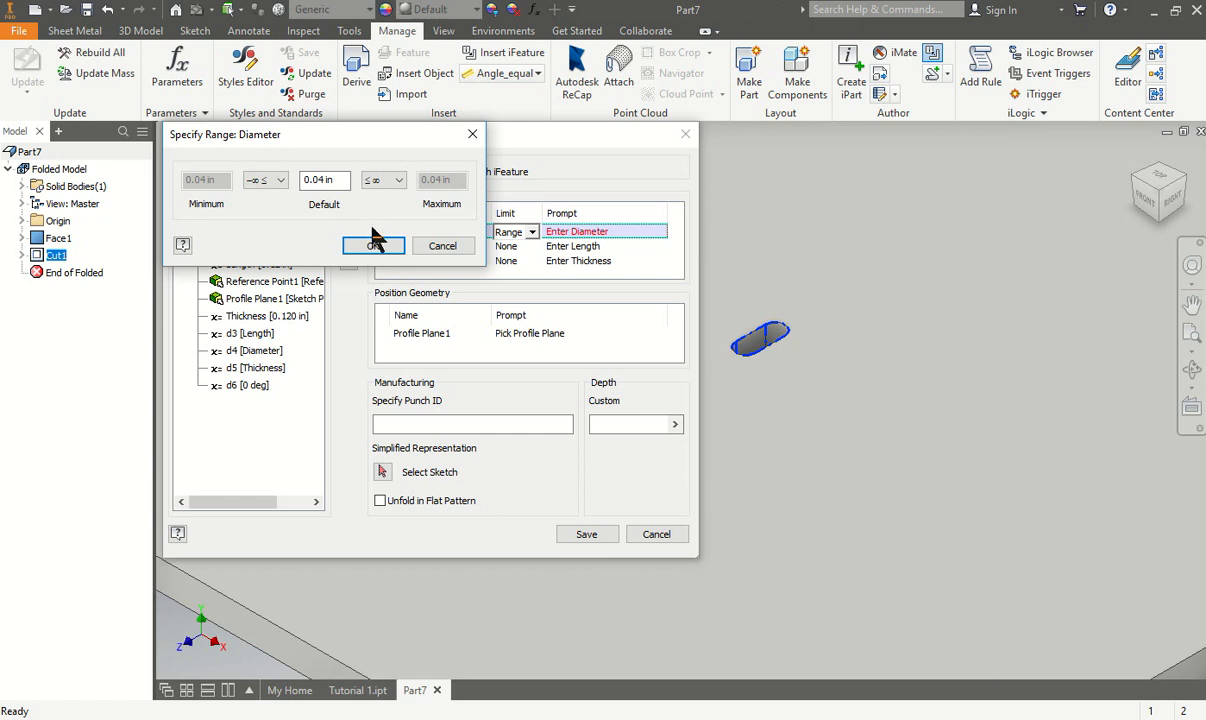
{"action": "left_click", "coordinate": [366, 245]}
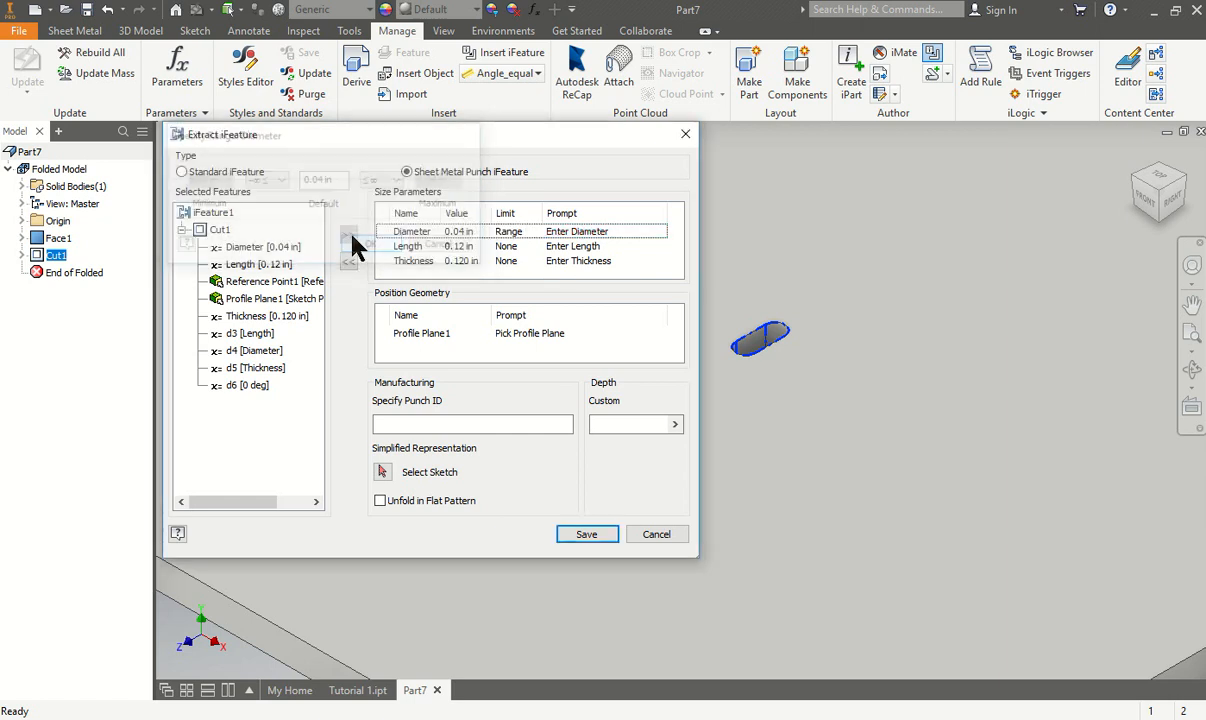
Limit the Length size parameter to a List and add the values 0.2, 0.25 and 0.3 in
{"action": "left_click", "coordinate": [508, 247]}
{"action": "left_click", "coordinate": [537, 247]}
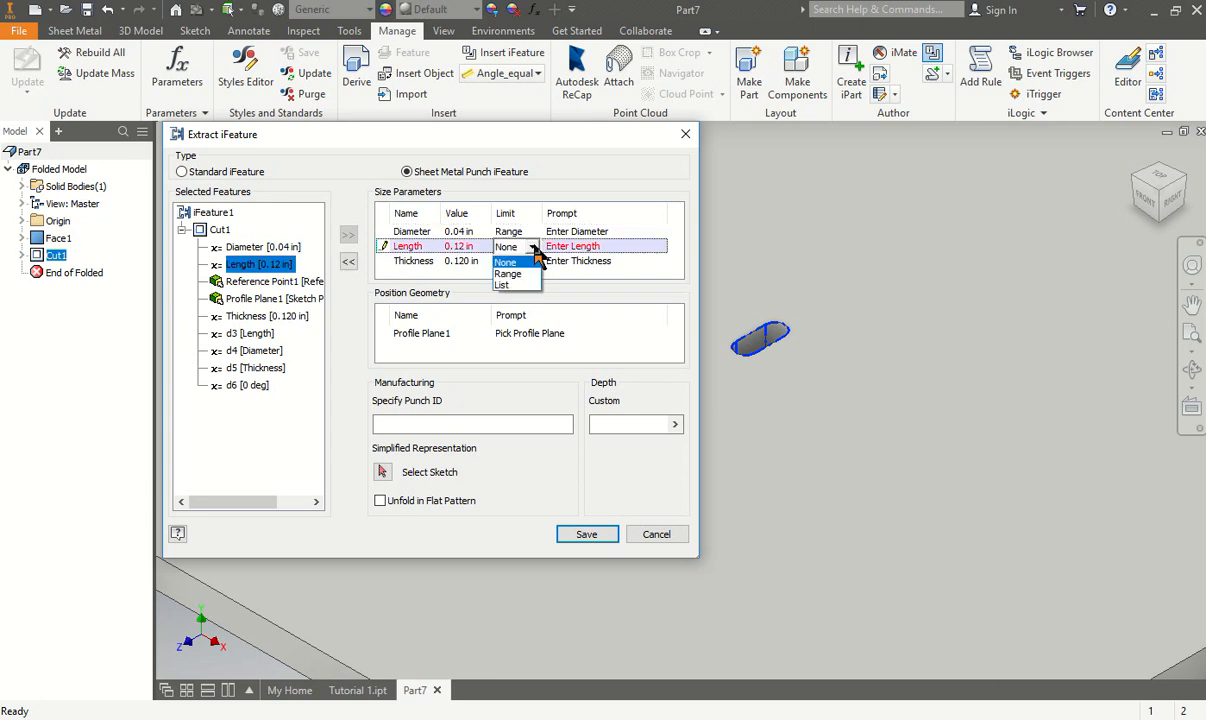
{"action": "left_click", "coordinate": [503, 284]}
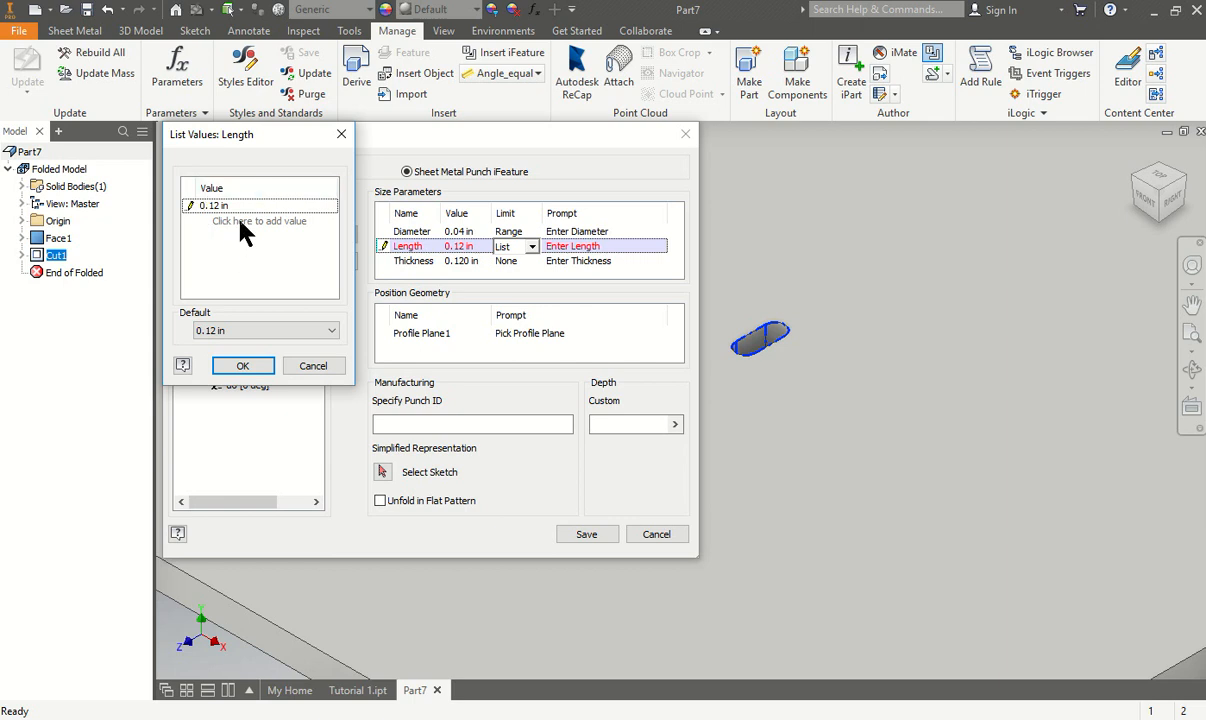
{"action": "left_click", "coordinate": [243, 222]}
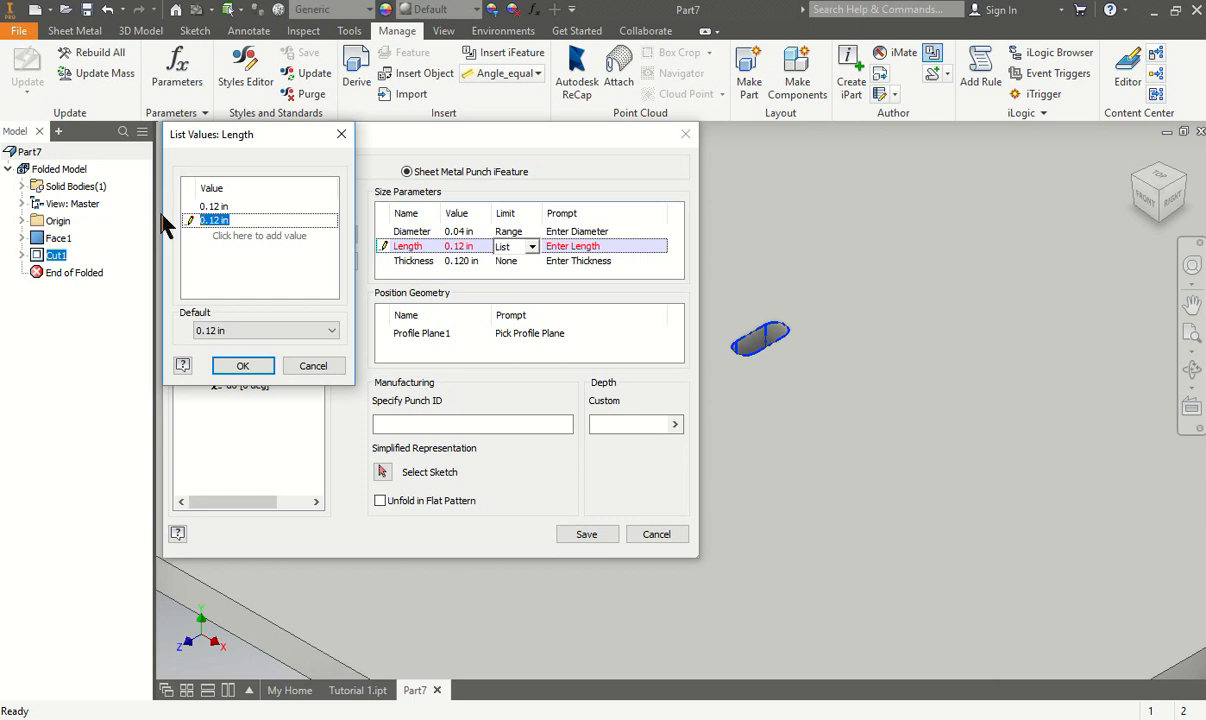
{"action": "type", "text": ".2"}
{"action": "left_click", "coordinate": [234, 236]}
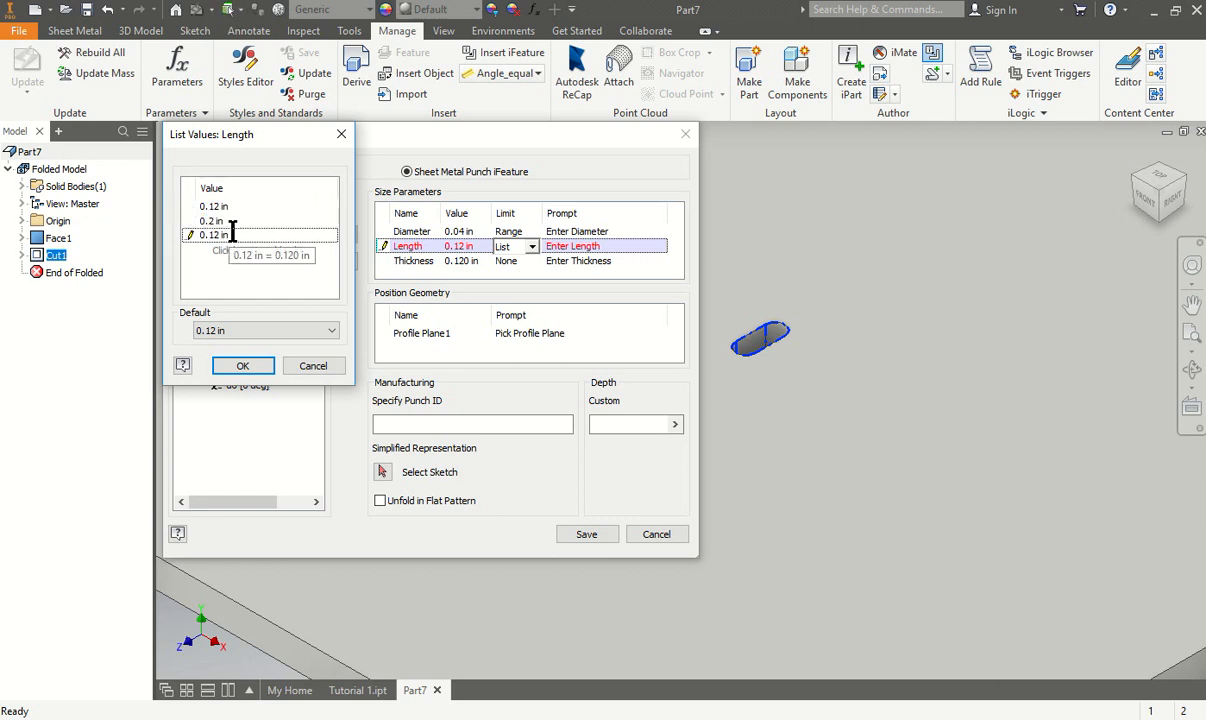
{"action": "left_click_drag", "start_coordinate": [233, 232], "coordinate": [168, 230]}
{"action": "type", "text": ".25"}
{"action": "left_click", "coordinate": [231, 250]}
{"action": "left_click_drag", "start_coordinate": [231, 250], "coordinate": [185, 225]}
{"action": "key", "text": "BackSpace"}
{"action": "type", "text": ".3"}
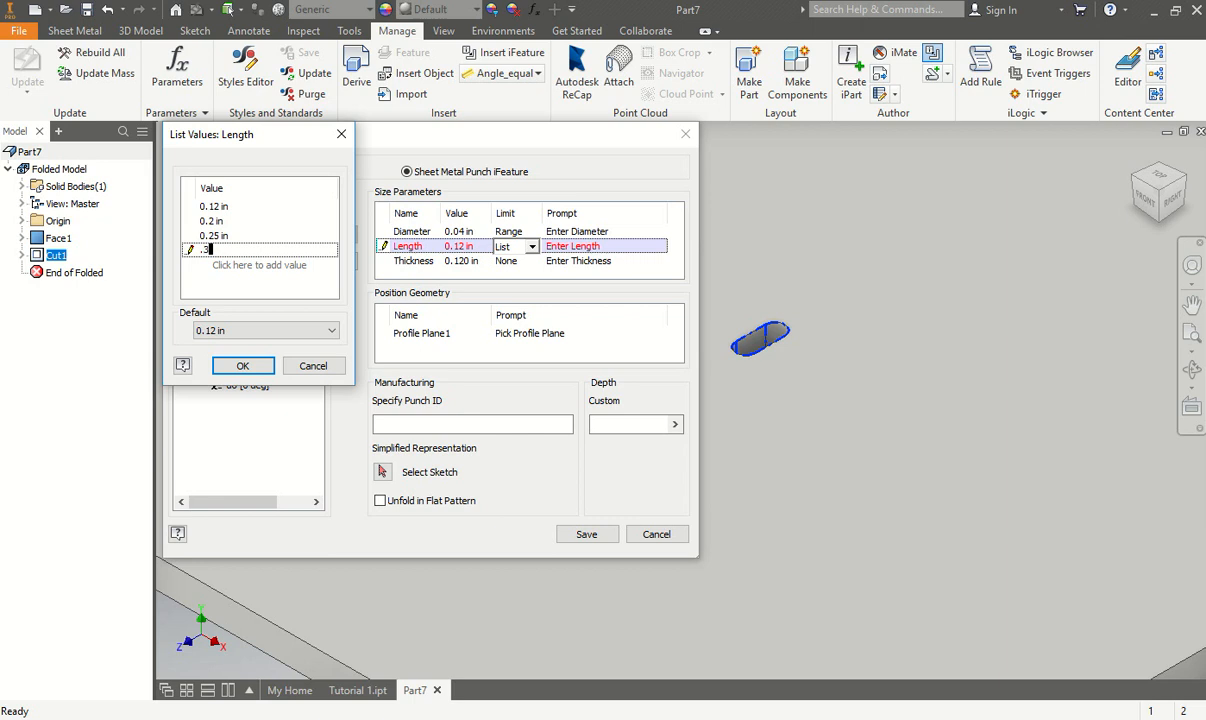
Add 0.35, 0.4 and 0.45 in to the Length value list and accept the list
{"action": "left_click", "coordinate": [240, 264]}
{"action": "left_click_drag", "start_coordinate": [240, 263], "coordinate": [152, 262]}
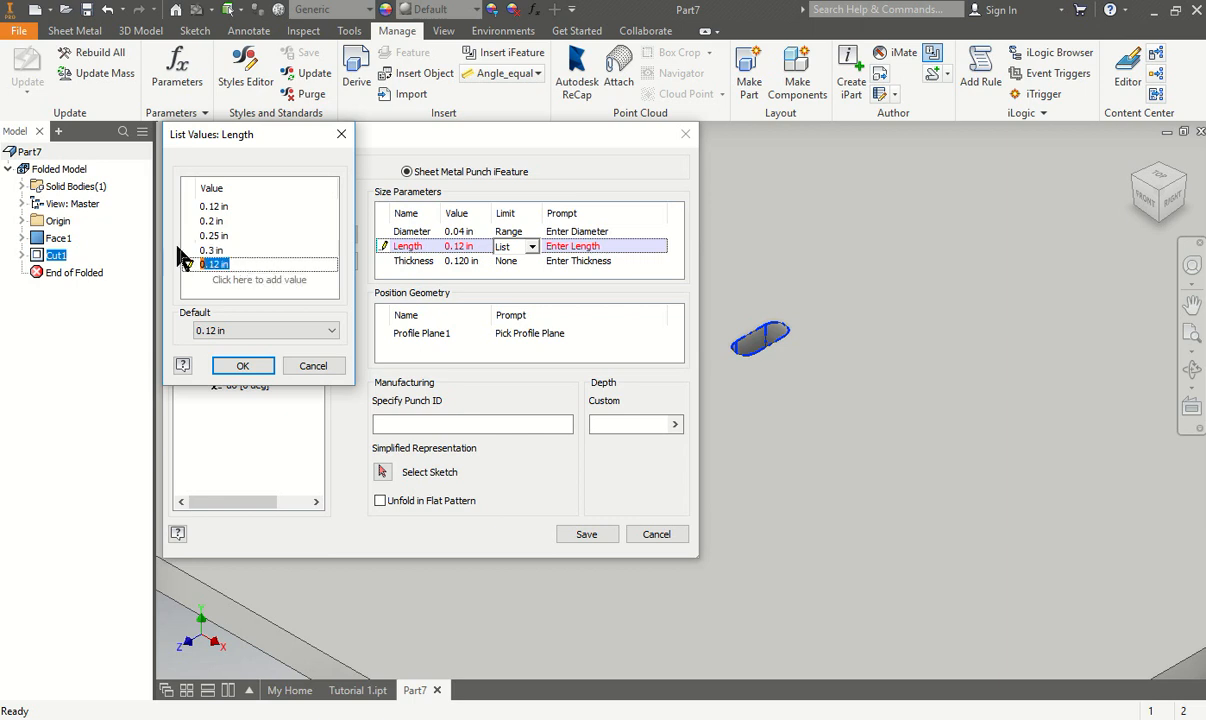
{"action": "type", "text": ".35"}
{"action": "left_click", "coordinate": [236, 281]}
{"action": "left_click_drag", "start_coordinate": [226, 264], "coordinate": [190, 266]}
{"action": "type", "text": ".4"}
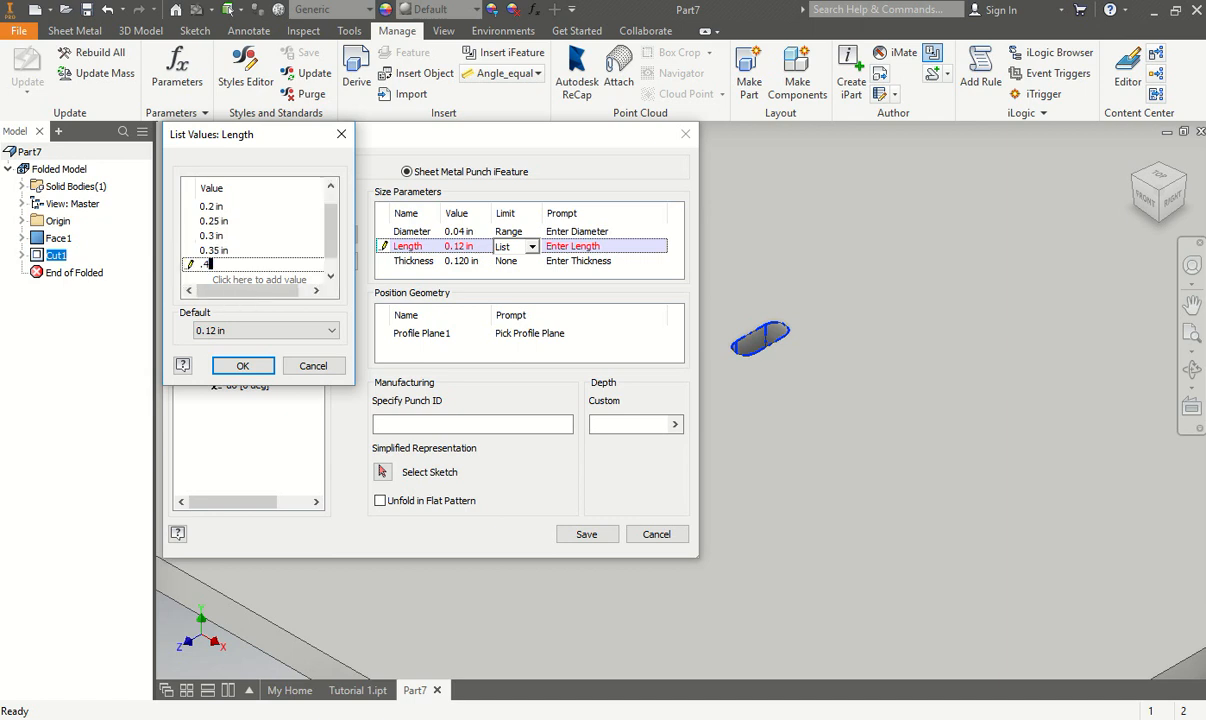
{"action": "left_click", "coordinate": [229, 281]}
{"action": "left_click_drag", "start_coordinate": [226, 264], "coordinate": [189, 264]}
{"action": "type", "text": ".45"}
{"action": "key", "text": "BackSpace"}
{"action": "key", "text": "BackSpace"}
{"action": "type", "text": "5"}
{"action": "left_click", "coordinate": [297, 249]}
{"action": "left_click_drag", "start_coordinate": [329, 237], "coordinate": [333, 210]}
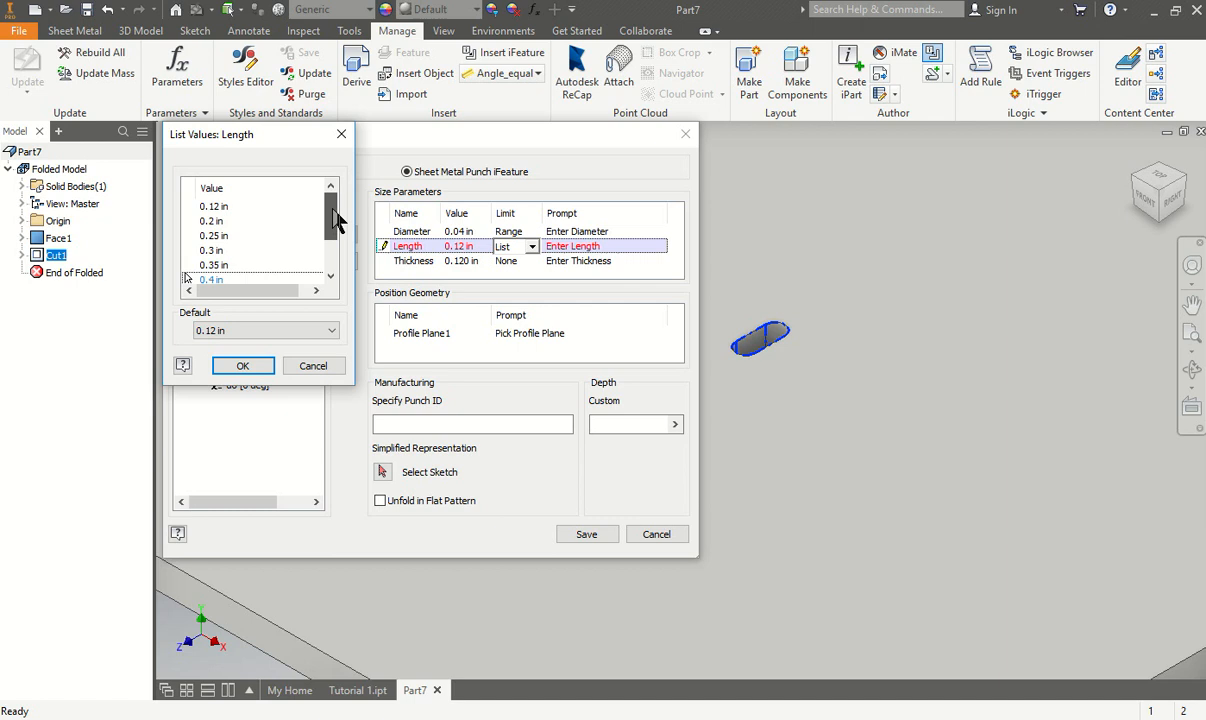
{"action": "mouse_move", "coordinate": [334, 219]}
{"action": "left_mouse_down"}
{"action": "mouse_move", "coordinate": [336, 250]}
{"action": "mouse_move", "coordinate": [341, 210]}
{"action": "mouse_move", "coordinate": [333, 240]}
{"action": "mouse_move", "coordinate": [341, 226]}
{"action": "left_mouse_up"}
{"action": "left_click", "coordinate": [283, 332]}
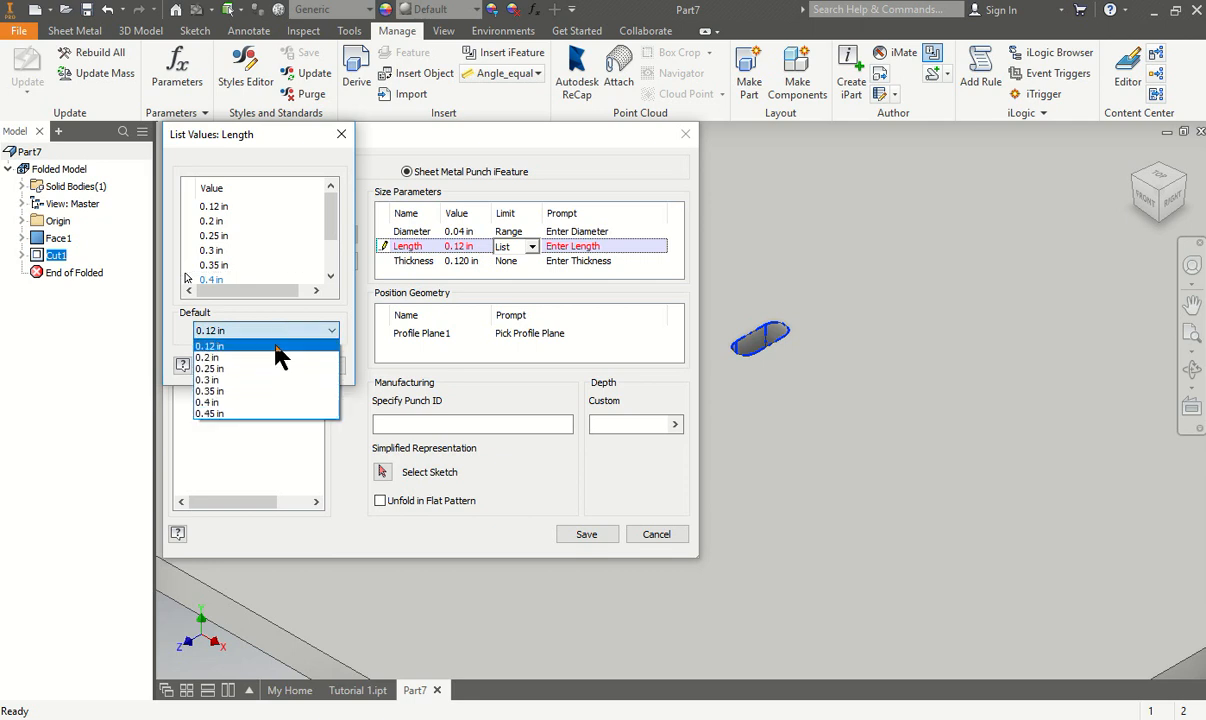
{"action": "left_click", "coordinate": [283, 320]}
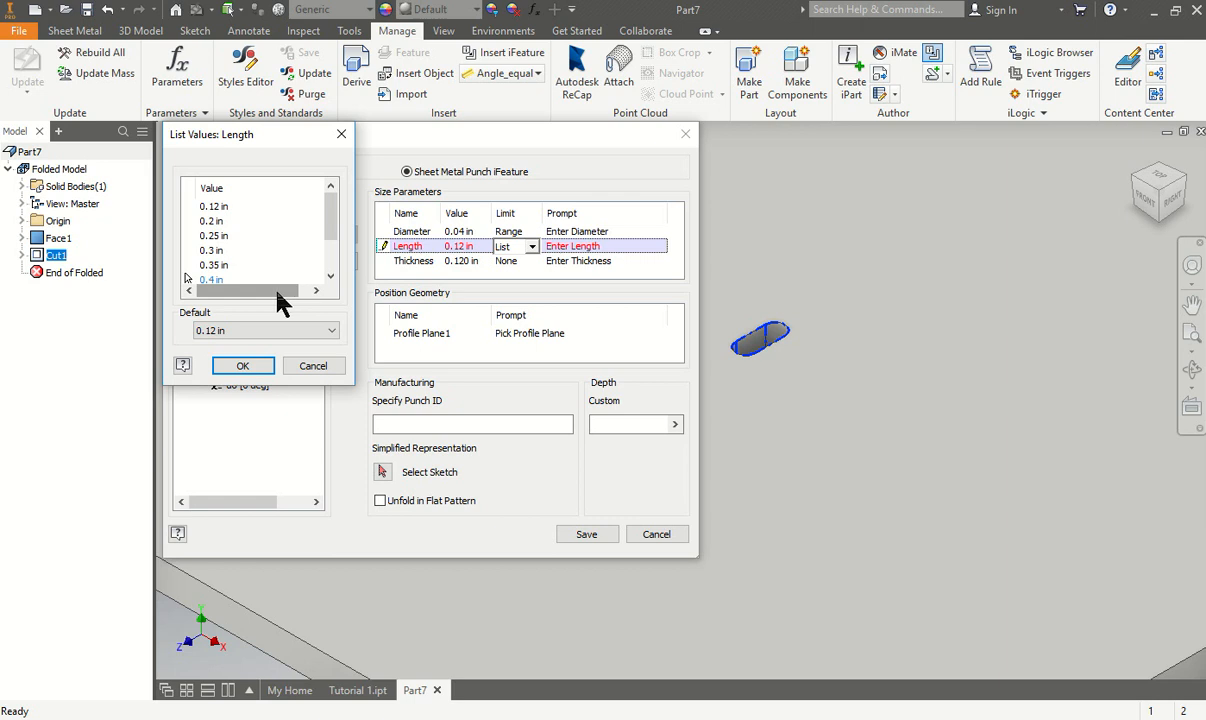
{"action": "left_click", "coordinate": [245, 366]}
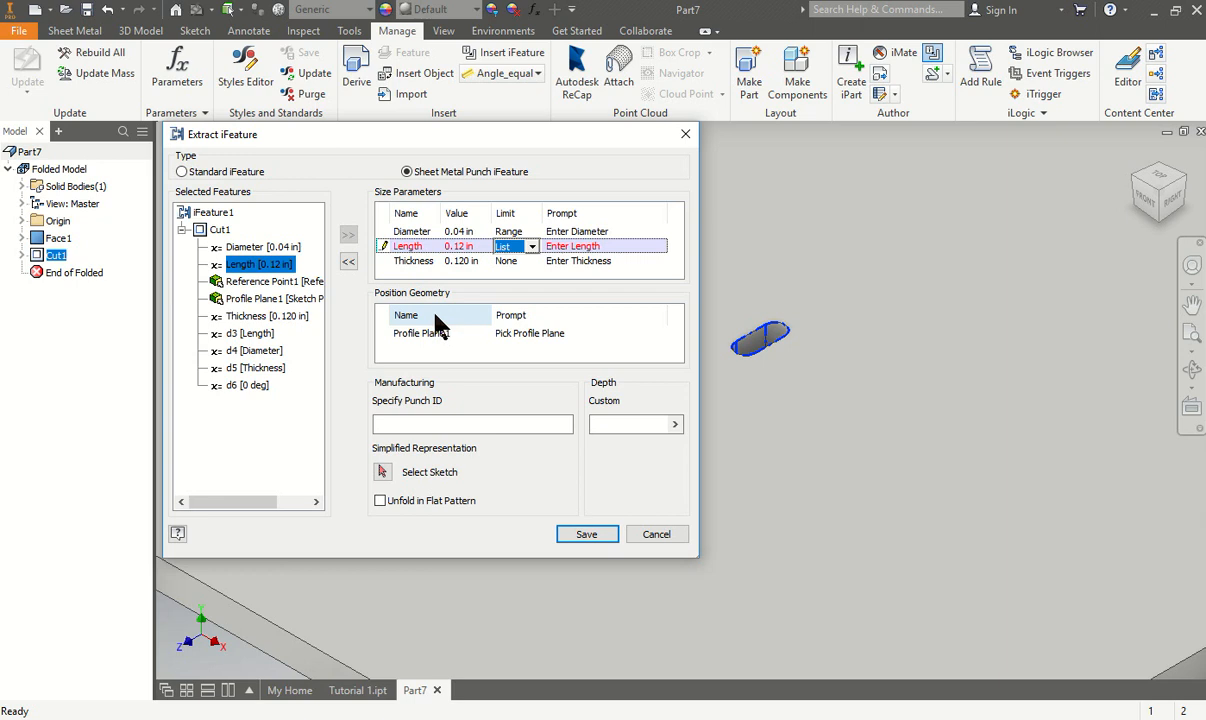
Limit the Thickness size parameter to a Range with a default of 0.02 in
{"action": "left_click", "coordinate": [520, 261]}
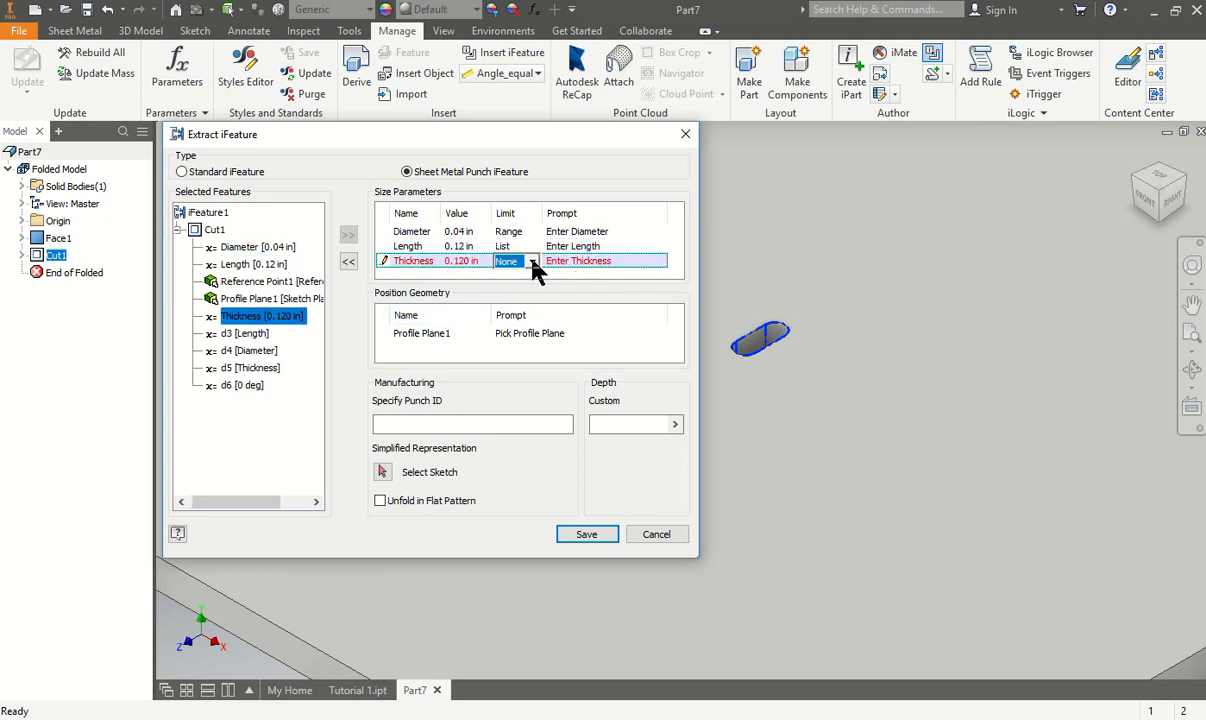
{"action": "left_click", "coordinate": [533, 261]}
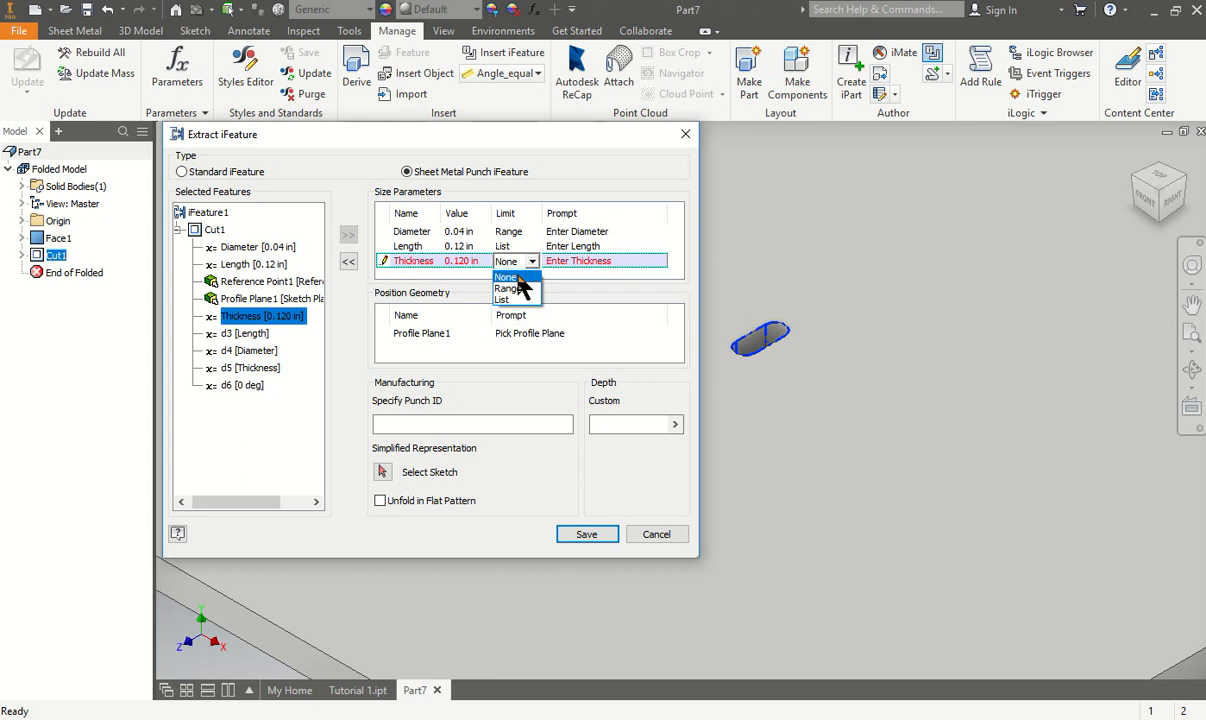
{"action": "left_click", "coordinate": [518, 289]}
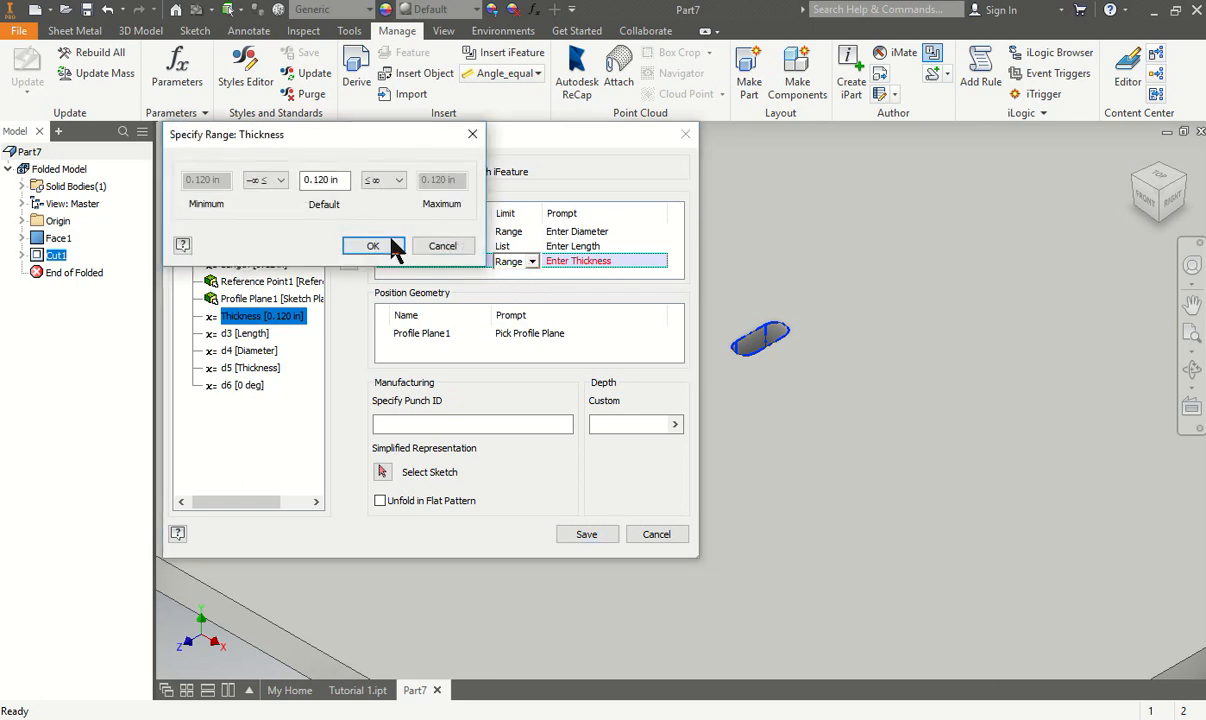
{"action": "left_click_drag", "start_coordinate": [344, 181], "coordinate": [252, 183]}
{"action": "type", "text": ".02"}
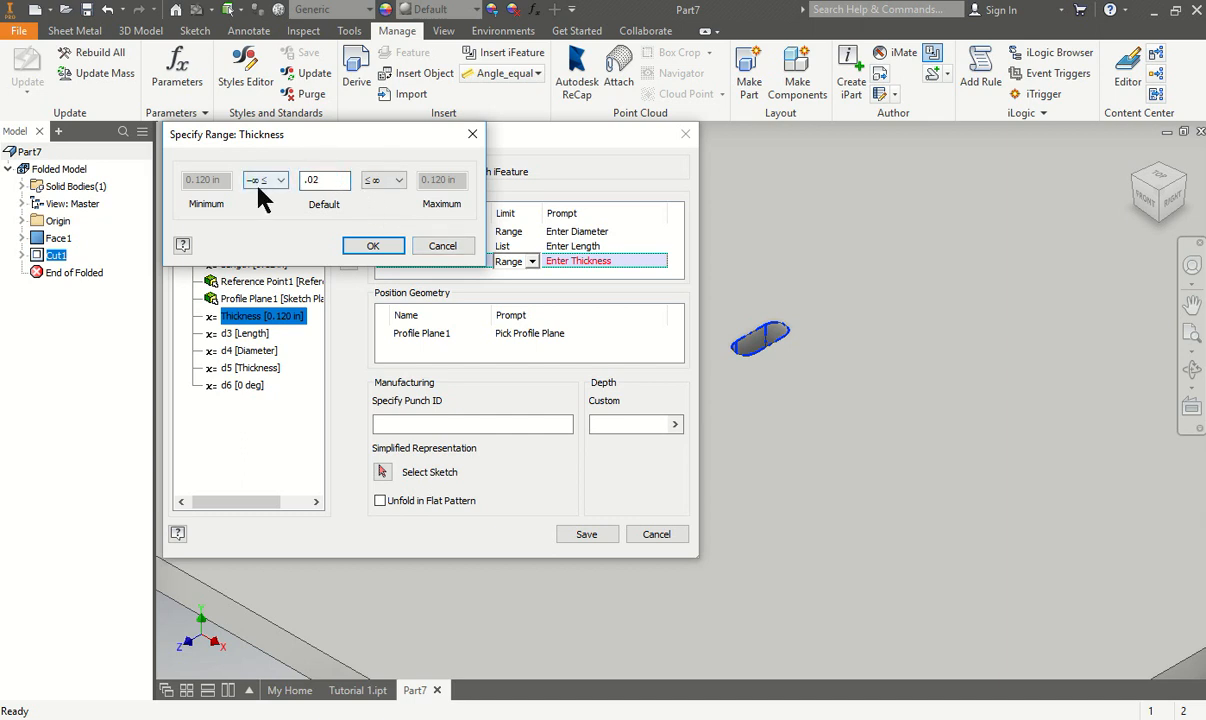
{"action": "left_click", "coordinate": [372, 247]}
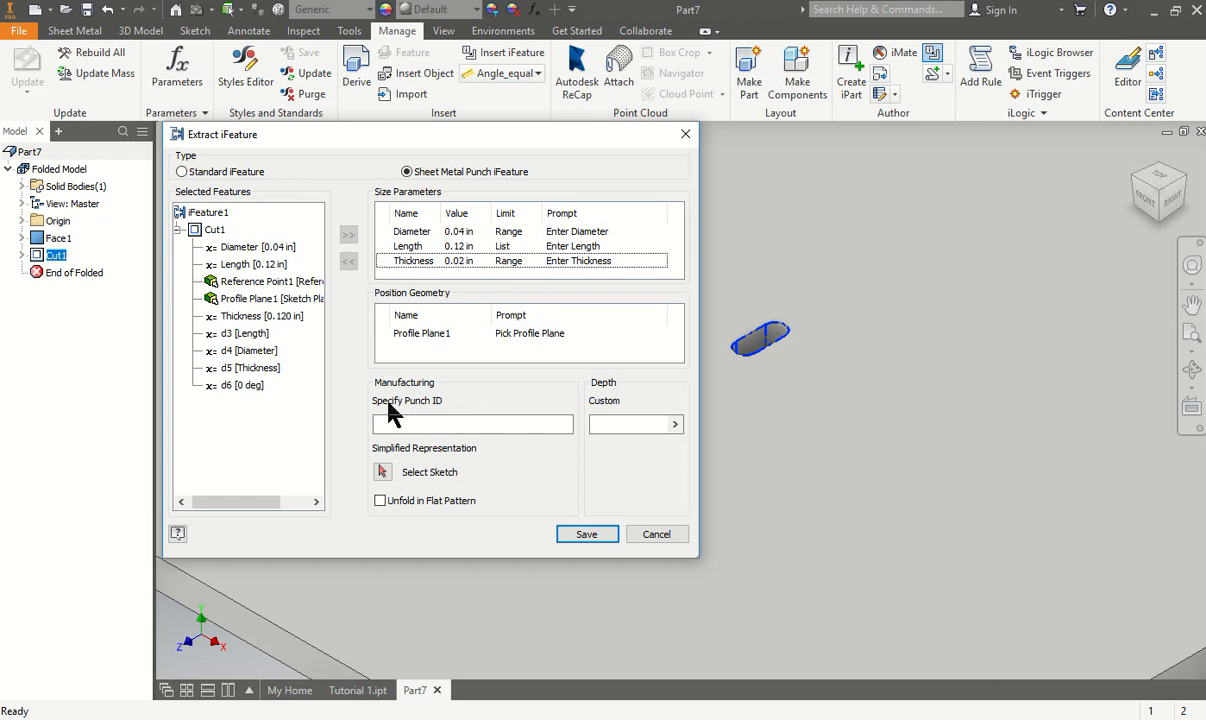
Save the extracted sheet metal punch iFeature as Custom Slot RR in the catalog's Punches folder
{"action": "left_click", "coordinate": [384, 474]}
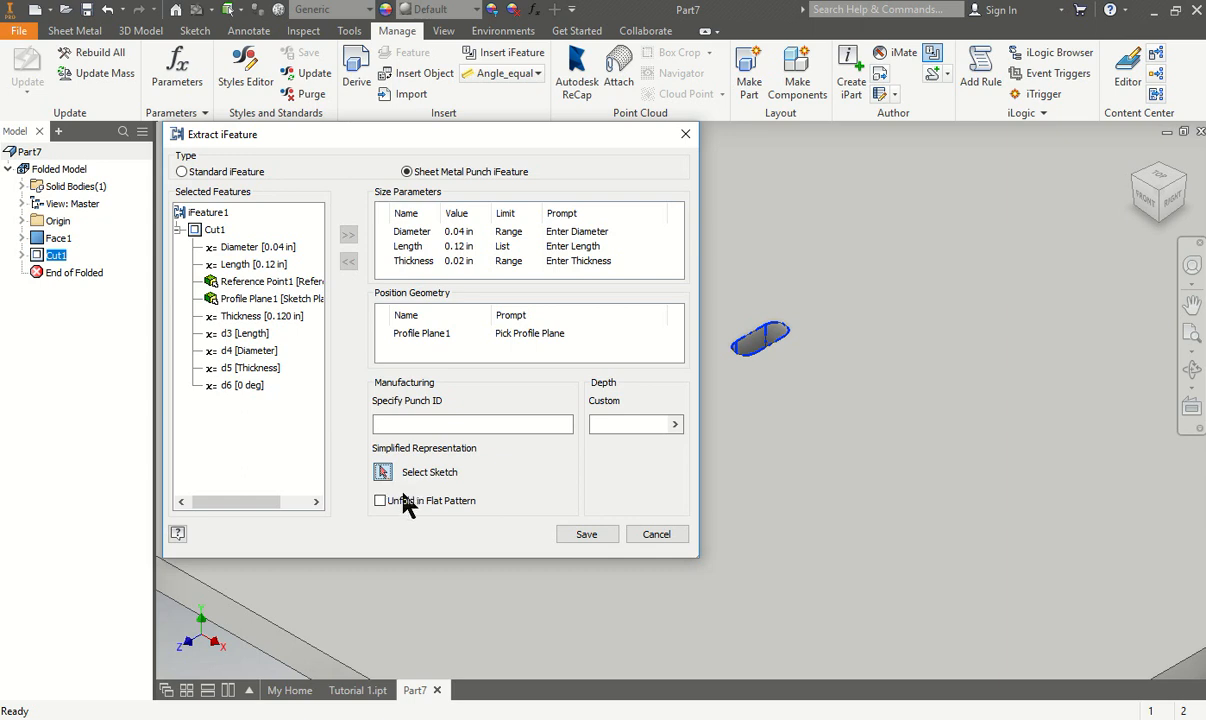
{"action": "left_click", "coordinate": [588, 537]}
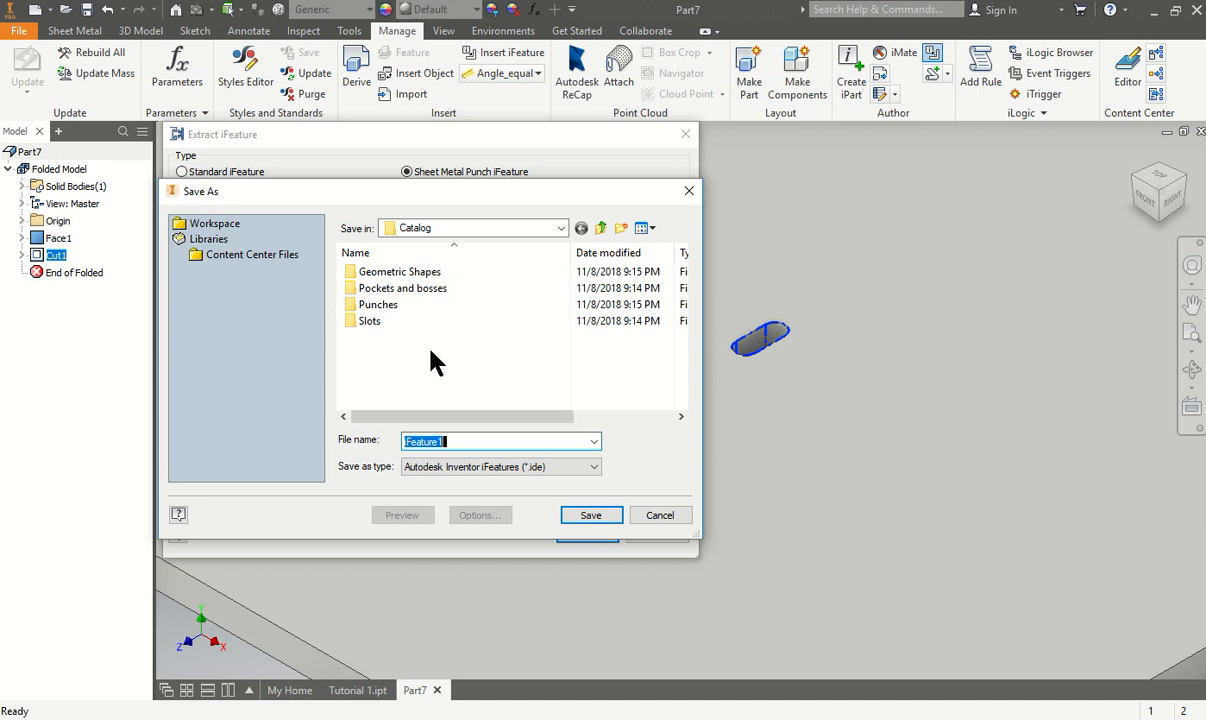
{"action": "double_click", "coordinate": [390, 310]}
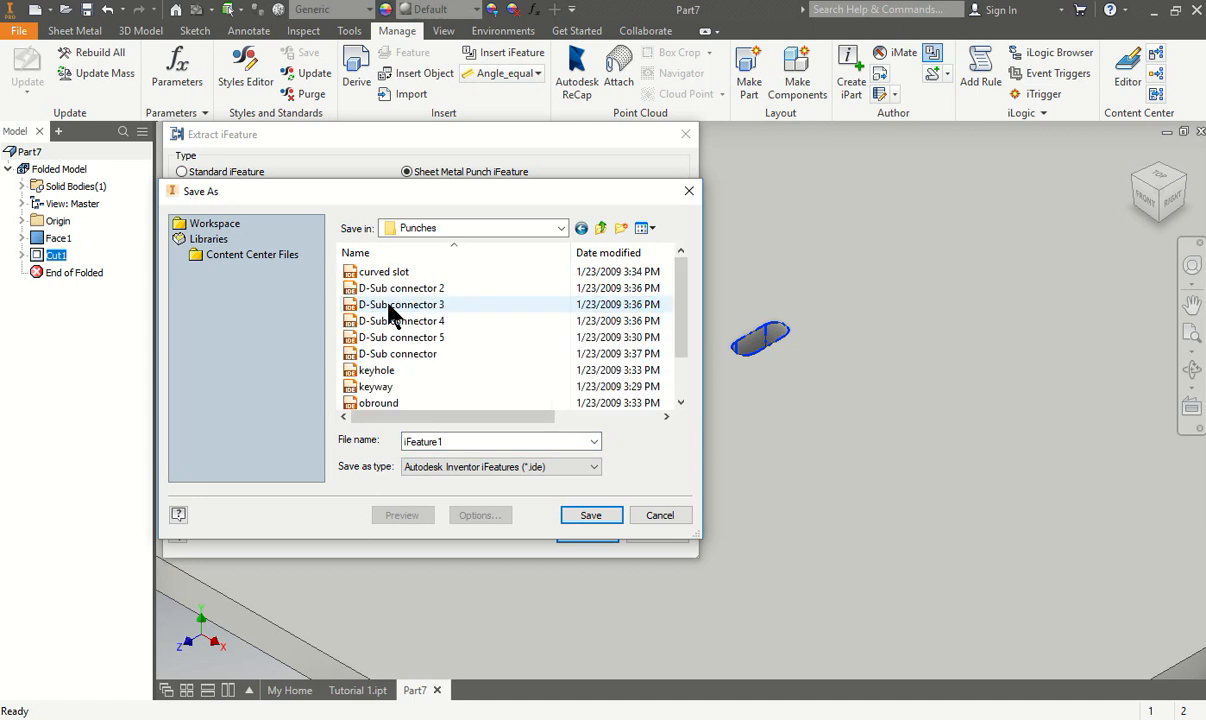
{"action": "double_click", "coordinate": [468, 441]}
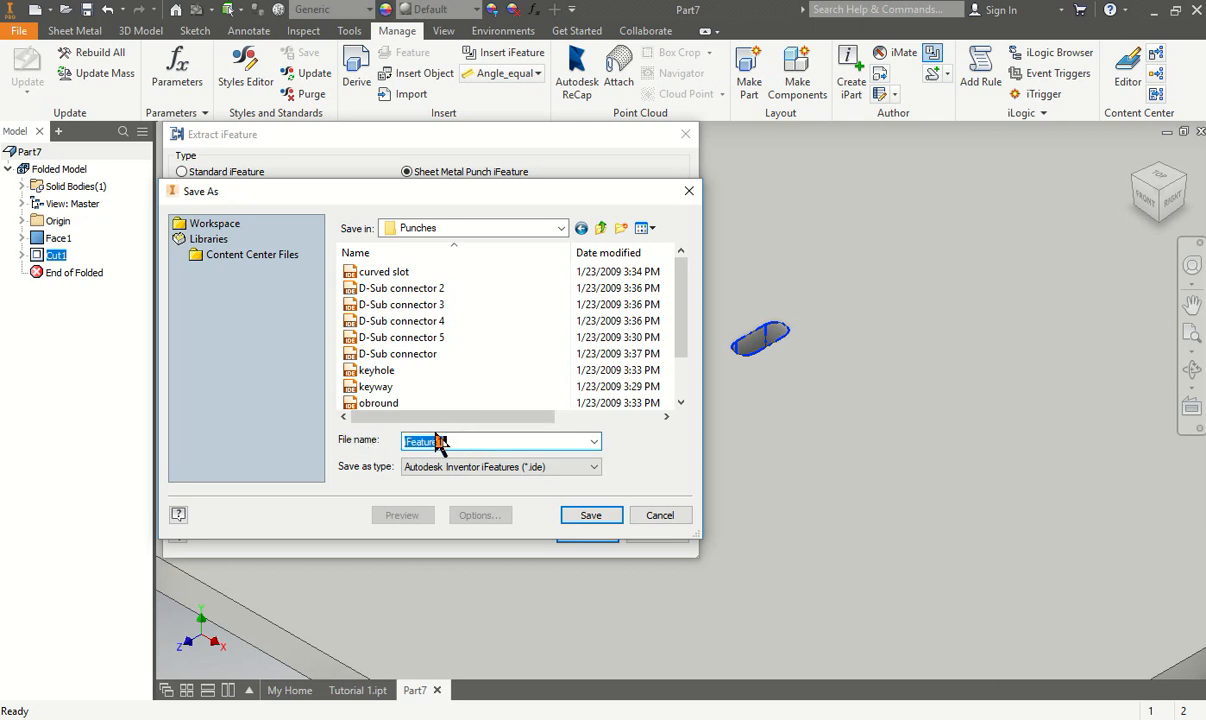
{"action": "type", "text": "Custom Slot RR"}
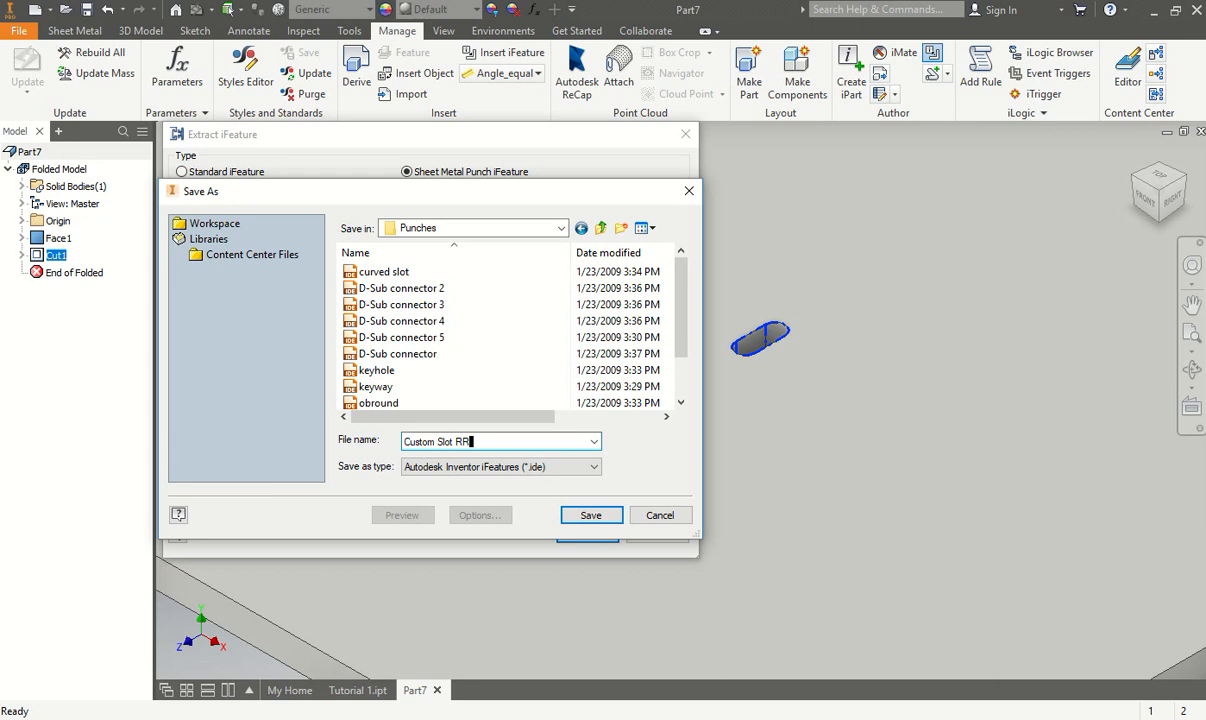
{"action": "left_click", "coordinate": [572, 512]}
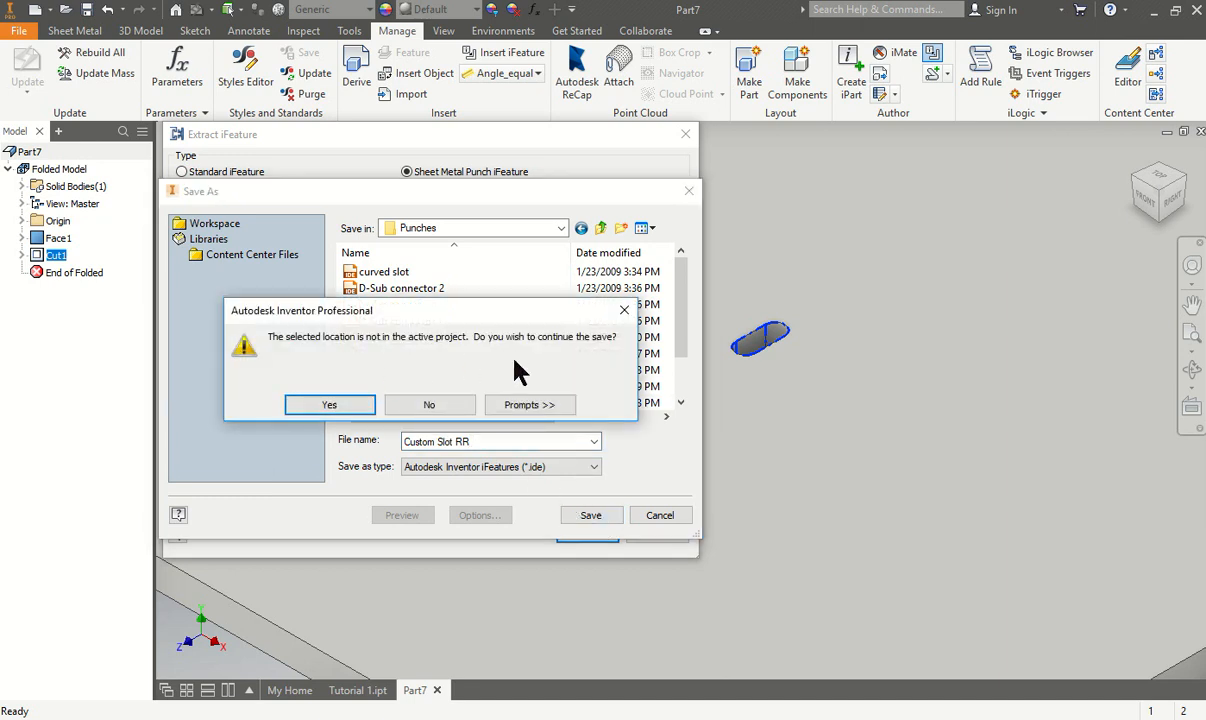
{"action": "left_click", "coordinate": [338, 406]}
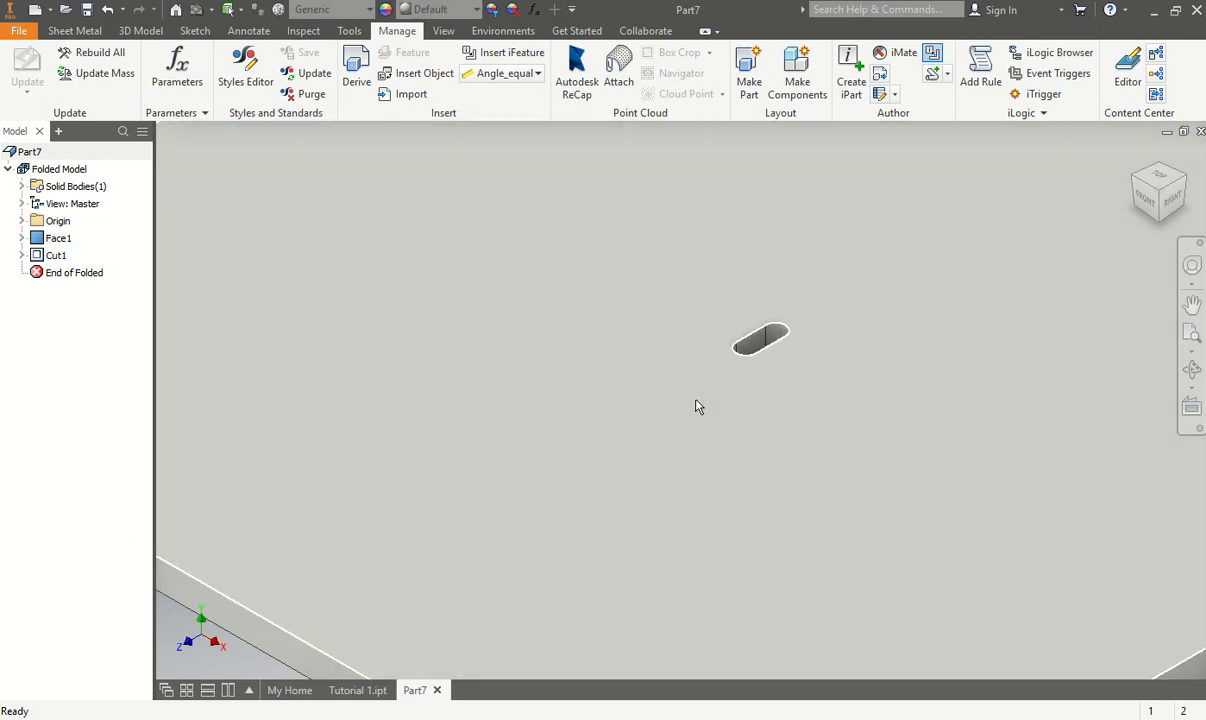
Minimize the Part7 window and maximize the Tutorial 1 part window
{"action": "scroll", "coordinate": [563, 407], "scroll_direction": "up", "scroll_amount": 5}
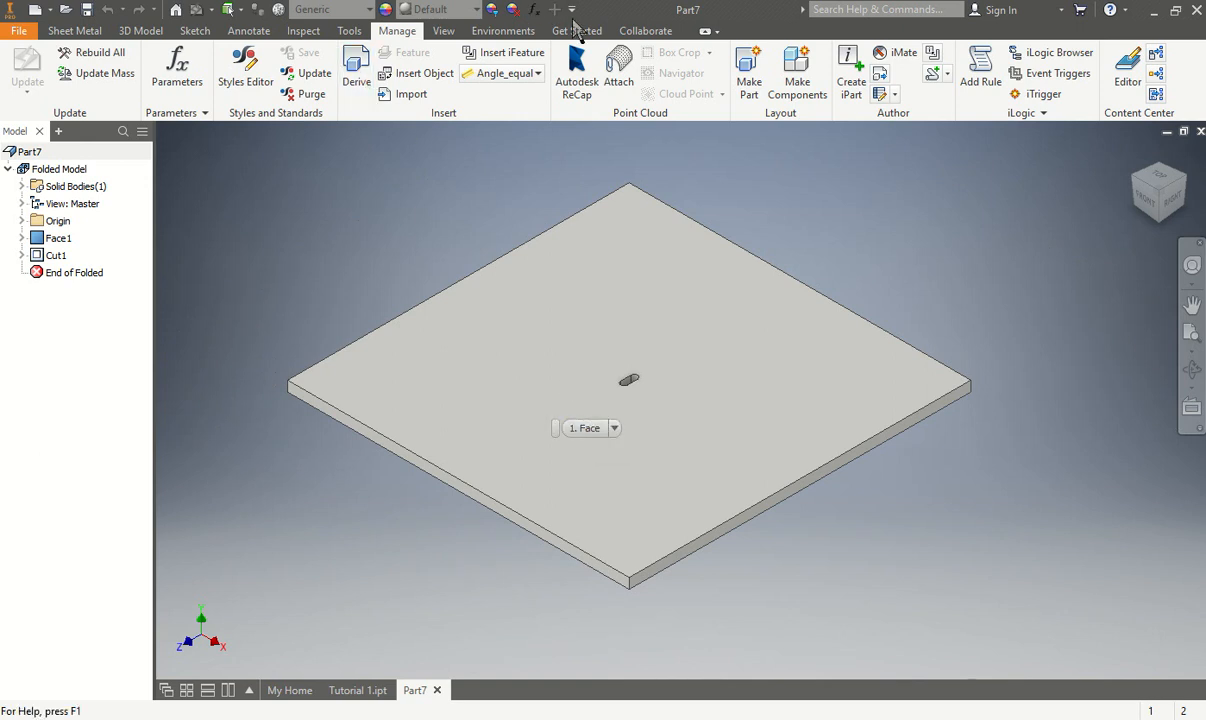
{"action": "left_click", "coordinate": [1166, 131]}
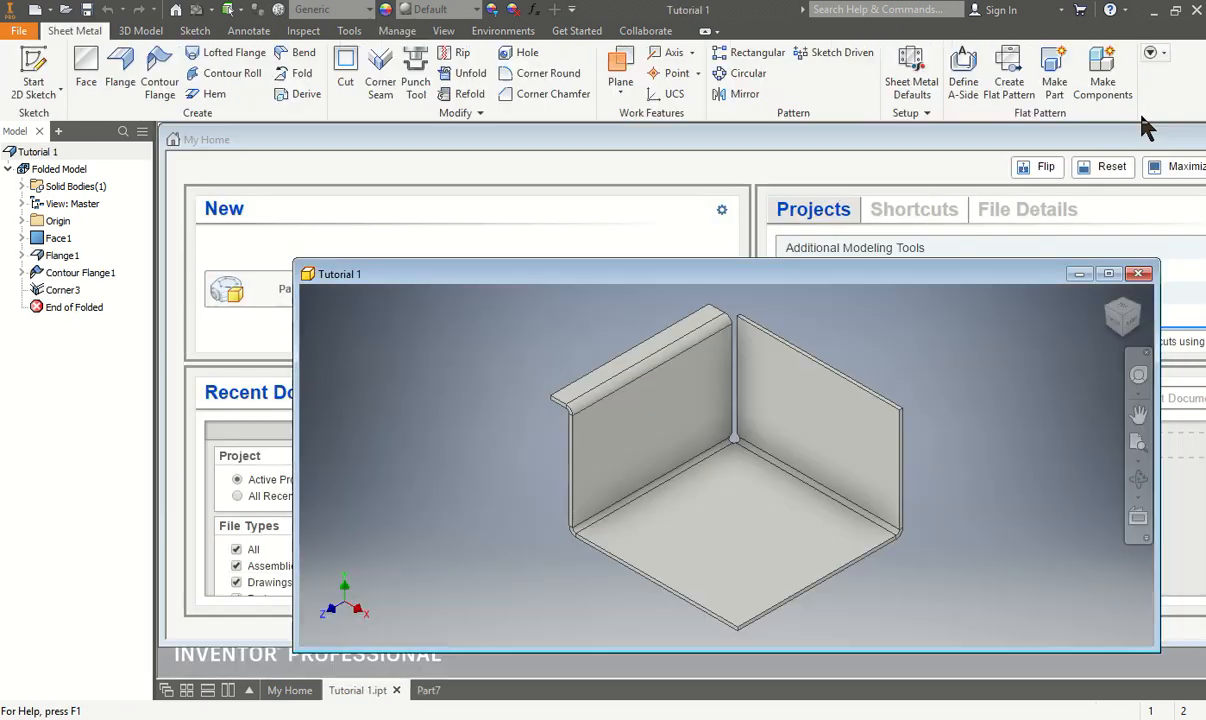
{"action": "double_click", "coordinate": [622, 278]}
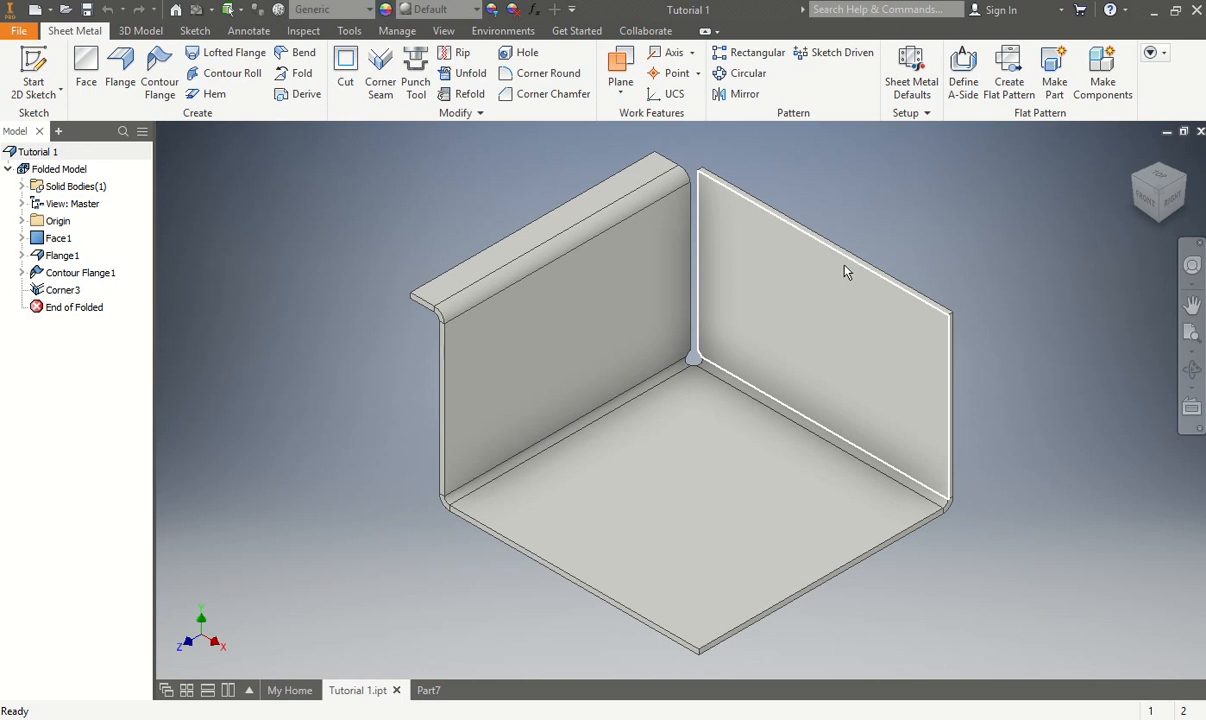
Start a sketch on the upper face of the base and place a point about 0.99 in left of and 0.89 in above the origin
{"action": "left_click", "coordinate": [38, 85]}
{"action": "left_click", "coordinate": [700, 483]}
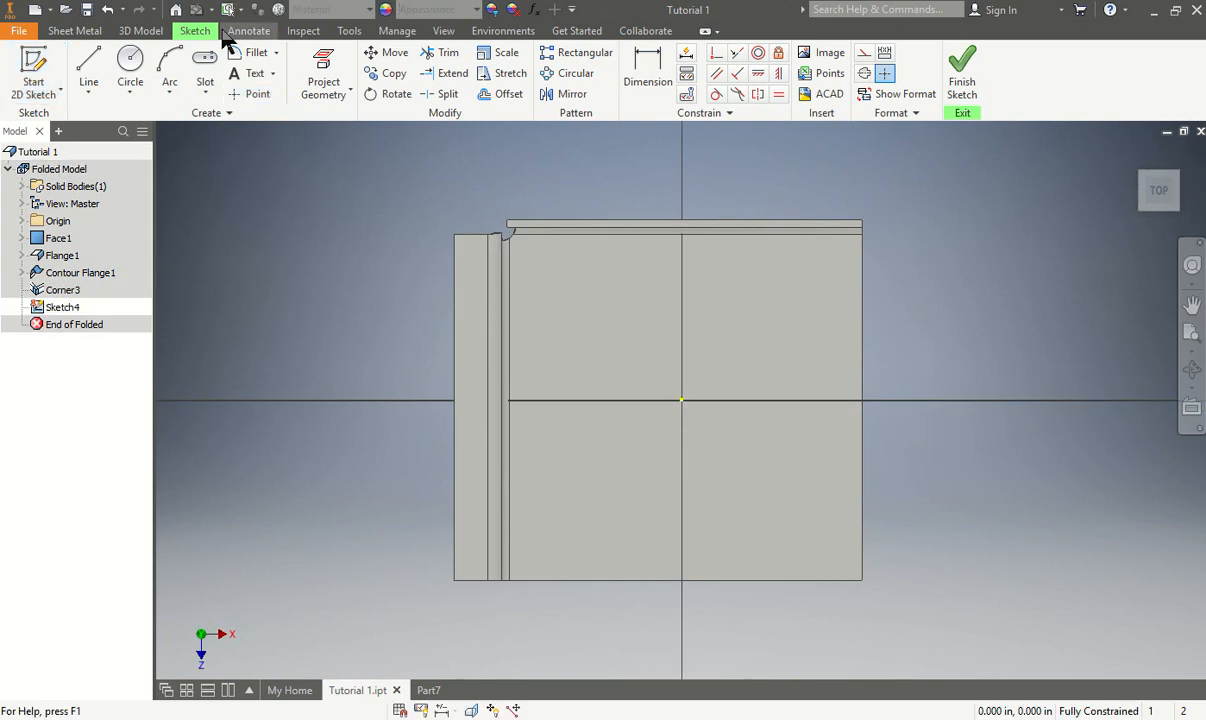
{"action": "left_click", "coordinate": [255, 95]}
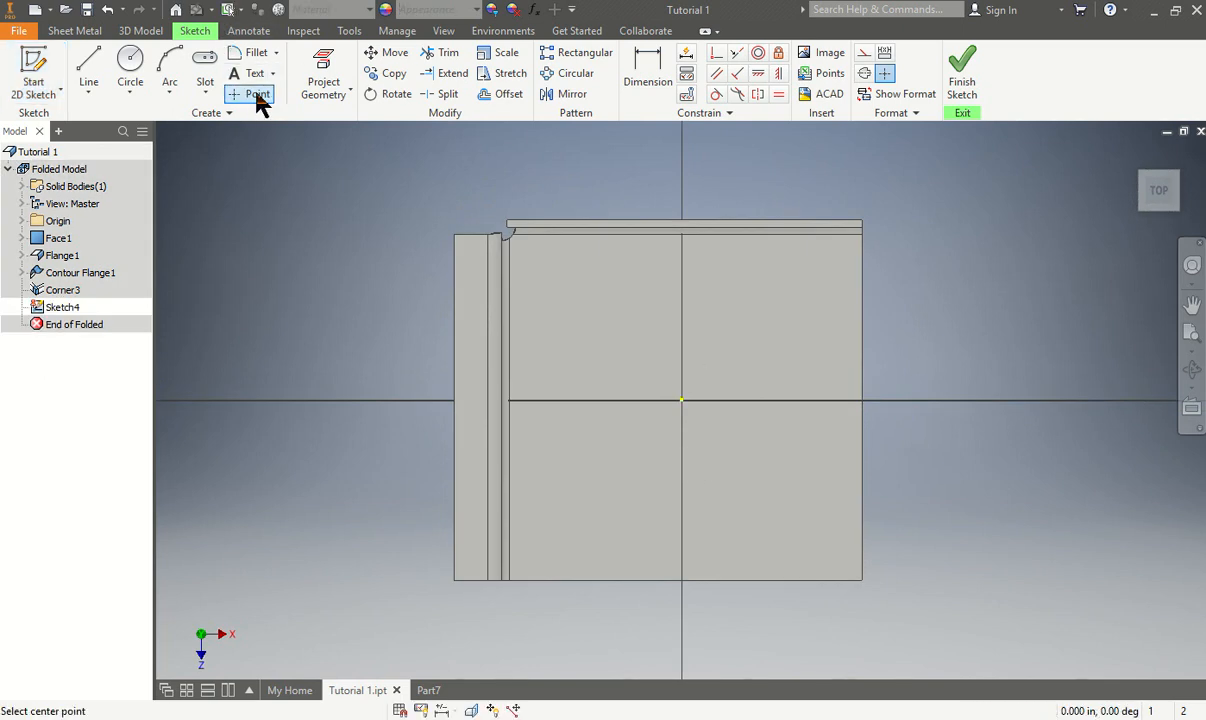
{"action": "left_click", "coordinate": [622, 346]}
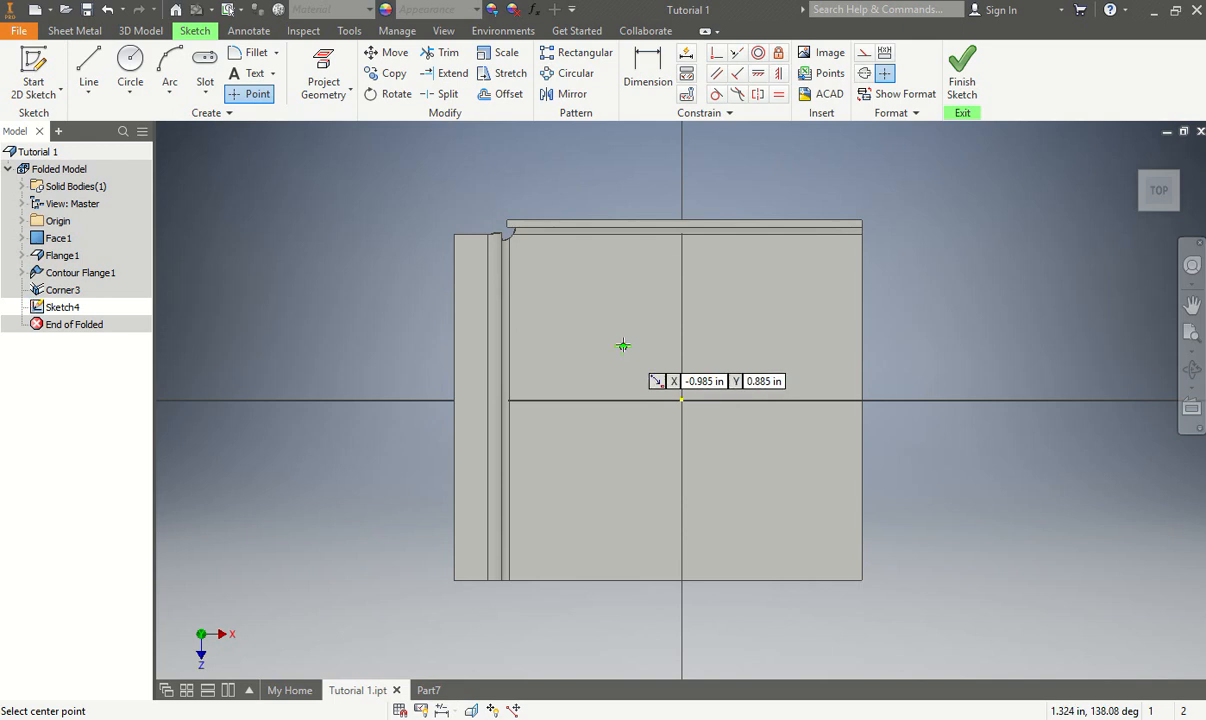
Dimension the sketch point horizontally 4 in from the base's right edge
{"action": "left_click", "coordinate": [640, 80]}
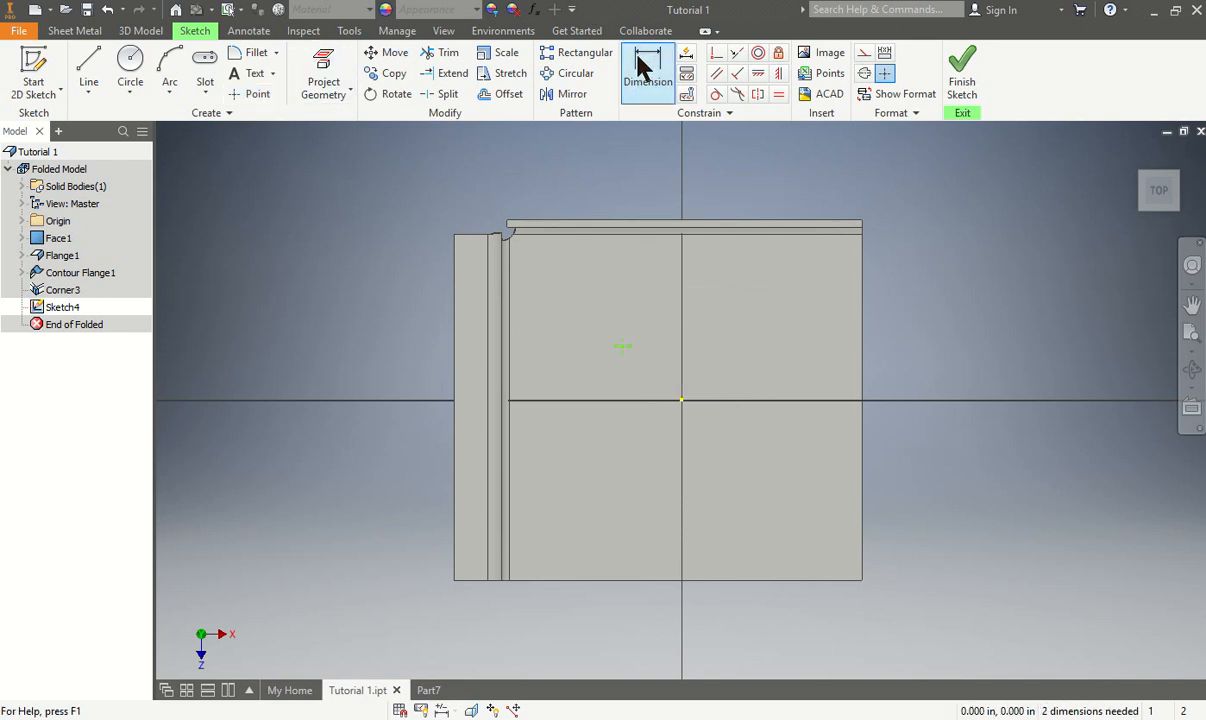
{"action": "left_click", "coordinate": [861, 261]}
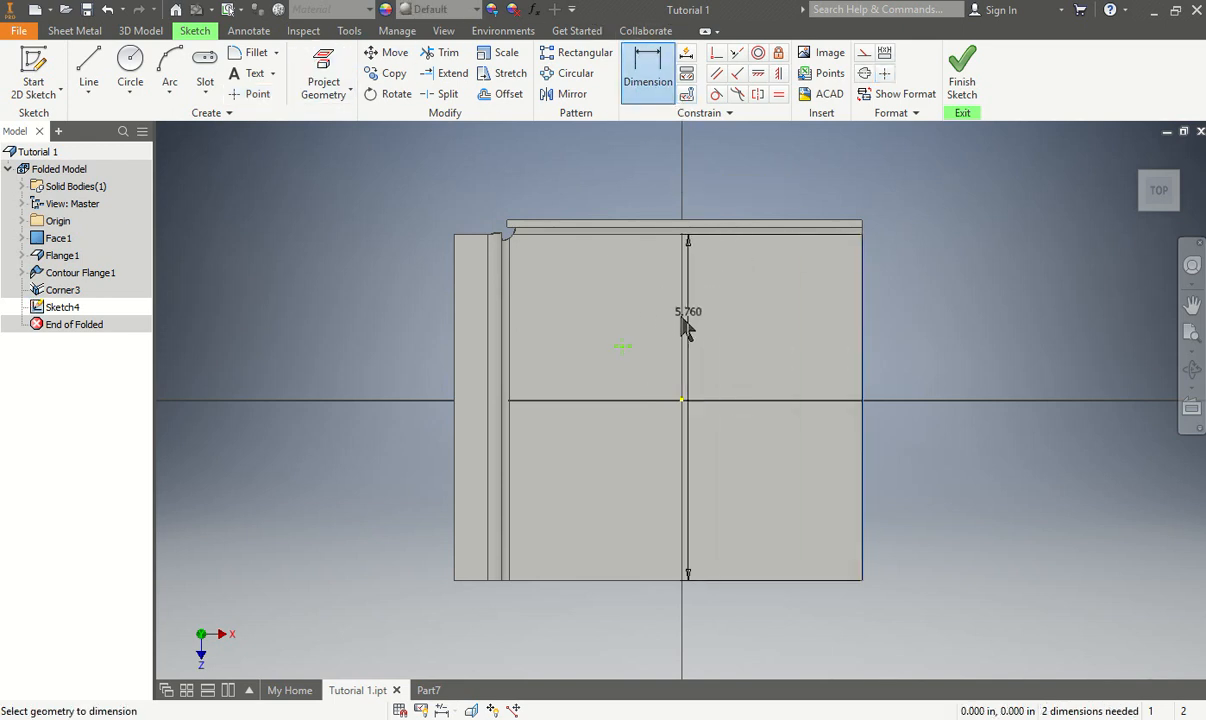
{"action": "left_click", "coordinate": [622, 347]}
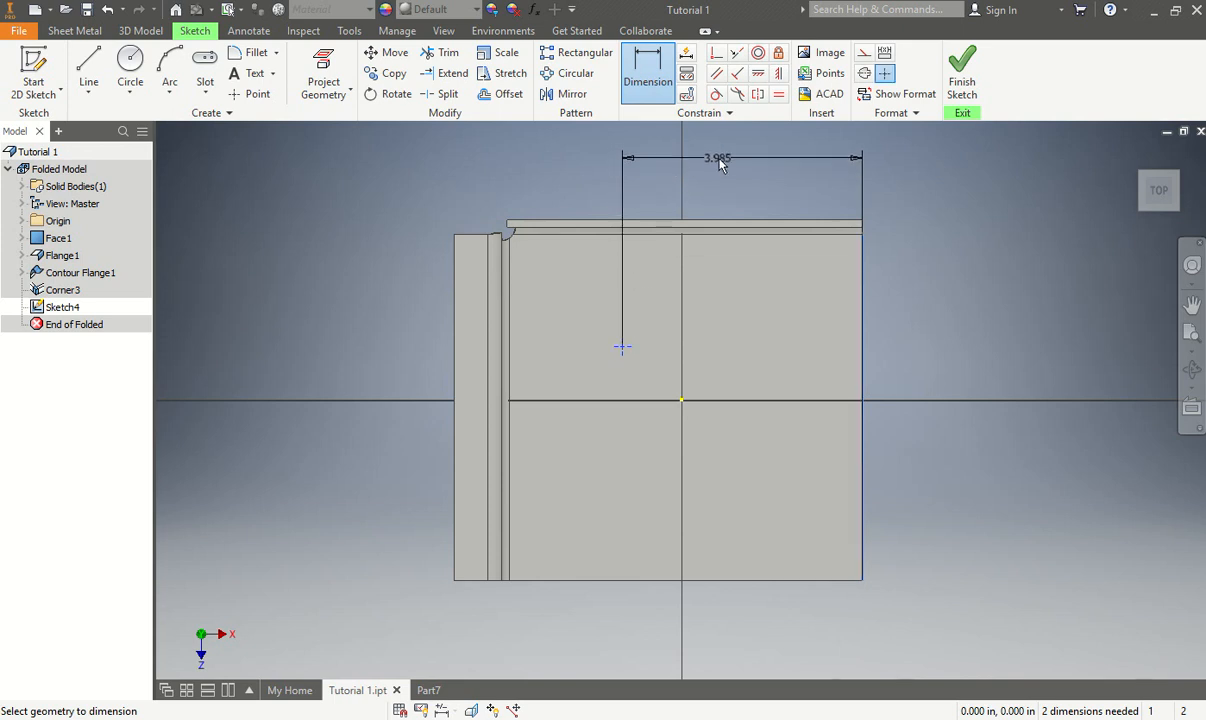
{"action": "left_click", "coordinate": [722, 163]}
{"action": "type", "text": "4"}
{"action": "key", "text": "Return"}
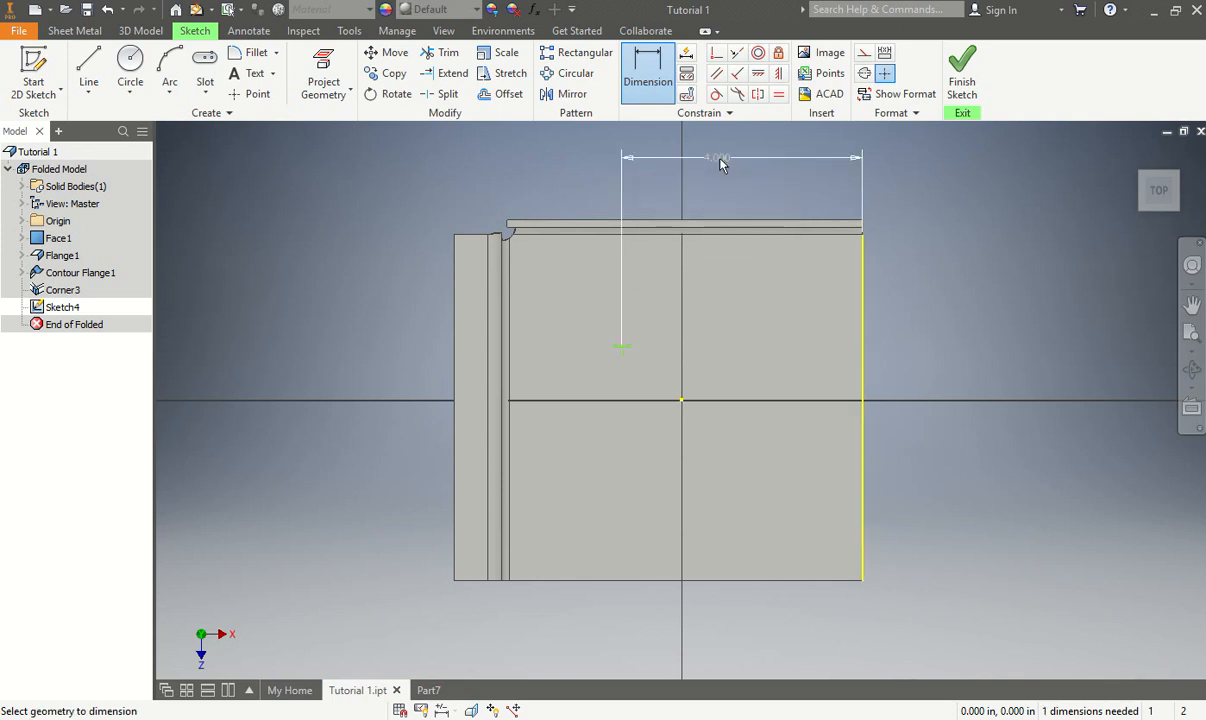
Dimension the sketch point vertically 4 in from the base's lower edge and finish the sketch
{"action": "left_click", "coordinate": [652, 80]}
{"action": "left_click", "coordinate": [622, 347]}
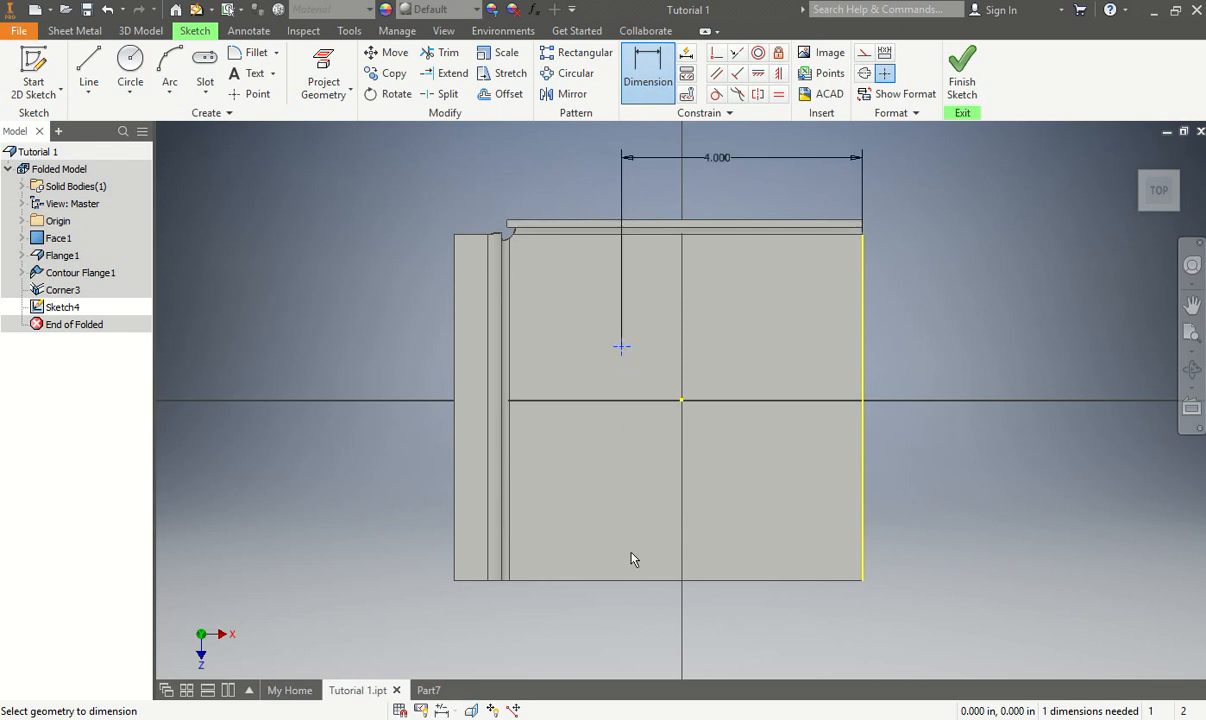
{"action": "left_click", "coordinate": [624, 579]}
{"action": "left_click", "coordinate": [379, 440]}
{"action": "type", "text": "4"}
{"action": "key", "text": "Return"}
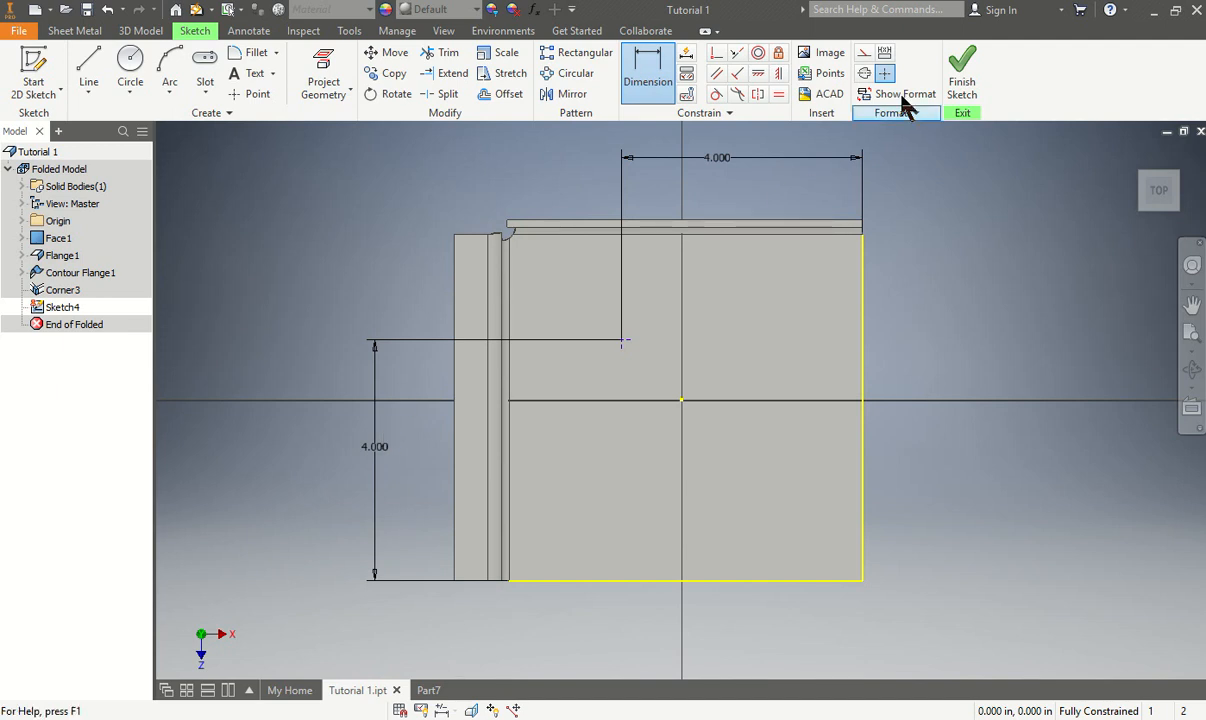
{"action": "left_click", "coordinate": [962, 80]}
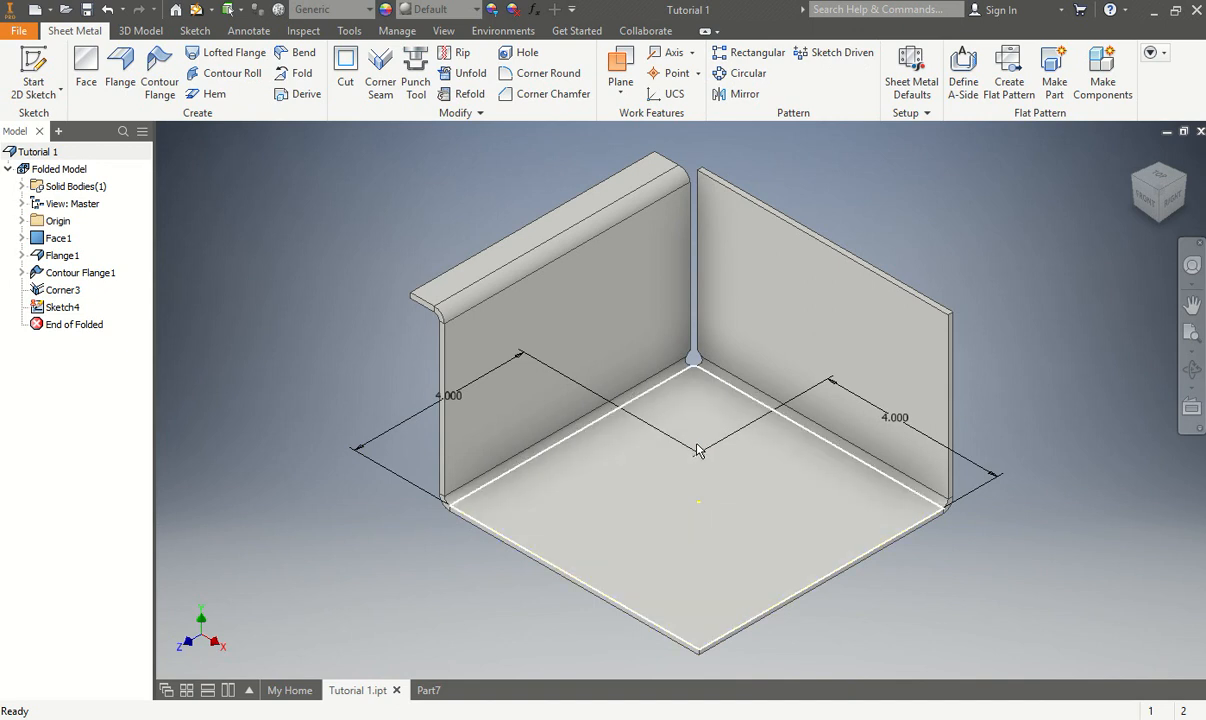
Start the Punch Tool and load the Custom Slot RR punch from the Punches folder
{"action": "mouse_move", "coordinate": [698, 446]}
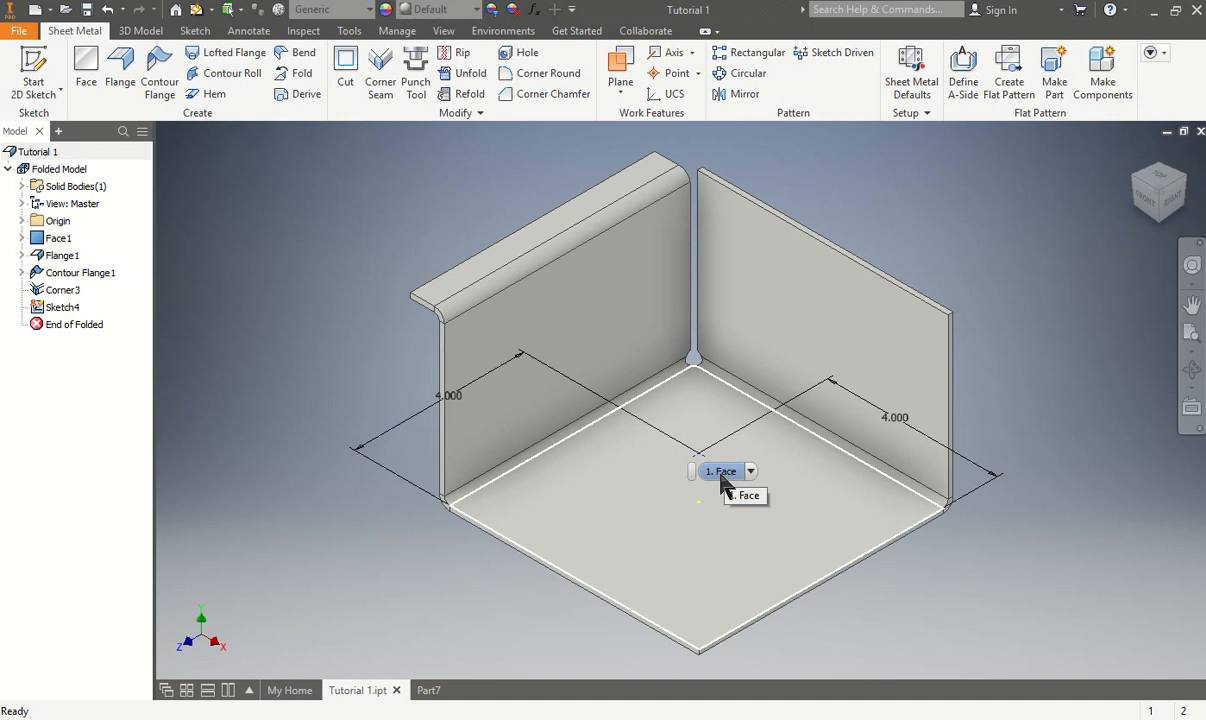
{"action": "left_click", "coordinate": [417, 78]}
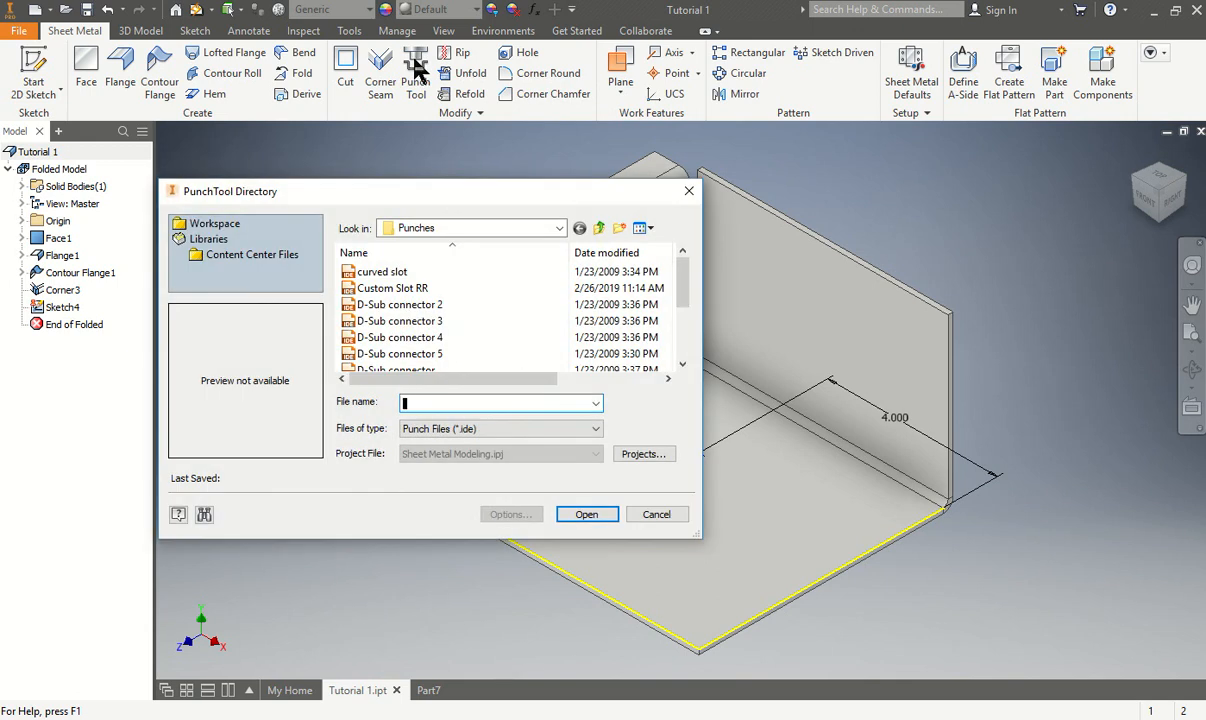
{"action": "left_click", "coordinate": [420, 304]}
{"action": "left_click", "coordinate": [422, 321]}
{"action": "left_click", "coordinate": [423, 337]}
{"action": "left_click", "coordinate": [424, 354]}
{"action": "left_click", "coordinate": [415, 321]}
{"action": "left_click", "coordinate": [413, 304]}
{"action": "left_click", "coordinate": [405, 288]}
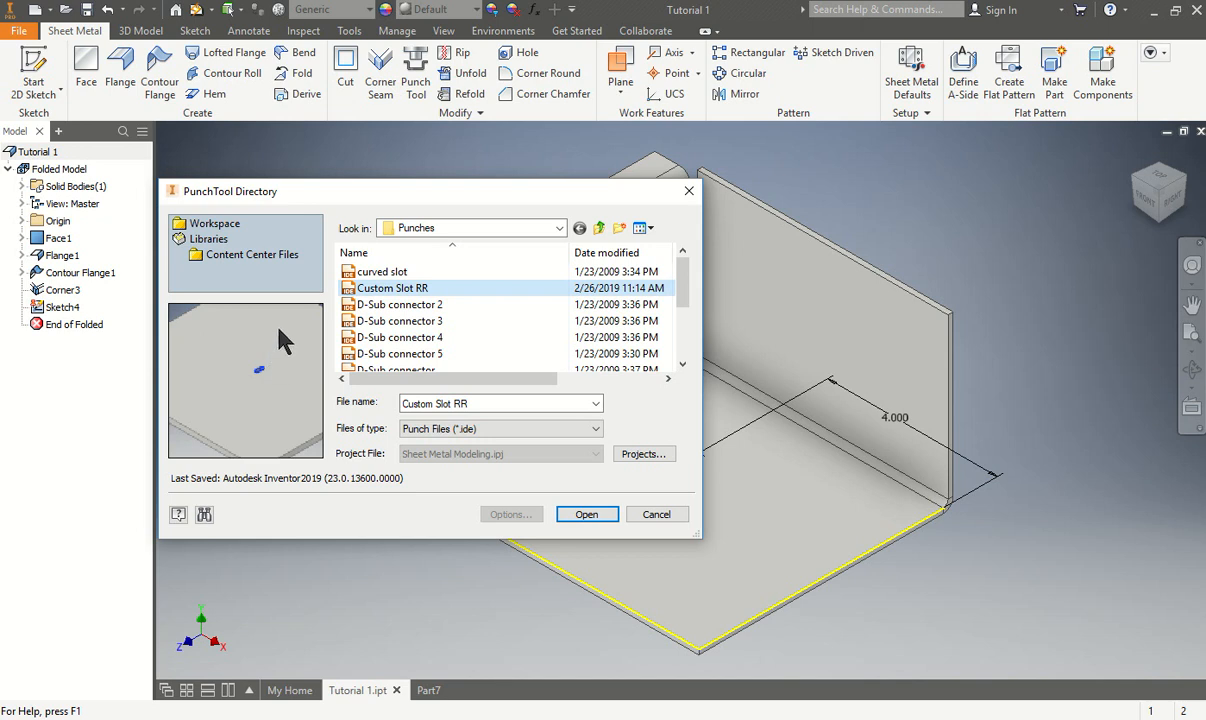
{"action": "left_click", "coordinate": [589, 517]}
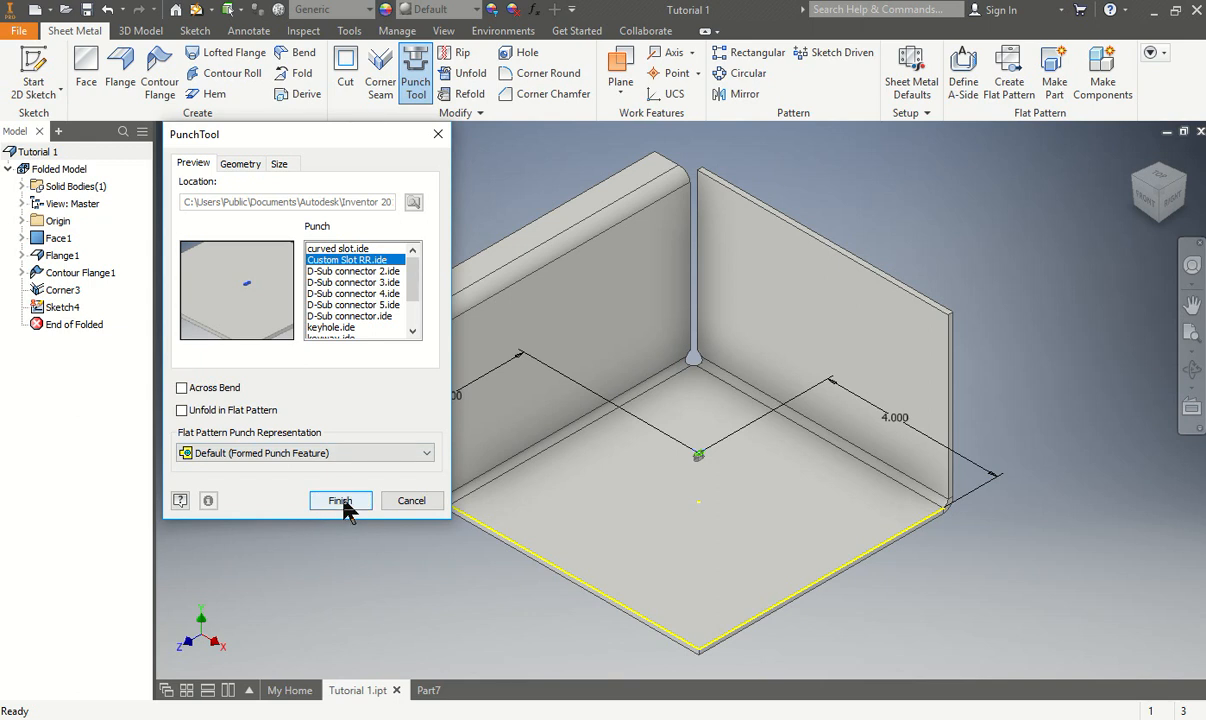
Create the slot punch at the sketch point on the base with the Default (Formed Punch Feature) flat pattern representation
{"action": "scroll", "coordinate": [706, 465], "scroll_direction": "up", "scroll_amount": 5}
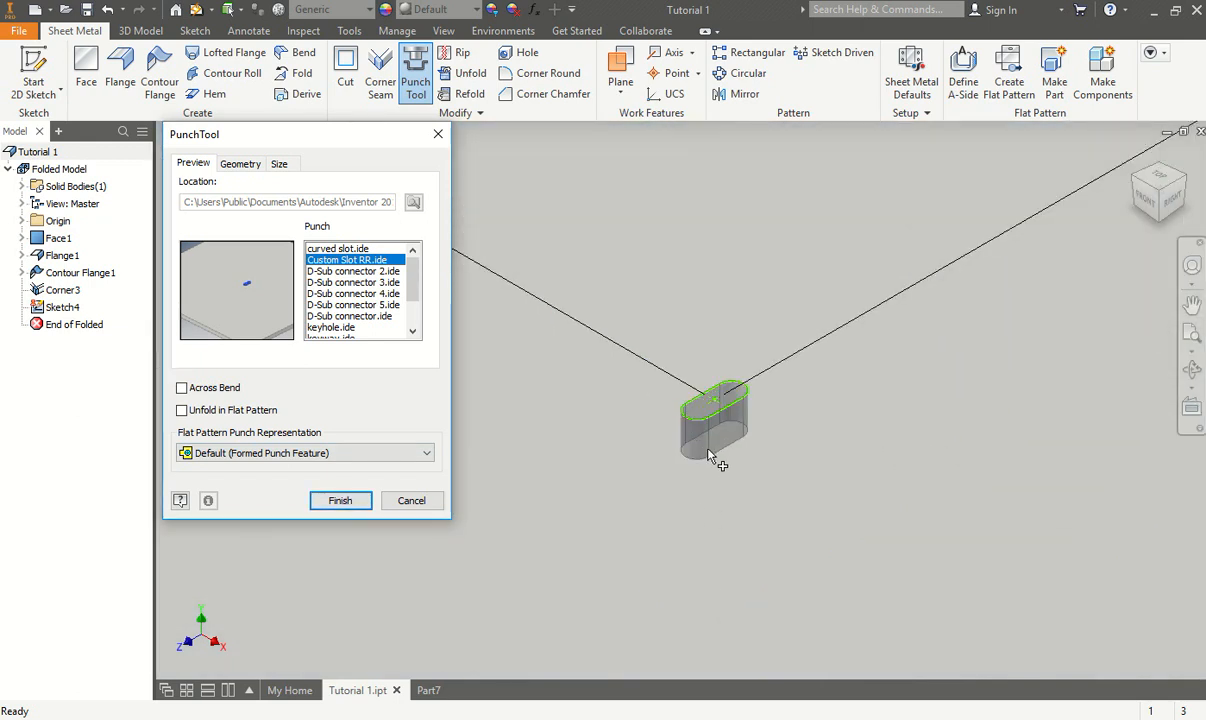
{"action": "left_click", "coordinate": [330, 500]}
{"action": "scroll", "coordinate": [576, 471], "scroll_direction": "down", "scroll_amount": 3}
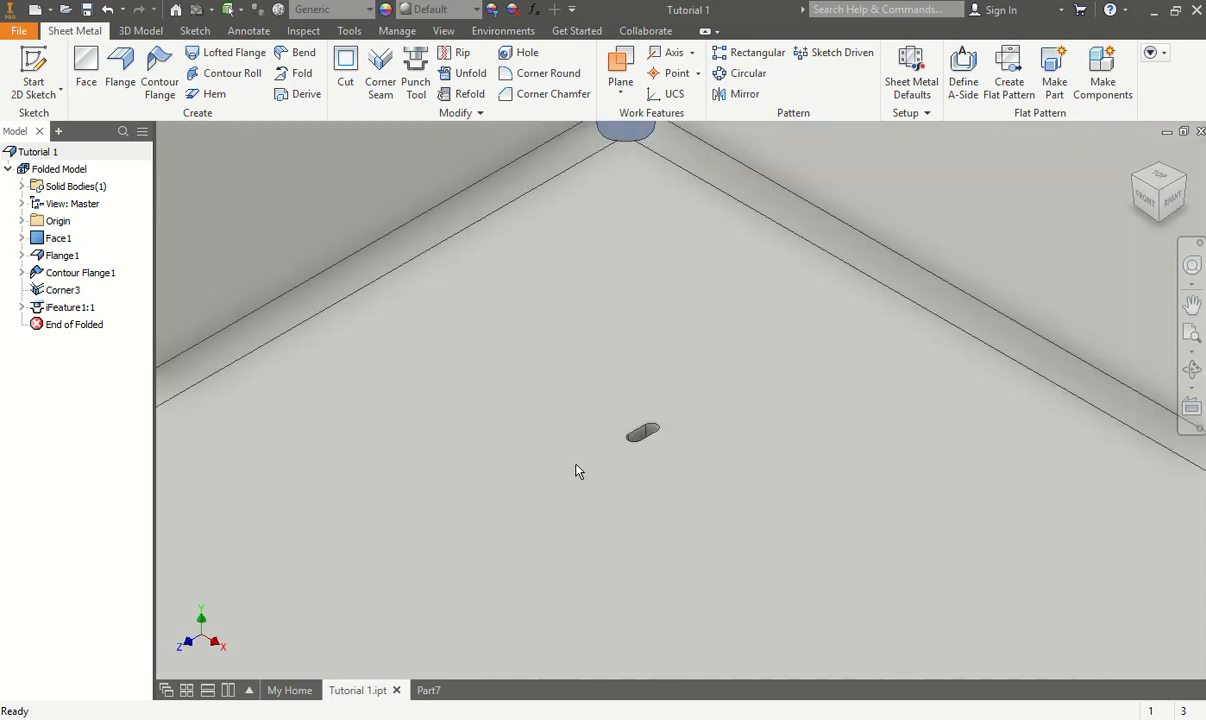
{"action": "scroll", "coordinate": [578, 474], "scroll_direction": "down", "scroll_amount": 4}
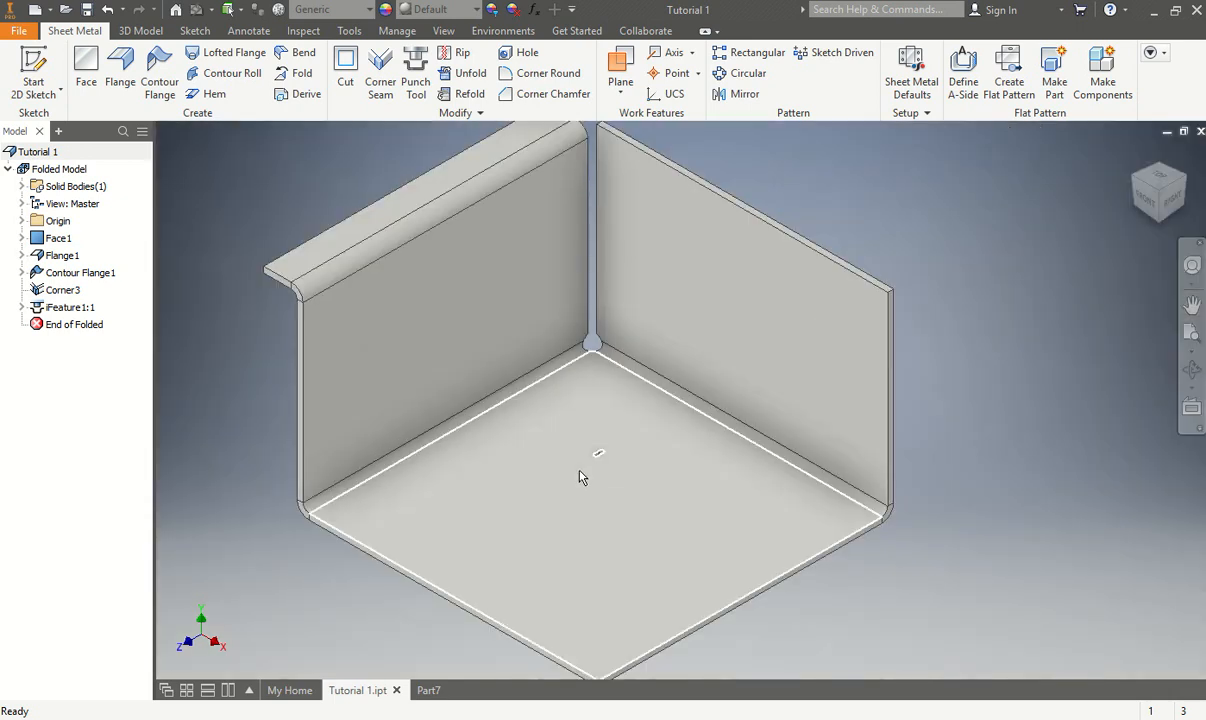
Edit the slot punch feature and set its rotation angle to 90 degrees
{"action": "mouse_move", "coordinate": [608, 504]}
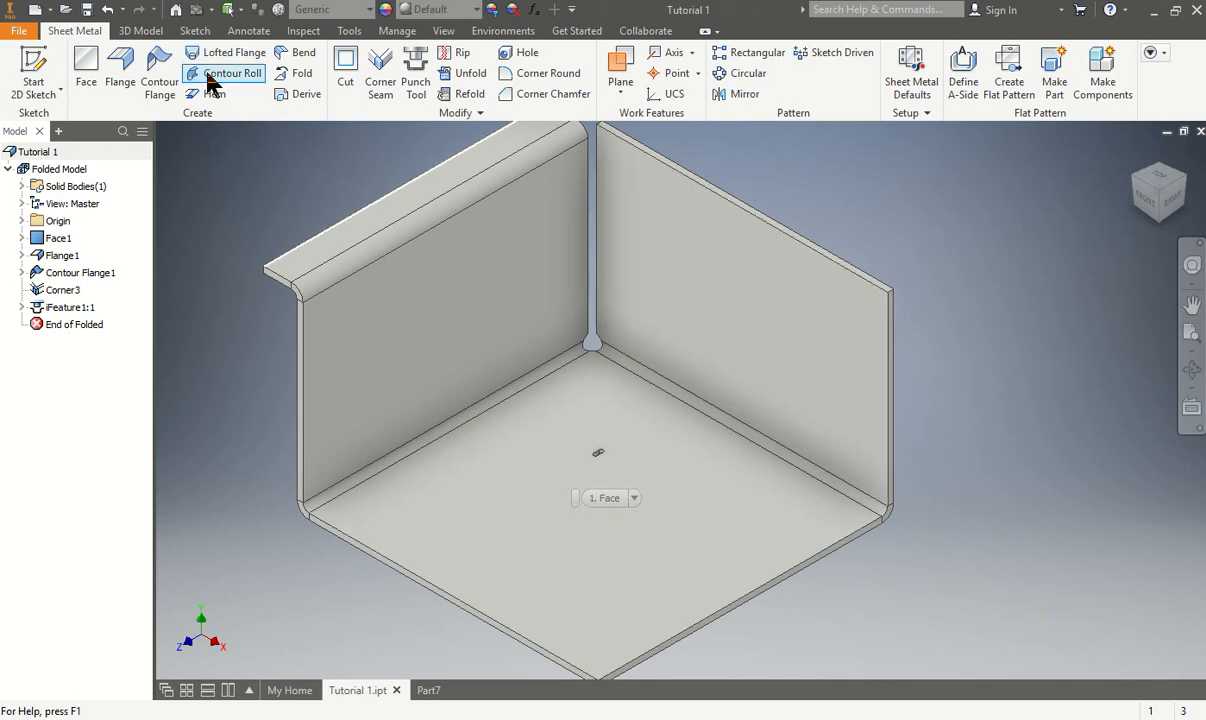
{"action": "right_click", "coordinate": [78, 312]}
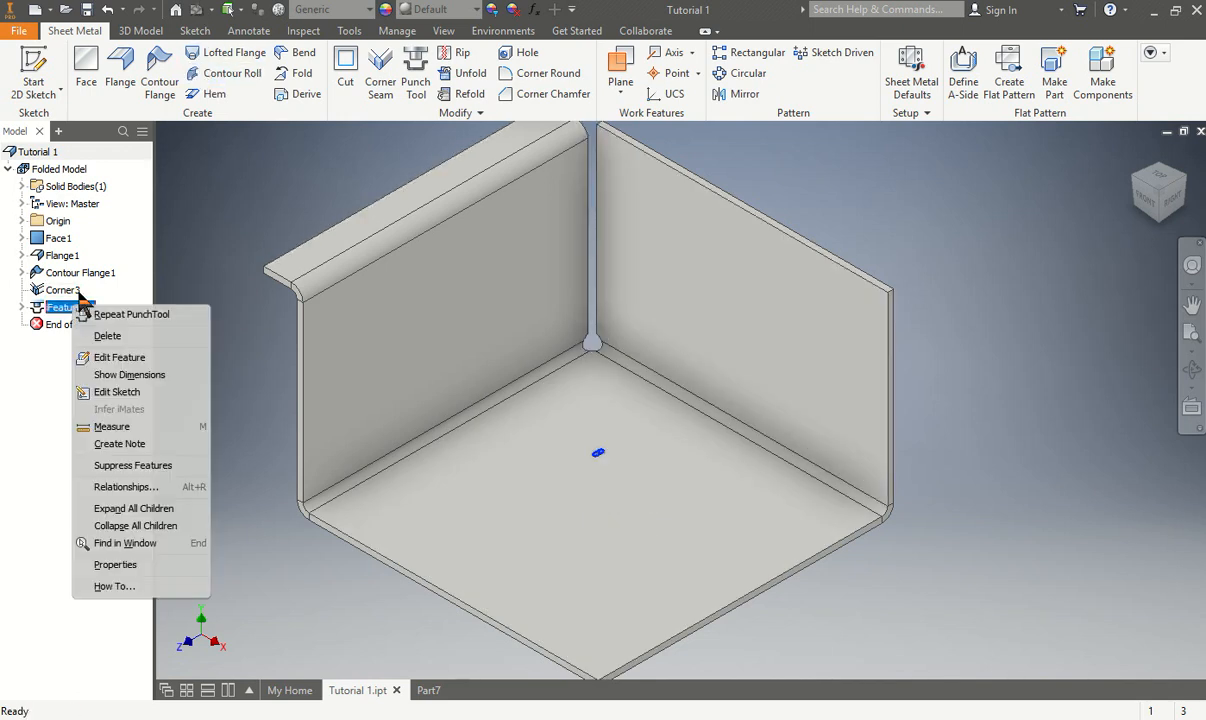
{"action": "left_click", "coordinate": [105, 358]}
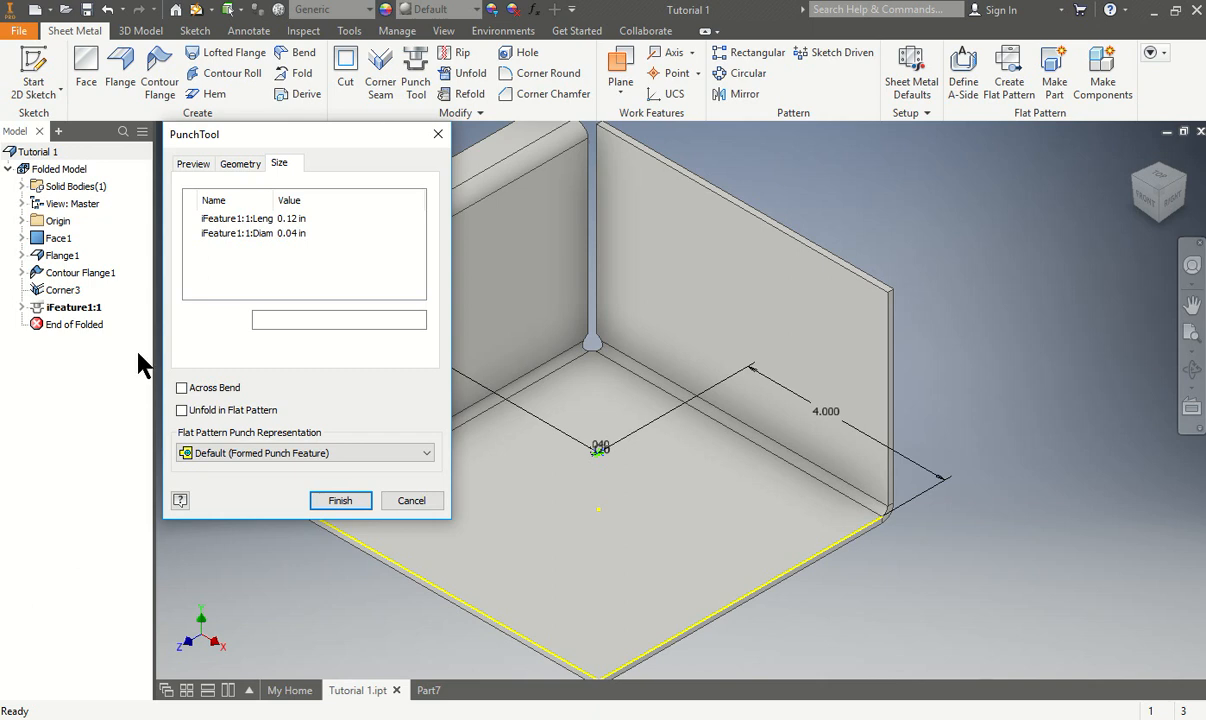
{"action": "left_click", "coordinate": [196, 163]}
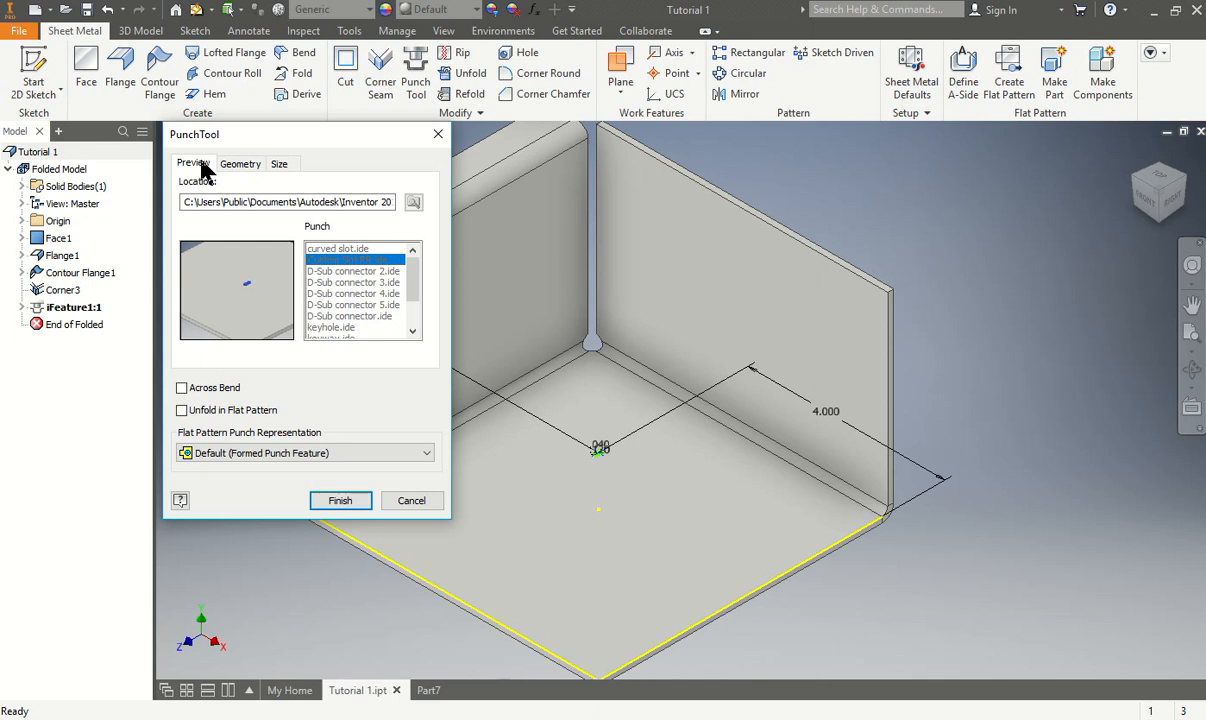
{"action": "left_click", "coordinate": [228, 163]}
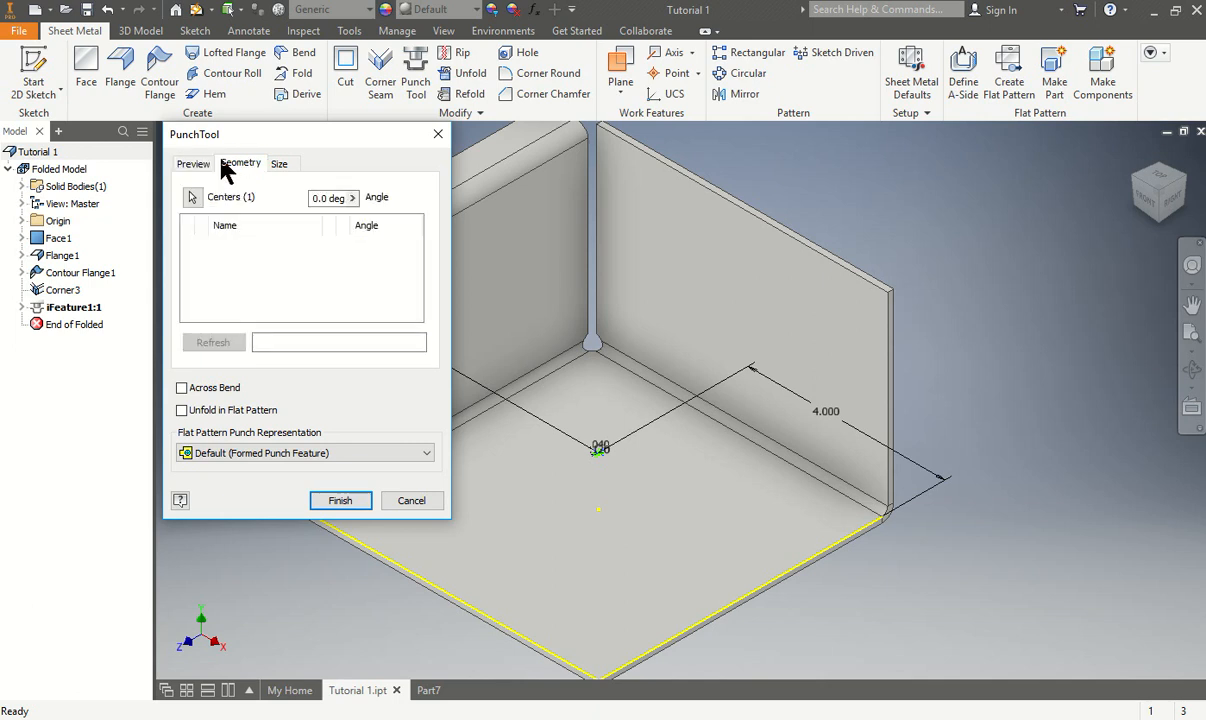
{"action": "double_click", "coordinate": [318, 197]}
{"action": "type", "text": "90"}
{"action": "scroll", "coordinate": [600, 440], "scroll_direction": "up", "scroll_amount": 6}
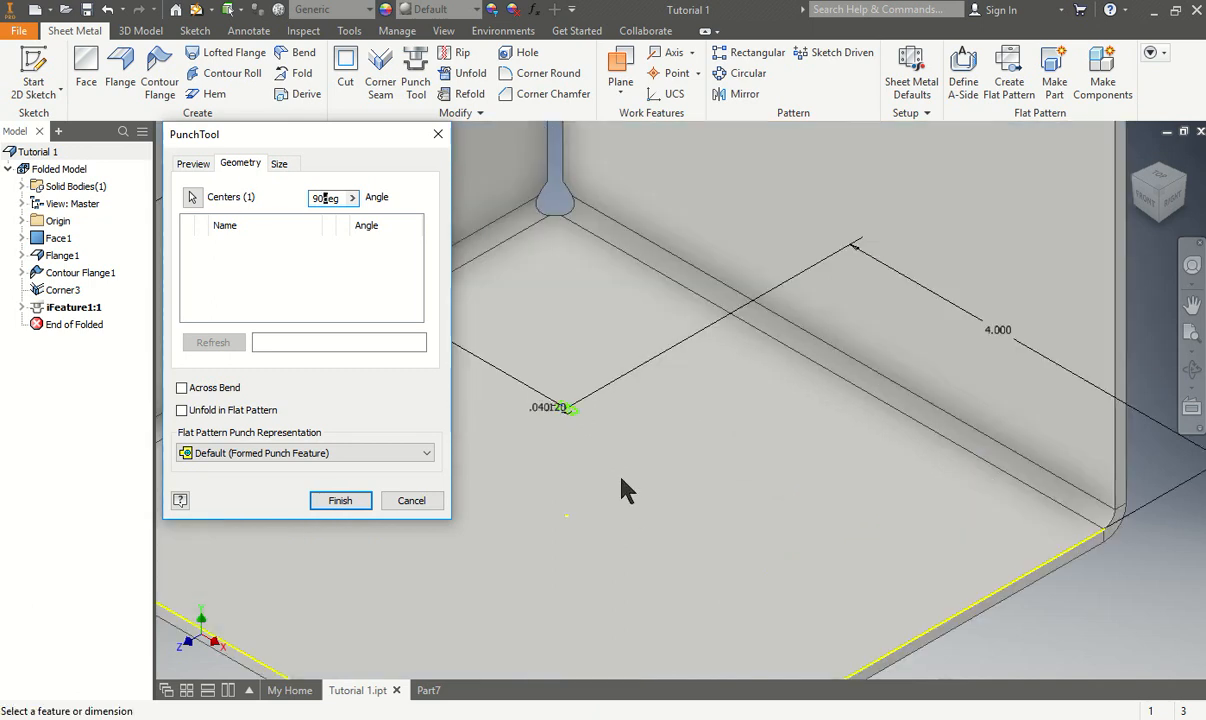
{"action": "scroll", "coordinate": [570, 340], "scroll_direction": "down", "scroll_amount": 3}
{"action": "scroll", "coordinate": [538, 316], "scroll_direction": "up", "scroll_amount": 2}
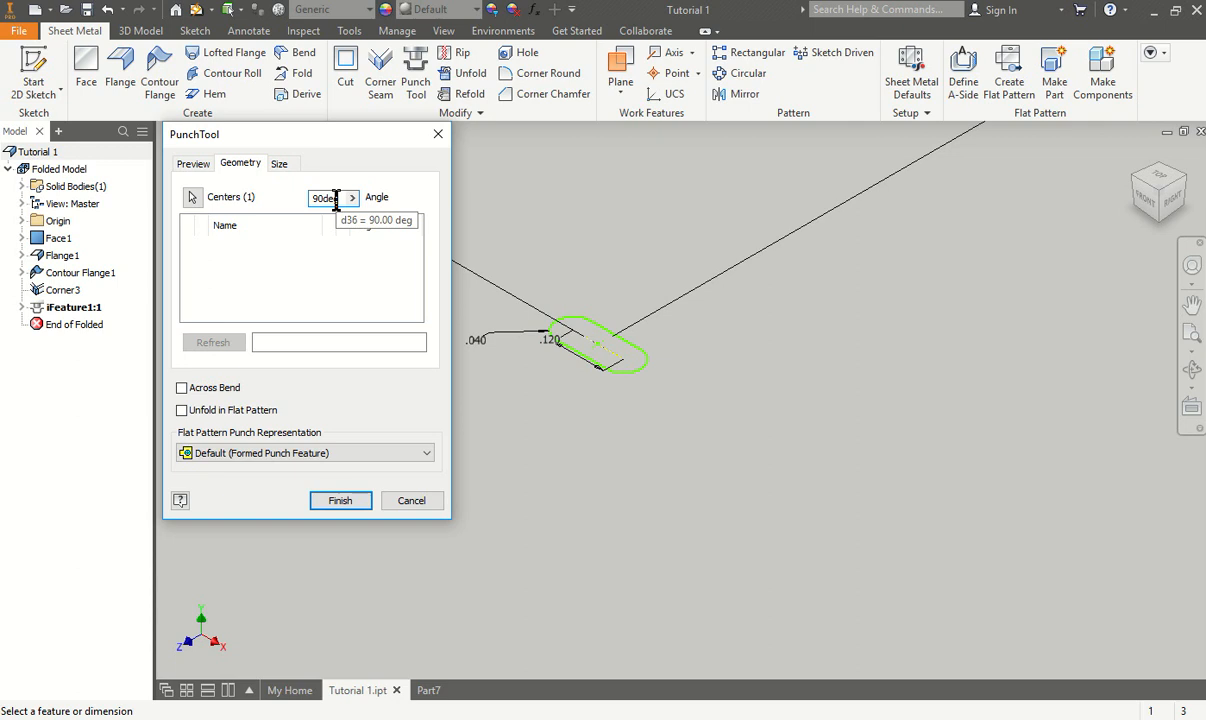
{"action": "left_click", "coordinate": [340, 500]}
{"action": "scroll", "coordinate": [694, 495], "scroll_direction": "down", "scroll_amount": 4}
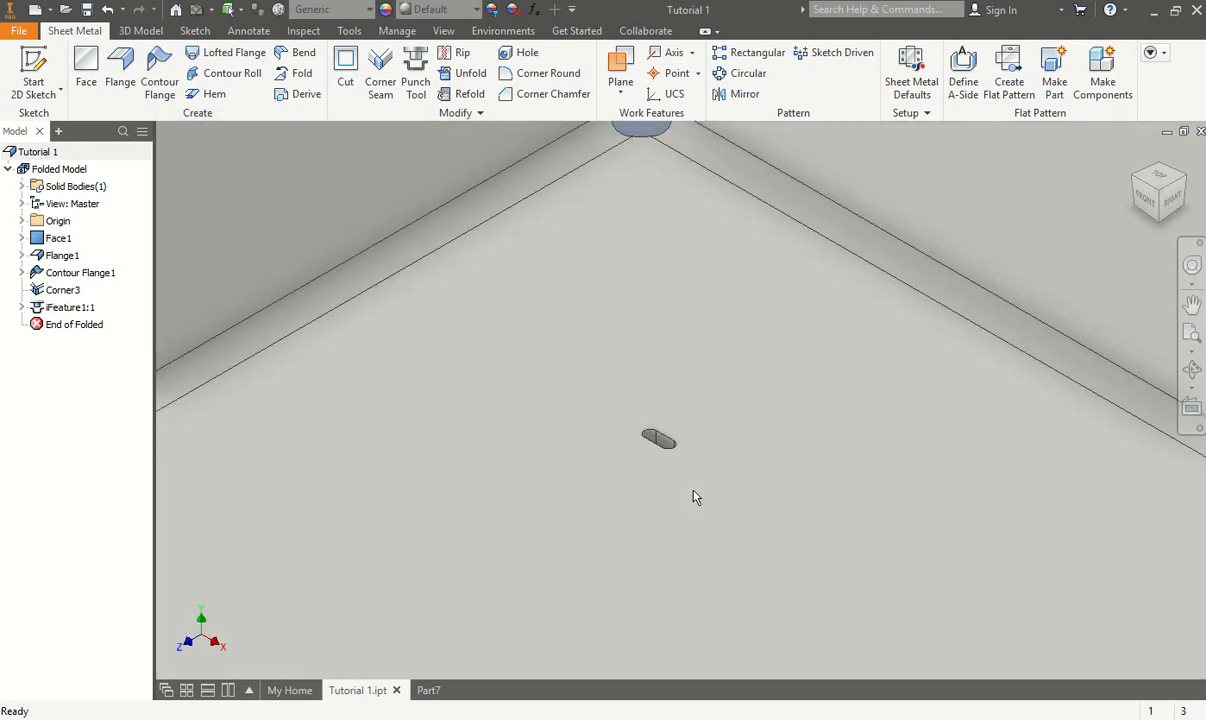
Start a rectangular pattern, setting direction 1 along the base's right free edge, flipped, and direction 2 along its adjoining left free edge
{"action": "scroll", "coordinate": [735, 505], "scroll_direction": "up", "scroll_amount": 2}
{"action": "scroll", "coordinate": [735, 505], "scroll_direction": "down", "scroll_amount": 2}
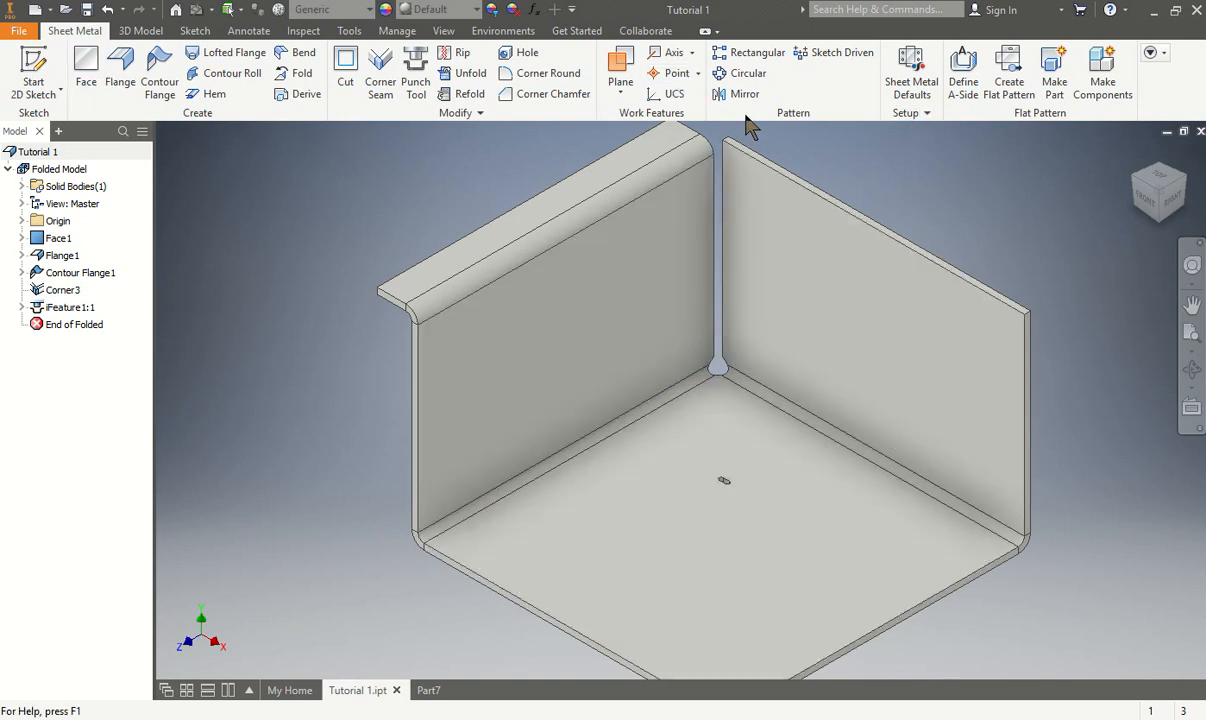
{"action": "left_click", "coordinate": [768, 58]}
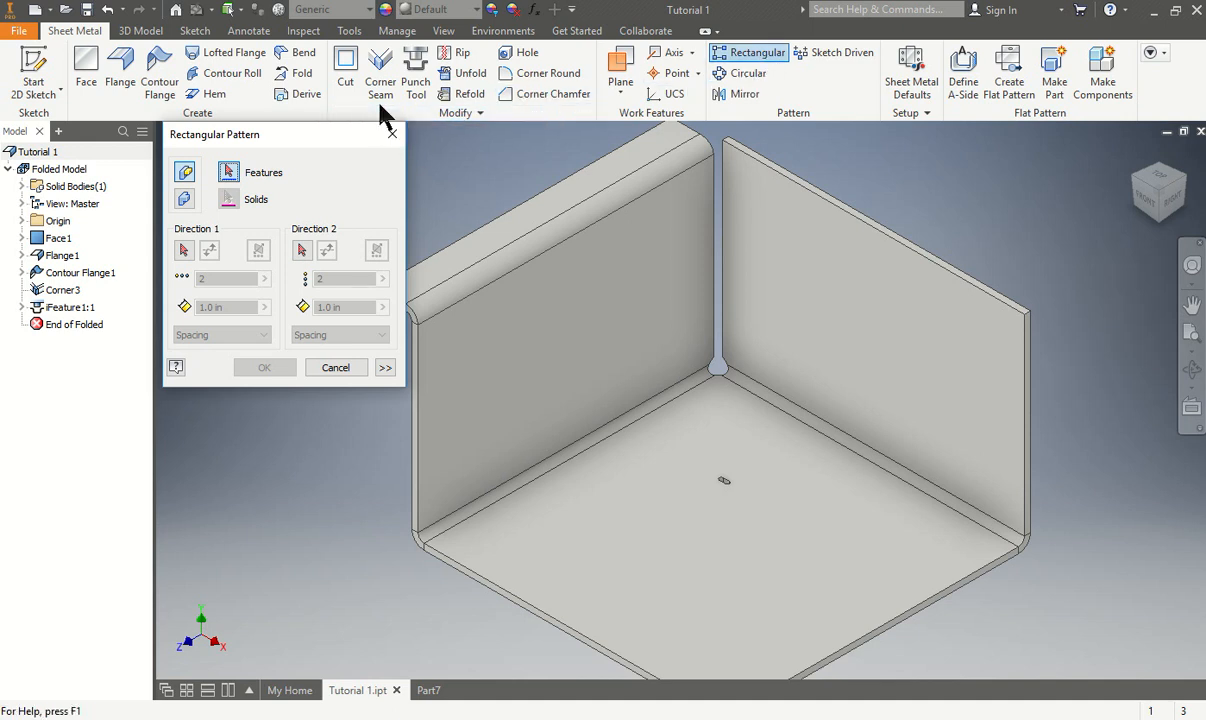
{"action": "left_click", "coordinate": [183, 252]}
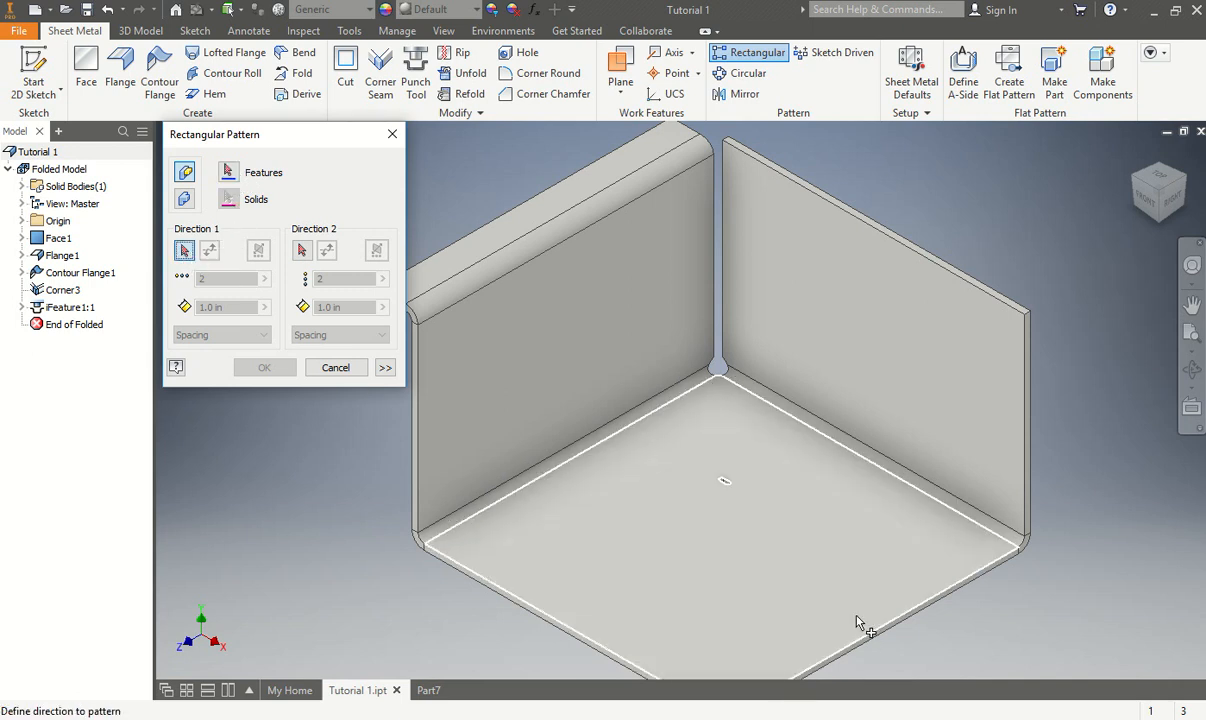
{"action": "scroll", "coordinate": [965, 640], "scroll_direction": "down", "scroll_amount": 4}
{"action": "scroll", "coordinate": [902, 587], "scroll_direction": "up", "scroll_amount": 10}
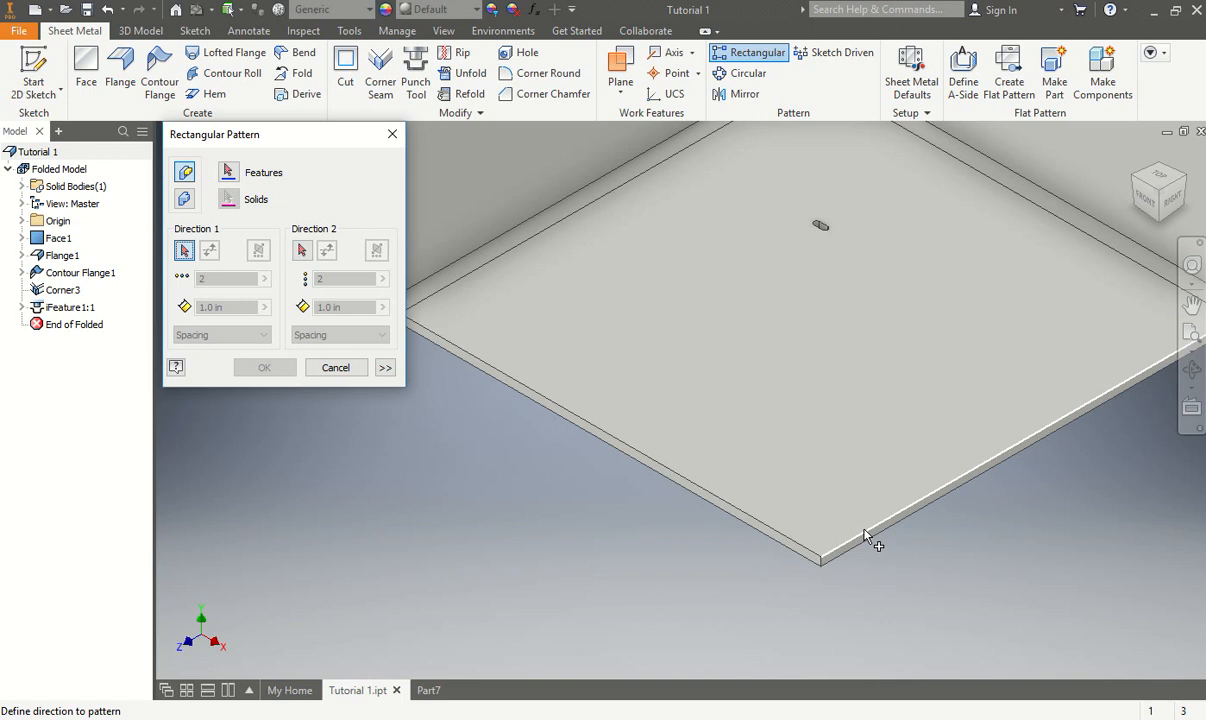
{"action": "left_click", "coordinate": [853, 545]}
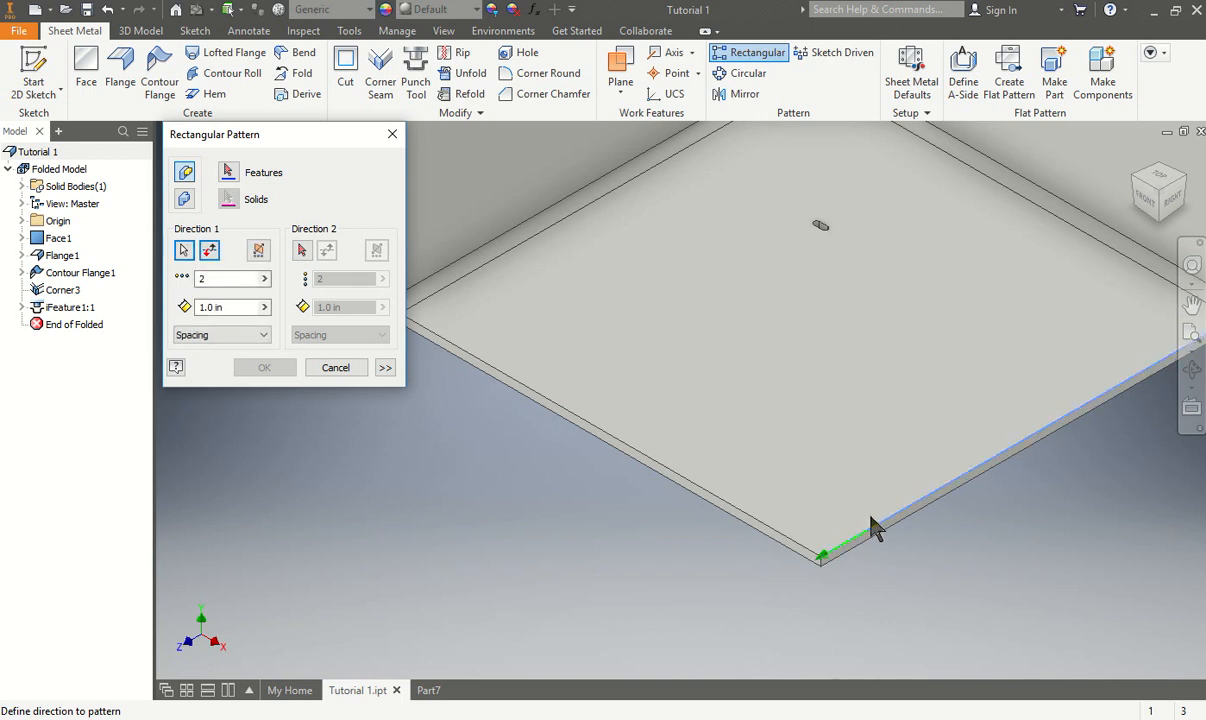
{"action": "left_click", "coordinate": [210, 251]}
{"action": "left_click", "coordinate": [302, 251]}
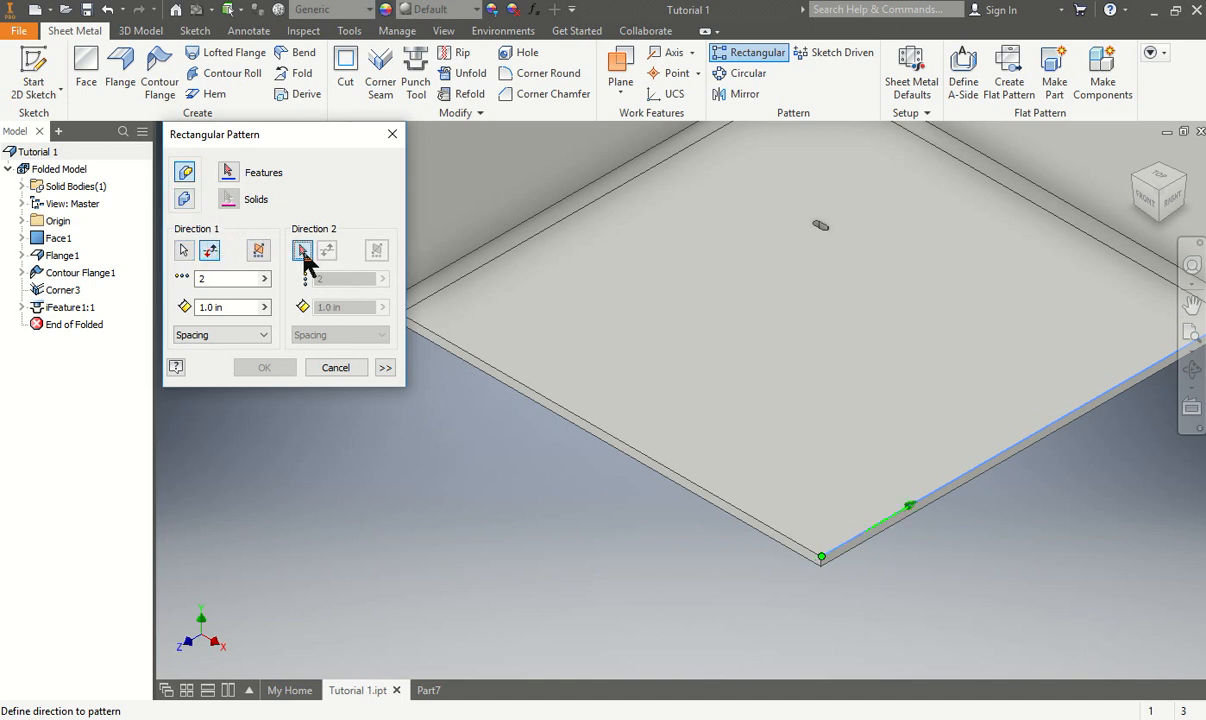
{"action": "left_click", "coordinate": [712, 500]}
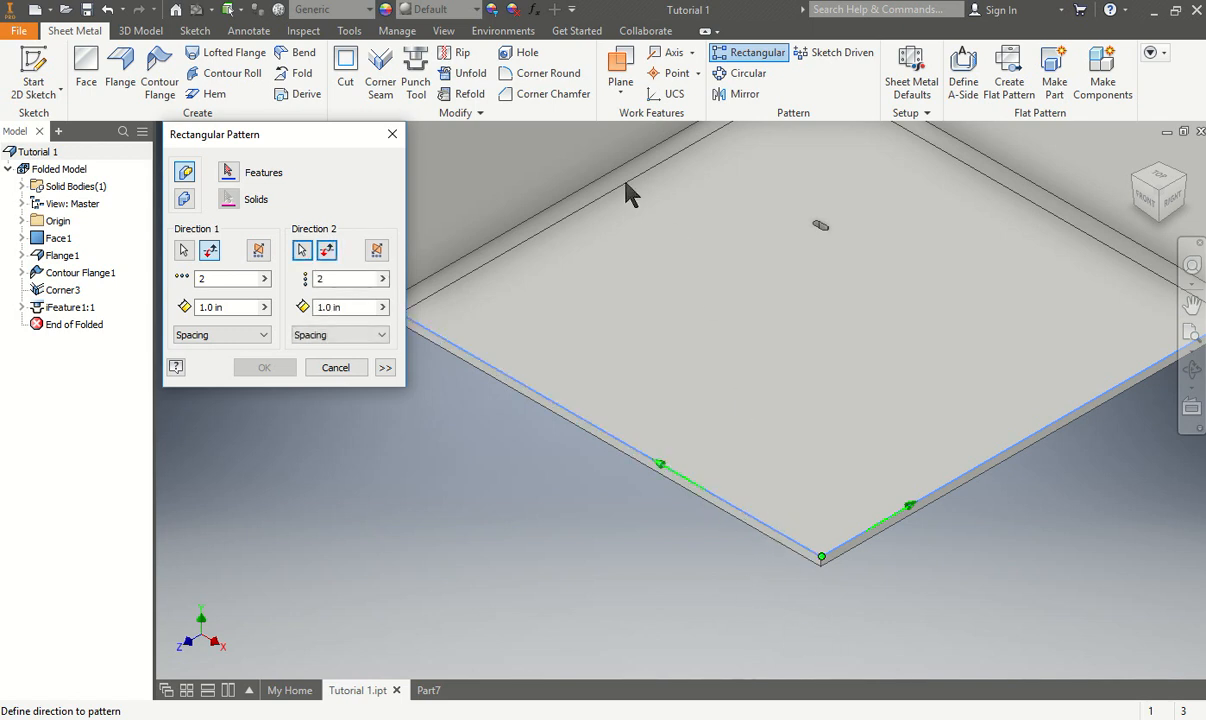
Pattern the slot punch feature with 5 instances spaced 0.6 in along direction 1 and flip that direction
{"action": "left_click", "coordinate": [228, 172]}
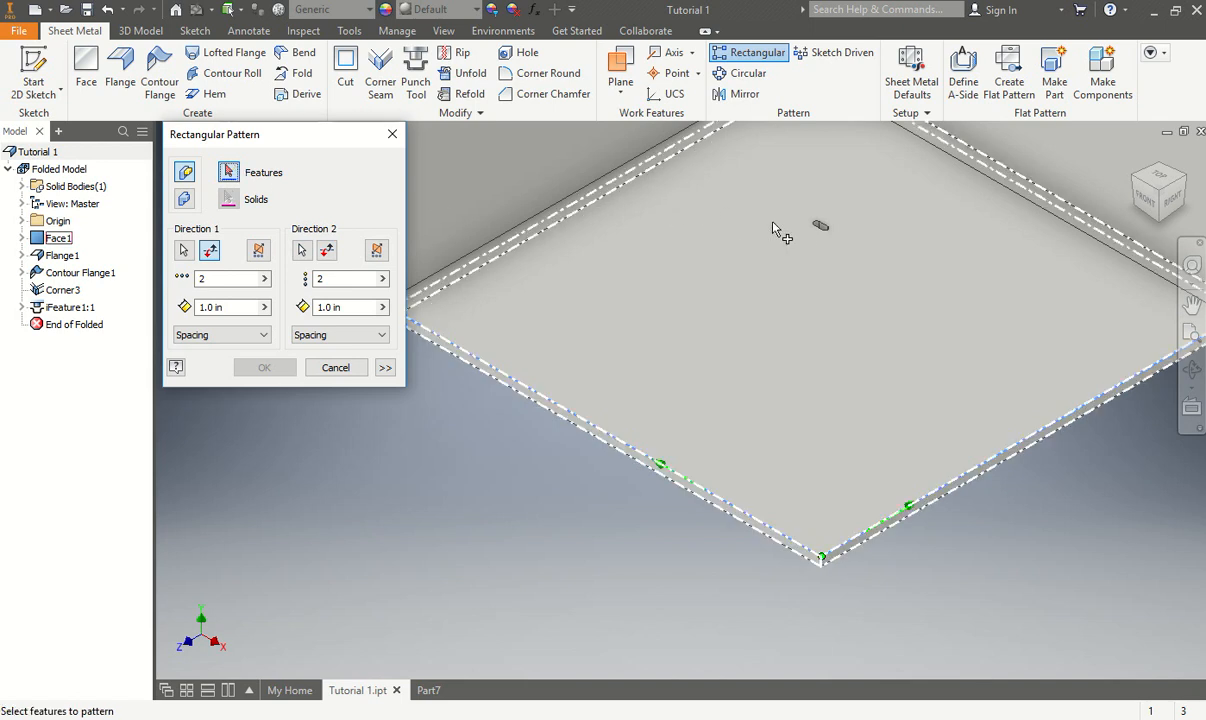
{"action": "left_click", "coordinate": [820, 226]}
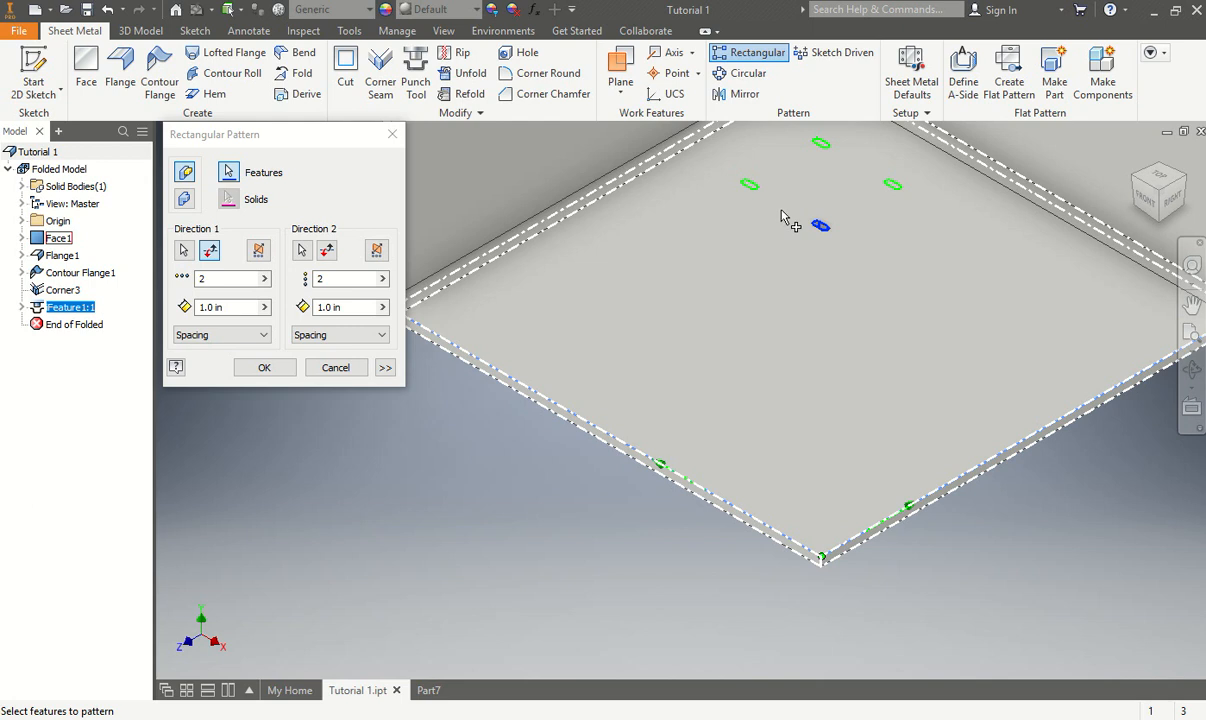
{"action": "double_click", "coordinate": [214, 278]}
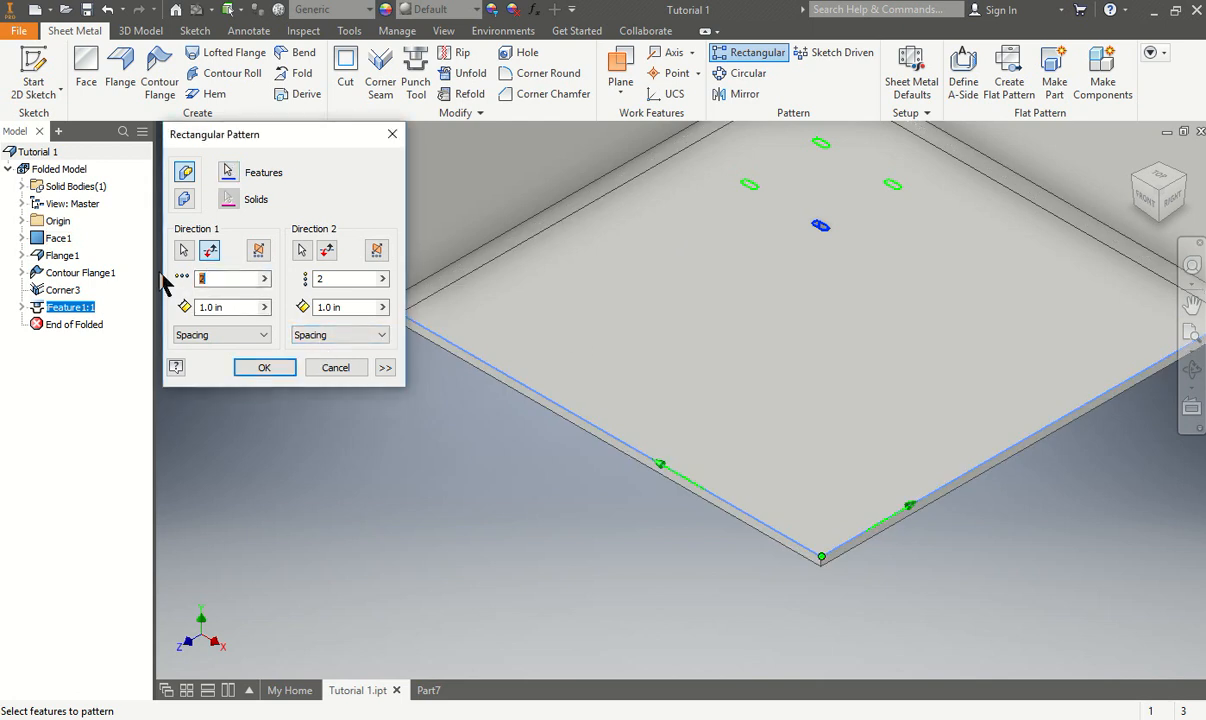
{"action": "type", "text": "5"}
{"action": "key", "text": "Tab"}
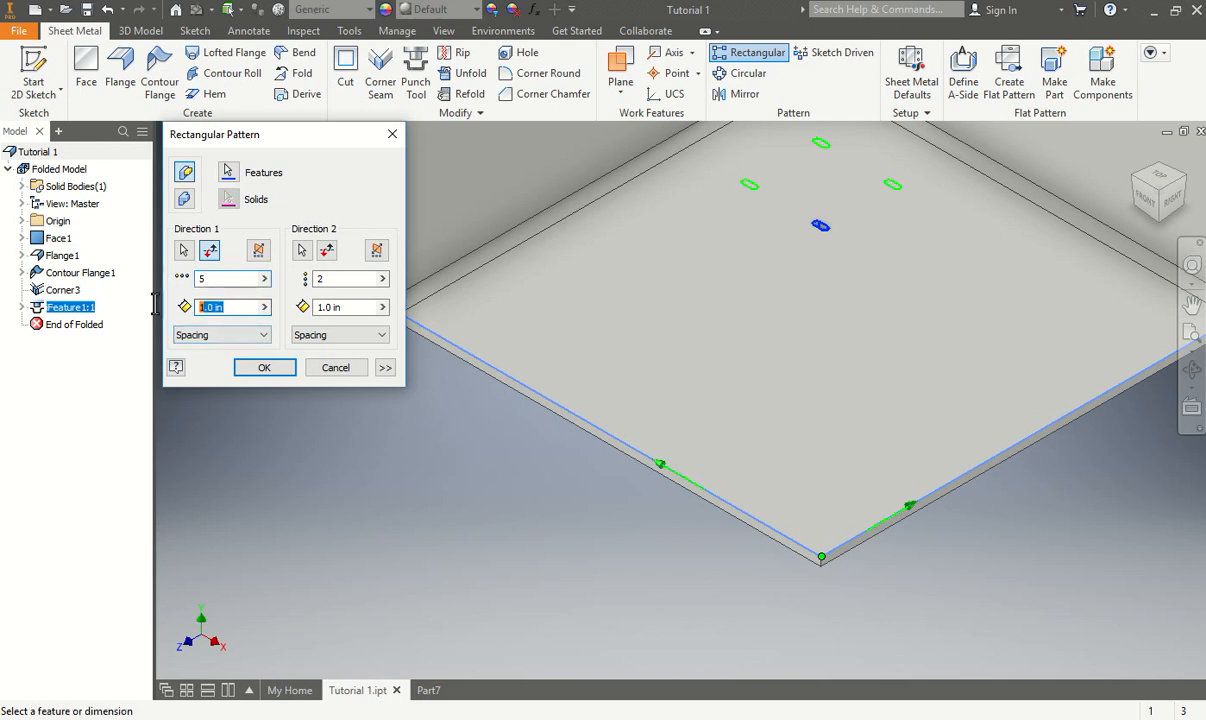
{"action": "type", "text": ".6"}
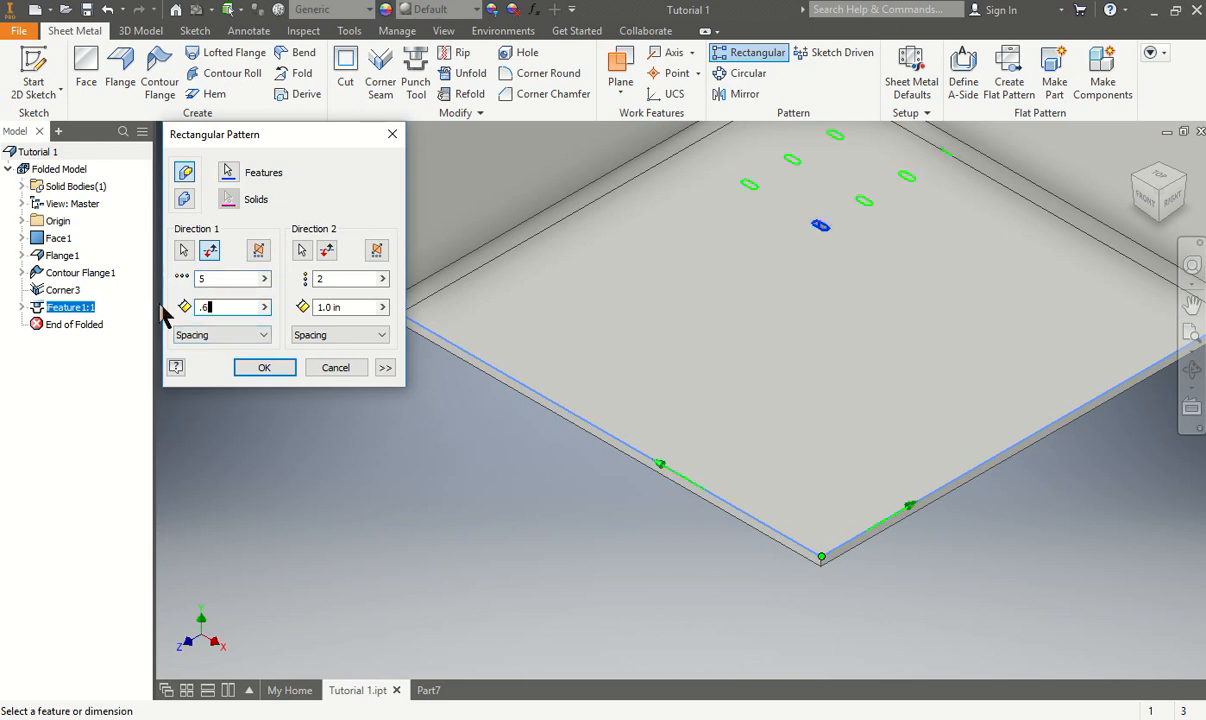
{"action": "left_click", "coordinate": [210, 251]}
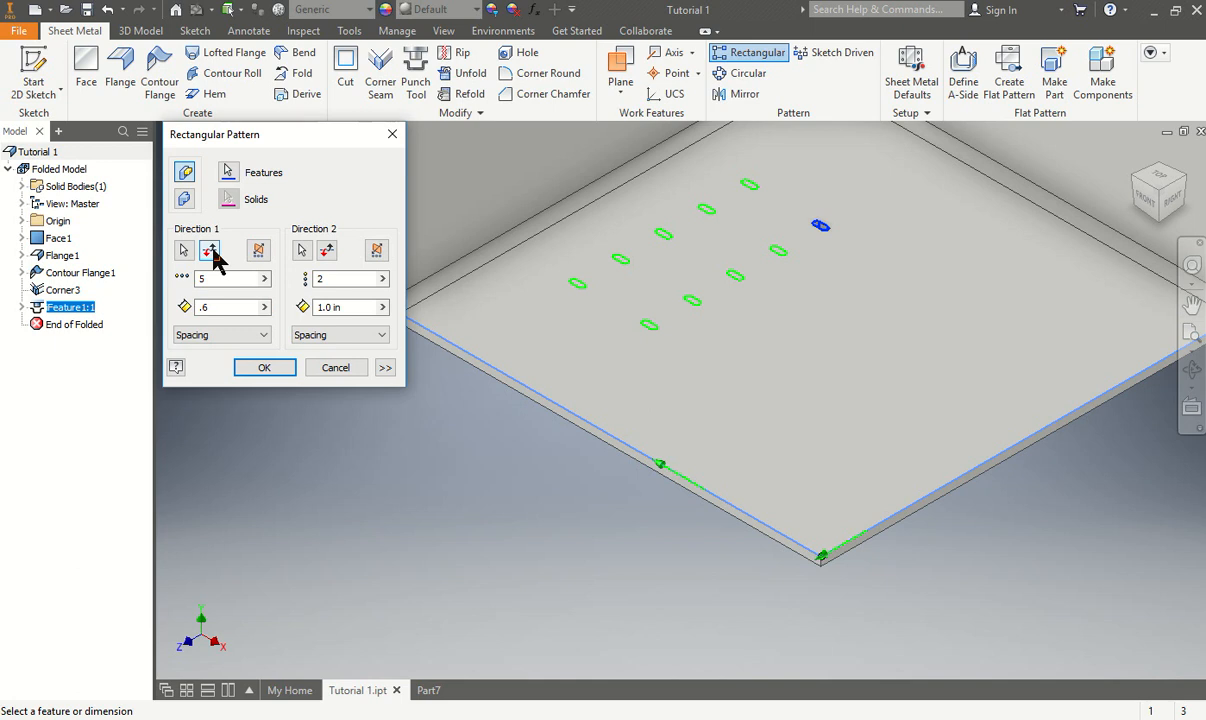
Flip direction 2, keep 2 rows, set their spacing to 2 in, and create the rectangular pattern
{"action": "left_click", "coordinate": [329, 252]}
{"action": "double_click", "coordinate": [339, 278]}
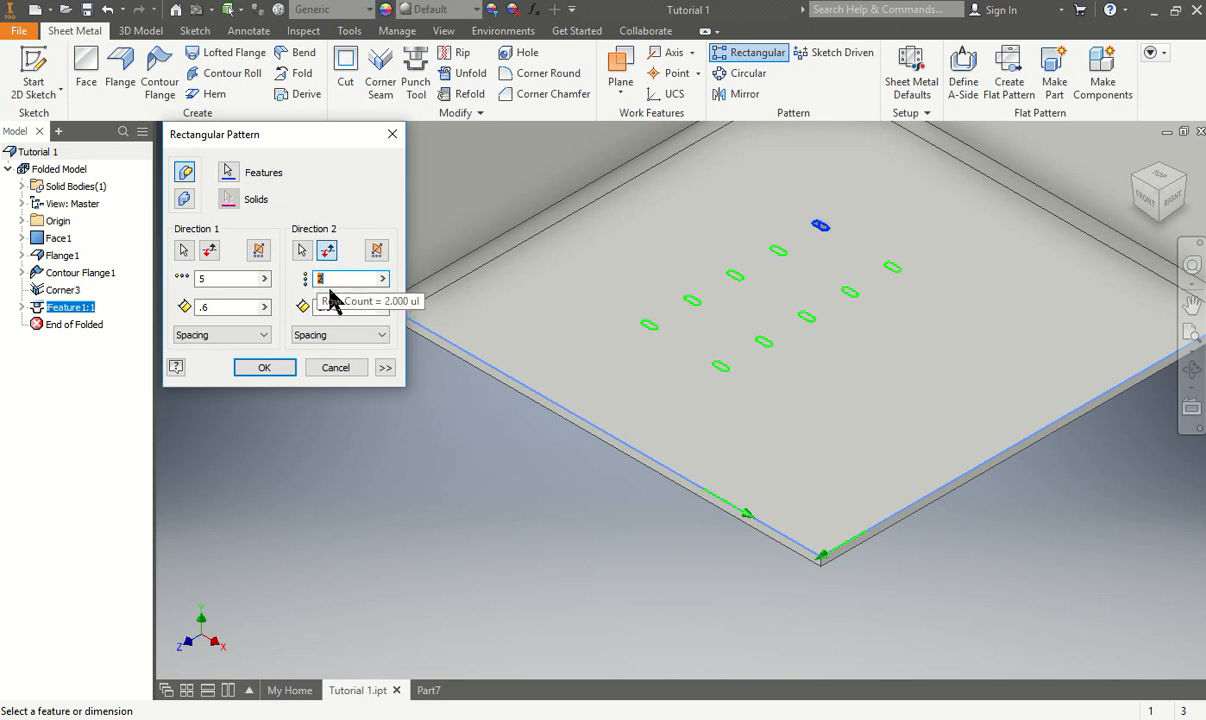
{"action": "double_click", "coordinate": [338, 307]}
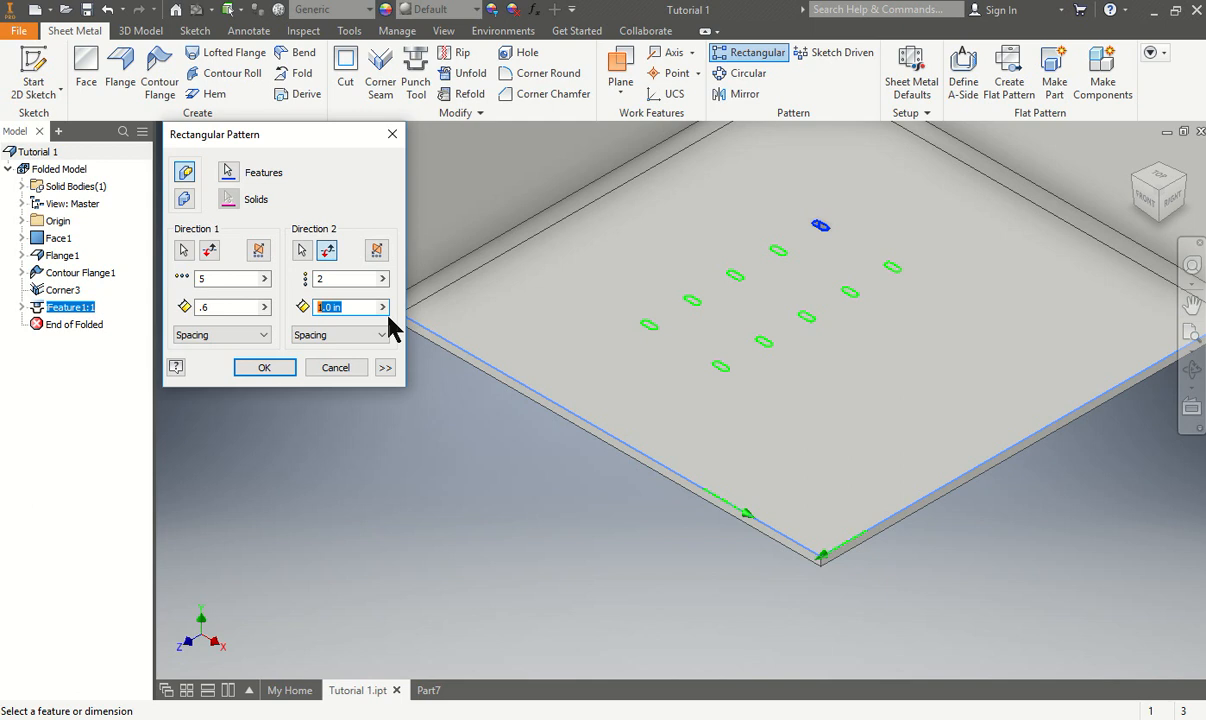
{"action": "type", "text": "2"}
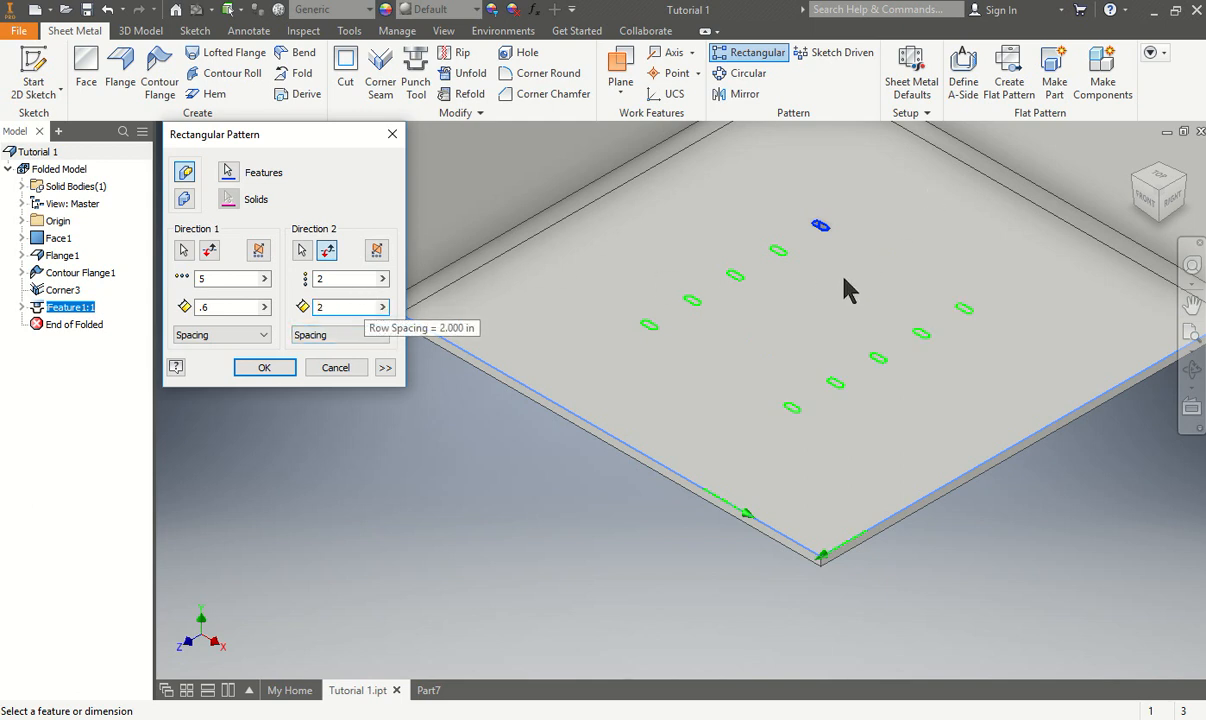
{"action": "left_click", "coordinate": [264, 363]}
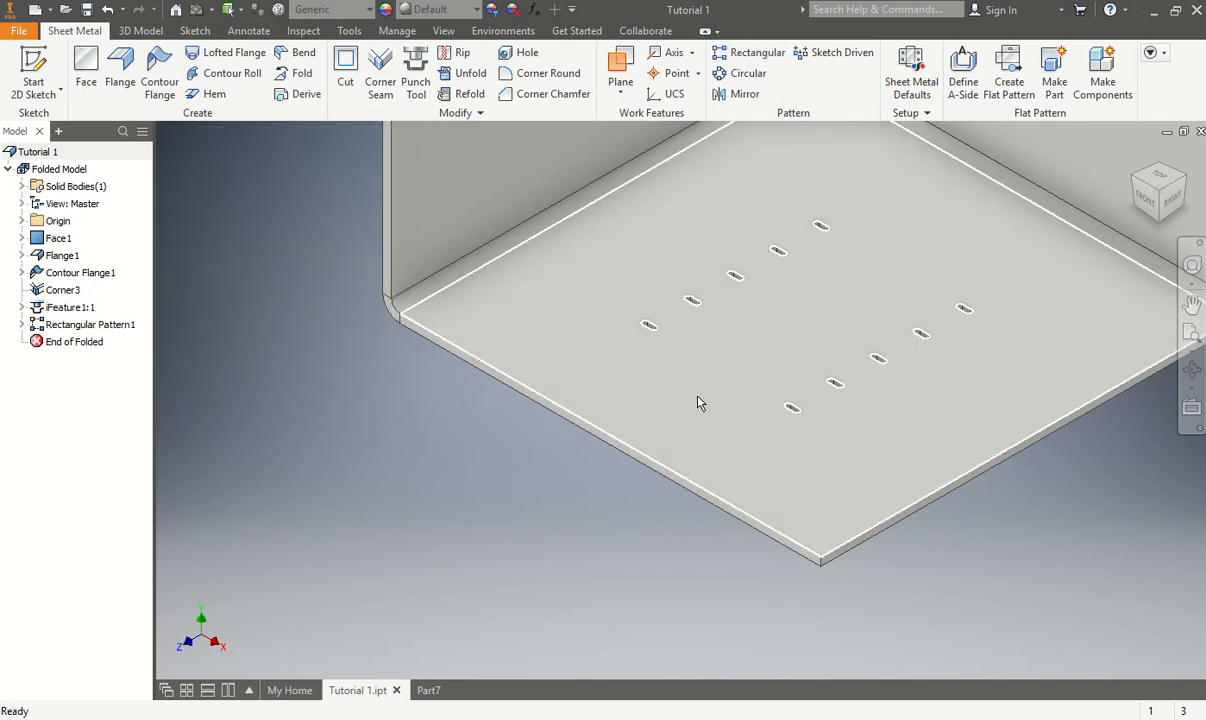
{"action": "scroll", "coordinate": [697, 401], "scroll_direction": "down", "scroll_amount": 5}
{"action": "scroll", "coordinate": [718, 422], "scroll_direction": "up", "scroll_amount": 4}
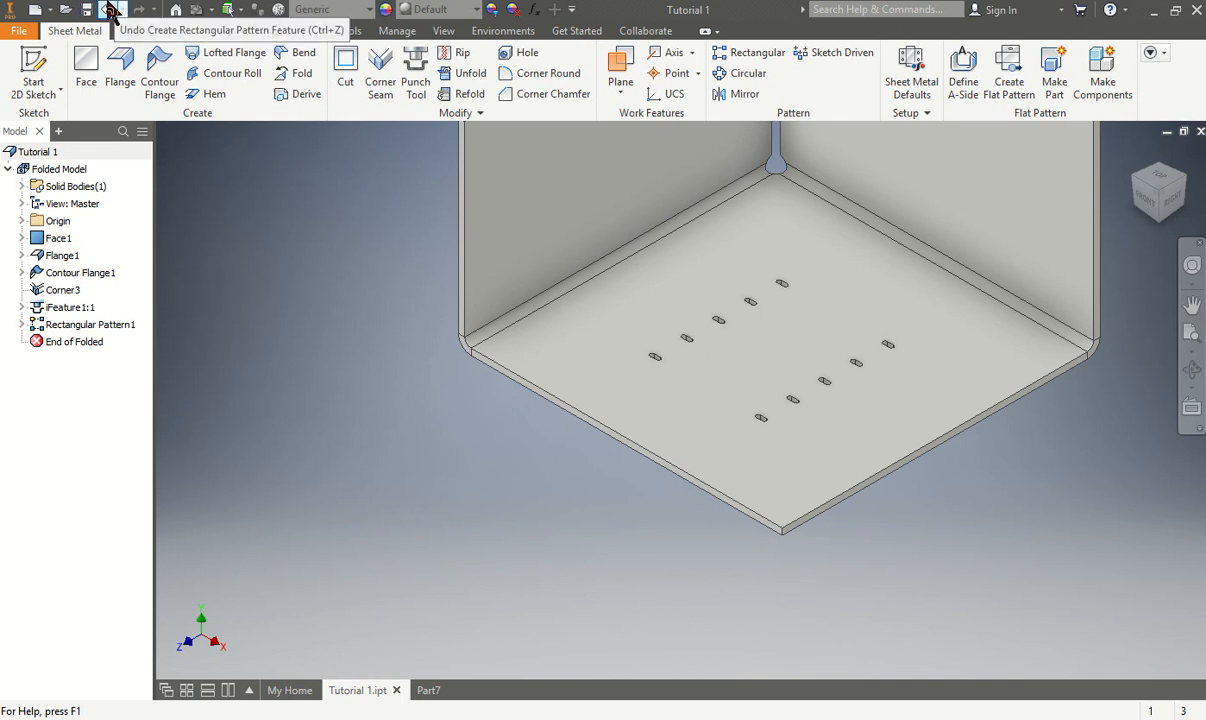
{"action": "scroll", "coordinate": [423, 345], "scroll_direction": "down", "scroll_amount": 3}
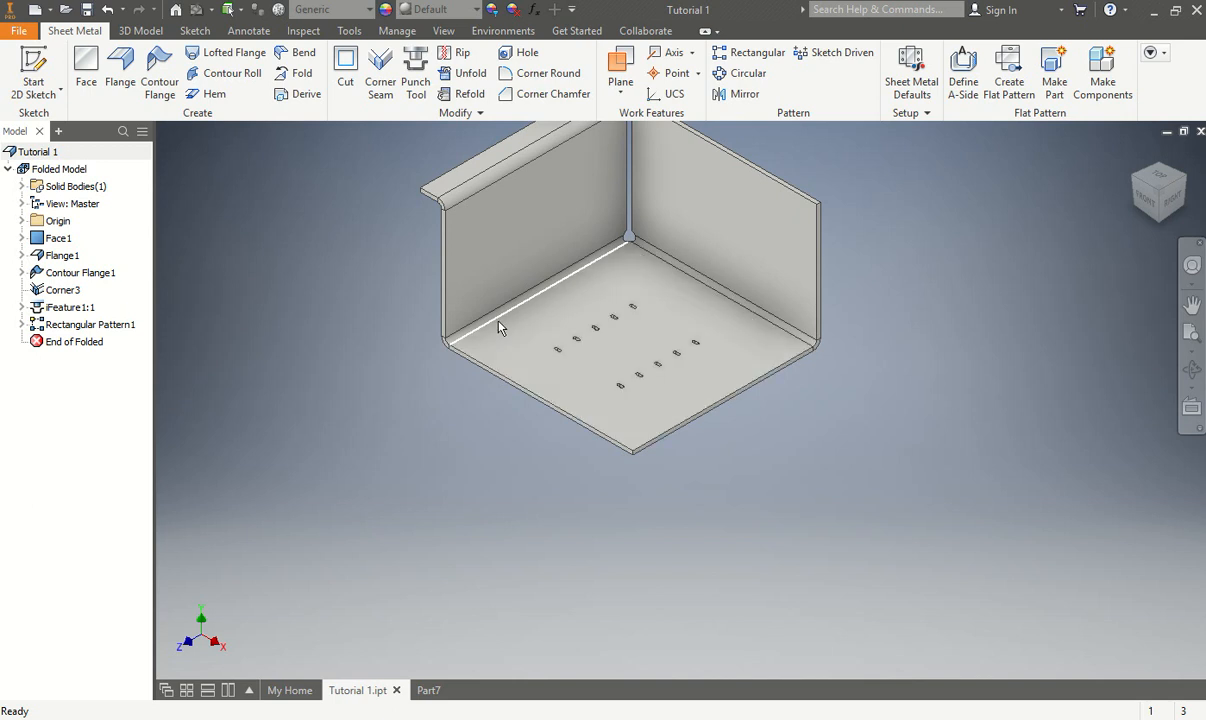
{"action": "mouse_move", "coordinate": [526, 358]}
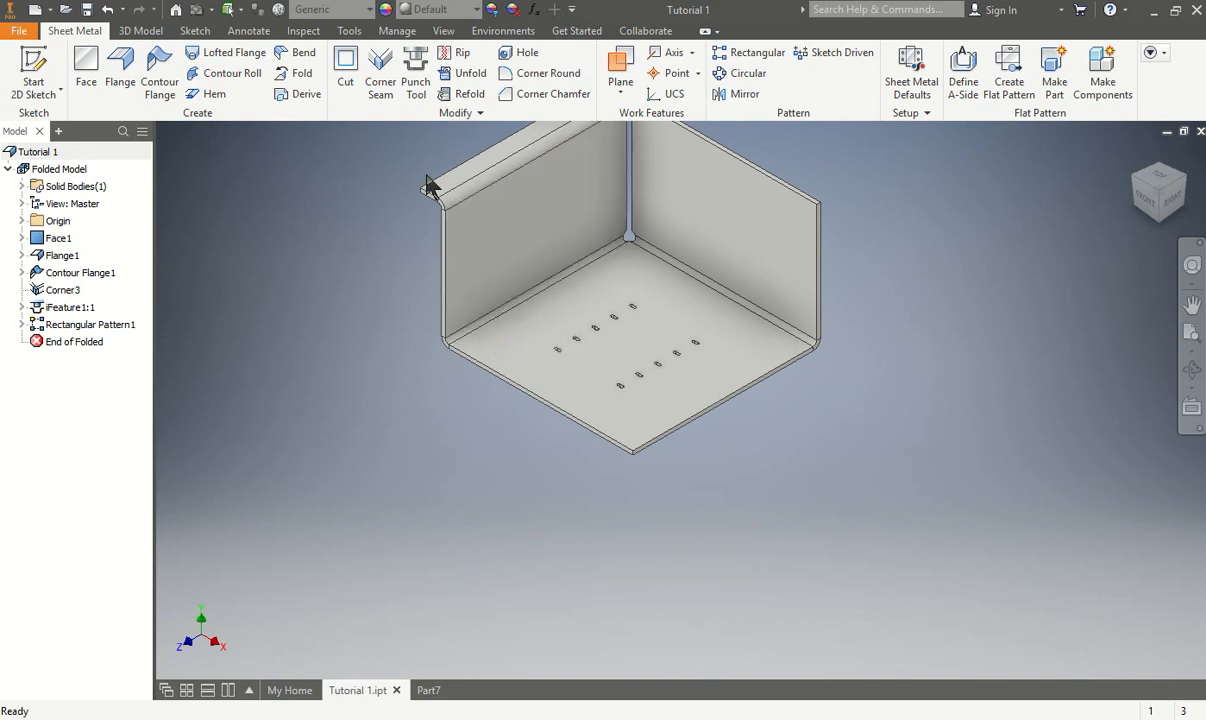
{"action": "left_click", "coordinate": [45, 57]}
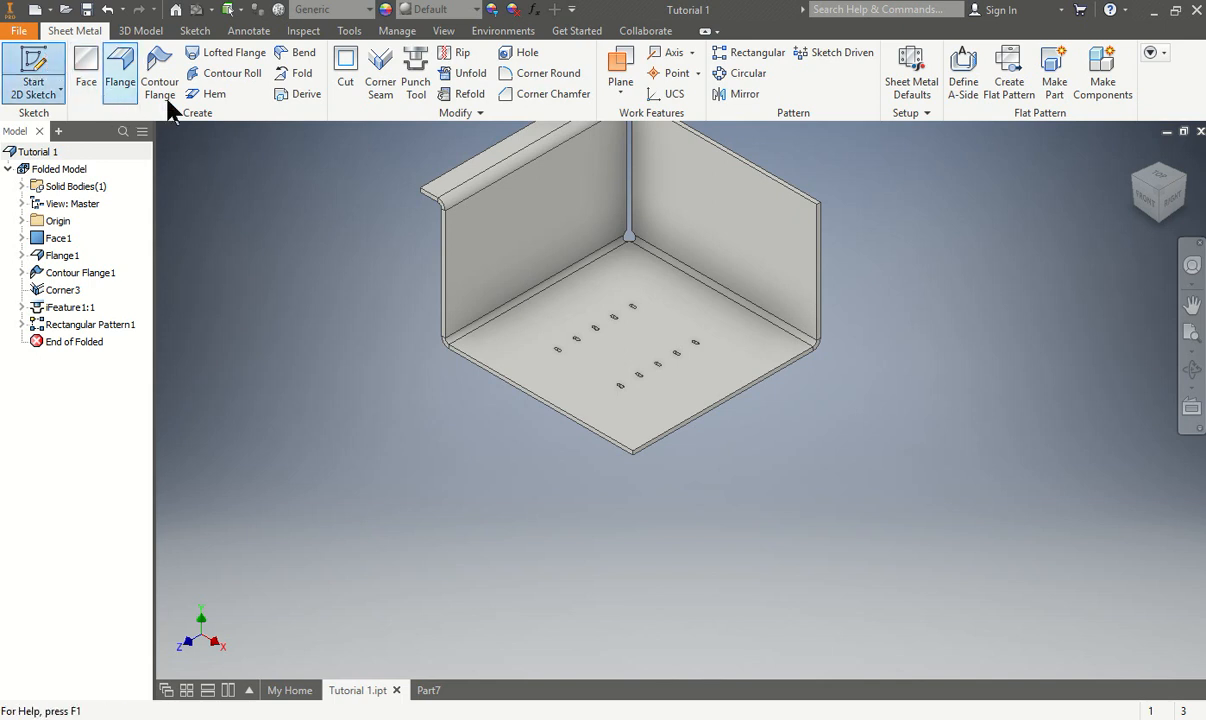
{"action": "left_click", "coordinate": [622, 88]}
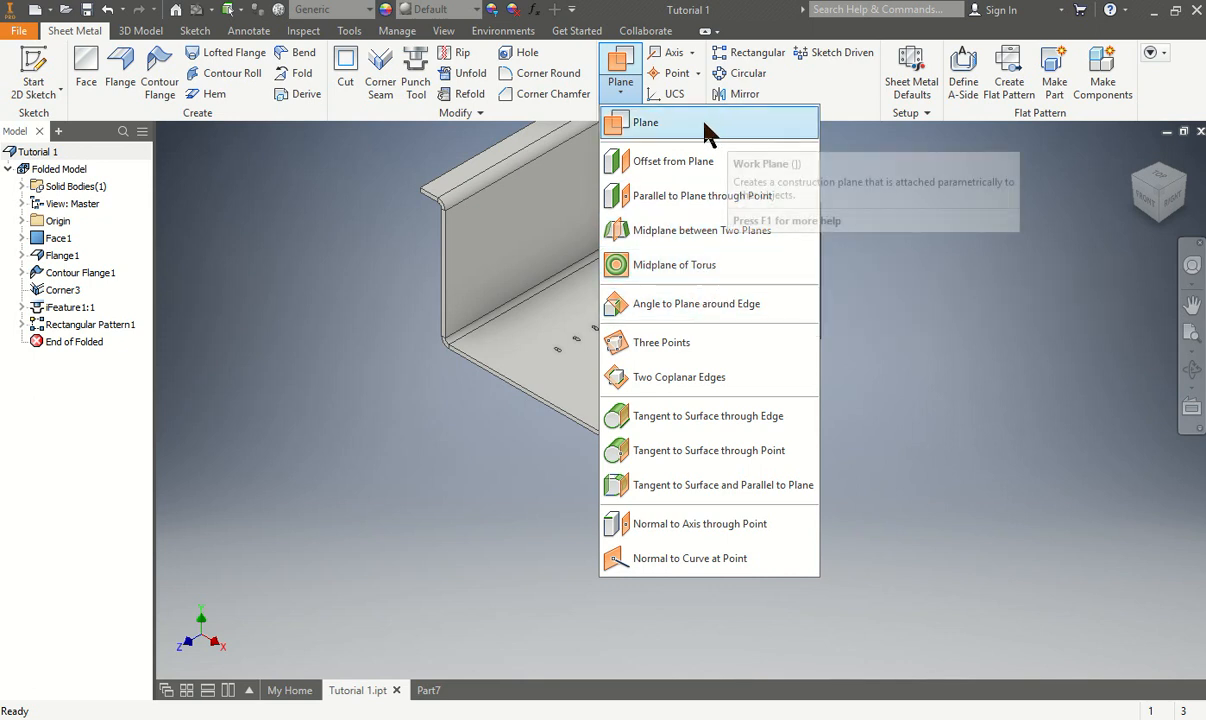
{"action": "left_click", "coordinate": [658, 120]}
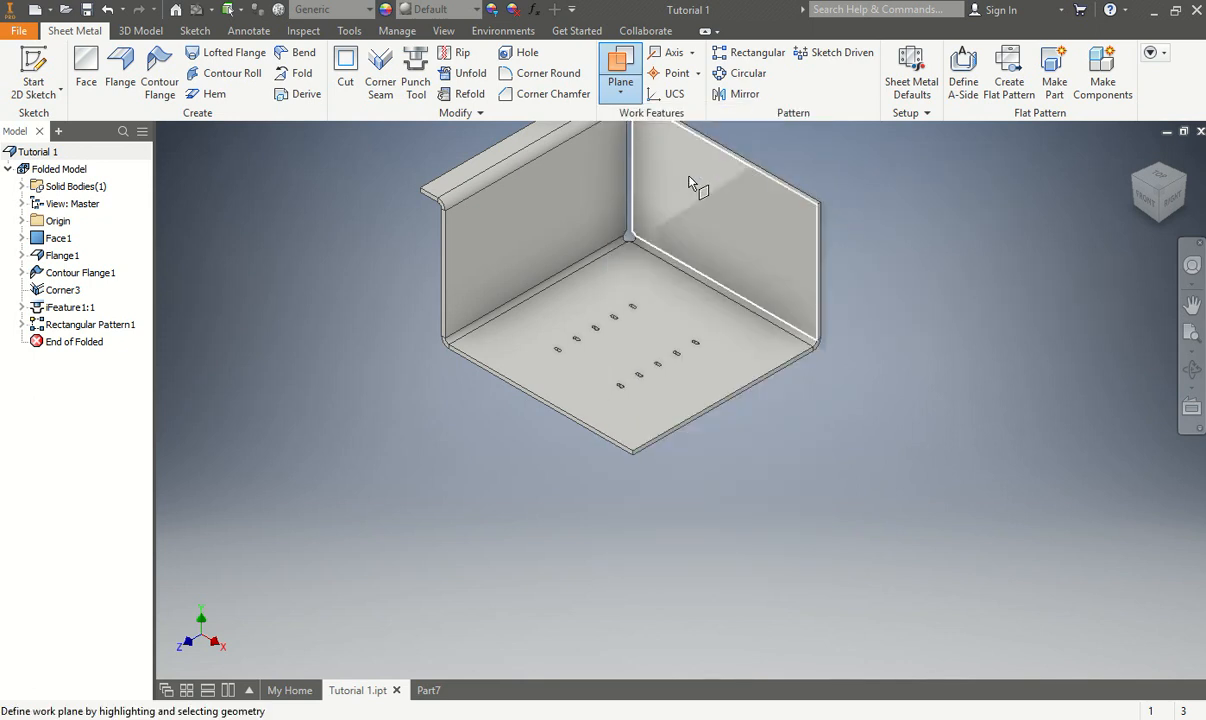
{"action": "left_click", "coordinate": [727, 221]}
{"action": "scroll", "coordinate": [505, 263], "scroll_direction": "down", "scroll_amount": 3}
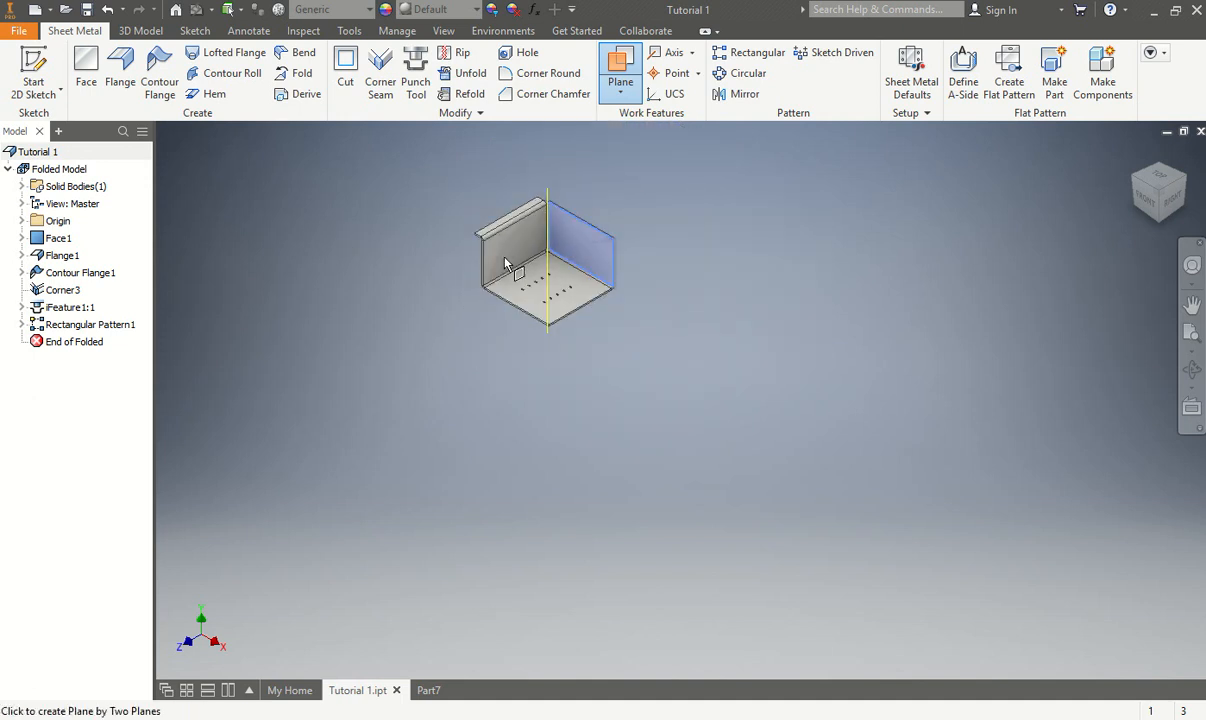
{"action": "scroll", "coordinate": [505, 263], "scroll_direction": "up", "scroll_amount": 3}
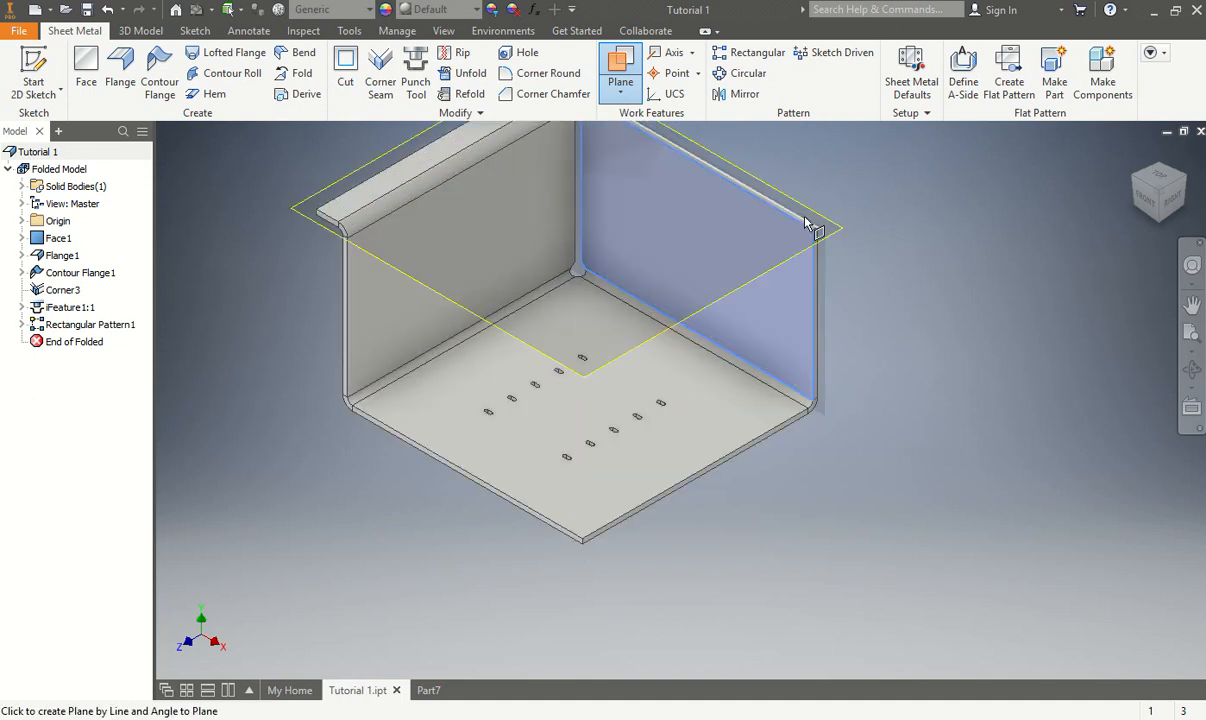
{"action": "key", "text": "Escape"}
{"action": "key", "text": "Escape"}
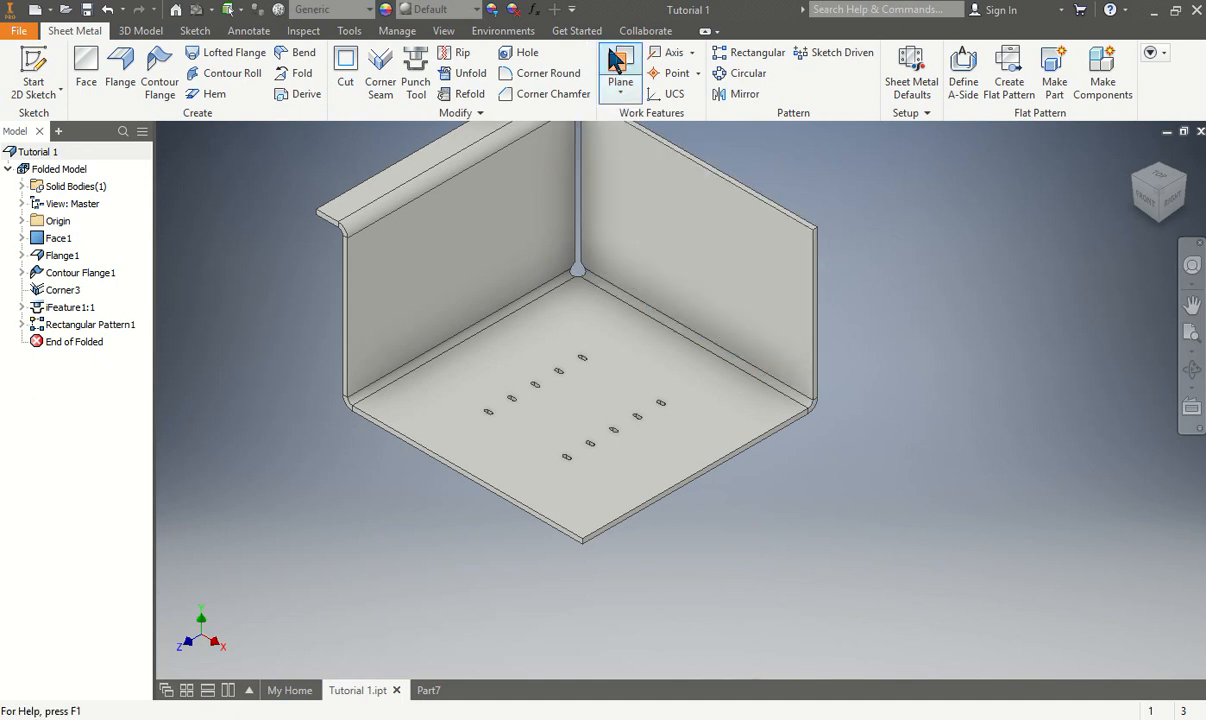
Create a work plane offset 6.3 in from the inner face of the plain upright wall without a lip, towards the base's opposite edge
{"action": "left_click", "coordinate": [617, 62]}
{"action": "left_click_drag", "start_coordinate": [659, 225], "coordinate": [385, 443]}
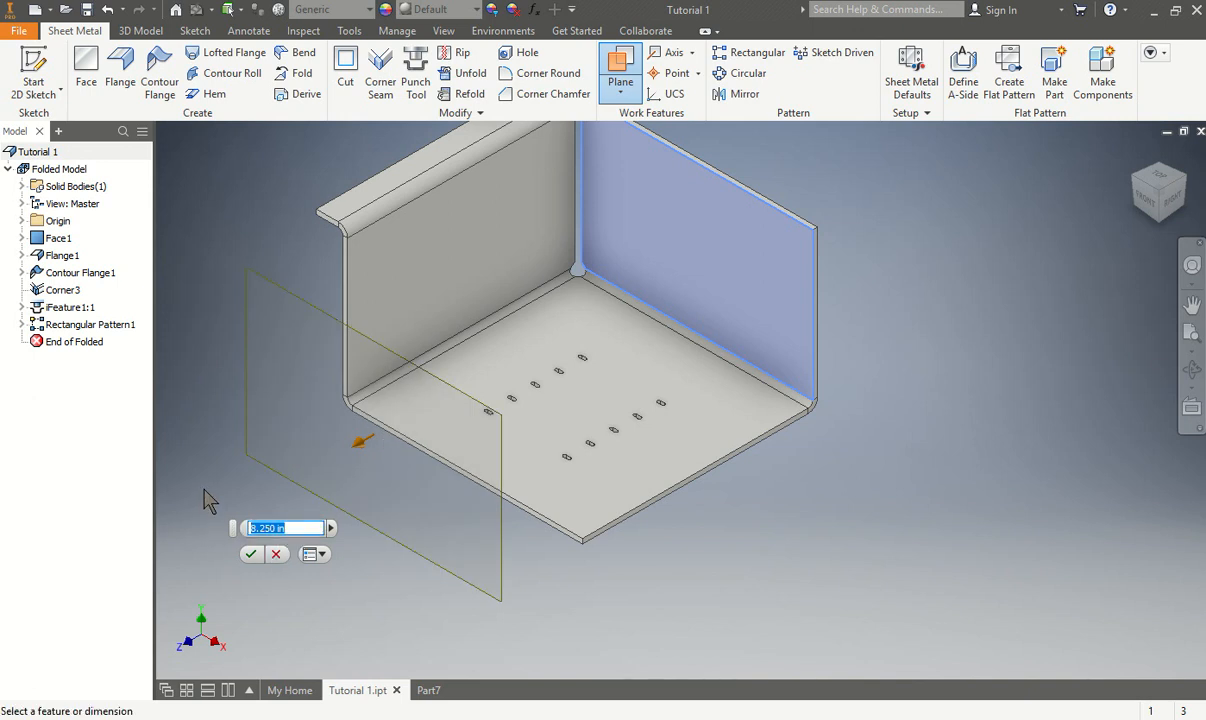
{"action": "type", "text": "6.25"}
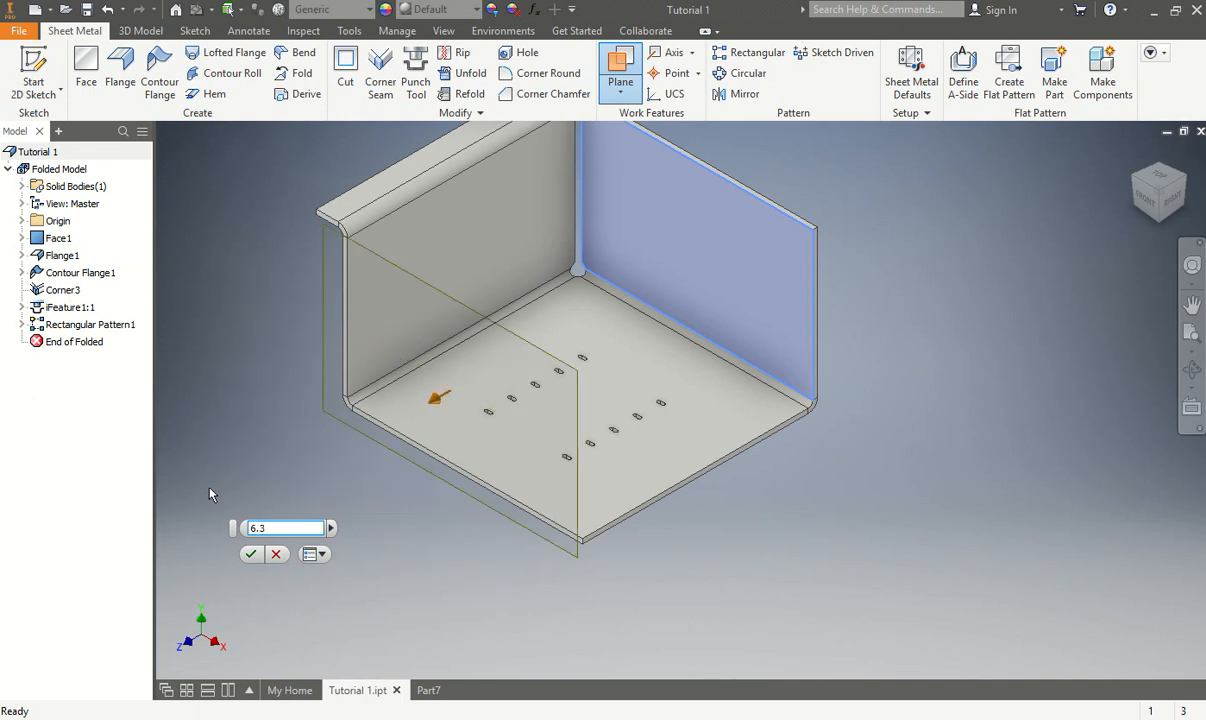
{"action": "key", "text": "Return"}
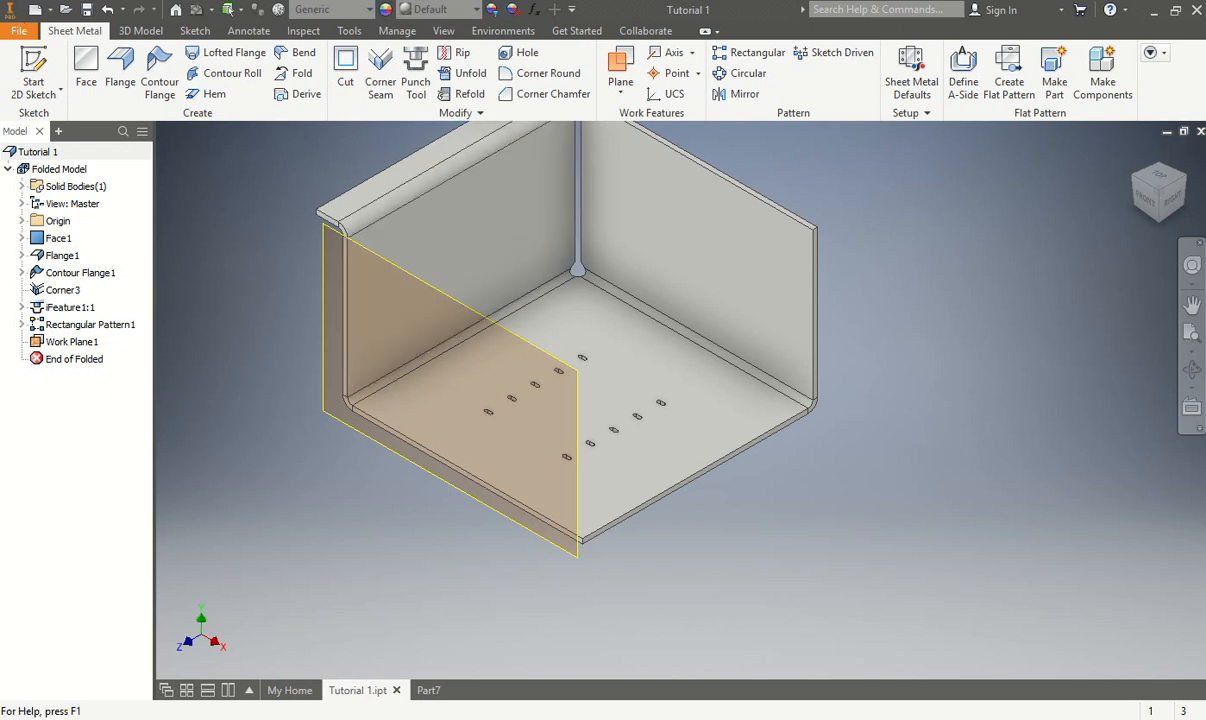
Start a sketch on the offset work plane and draw a two-point rectangle outside the upright wall, below its bent lip
{"action": "left_click", "coordinate": [33, 70]}
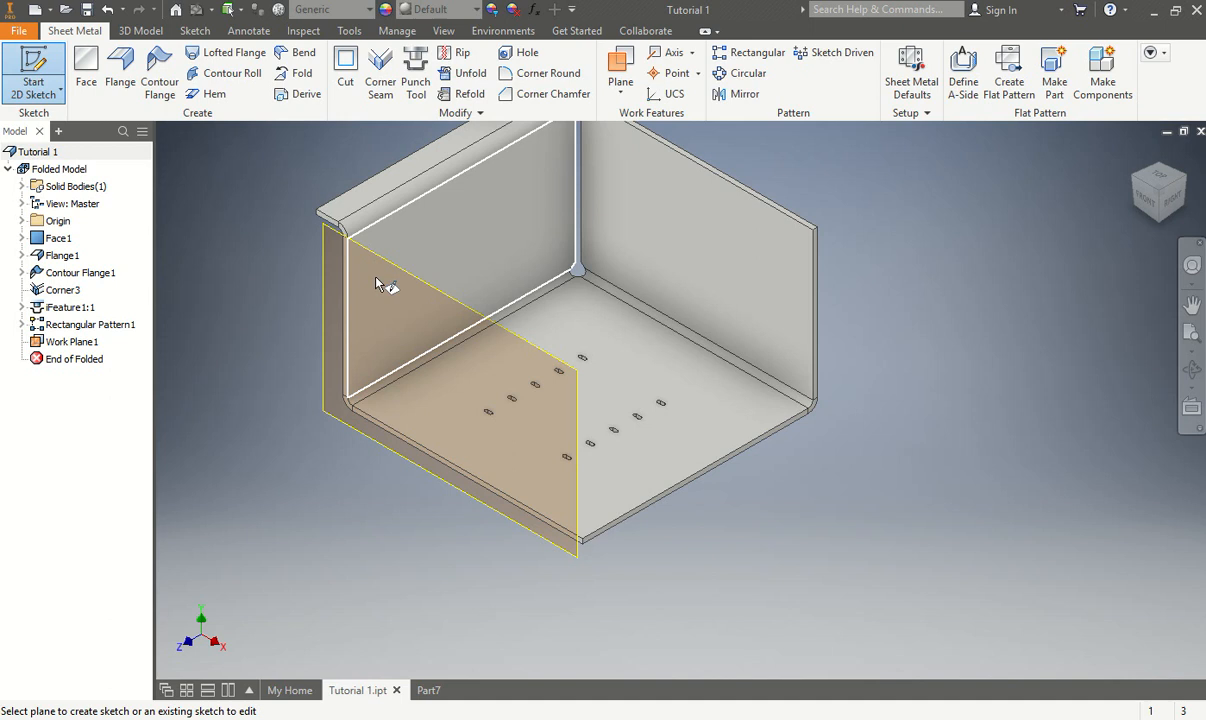
{"action": "left_click", "coordinate": [469, 312]}
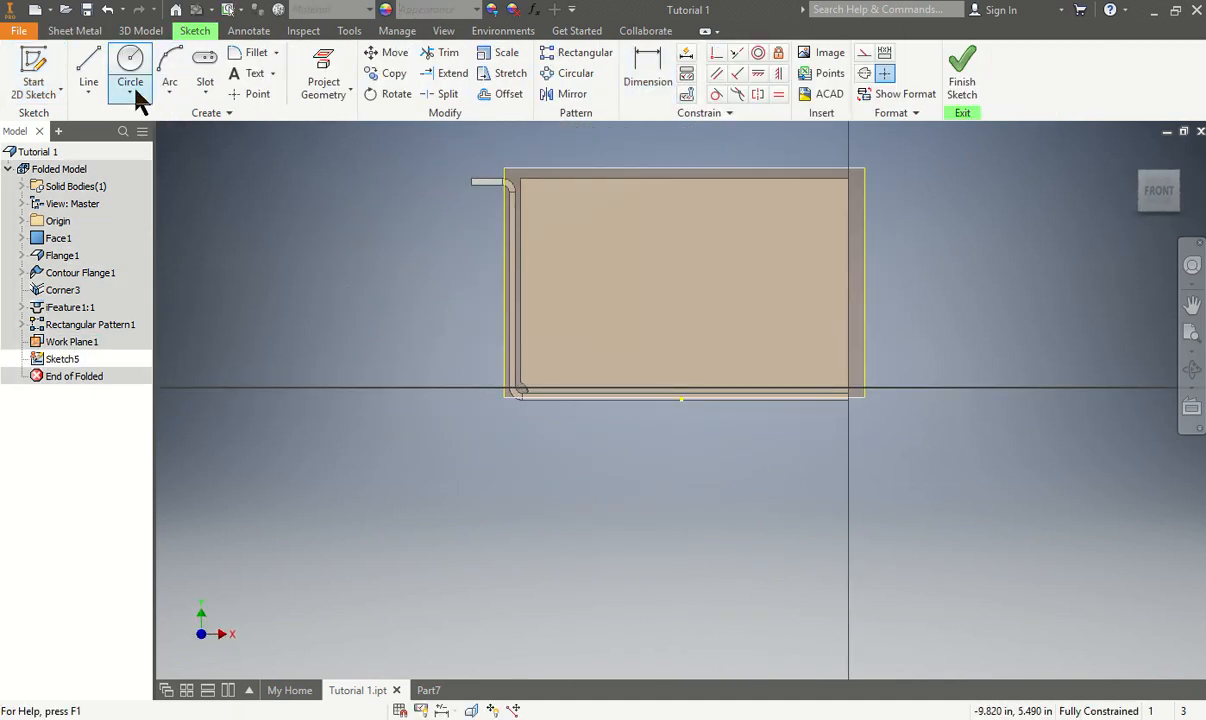
{"action": "left_click", "coordinate": [202, 93]}
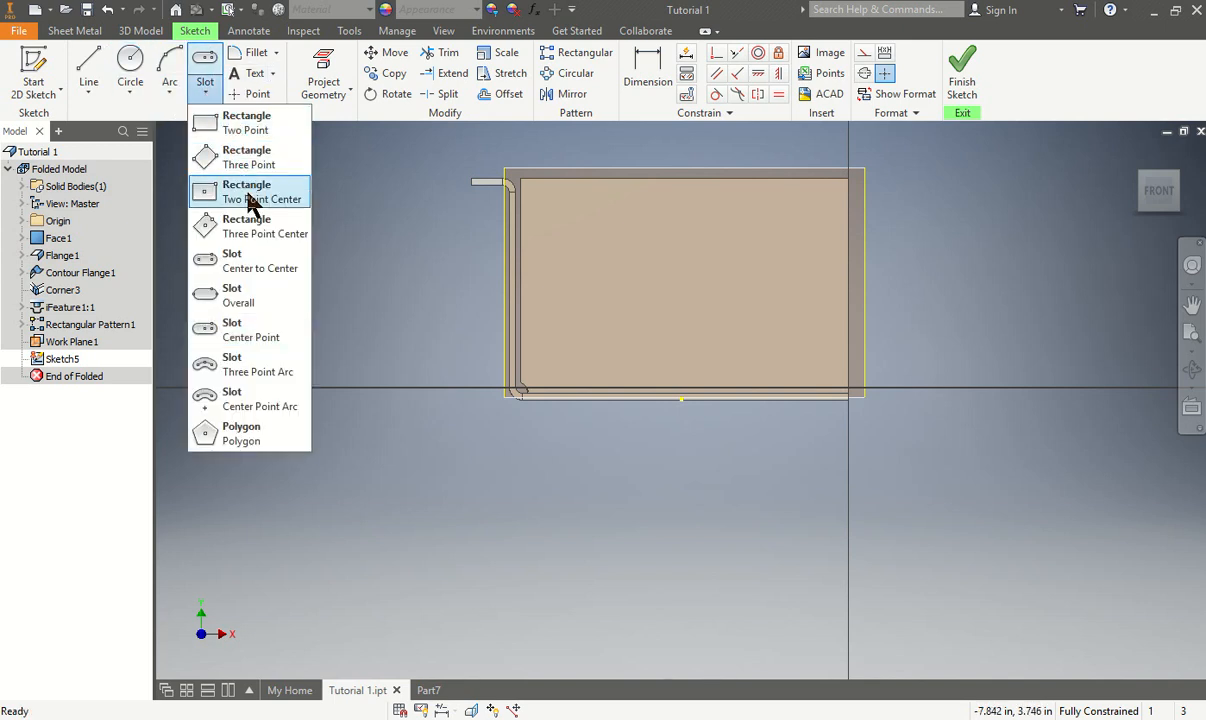
{"action": "left_click", "coordinate": [244, 122]}
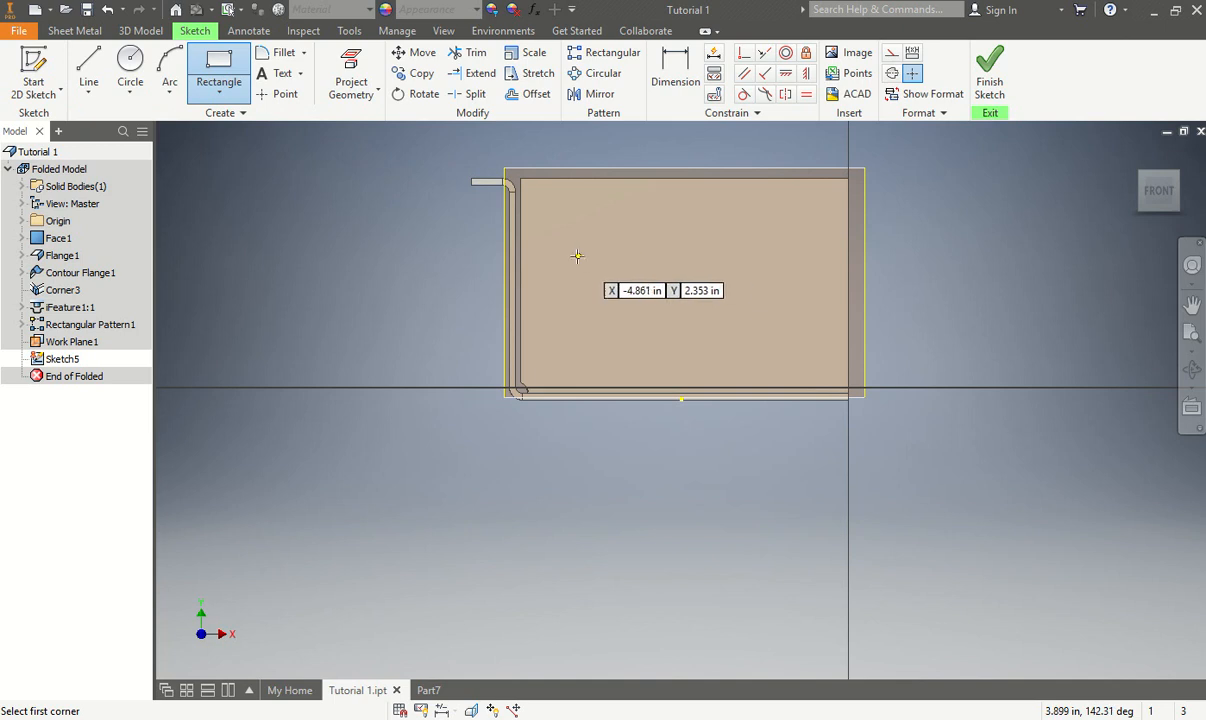
{"action": "left_click", "coordinate": [460, 224]}
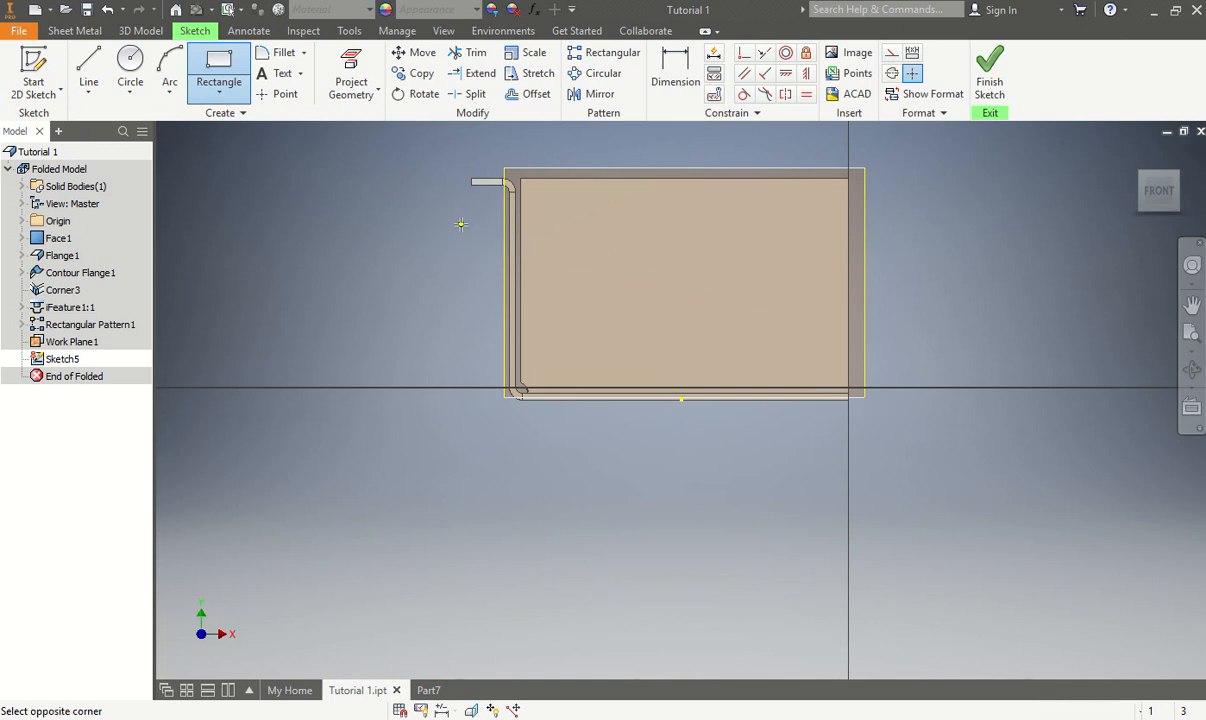
{"action": "left_click", "coordinate": [493, 290]}
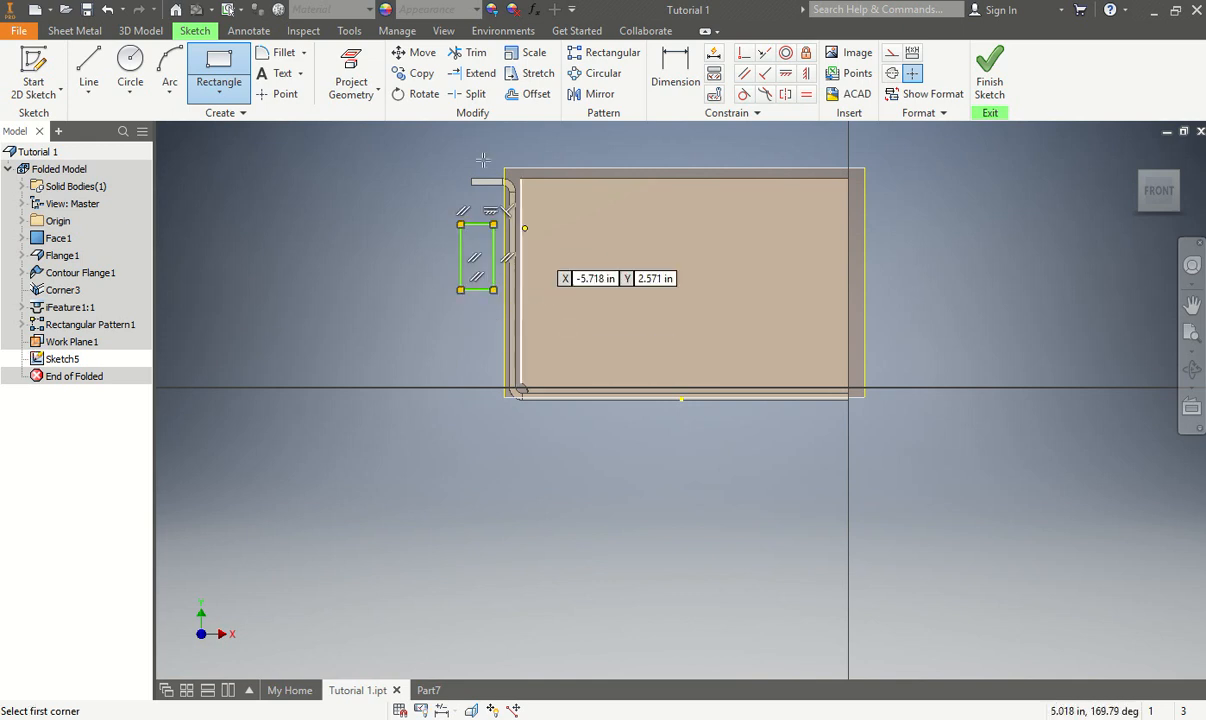
Dimension the sketched rectangle beside the lipped wall as 0.8 in wide and 1.2 in high
{"action": "key", "text": "Escape"}
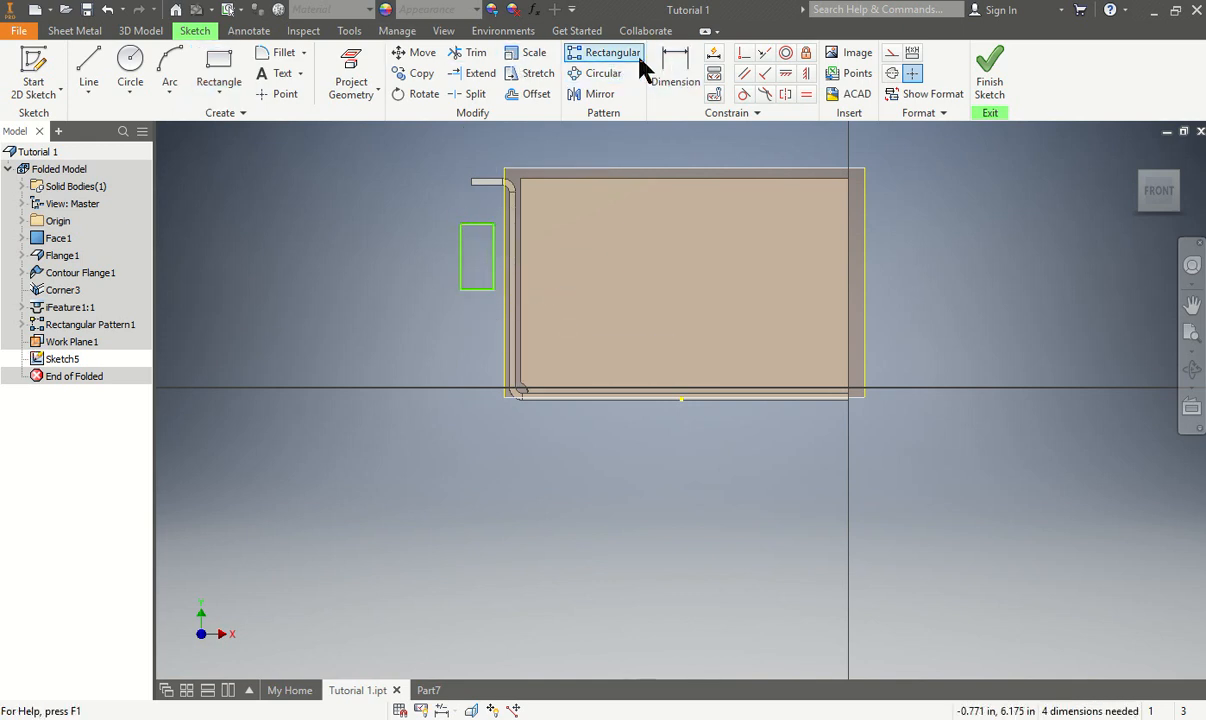
{"action": "left_click", "coordinate": [675, 70]}
{"action": "left_click", "coordinate": [478, 291]}
{"action": "left_click", "coordinate": [474, 322]}
{"action": "type", "text": ".8"}
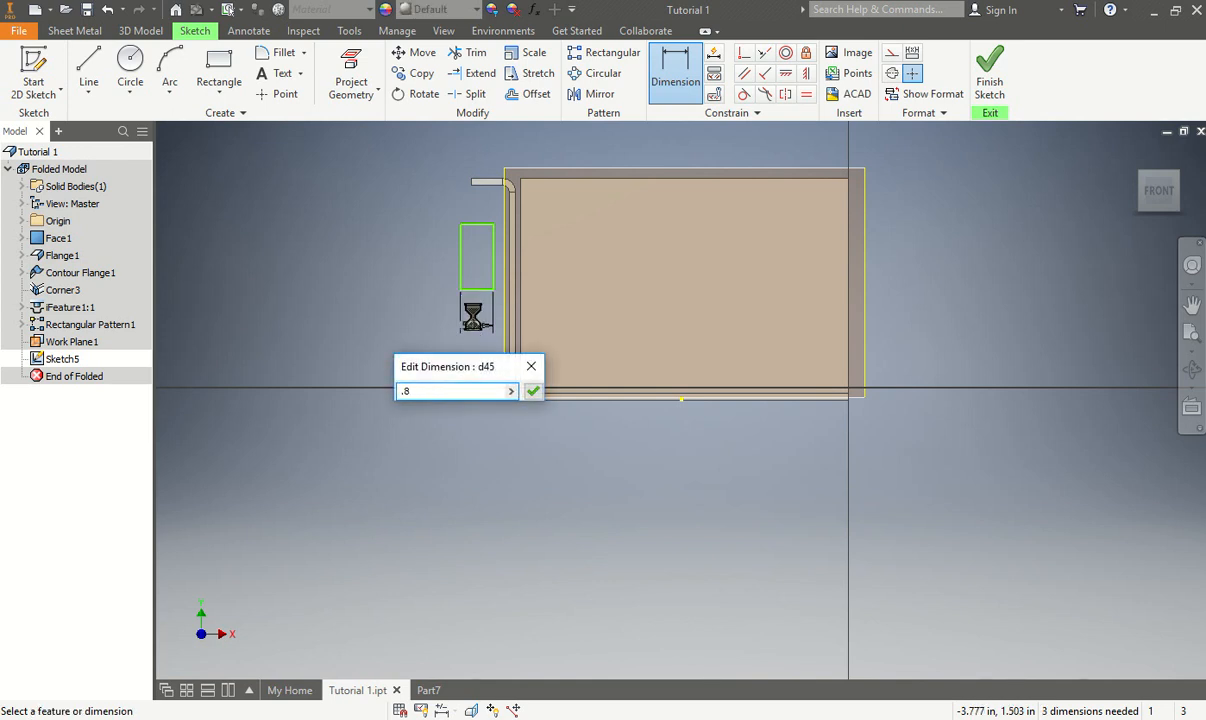
{"action": "key", "text": "Return"}
{"action": "left_click", "coordinate": [450, 258]}
{"action": "left_click", "coordinate": [385, 245]}
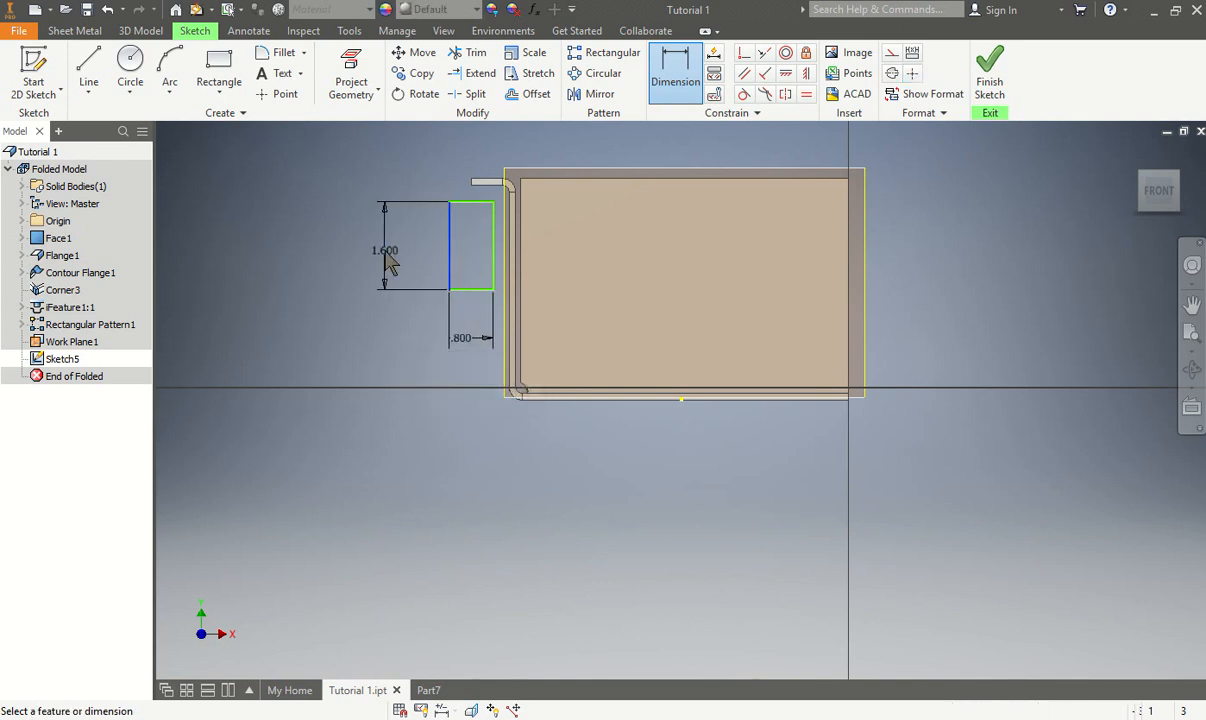
{"action": "type", "text": "1.2"}
{"action": "key", "text": "Return"}
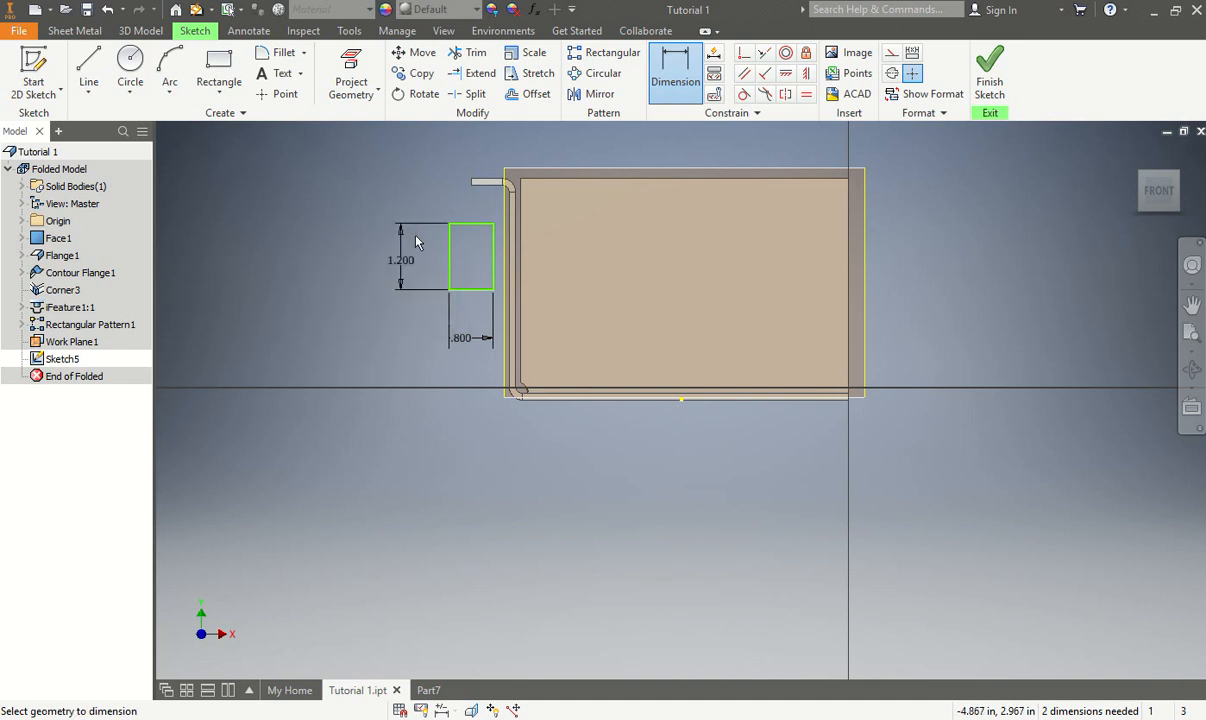
Dimension the vertical distance from the lip's underside to the rectangle's upper edge as 1.38 in
{"action": "left_click", "coordinate": [478, 224]}
{"action": "left_click", "coordinate": [487, 184]}
{"action": "left_click", "coordinate": [432, 196]}
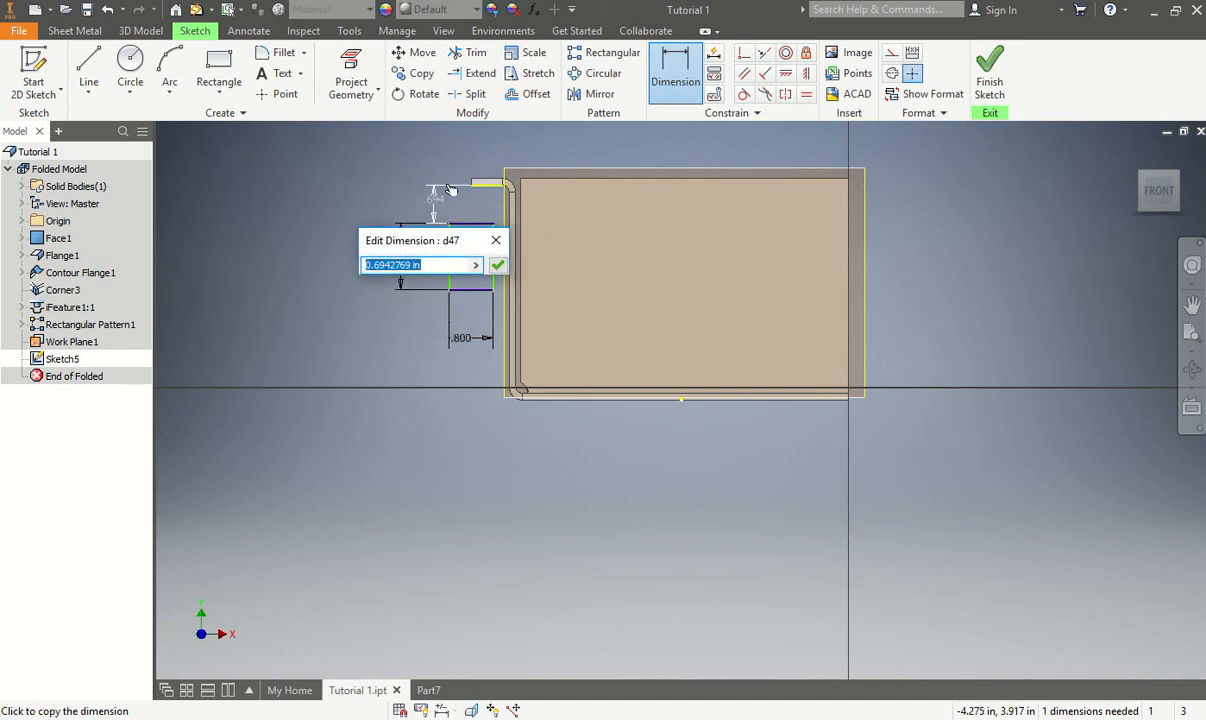
{"action": "type", "text": "1.38"}
{"action": "key", "text": "Return"}
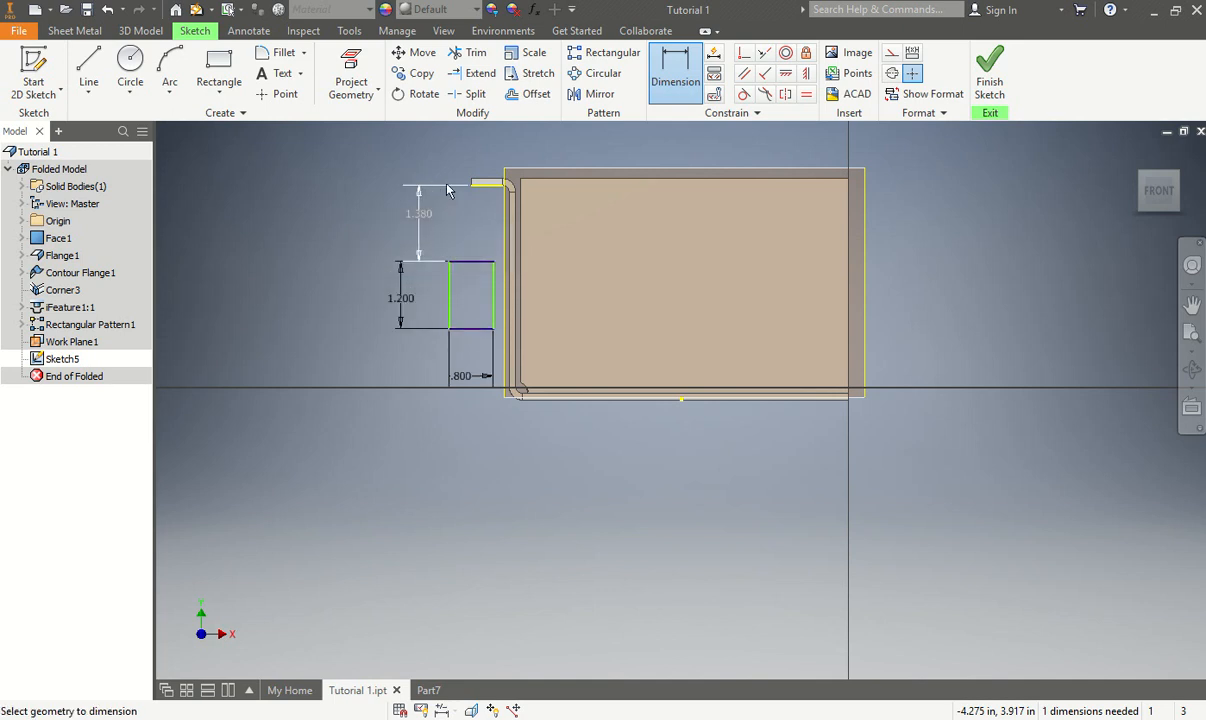
Dimension the horizontal distance between the rectangle's nearer vertical side and the lipped wall as 4 in
{"action": "left_click", "coordinate": [493, 298]}
{"action": "scroll", "coordinate": [507, 230], "scroll_direction": "up", "scroll_amount": 3}
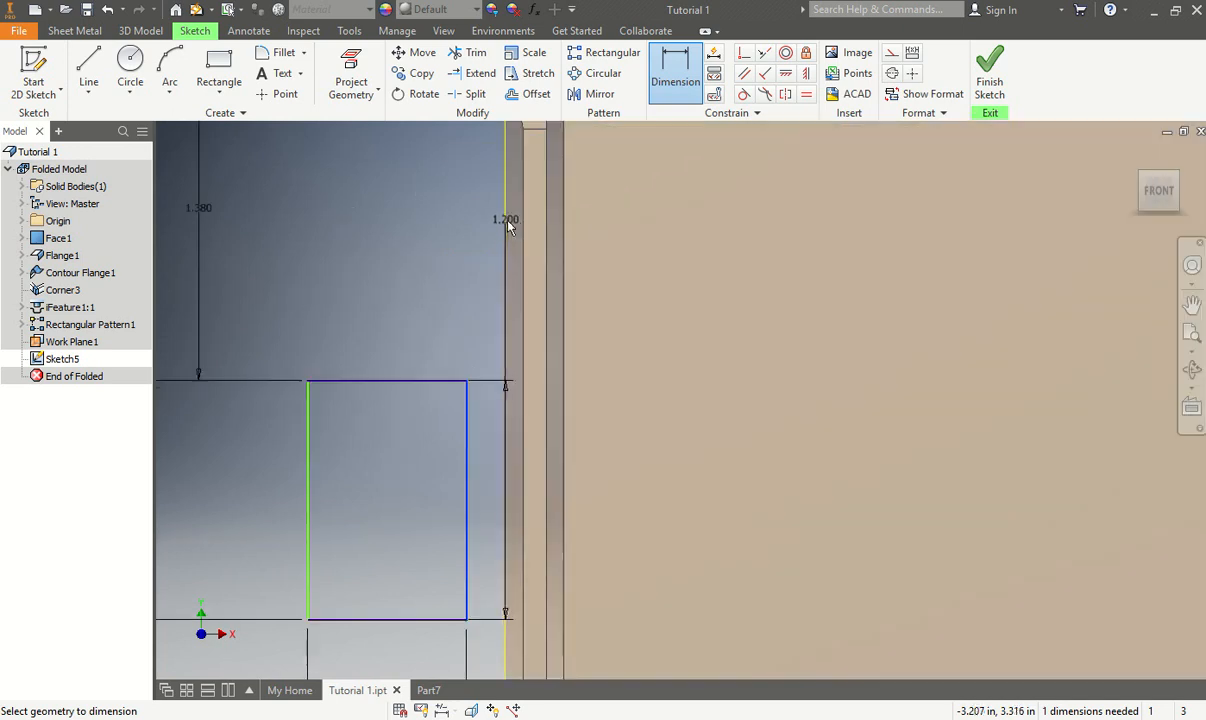
{"action": "left_click", "coordinate": [508, 224]}
{"action": "left_click", "coordinate": [494, 208]}
{"action": "type", "text": "4"}
{"action": "key", "text": "Return"}
{"action": "scroll", "coordinate": [348, 427], "scroll_direction": "down", "scroll_amount": 4}
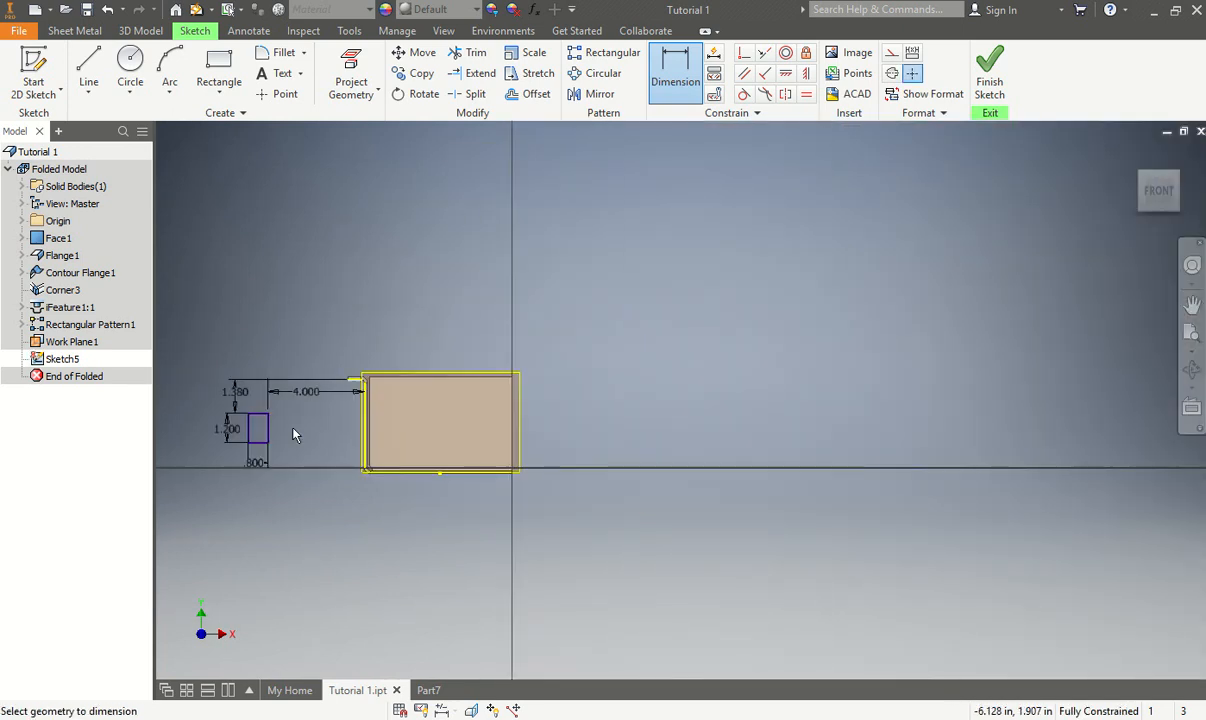
Change the horizontal dimension between the rectangle and the lipped wall to 0.4 in
{"action": "double_click", "coordinate": [306, 398]}
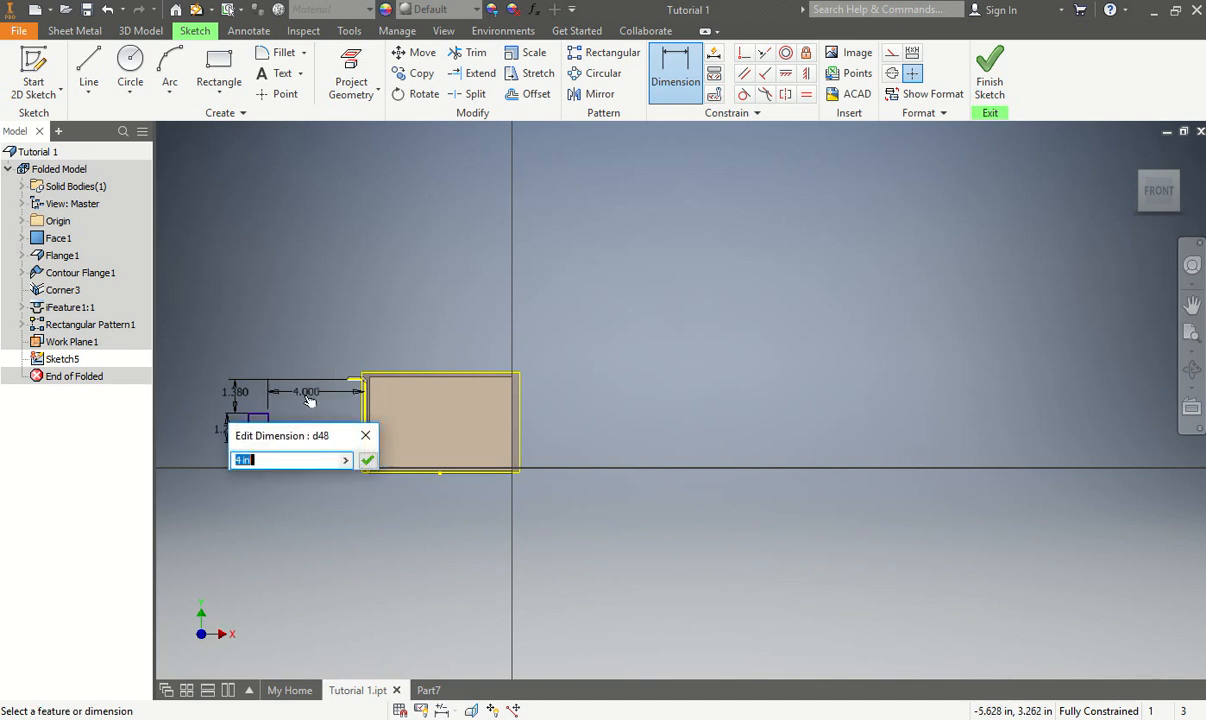
{"action": "type", "text": ".4"}
{"action": "key", "text": "Return"}
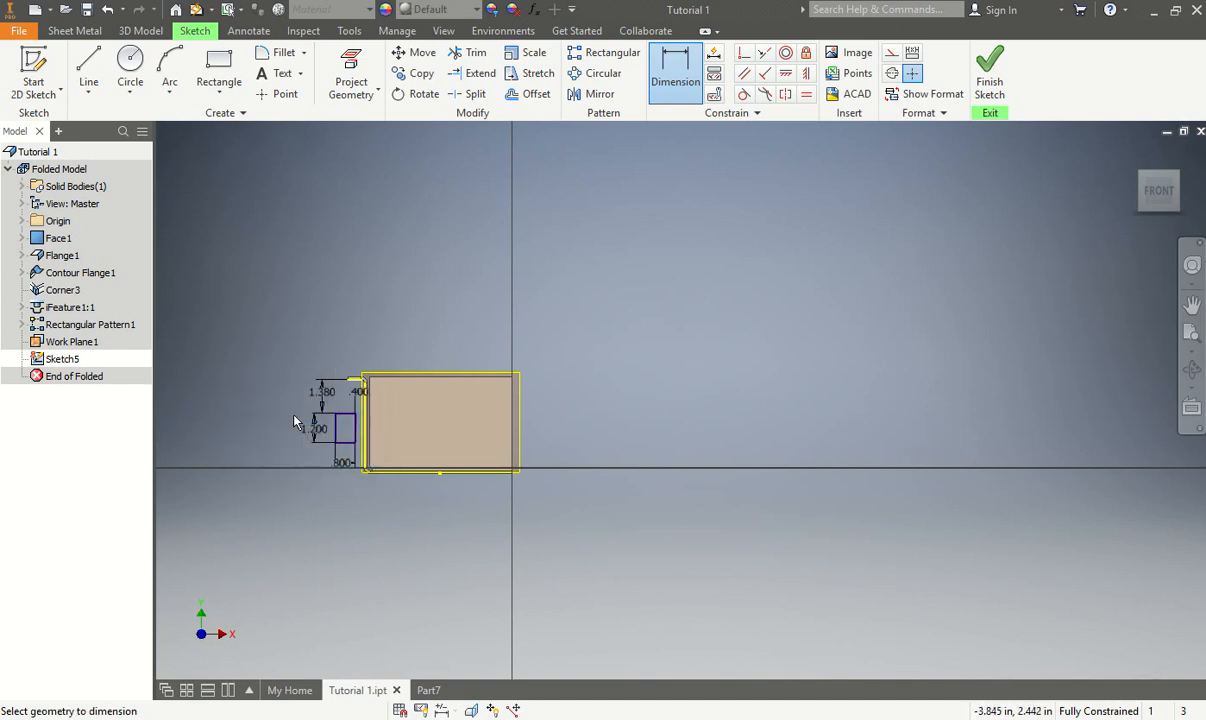
{"action": "scroll", "coordinate": [296, 419], "scroll_direction": "up", "scroll_amount": 3}
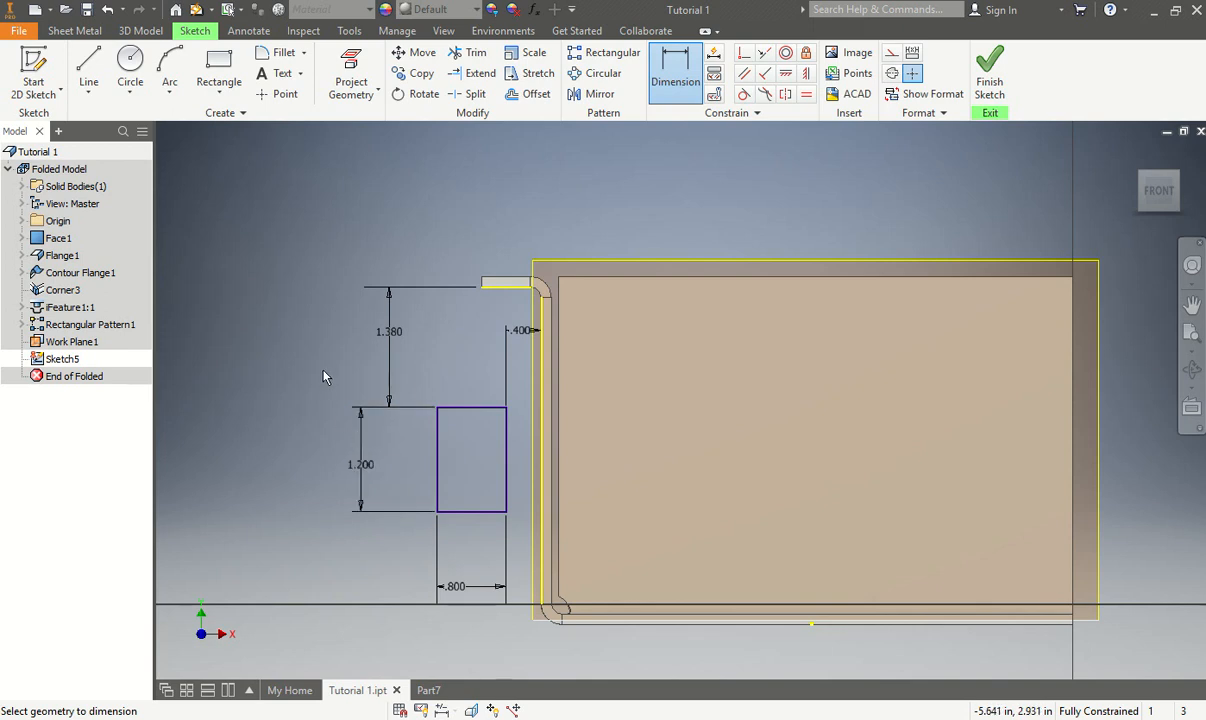
Finish the sketch and create a sheet metal face from the rectangle profile with the default offset direction
{"action": "left_click", "coordinate": [989, 75]}
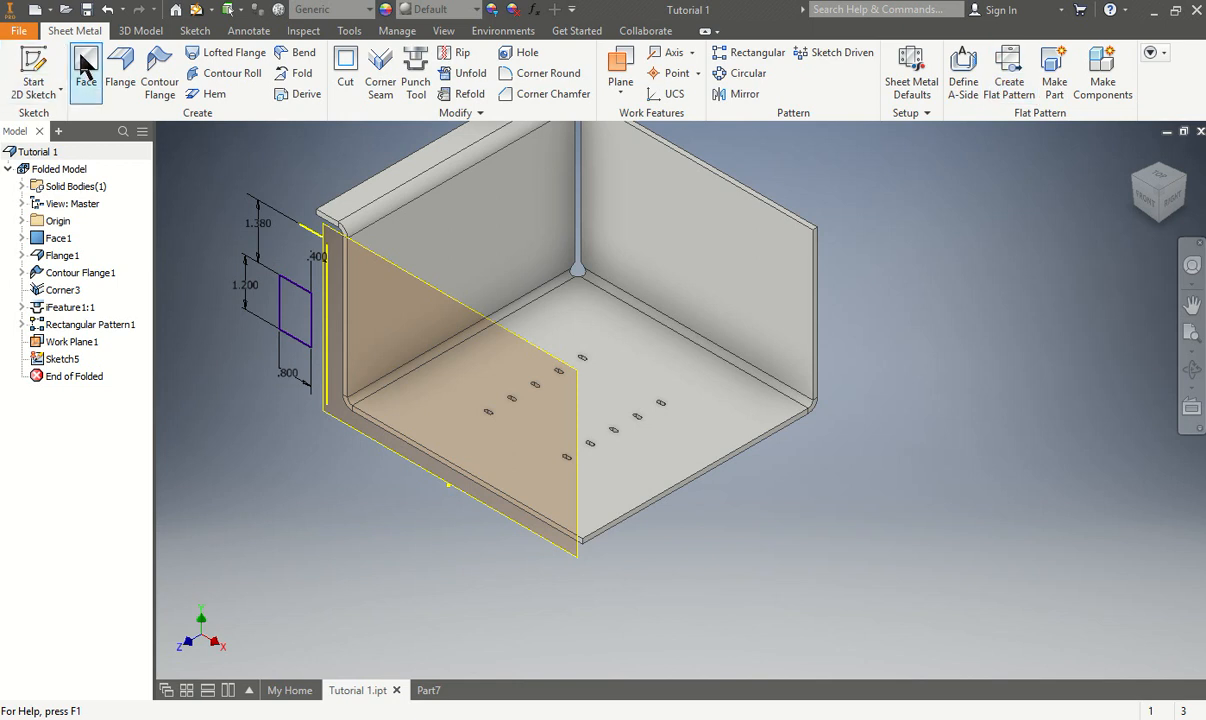
{"action": "left_click", "coordinate": [85, 65]}
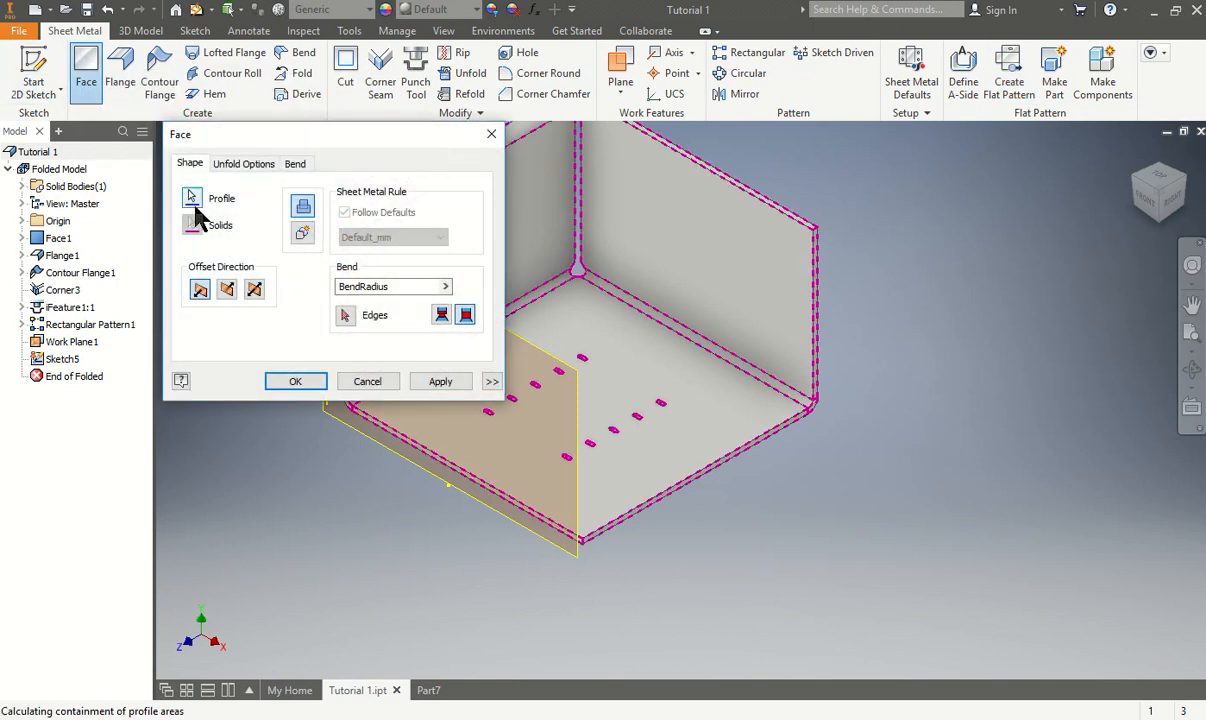
{"action": "left_click_drag", "start_coordinate": [266, 140], "coordinate": [583, 127]}
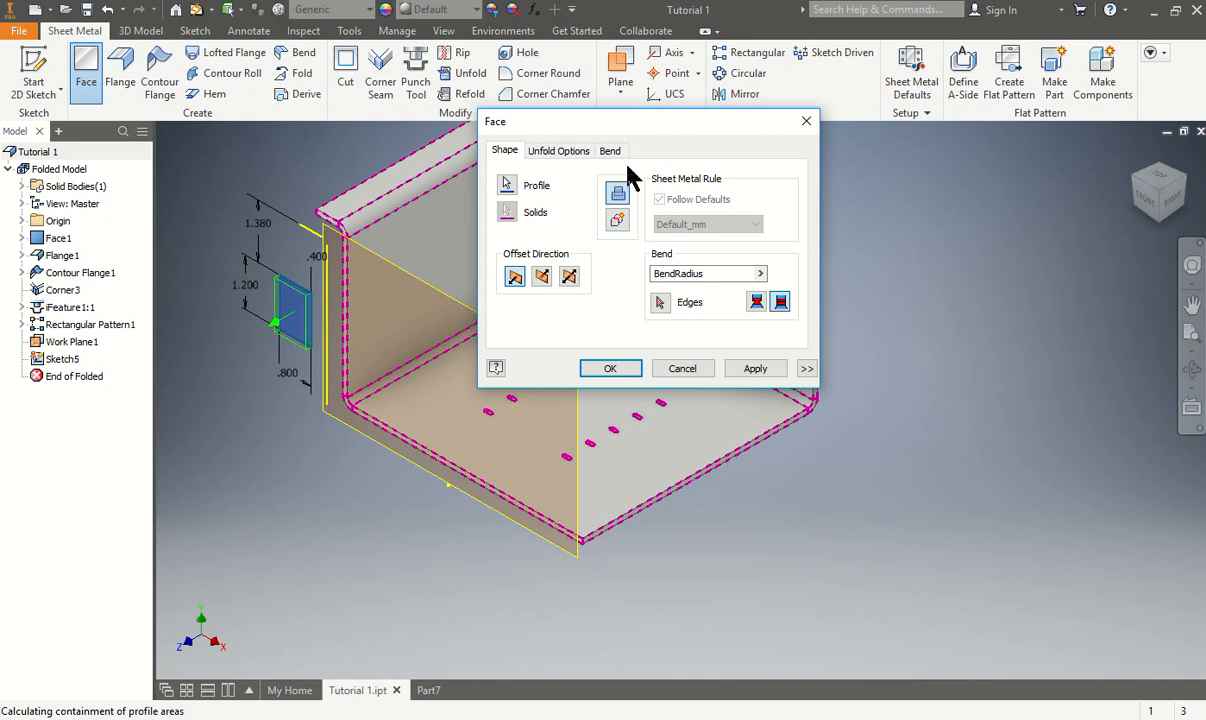
{"action": "left_click", "coordinate": [614, 369]}
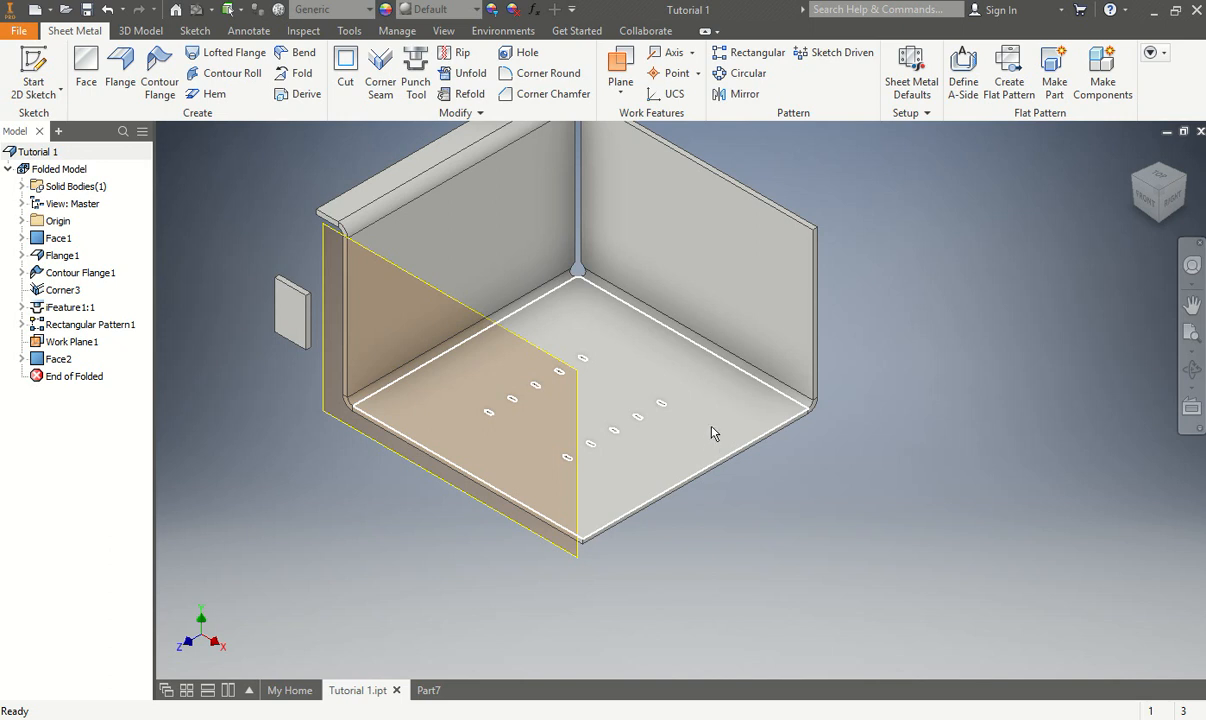
{"action": "mouse_move", "coordinate": [711, 427]}
{"action": "left_click", "coordinate": [352, 311]}
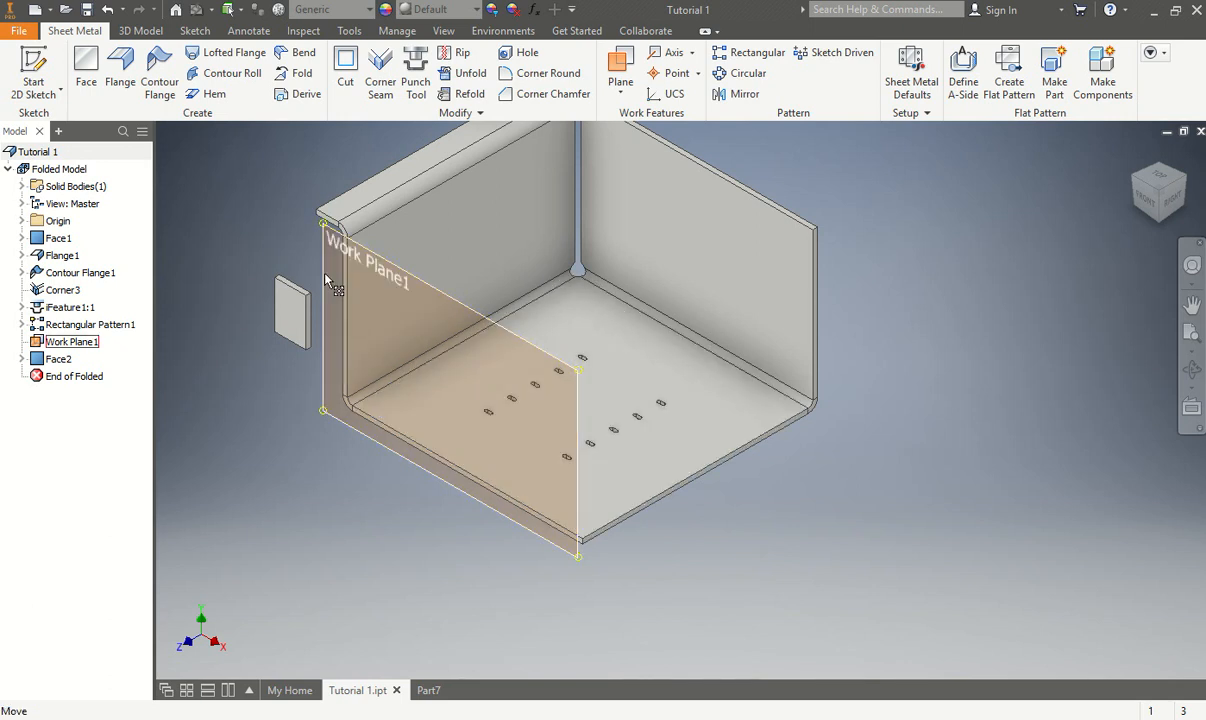
{"action": "key", "text": "Escape"}
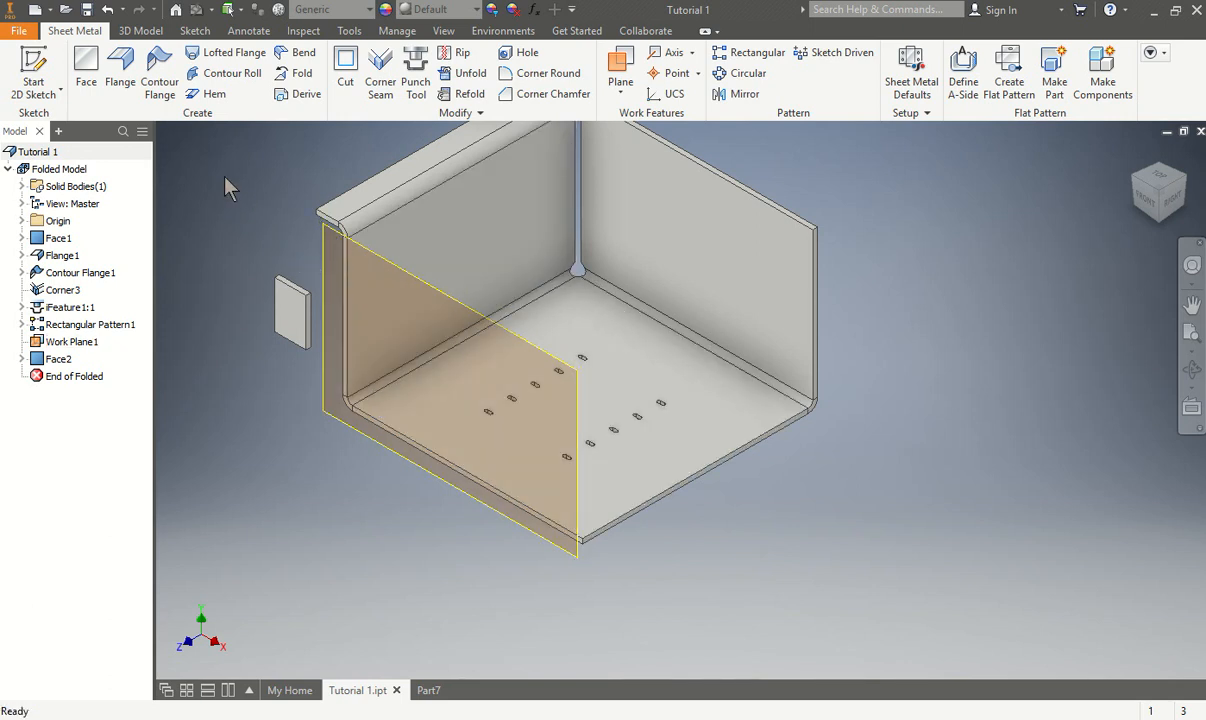
Bend the new plate's outer vertical edge to the lipped wall's inner vertical end edge, using BendRadius and extending perpendicular to side faces
{"action": "left_click", "coordinate": [303, 53]}
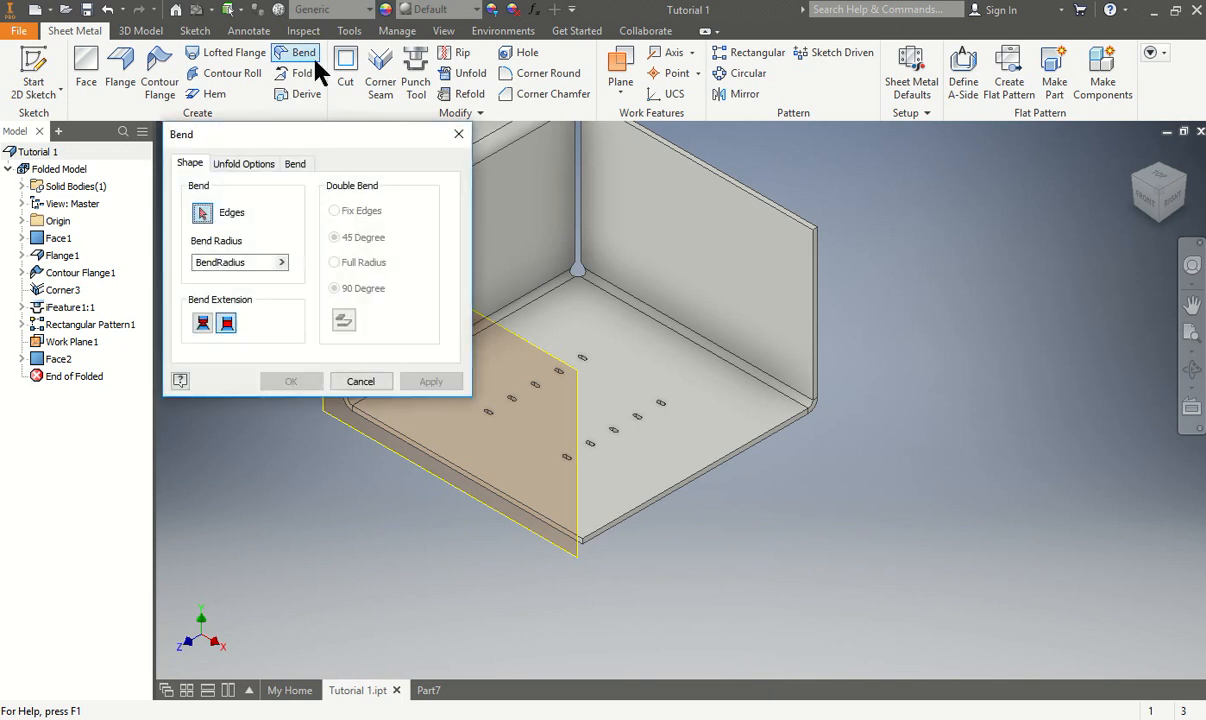
{"action": "left_click_drag", "start_coordinate": [331, 145], "coordinate": [920, 165]}
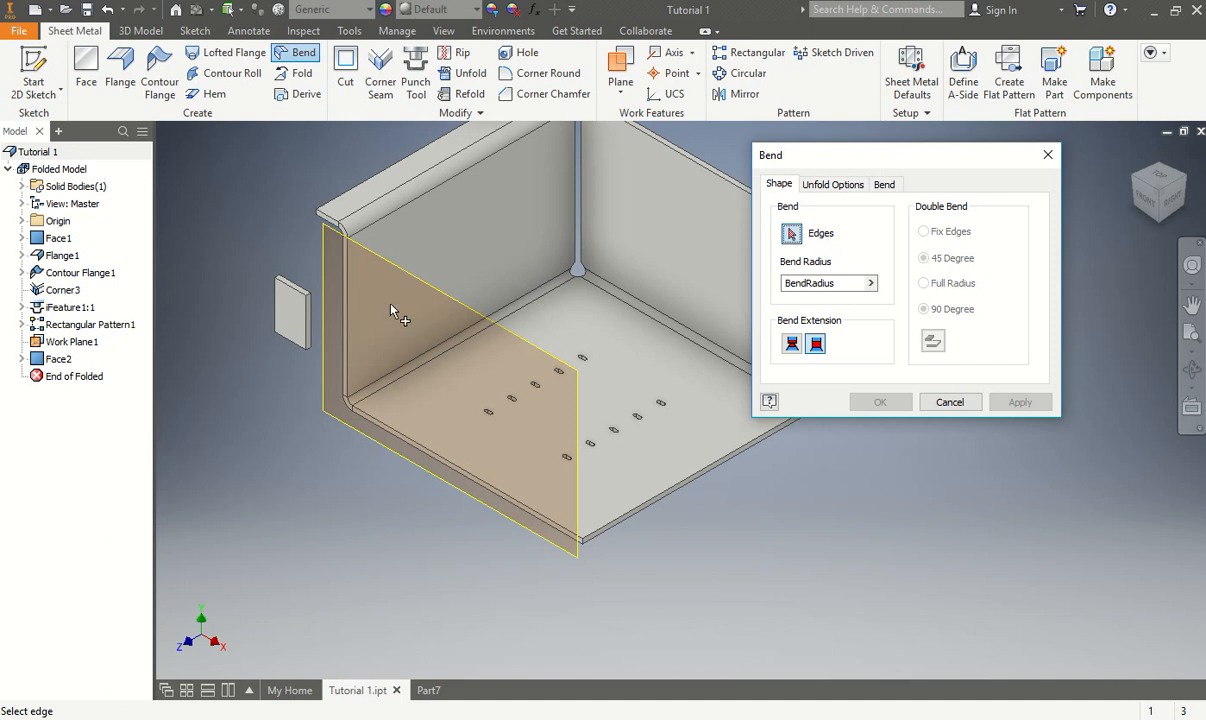
{"action": "scroll", "coordinate": [307, 316], "scroll_direction": "up", "scroll_amount": 5}
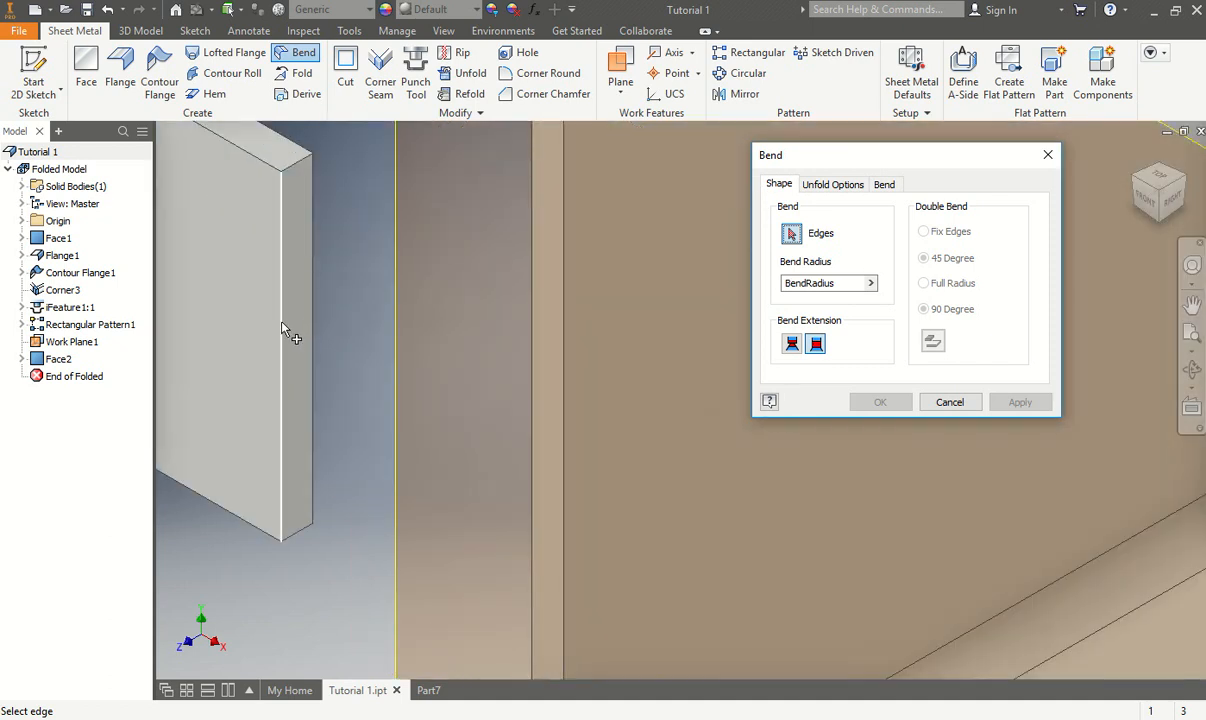
{"action": "left_click", "coordinate": [282, 328]}
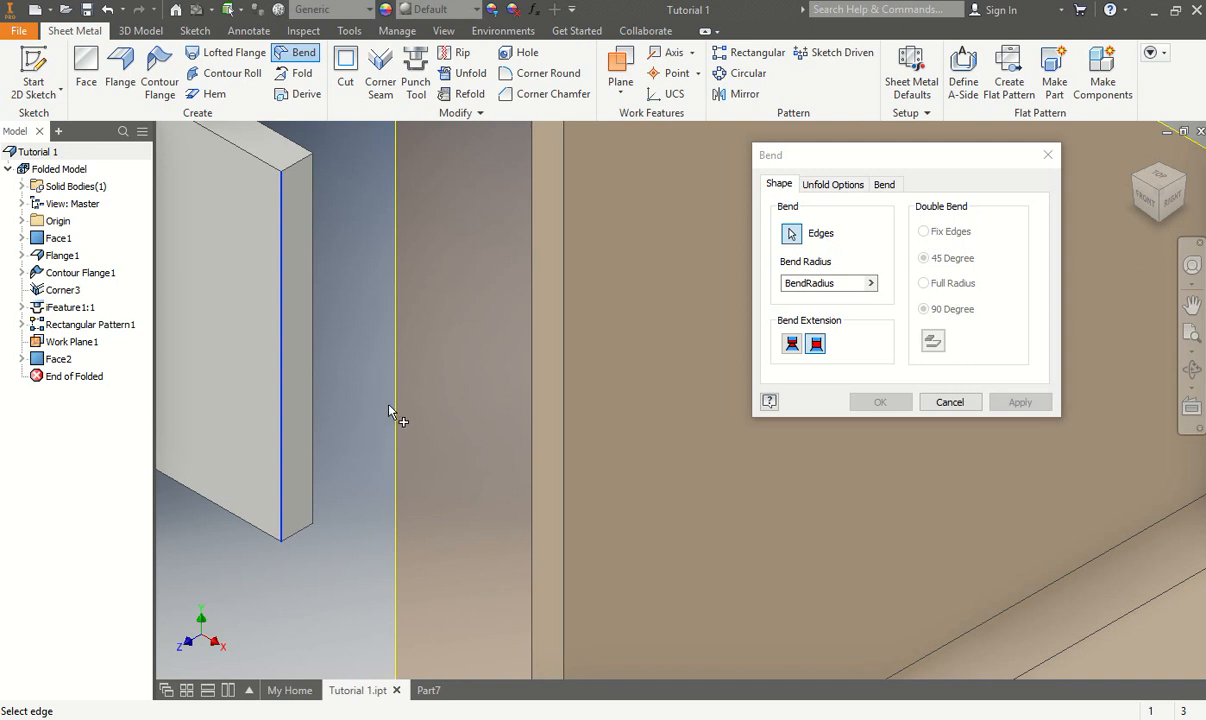
{"action": "scroll", "coordinate": [393, 412], "scroll_direction": "down", "scroll_amount": 4}
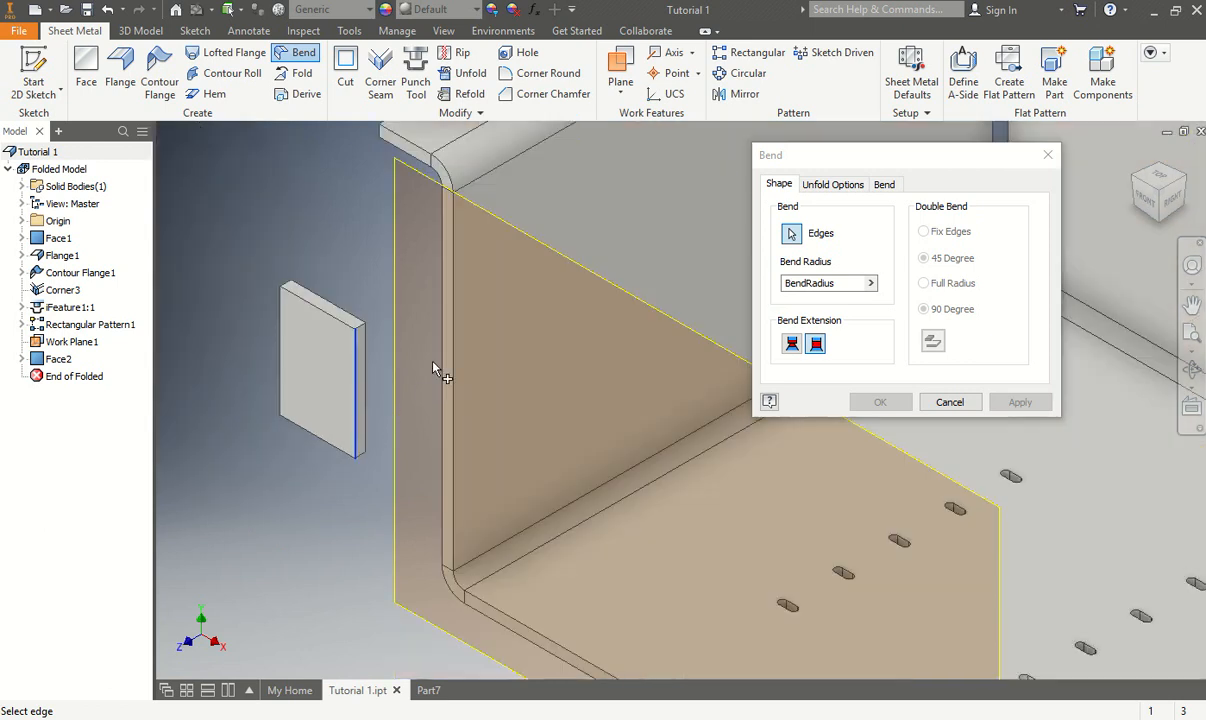
{"action": "left_click", "coordinate": [455, 310]}
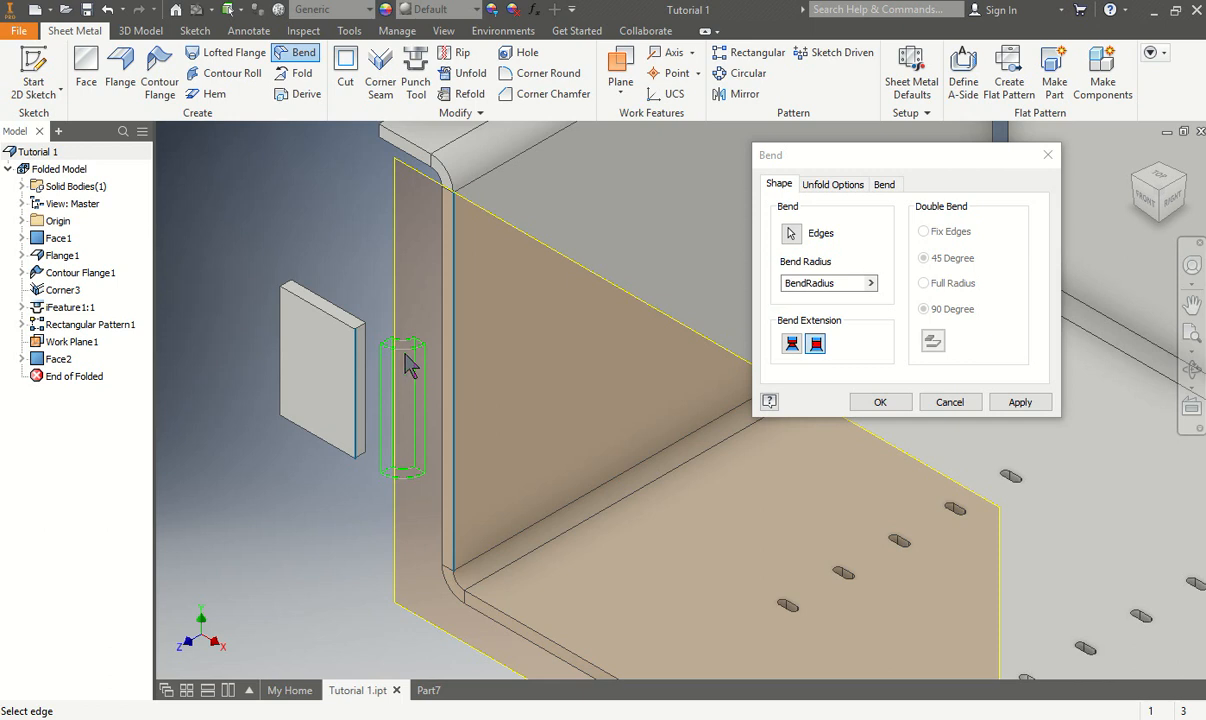
{"action": "left_click_drag", "start_coordinate": [818, 165], "coordinate": [666, 189]}
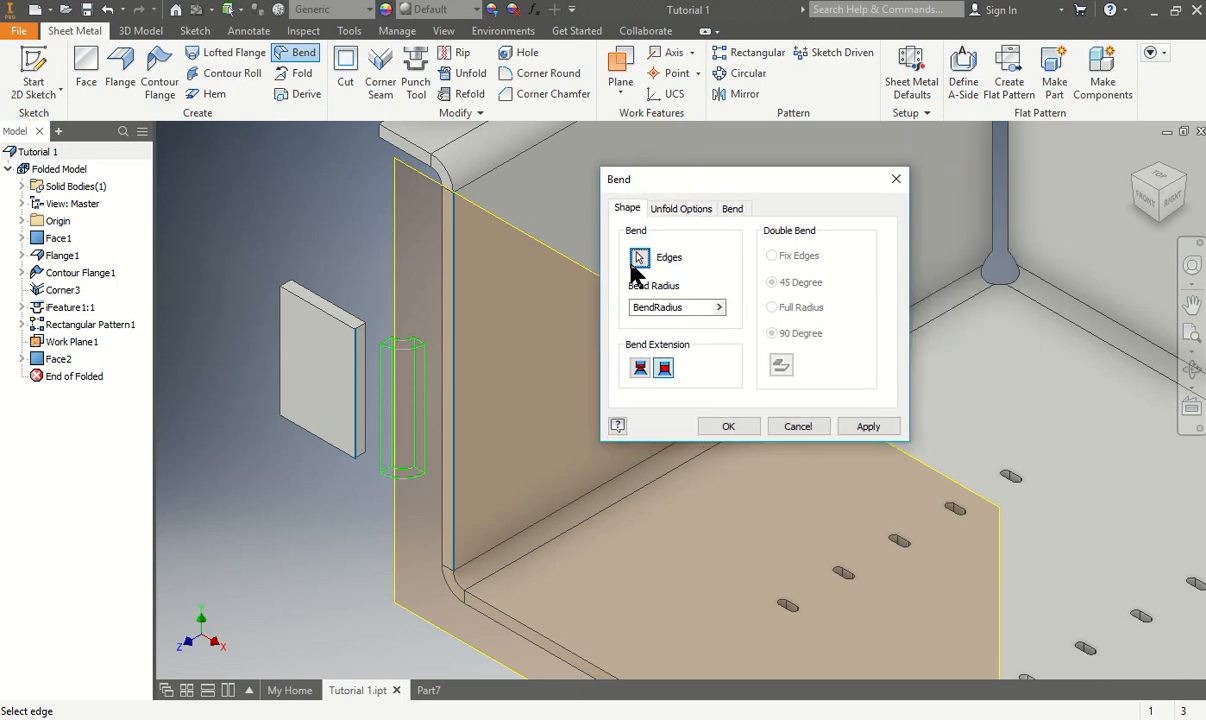
{"action": "left_click", "coordinate": [668, 369]}
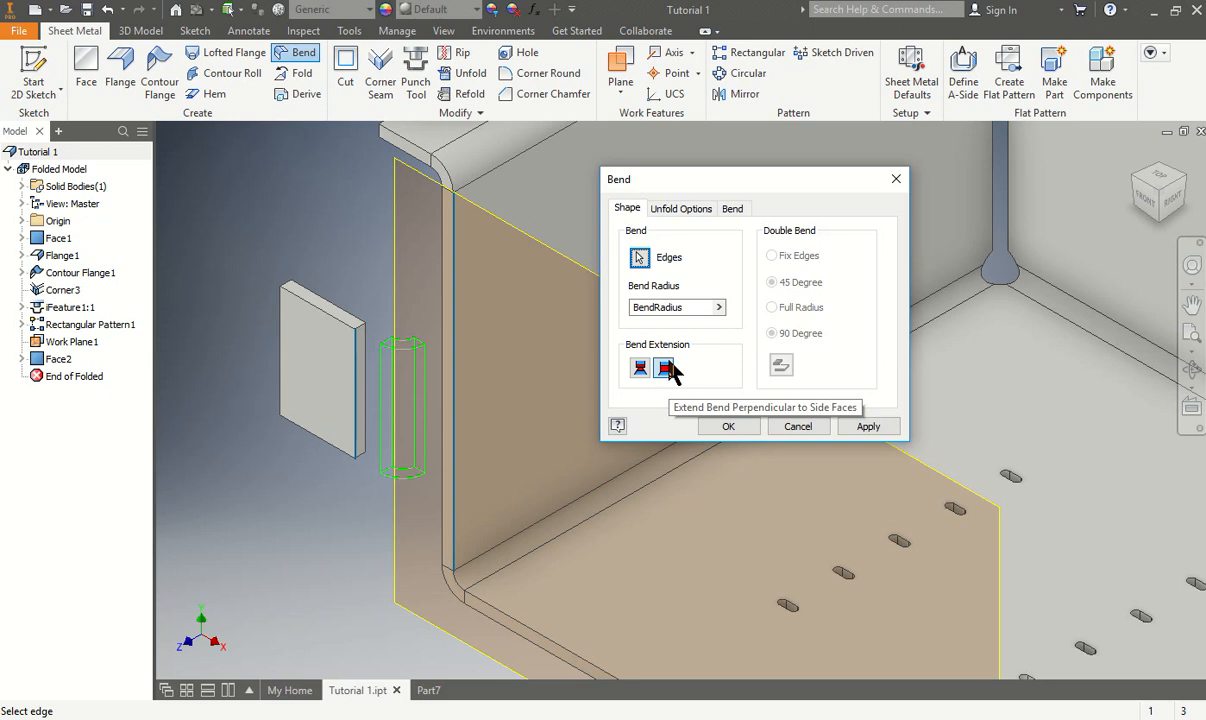
{"action": "left_click", "coordinate": [730, 425]}
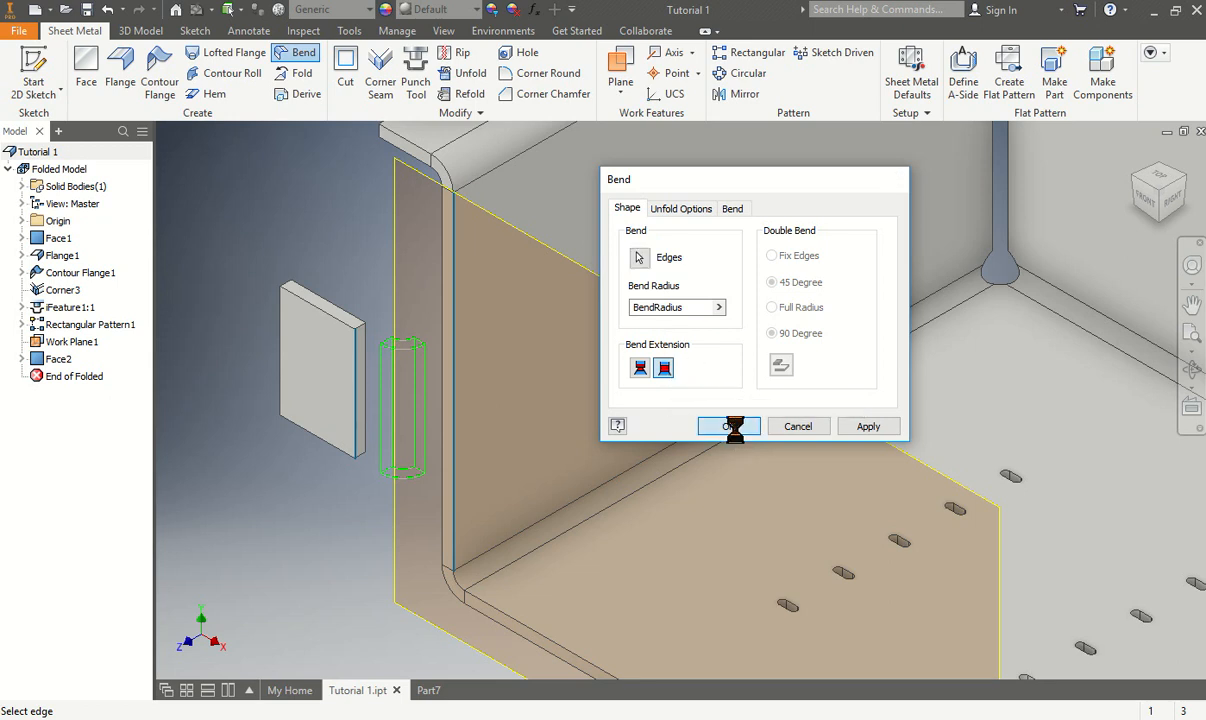
Hide the offset work plane, Work Plane1, from the model view
{"action": "scroll", "coordinate": [225, 430], "scroll_direction": "down", "scroll_amount": 3}
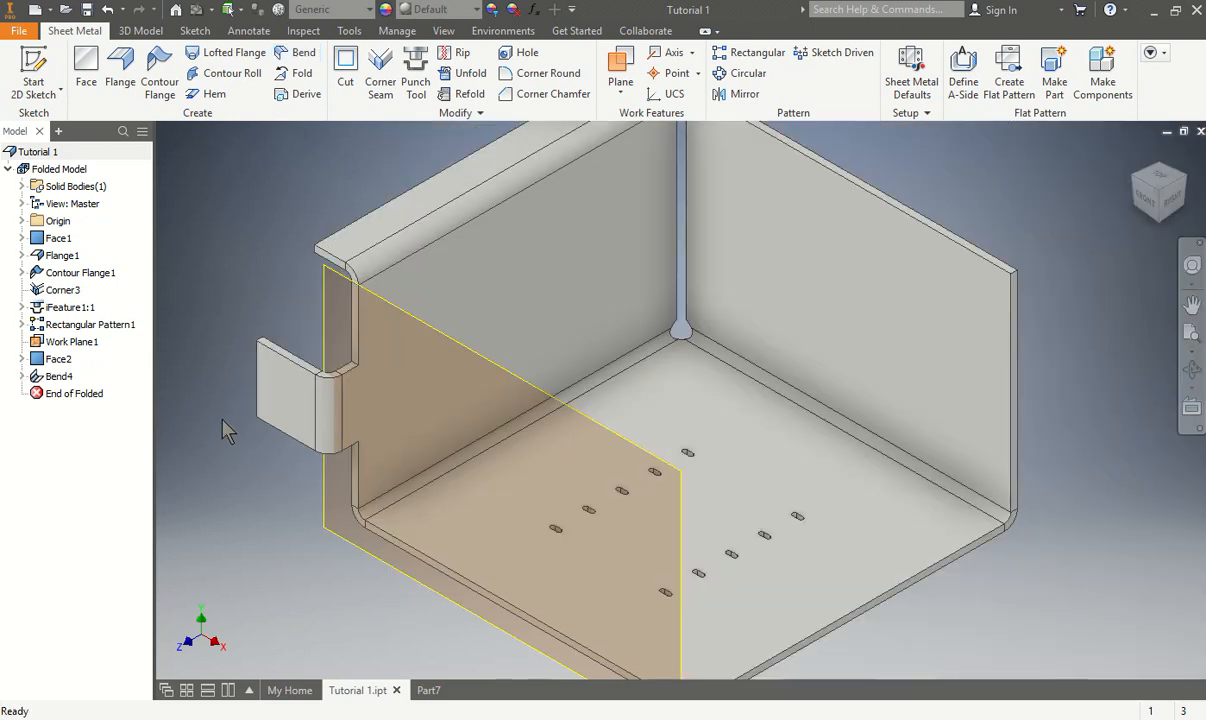
{"action": "right_click", "coordinate": [62, 342]}
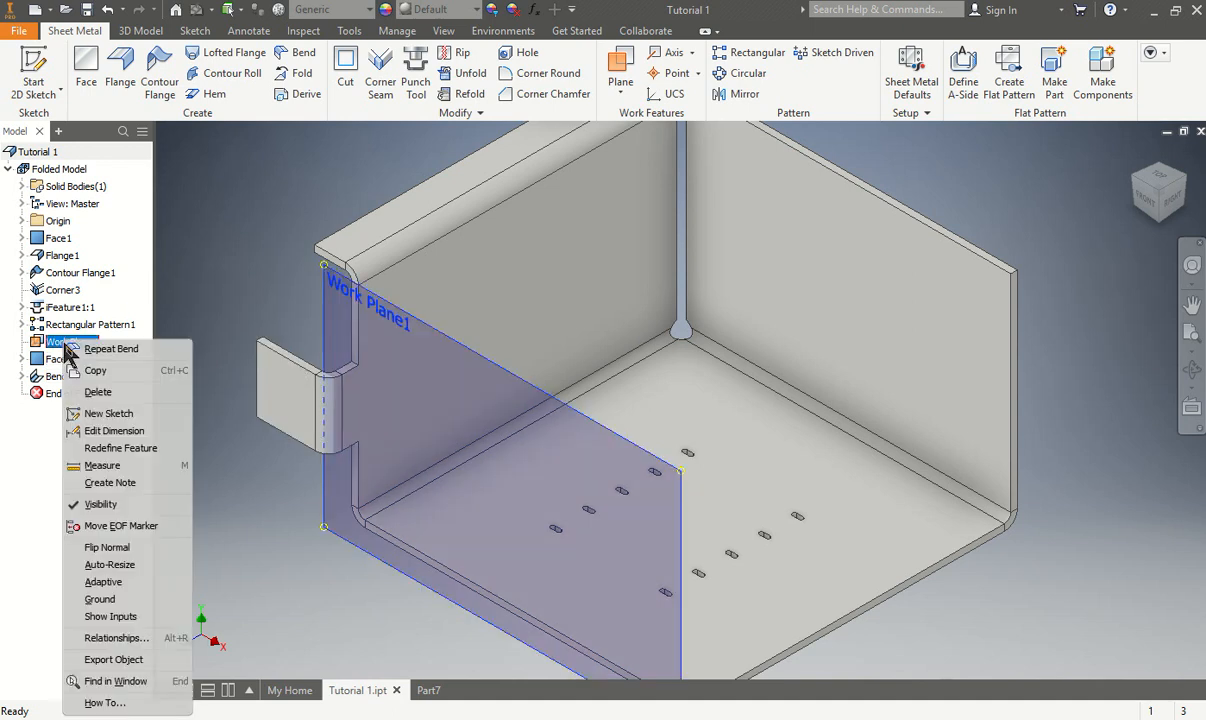
{"action": "left_click", "coordinate": [122, 505]}
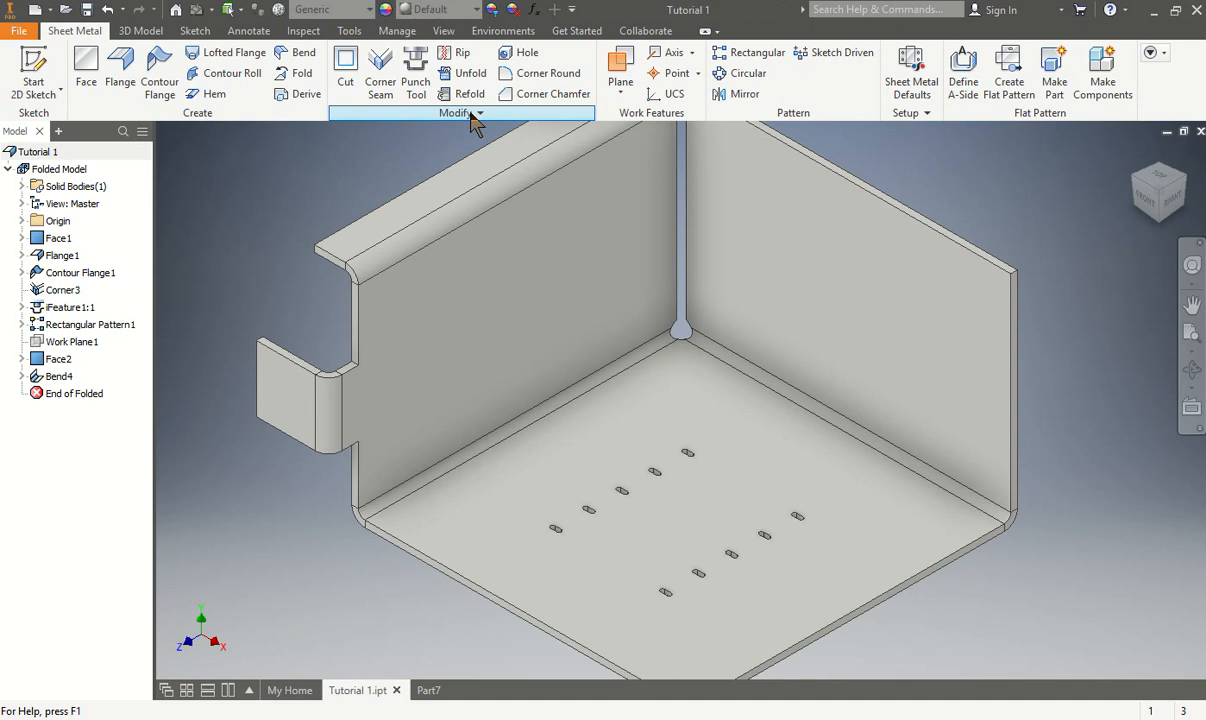
Apply a 0.20 in Corner Round to the bent tab's free corners, selecting the tab face in Feature mode
{"action": "left_click", "coordinate": [535, 89]}
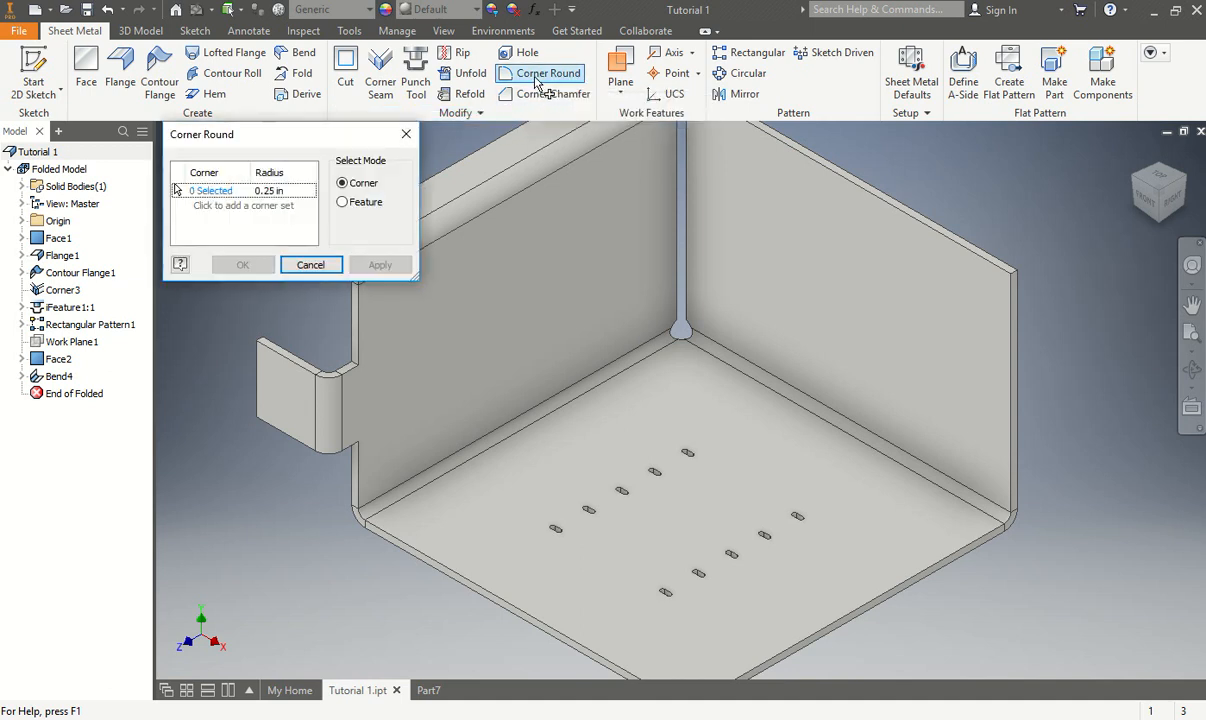
{"action": "left_click", "coordinate": [268, 190]}
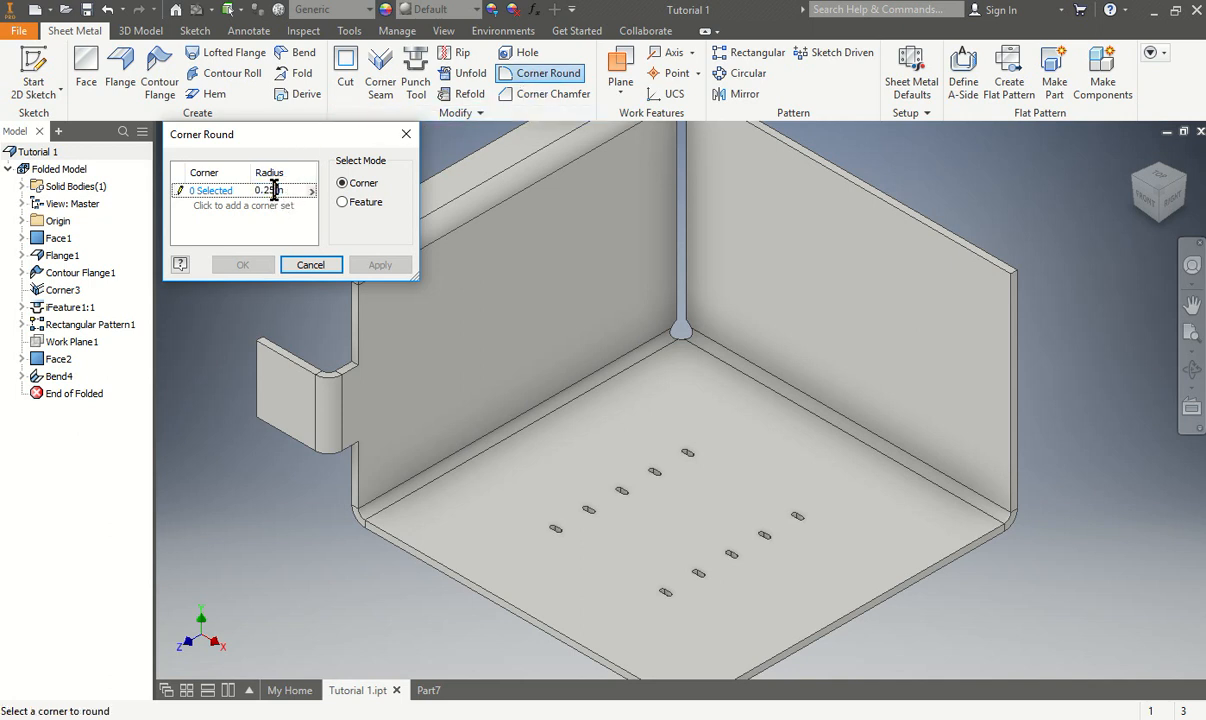
{"action": "type", "text": "0"}
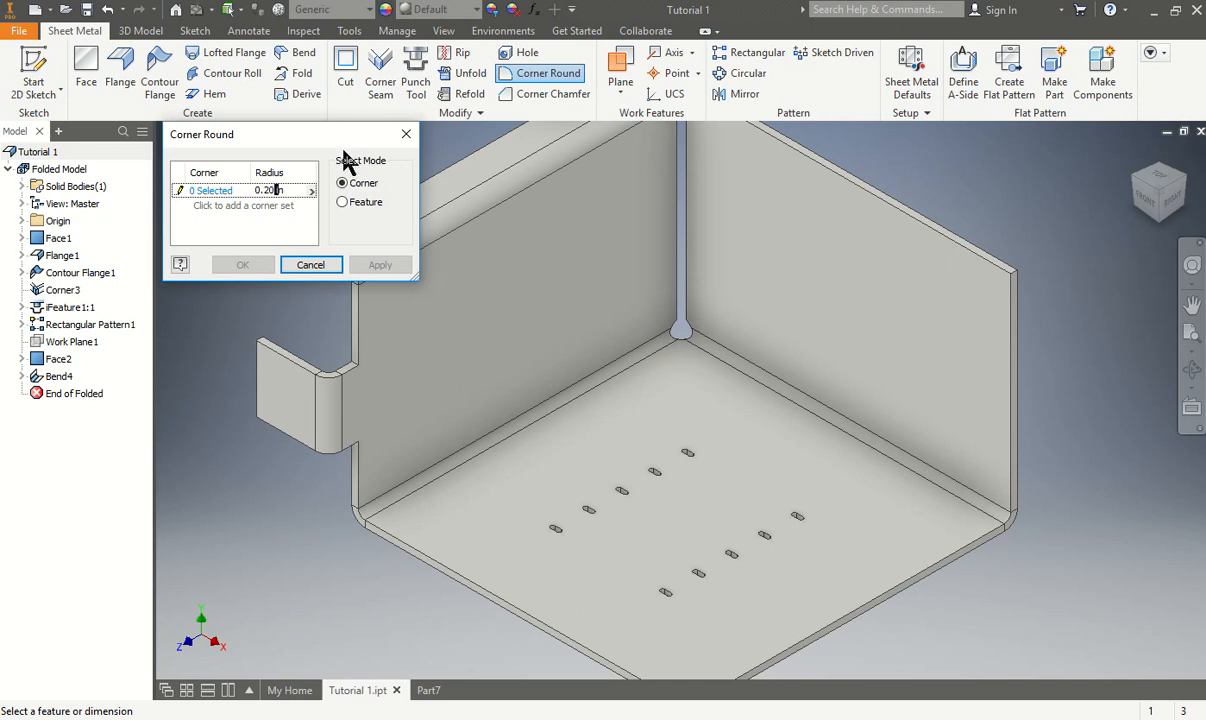
{"action": "left_click", "coordinate": [355, 203]}
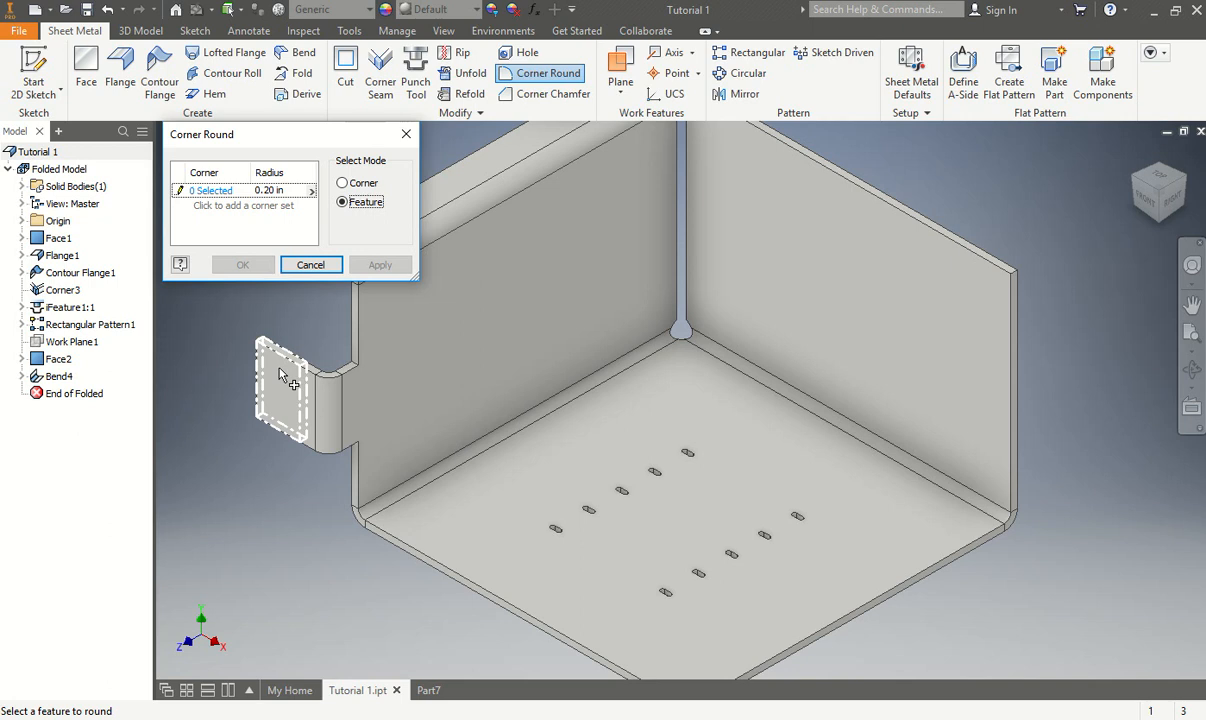
{"action": "mouse_move", "coordinate": [280, 369]}
{"action": "left_click", "coordinate": [305, 396]}
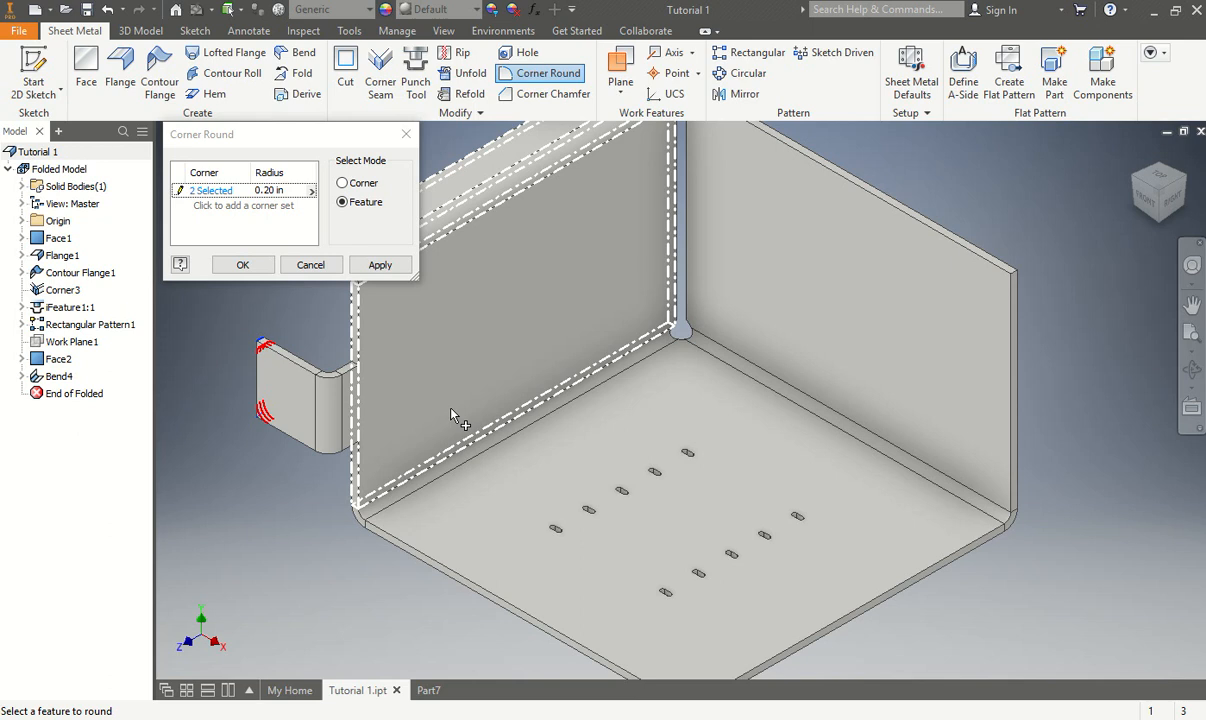
{"action": "left_click", "coordinate": [245, 266]}
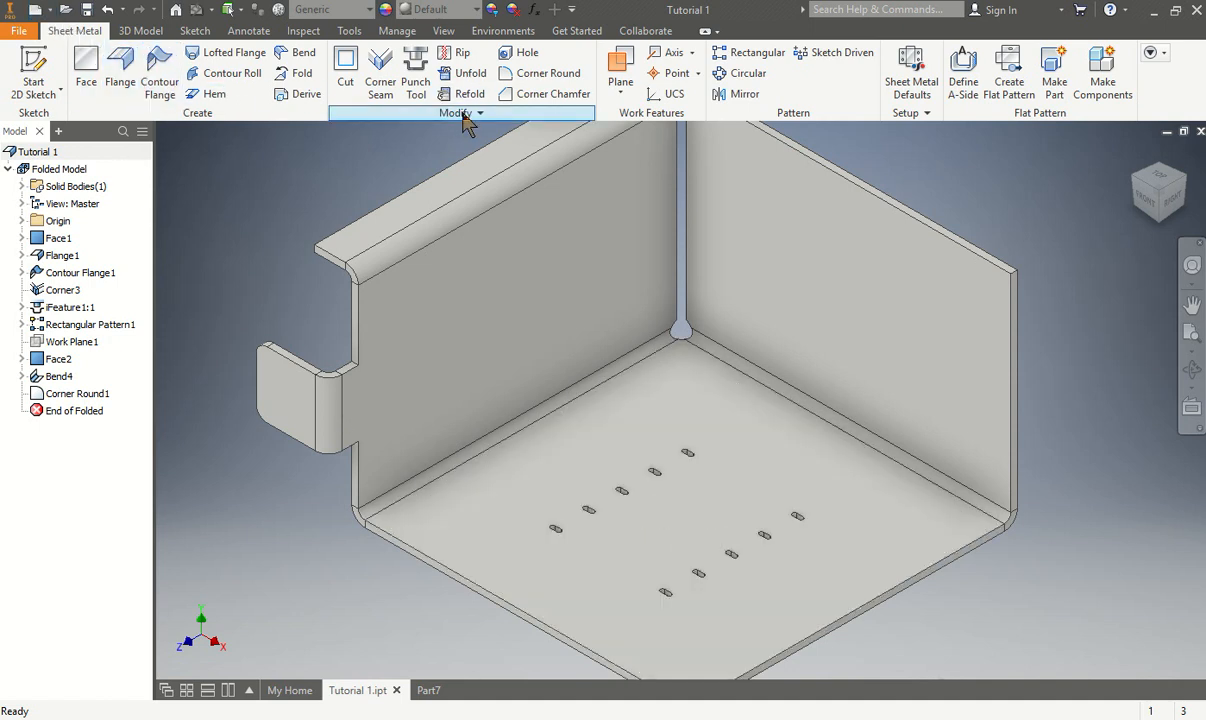
Start a hole on the bent tab's outer face and place it concentric with the tab's upper rounded corner
{"action": "left_click", "coordinate": [512, 54]}
{"action": "left_click_drag", "start_coordinate": [304, 176], "coordinate": [637, 163]}
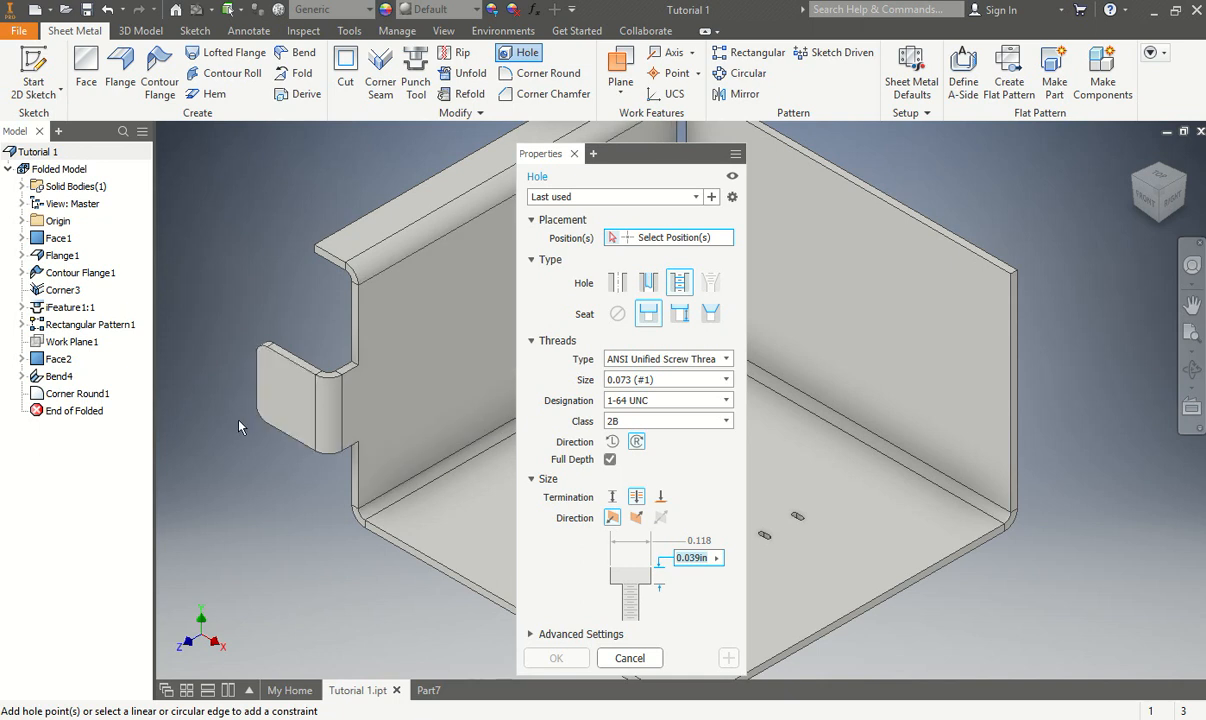
{"action": "scroll", "coordinate": [222, 370], "scroll_direction": "up", "scroll_amount": 4}
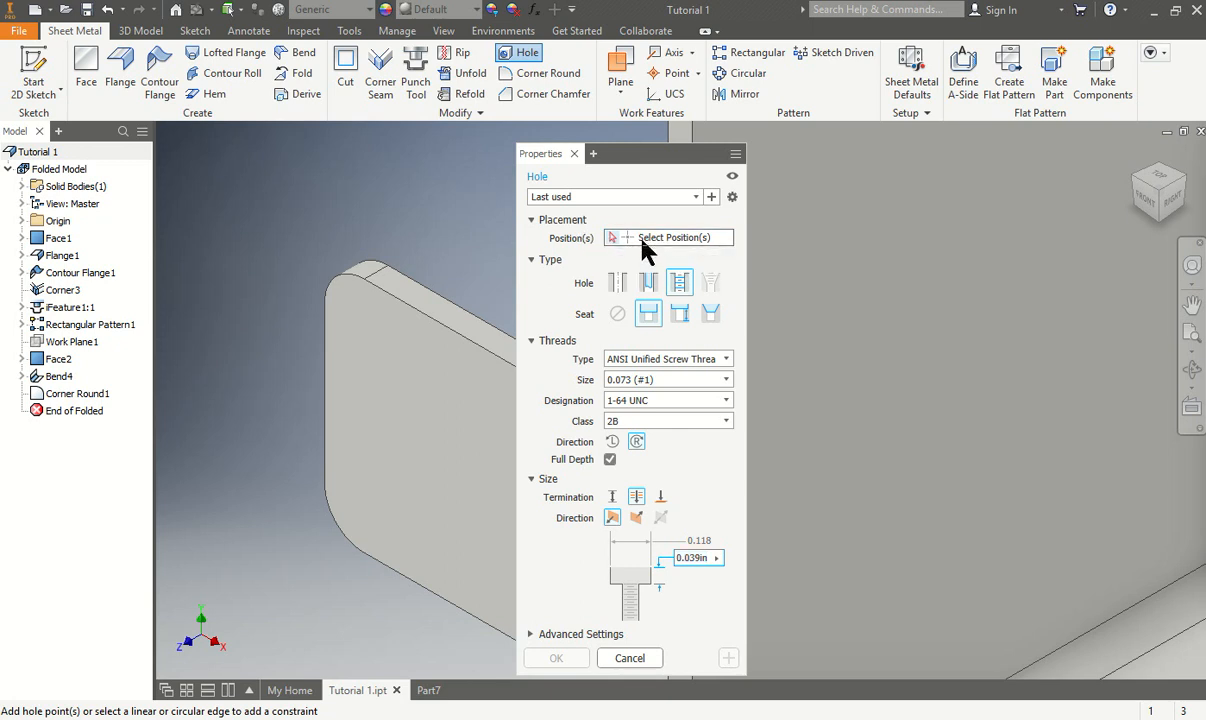
{"action": "left_click", "coordinate": [342, 274]}
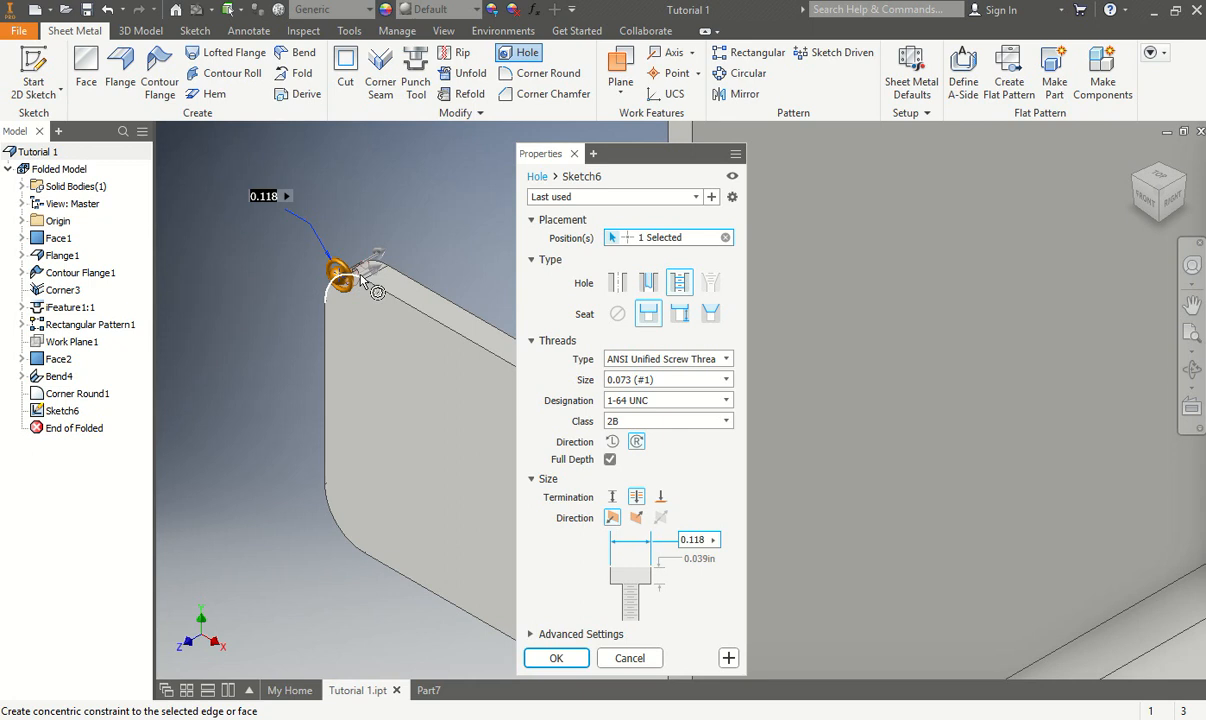
{"action": "left_click", "coordinate": [351, 275]}
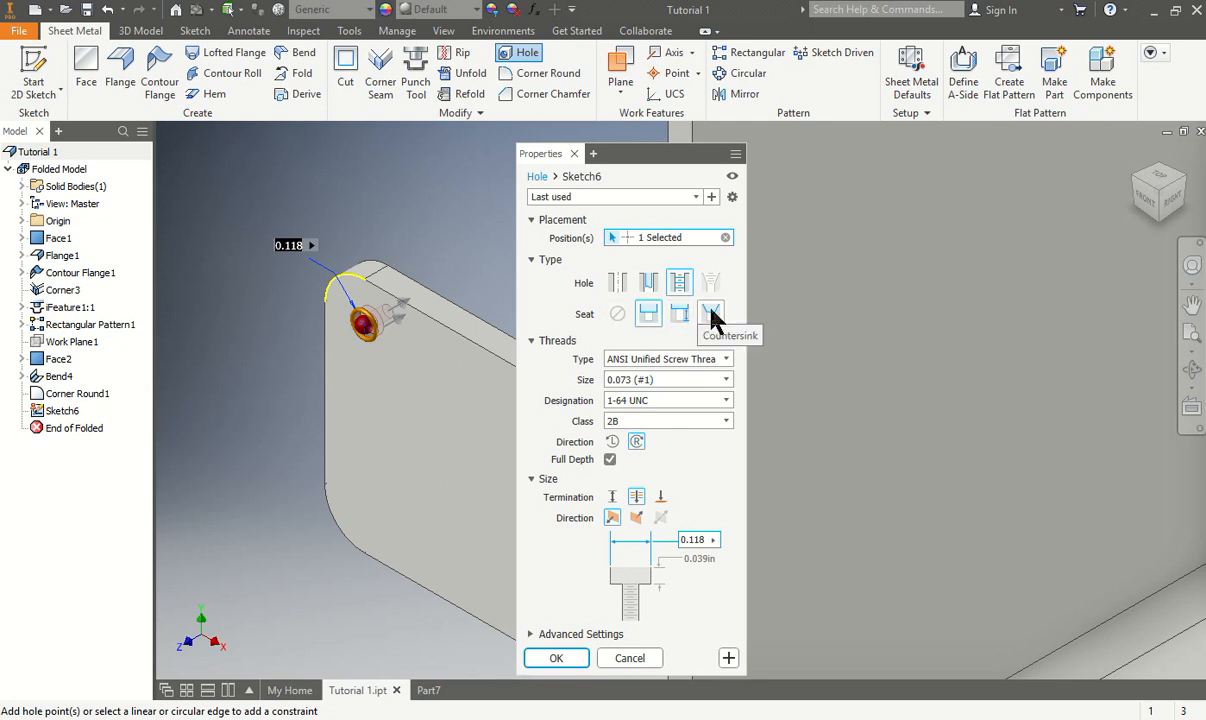
Make it a simple hole with a countersink seat, 0.2 in countersink diameter and 90 degree countersink angle
{"action": "left_click", "coordinate": [713, 316]}
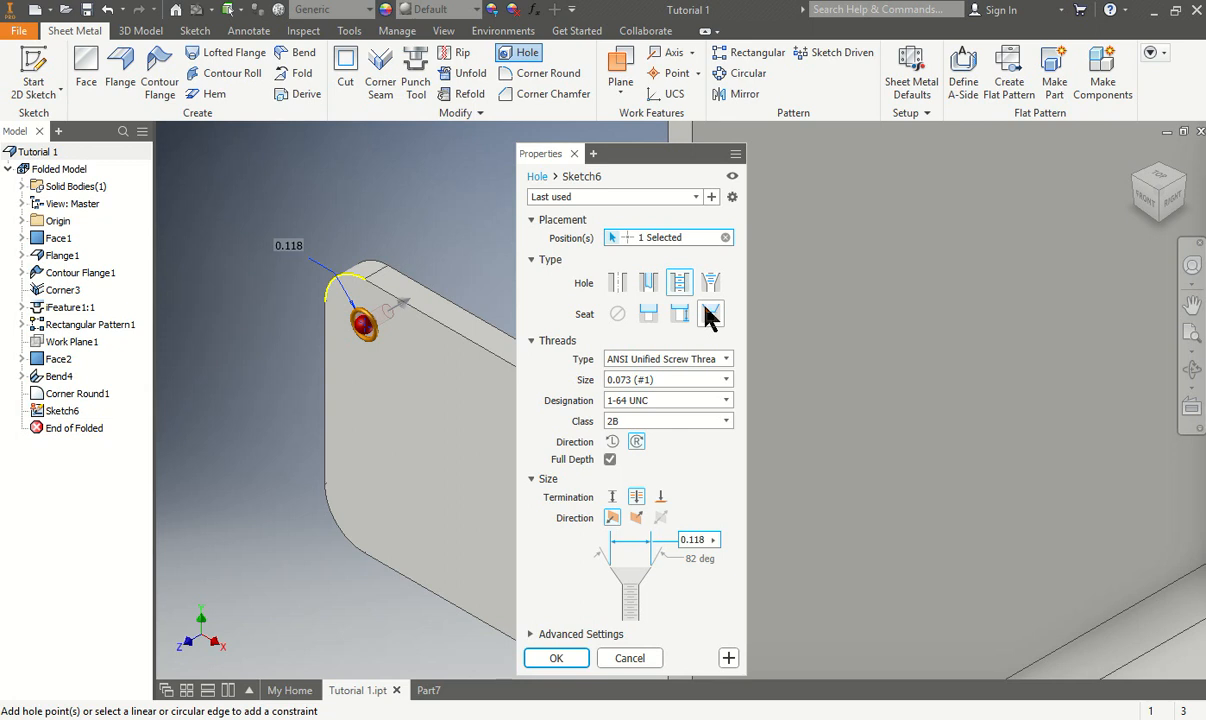
{"action": "left_click", "coordinate": [617, 283]}
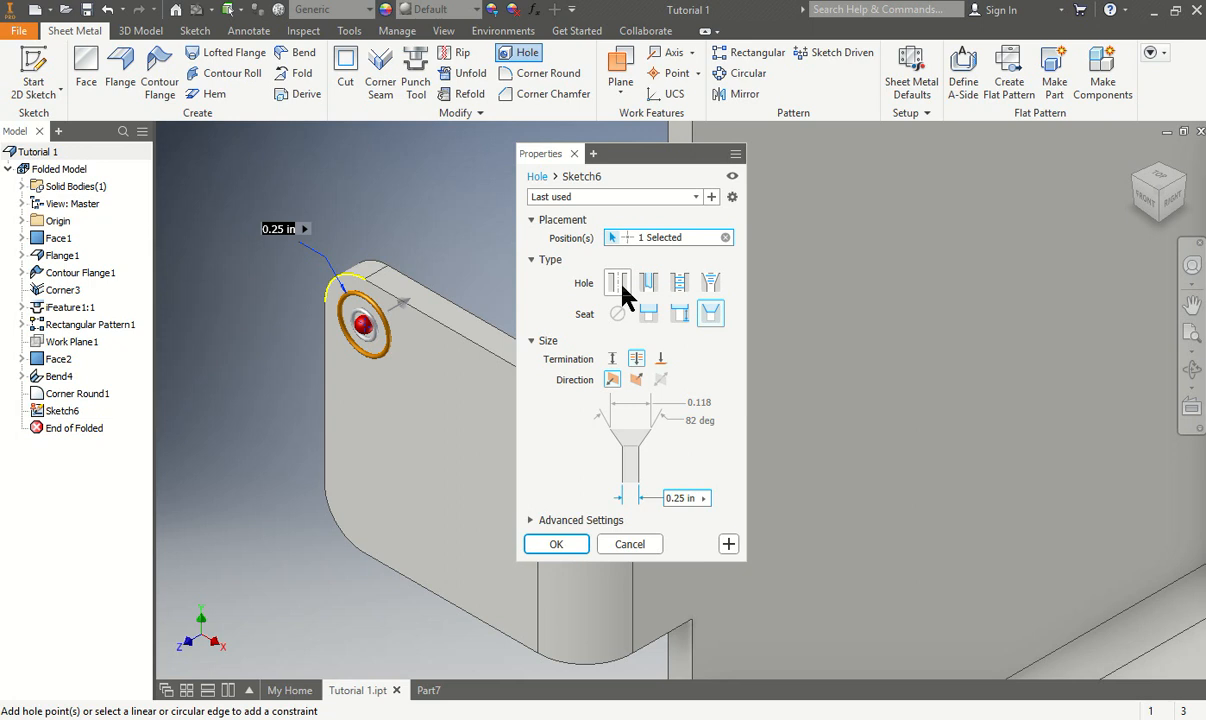
{"action": "left_click", "coordinate": [697, 402]}
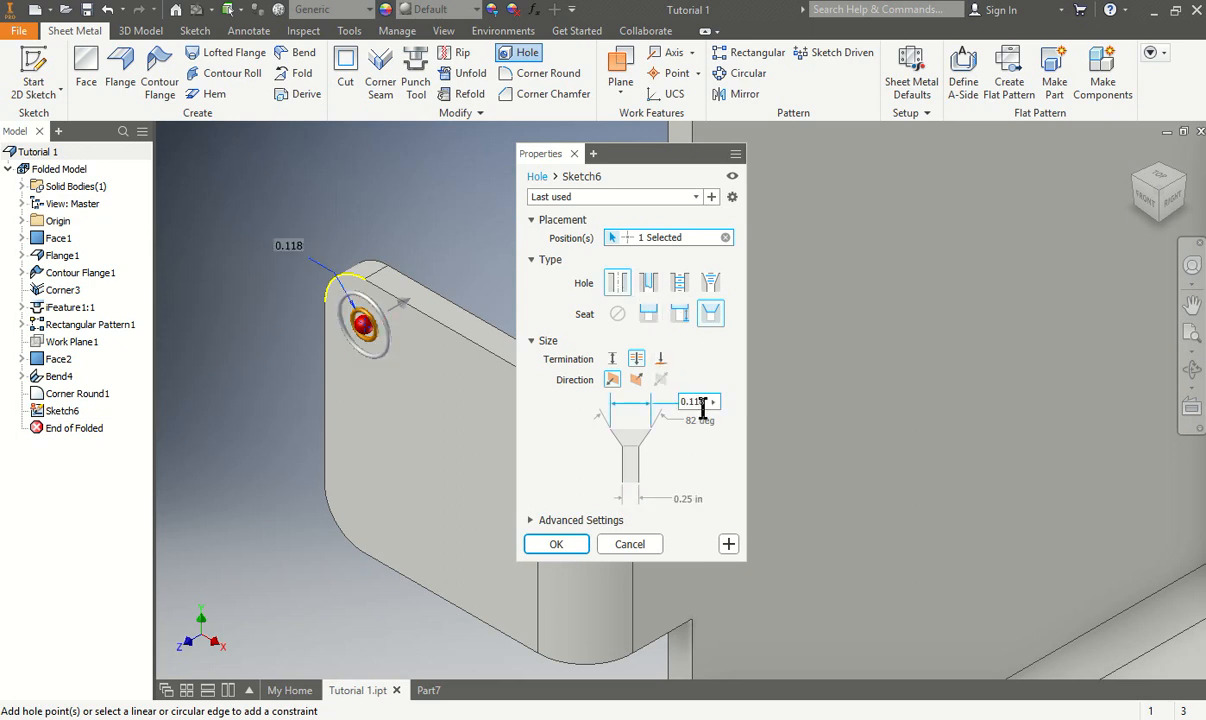
{"action": "key", "text": "Delete"}
{"action": "key", "text": "BackSpace"}
{"action": "key", "text": "BackSpace"}
{"action": "type", "text": "2"}
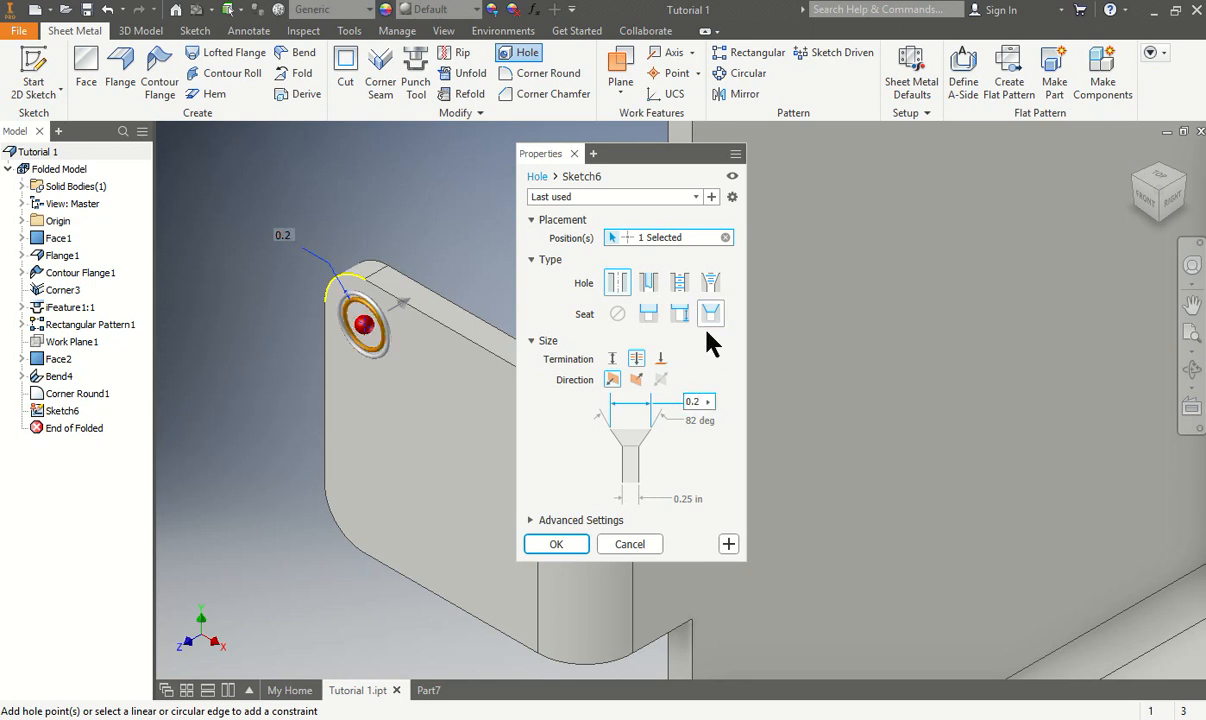
{"action": "left_click", "coordinate": [692, 419]}
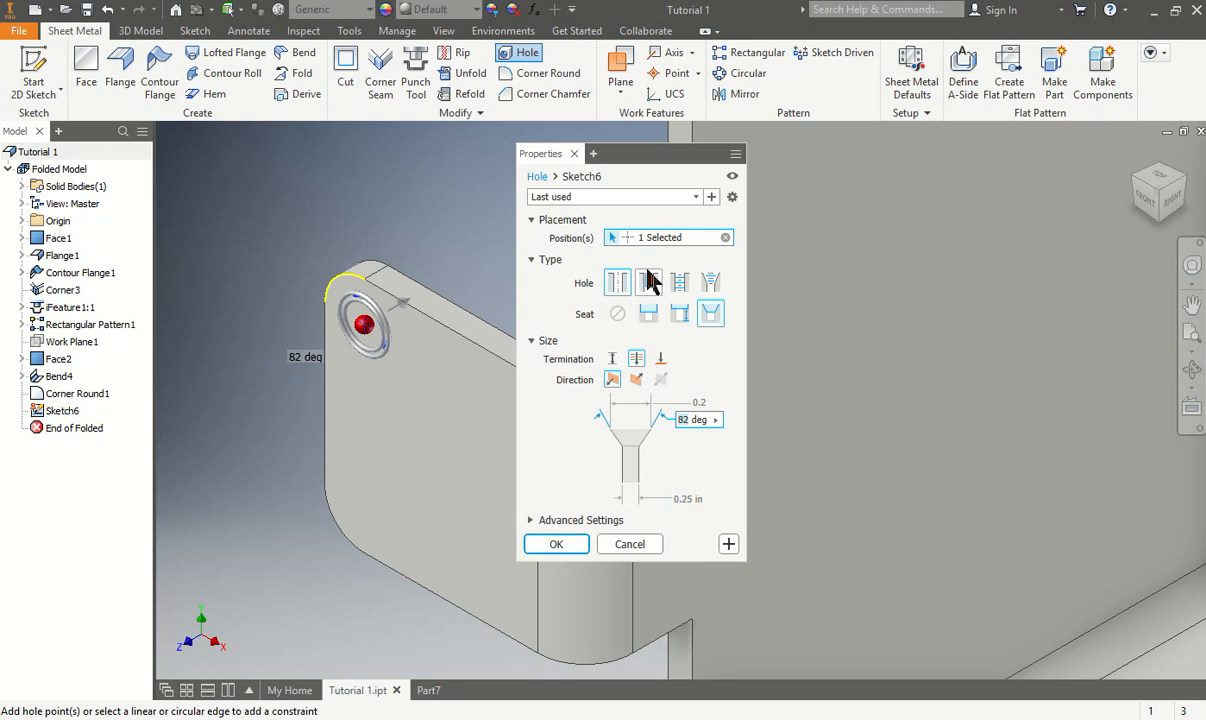
{"action": "type", "text": "90"}
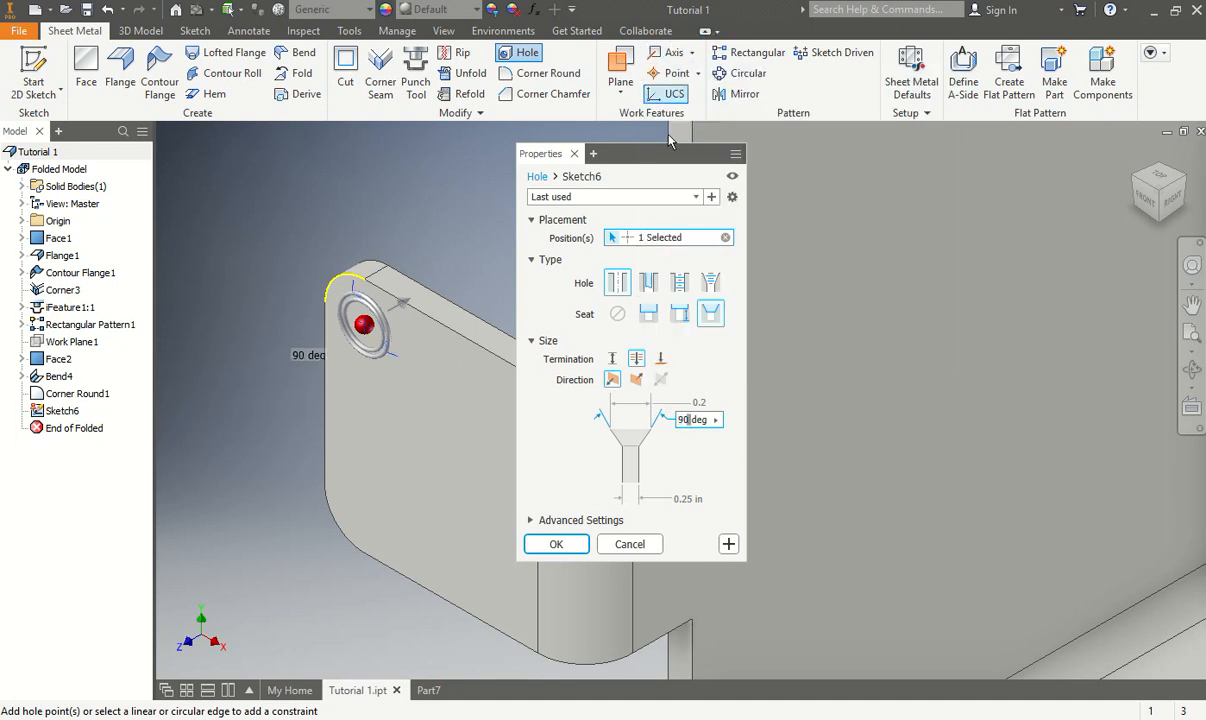
Set the hole diameter to 0.12 in with Through All termination and create the countersunk hole
{"action": "left_click", "coordinate": [684, 497]}
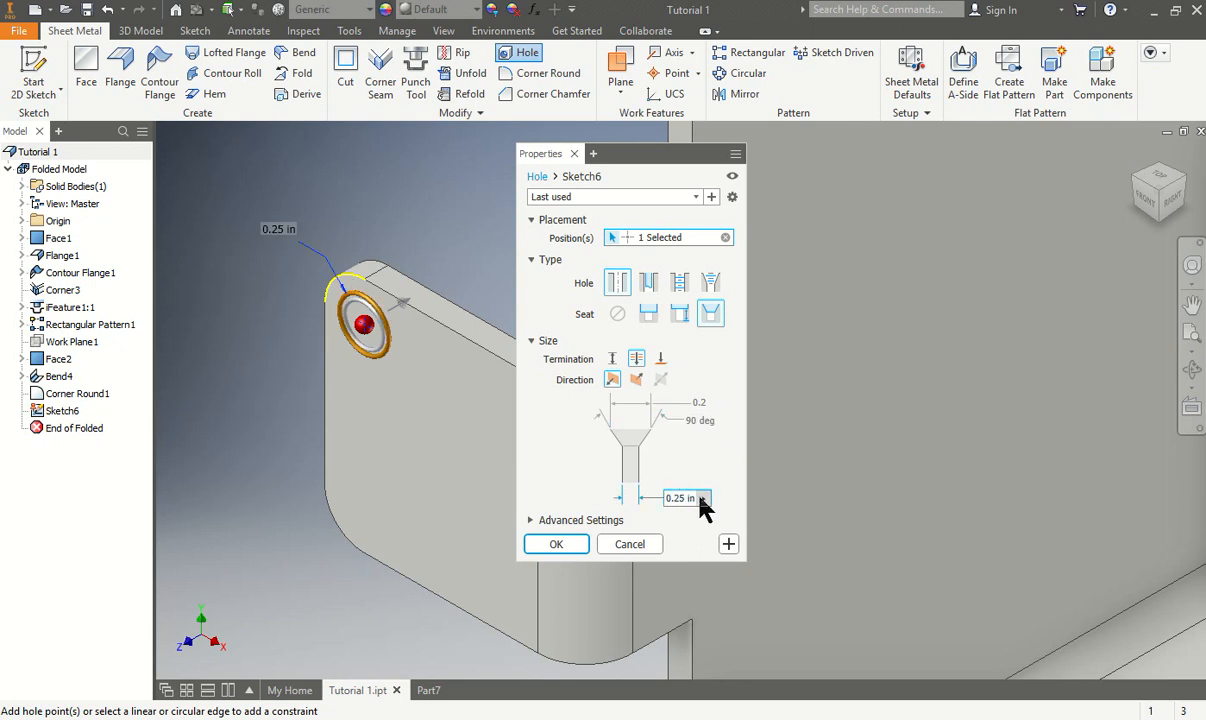
{"action": "key", "text": "BackSpace"}
{"action": "key", "text": "BackSpace"}
{"action": "type", "text": "12"}
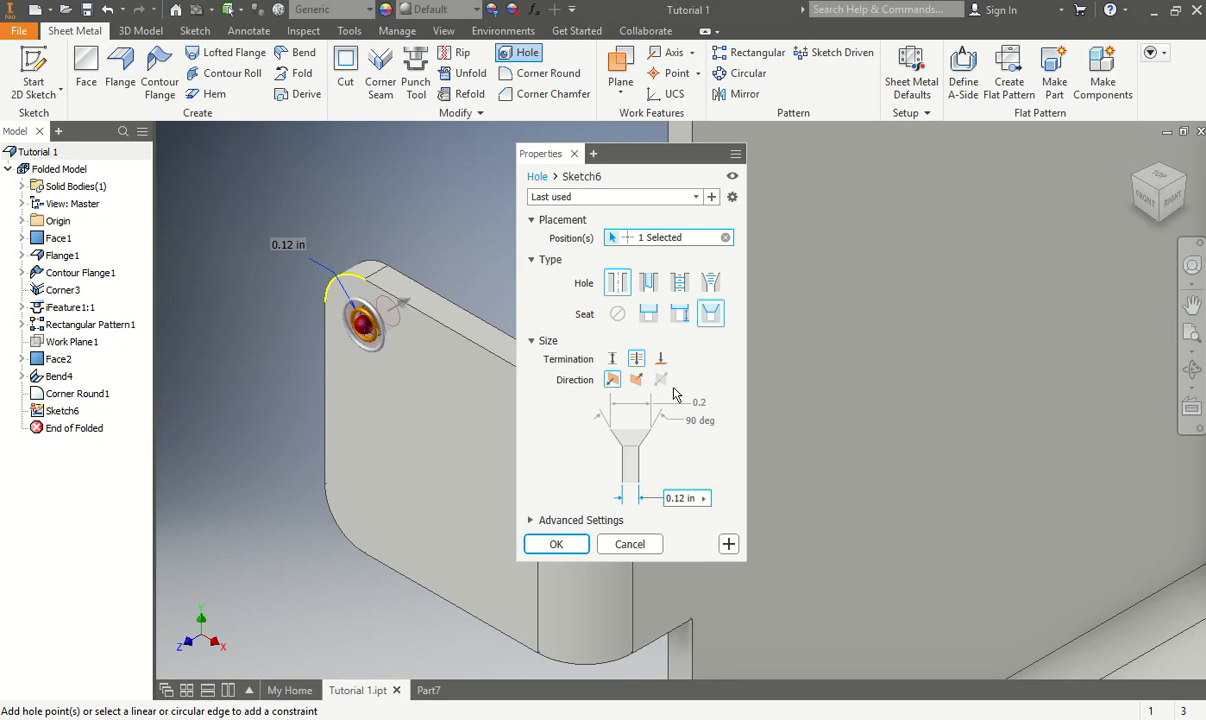
{"action": "left_click", "coordinate": [612, 522]}
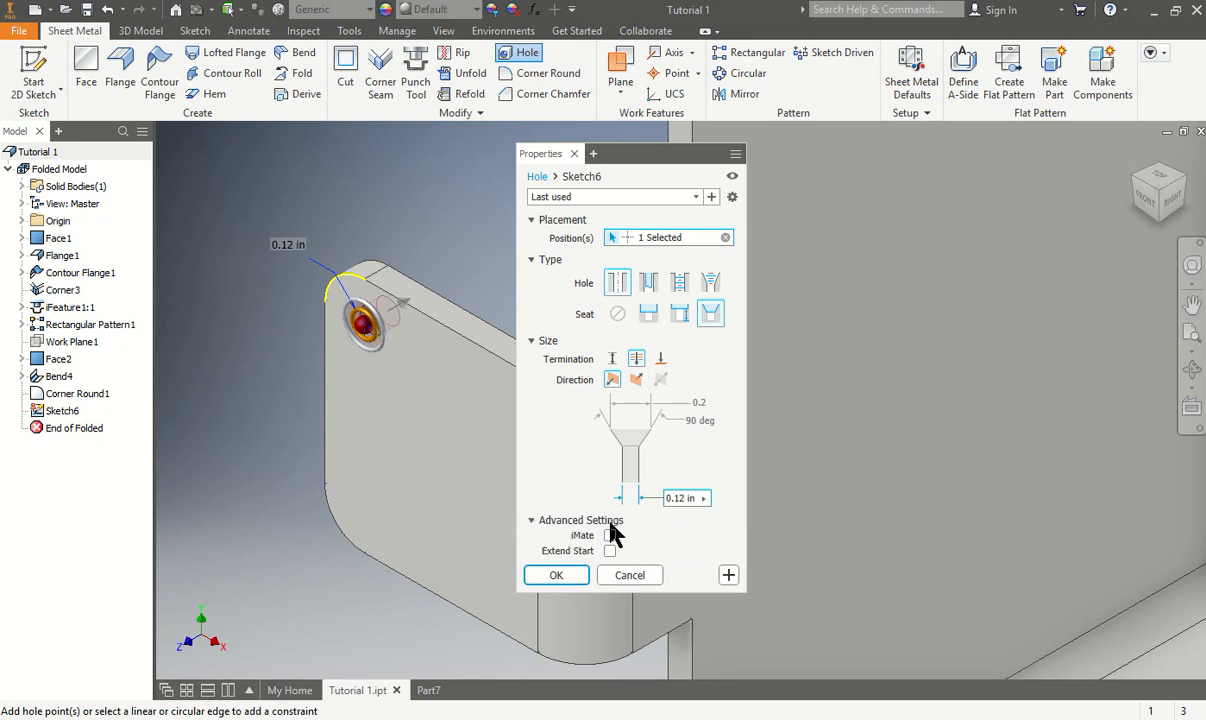
{"action": "left_click", "coordinate": [638, 362]}
{"action": "left_click", "coordinate": [555, 577]}
Add a second countersunk hole with the same settings, concentric with the tab's lower rounded corner
{"action": "scroll", "coordinate": [342, 334], "scroll_direction": "up", "scroll_amount": 4}
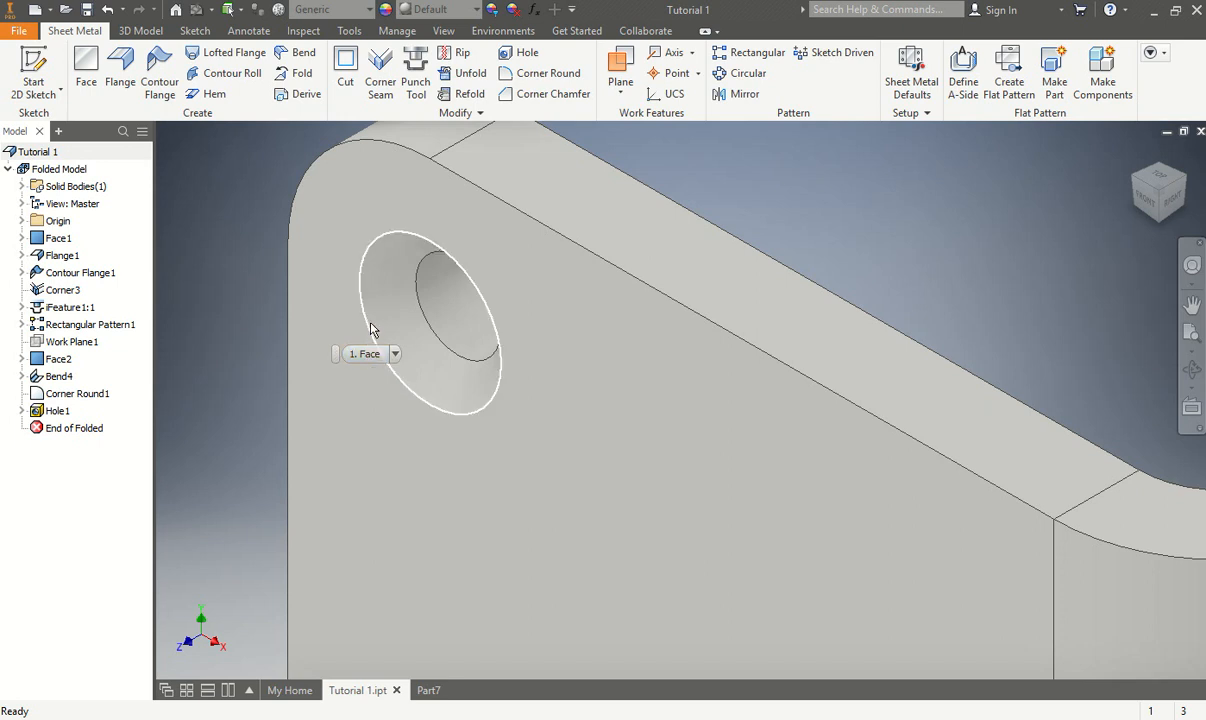
{"action": "scroll", "coordinate": [370, 378], "scroll_direction": "down", "scroll_amount": 3}
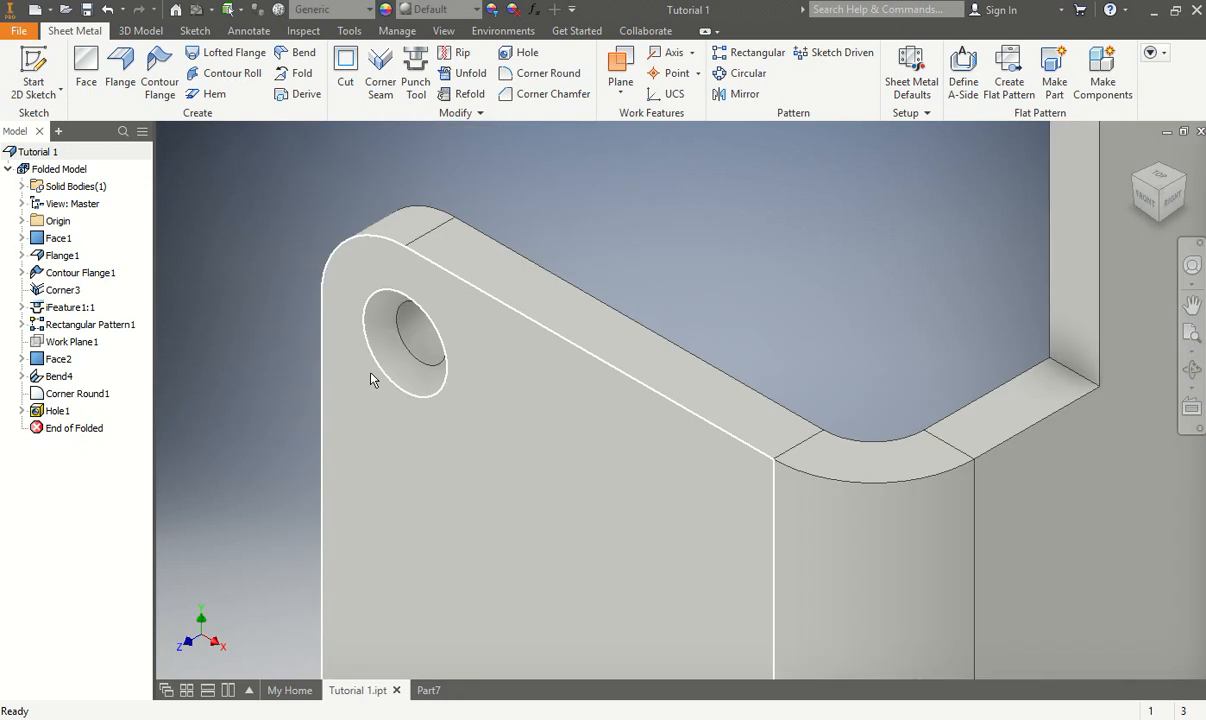
{"action": "scroll", "coordinate": [372, 380], "scroll_direction": "down", "scroll_amount": 2}
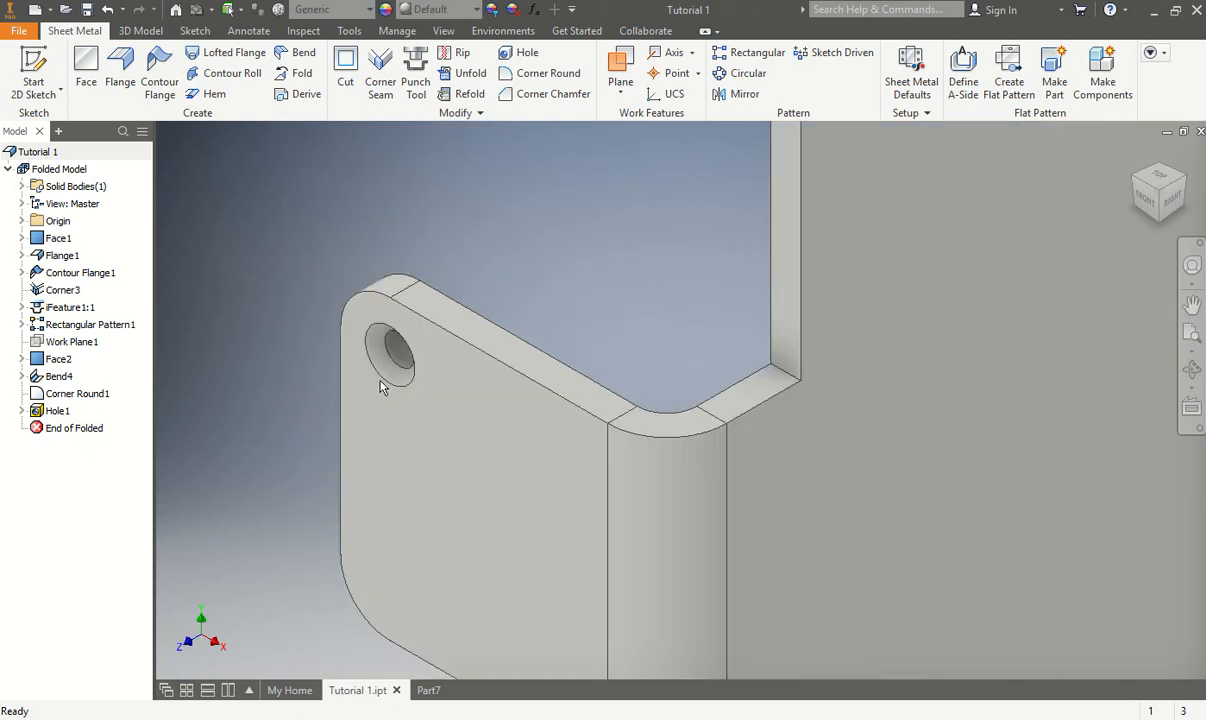
{"action": "scroll", "coordinate": [380, 387], "scroll_direction": "down", "scroll_amount": 2}
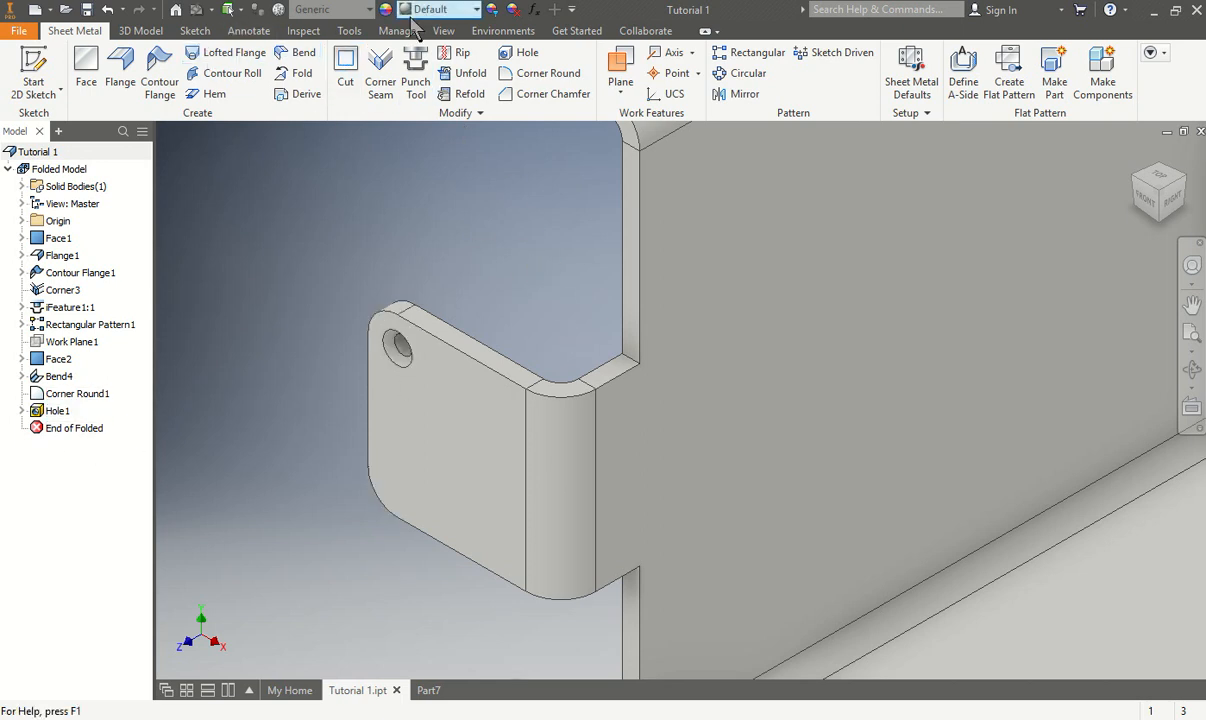
{"action": "left_click", "coordinate": [522, 55]}
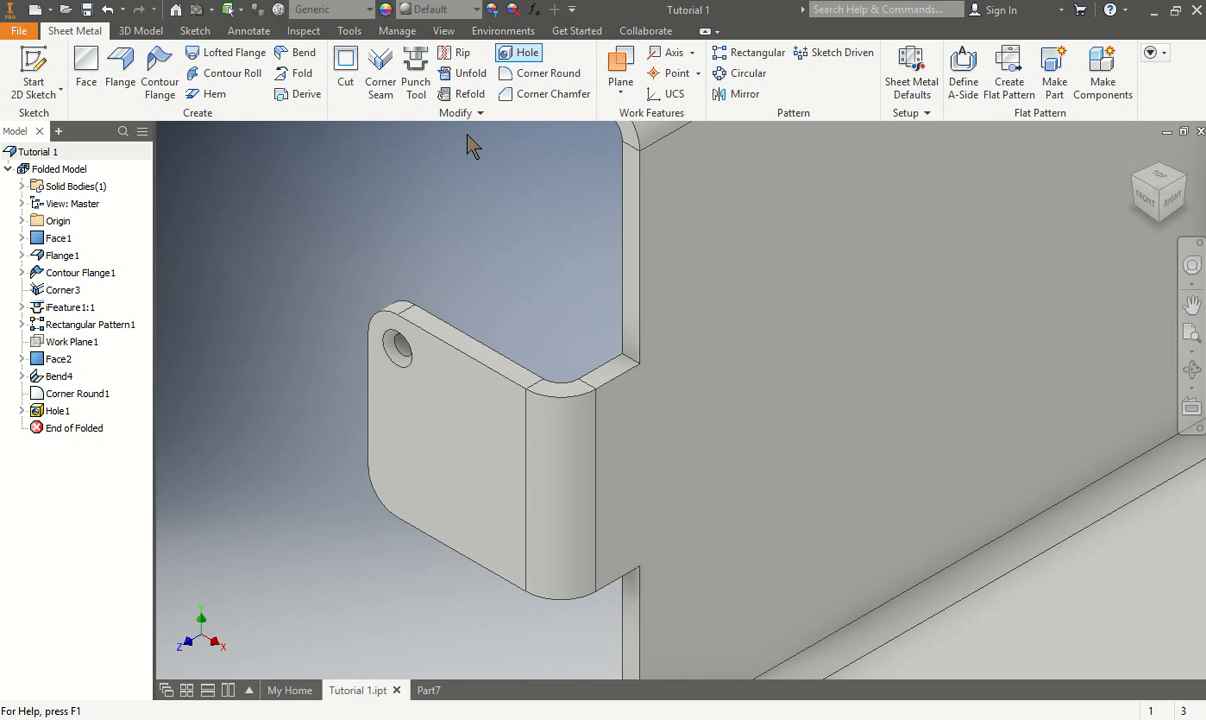
{"action": "left_click", "coordinate": [371, 491]}
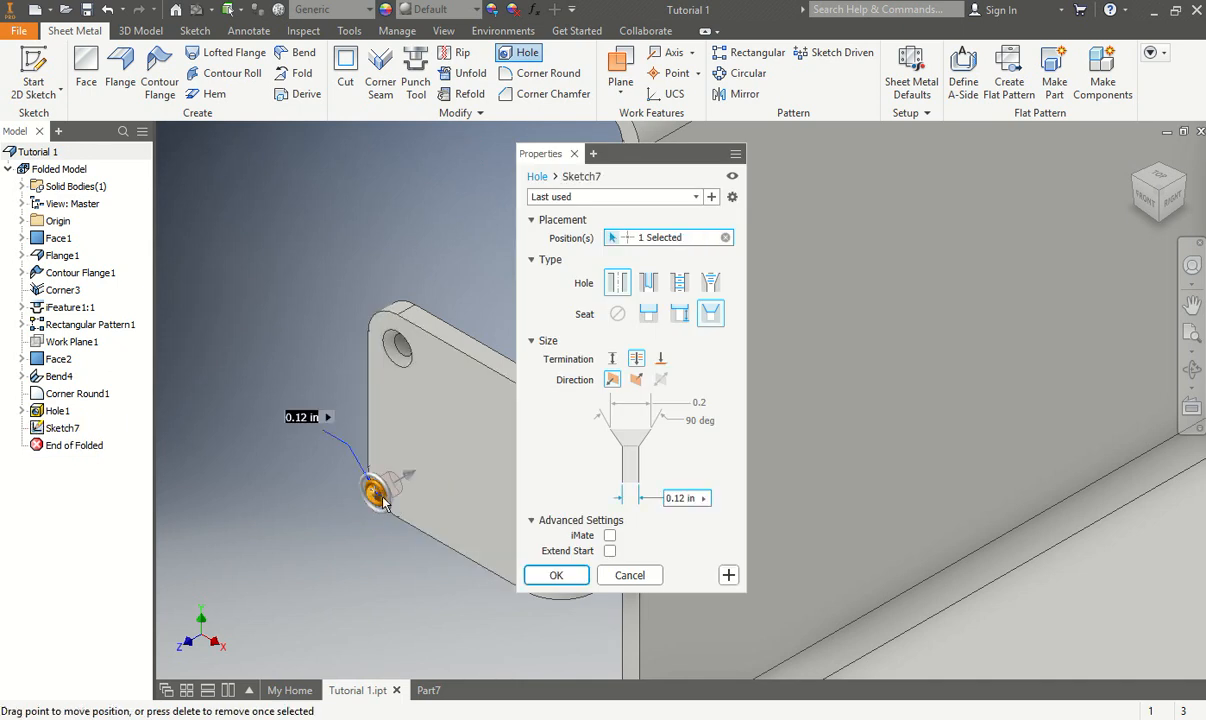
{"action": "scroll", "coordinate": [386, 510], "scroll_direction": "down", "scroll_amount": 5}
{"action": "left_click", "coordinate": [378, 482]}
{"action": "scroll", "coordinate": [393, 486], "scroll_direction": "up", "scroll_amount": 4}
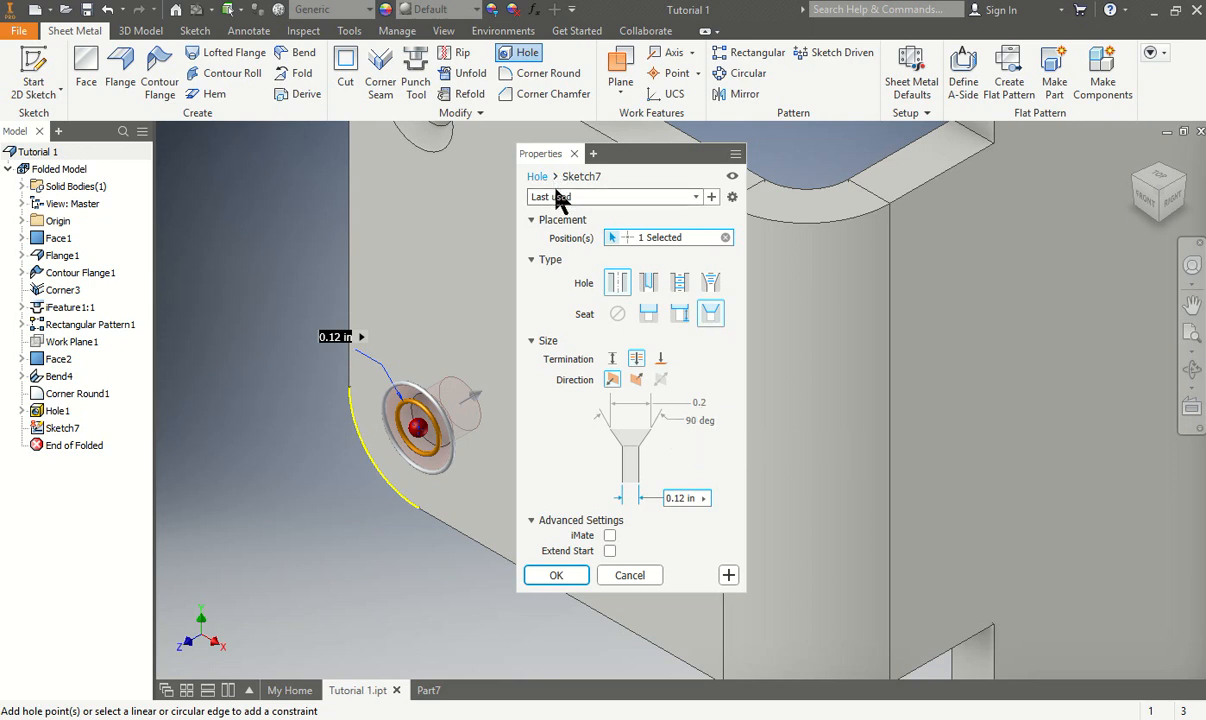
{"action": "left_click", "coordinate": [556, 575]}
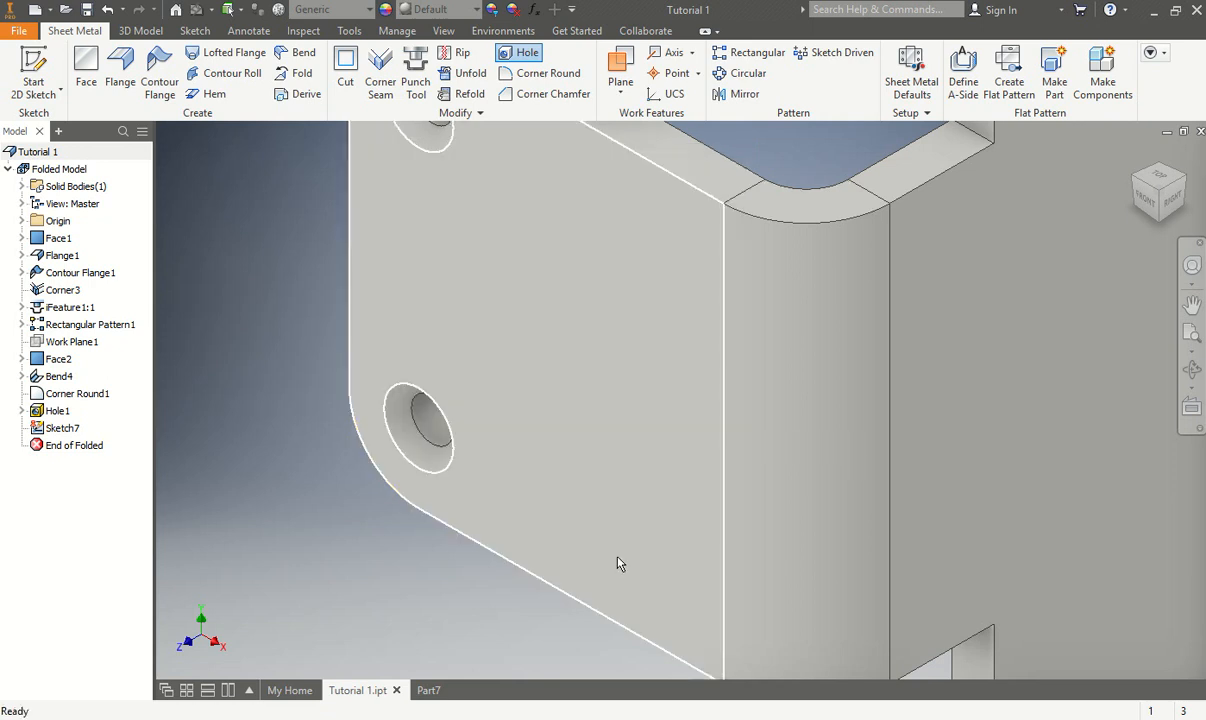
Examine the tab's two countersunk holes and the whole sheet metal part from several angles
{"action": "scroll", "coordinate": [512, 567], "scroll_direction": "up", "scroll_amount": 3}
{"action": "scroll", "coordinate": [520, 562], "scroll_direction": "down", "scroll_amount": 3}
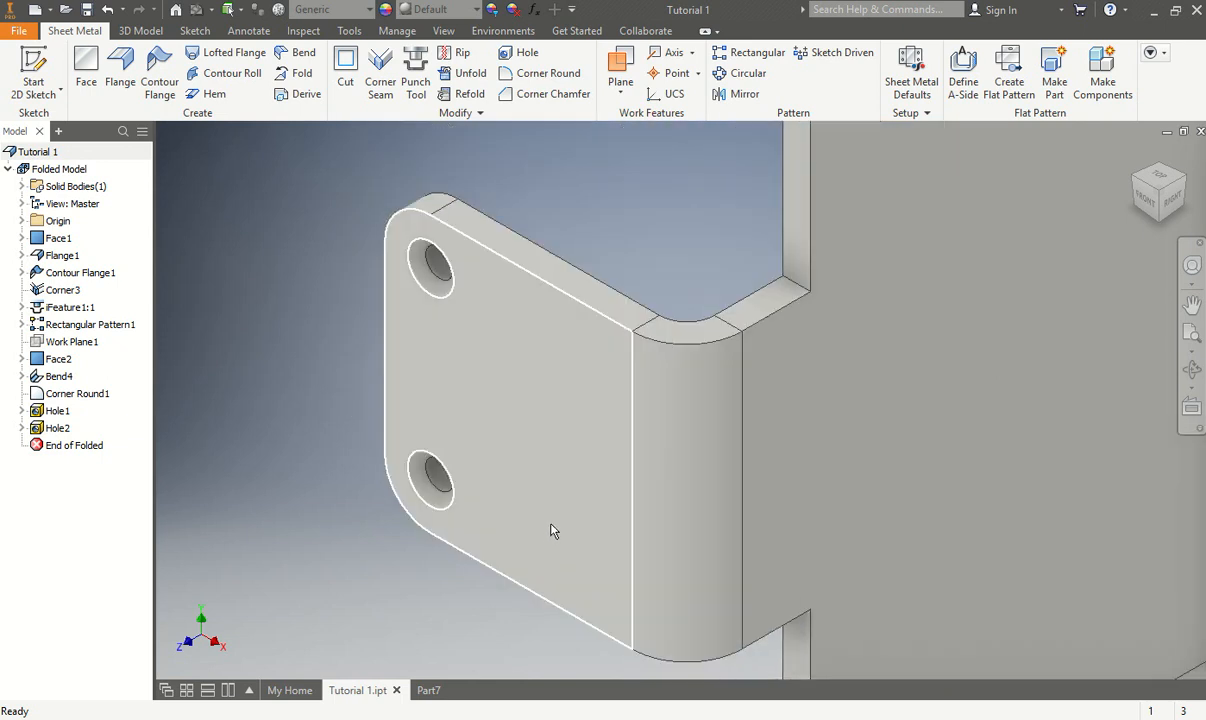
{"action": "mouse_move", "coordinate": [583, 562]}
{"action": "scroll", "coordinate": [492, 415], "scroll_direction": "up", "scroll_amount": 5}
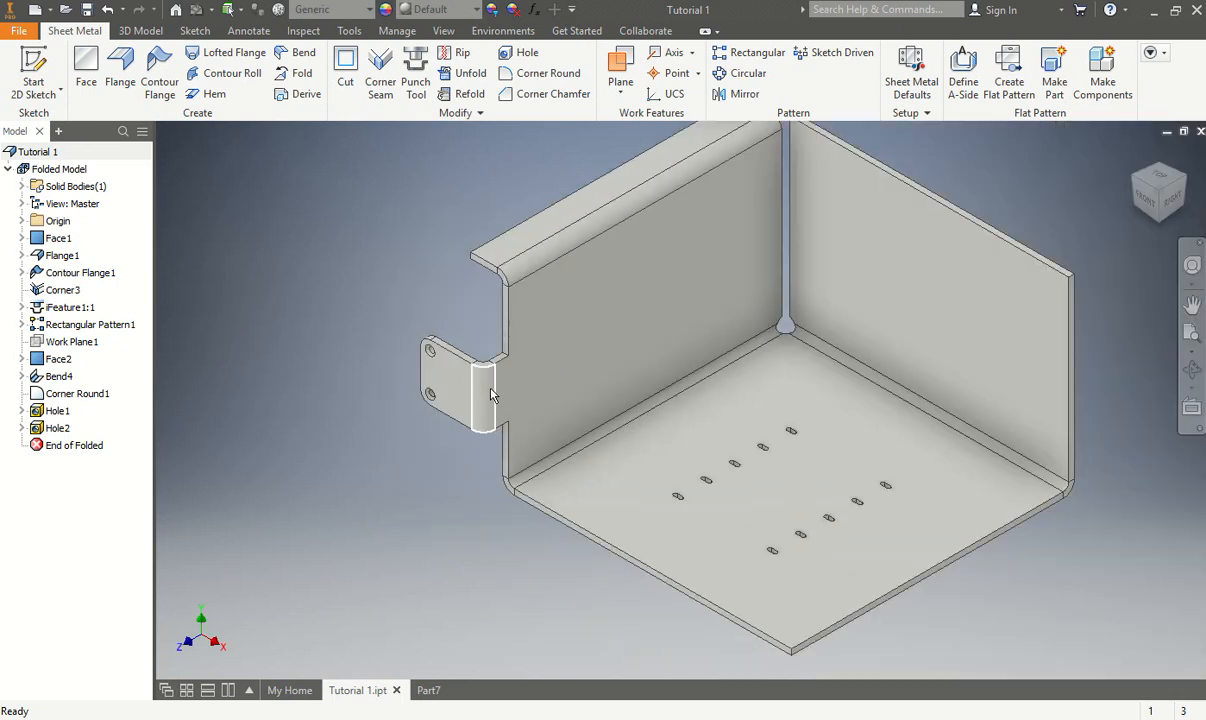
{"action": "mouse_move", "coordinate": [519, 424]}
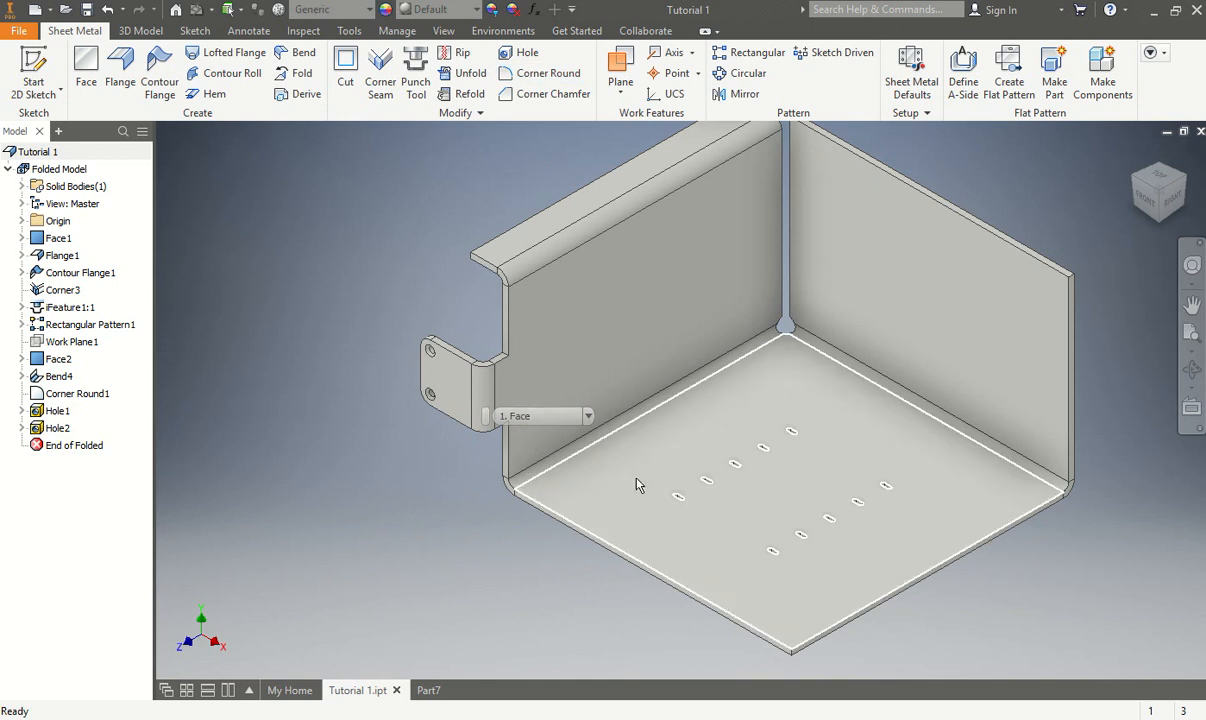
{"action": "middle_click_drag", "start_coordinate": [636, 495], "coordinate": [719, 479], "text": "shift"}
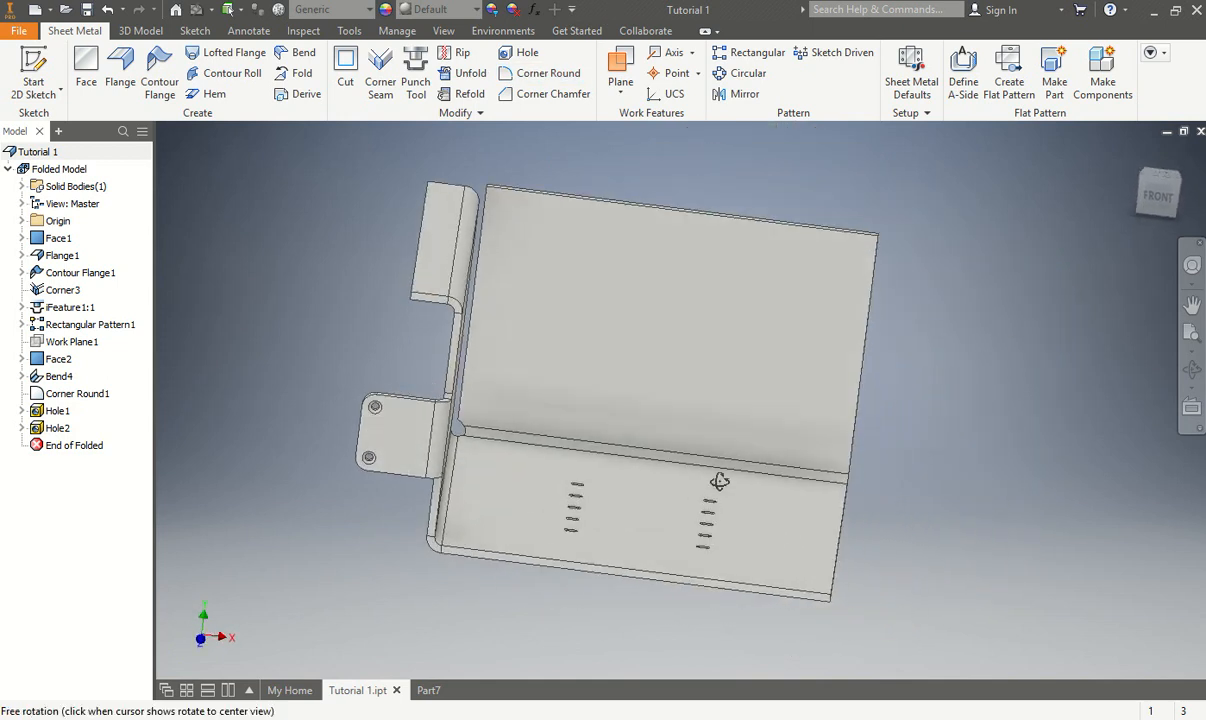
{"action": "scroll", "coordinate": [377, 409], "scroll_direction": "up", "scroll_amount": 3}
{"action": "scroll", "coordinate": [380, 493], "scroll_direction": "down", "scroll_amount": 1}
{"action": "scroll", "coordinate": [660, 590], "scroll_direction": "down", "scroll_amount": 5}
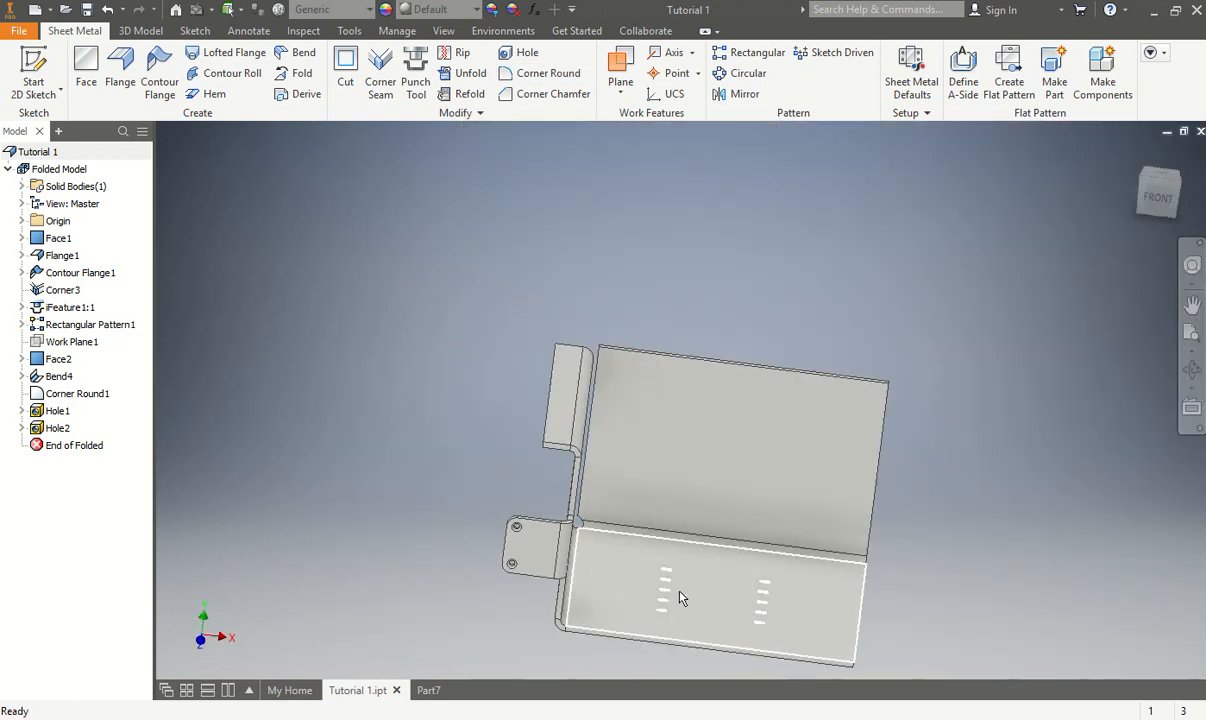
{"action": "middle_click_drag", "start_coordinate": [681, 595], "coordinate": [625, 616], "text": "shift"}
{"action": "scroll", "coordinate": [704, 583], "scroll_direction": "up", "scroll_amount": 5}
{"action": "scroll", "coordinate": [704, 583], "scroll_direction": "down", "scroll_amount": 5}
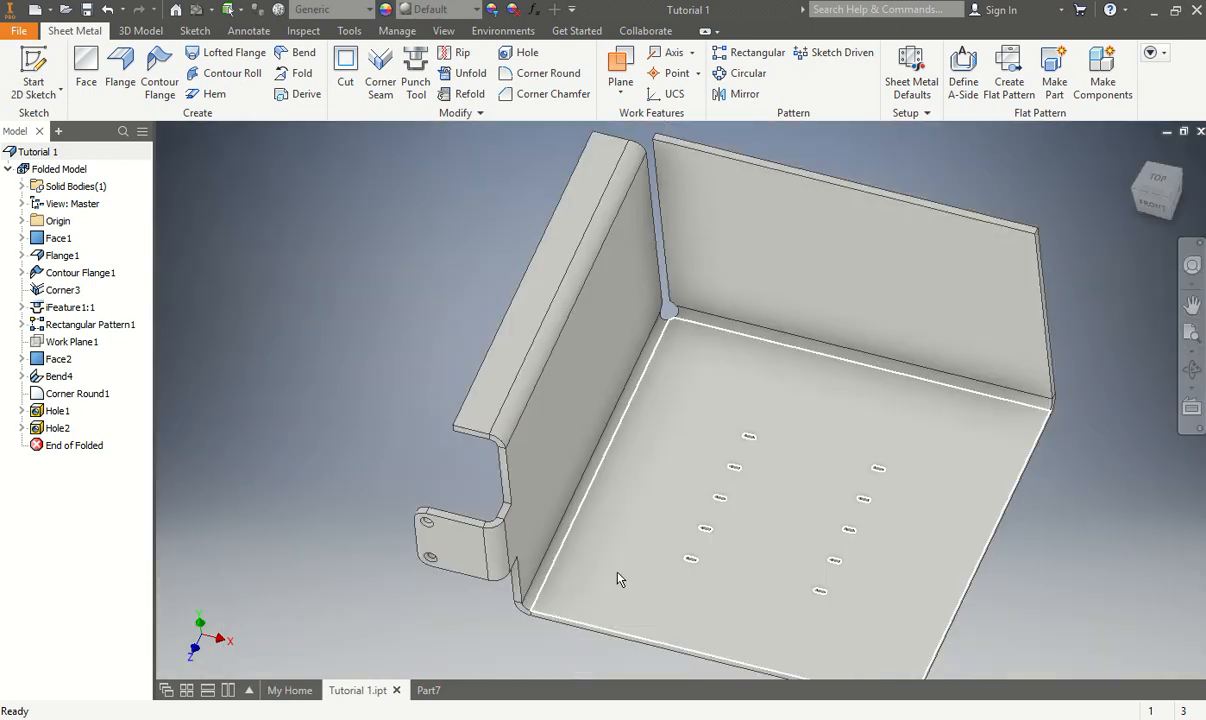
{"action": "middle_click_drag", "start_coordinate": [1127, 158], "coordinate": [987, 200], "text": "shift"}
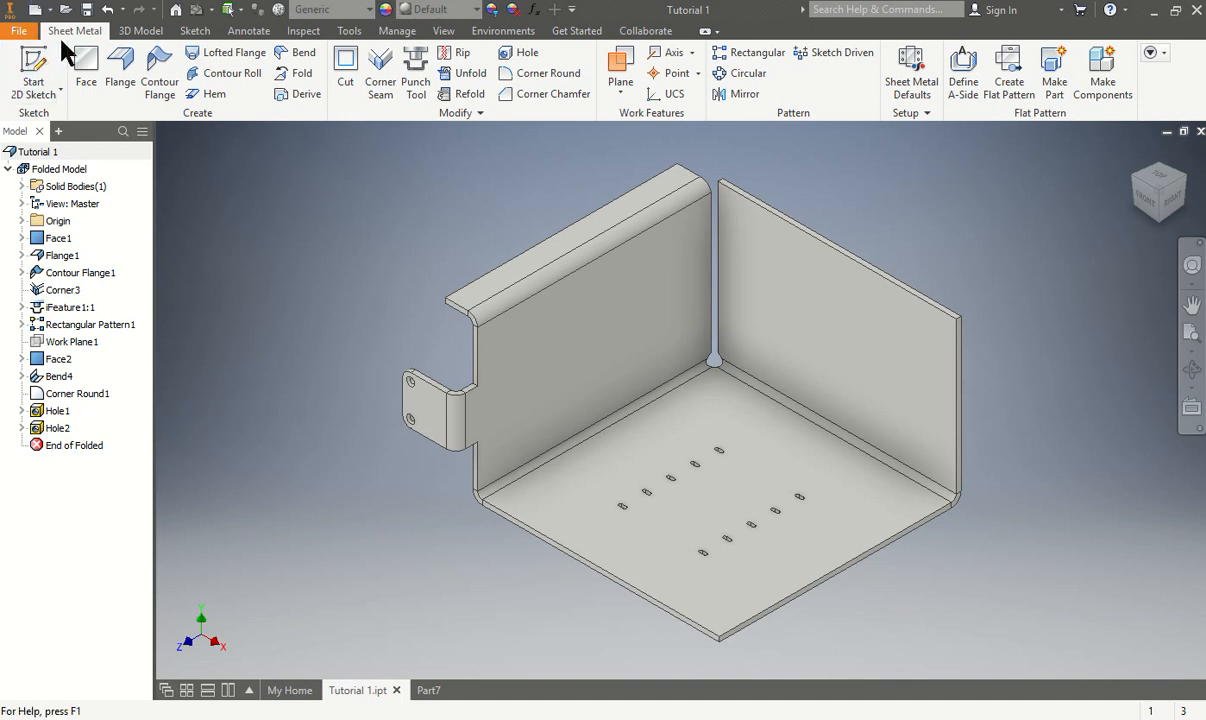
{"action": "left_click", "coordinate": [207, 98]}
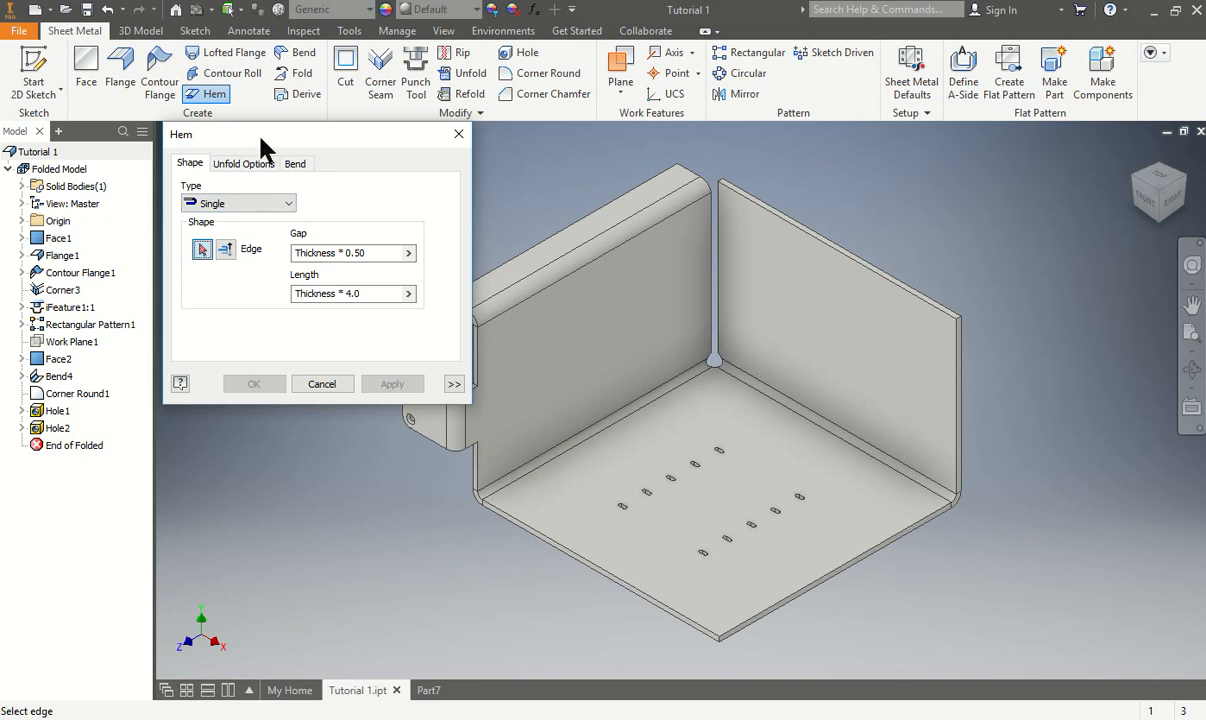
{"action": "scroll", "coordinate": [616, 466], "scroll_direction": "down", "scroll_amount": 3}
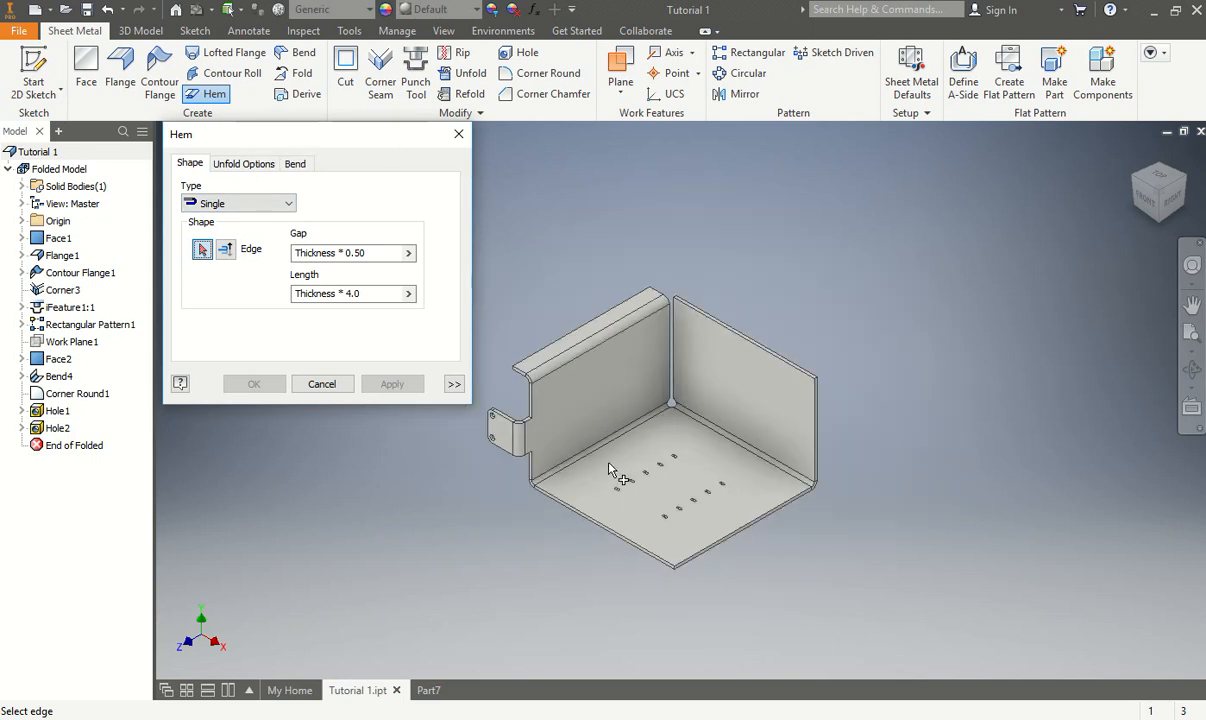
{"action": "middle_click_drag", "start_coordinate": [616, 466], "coordinate": [760, 447], "text": "shift"}
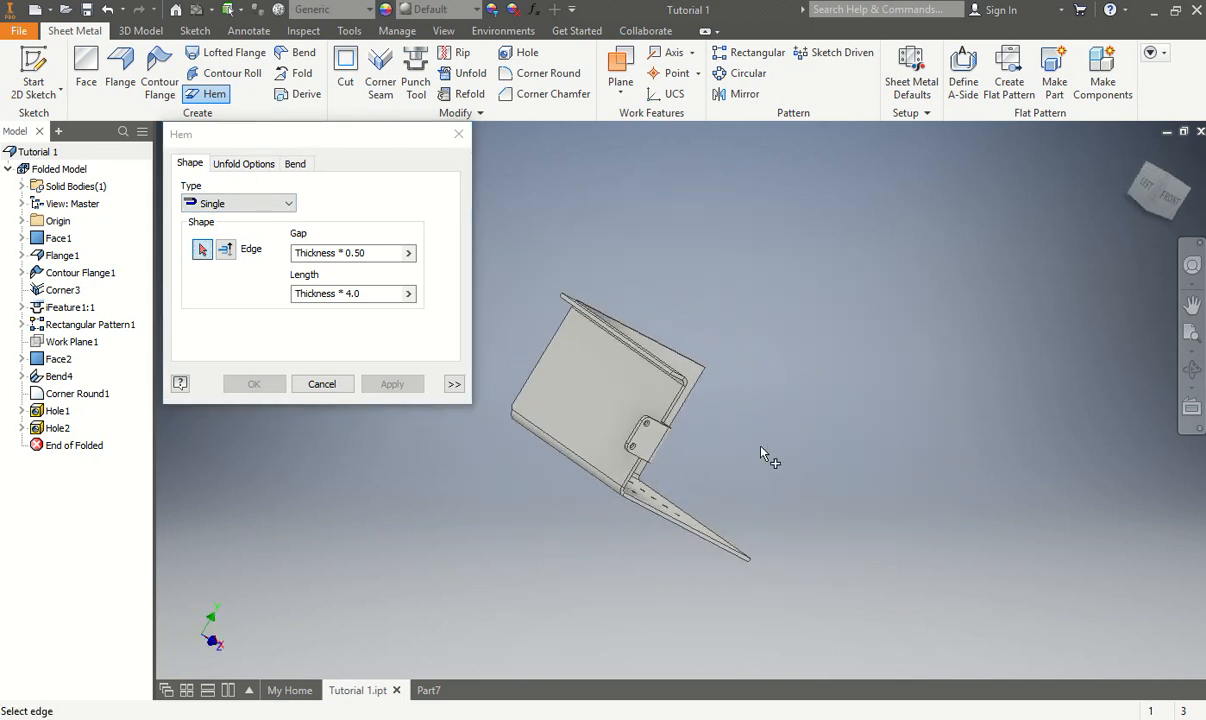
{"action": "scroll", "coordinate": [665, 352], "scroll_direction": "up", "scroll_amount": 5}
{"action": "middle_click_drag", "start_coordinate": [651, 437], "coordinate": [635, 460], "text": "shift"}
{"action": "scroll", "coordinate": [602, 563], "scroll_direction": "up", "scroll_amount": 5}
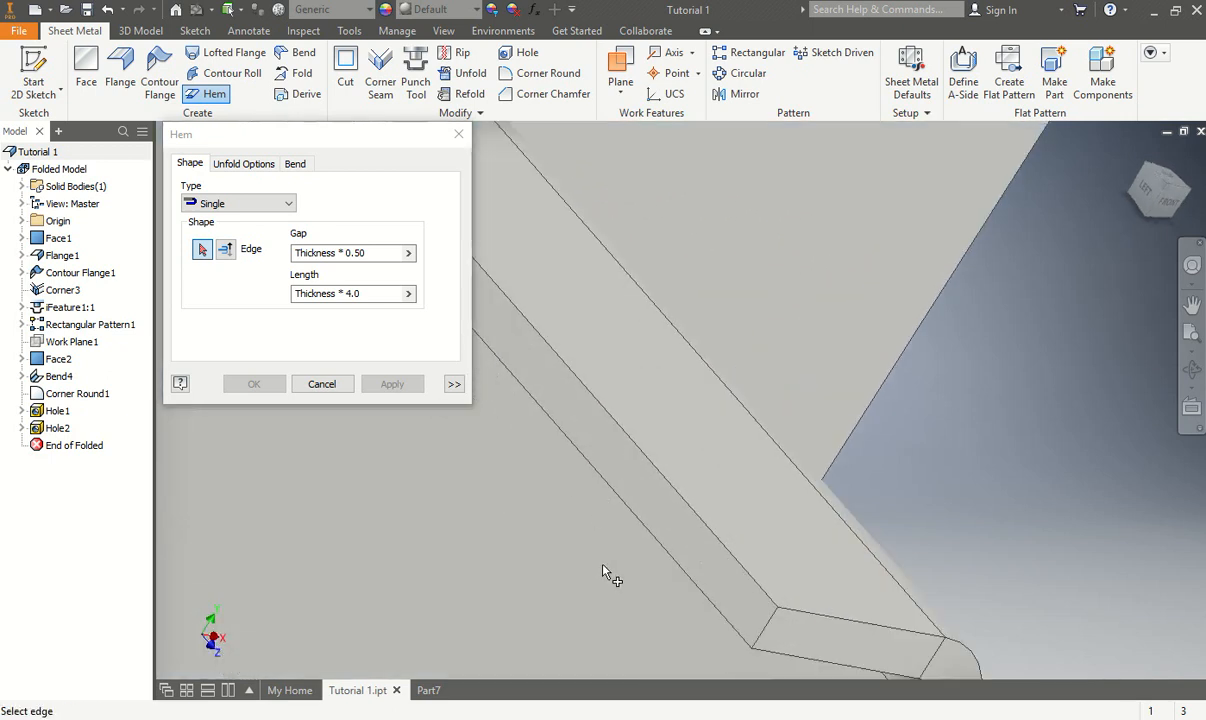
{"action": "left_click", "coordinate": [703, 529]}
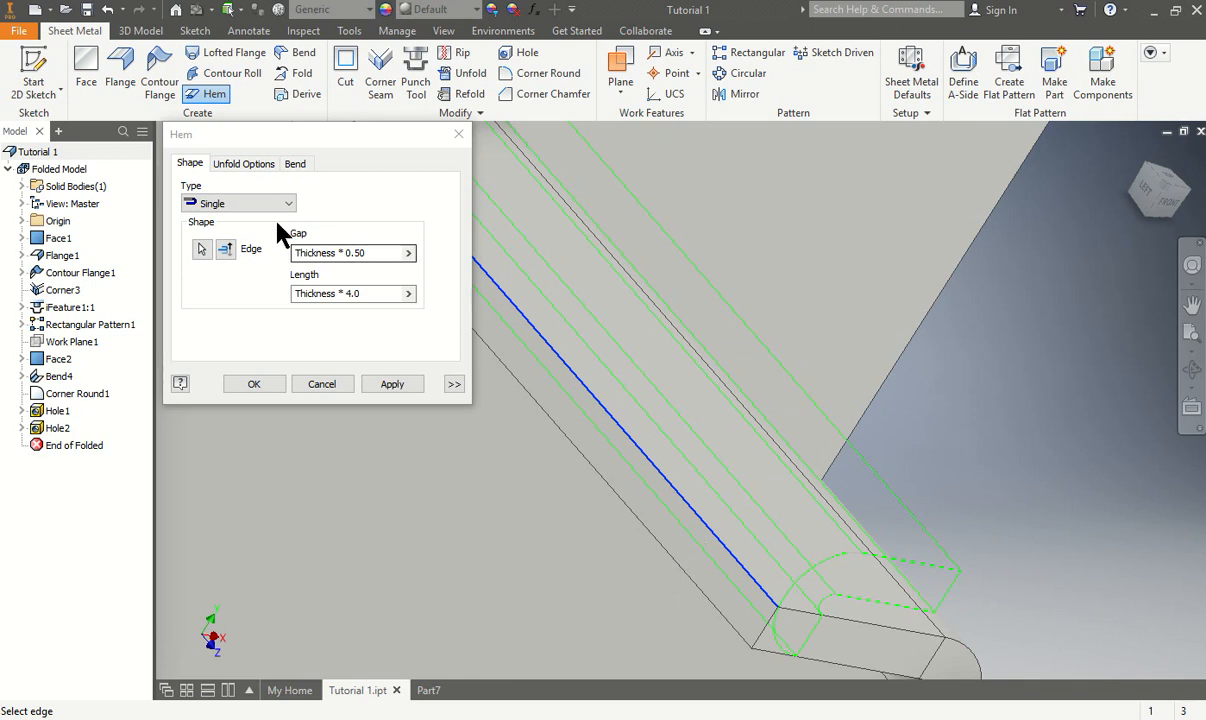
{"action": "scroll", "coordinate": [912, 482], "scroll_direction": "up", "scroll_amount": 2}
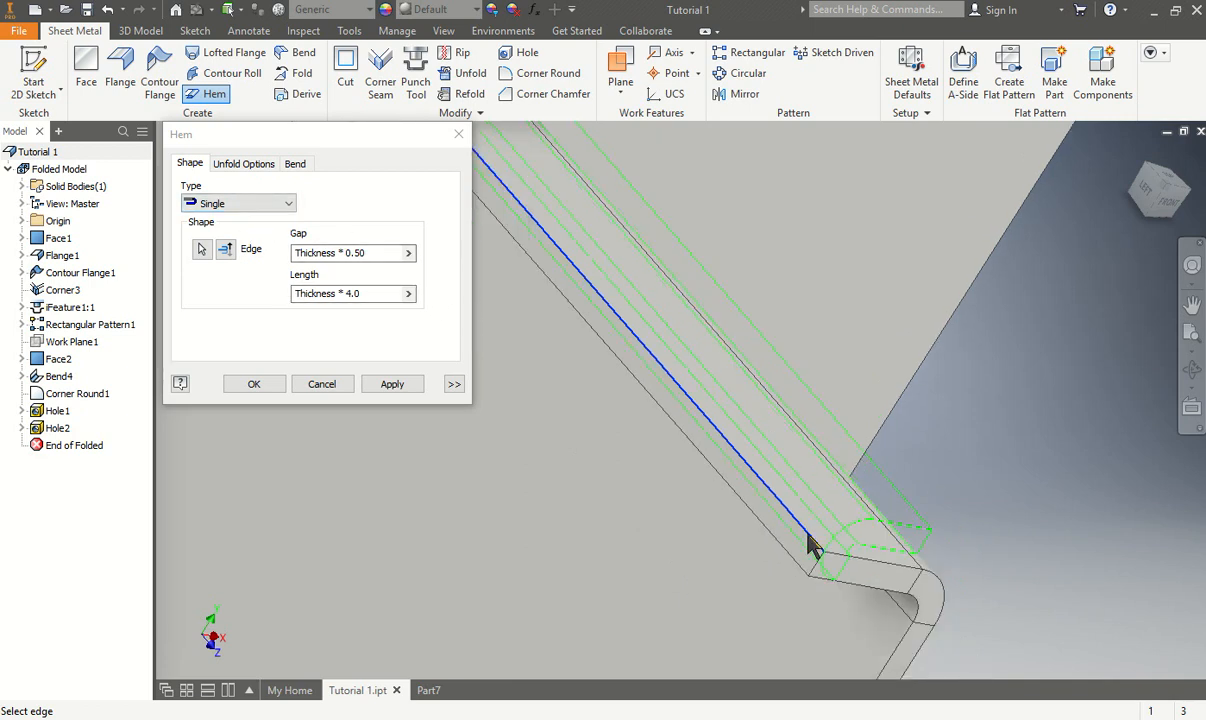
{"action": "key", "text": "Escape"}
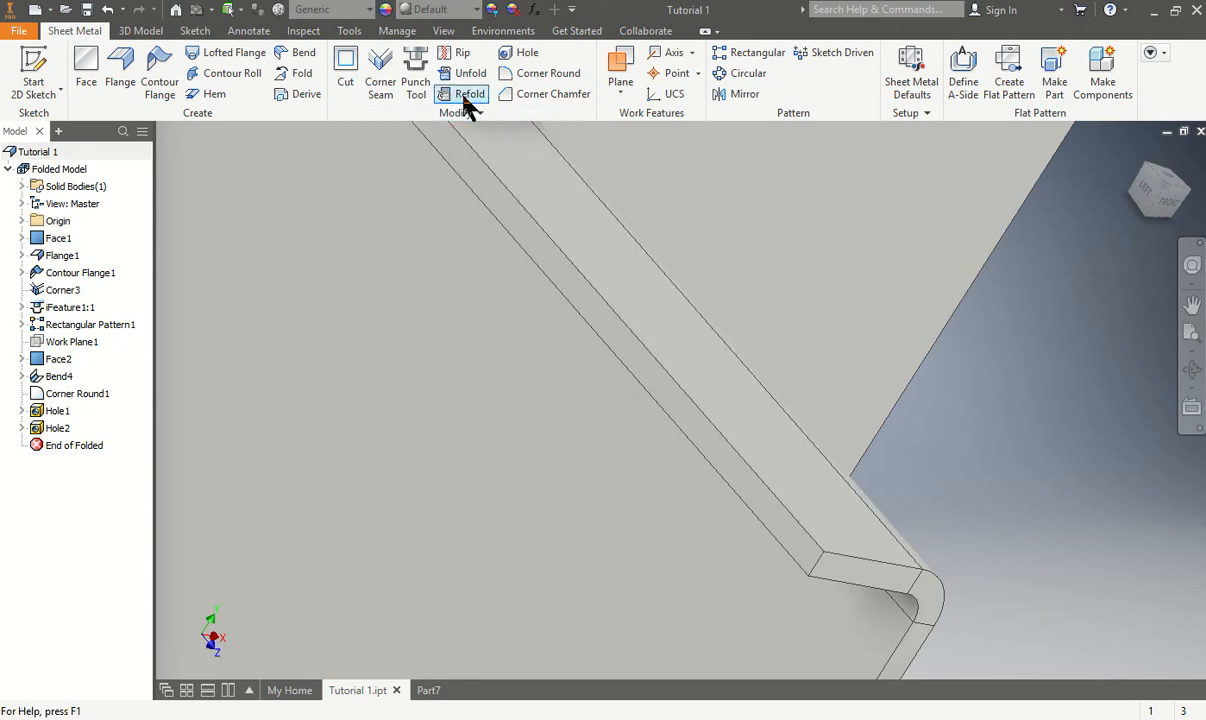
Add a single hem along the inner edge of the contour flange's lip, with gap Thickness * 0.50 and length Thickness * 4.0
{"action": "left_click", "coordinate": [205, 96]}
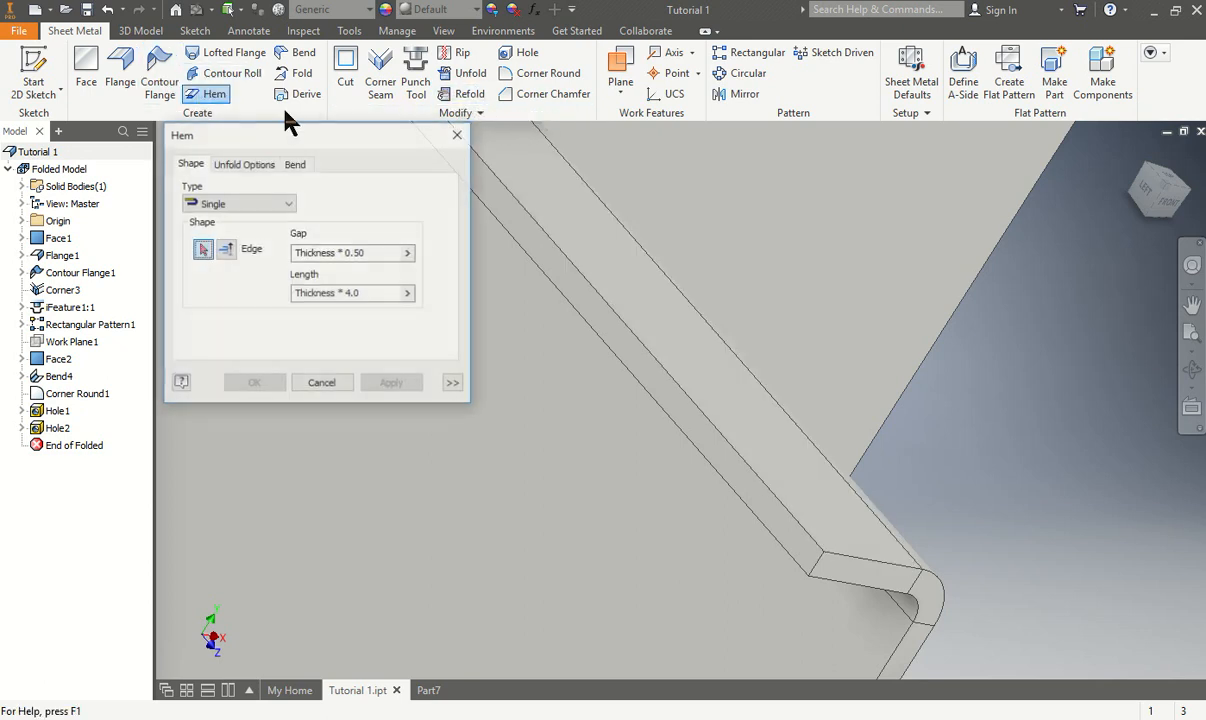
{"action": "left_click", "coordinate": [789, 560]}
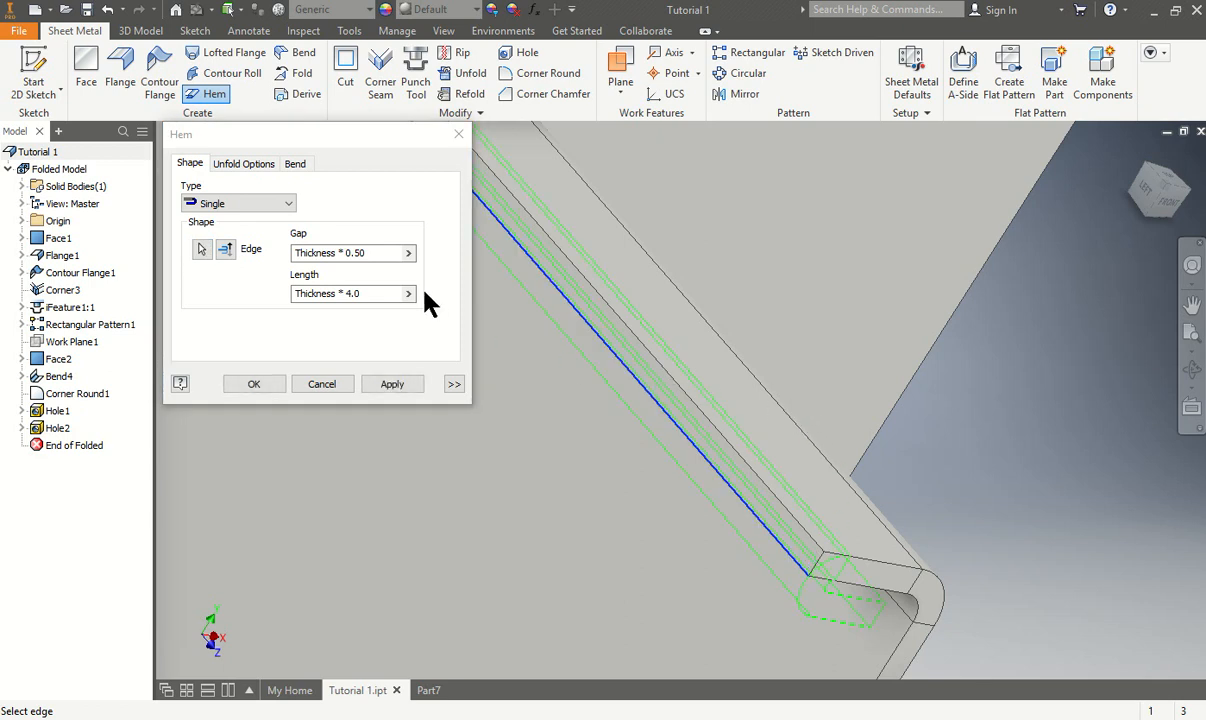
{"action": "left_click", "coordinate": [262, 384]}
{"action": "scroll", "coordinate": [630, 435], "scroll_direction": "up", "scroll_amount": 5}
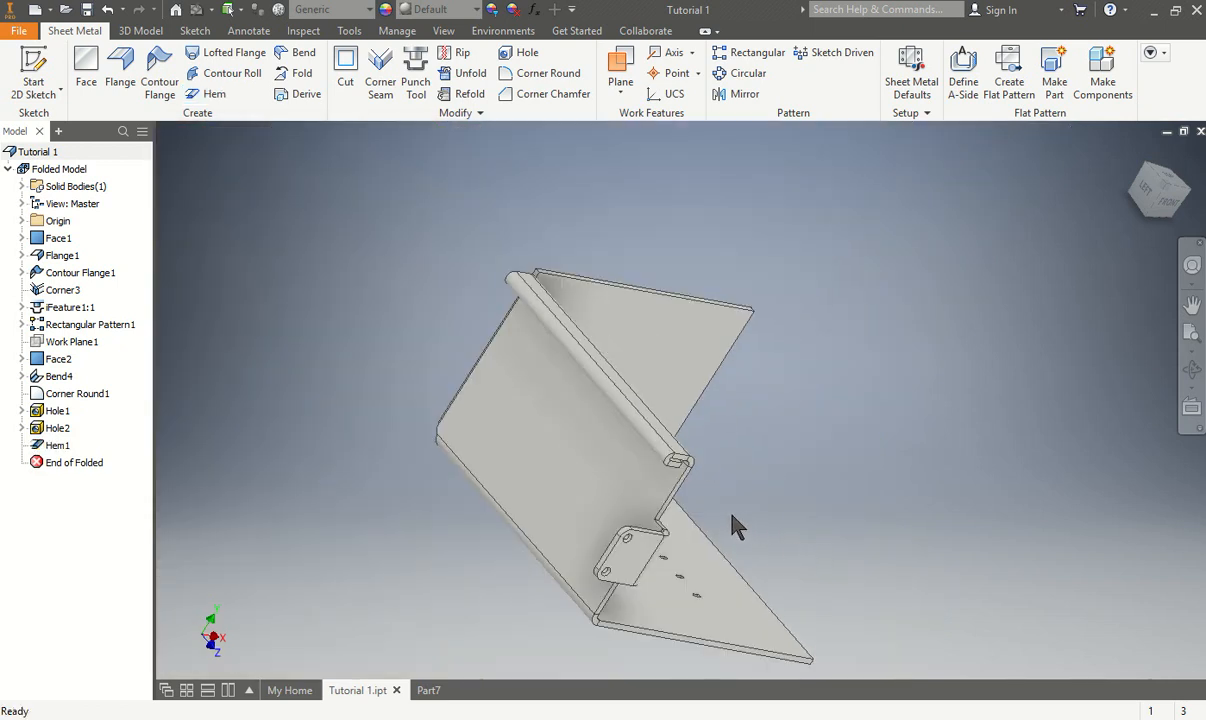
{"action": "middle_click_drag", "start_coordinate": [733, 497], "coordinate": [669, 456], "text": "shift"}
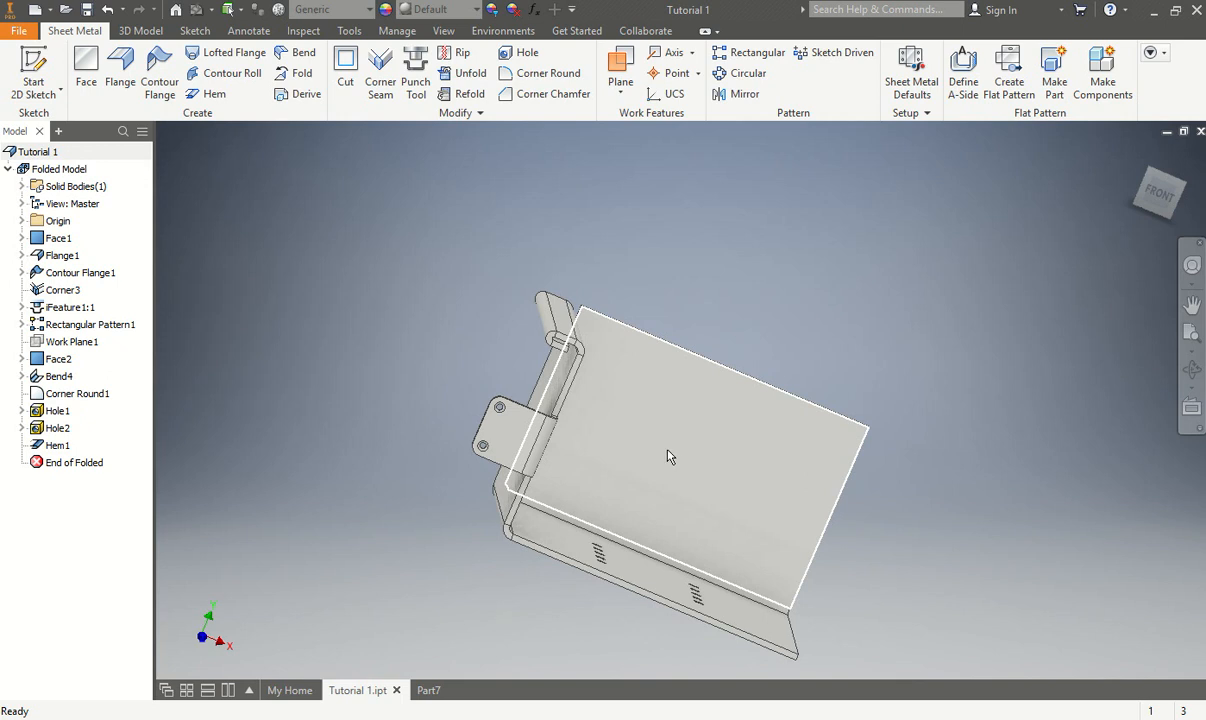
{"action": "mouse_move", "coordinate": [697, 487]}
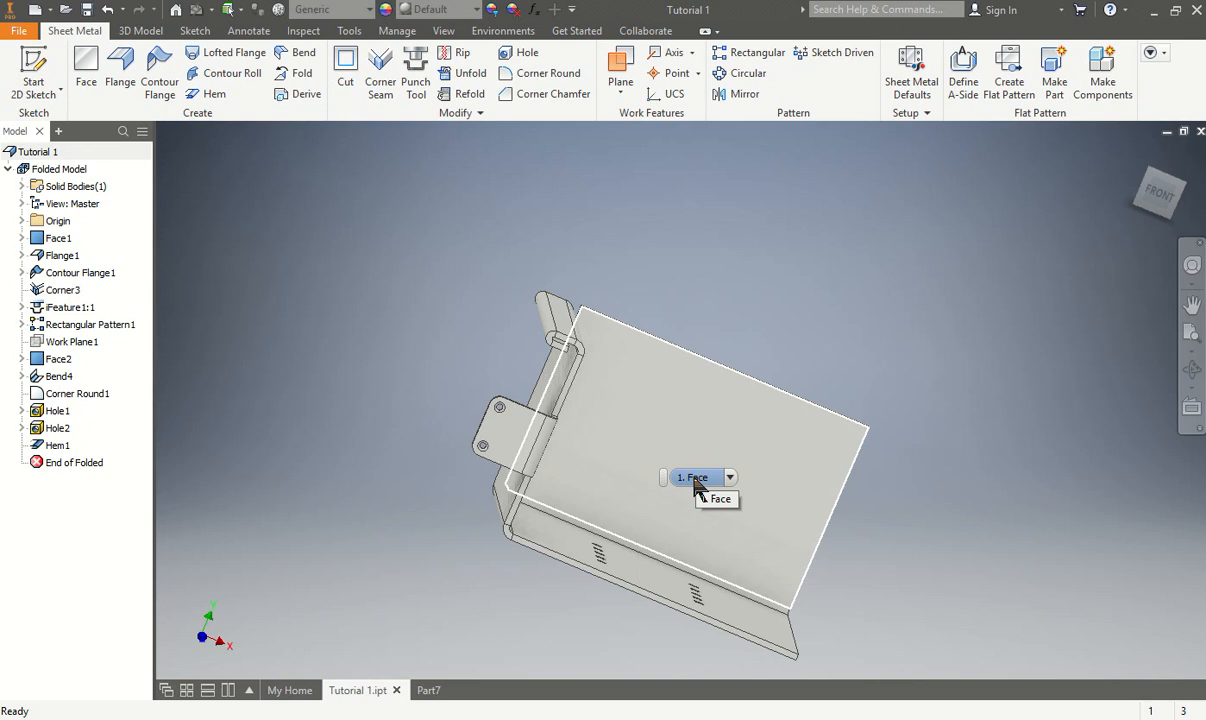
{"action": "scroll", "coordinate": [587, 337], "scroll_direction": "down", "scroll_amount": 3}
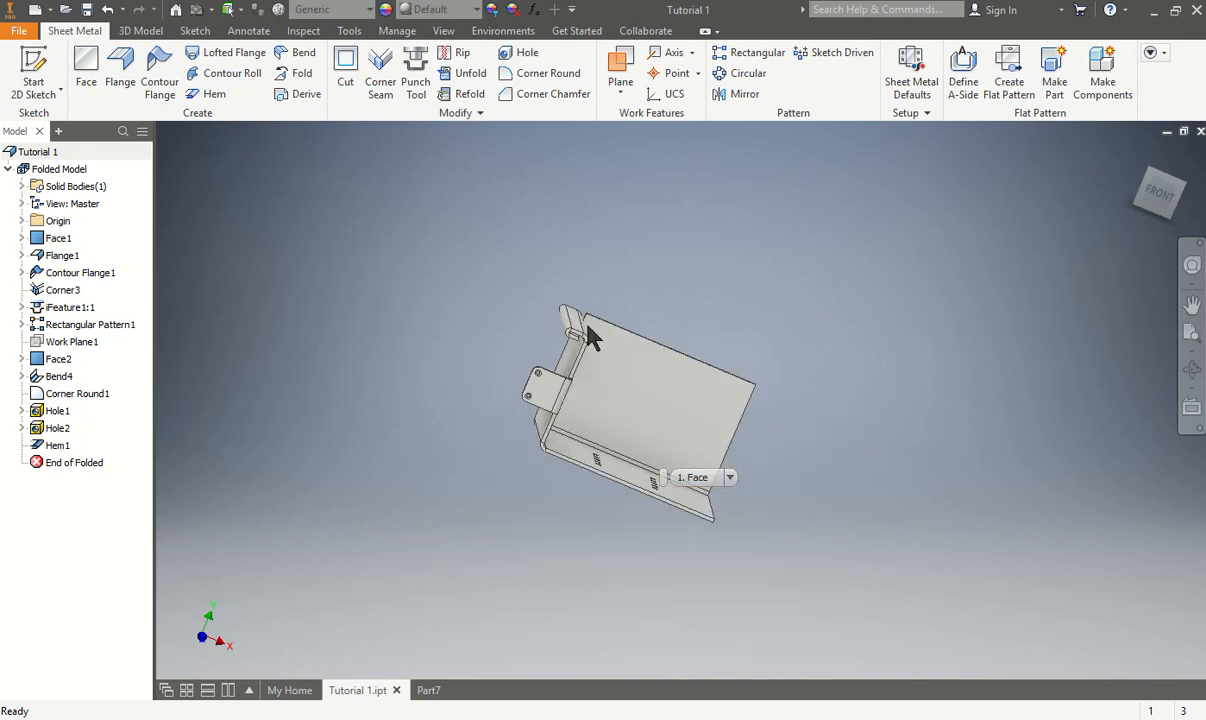
{"action": "middle_click_drag", "start_coordinate": [603, 409], "coordinate": [722, 466], "text": "shift"}
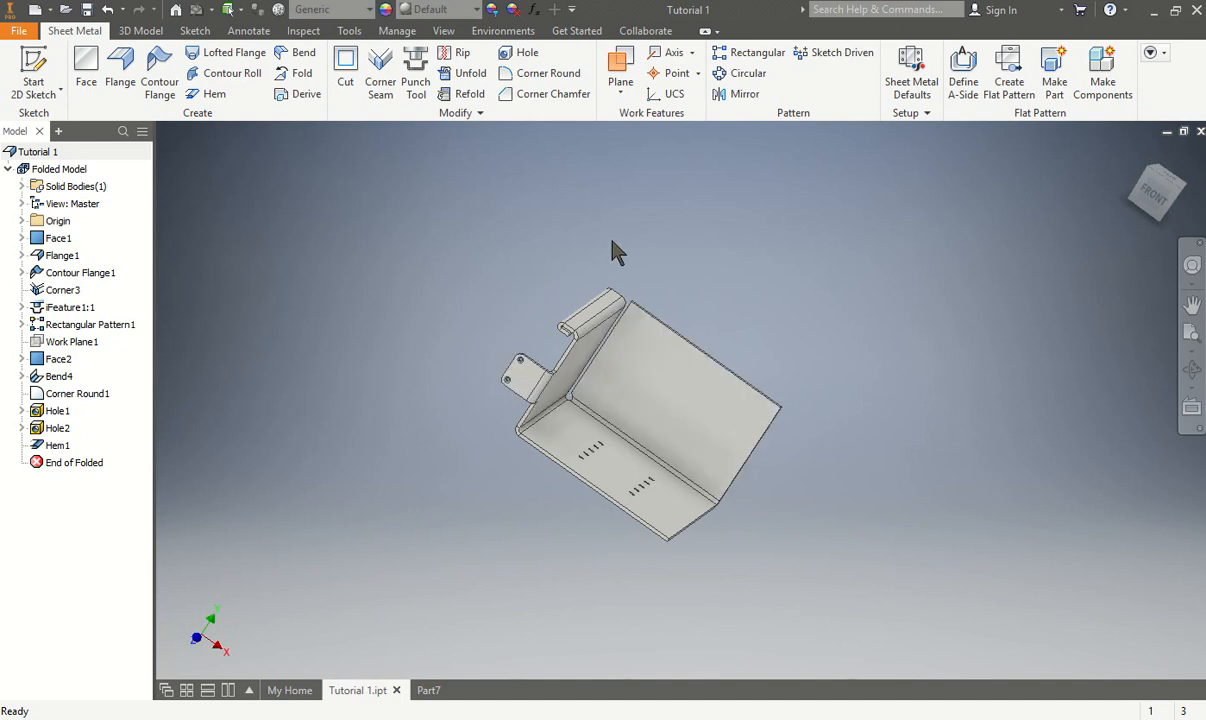
Choose Contour Flange1, Face2, Bend4, Corner Round1, Hole1, Hole2 and Hem1 as the features for a mirror
{"action": "left_click", "coordinate": [743, 97]}
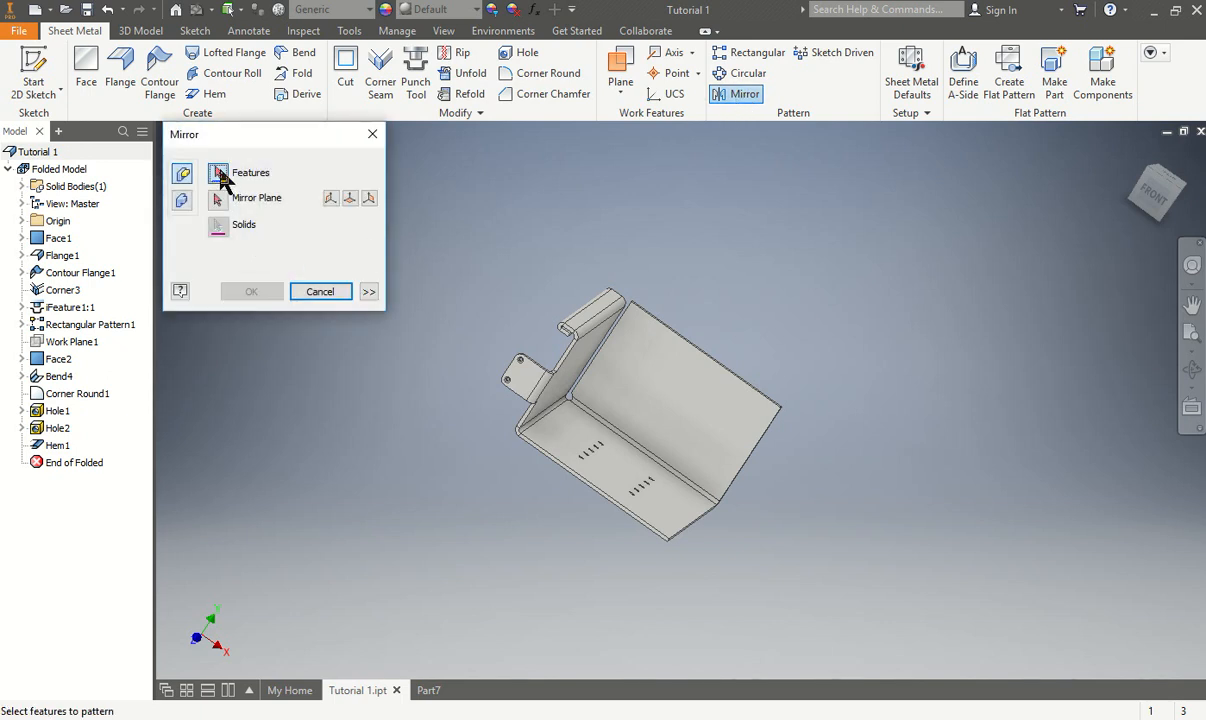
{"action": "left_click", "coordinate": [369, 291]}
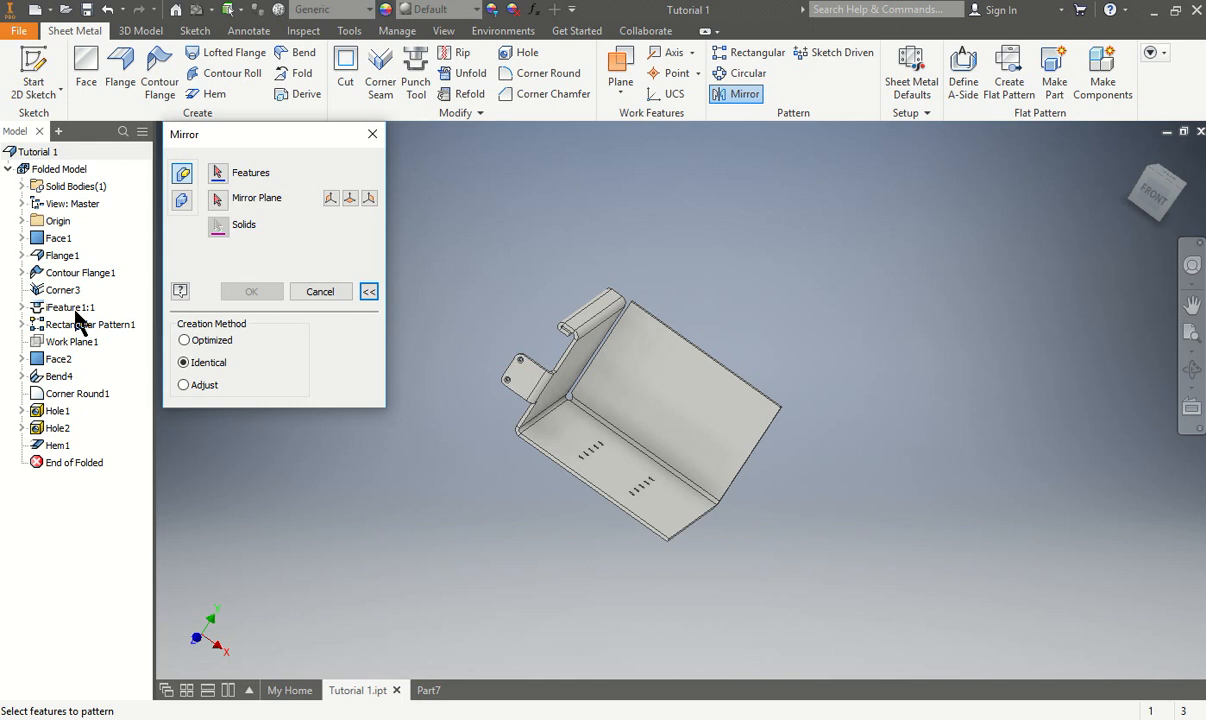
{"action": "left_click", "coordinate": [81, 273]}
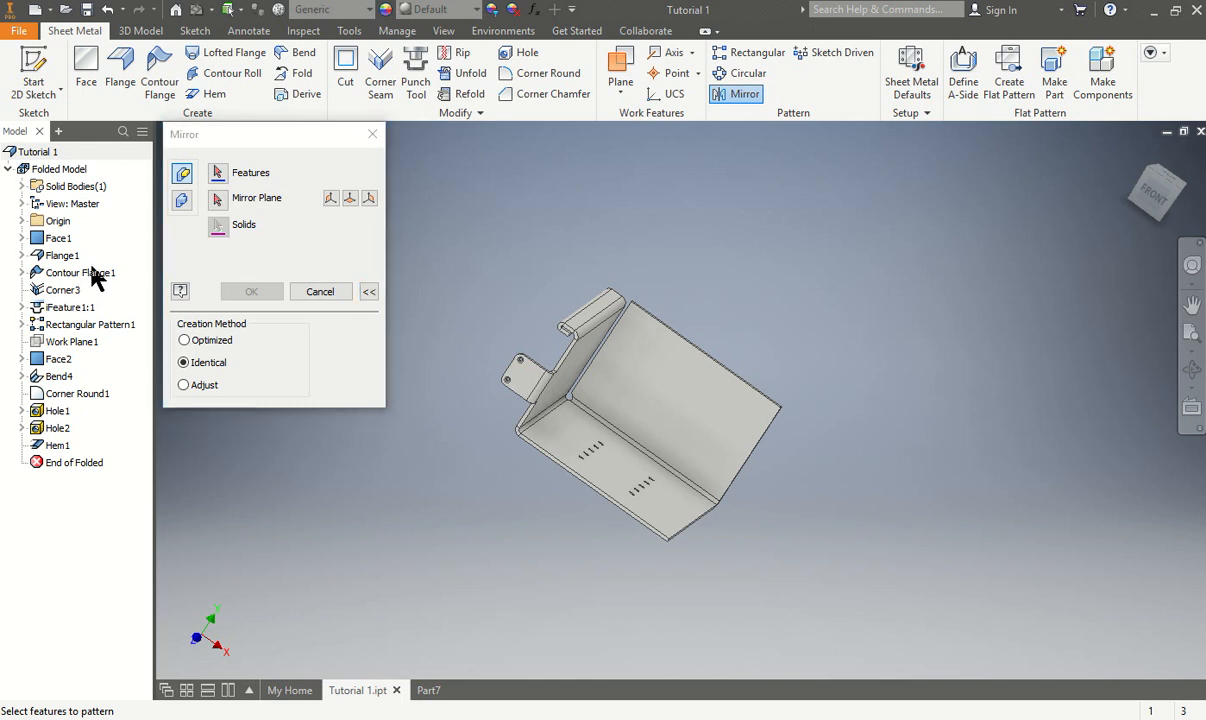
{"action": "left_click", "coordinate": [219, 174]}
{"action": "left_click", "coordinate": [75, 274]}
{"action": "left_click", "coordinate": [76, 275]}
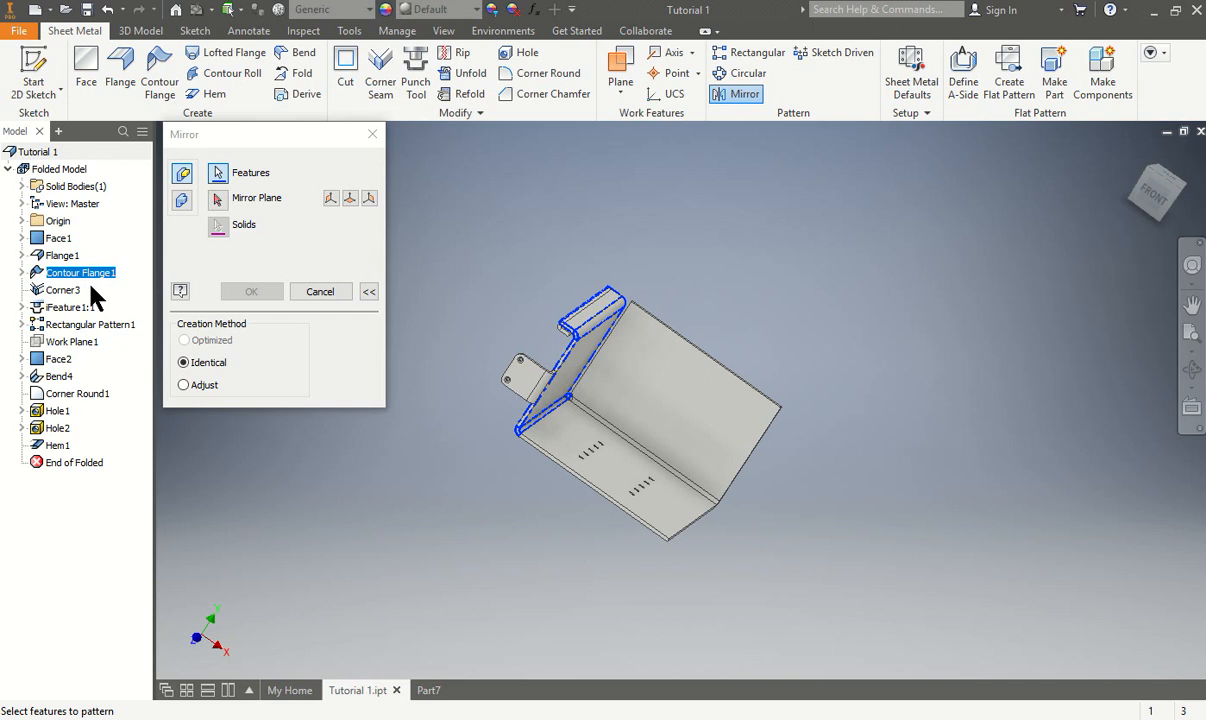
{"action": "left_click", "coordinate": [60, 362]}
{"action": "left_click", "coordinate": [62, 377]}
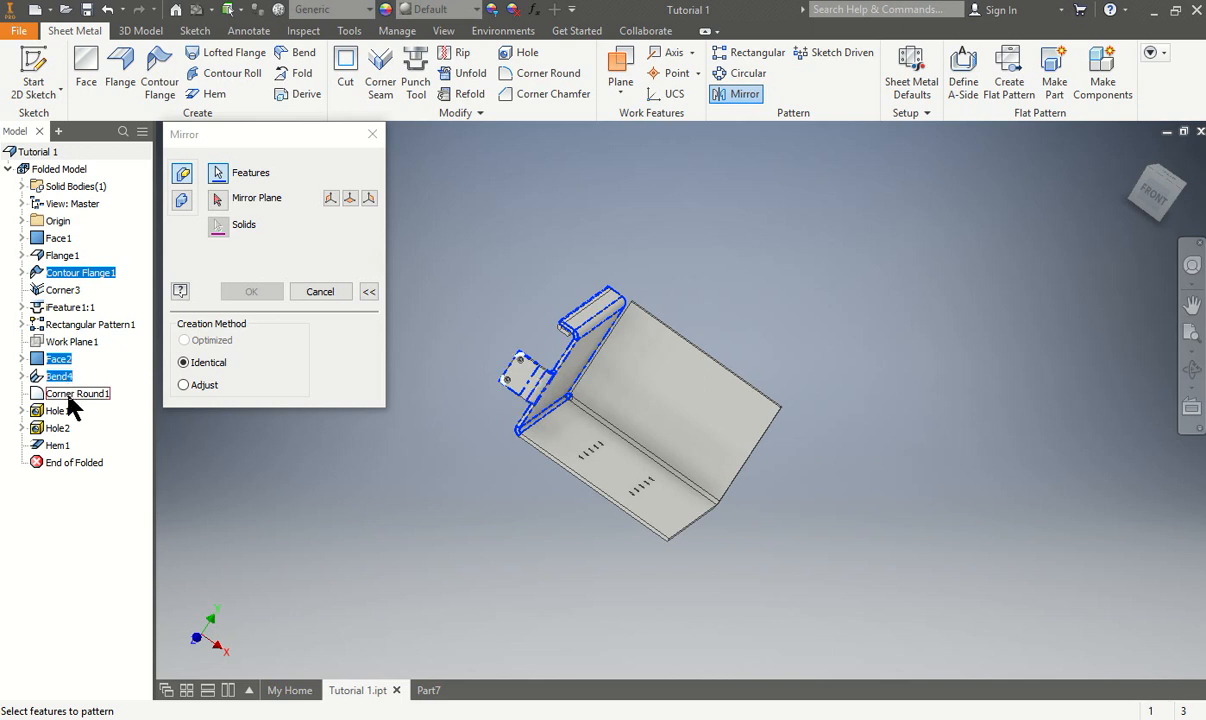
{"action": "left_click", "coordinate": [68, 396]}
{"action": "left_click", "coordinate": [65, 411]}
{"action": "left_click", "coordinate": [66, 428]}
{"action": "left_click", "coordinate": [64, 446]}
Mirror the selected features about the origin YZ plane to form the opposite side wall
{"action": "middle_click_drag", "start_coordinate": [371, 493], "coordinate": [270, 488], "text": "shift"}
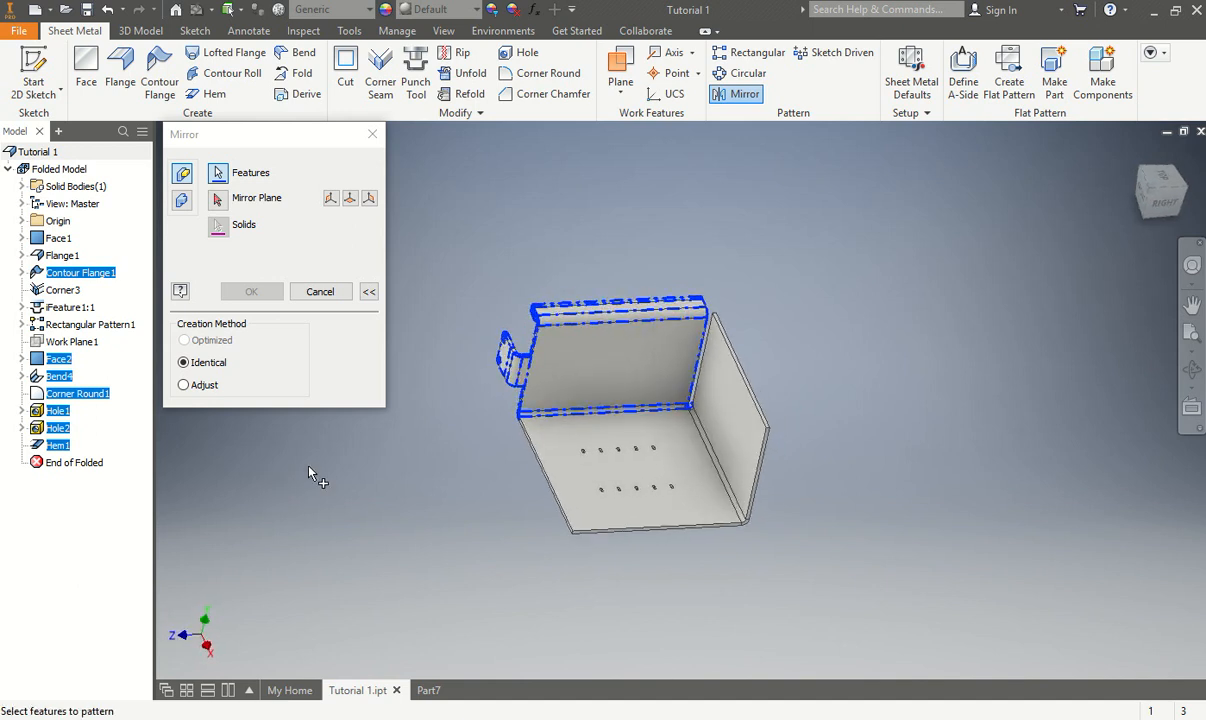
{"action": "left_click", "coordinate": [218, 199]}
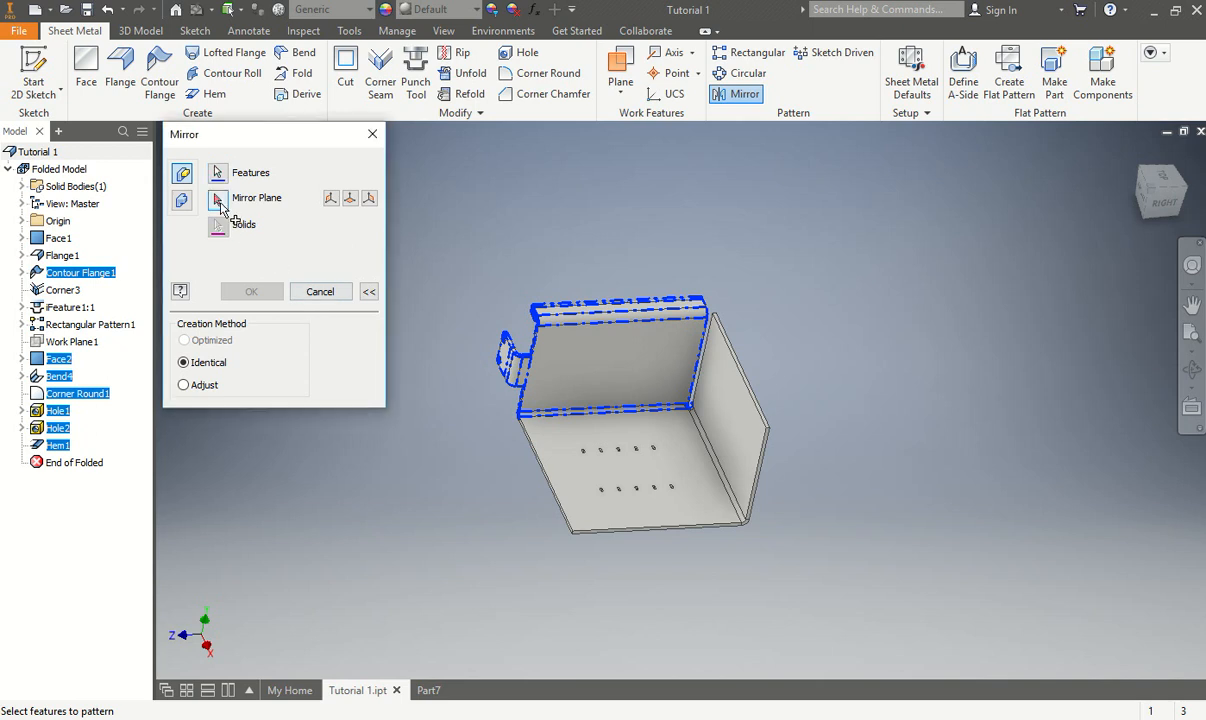
{"action": "left_click", "coordinate": [22, 187]}
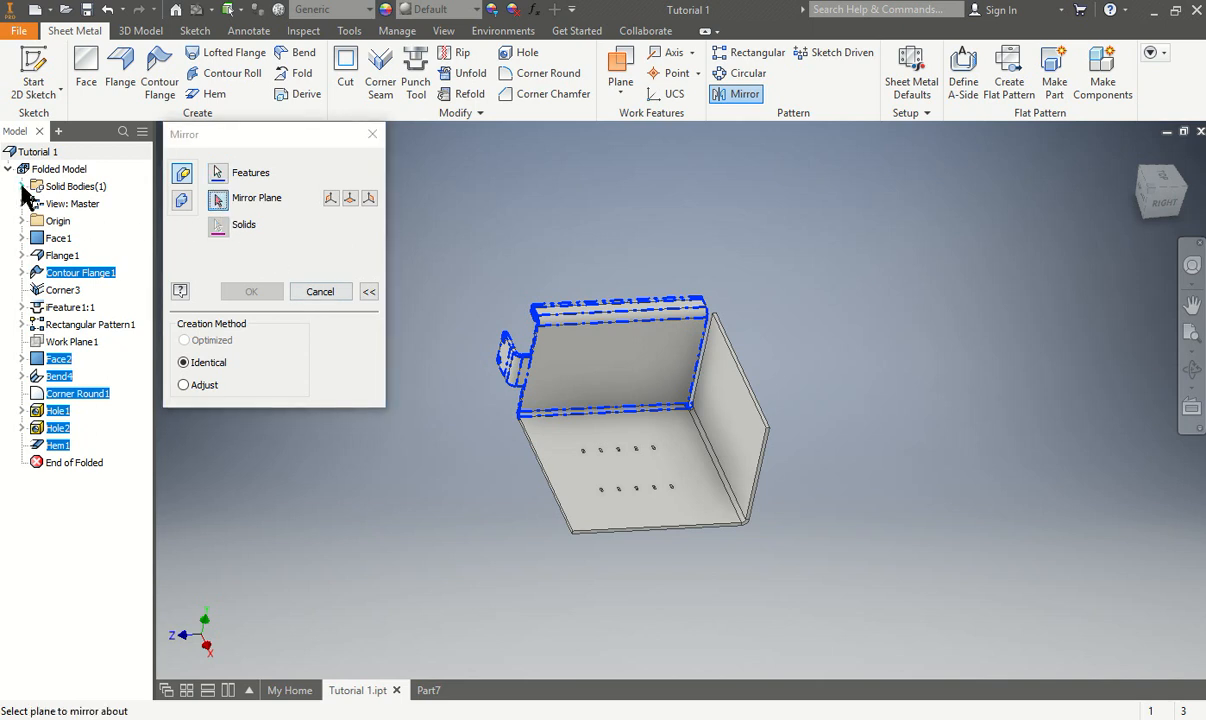
{"action": "left_click", "coordinate": [23, 187]}
{"action": "left_click", "coordinate": [22, 221]}
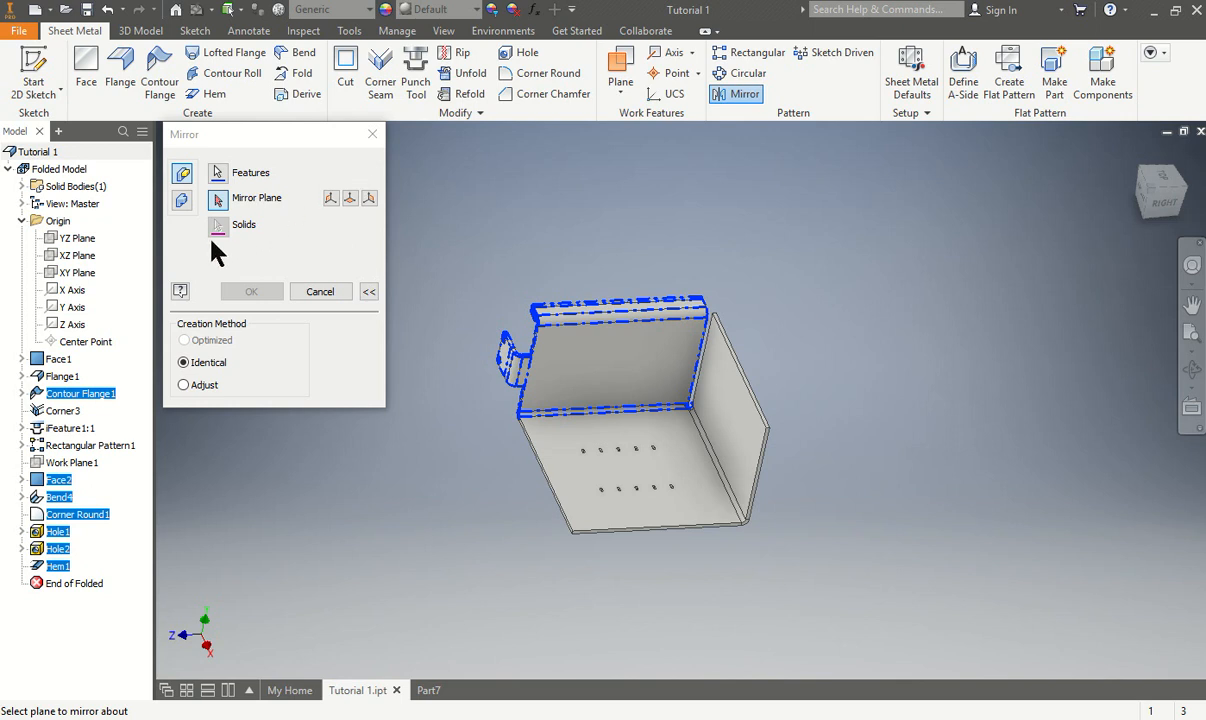
{"action": "left_click", "coordinate": [219, 195]}
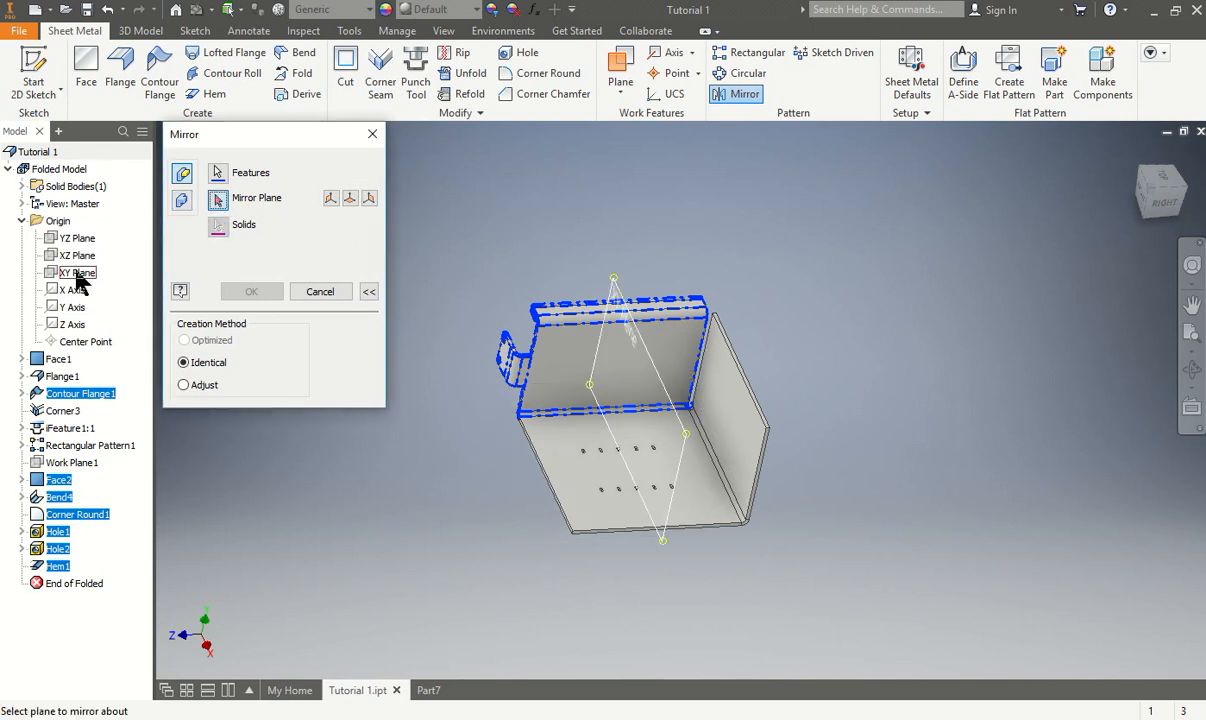
{"action": "left_click", "coordinate": [80, 239]}
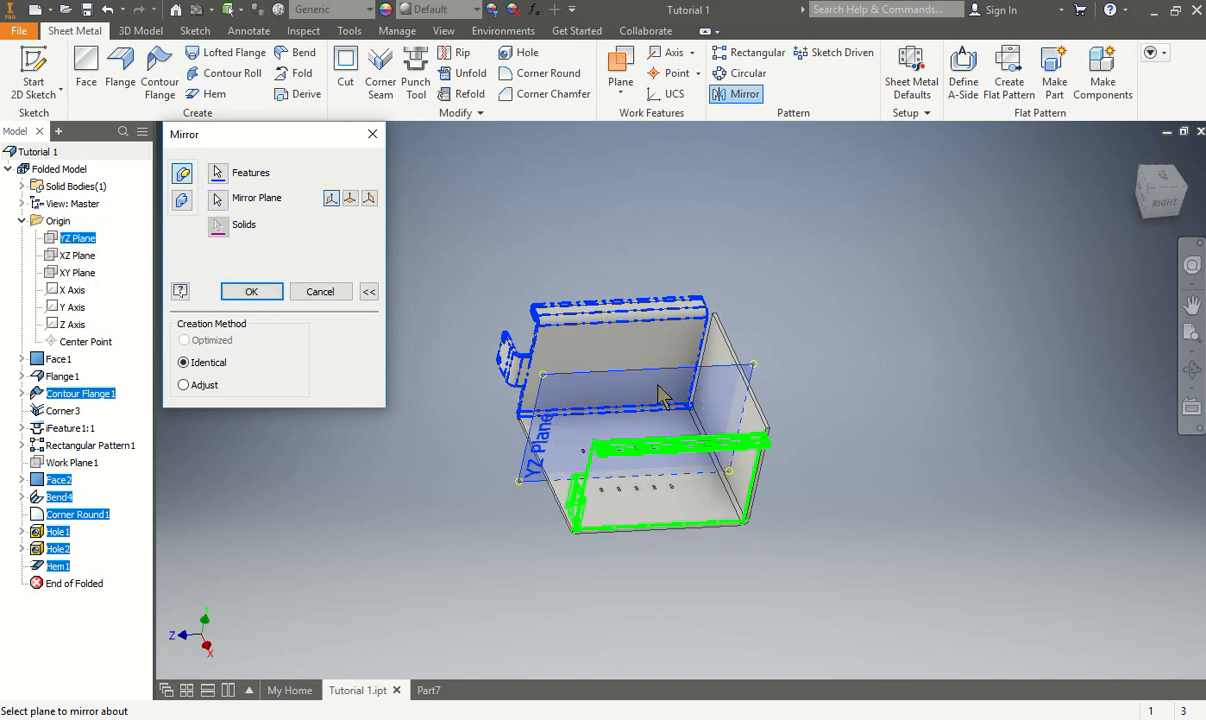
{"action": "middle_click_drag", "start_coordinate": [830, 430], "coordinate": [737, 420], "text": "shift"}
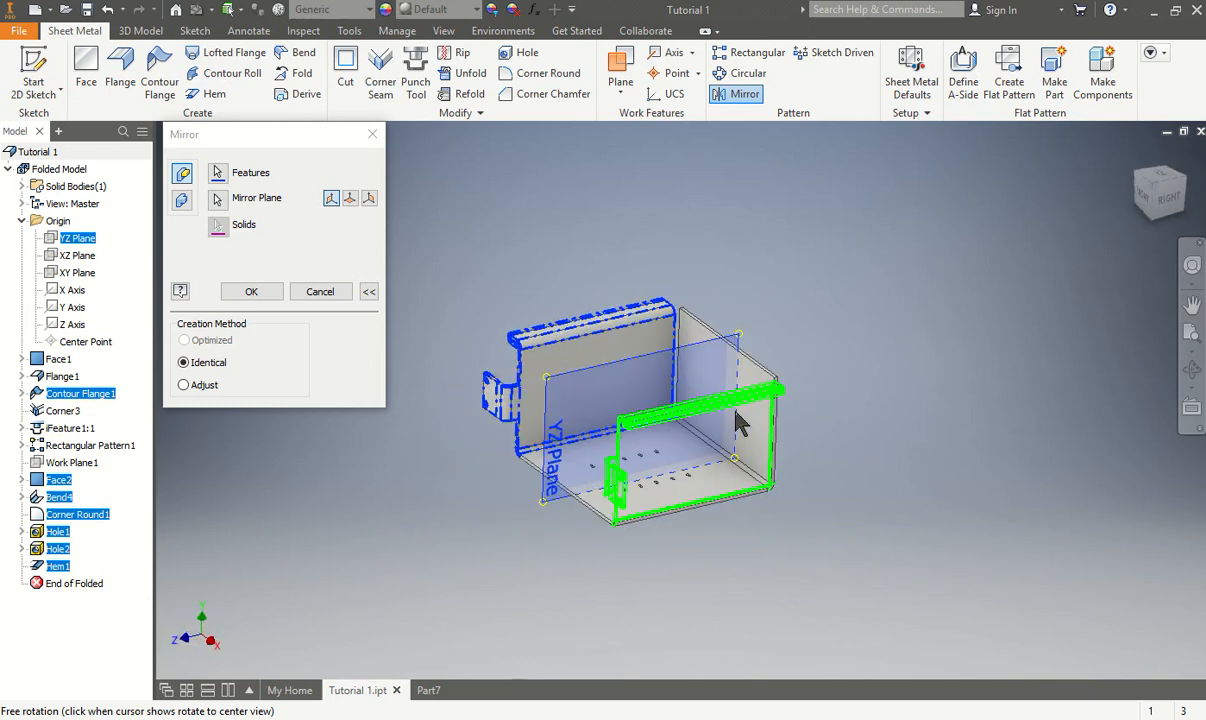
{"action": "left_click", "coordinate": [250, 292]}
Examine the mirrored side wall and hem, and compare the corner seam and relief at both ends of the back flange
{"action": "scroll", "coordinate": [650, 440], "scroll_direction": "down", "scroll_amount": 5}
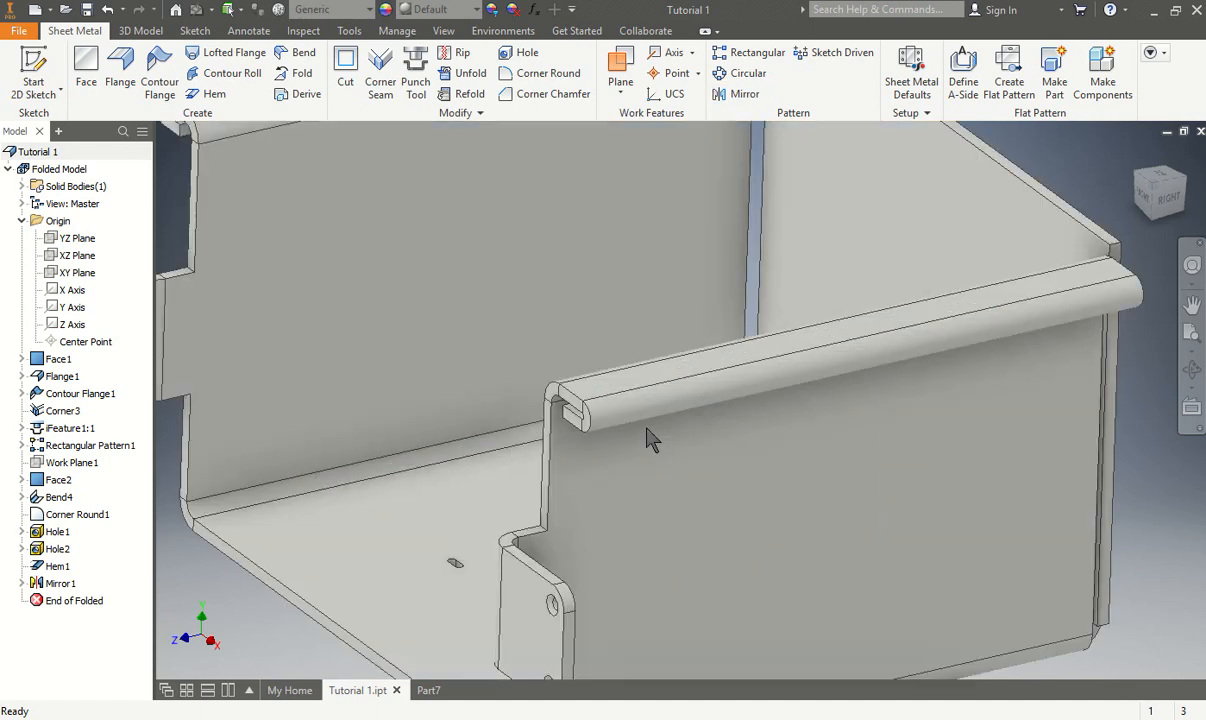
{"action": "scroll", "coordinate": [650, 440], "scroll_direction": "up", "scroll_amount": 5}
{"action": "middle_click_drag", "start_coordinate": [505, 460], "coordinate": [581, 493], "text": "shift"}
{"action": "scroll", "coordinate": [718, 420], "scroll_direction": "up", "scroll_amount": 5}
{"action": "scroll", "coordinate": [718, 420], "scroll_direction": "up", "scroll_amount": 3}
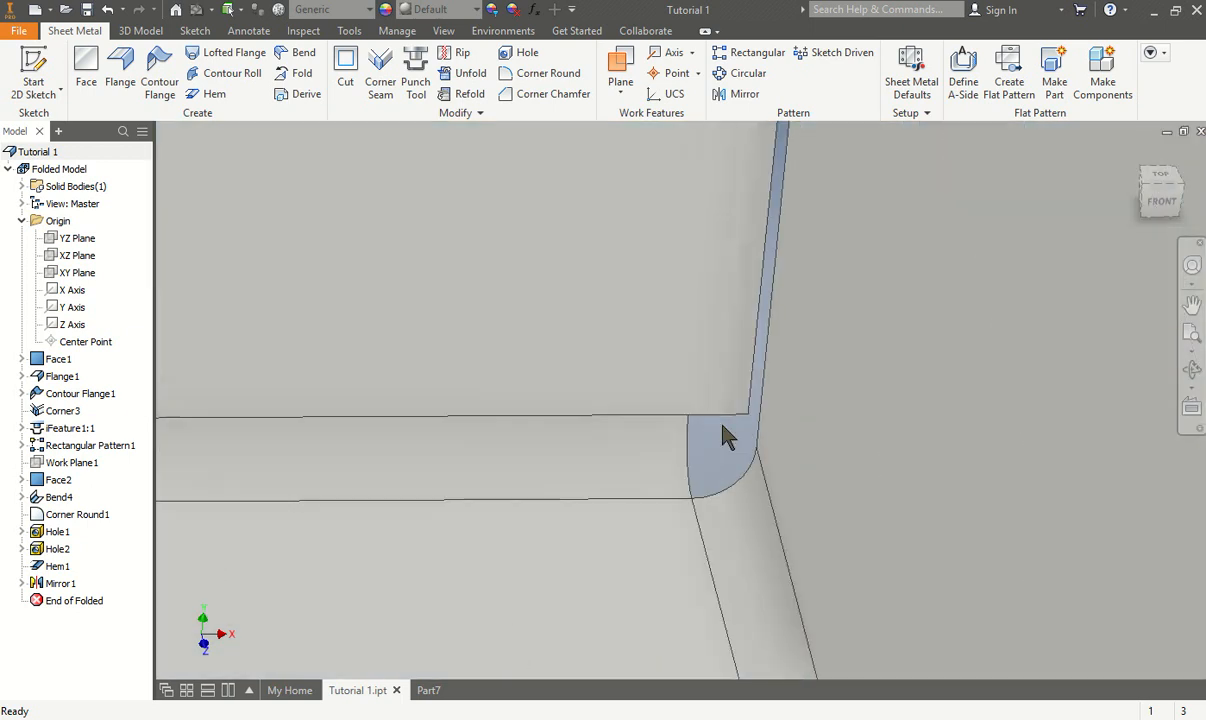
{"action": "scroll", "coordinate": [726, 414], "scroll_direction": "down", "scroll_amount": 8}
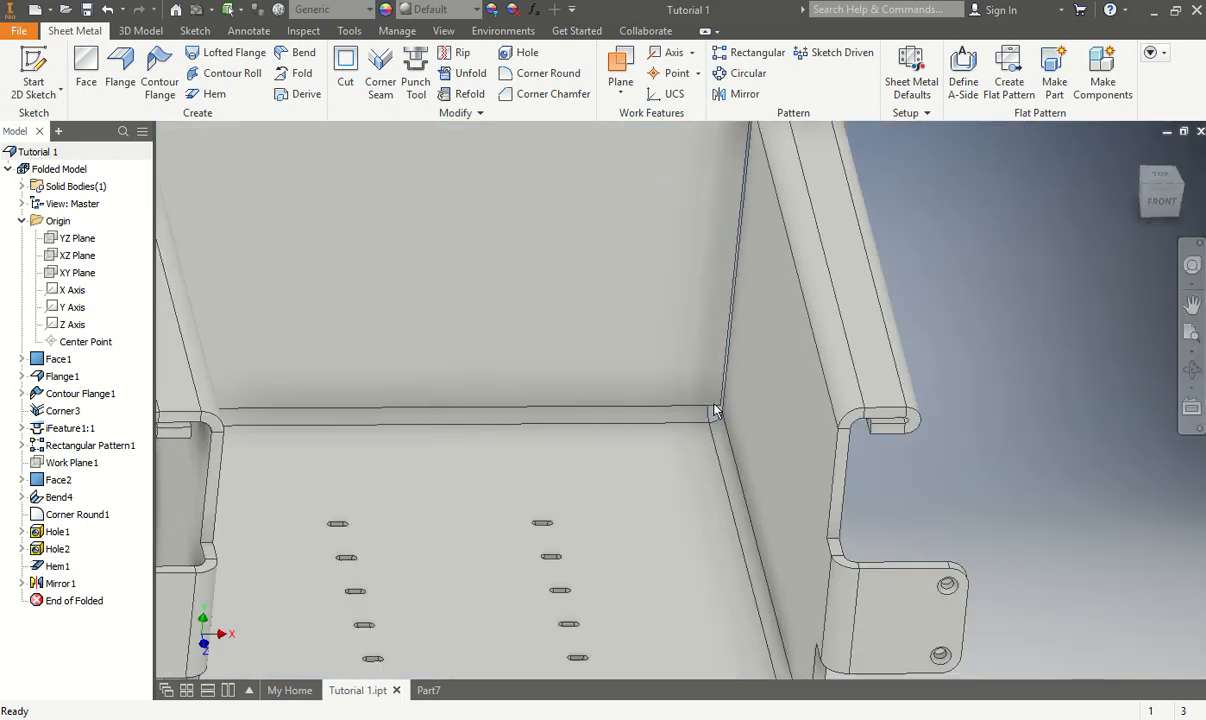
{"action": "left_click", "coordinate": [66, 412]}
{"action": "mouse_move", "coordinate": [183, 402]}
{"action": "middle_mouse_down", "text": "shift"}
{"action": "mouse_move", "coordinate": [226, 389]}
{"action": "mouse_move", "coordinate": [160, 395]}
{"action": "middle_mouse_up", "text": "shift"}
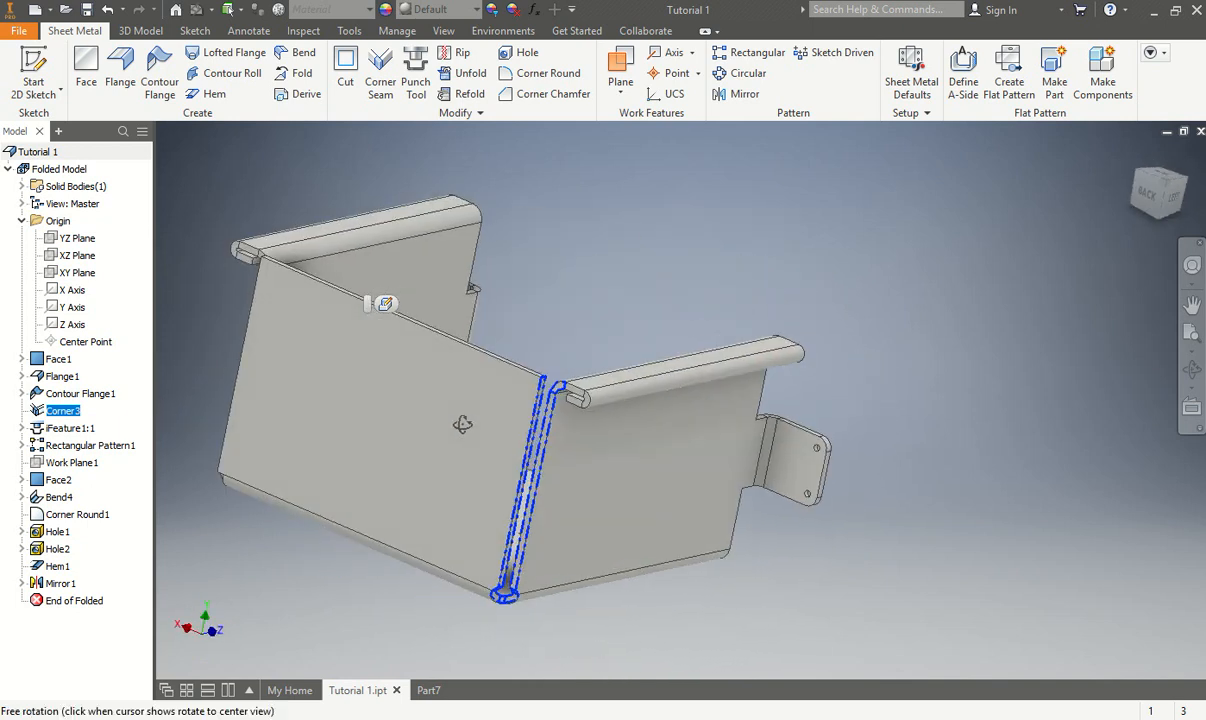
{"action": "left_click", "coordinate": [745, 96]}
{"action": "left_click", "coordinate": [644, 404]}
{"action": "key", "text": "Escape"}
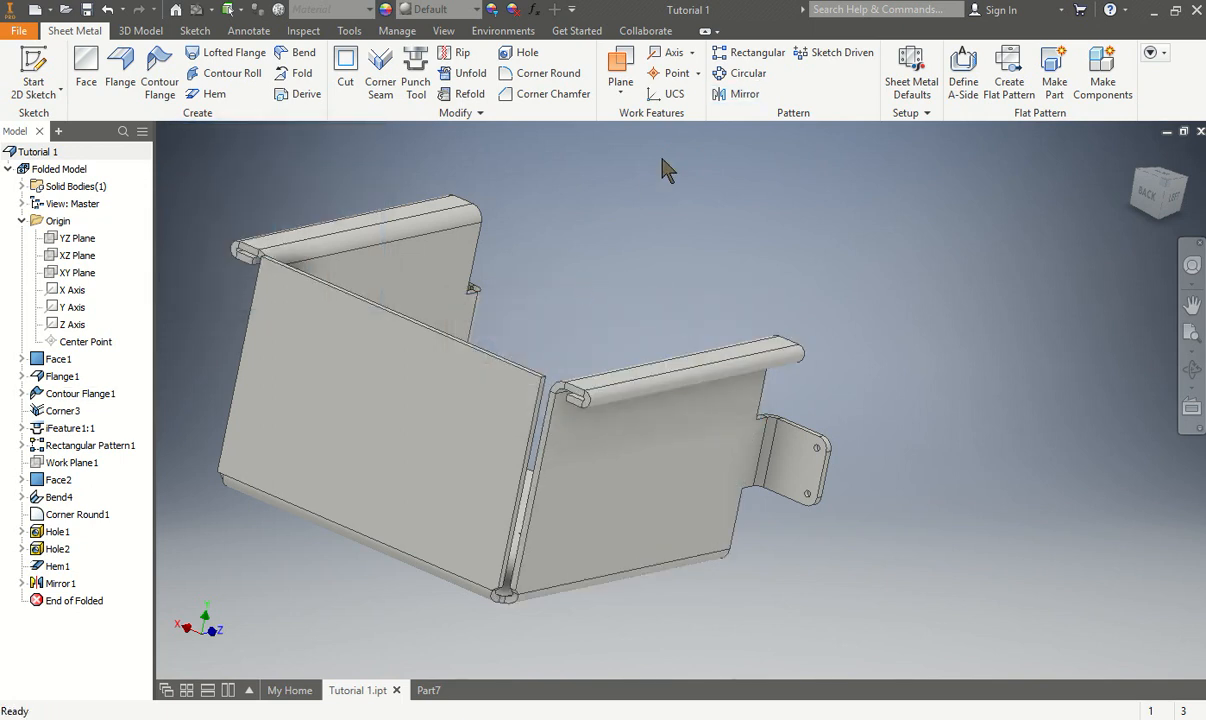
Try to revise the feature selection of Mirror1, and undo that edit
{"action": "right_click", "coordinate": [68, 593]}
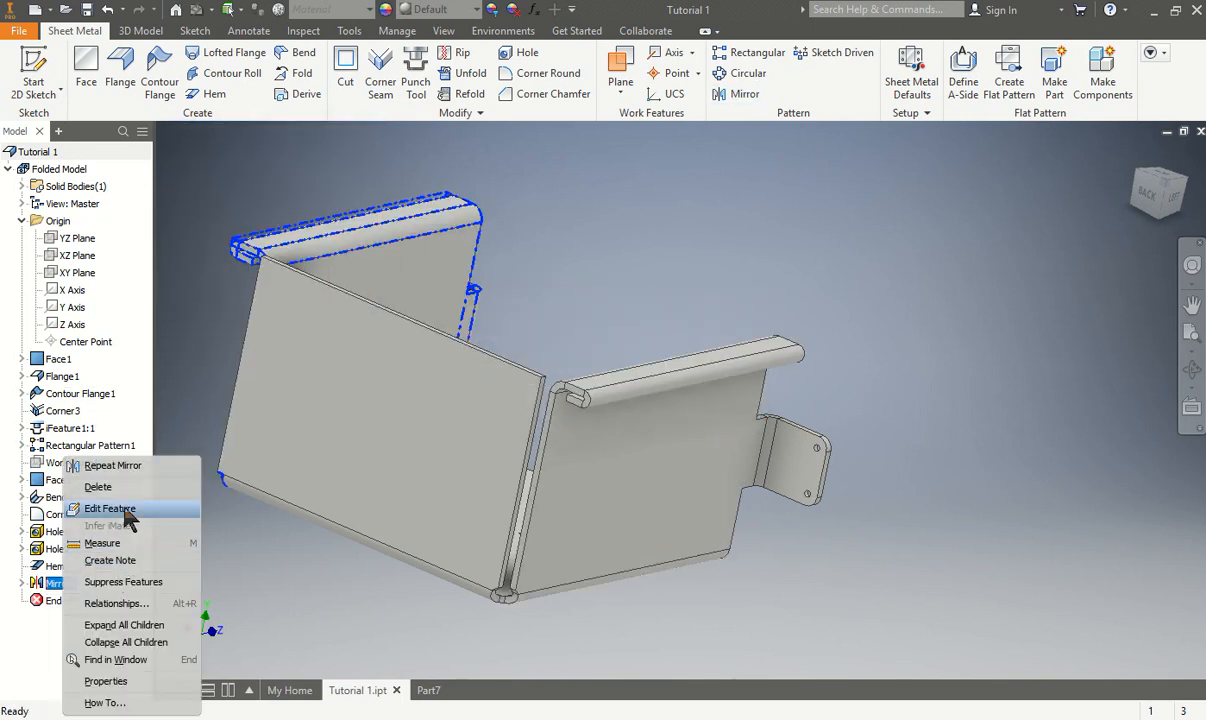
{"action": "left_click", "coordinate": [162, 506]}
{"action": "left_click", "coordinate": [220, 176]}
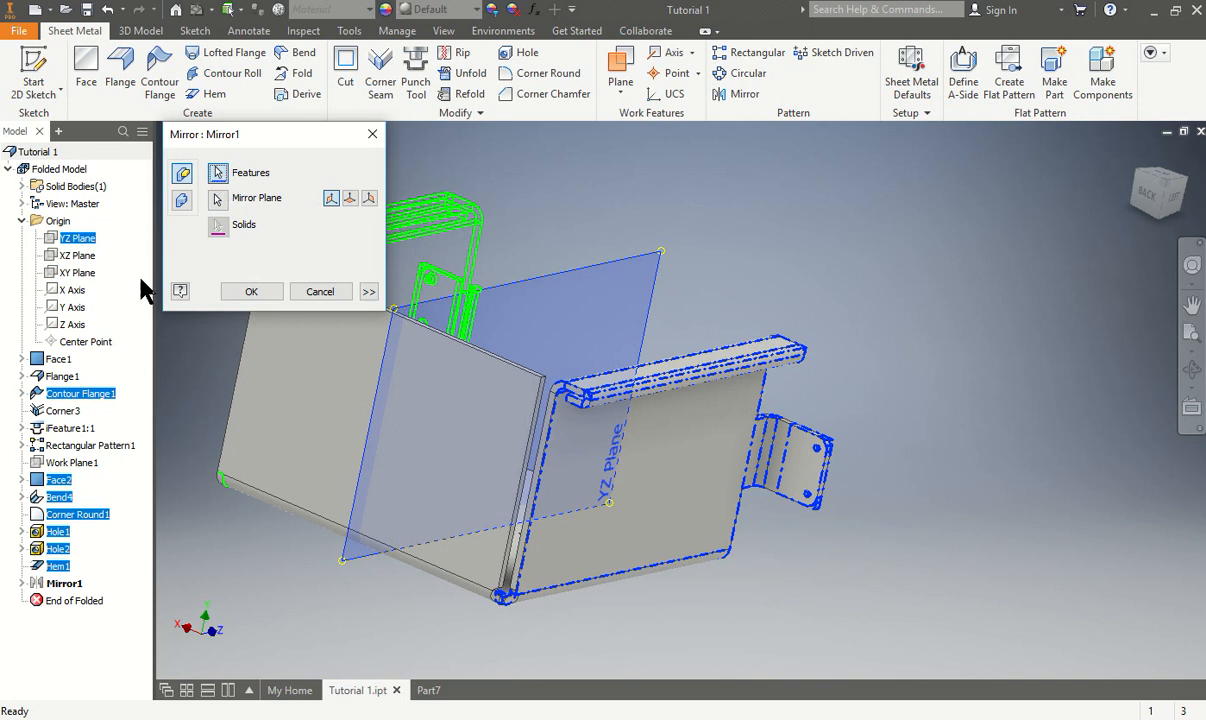
{"action": "left_click", "coordinate": [258, 293]}
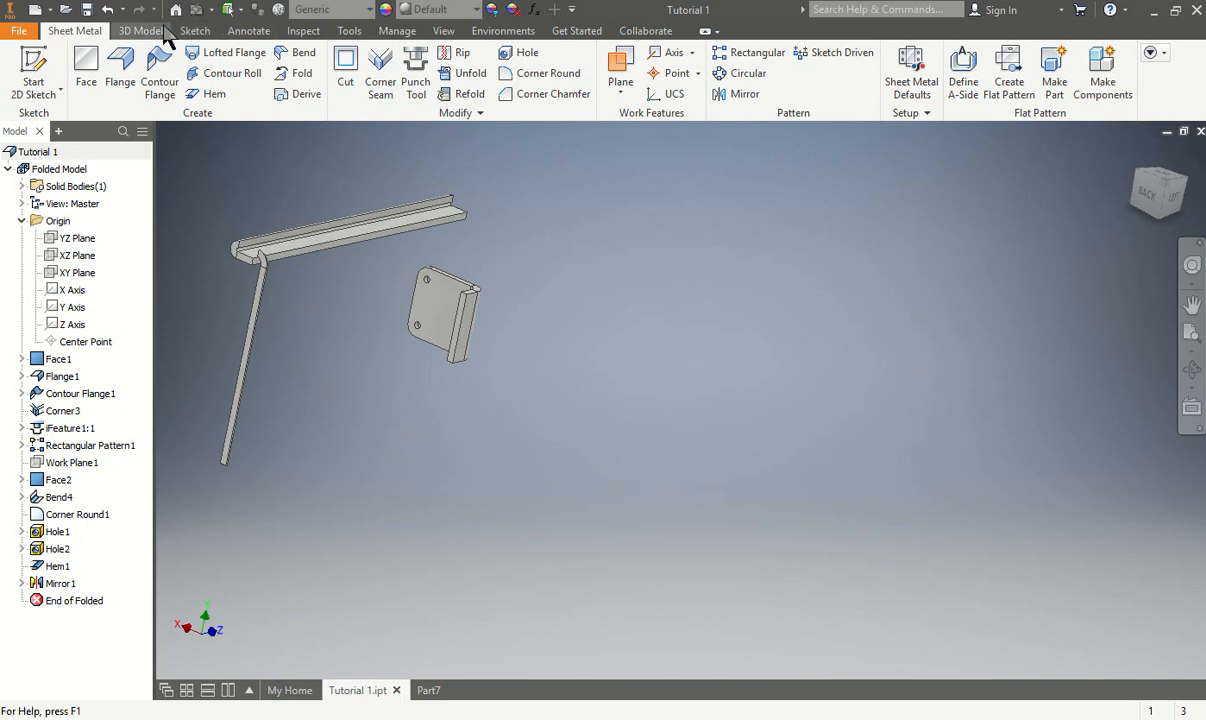
{"action": "left_click", "coordinate": [106, 9]}
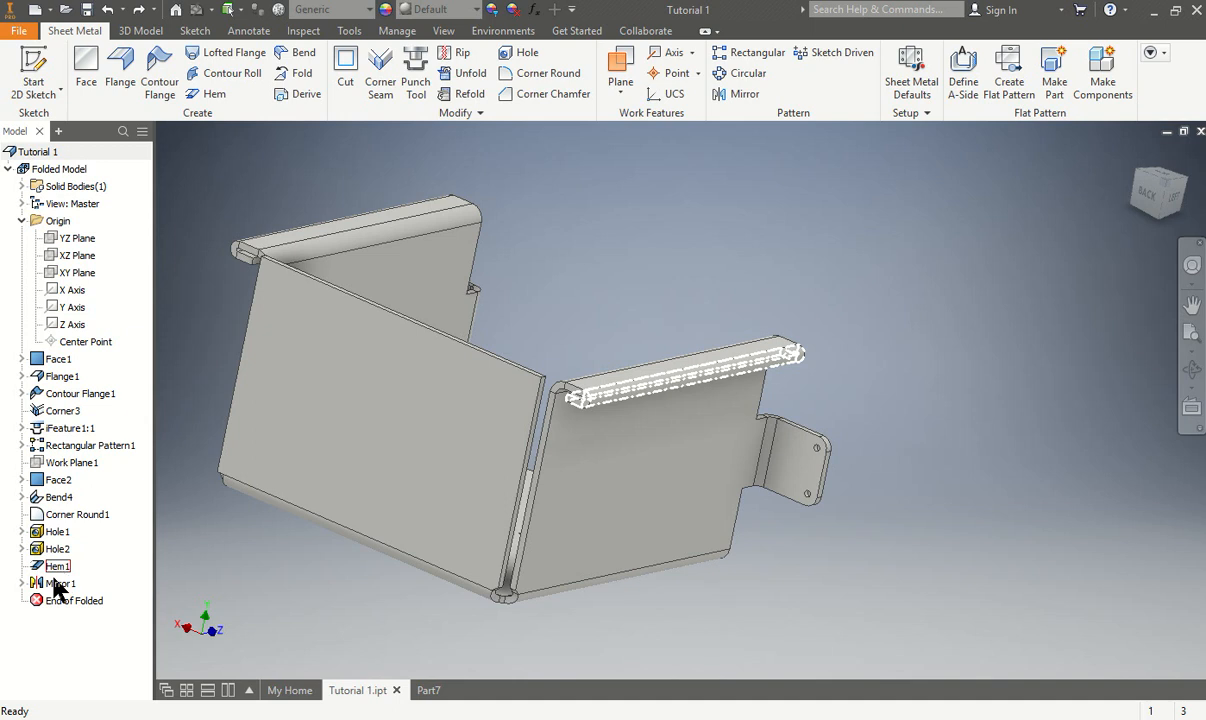
Delete the Mirror1 feature from the part
{"action": "middle_click_drag", "start_coordinate": [559, 540], "coordinate": [313, 557], "text": "shift"}
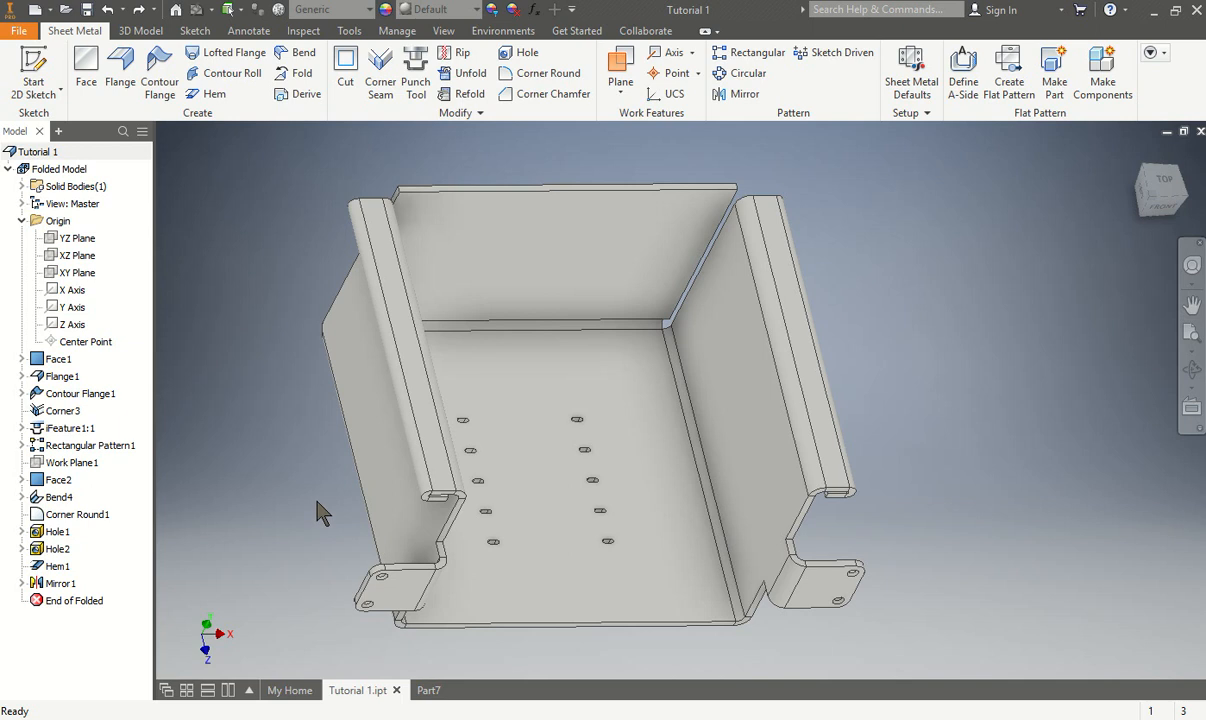
{"action": "middle_click_drag", "start_coordinate": [248, 498], "coordinate": [150, 430], "text": "shift"}
{"action": "right_click", "coordinate": [65, 583]}
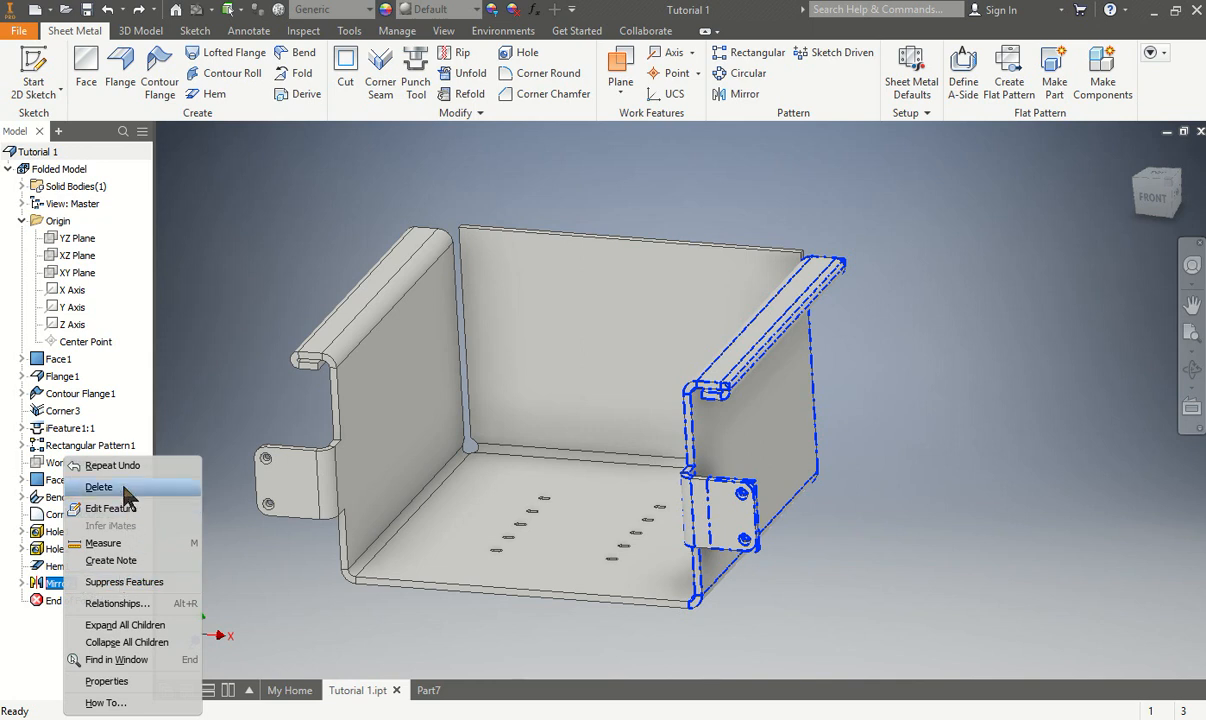
{"action": "left_click", "coordinate": [124, 488]}
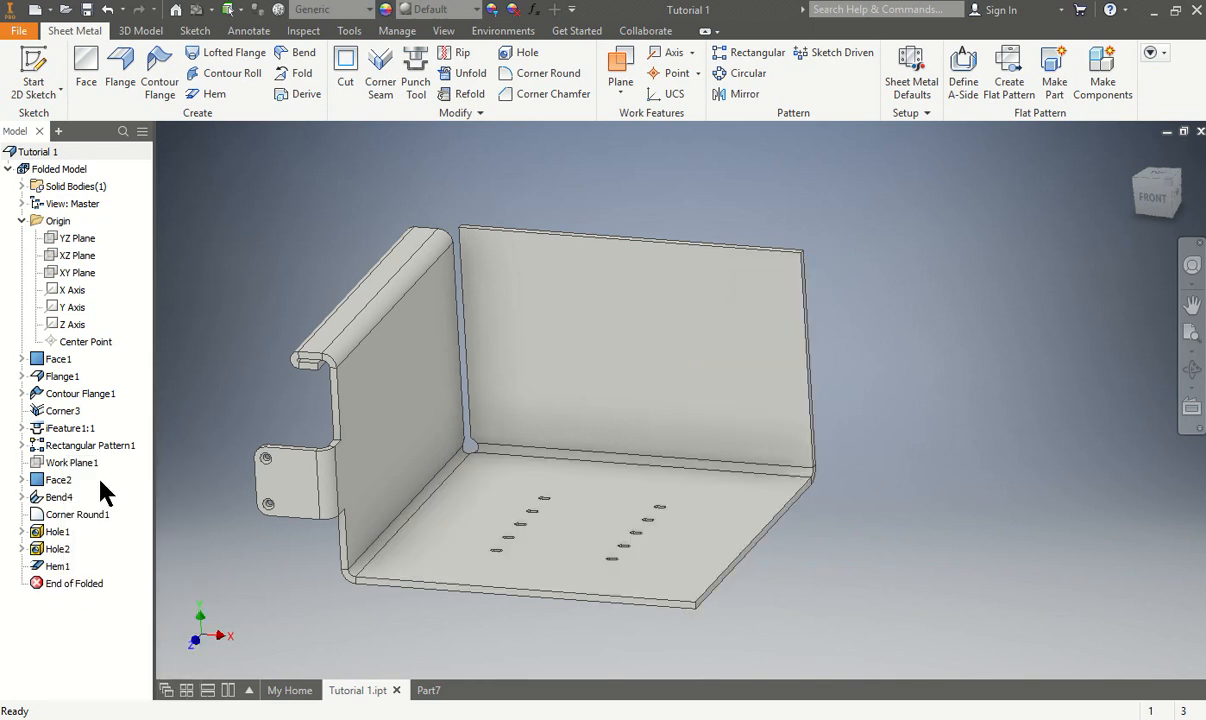
Mirror Contour Flange1, Face2, Bend4, Corner Round1, Hole1, Hole2 and Hem1, leaving out Corner3, about the origin YZ plane
{"action": "left_click", "coordinate": [737, 96]}
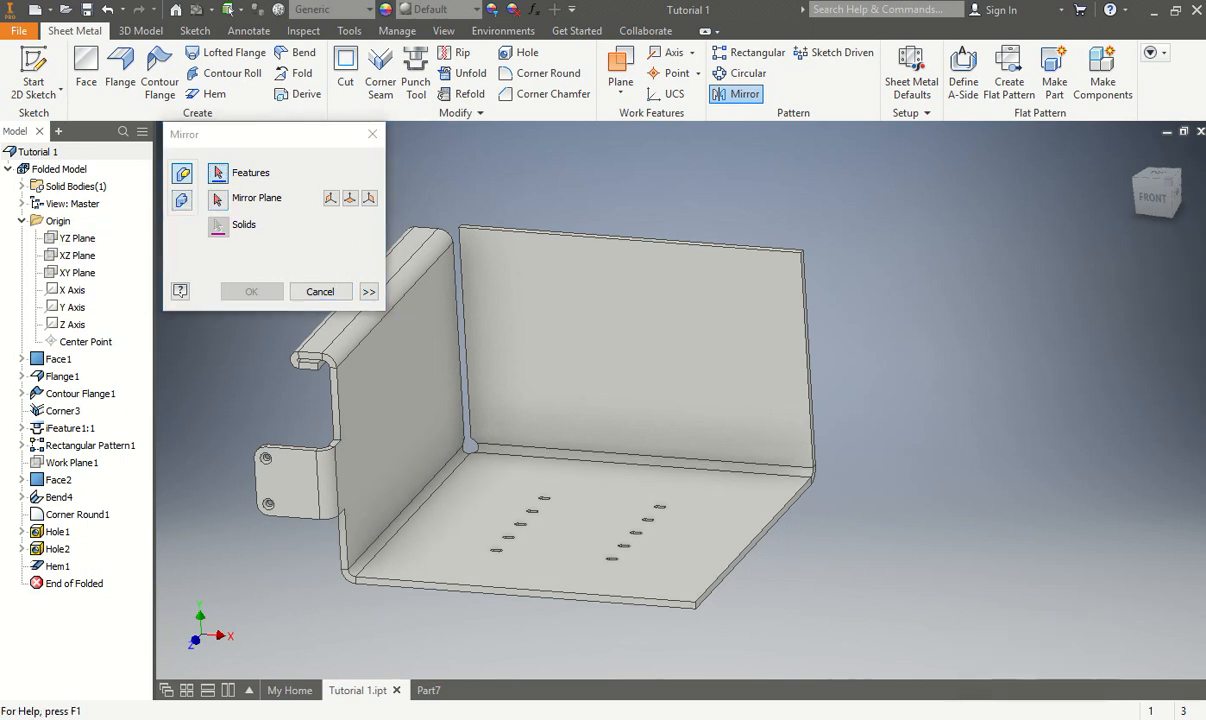
{"action": "left_click", "coordinate": [80, 393]}
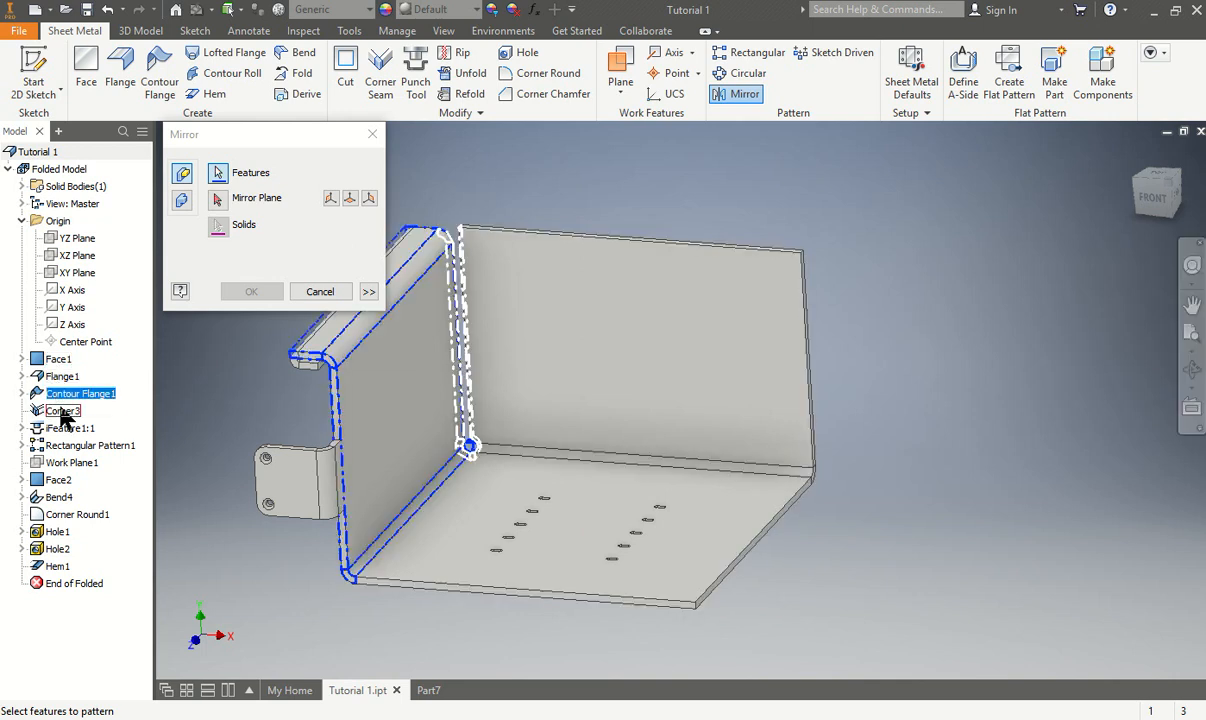
{"action": "left_click", "coordinate": [62, 411]}
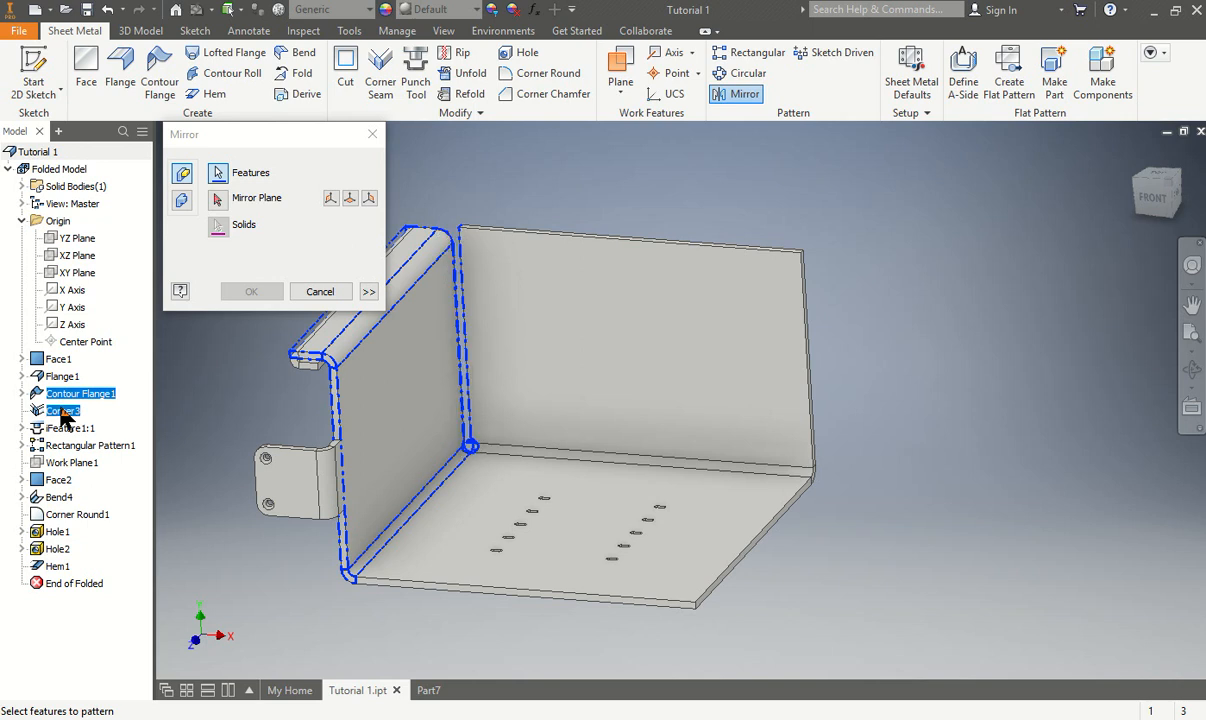
{"action": "left_click", "coordinate": [62, 413], "text": "ctrl"}
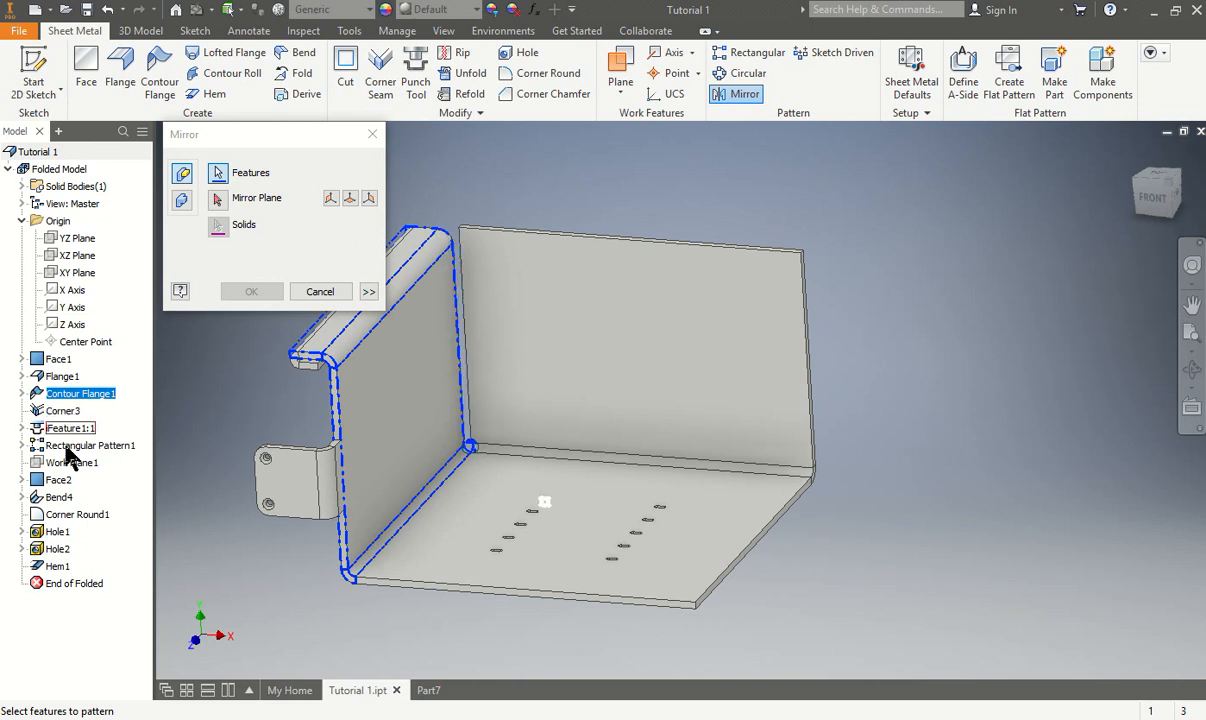
{"action": "left_click", "coordinate": [66, 481]}
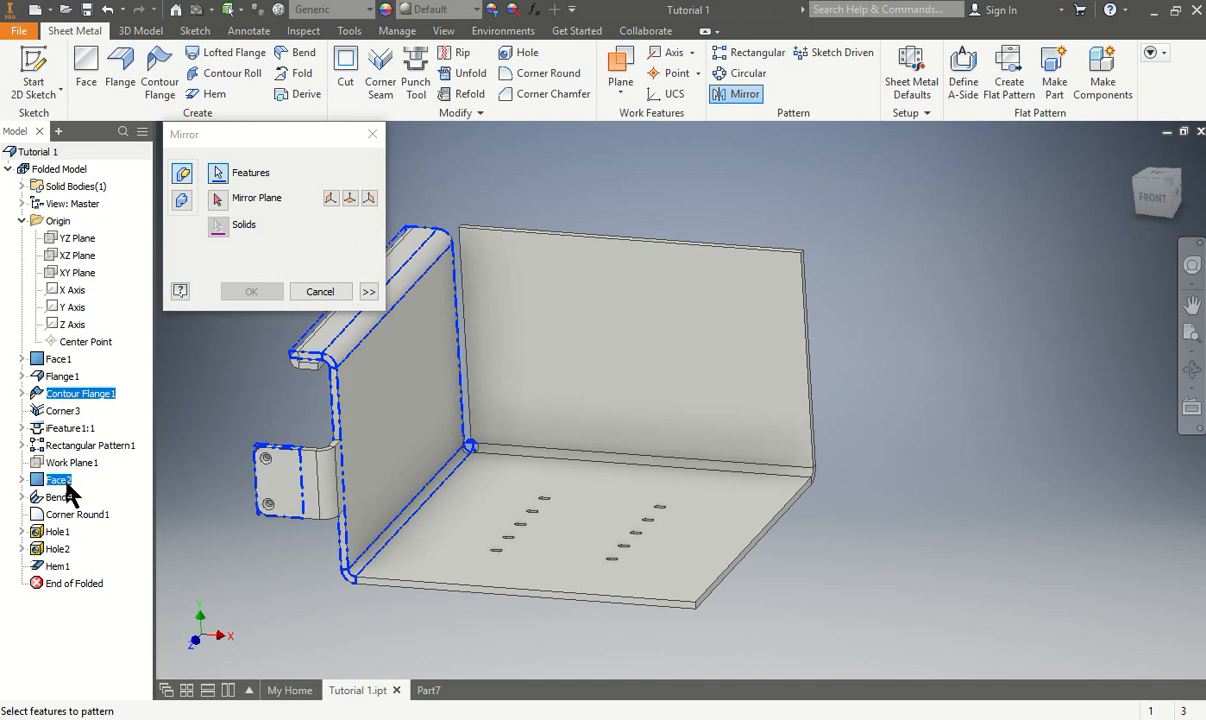
{"action": "left_click", "coordinate": [62, 497]}
{"action": "left_click", "coordinate": [72, 514]}
{"action": "left_click", "coordinate": [57, 531]}
{"action": "left_click", "coordinate": [57, 548]}
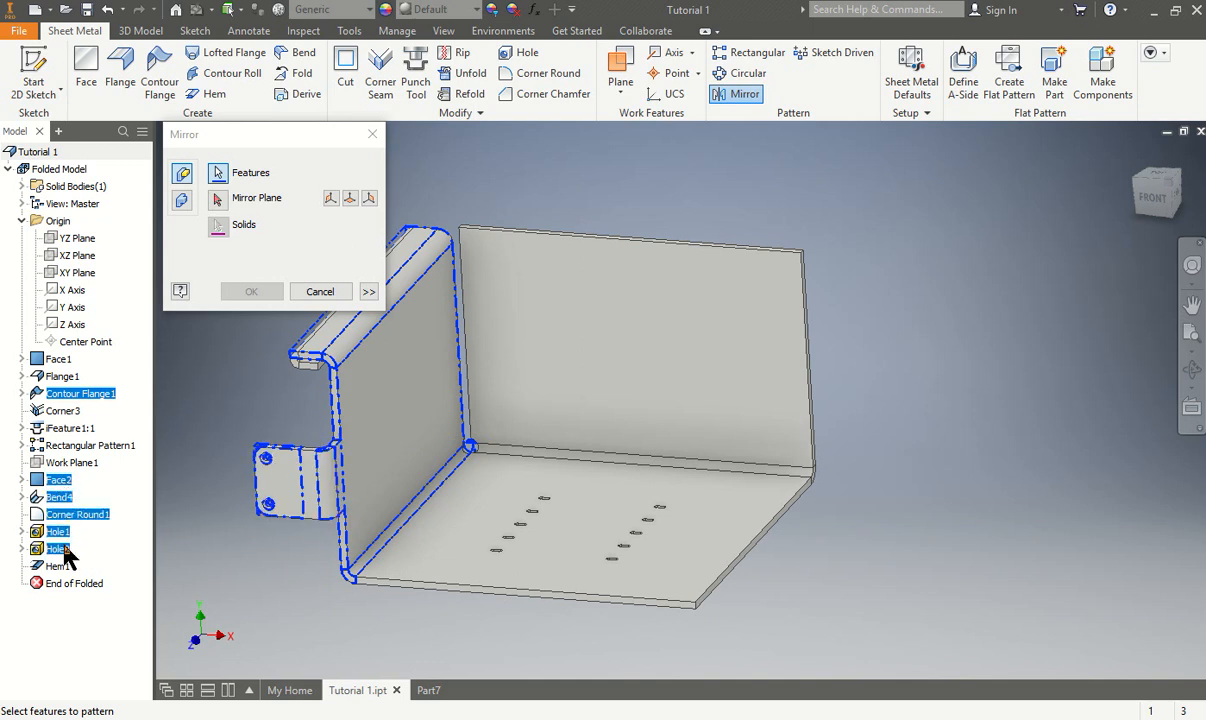
{"action": "left_click", "coordinate": [57, 566]}
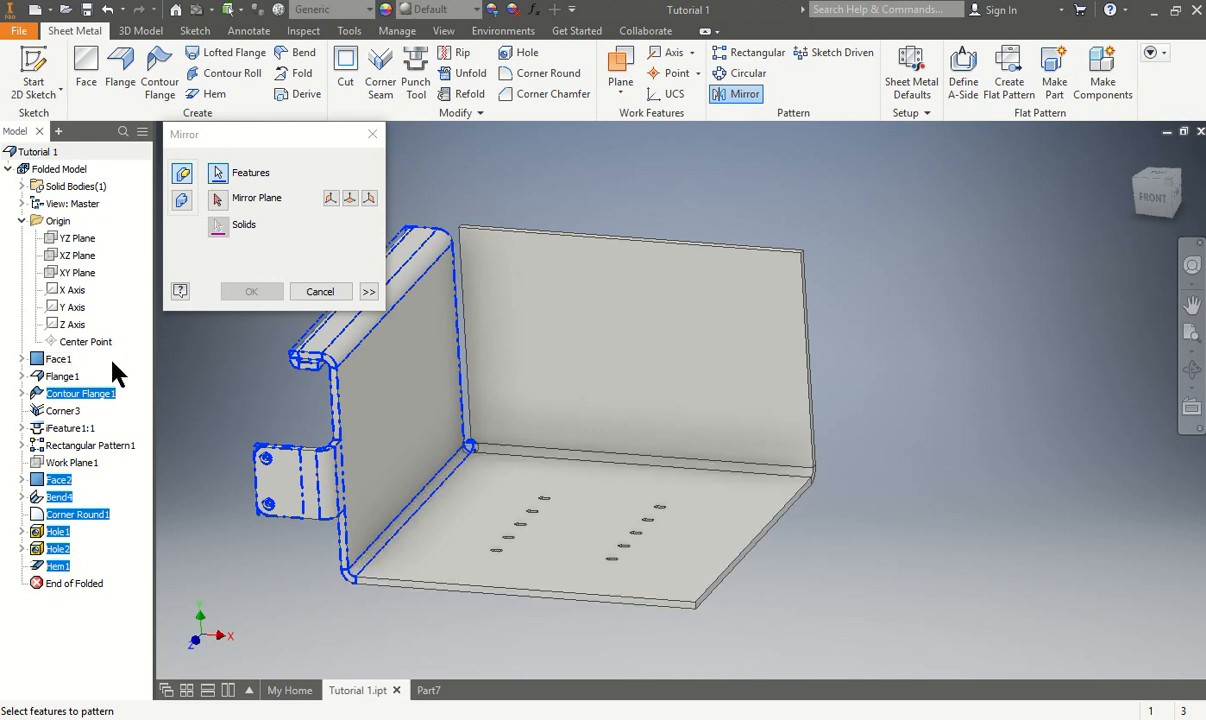
{"action": "left_click", "coordinate": [70, 411]}
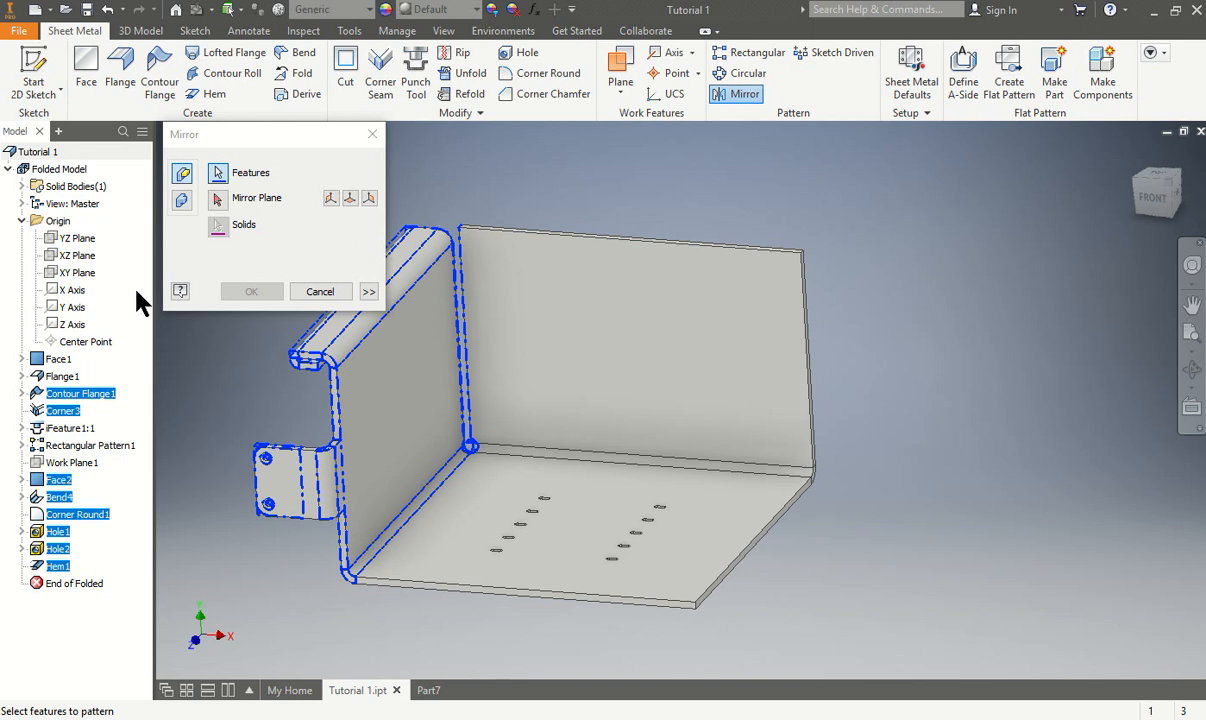
{"action": "left_click", "coordinate": [69, 411], "text": "ctrl"}
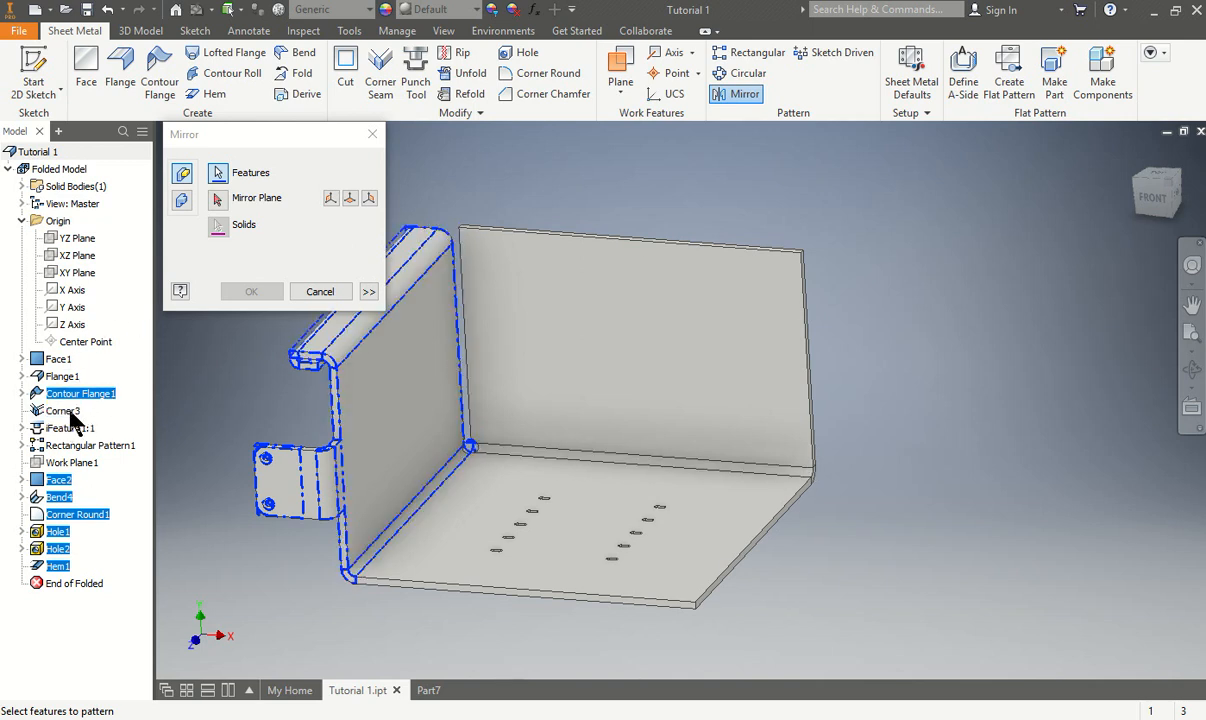
{"action": "left_click", "coordinate": [218, 199]}
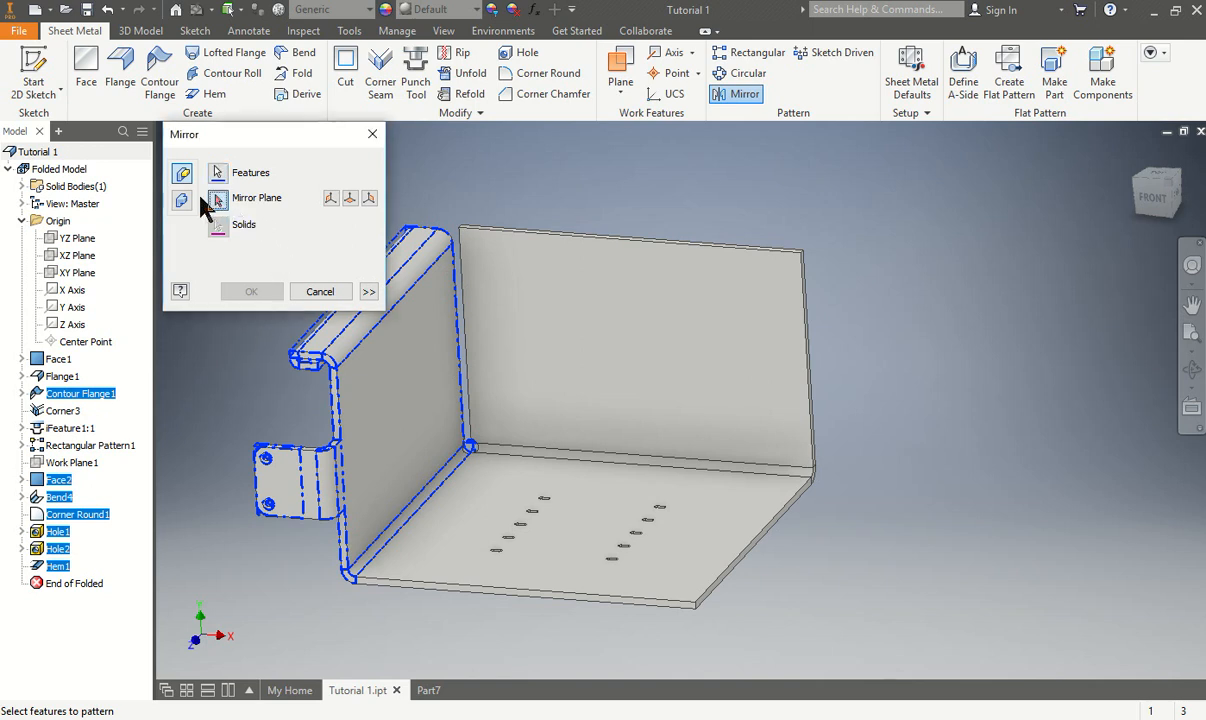
{"action": "left_click", "coordinate": [79, 240]}
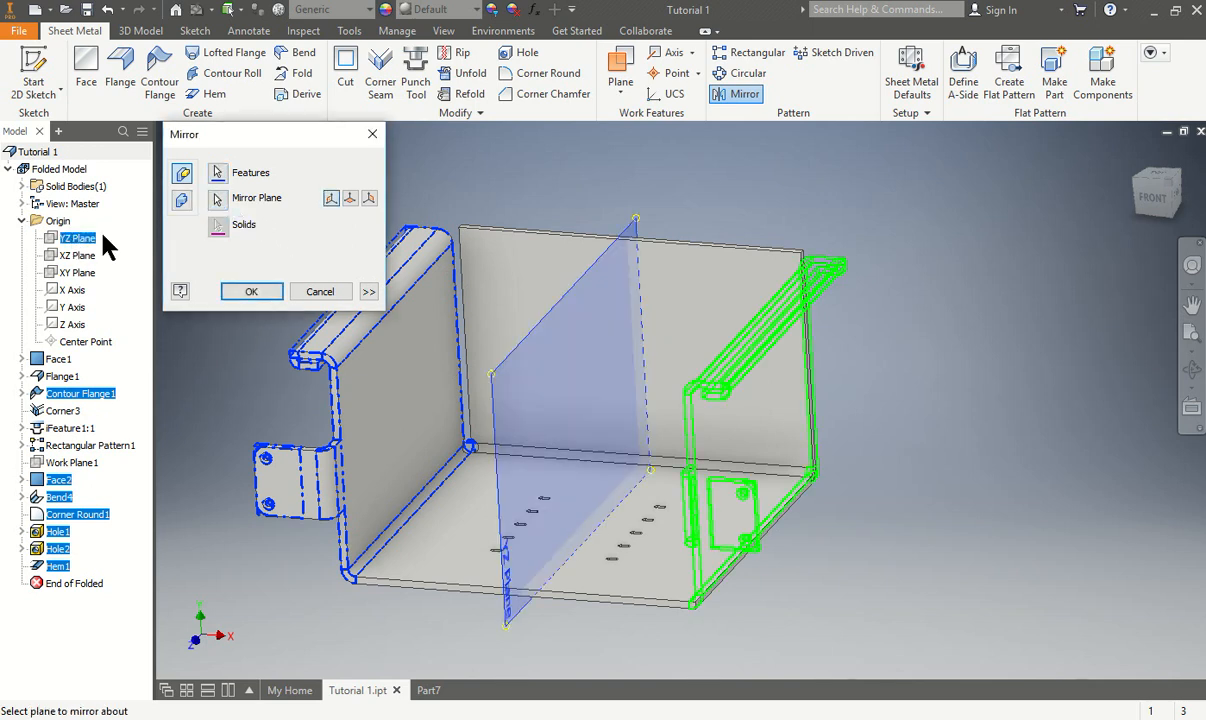
{"action": "left_click", "coordinate": [234, 290]}
Start a corner seam between the facing edges of the mirrored side wall and back flange, using Seam shape and maximum gap distance
{"action": "middle_click_drag", "start_coordinate": [824, 454], "coordinate": [651, 502], "text": "shift"}
{"action": "scroll", "coordinate": [678, 588], "scroll_direction": "down", "scroll_amount": 5}
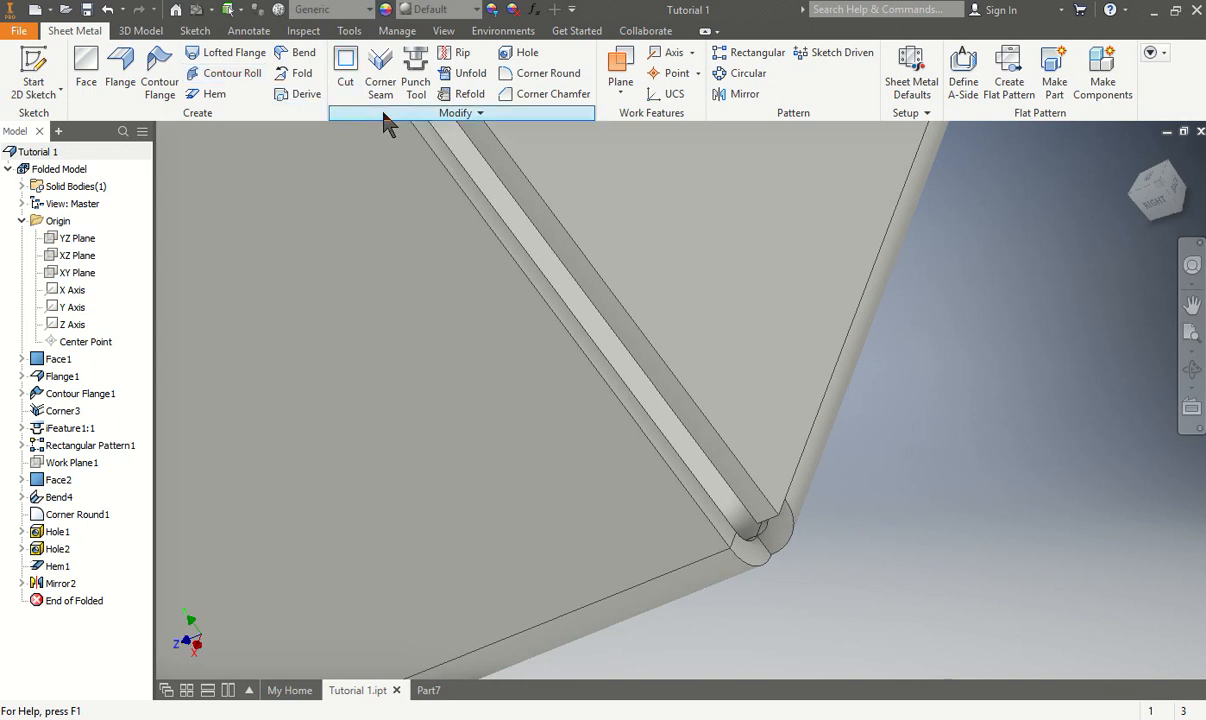
{"action": "left_click", "coordinate": [379, 66]}
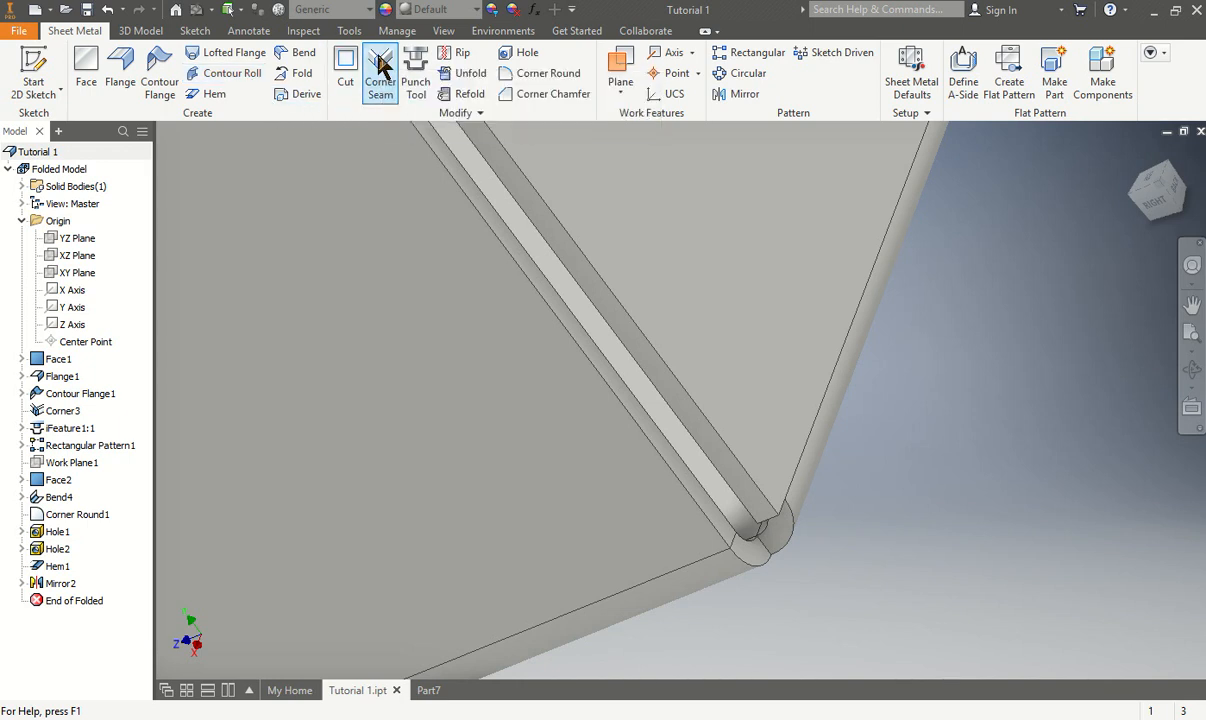
{"action": "left_click", "coordinate": [194, 224]}
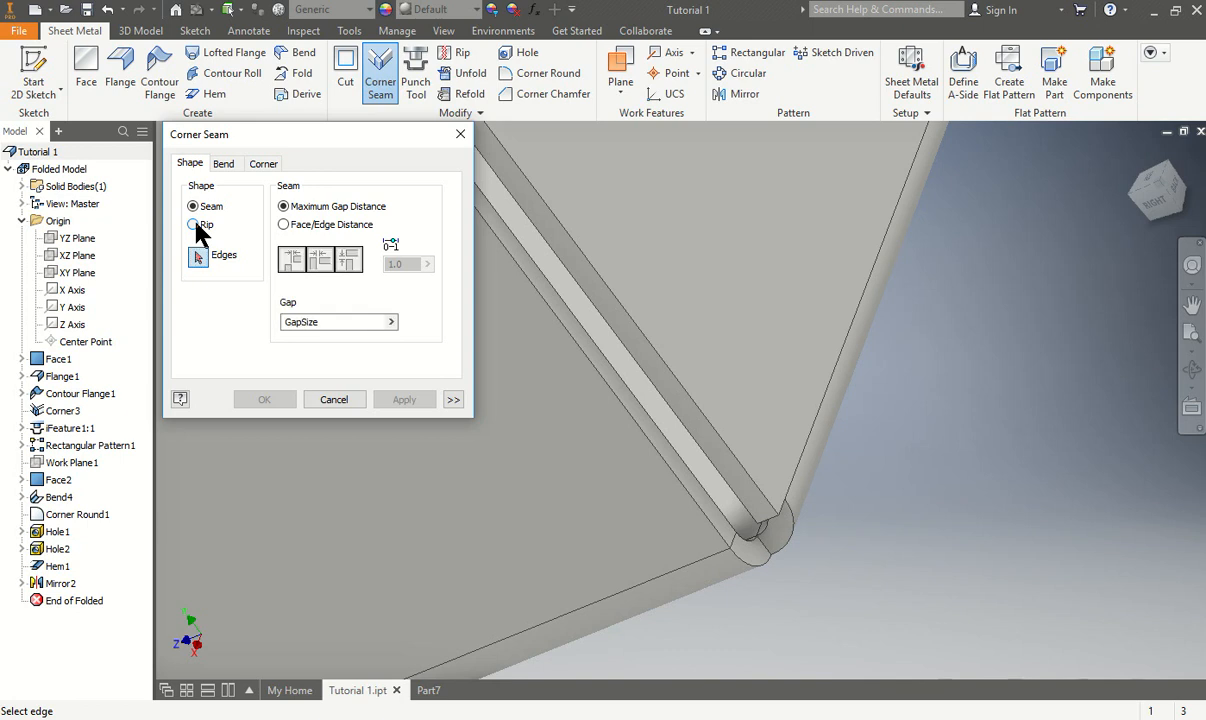
{"action": "left_click", "coordinate": [195, 207]}
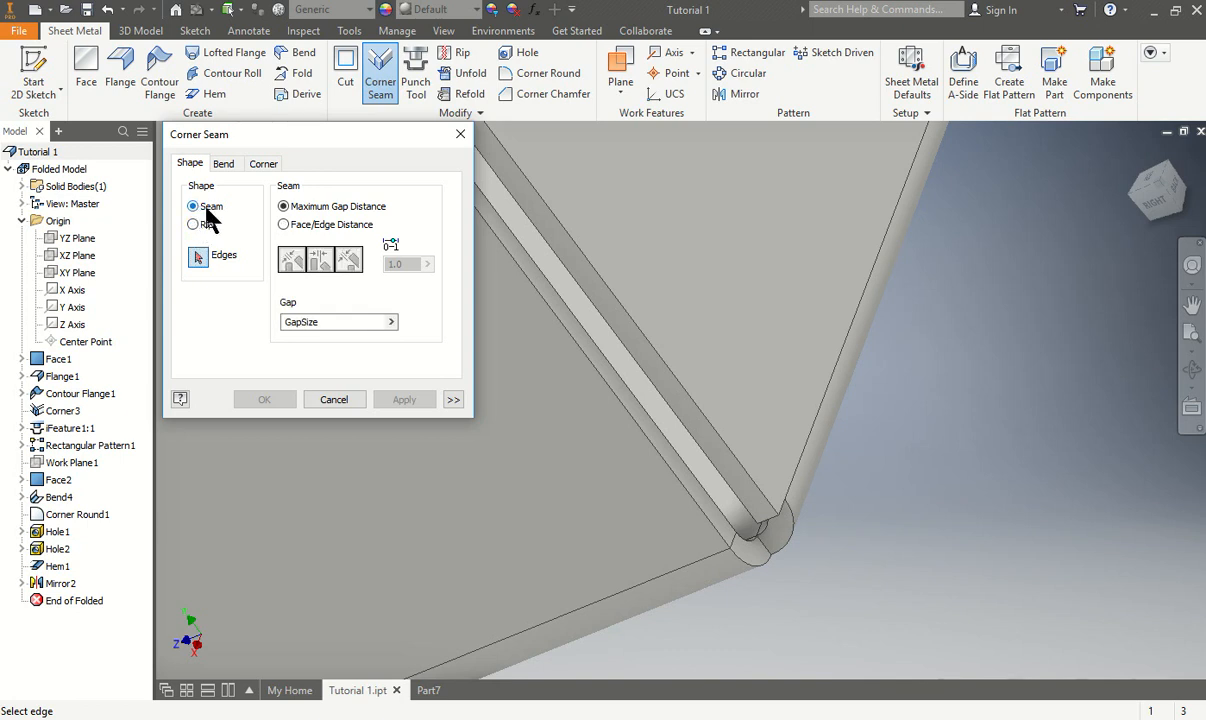
{"action": "left_click", "coordinate": [640, 428]}
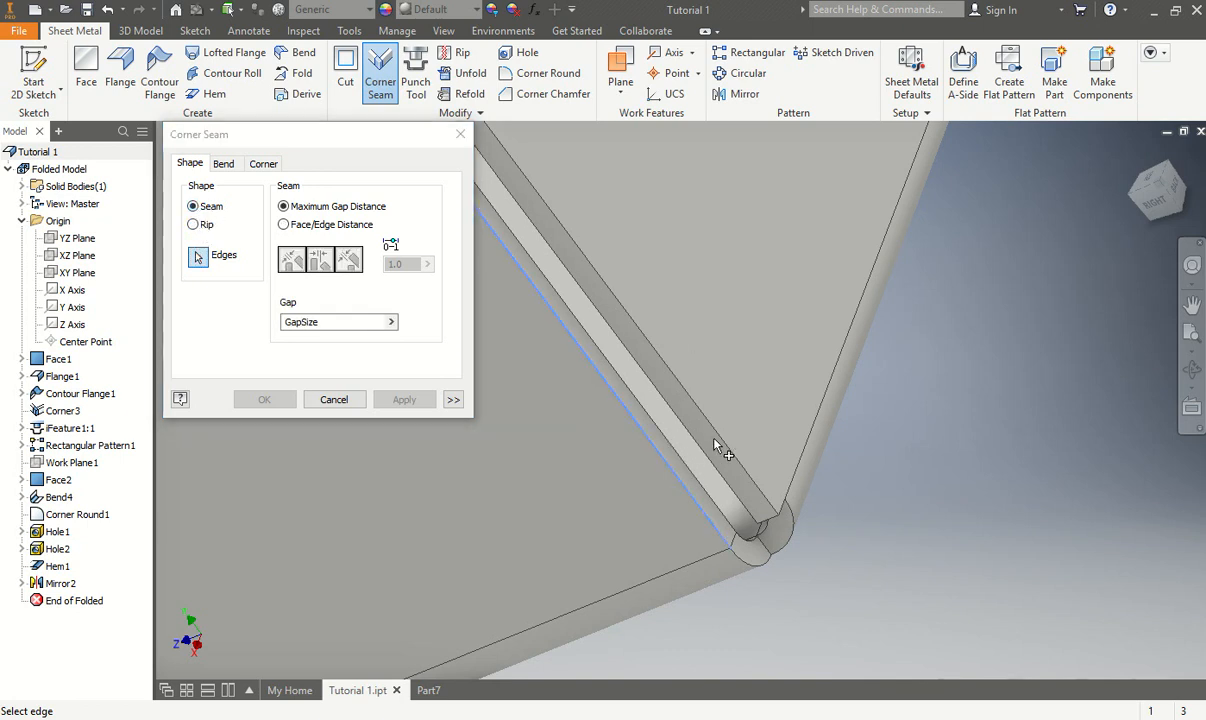
{"action": "left_click", "coordinate": [722, 442]}
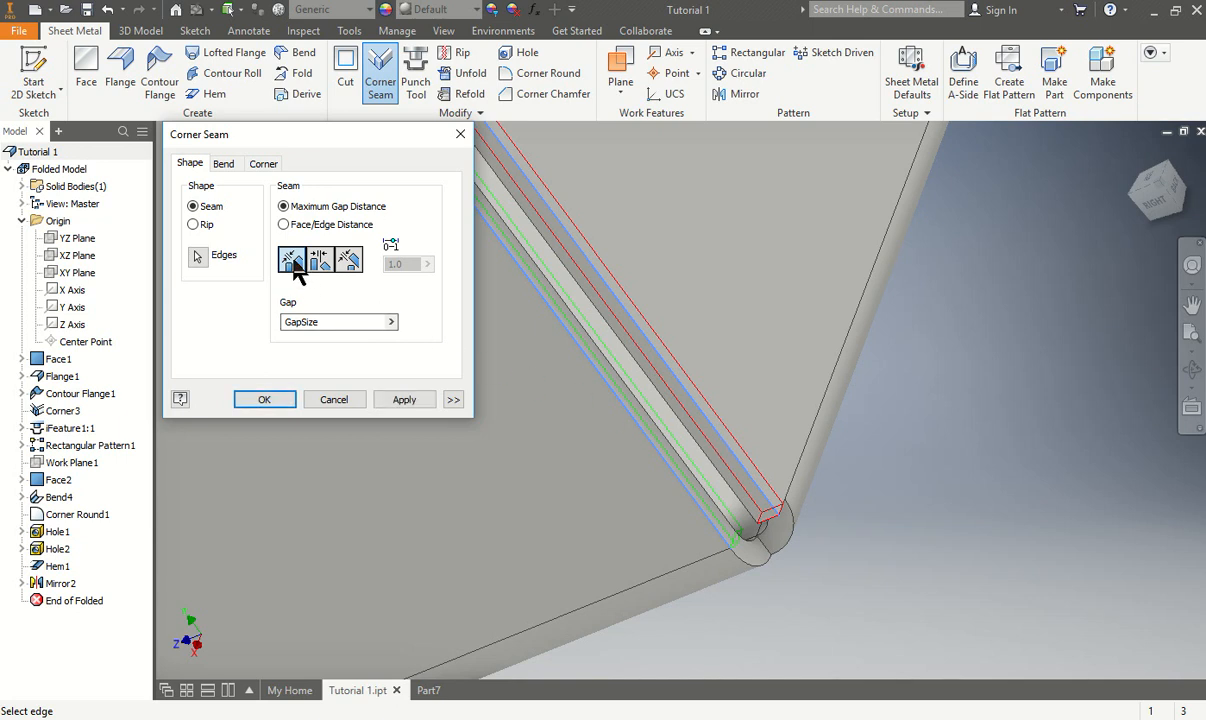
Set the corner seam's relief shape to Round, keep the default bend transition, and create the seam
{"action": "left_click", "coordinate": [224, 165]}
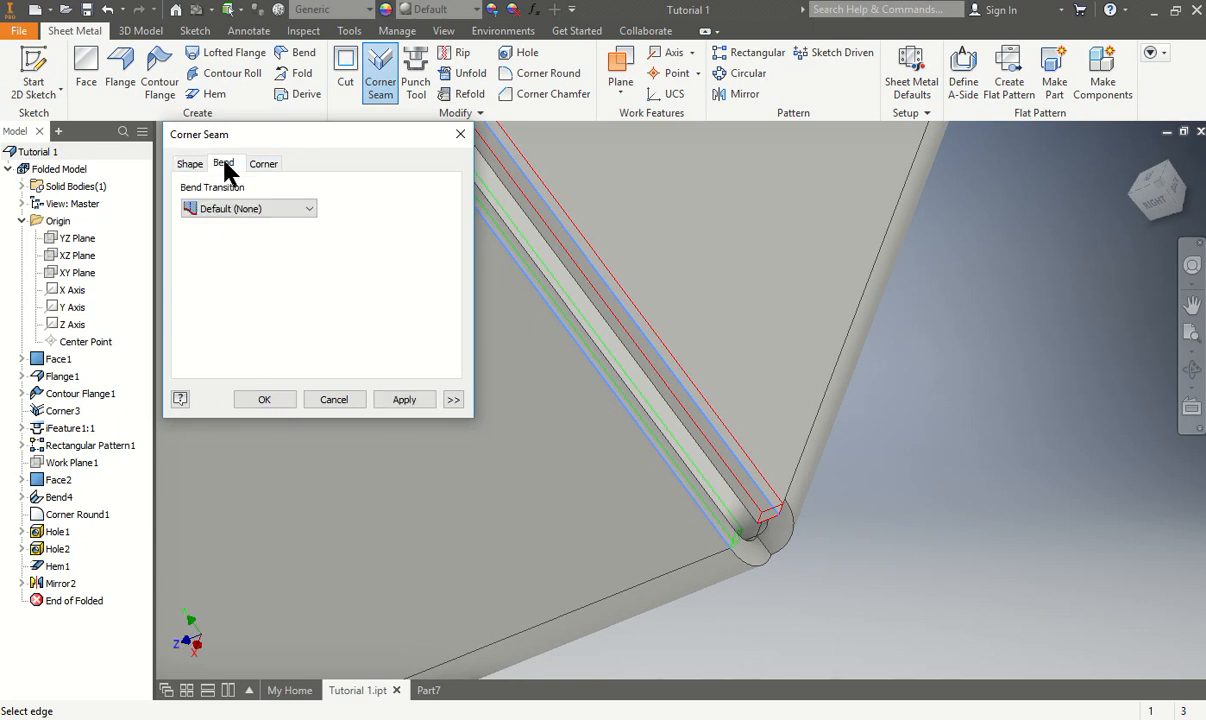
{"action": "left_click", "coordinate": [243, 210]}
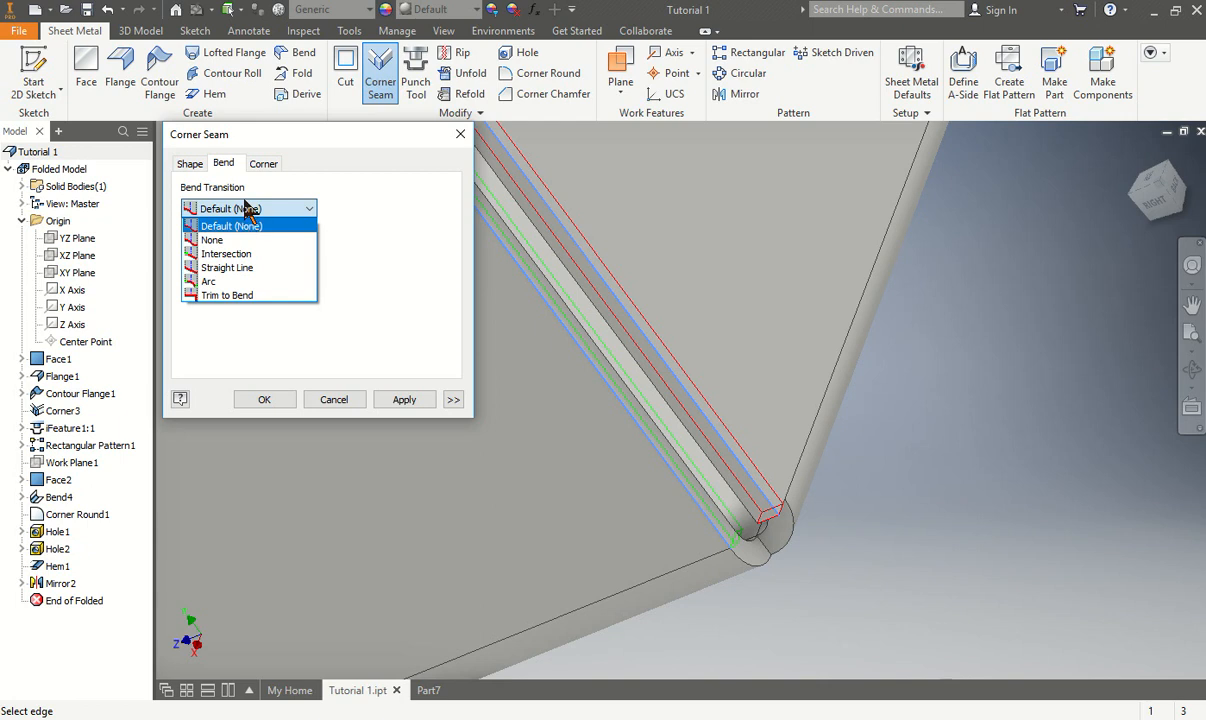
{"action": "left_click", "coordinate": [265, 165]}
{"action": "left_click", "coordinate": [265, 165]}
{"action": "left_click", "coordinate": [235, 200]}
{"action": "left_click", "coordinate": [245, 232]}
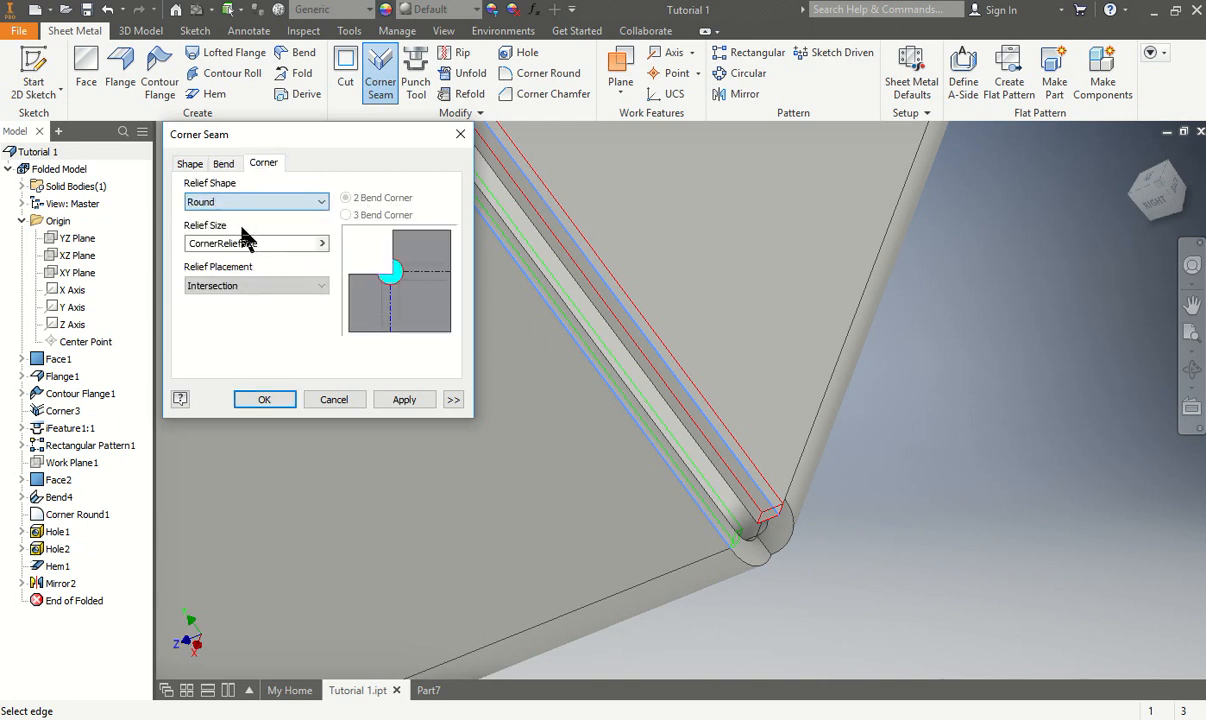
{"action": "left_click", "coordinate": [264, 398]}
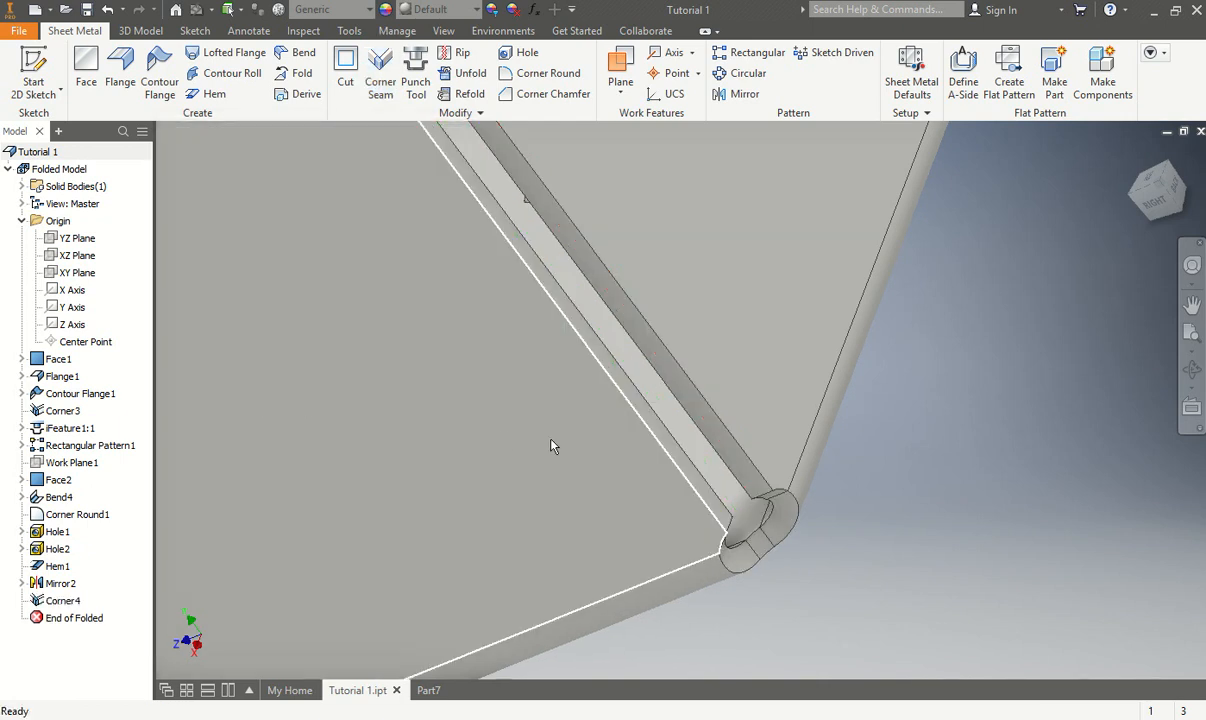
Return the part to the isometric home view and create its flat pattern
{"action": "scroll", "coordinate": [570, 462], "scroll_direction": "down", "scroll_amount": 5}
{"action": "middle_click_drag", "start_coordinate": [632, 527], "coordinate": [592, 271], "text": "shift"}
{"action": "middle_click_drag", "start_coordinate": [452, 446], "coordinate": [860, 234], "text": "shift"}
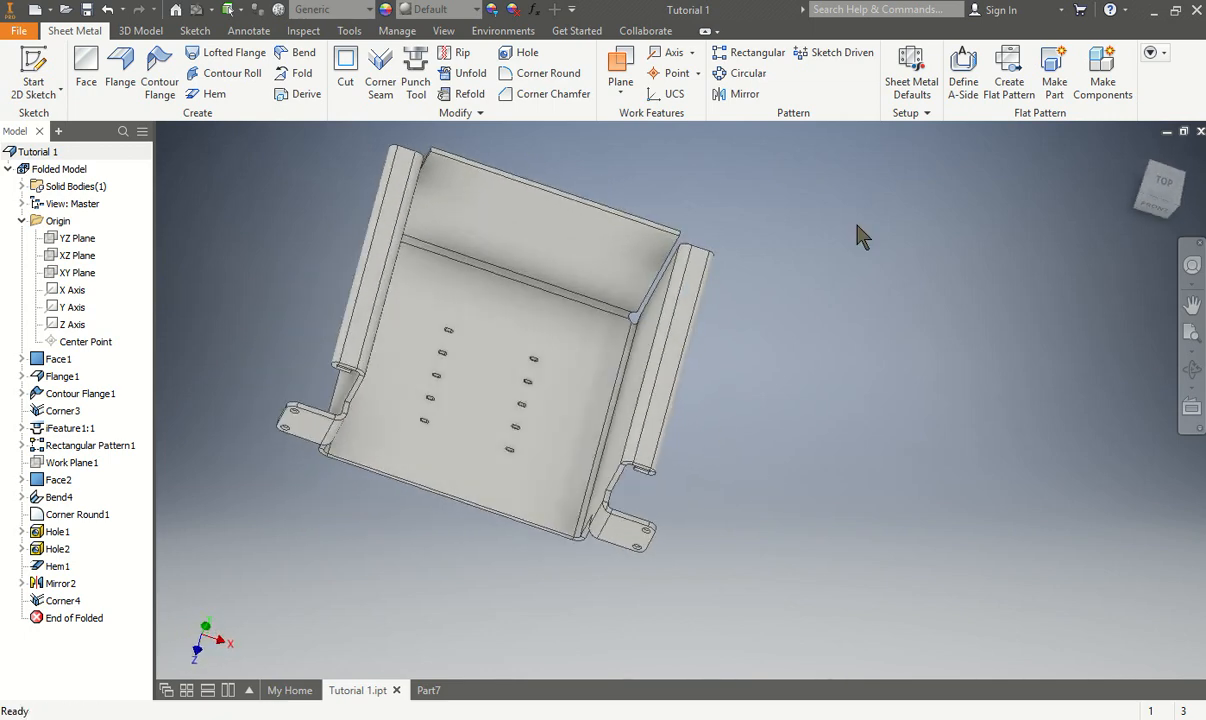
{"action": "left_click", "coordinate": [1137, 158]}
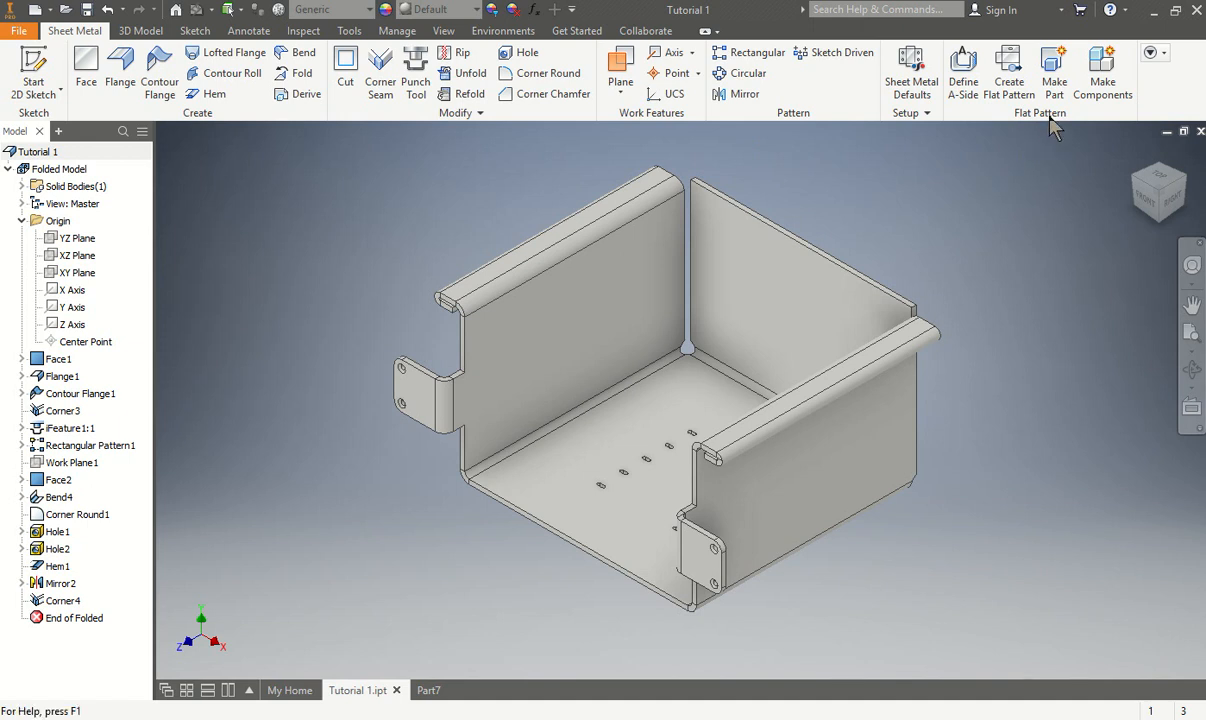
{"action": "left_click", "coordinate": [1013, 78]}
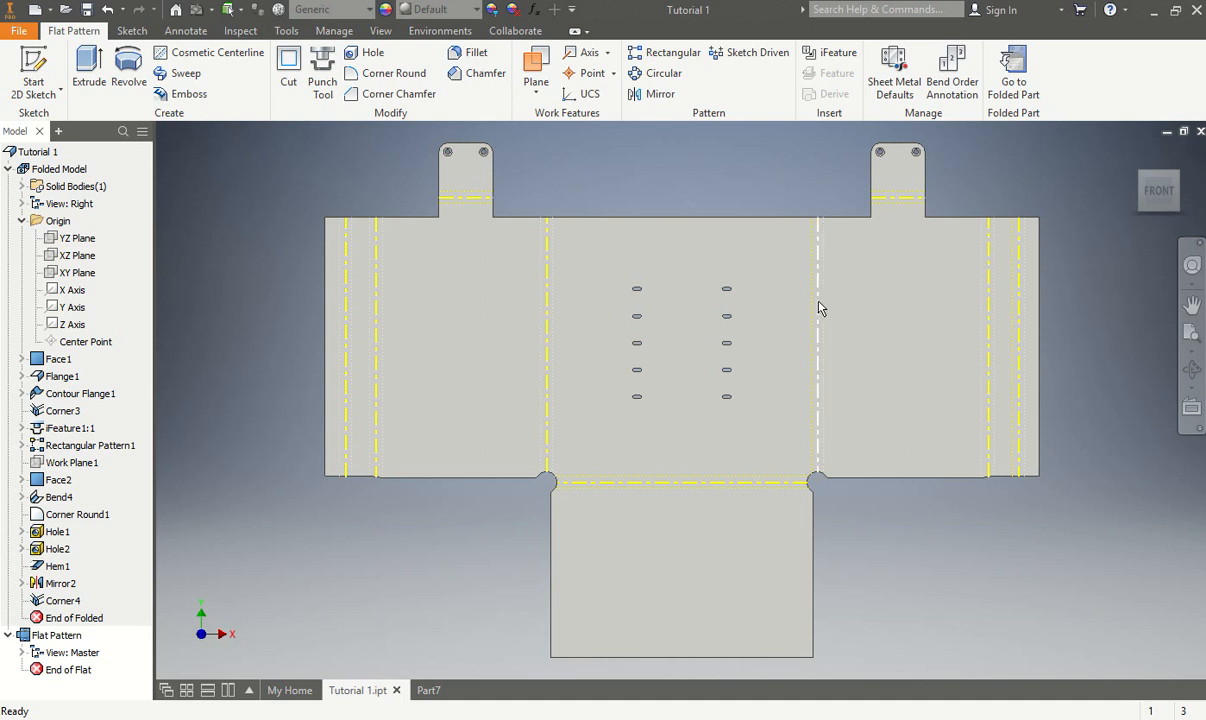
Display the bend order numbers on the flat pattern and inspect the bend number override option for bend 8
{"action": "mouse_move", "coordinate": [818, 308]}
{"action": "left_click", "coordinate": [957, 87]}
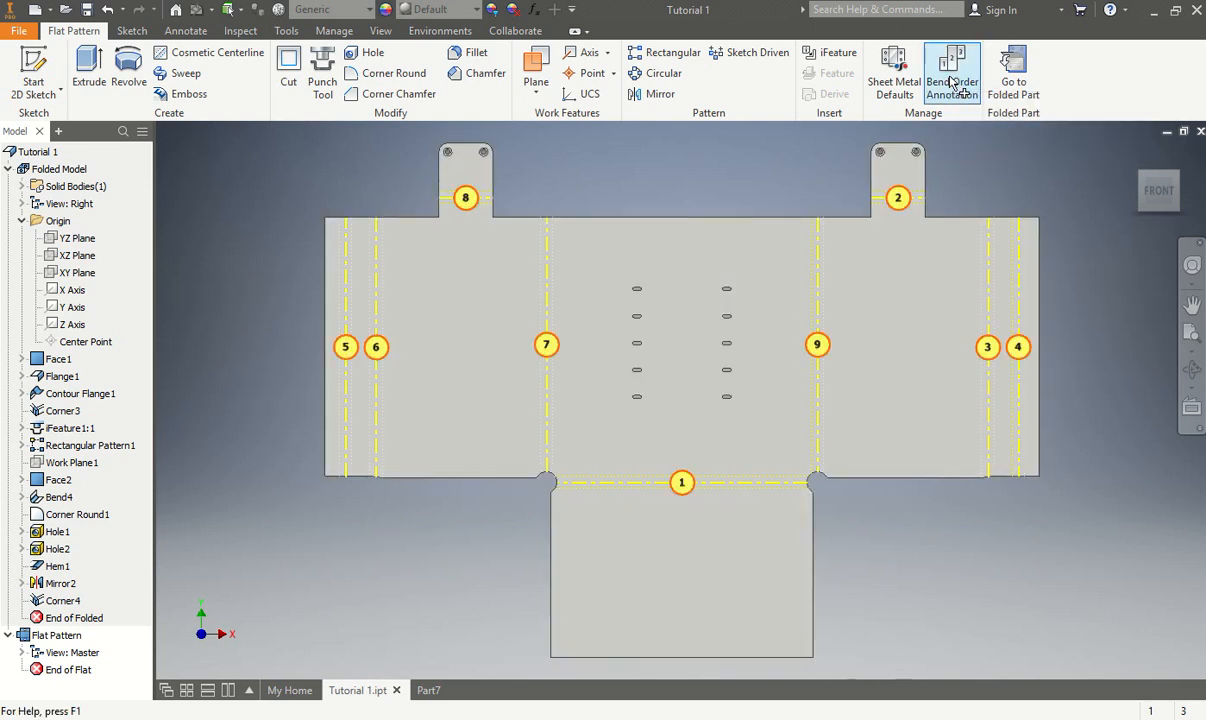
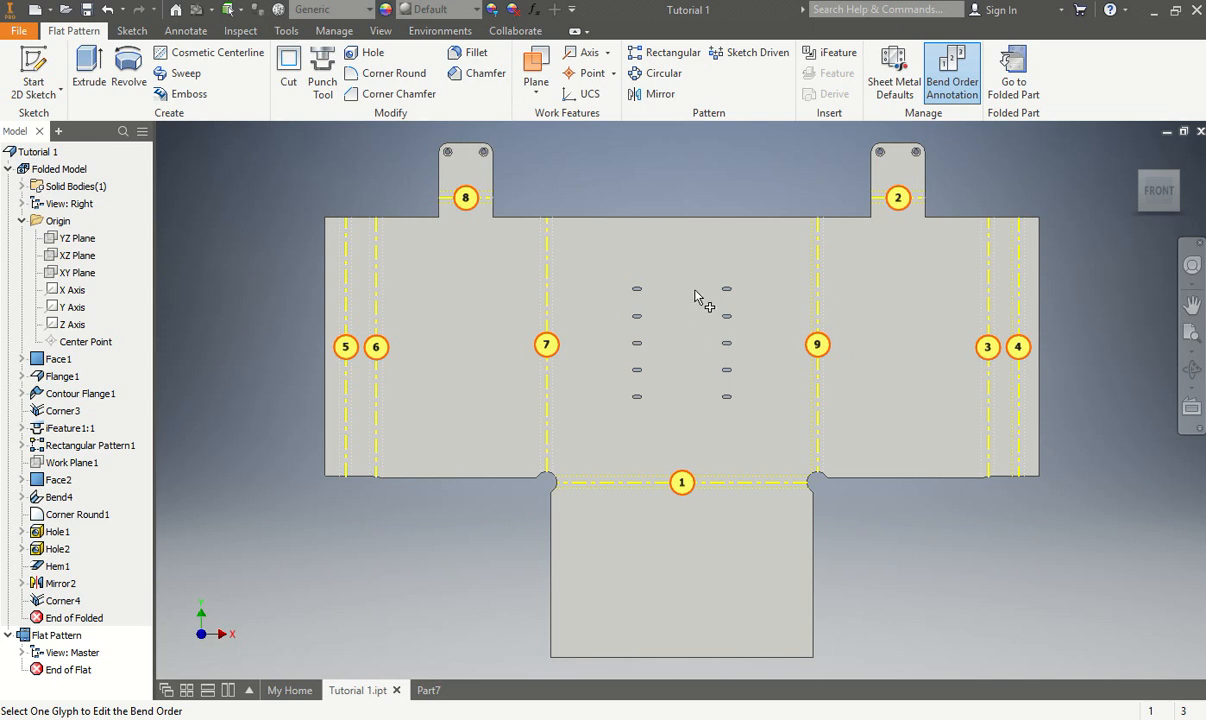
{"action": "left_click", "coordinate": [466, 197]}
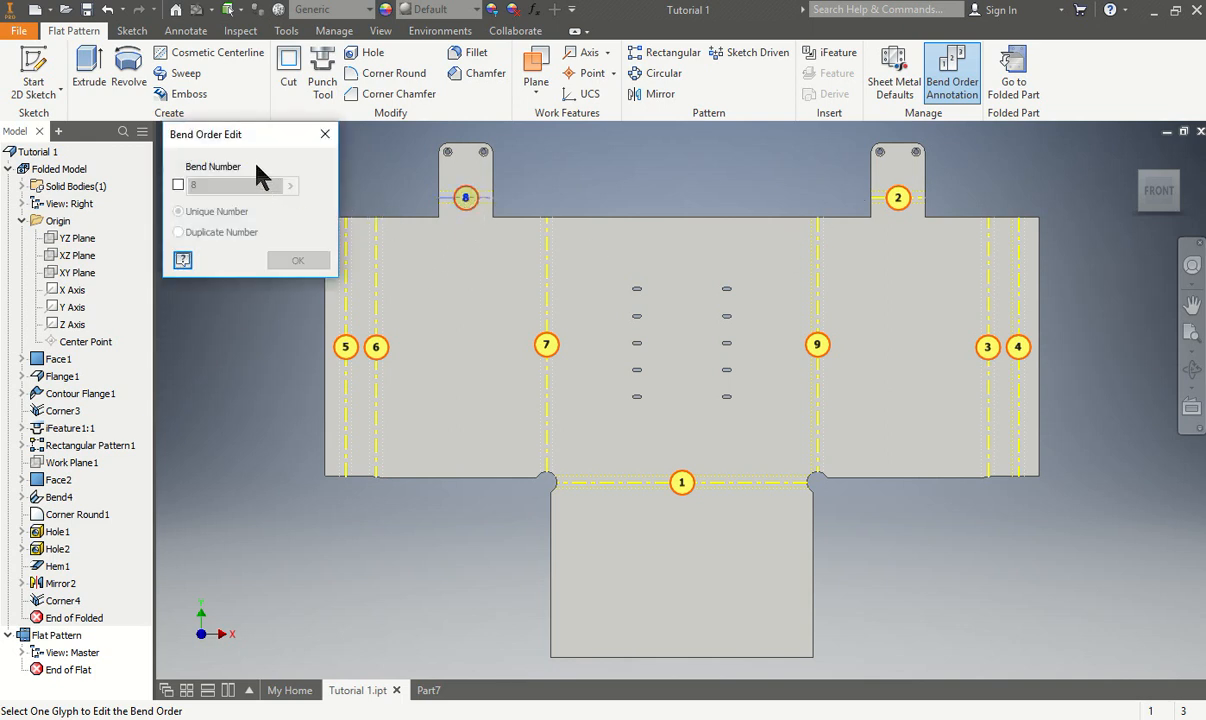
{"action": "left_click", "coordinate": [178, 185]}
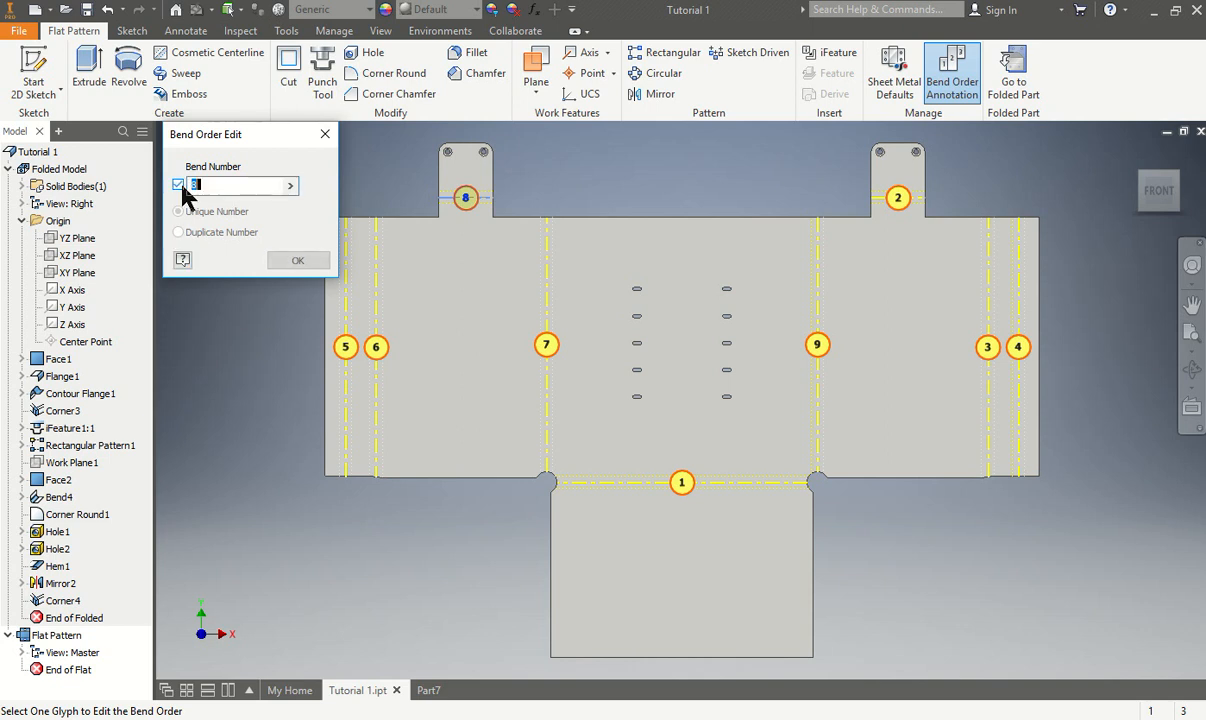
{"action": "left_click", "coordinate": [178, 185]}
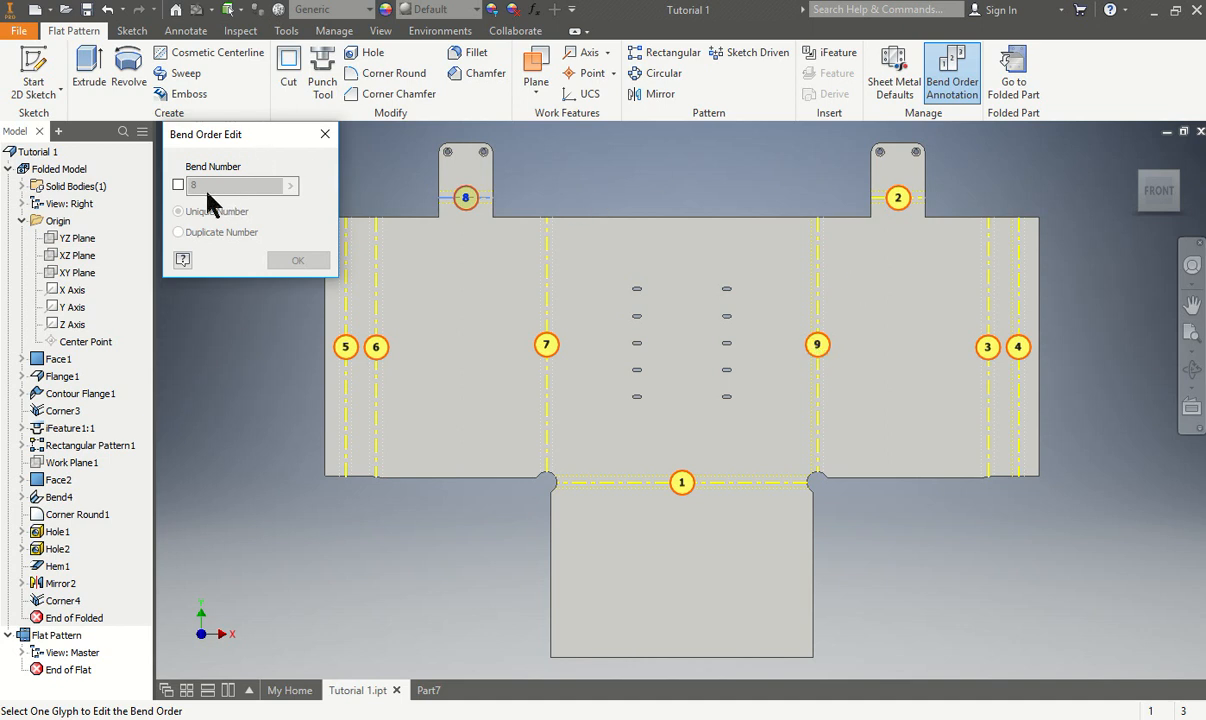
{"action": "left_click", "coordinate": [180, 186]}
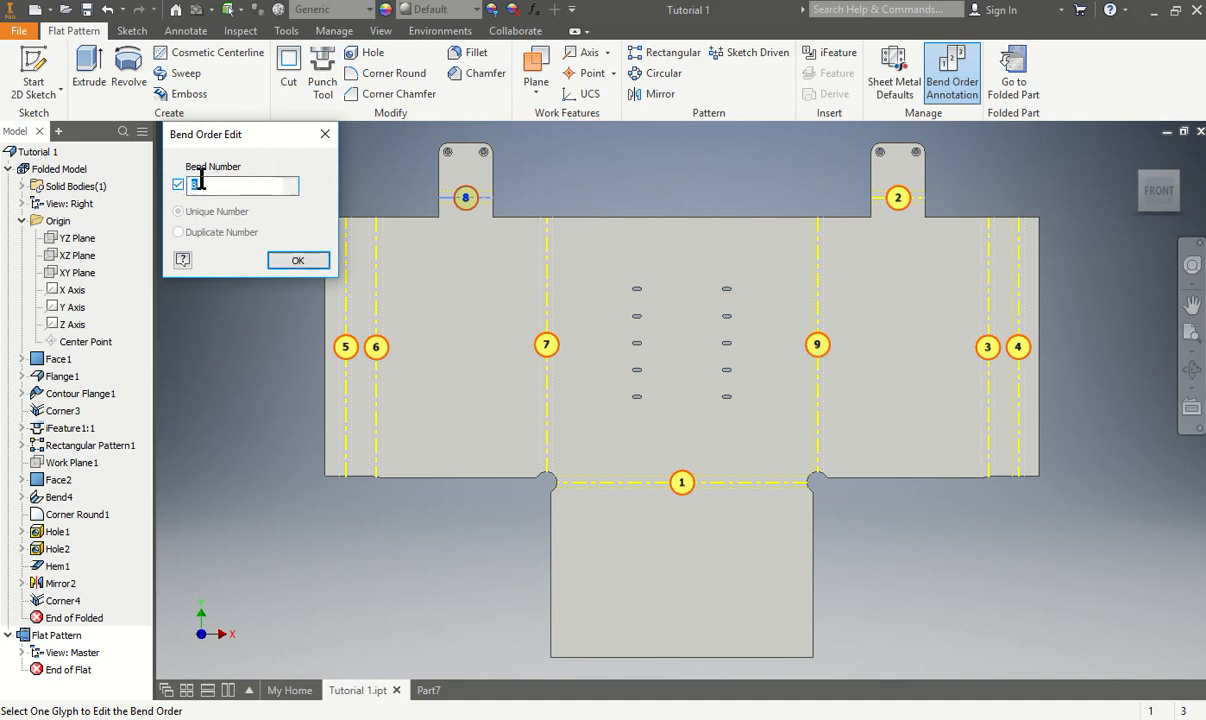
{"action": "left_click", "coordinate": [179, 186]}
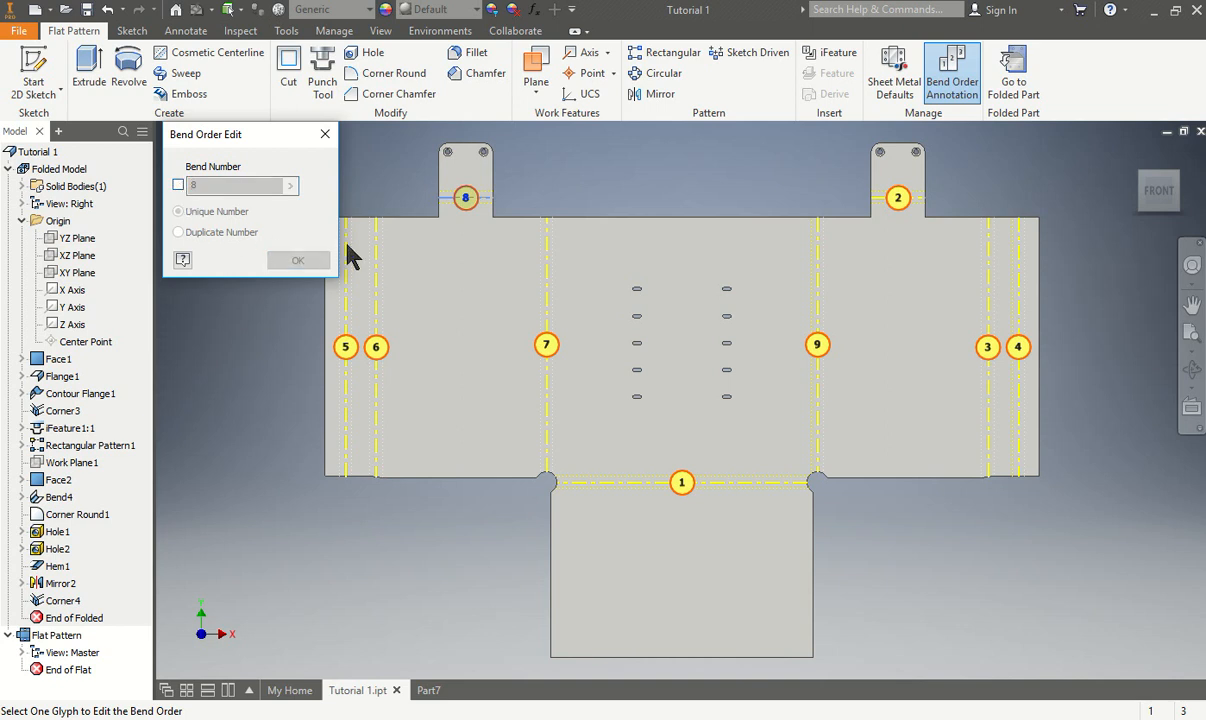
{"action": "left_click", "coordinate": [325, 135]}
{"action": "scroll", "coordinate": [578, 180], "scroll_direction": "down", "scroll_amount": 5}
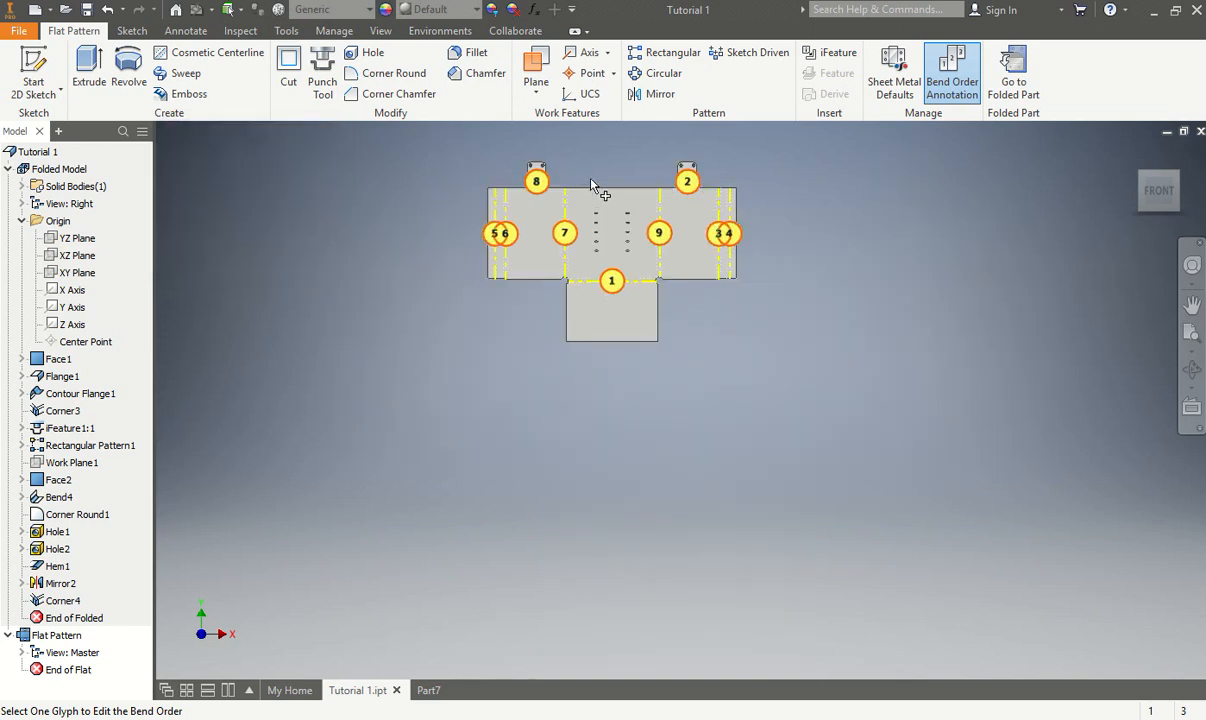
{"action": "scroll", "coordinate": [589, 168], "scroll_direction": "up", "scroll_amount": 5}
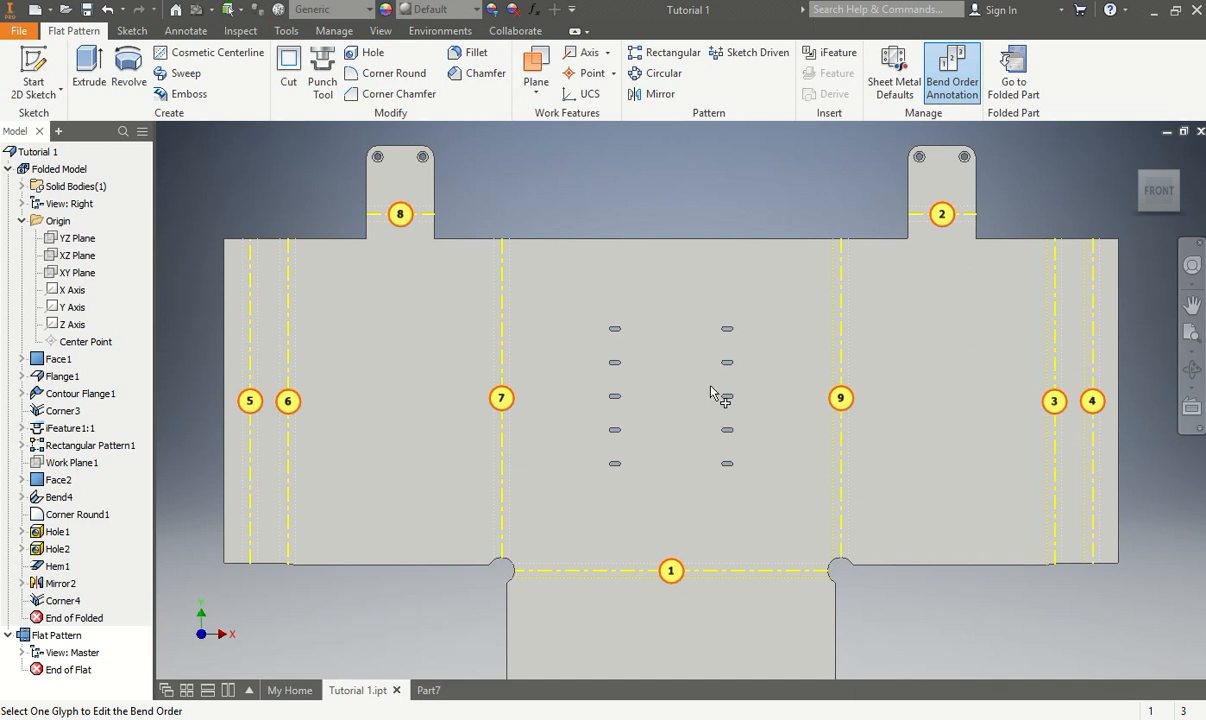
Switch to the folded part and return to the flat pattern
{"action": "left_click", "coordinate": [1020, 70]}
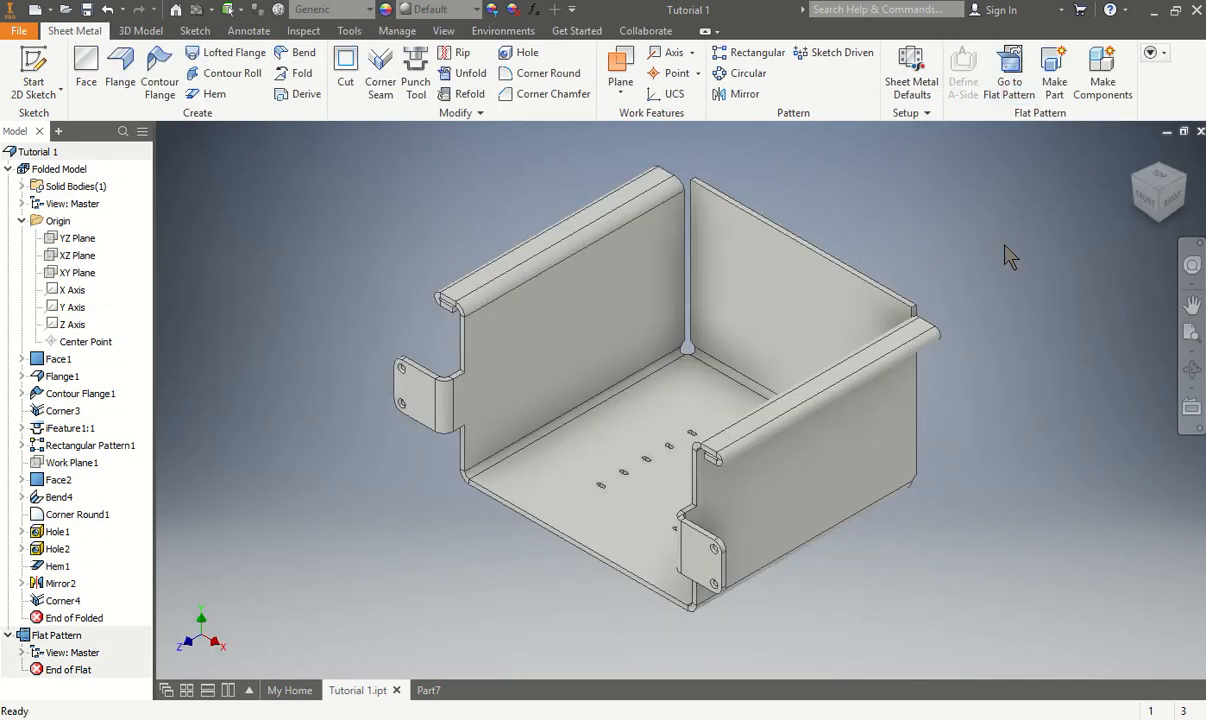
{"action": "left_click", "coordinate": [1011, 68]}
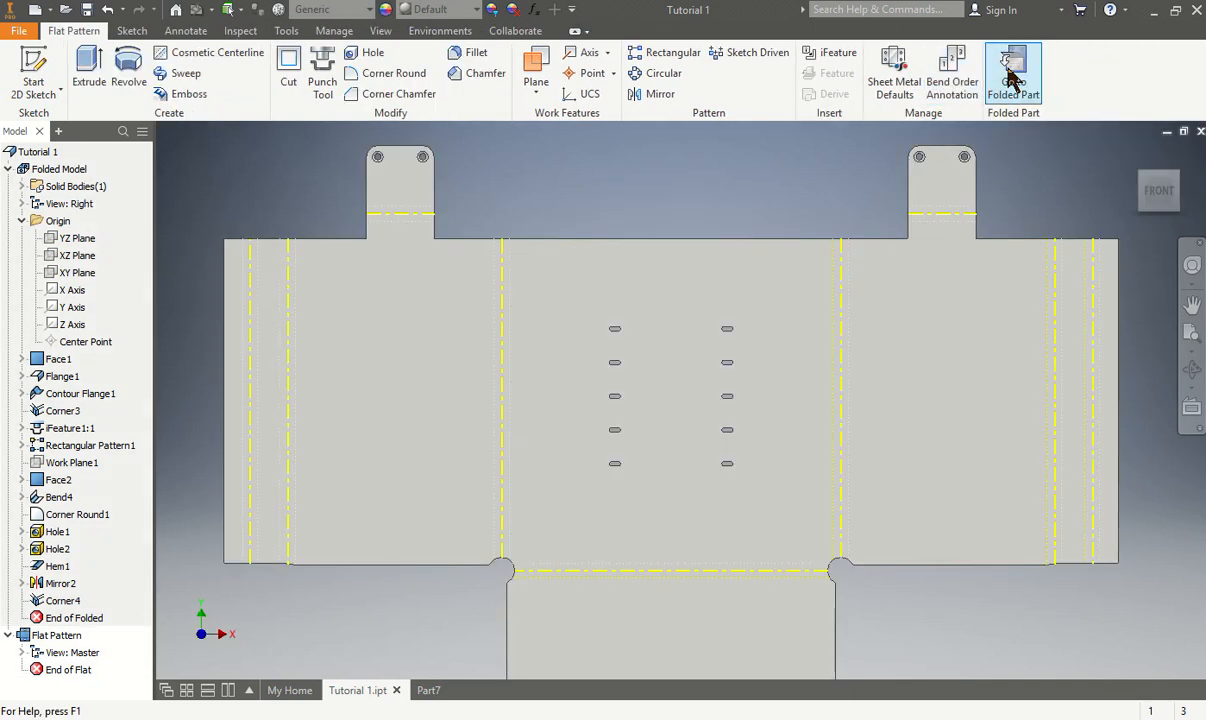
Return to the folded part and save the file
{"action": "left_click", "coordinate": [1022, 80]}
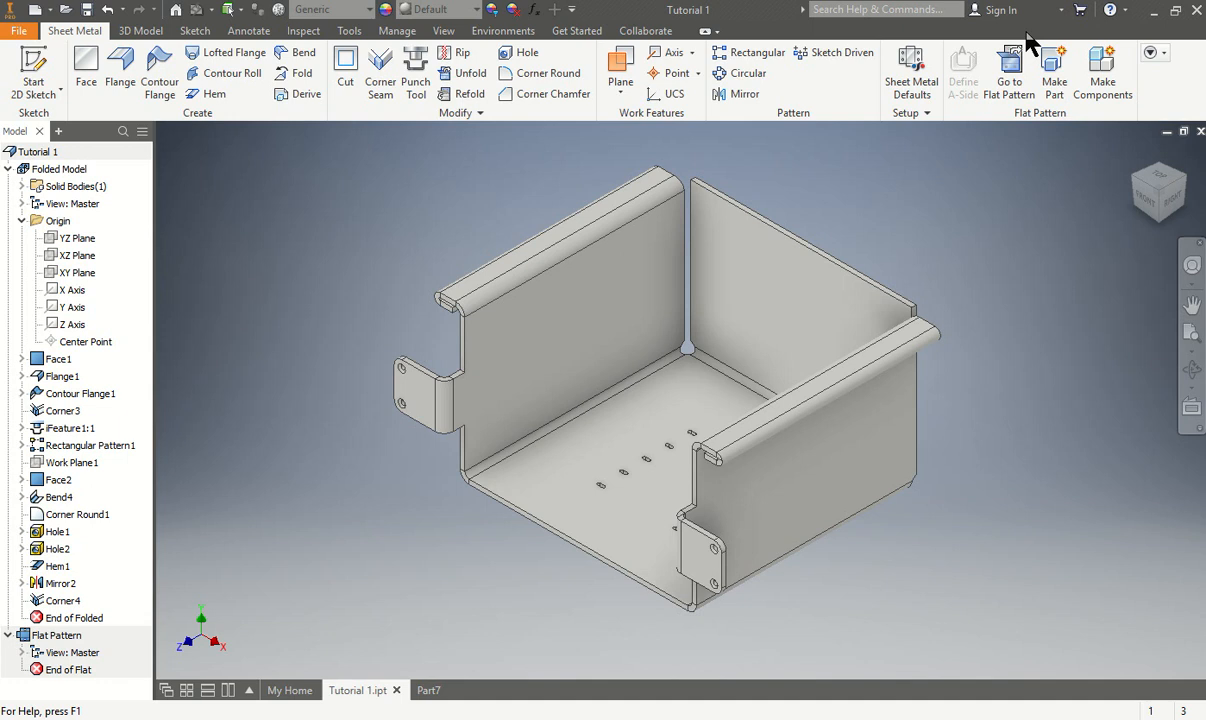
{"action": "left_click", "coordinate": [87, 10]}
{"action": "left_click", "coordinate": [92, 12]}
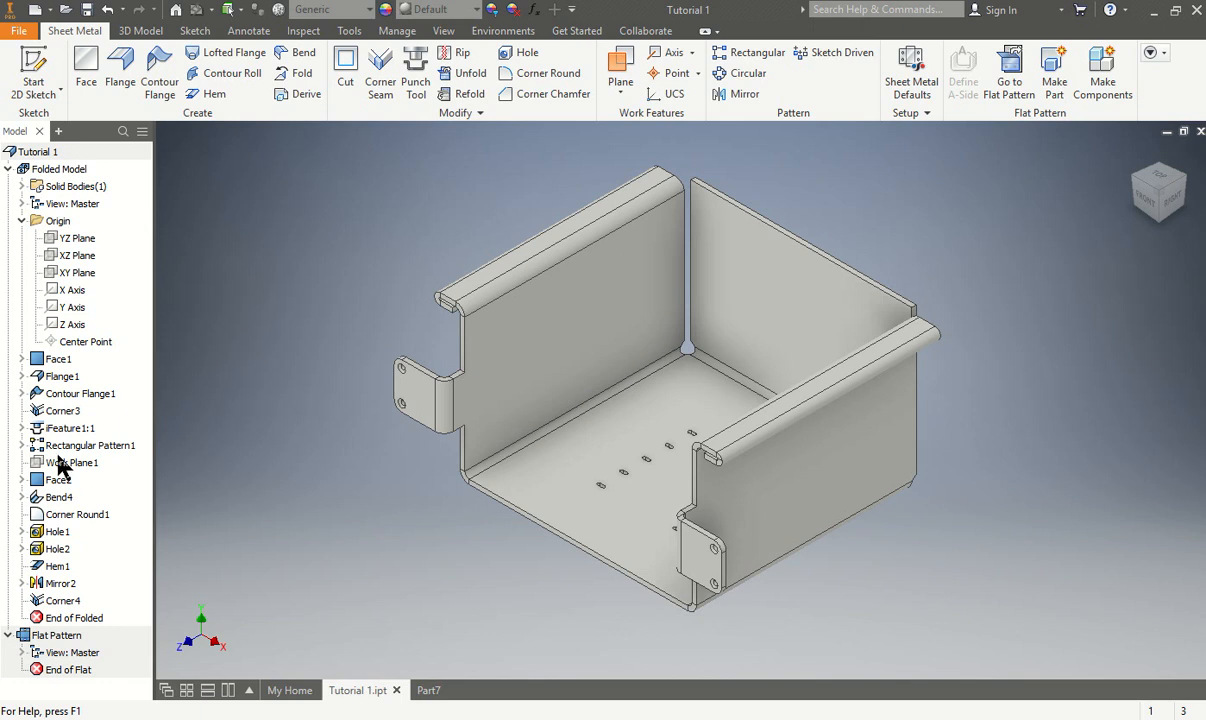
Create a new drawing from the Standard.idw template
{"action": "left_click", "coordinate": [24, 35]}
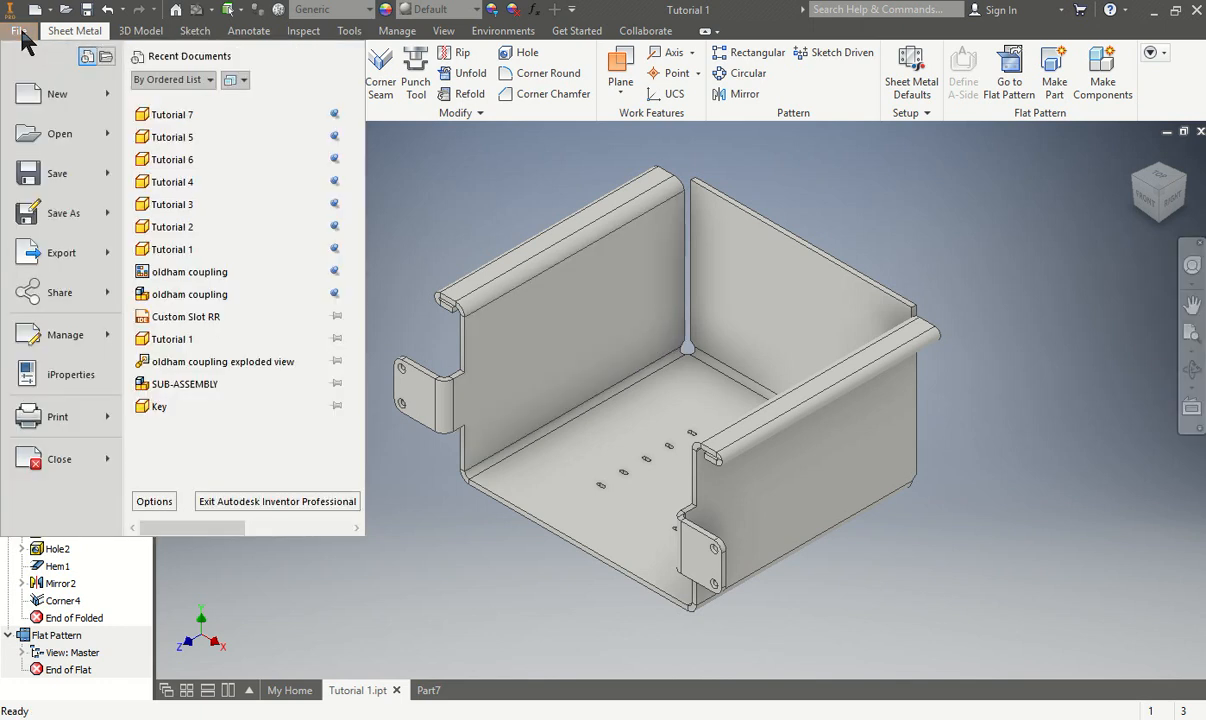
{"action": "left_click", "coordinate": [38, 93]}
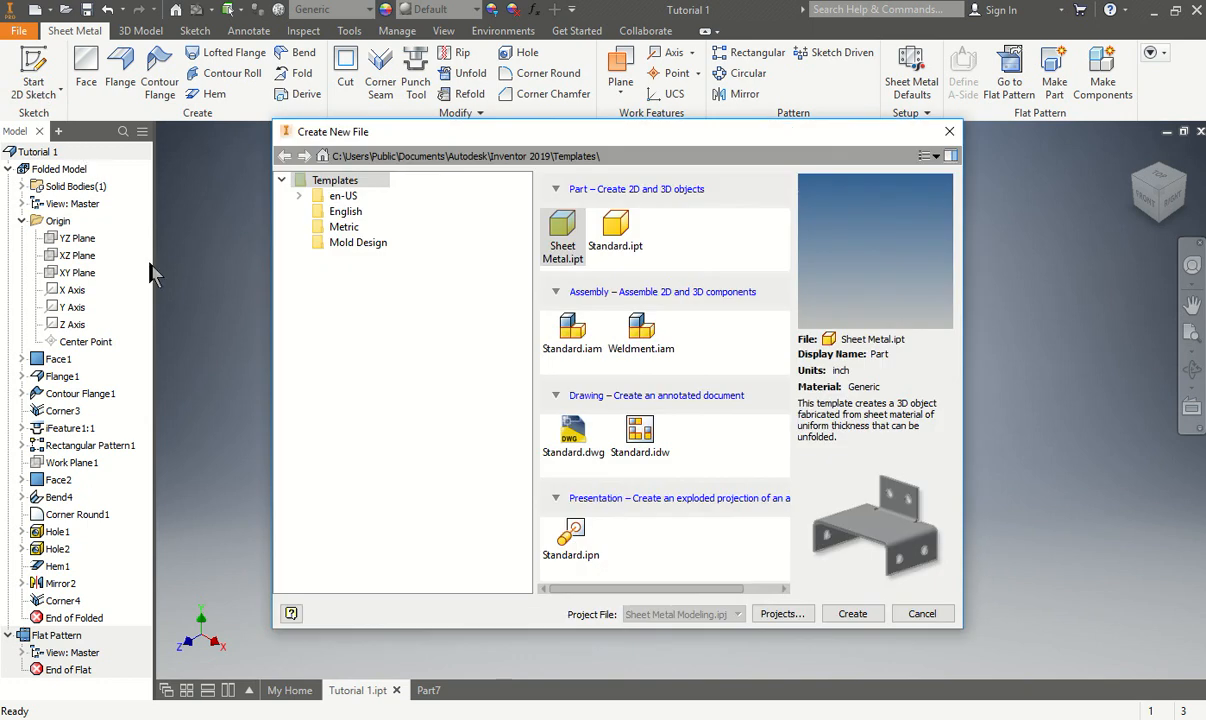
{"action": "left_click", "coordinate": [642, 445]}
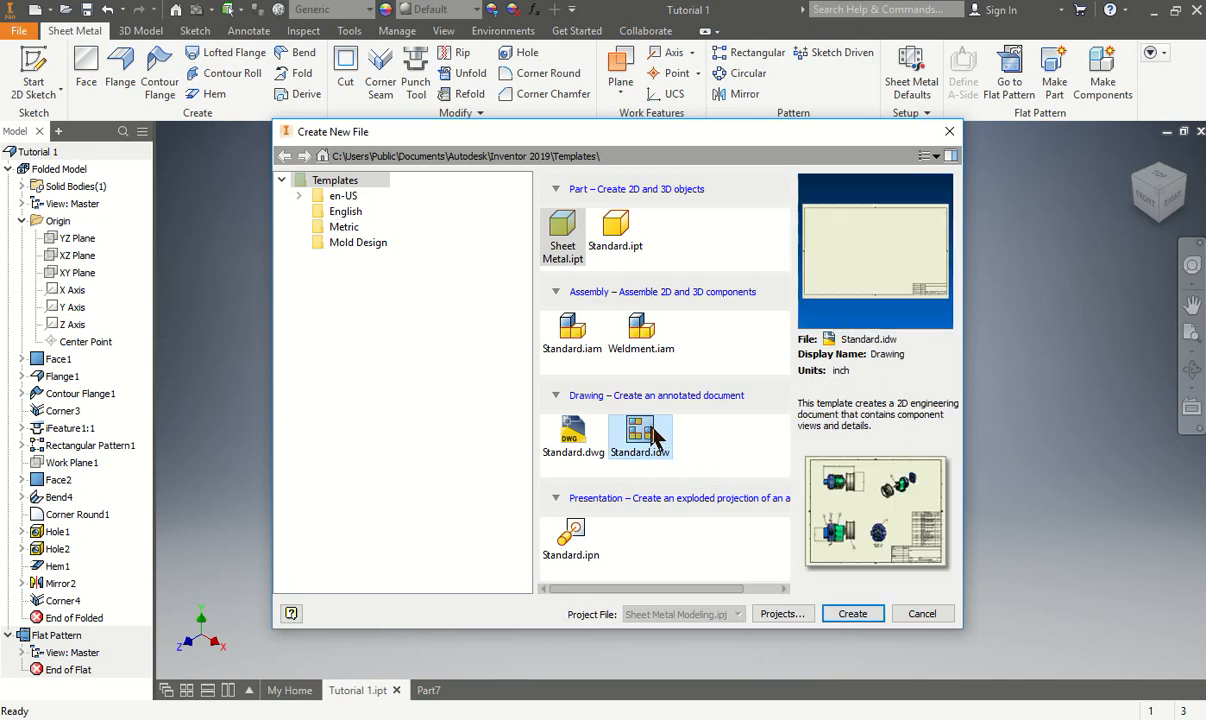
{"action": "left_click", "coordinate": [860, 614]}
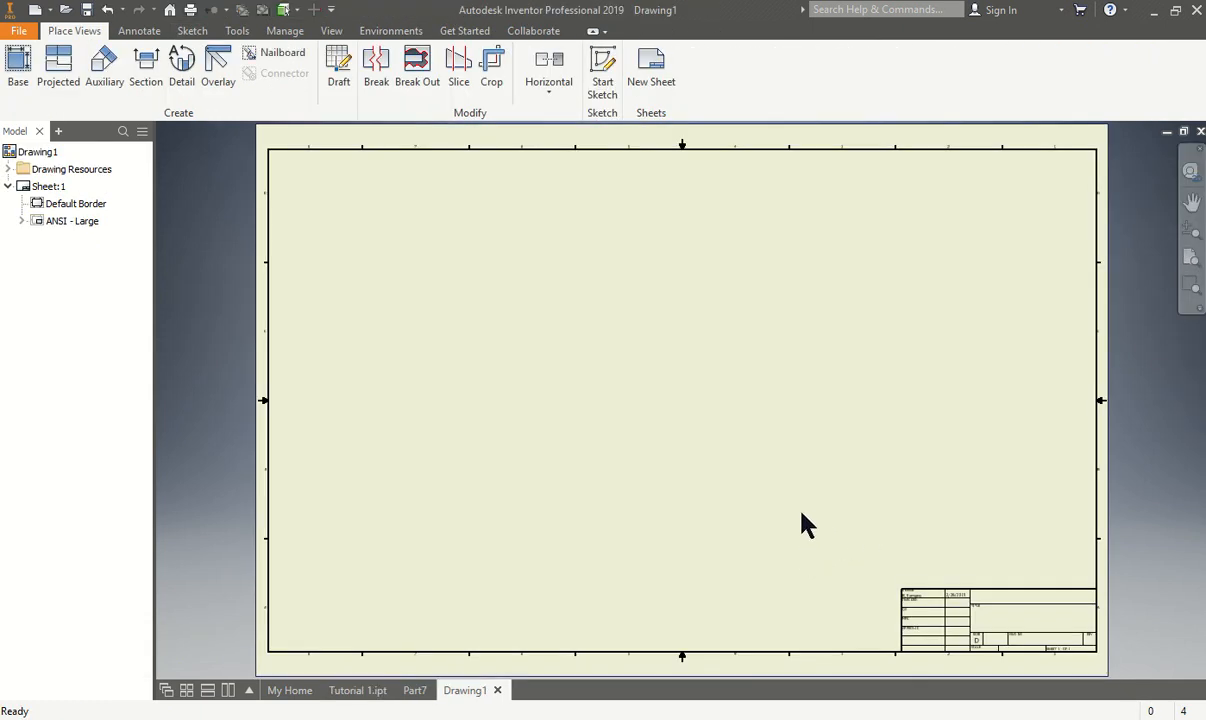
Place an isometric base view of the folded Tutorial 1 part at 1/2 scale, hidden lines removed, in the sheet's upper-right corner
{"action": "left_click", "coordinate": [18, 69]}
{"action": "left_click", "coordinate": [22, 78]}
{"action": "mouse_move", "coordinate": [680, 432]}
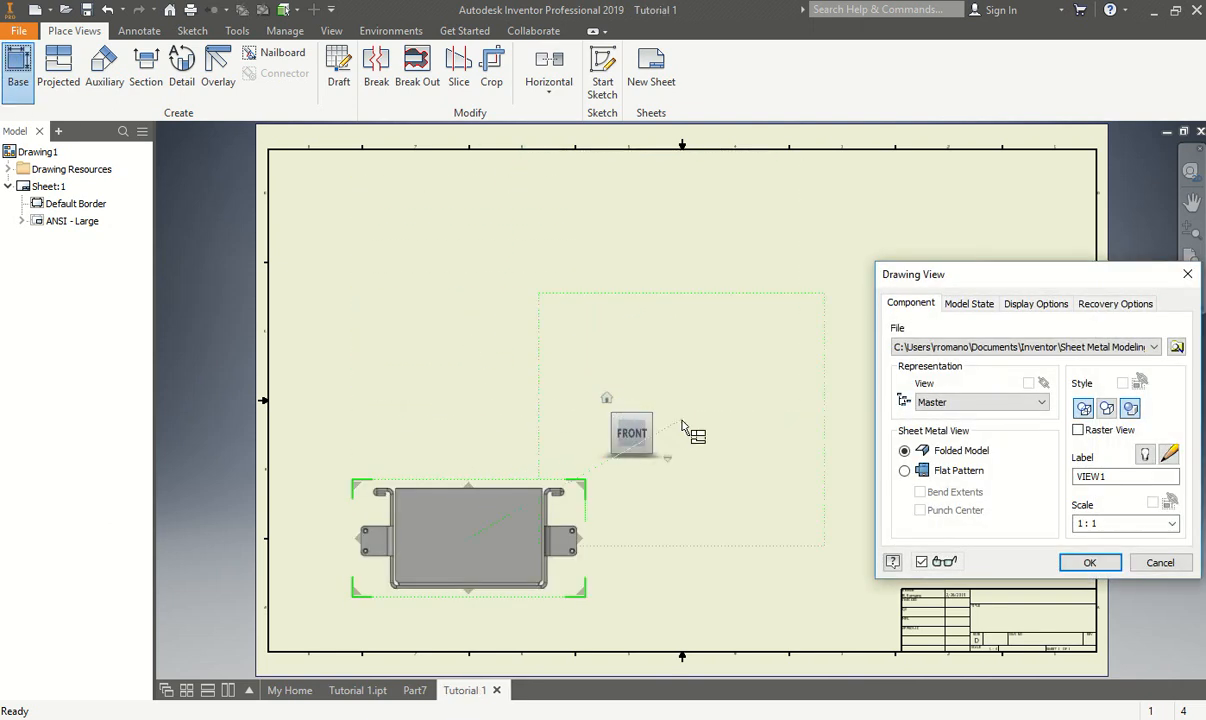
{"action": "left_click", "coordinate": [652, 417]}
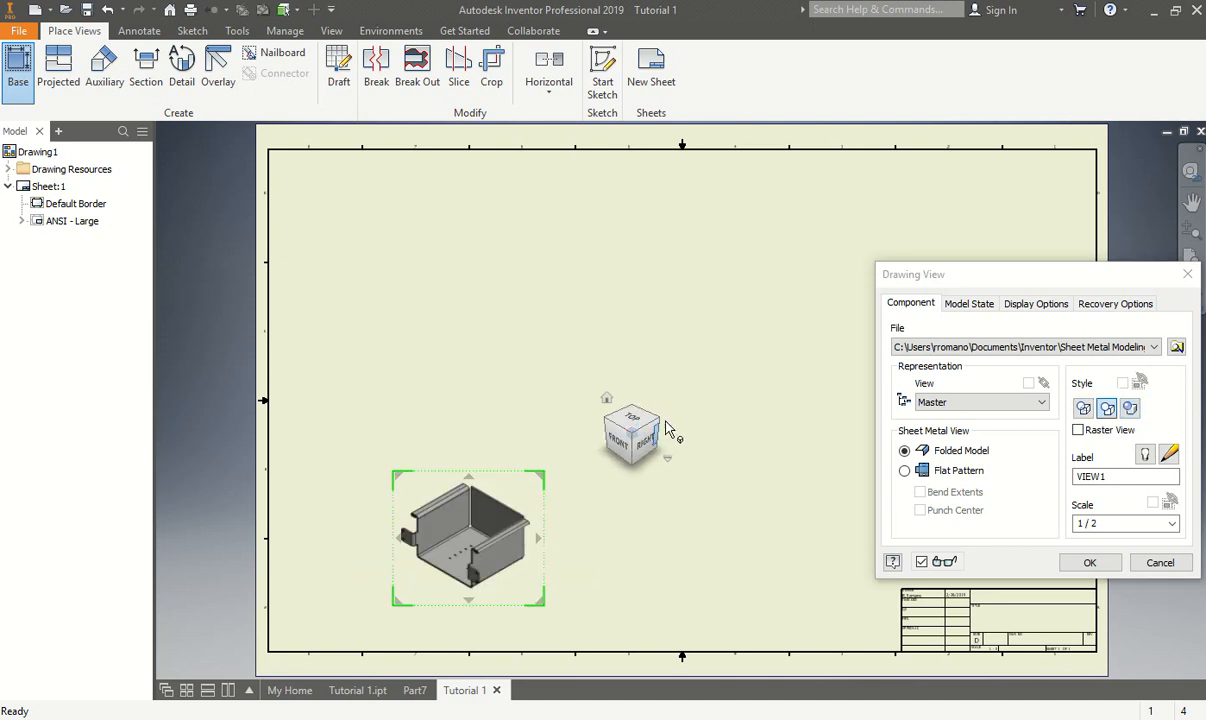
{"action": "left_click_drag", "start_coordinate": [939, 268], "coordinate": [951, 441]}
{"action": "left_click_drag", "start_coordinate": [532, 518], "coordinate": [1070, 198]}
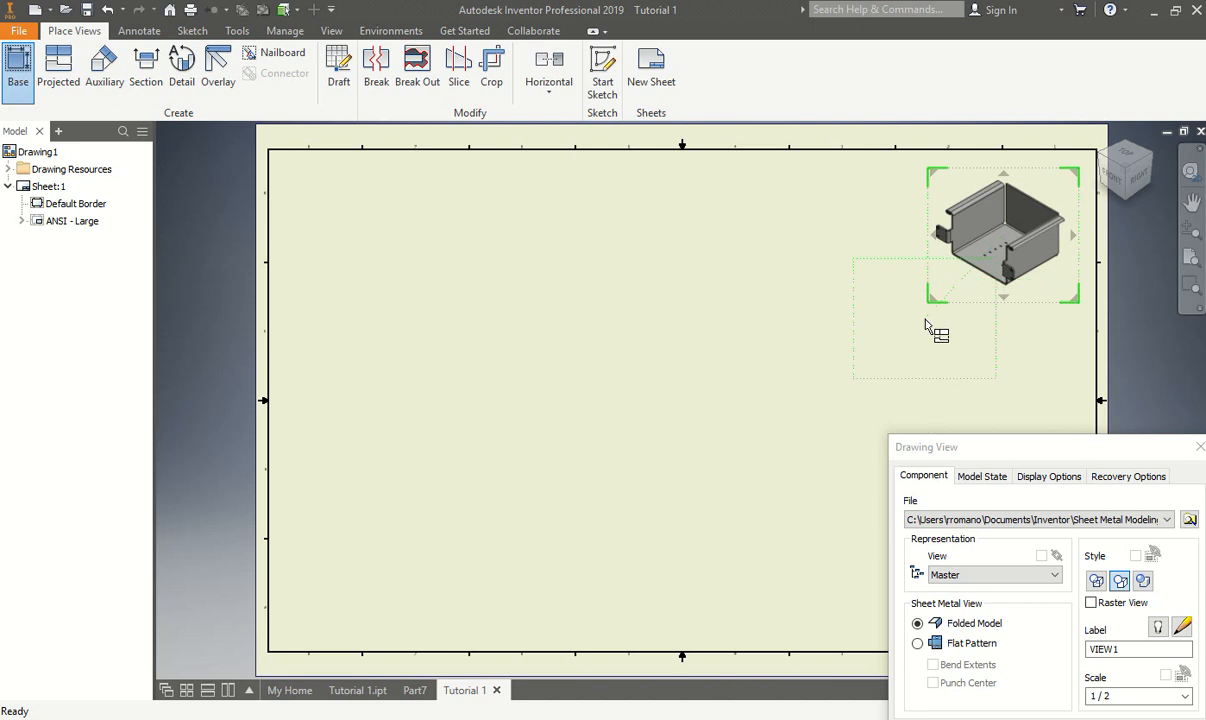
{"action": "right_click", "coordinate": [826, 253]}
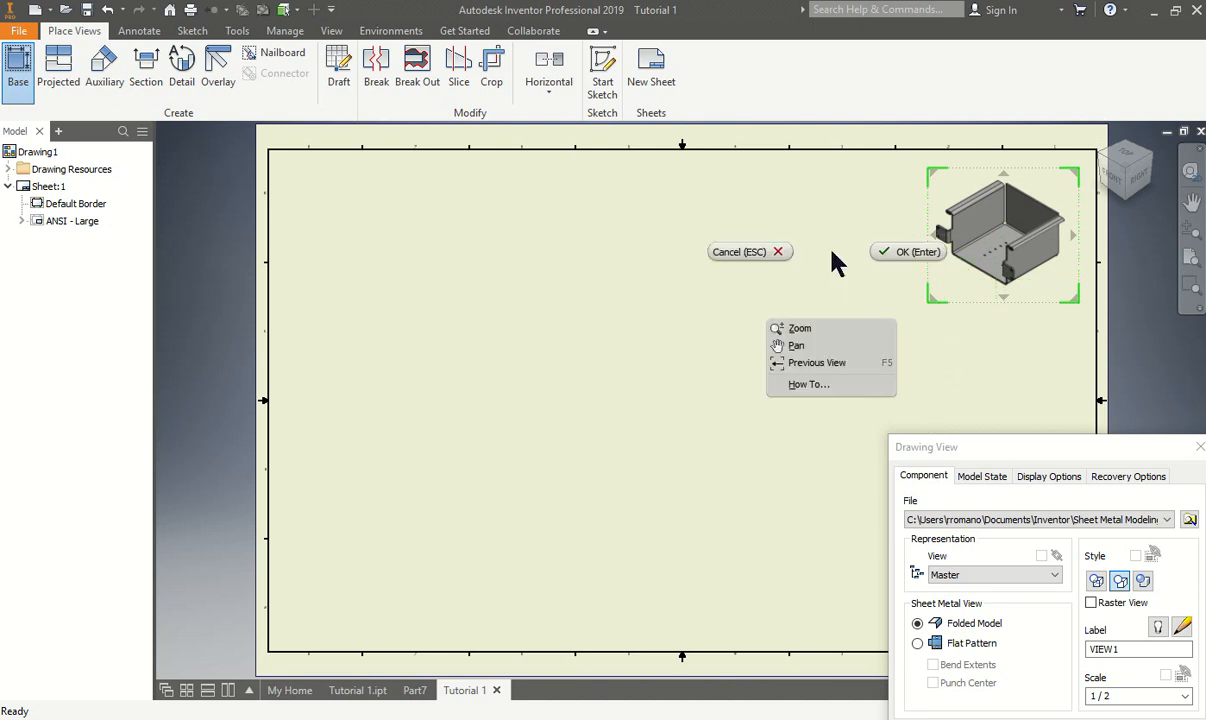
{"action": "left_click", "coordinate": [900, 254]}
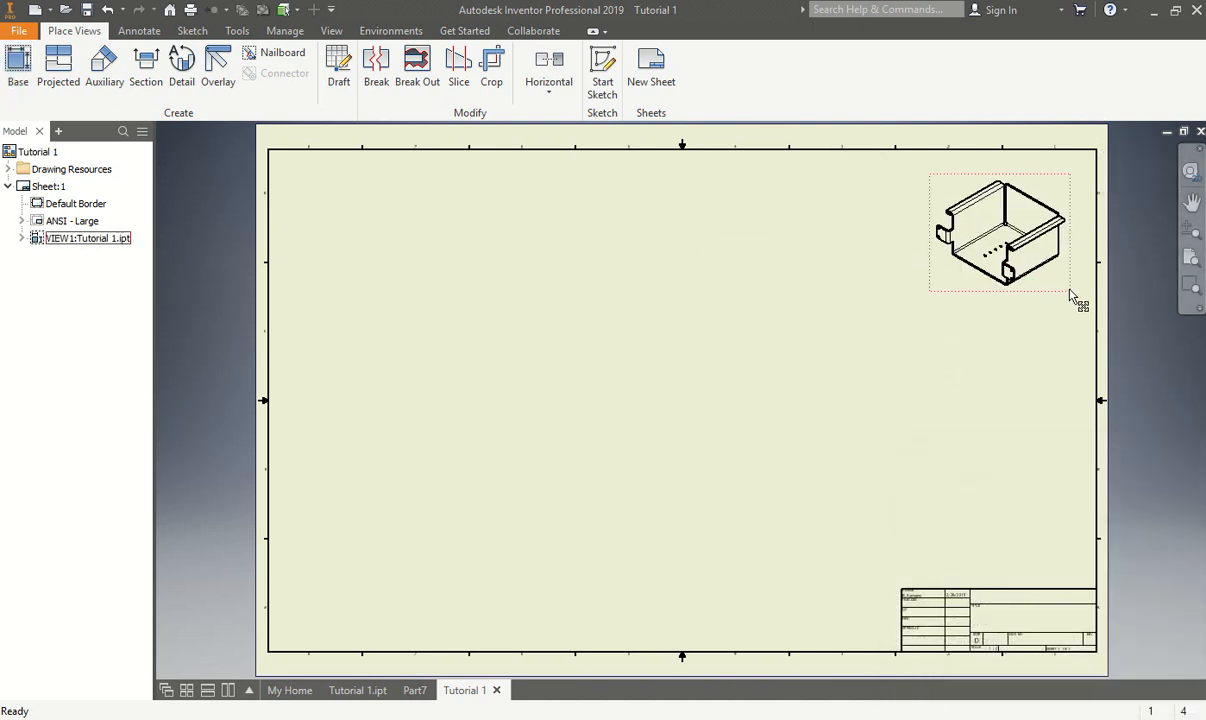
Place a front base view of the folded part at 1/2 scale with a projected top view above it
{"action": "left_click", "coordinate": [20, 70]}
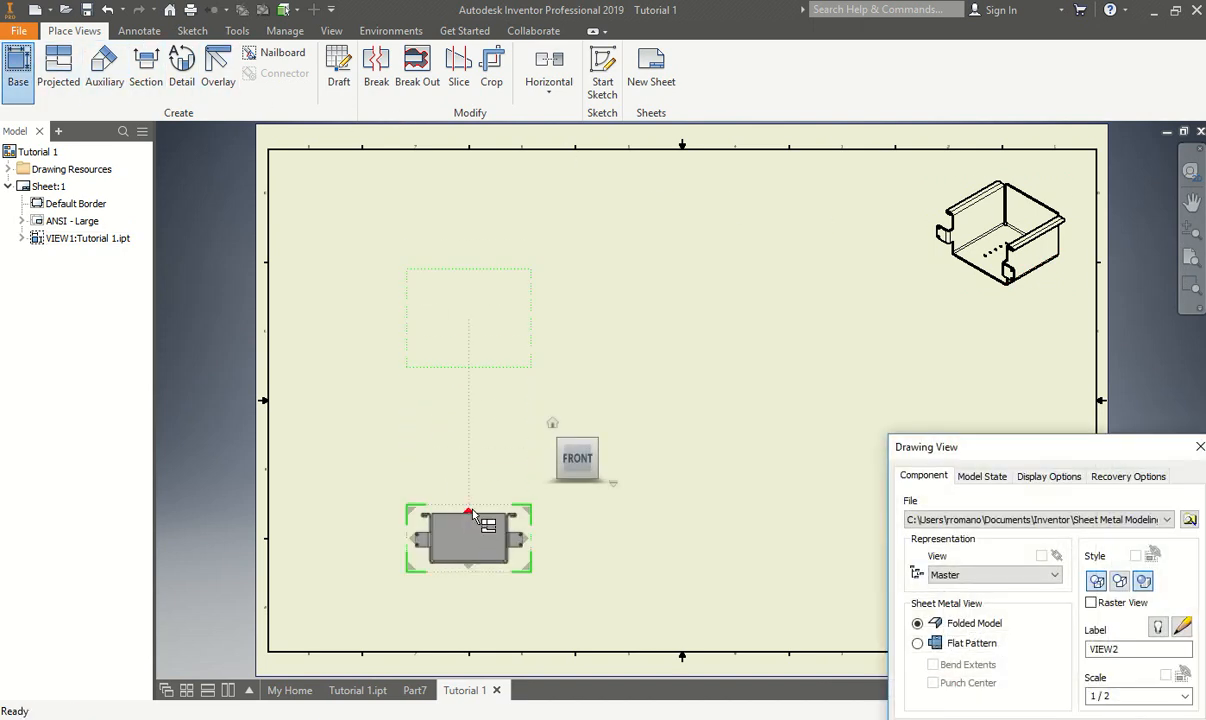
{"action": "left_click", "coordinate": [474, 332]}
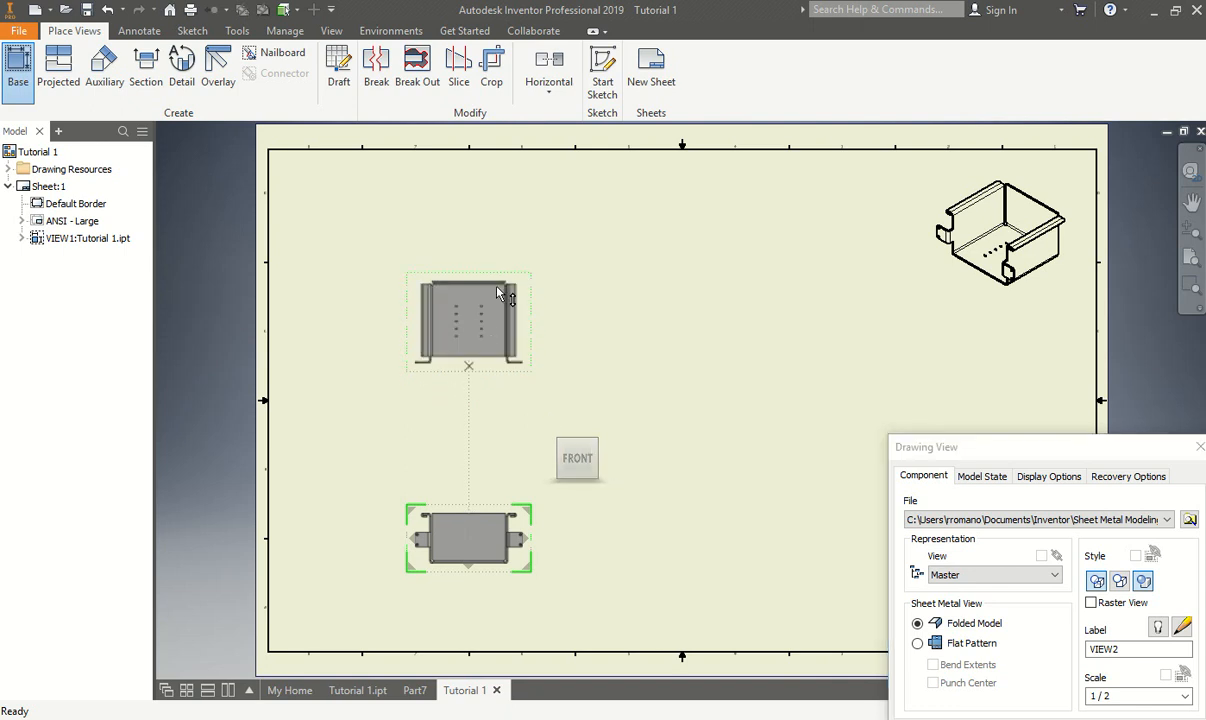
{"action": "right_click", "coordinate": [560, 318]}
{"action": "left_click", "coordinate": [625, 298]}
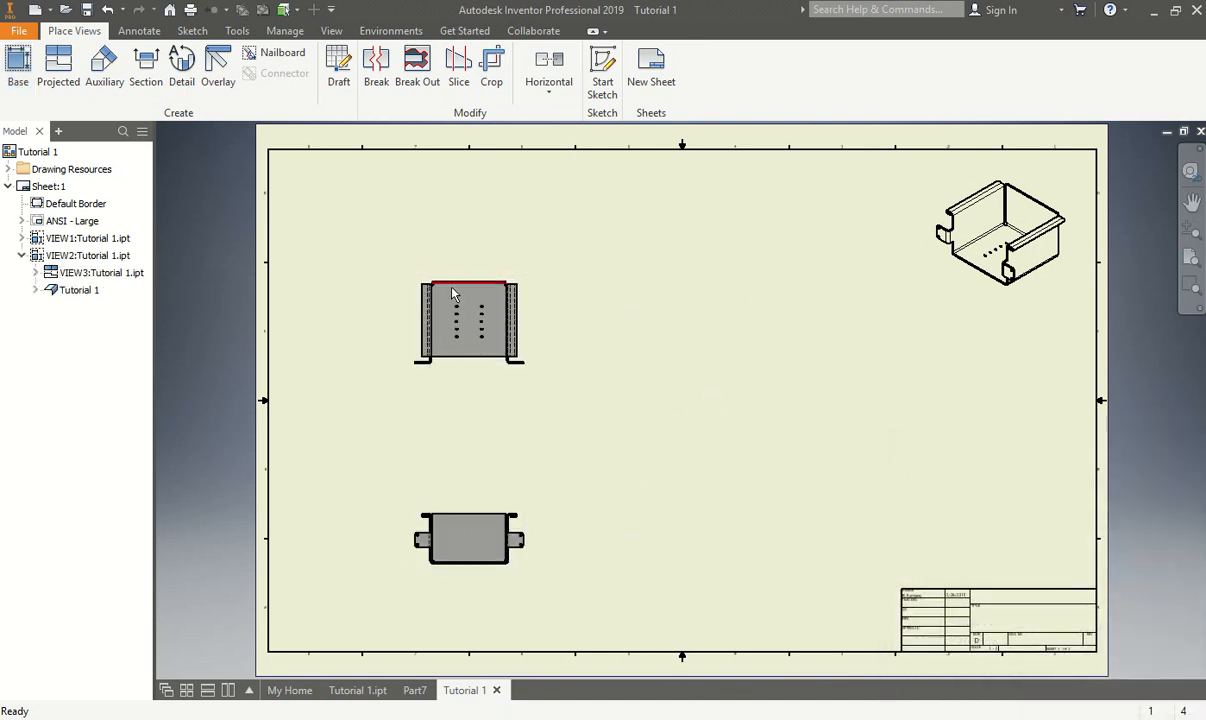
Make the projected top view's style independent of its base view and turn off its shading
{"action": "left_click", "coordinate": [530, 322]}
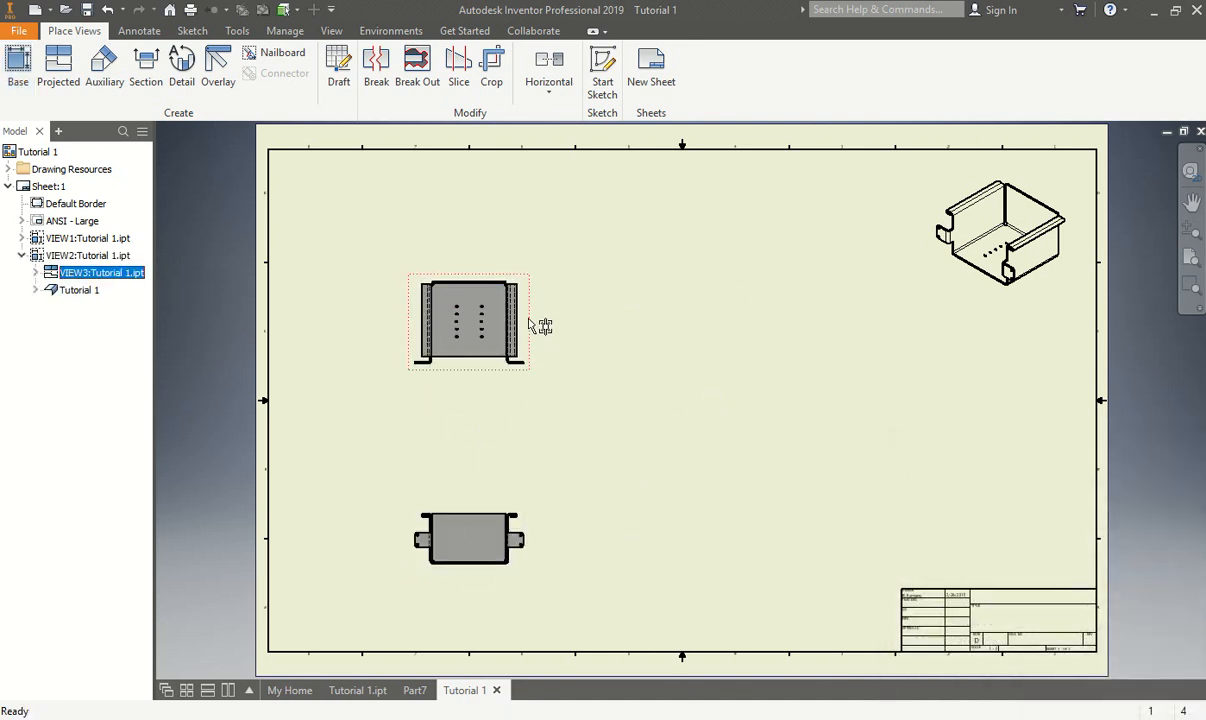
{"action": "right_click", "coordinate": [530, 322]}
{"action": "left_click", "coordinate": [527, 286]}
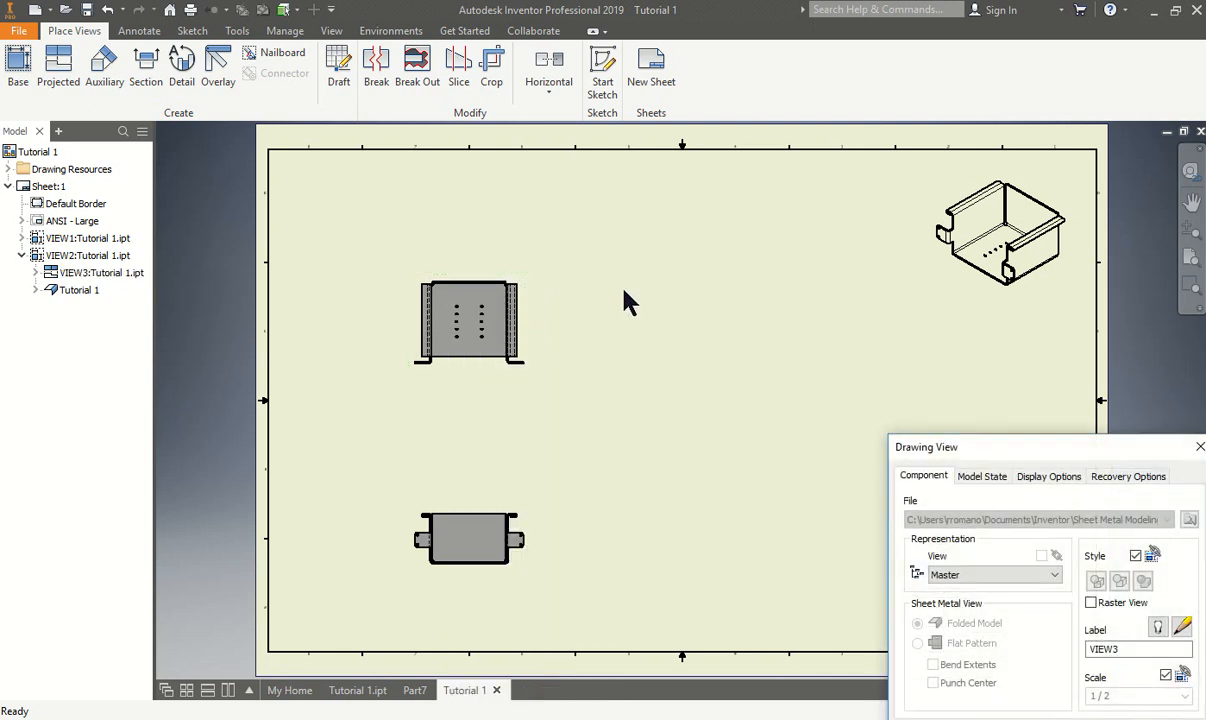
{"action": "left_click_drag", "start_coordinate": [1055, 452], "coordinate": [773, 244]}
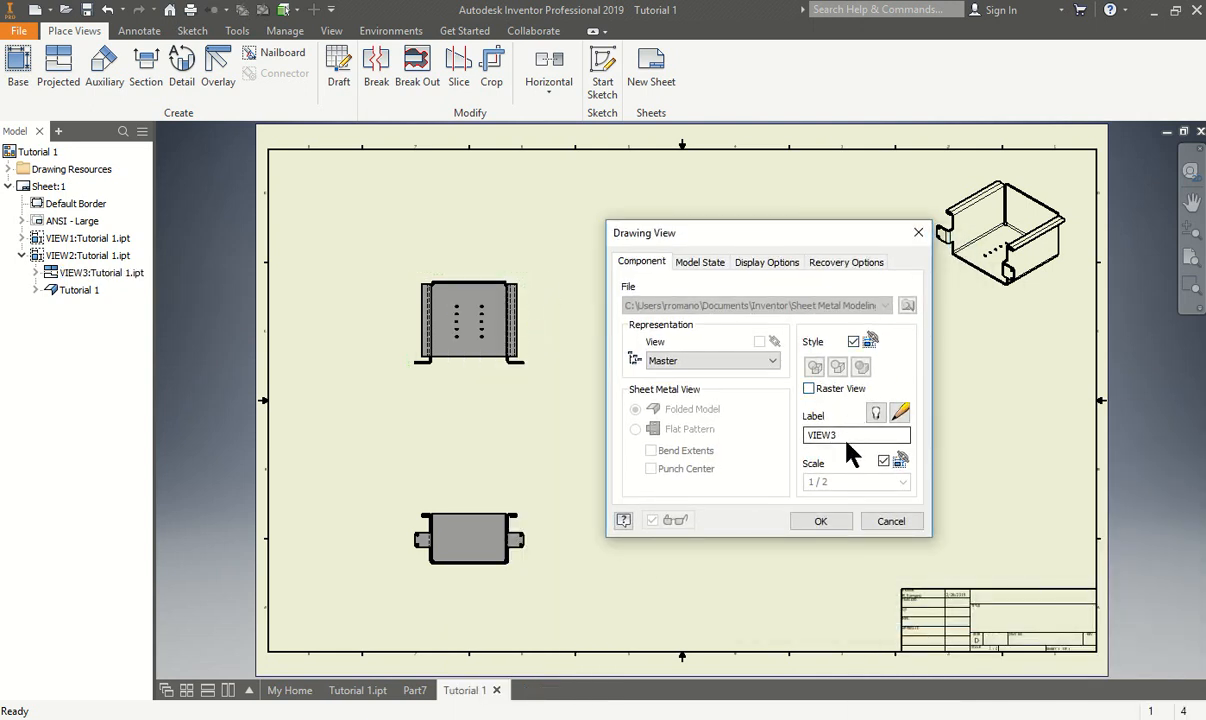
{"action": "left_click", "coordinate": [853, 341]}
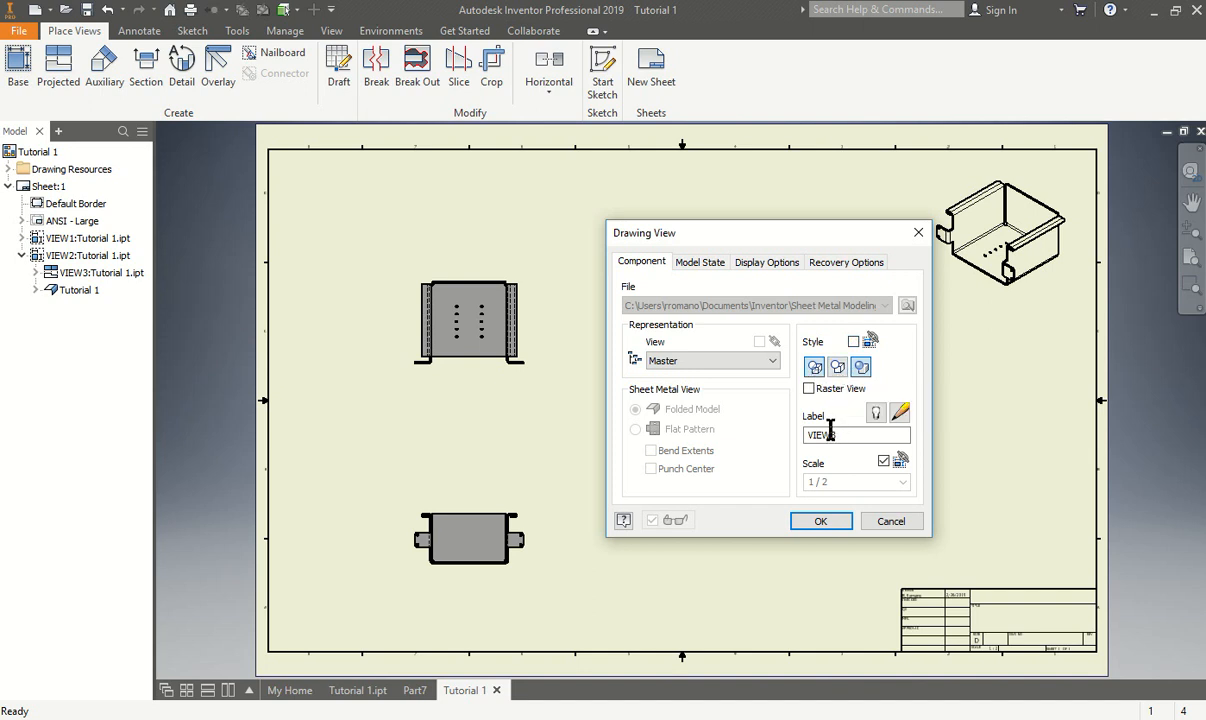
{"action": "left_click", "coordinate": [821, 521]}
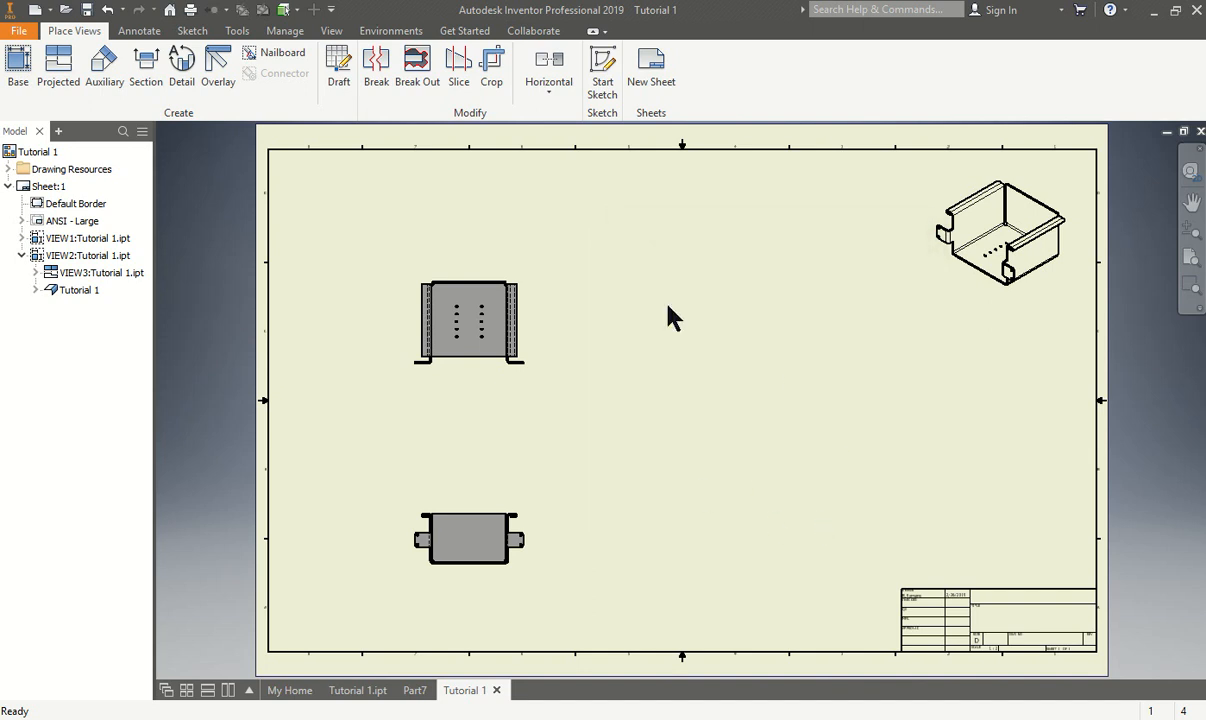
{"action": "right_click", "coordinate": [530, 303]}
{"action": "left_click", "coordinate": [528, 278]}
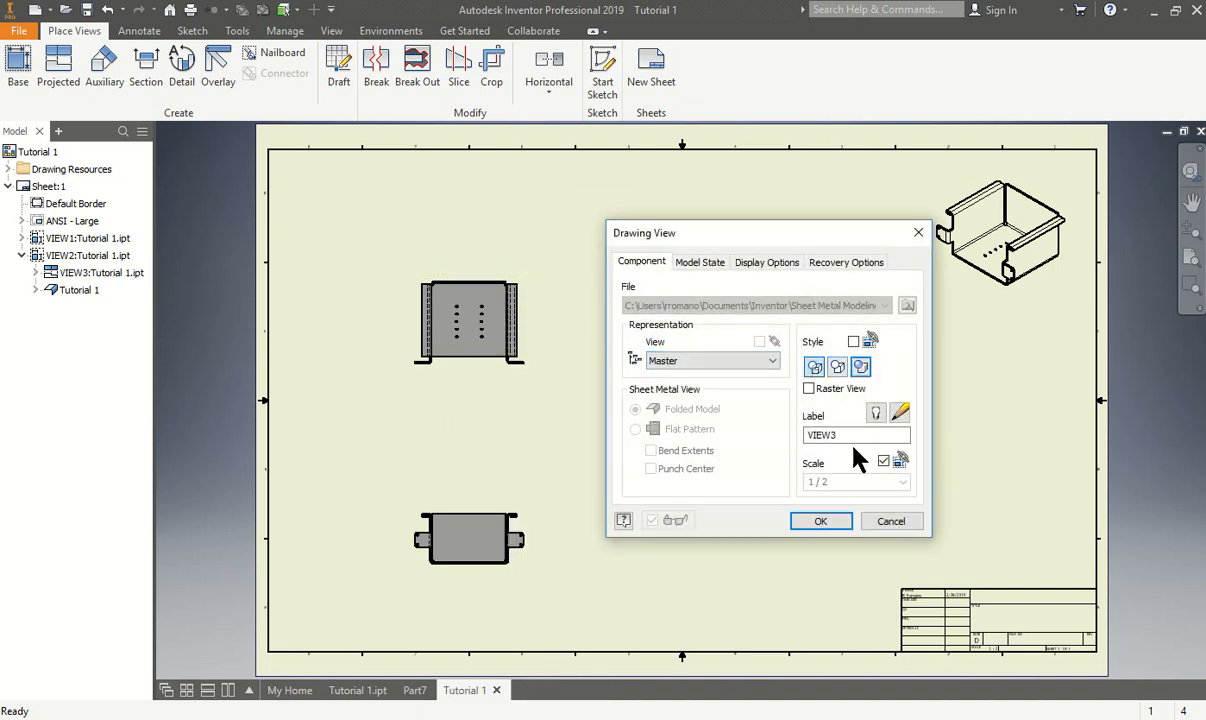
{"action": "left_click", "coordinate": [805, 520]}
Change the front base view's style to unshaded
{"action": "right_click", "coordinate": [524, 526]}
{"action": "left_click", "coordinate": [524, 527]}
{"action": "right_click", "coordinate": [532, 524]}
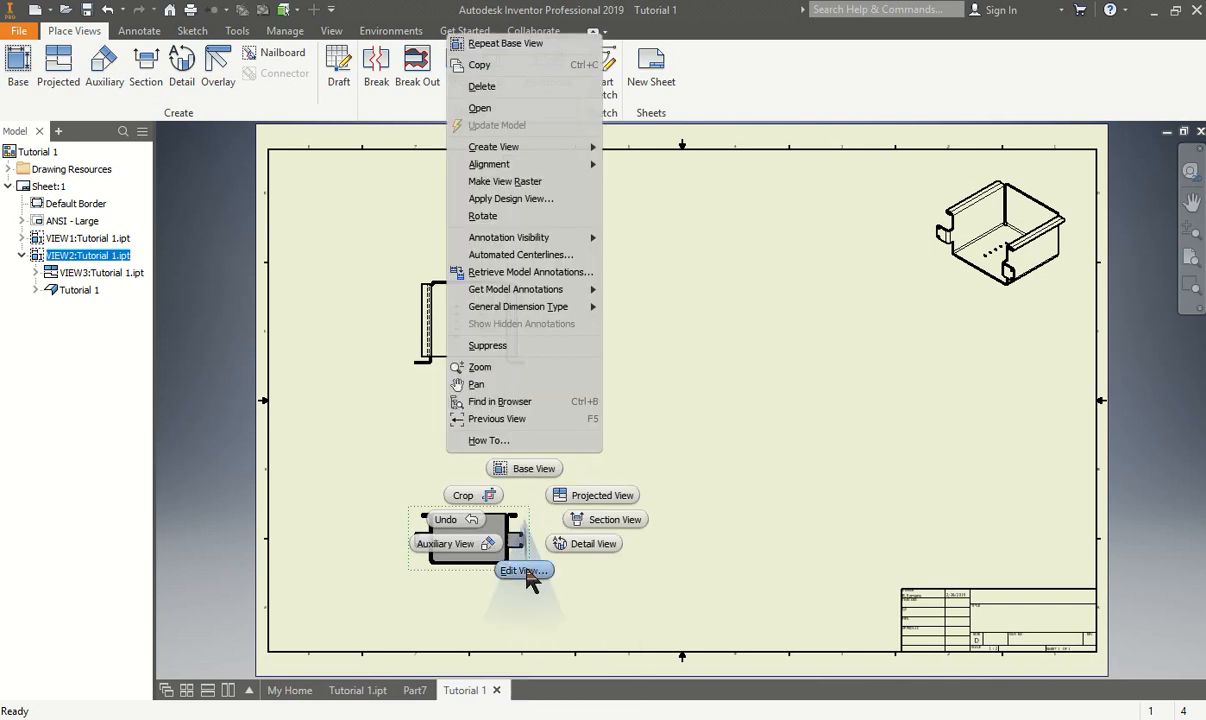
{"action": "left_click", "coordinate": [524, 571]}
{"action": "left_click", "coordinate": [814, 367]}
{"action": "left_click", "coordinate": [818, 521]}
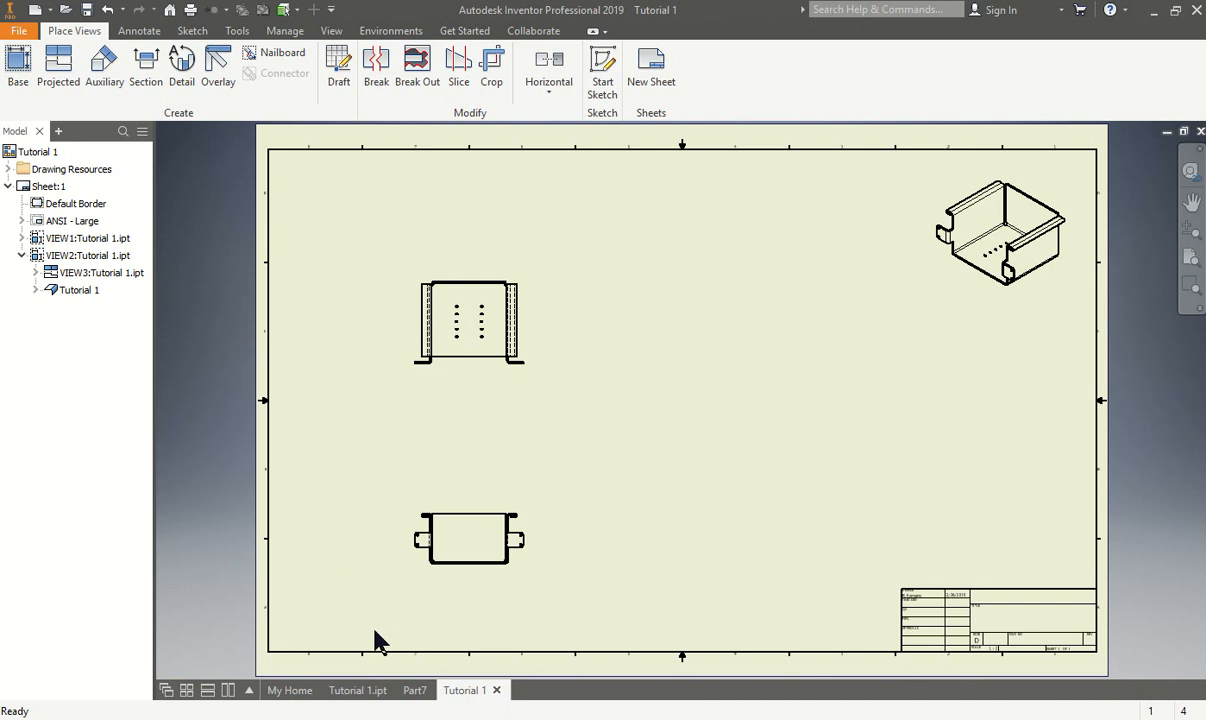
Place a flat pattern base view at 1/2 scale below the isometric view, with hidden lines shown and no shading
{"action": "left_click", "coordinate": [21, 72]}
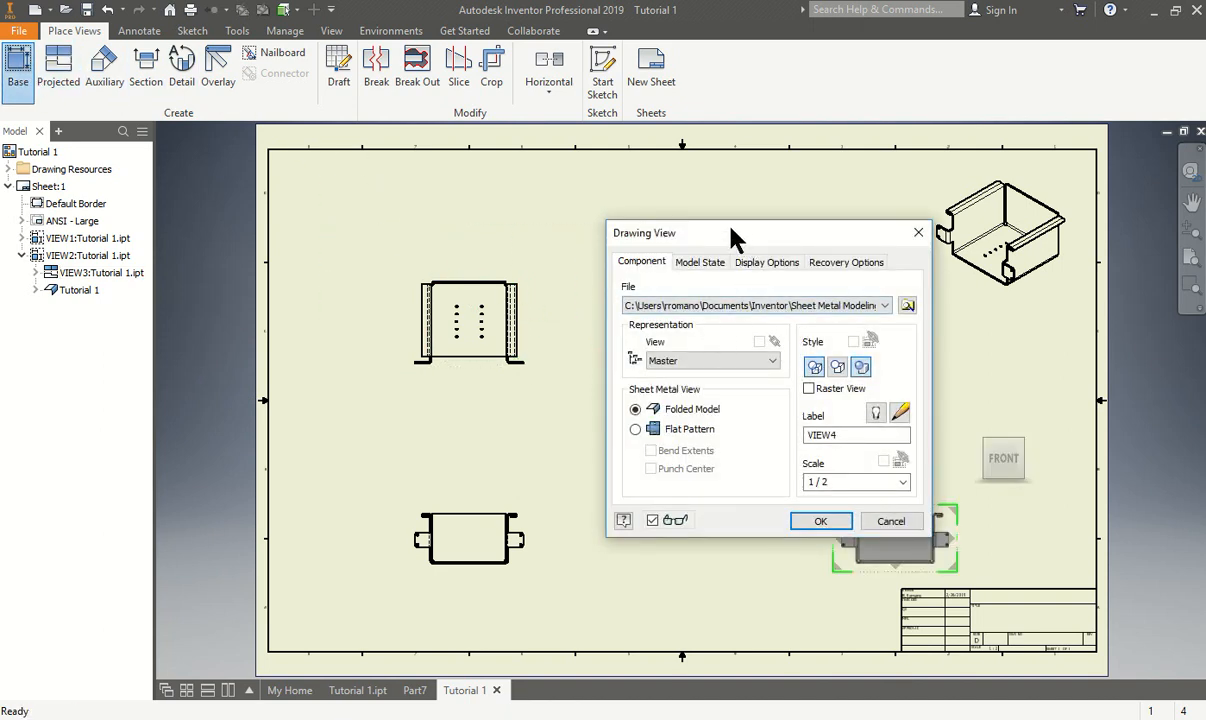
{"action": "left_click_drag", "start_coordinate": [733, 237], "coordinate": [598, 189]}
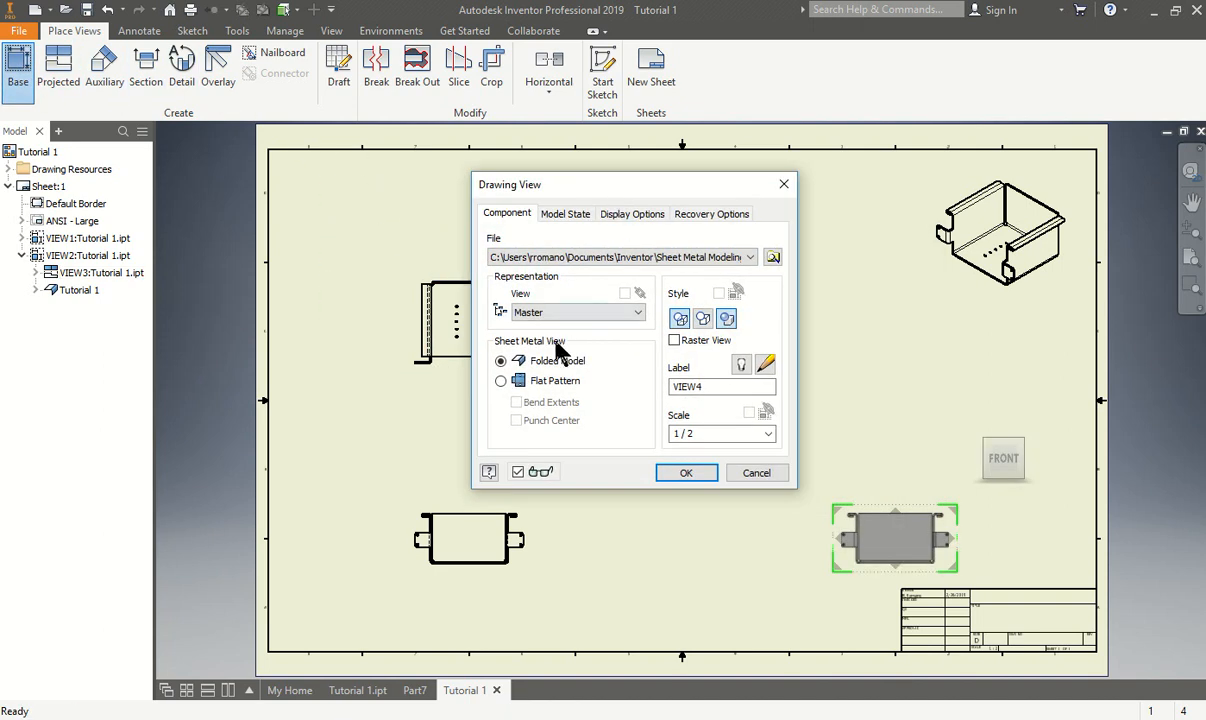
{"action": "left_click", "coordinate": [500, 381]}
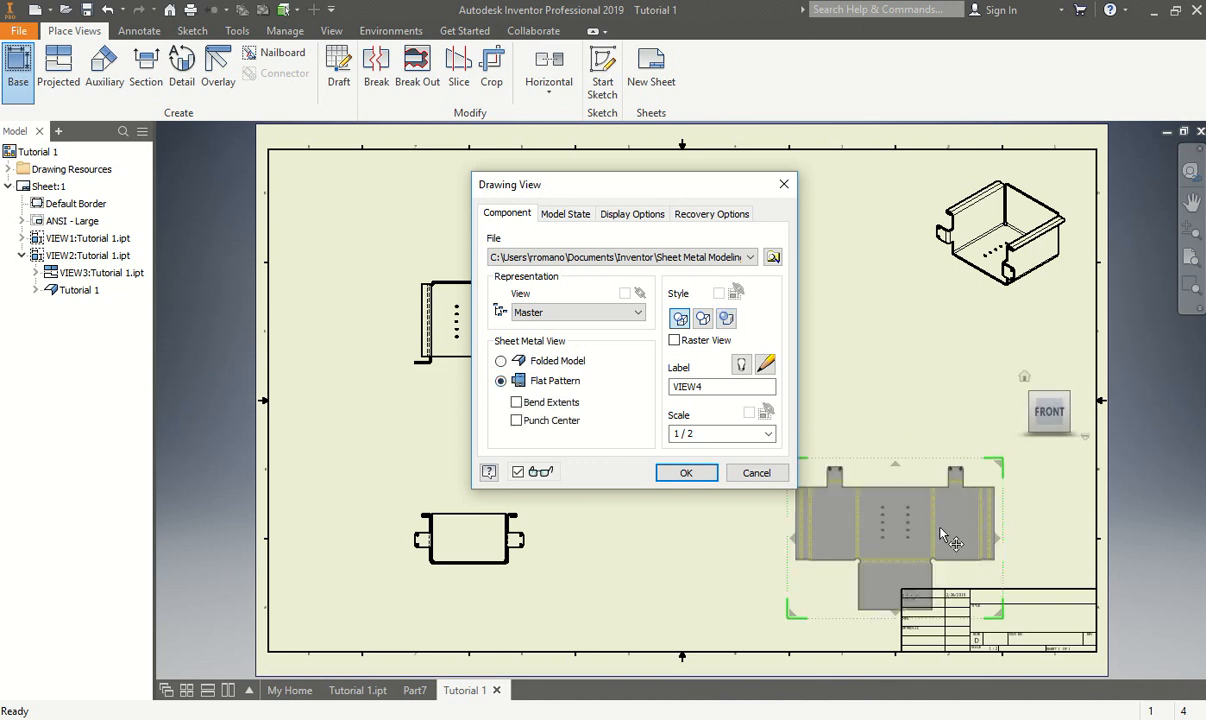
{"action": "left_click_drag", "start_coordinate": [624, 172], "coordinate": [514, 151]}
{"action": "mouse_move", "coordinate": [913, 470]}
{"action": "left_mouse_down"}
{"action": "mouse_move", "coordinate": [872, 388]}
{"action": "mouse_move", "coordinate": [1001, 408]}
{"action": "left_mouse_up"}
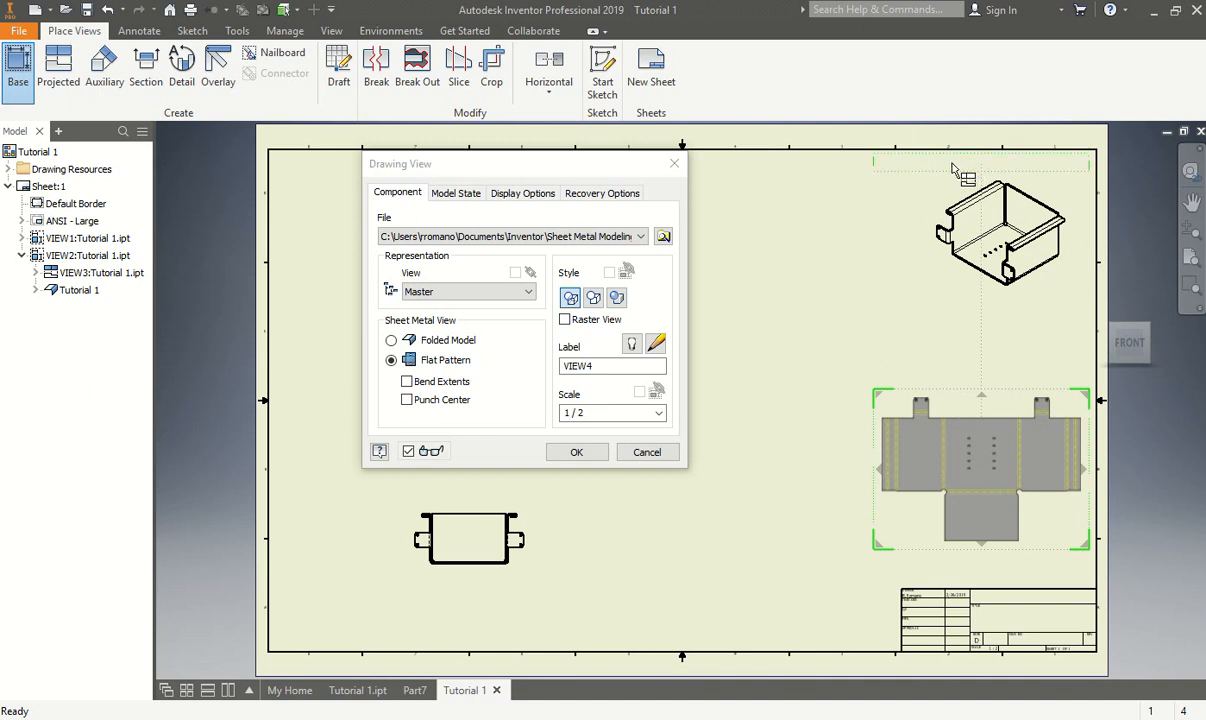
{"action": "left_click_drag", "start_coordinate": [971, 430], "coordinate": [941, 428]}
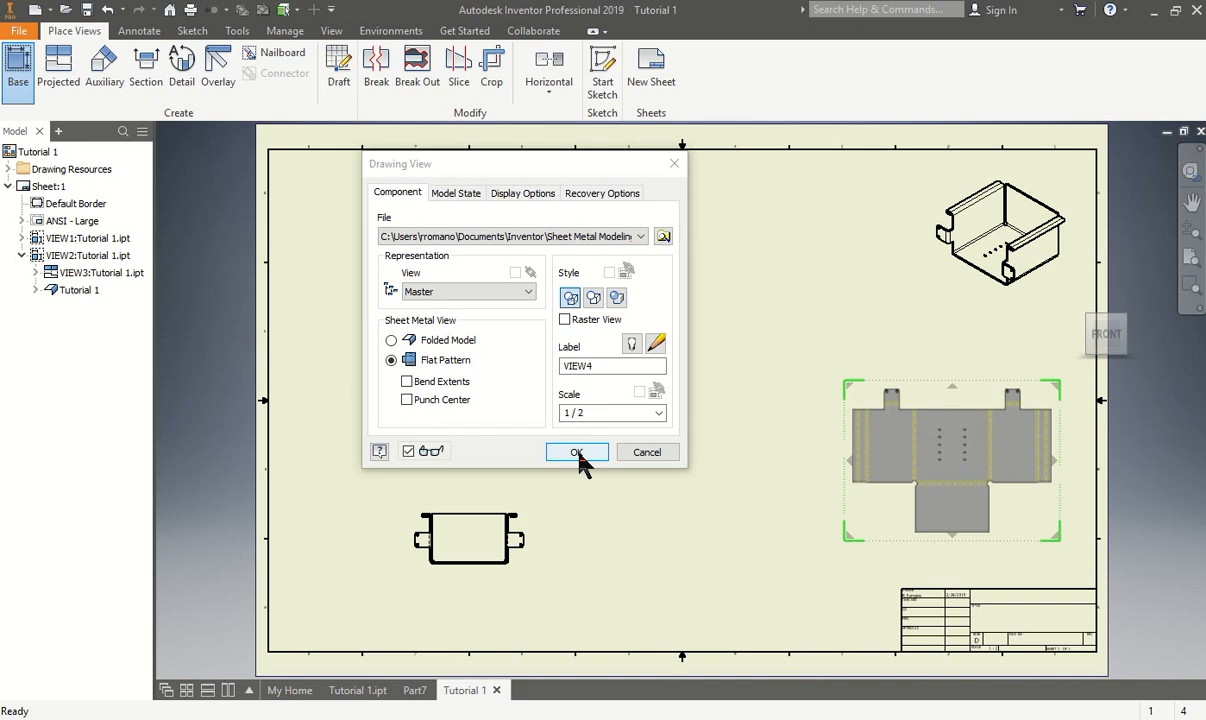
{"action": "left_click", "coordinate": [577, 453]}
Add bend notes to the flat pattern's lower flap bend and the two bends near its right edge
{"action": "scroll", "coordinate": [1093, 546], "scroll_direction": "up", "scroll_amount": 5}
{"action": "scroll", "coordinate": [1000, 510], "scroll_direction": "down", "scroll_amount": 2}
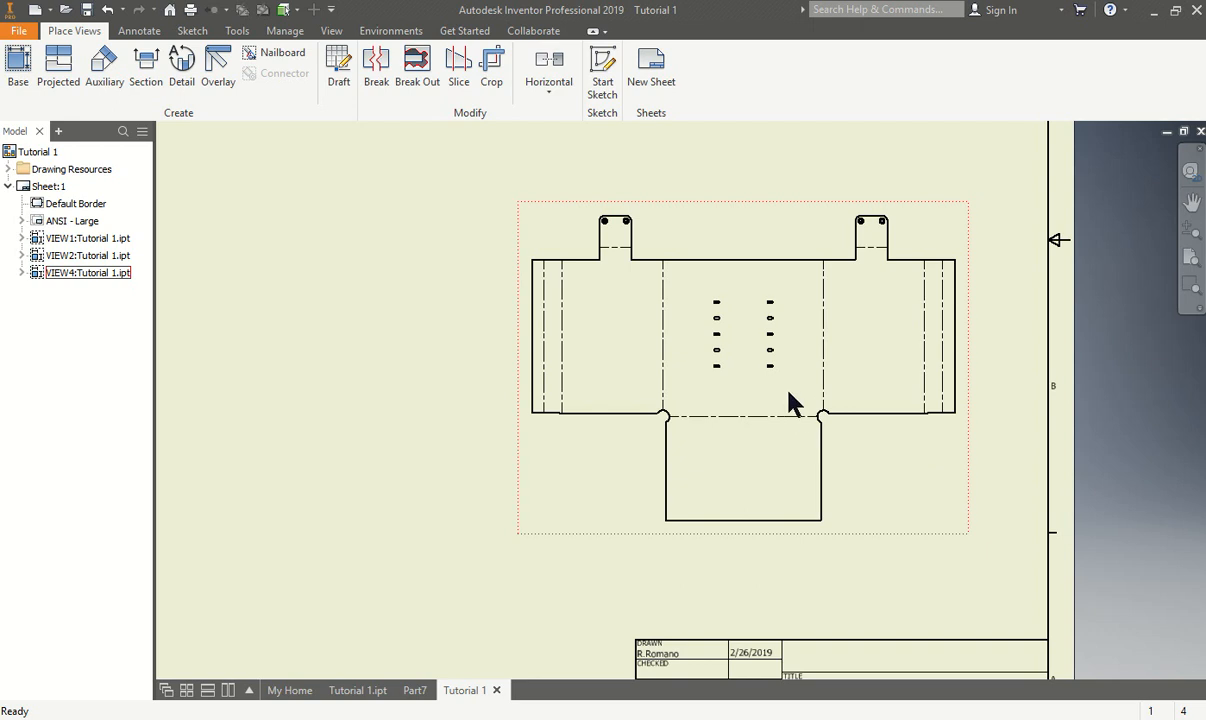
{"action": "scroll", "coordinate": [788, 390], "scroll_direction": "up", "scroll_amount": 4}
{"action": "scroll", "coordinate": [637, 290], "scroll_direction": "down", "scroll_amount": 2}
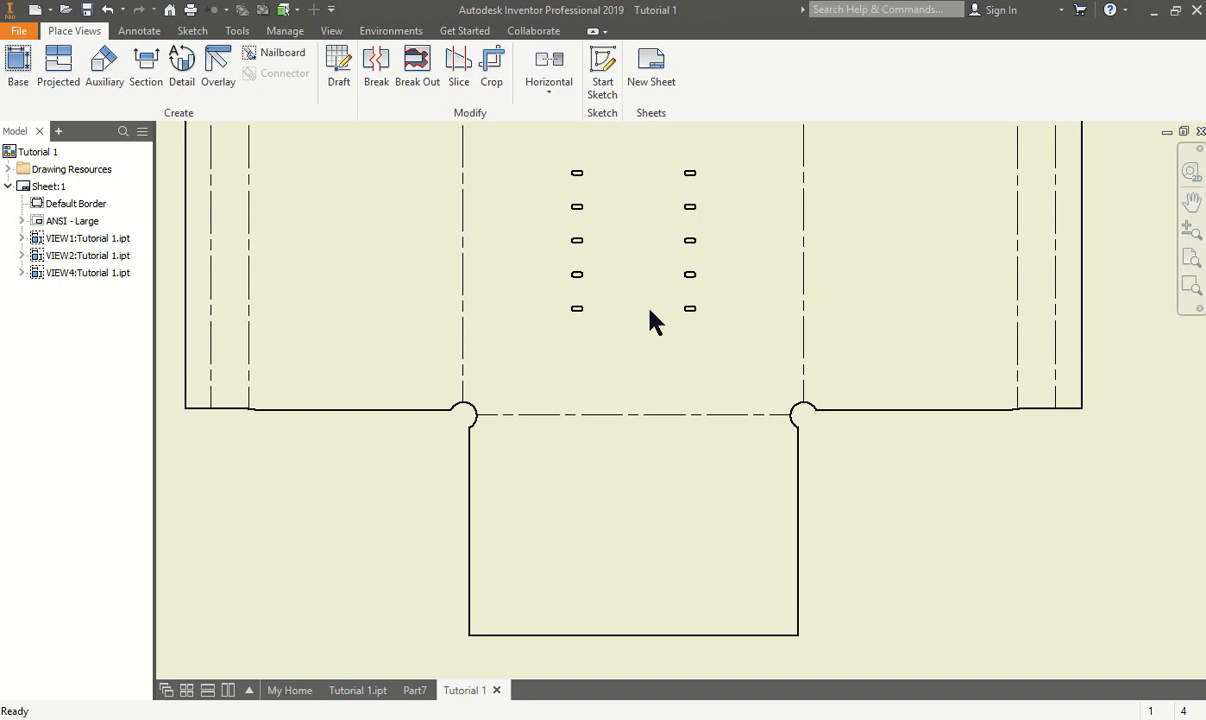
{"action": "scroll", "coordinate": [673, 330], "scroll_direction": "down", "scroll_amount": 5}
{"action": "scroll", "coordinate": [673, 345], "scroll_direction": "up", "scroll_amount": 5}
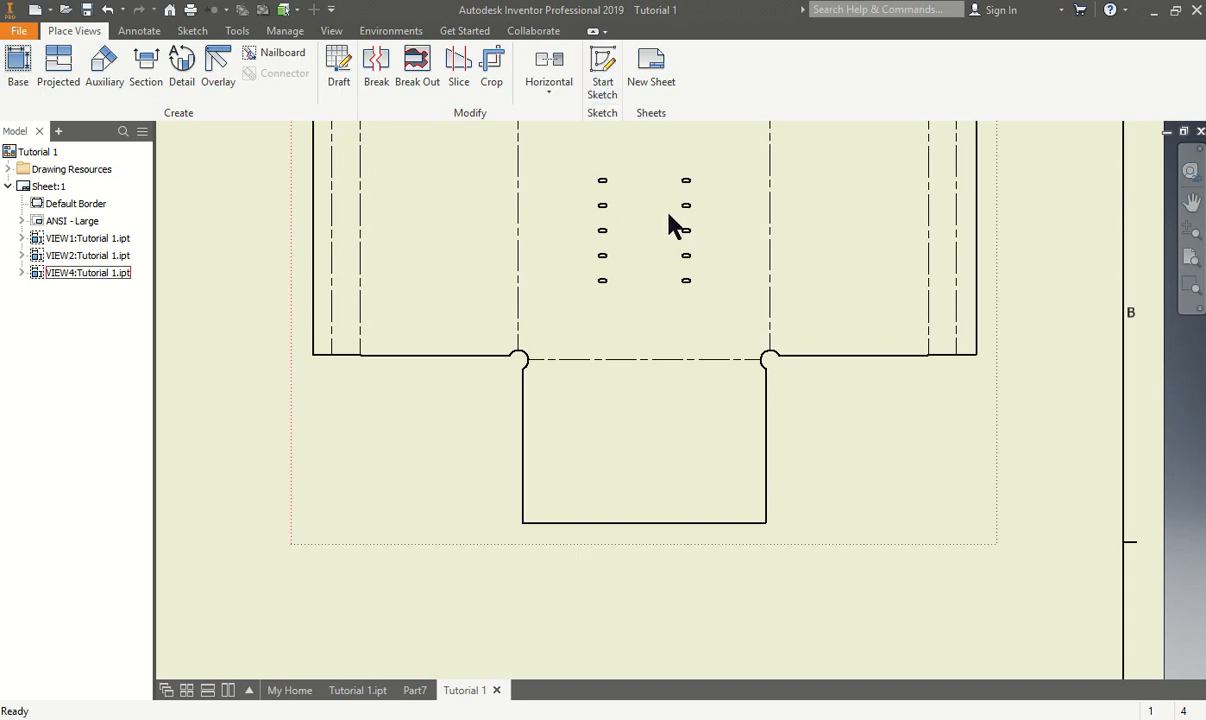
{"action": "left_click", "coordinate": [140, 31]}
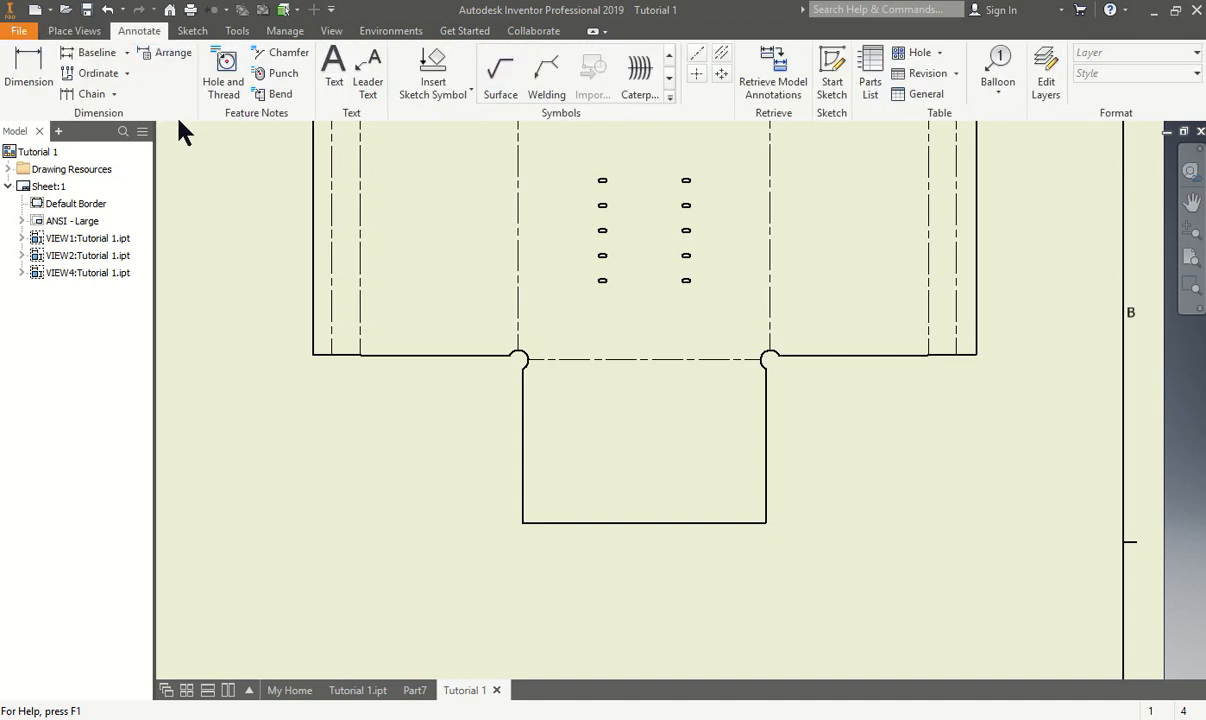
{"action": "left_click", "coordinate": [277, 101]}
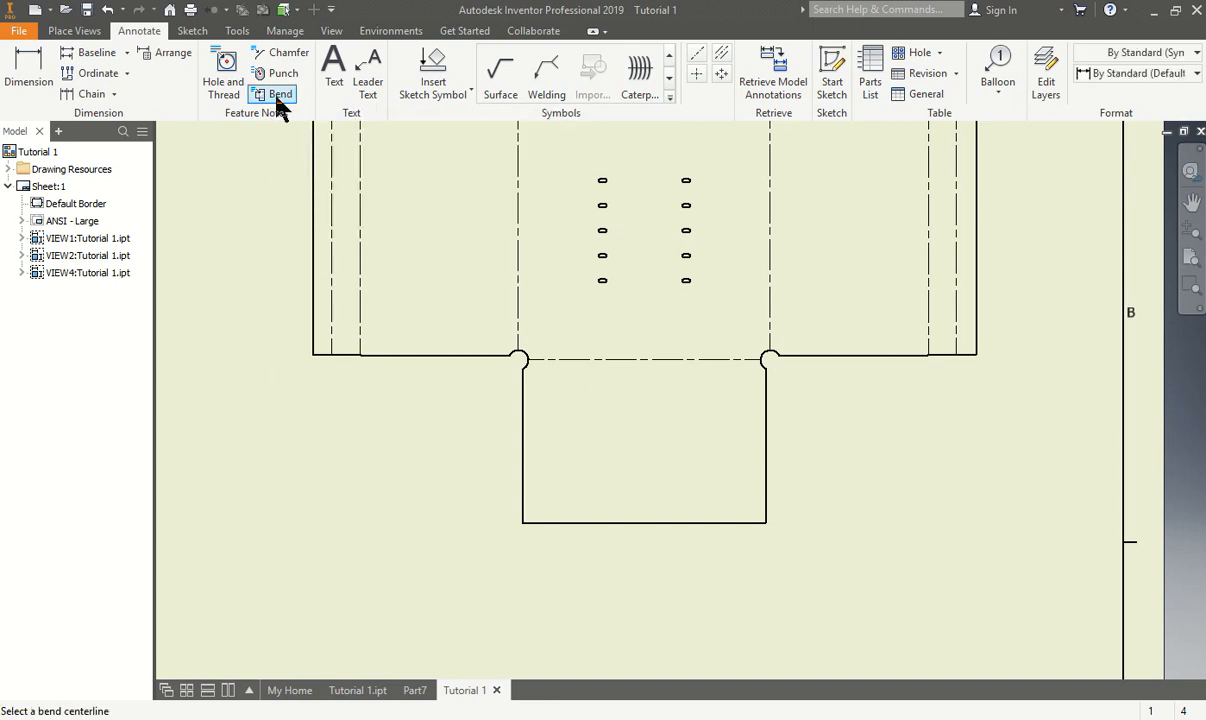
{"action": "left_click", "coordinate": [622, 358]}
{"action": "left_click", "coordinate": [956, 292]}
{"action": "left_click", "coordinate": [929, 292]}
Add bend notes to the two inner vertical bends, the two bends near the left edge and both upper tab bends
{"action": "scroll", "coordinate": [878, 352], "scroll_direction": "down", "scroll_amount": 3}
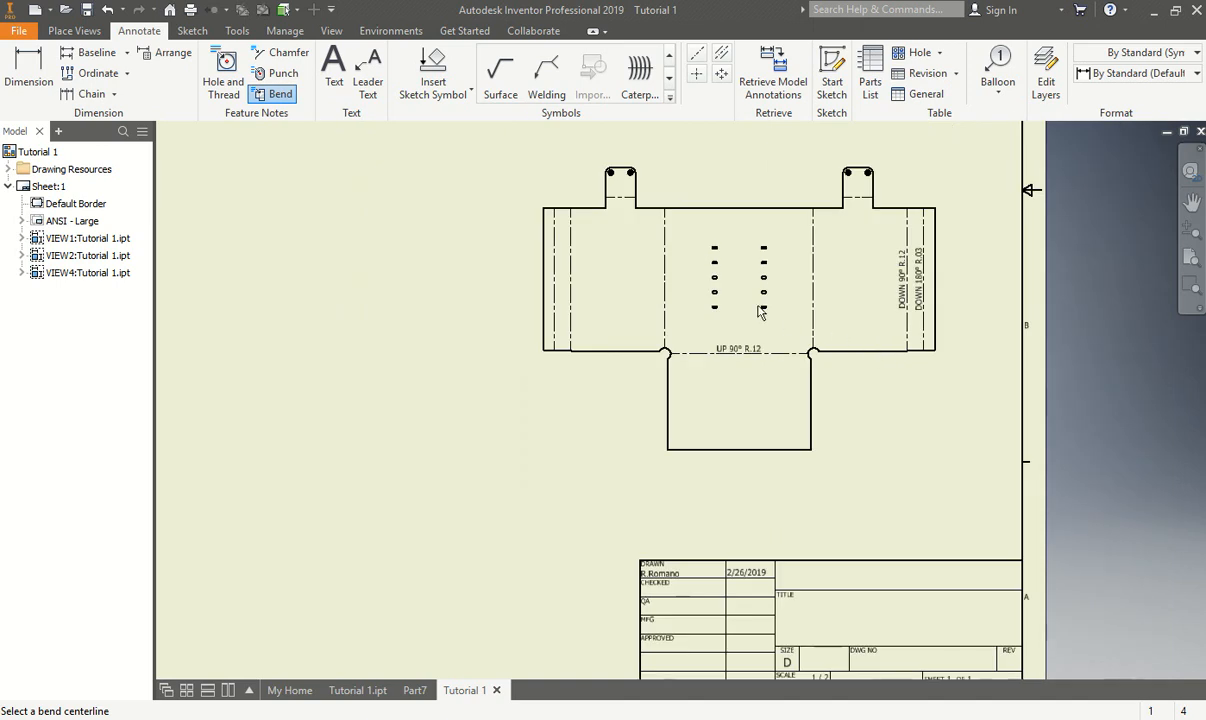
{"action": "left_click", "coordinate": [814, 310]}
{"action": "left_click", "coordinate": [667, 306]}
{"action": "left_click", "coordinate": [570, 300]}
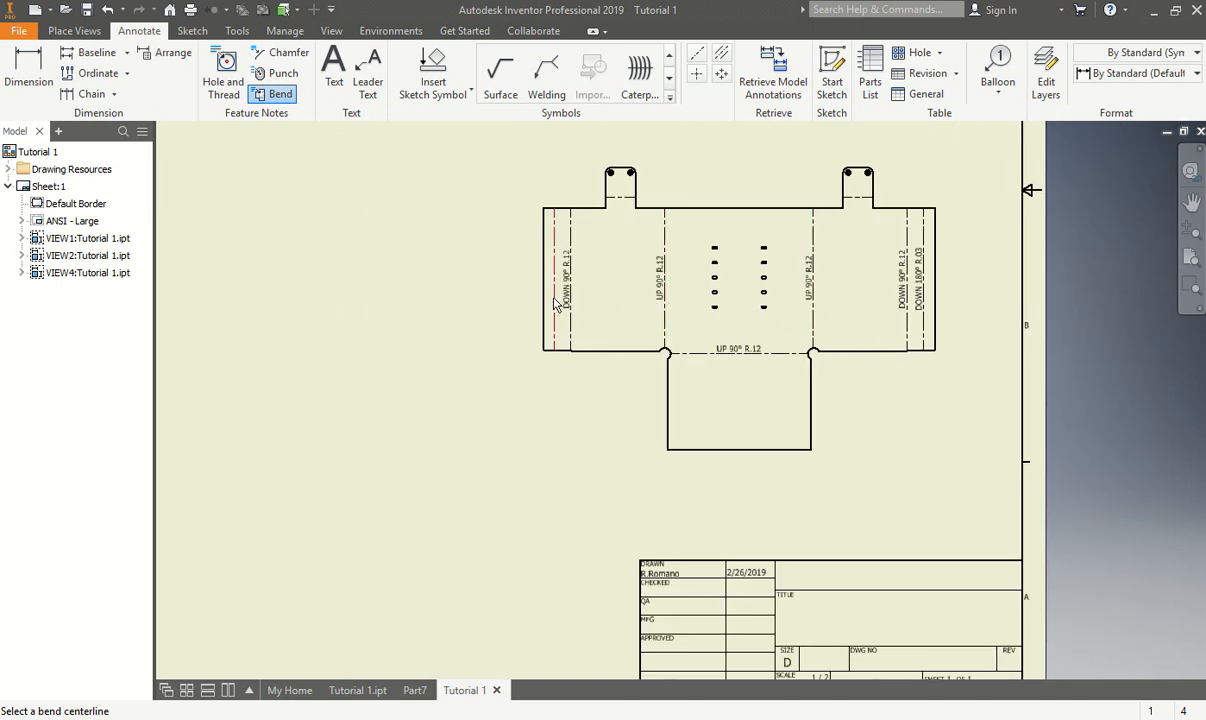
{"action": "left_click", "coordinate": [555, 303]}
{"action": "left_click", "coordinate": [620, 207]}
{"action": "left_click", "coordinate": [852, 206]}
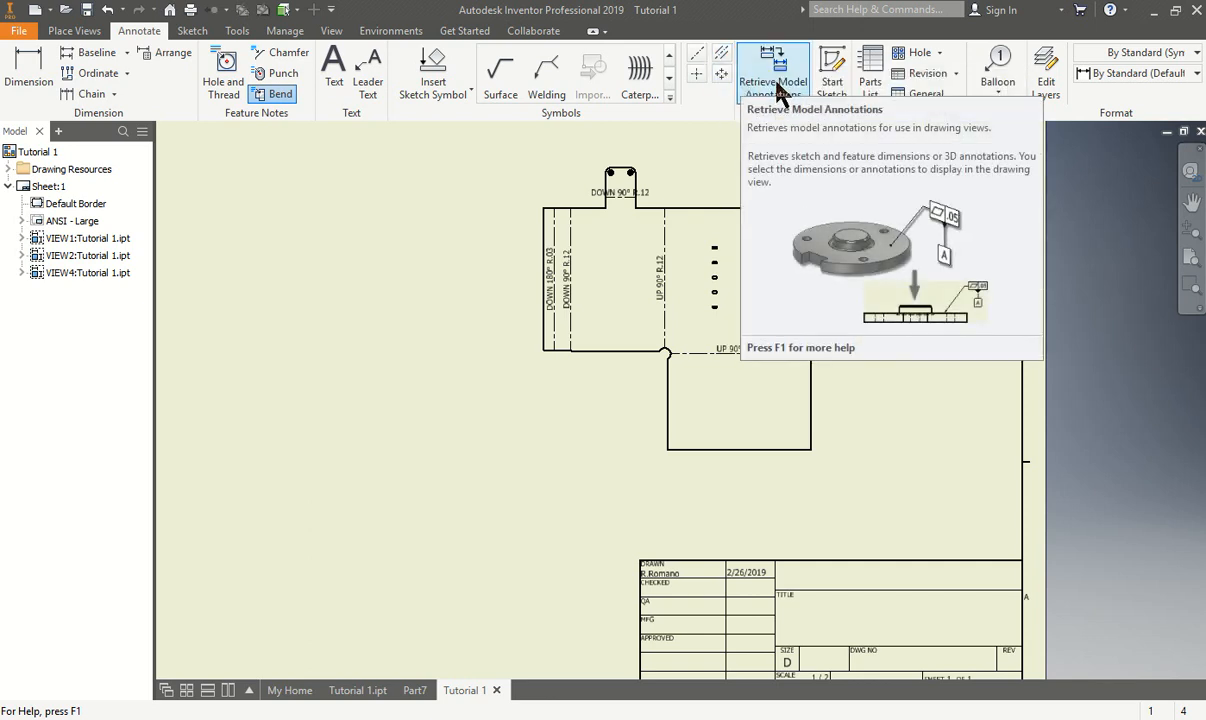
{"action": "right_click", "coordinate": [487, 272]}
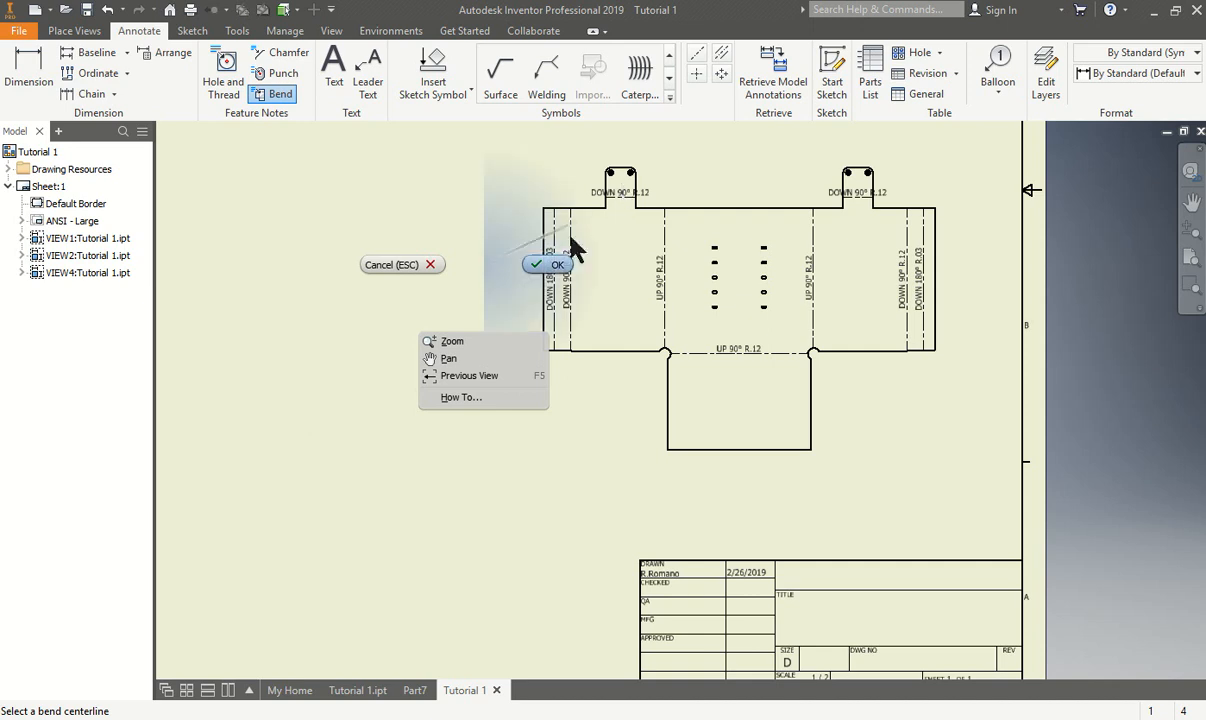
{"action": "left_click", "coordinate": [776, 85]}
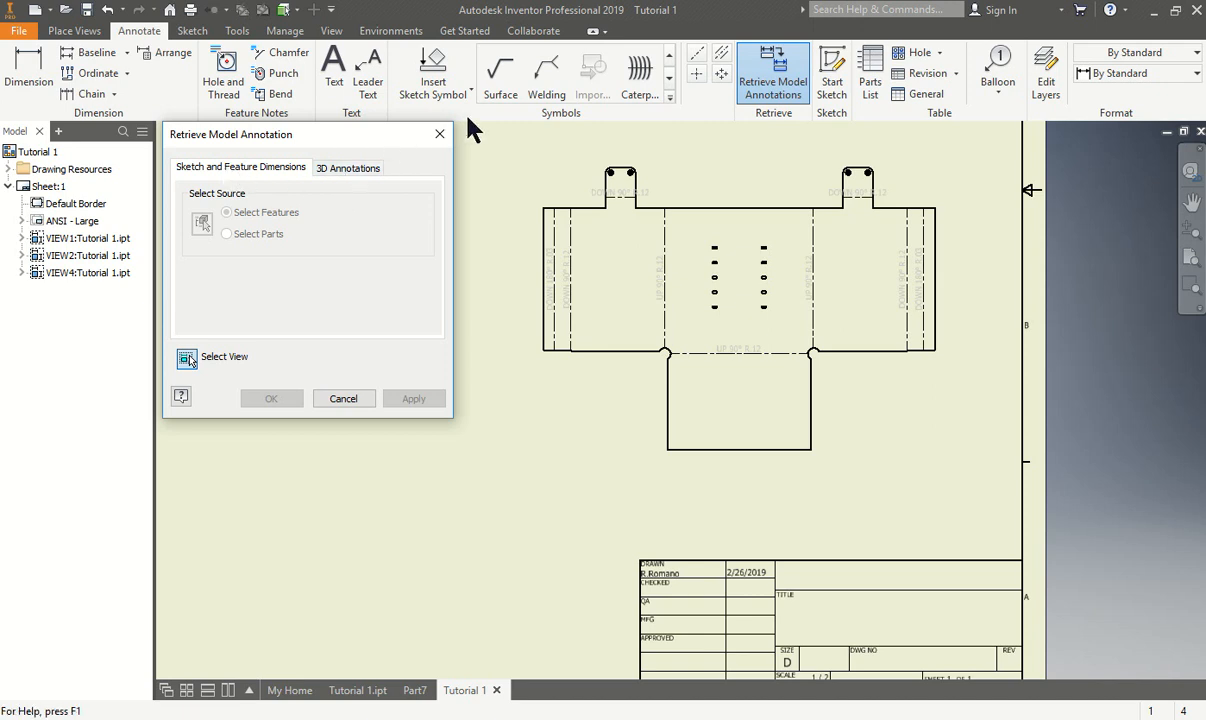
{"action": "left_click", "coordinate": [439, 134]}
Add automated center marks to the round holes in the flat pattern view's upper tabs
{"action": "scroll", "coordinate": [540, 160], "scroll_direction": "up", "scroll_amount": 5}
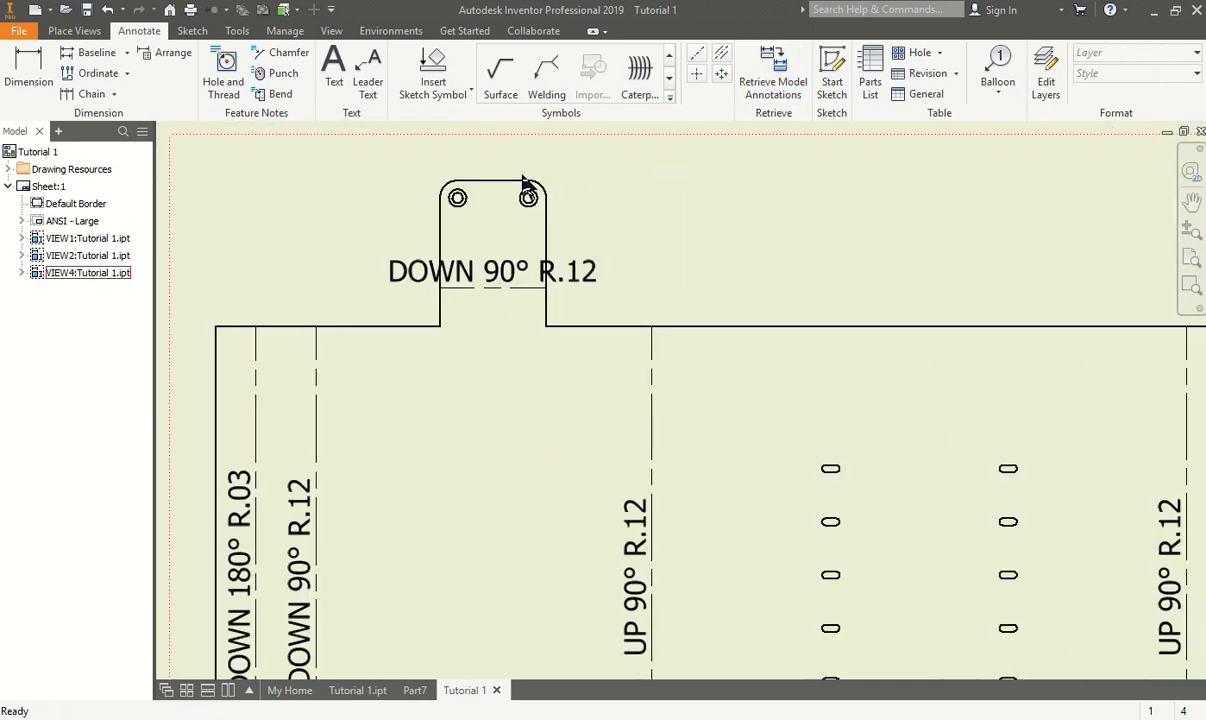
{"action": "right_click", "coordinate": [572, 218]}
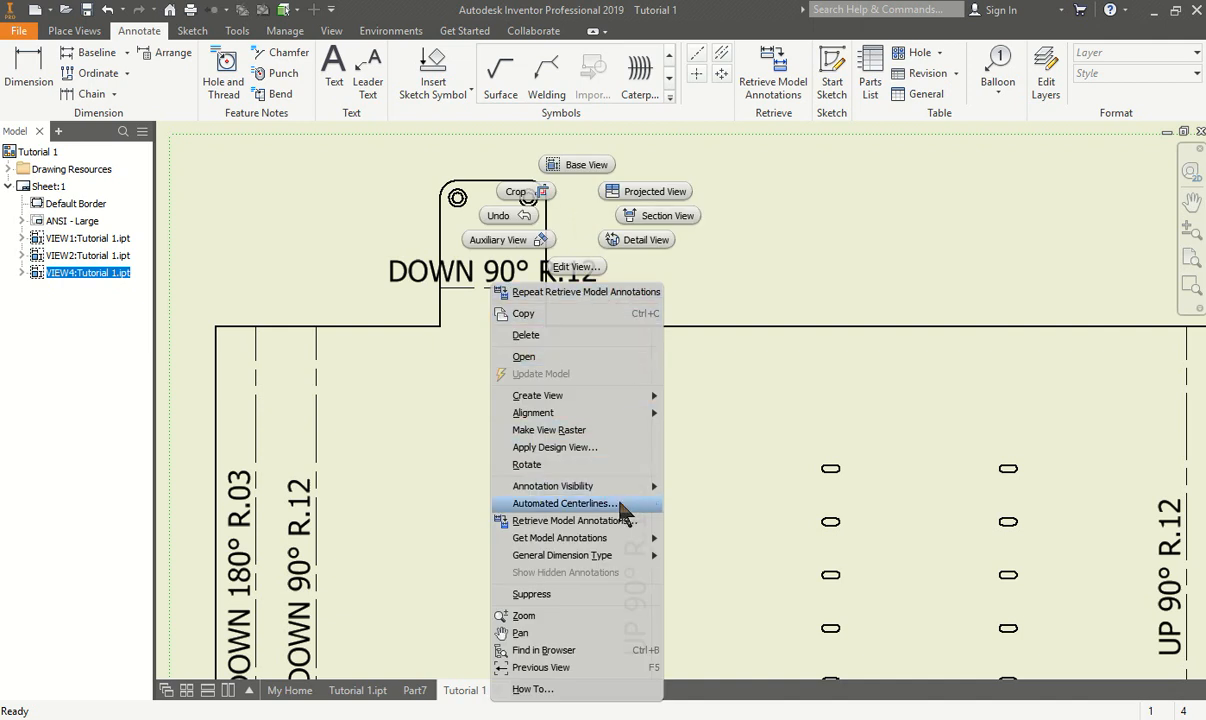
{"action": "left_click", "coordinate": [565, 503]}
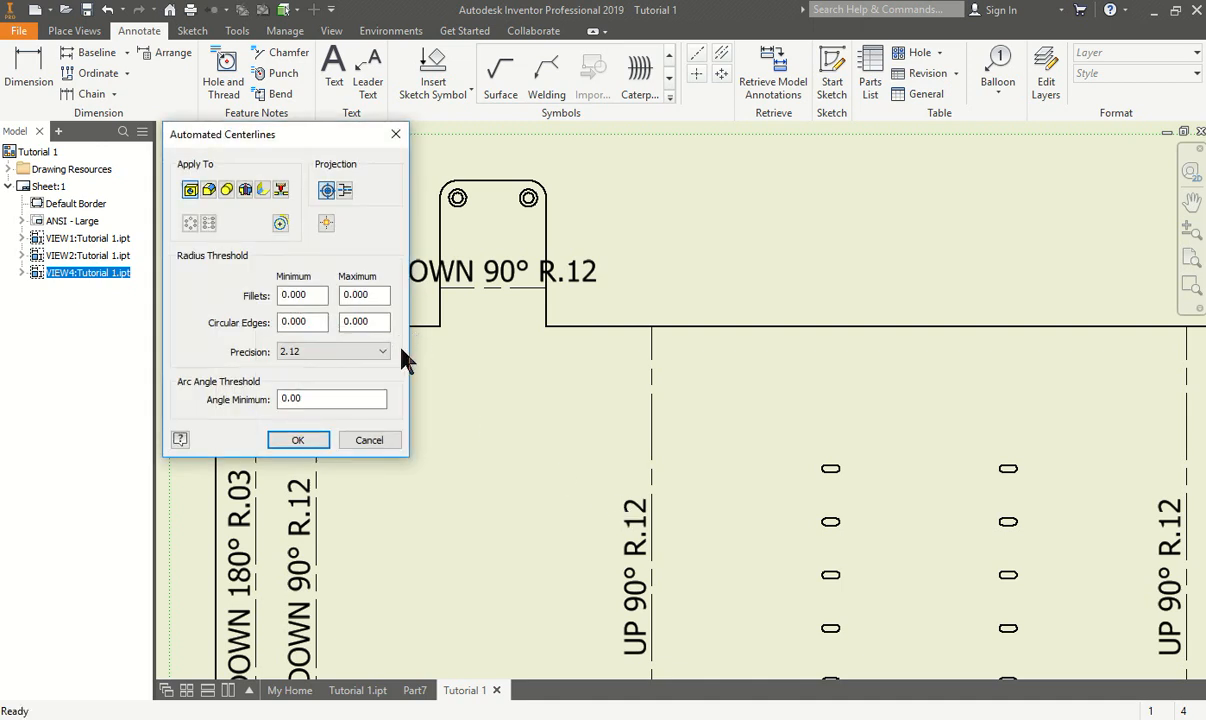
{"action": "left_click", "coordinate": [281, 196]}
{"action": "left_click", "coordinate": [298, 440]}
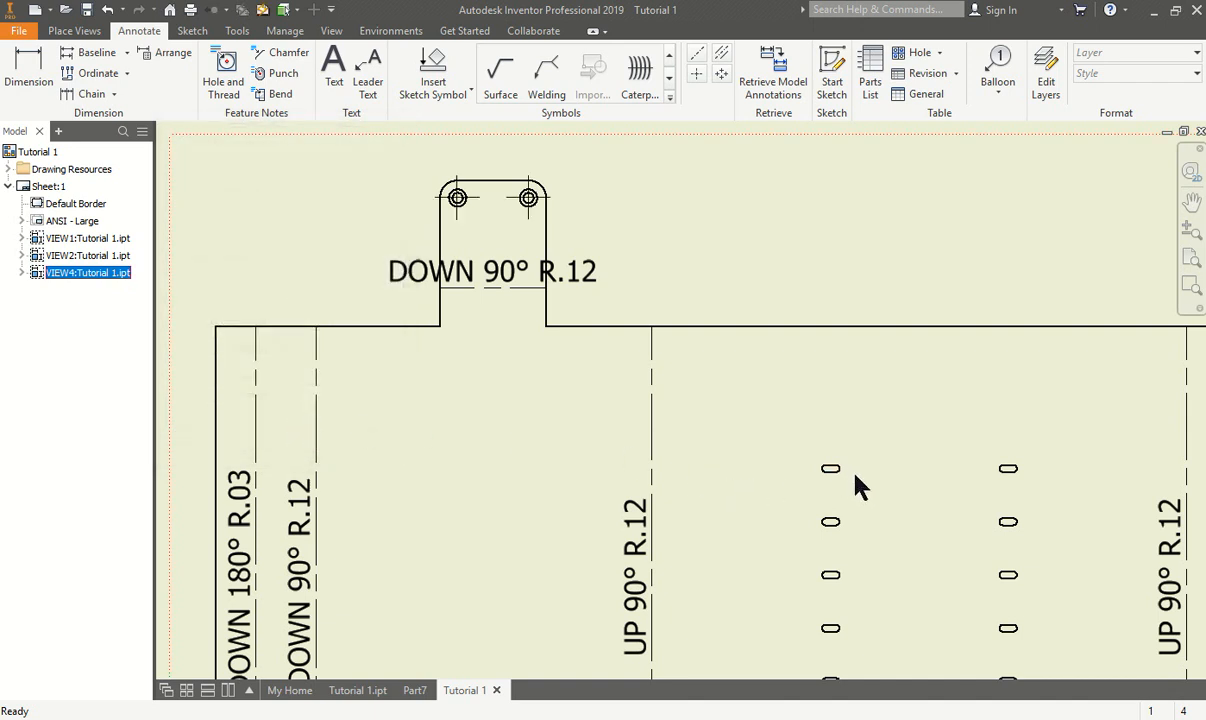
{"action": "scroll", "coordinate": [858, 484], "scroll_direction": "up", "scroll_amount": 2}
{"action": "scroll", "coordinate": [760, 453], "scroll_direction": "down", "scroll_amount": 3}
{"action": "middle_click_drag", "start_coordinate": [760, 453], "coordinate": [549, 428]}
{"action": "scroll", "coordinate": [557, 417], "scroll_direction": "up", "scroll_amount": 2}
{"action": "scroll", "coordinate": [620, 440], "scroll_direction": "down", "scroll_amount": 4}
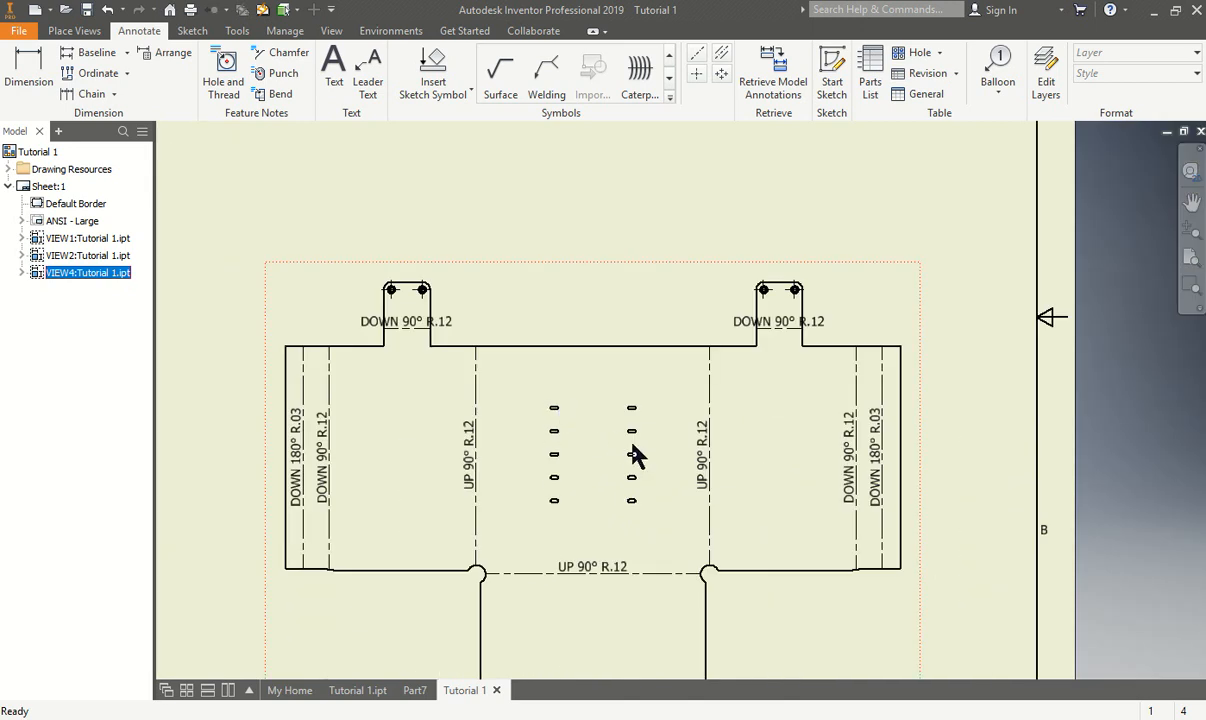
{"action": "scroll", "coordinate": [605, 477], "scroll_direction": "up", "scroll_amount": 3}
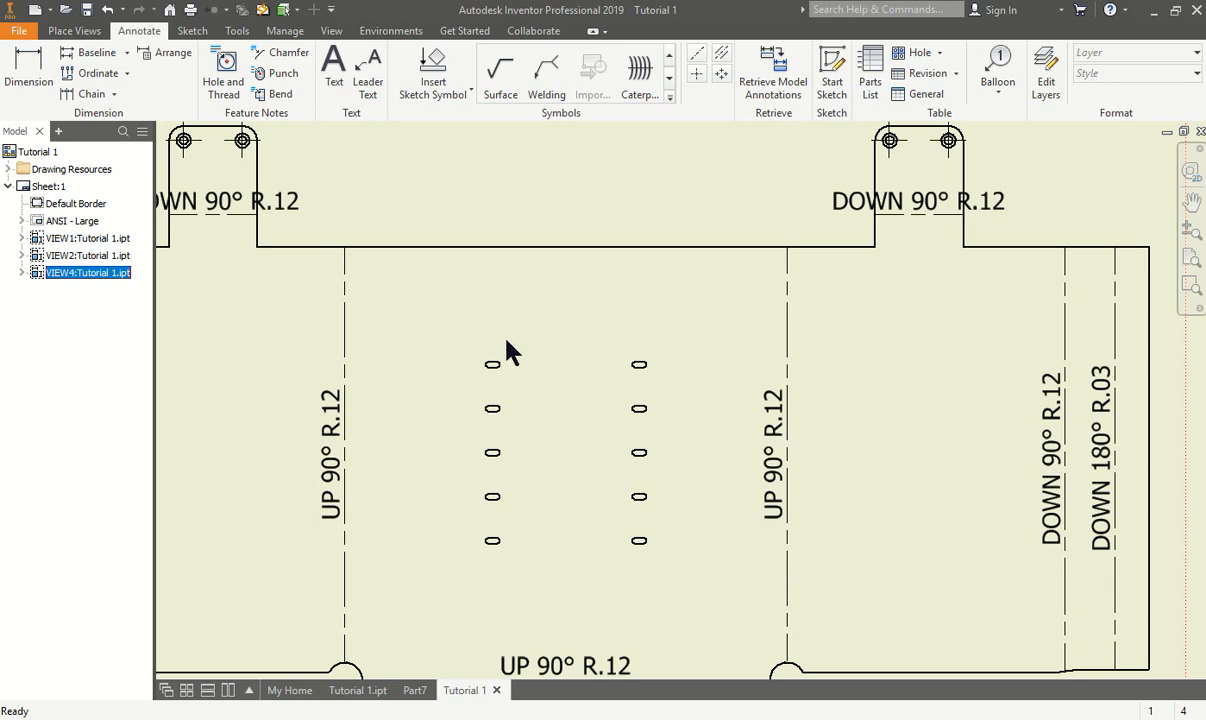
{"action": "right_click", "coordinate": [517, 371]}
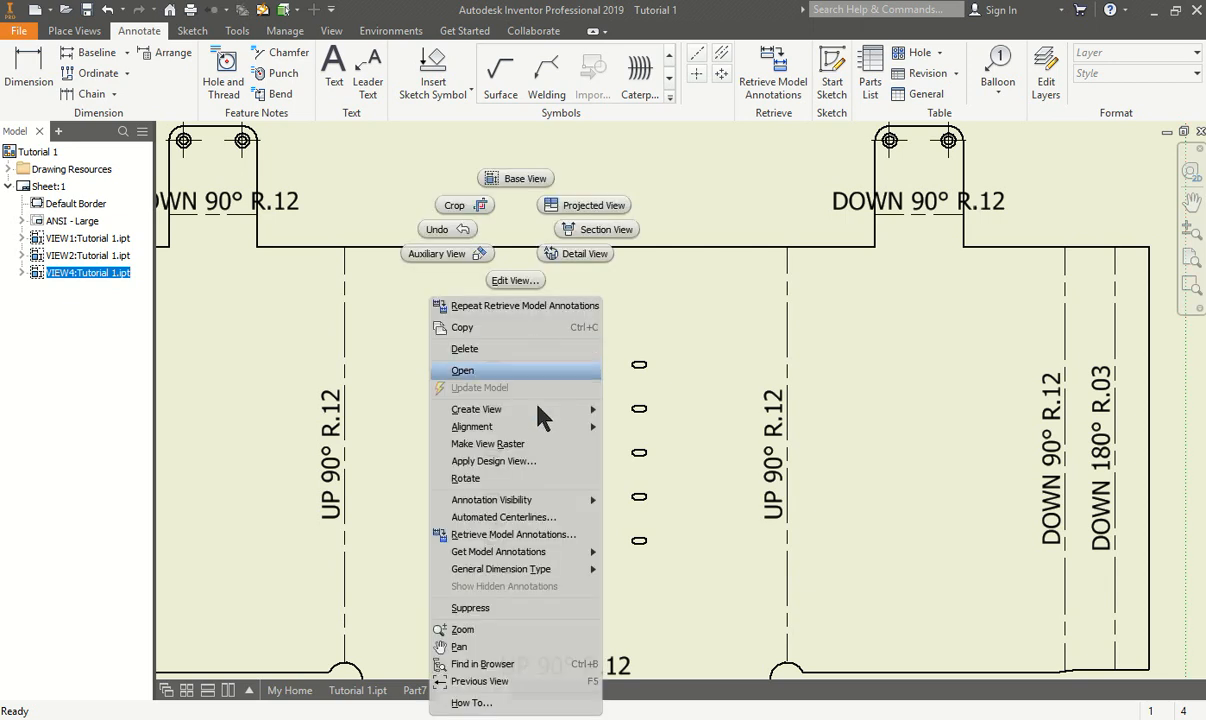
{"action": "left_click", "coordinate": [548, 518]}
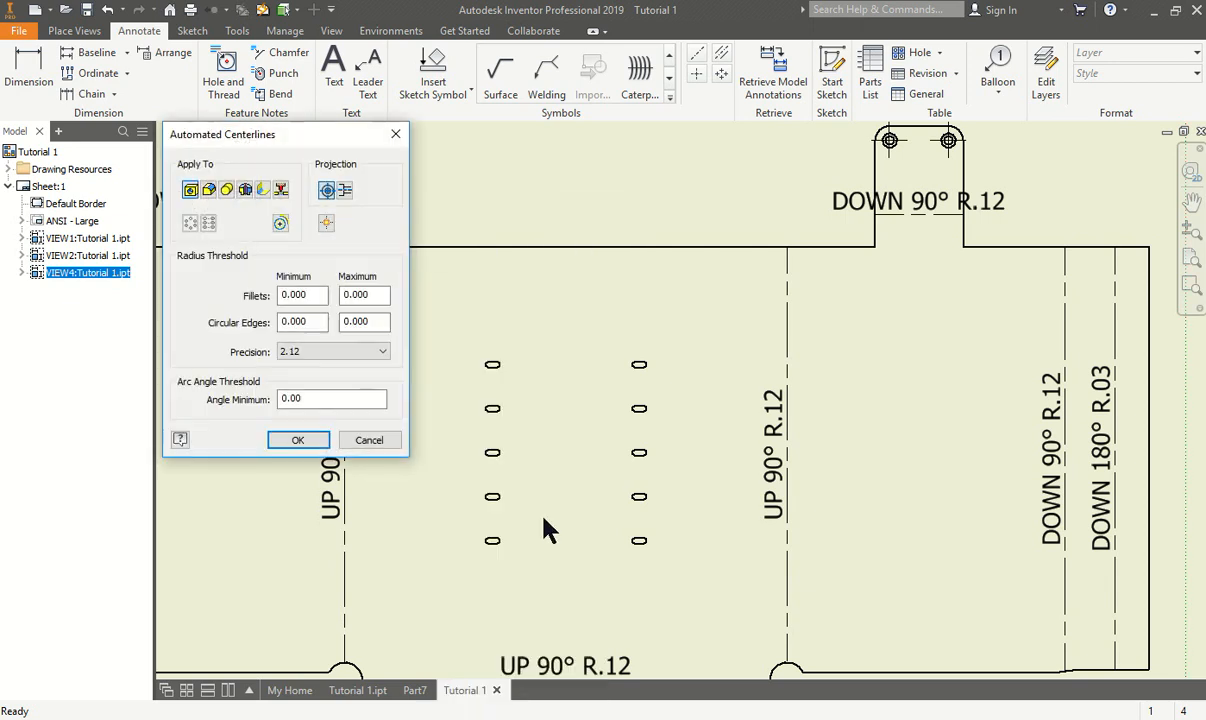
{"action": "left_click", "coordinate": [284, 190]}
{"action": "left_click", "coordinate": [350, 440]}
{"action": "scroll", "coordinate": [480, 380], "scroll_direction": "up", "scroll_amount": 6}
{"action": "scroll", "coordinate": [610, 280], "scroll_direction": "up", "scroll_amount": 2}
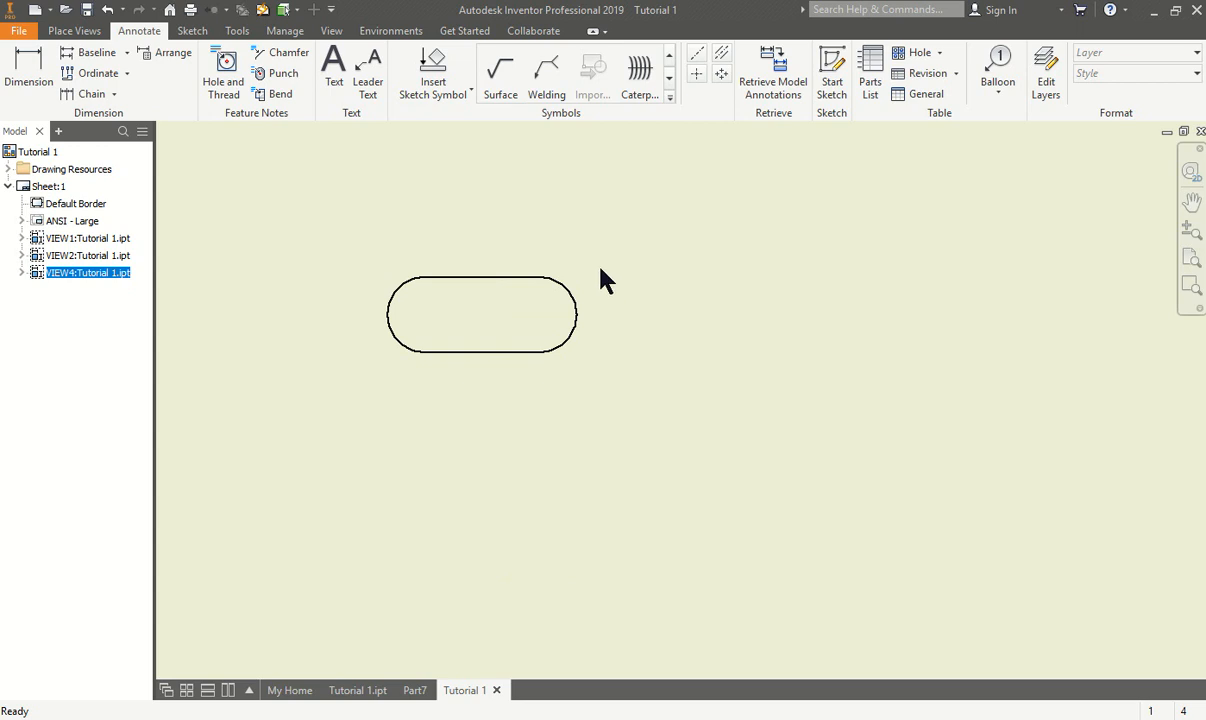
{"action": "right_click", "coordinate": [602, 280]}
{"action": "left_click", "coordinate": [616, 322]}
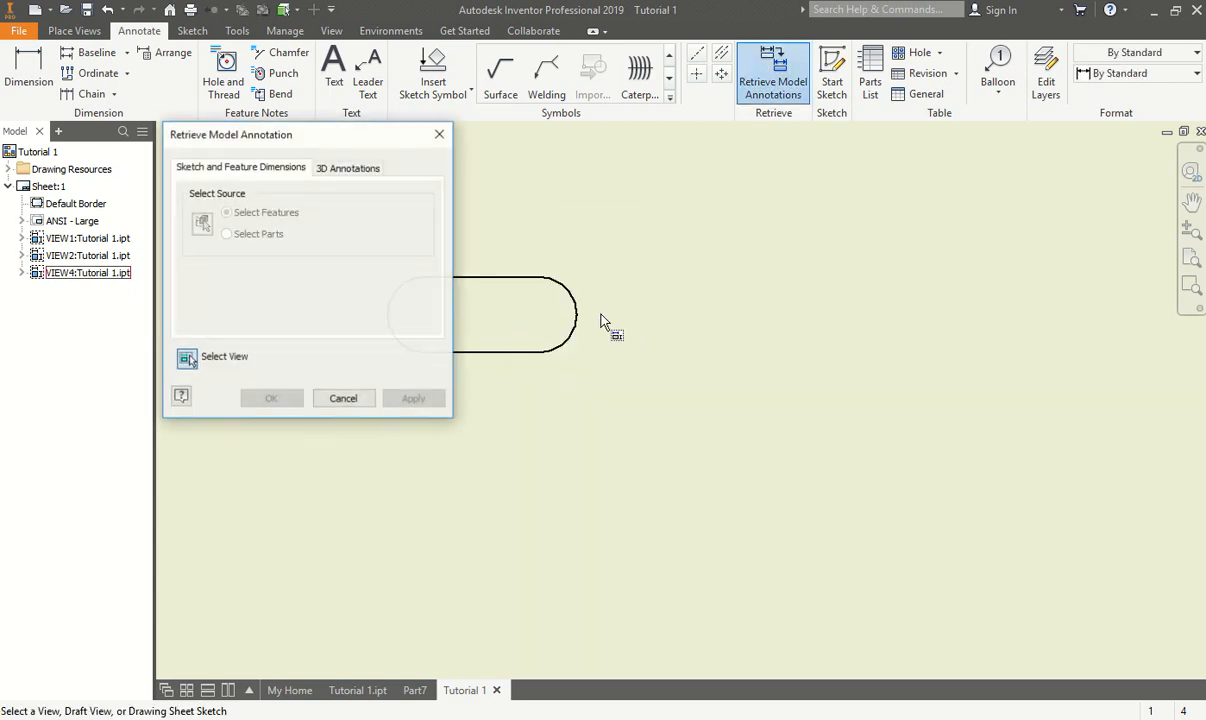
{"action": "key", "text": "Escape"}
Apply automated centerlines to the punch features in the flat pattern view, marking both columns of slots
{"action": "right_click", "coordinate": [677, 232]}
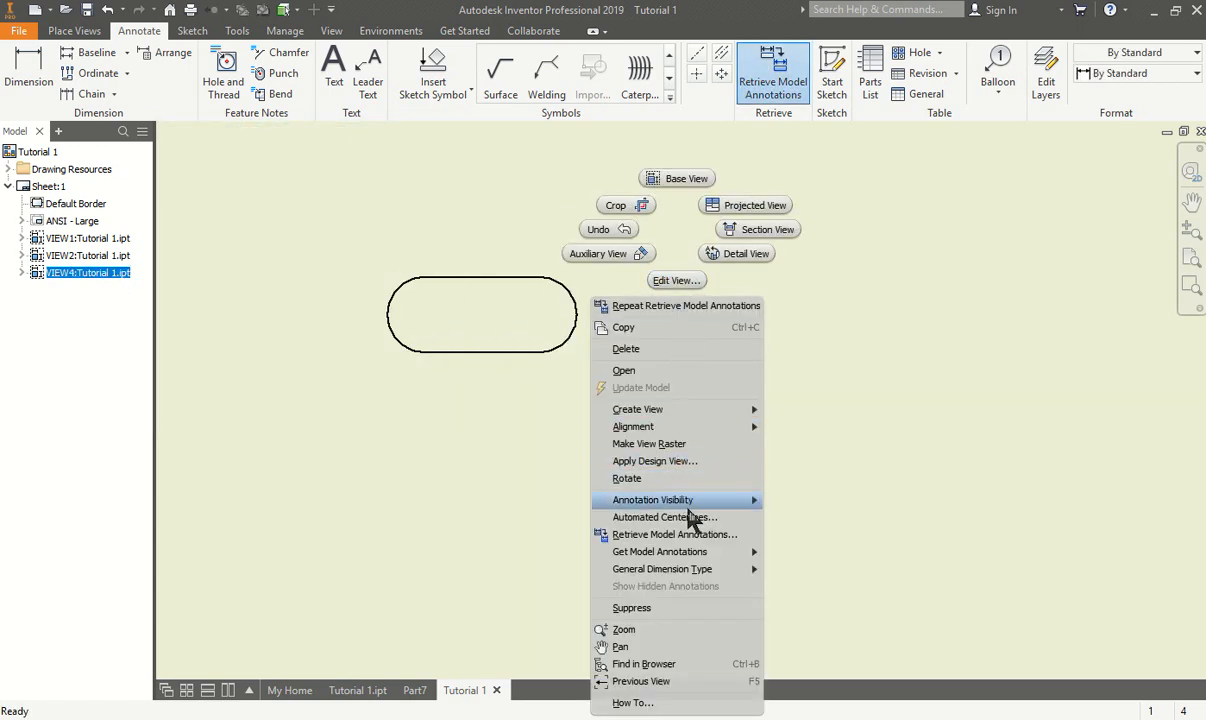
{"action": "left_click", "coordinate": [700, 509]}
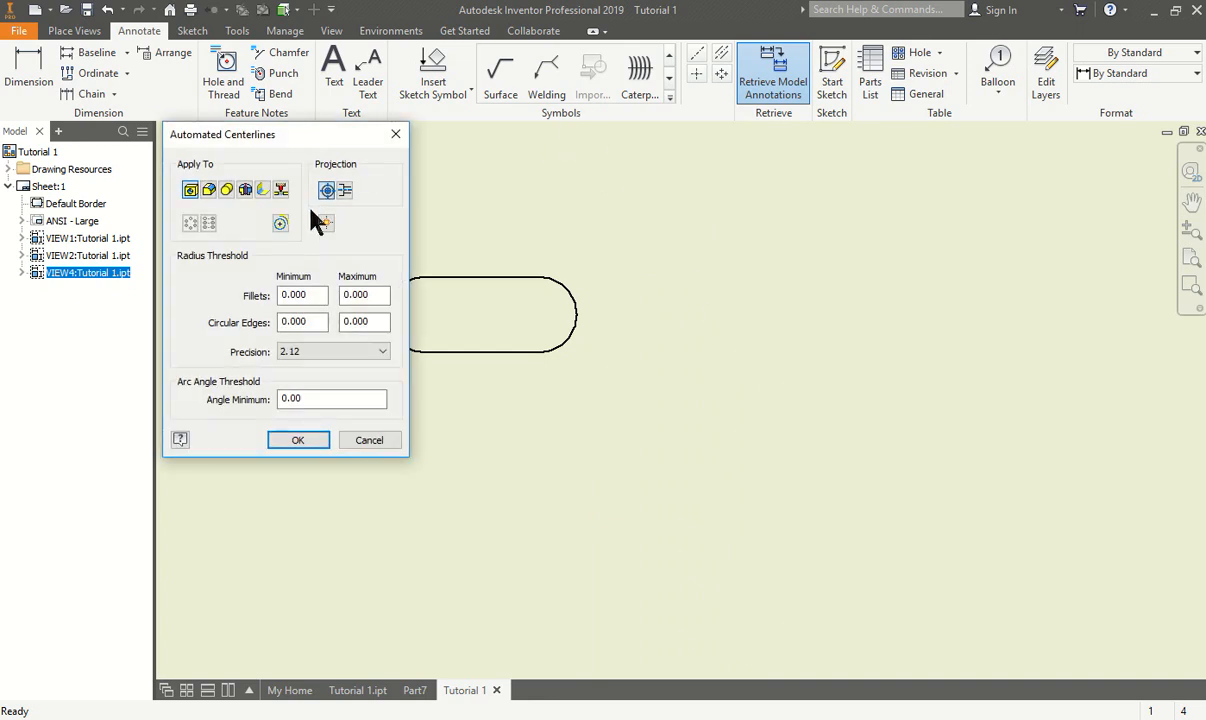
{"action": "left_click", "coordinate": [211, 193]}
{"action": "left_click", "coordinate": [281, 191]}
{"action": "left_click", "coordinate": [326, 223]}
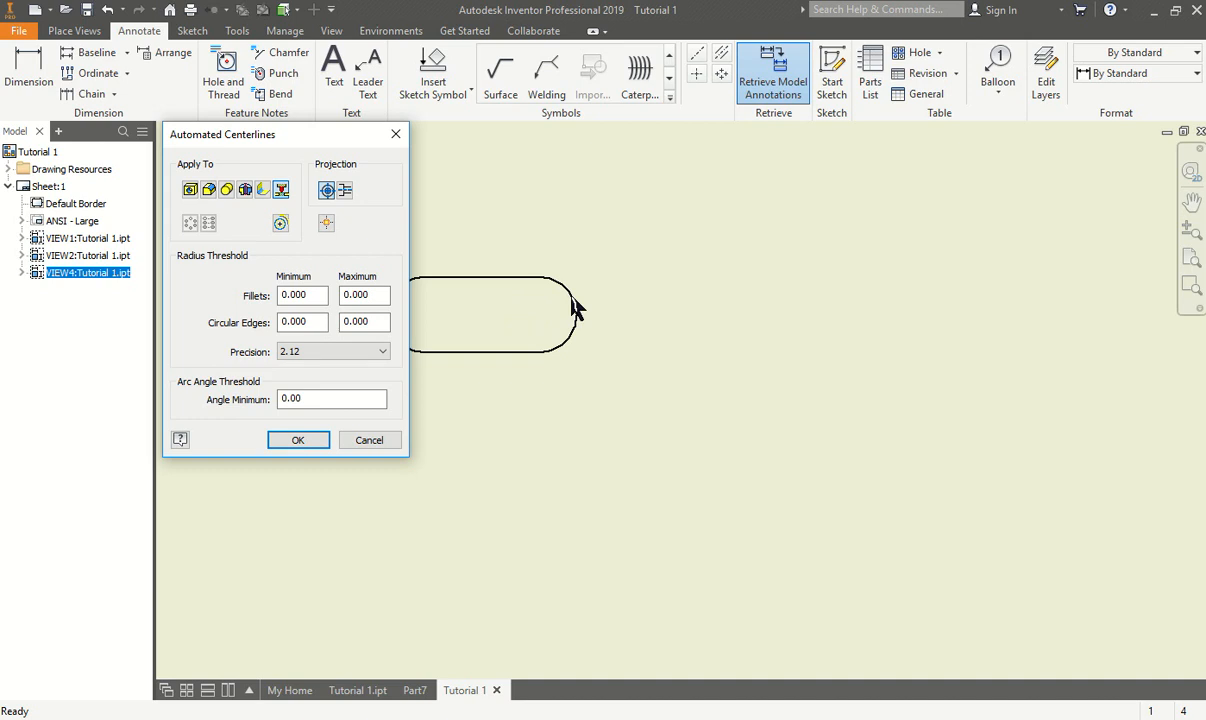
{"action": "left_click", "coordinate": [297, 440]}
{"action": "scroll", "coordinate": [385, 412], "scroll_direction": "down", "scroll_amount": 8}
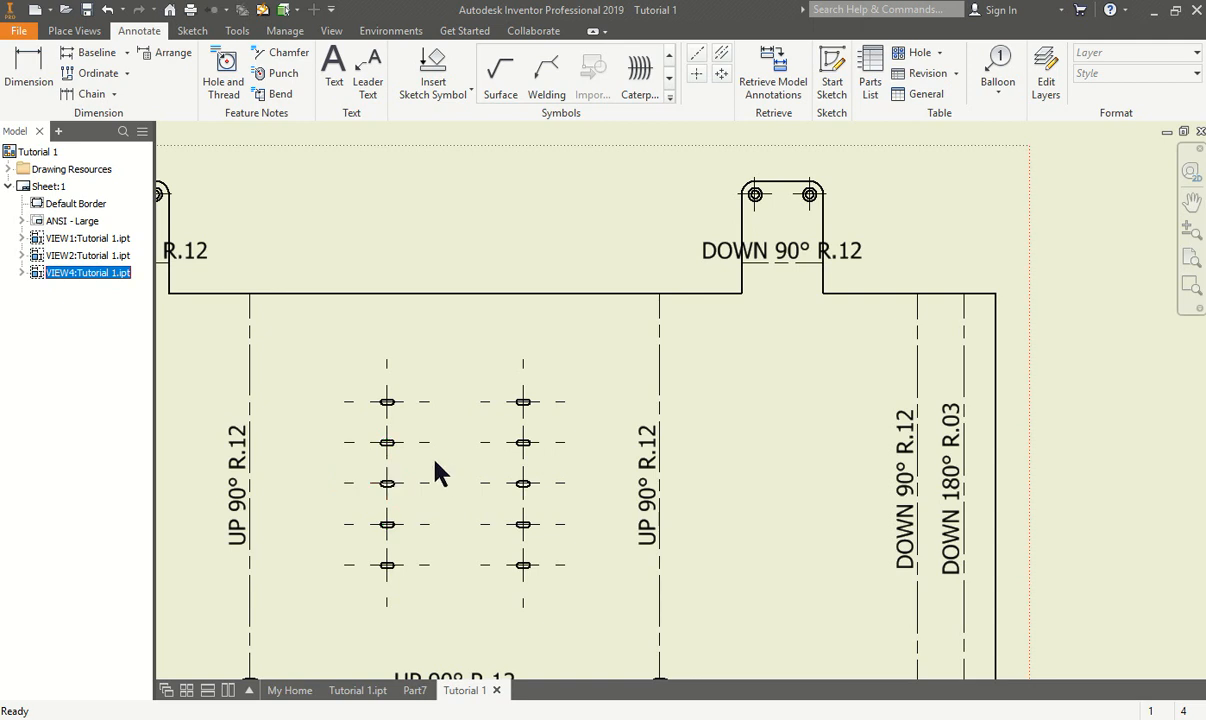
{"action": "mouse_move", "coordinate": [440, 441]}
{"action": "middle_mouse_down"}
{"action": "mouse_move", "coordinate": [445, 399]}
{"action": "mouse_move", "coordinate": [489, 403]}
{"action": "middle_mouse_up"}
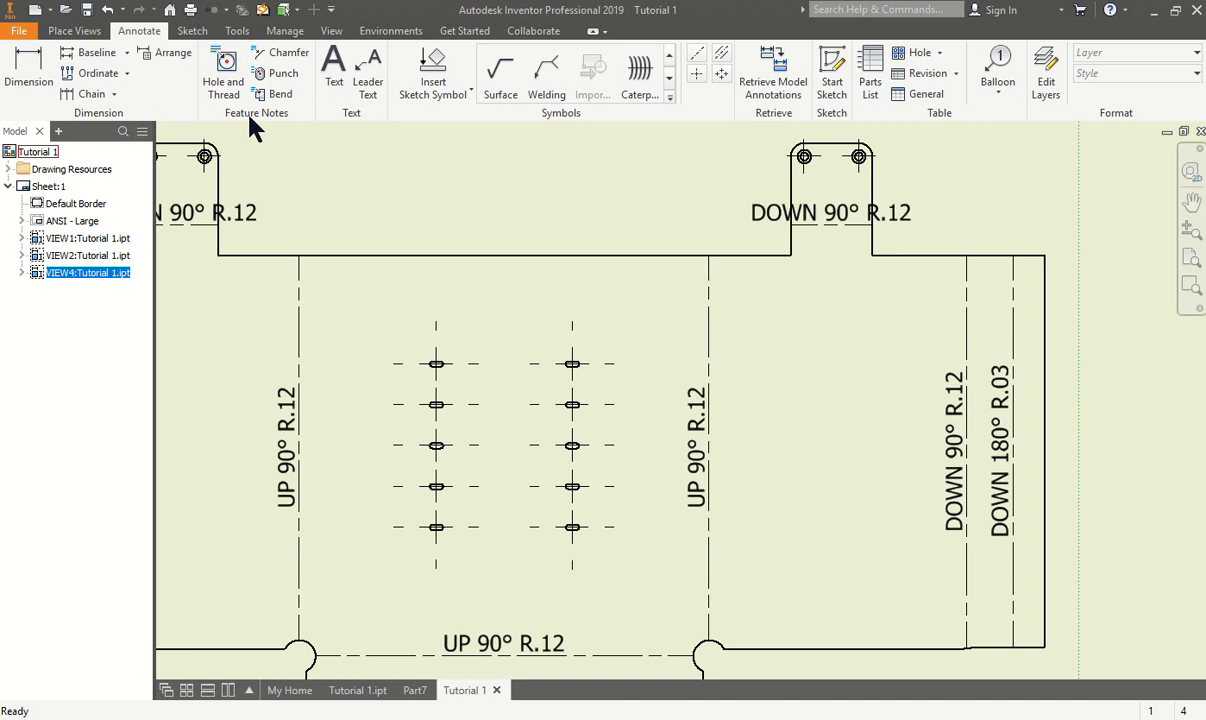
{"action": "left_click", "coordinate": [285, 75]}
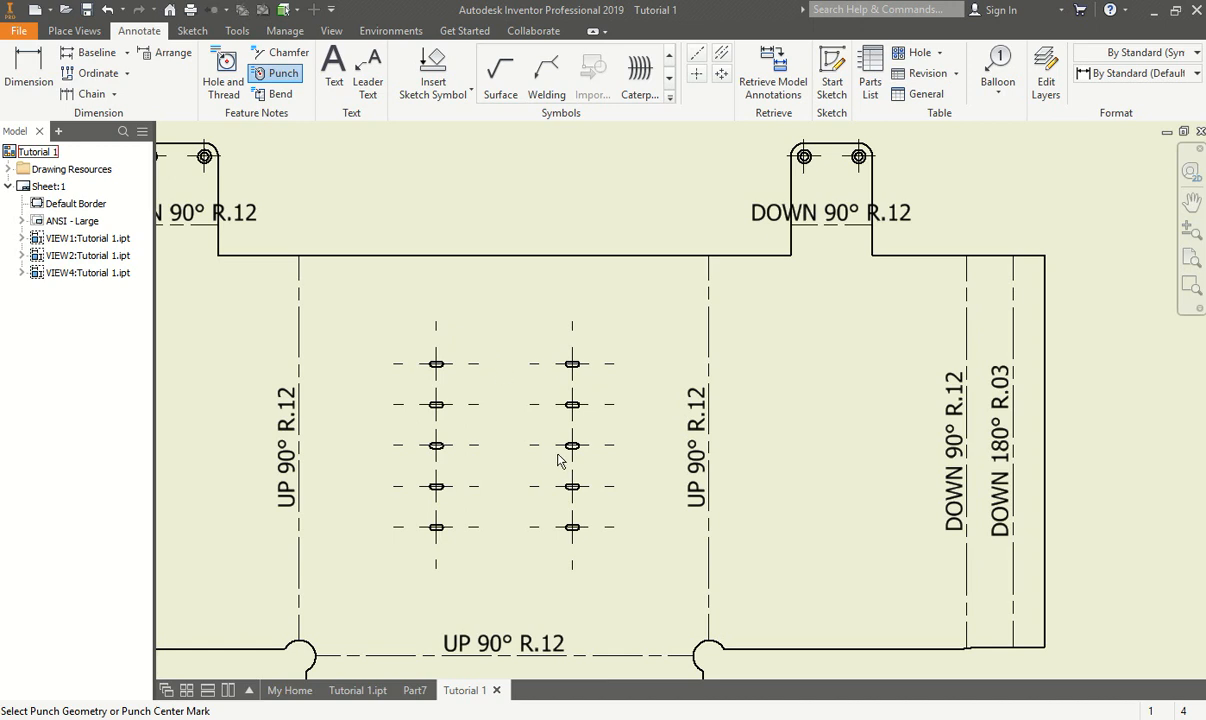
{"action": "scroll", "coordinate": [551, 459], "scroll_direction": "down", "scroll_amount": 4}
{"action": "scroll", "coordinate": [524, 452], "scroll_direction": "up", "scroll_amount": 2}
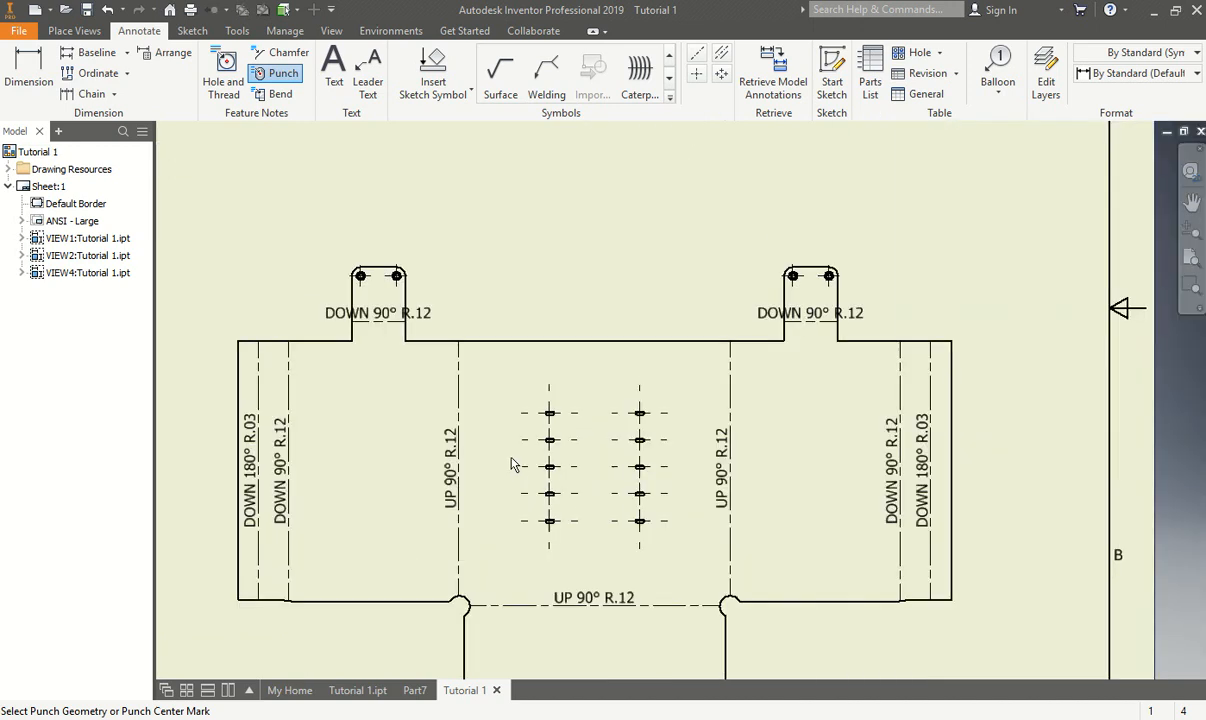
{"action": "scroll", "coordinate": [555, 425], "scroll_direction": "up", "scroll_amount": 5}
{"action": "left_click", "coordinate": [505, 404]}
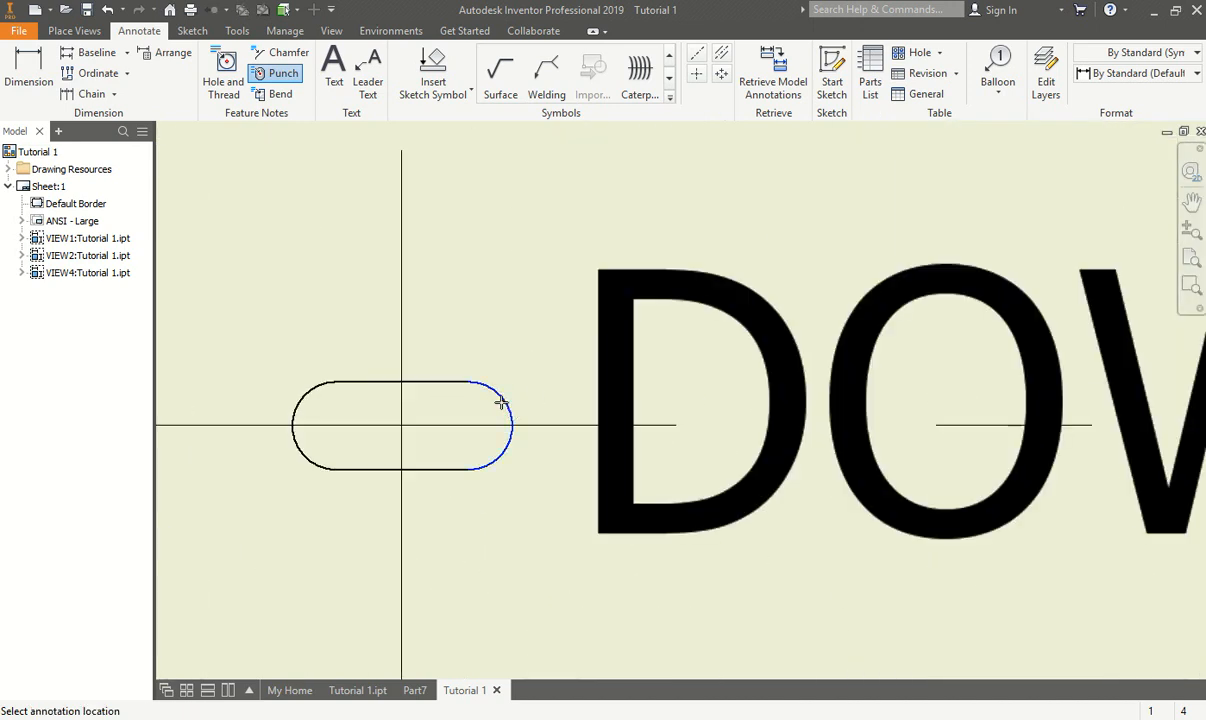
{"action": "scroll", "coordinate": [508, 390], "scroll_direction": "down", "scroll_amount": 5}
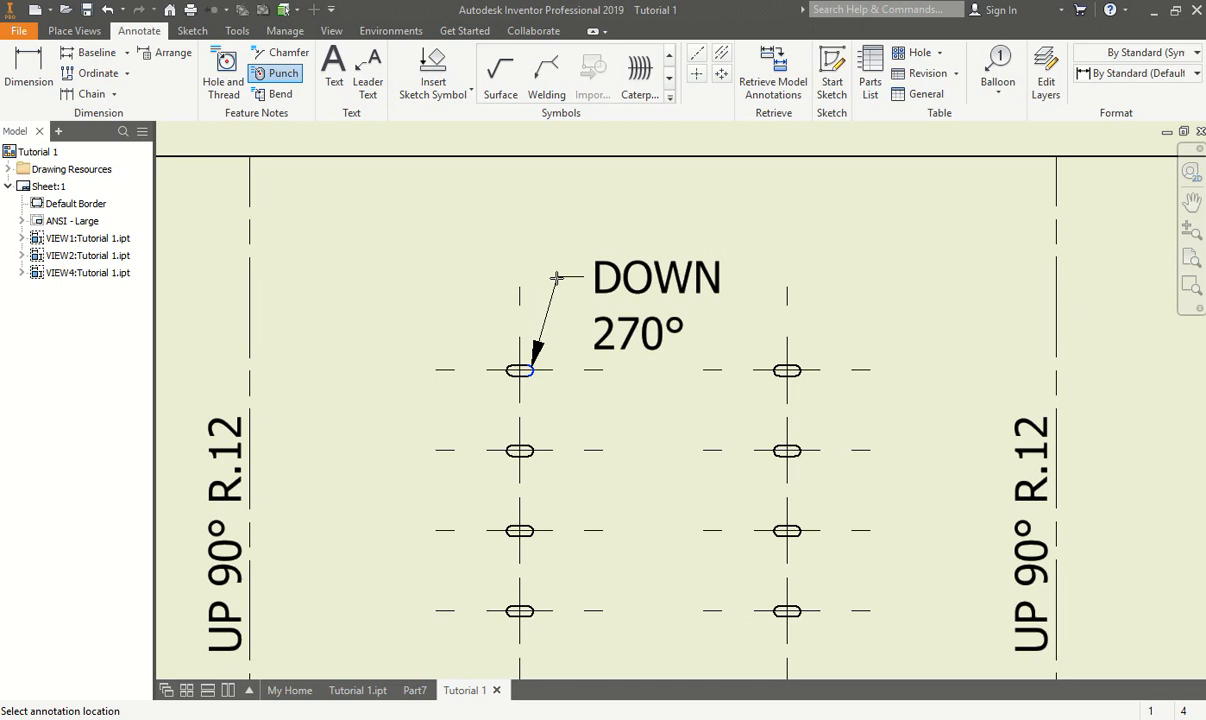
{"action": "scroll", "coordinate": [550, 320], "scroll_direction": "down", "scroll_amount": 3}
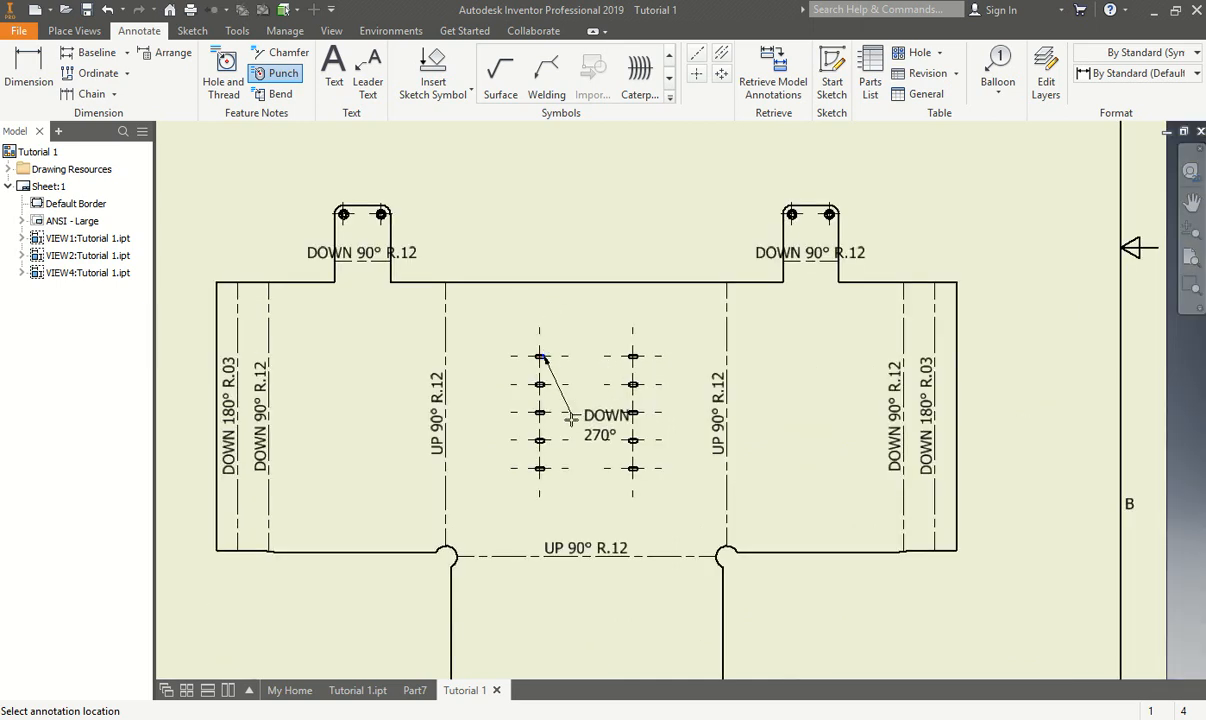
{"action": "key", "text": "Escape"}
Add a punch note to the lowest slot of the right column, placing its text just right of the flat pattern's lower flap
{"action": "scroll", "coordinate": [640, 480], "scroll_direction": "up", "scroll_amount": 5}
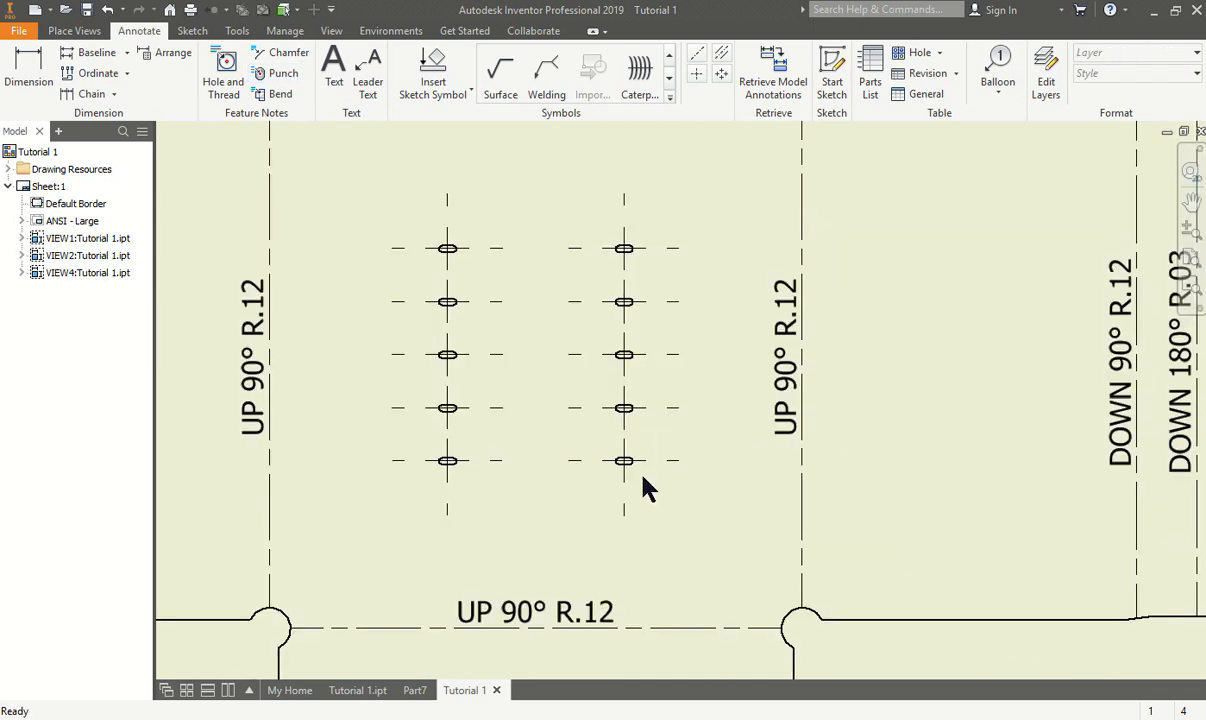
{"action": "left_click", "coordinate": [286, 76]}
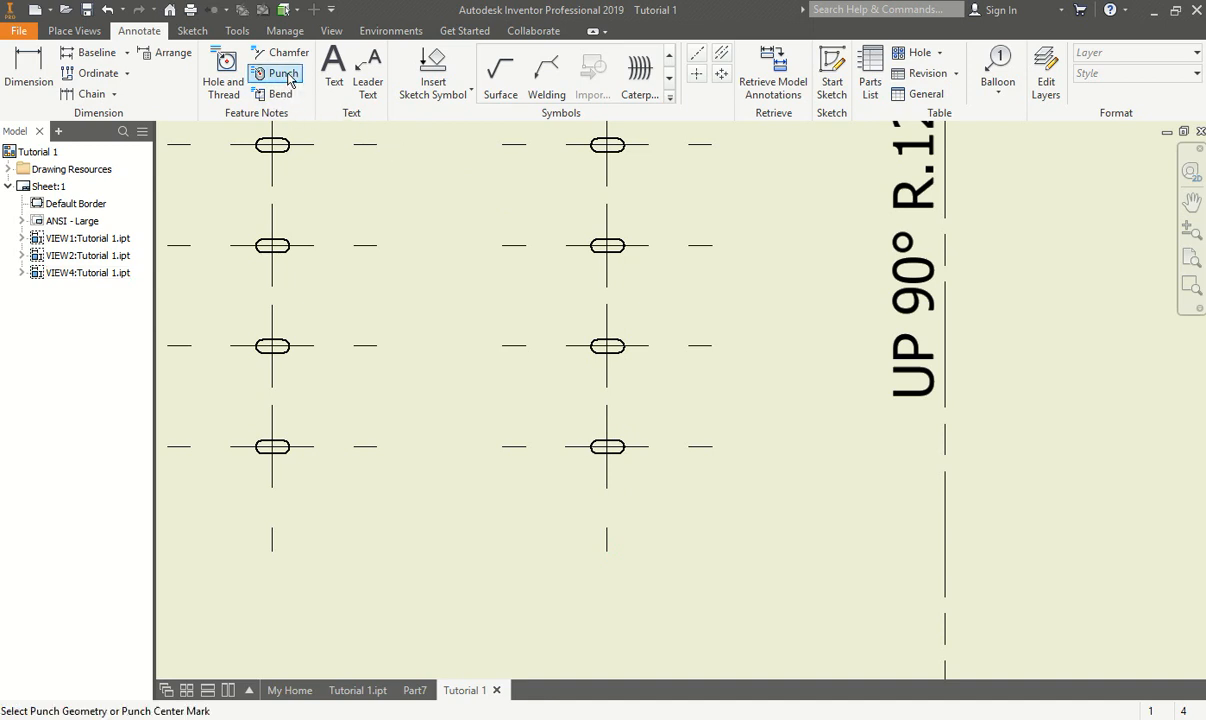
{"action": "left_click", "coordinate": [621, 447]}
{"action": "scroll", "coordinate": [706, 585], "scroll_direction": "down", "scroll_amount": 3}
{"action": "middle_click_drag", "start_coordinate": [713, 519], "coordinate": [527, 291]}
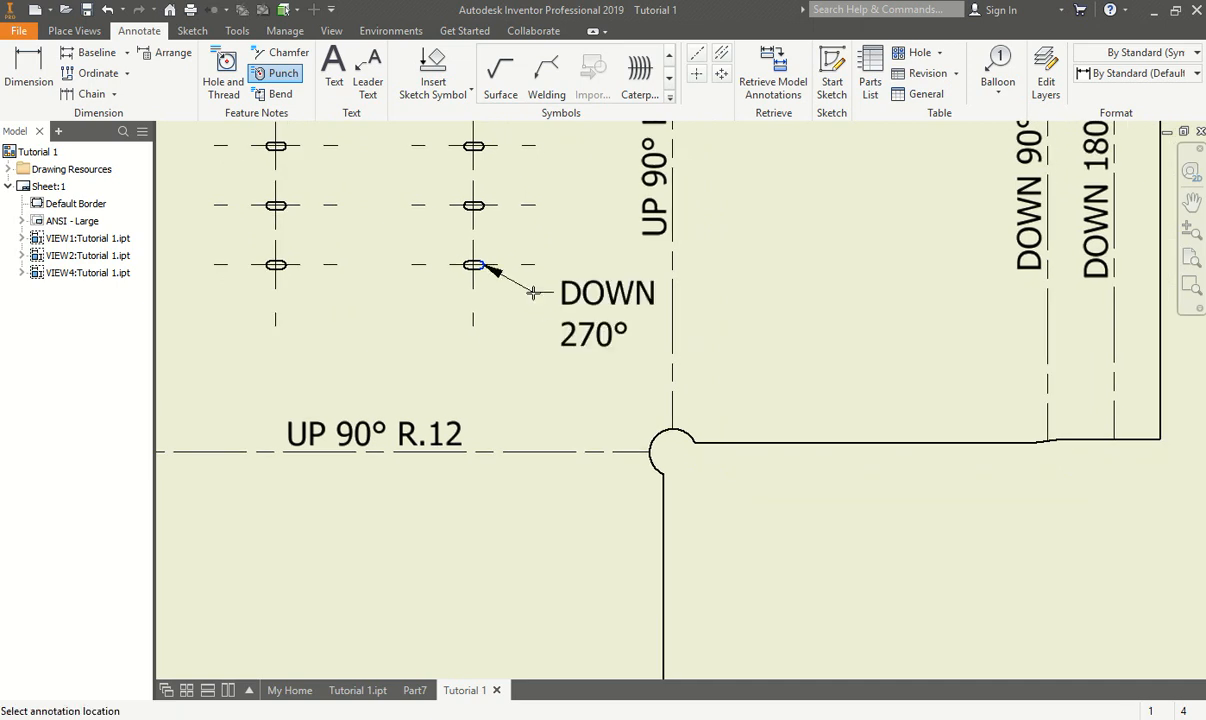
{"action": "left_click", "coordinate": [697, 488]}
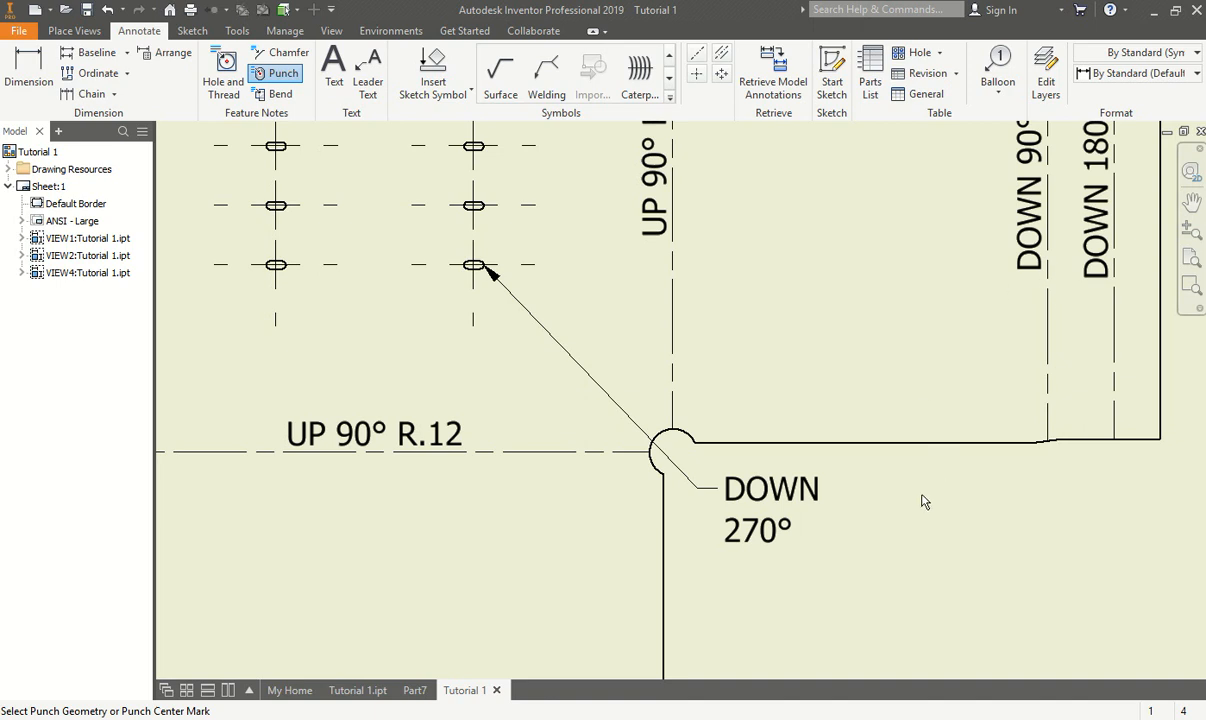
{"action": "scroll", "coordinate": [850, 485], "scroll_direction": "down", "scroll_amount": 5}
{"action": "scroll", "coordinate": [711, 450], "scroll_direction": "up", "scroll_amount": 3}
{"action": "scroll", "coordinate": [980, 495], "scroll_direction": "down", "scroll_amount": 2}
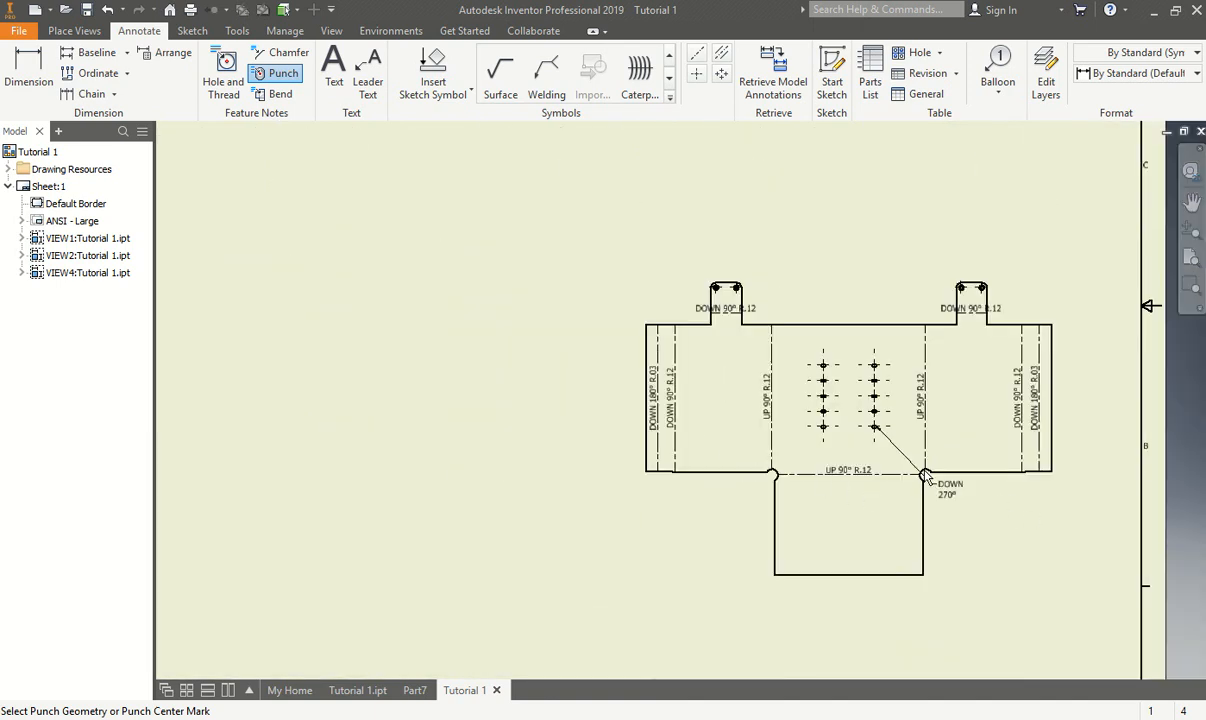
{"action": "scroll", "coordinate": [928, 476], "scroll_direction": "down", "scroll_amount": 5}
{"action": "middle_click_drag", "start_coordinate": [431, 345], "coordinate": [524, 344]}
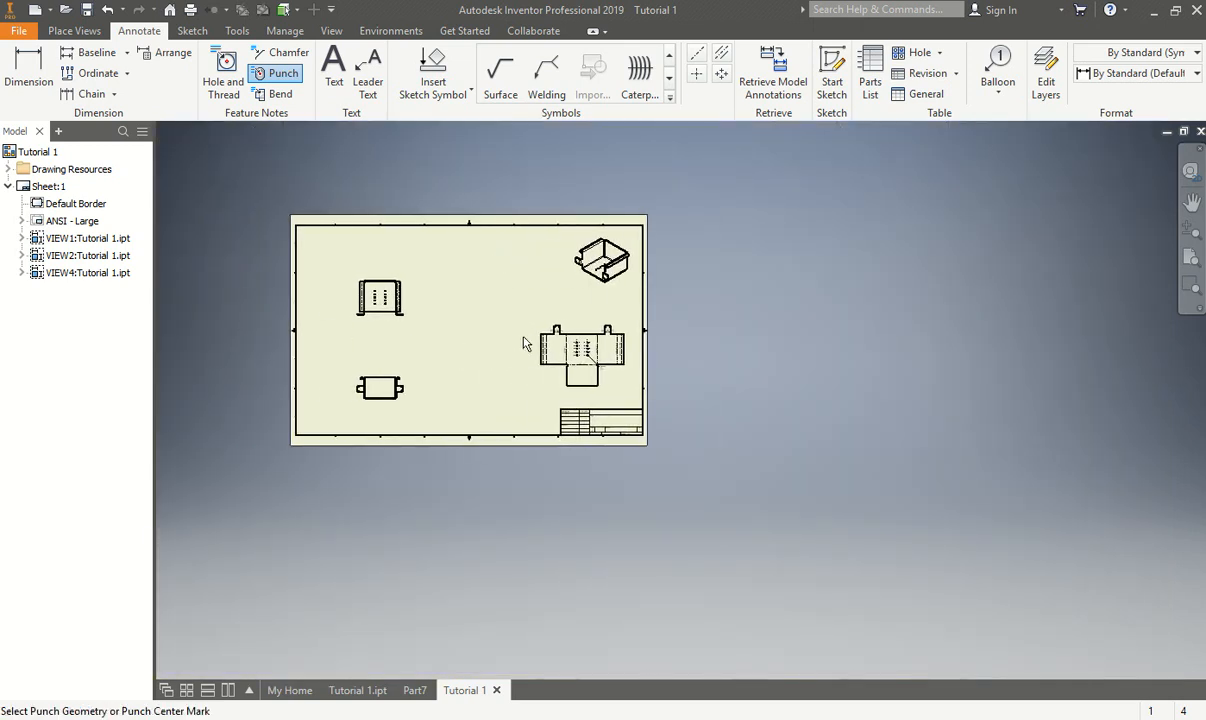